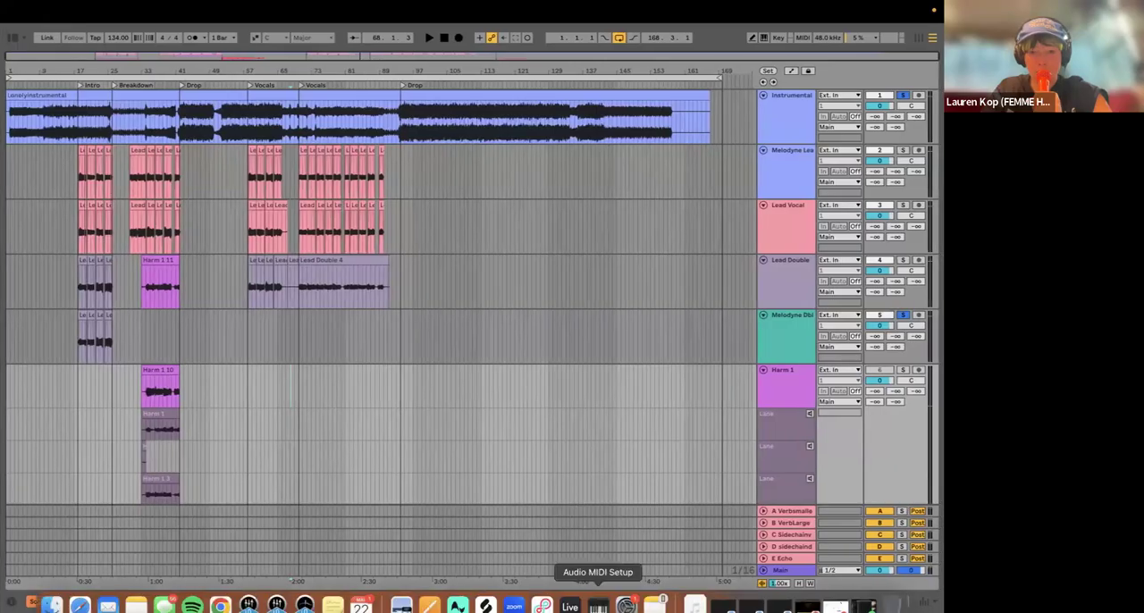
pyautogui.hotkey('ctrl', 'Left')
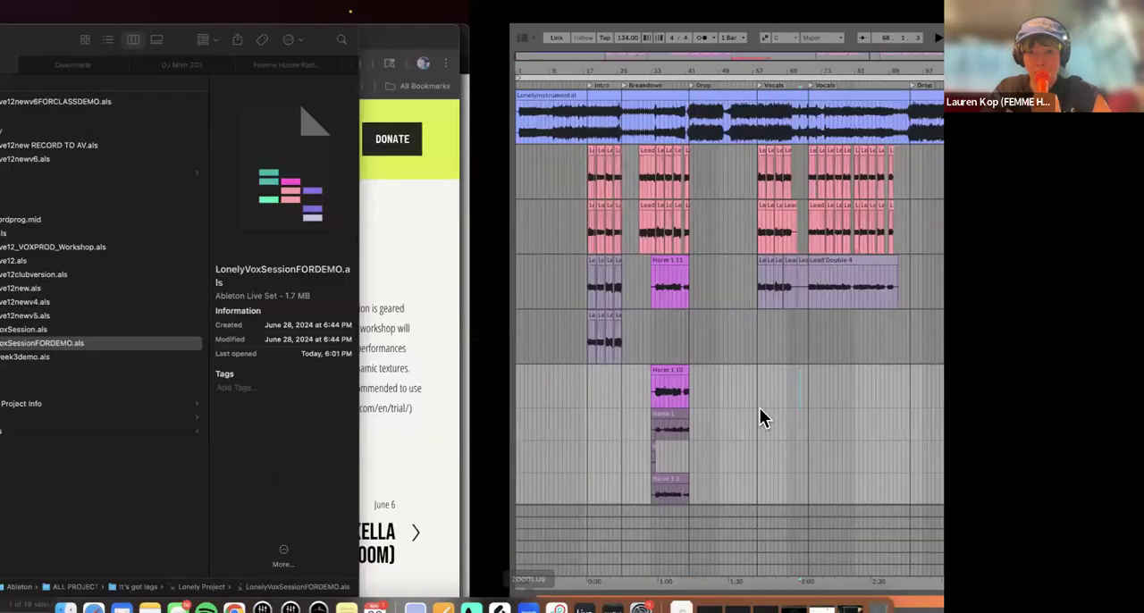
pyautogui.hotkey('ctrl', 'Right')
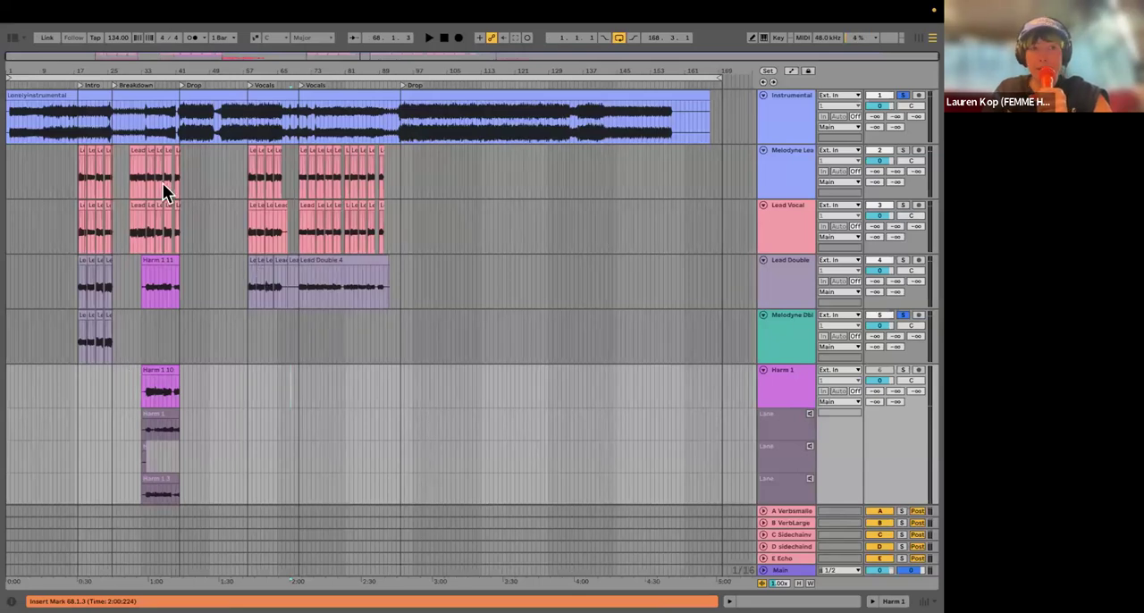
# Step: Open the application's audio settings
pyautogui.moveTo(160, 10)
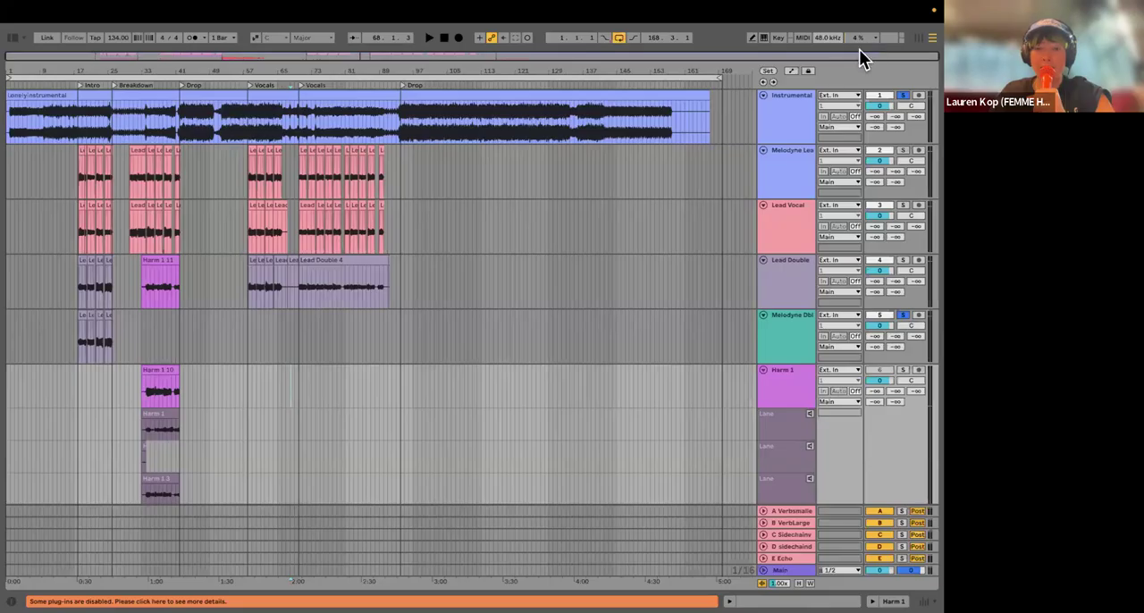
pyautogui.click(462, 288)
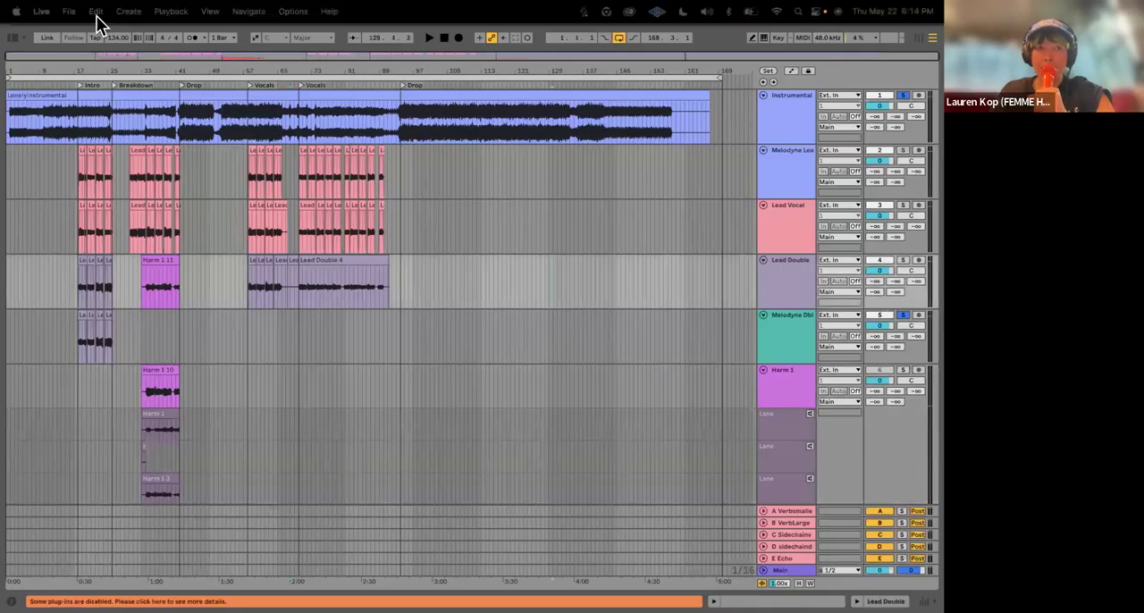
pyautogui.click(43, 12)
pyautogui.press('super+comma')
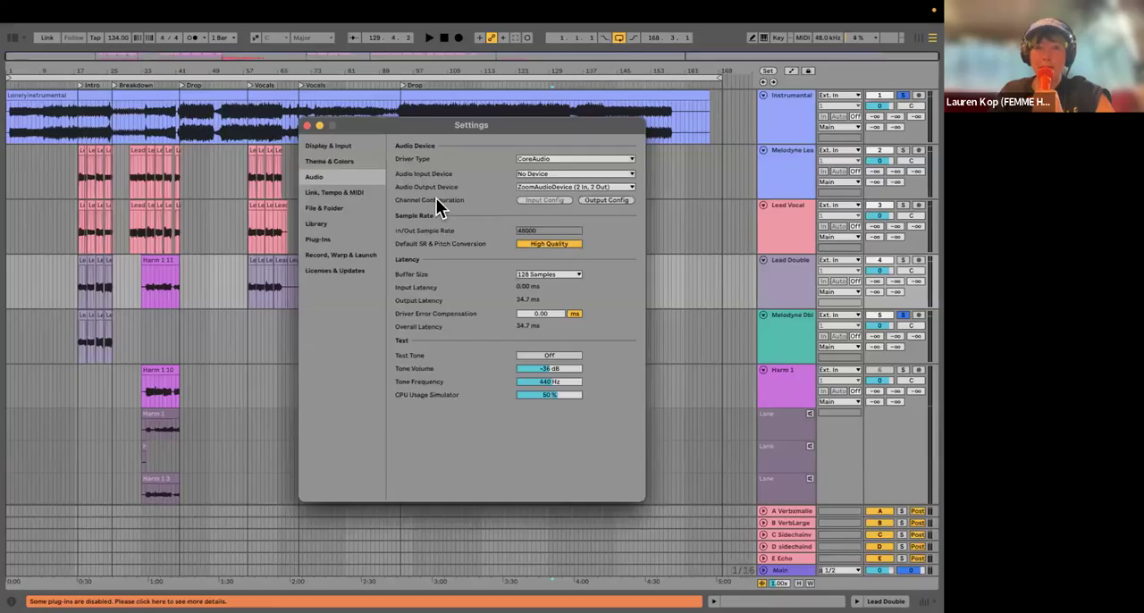
pyautogui.click(41, 10)
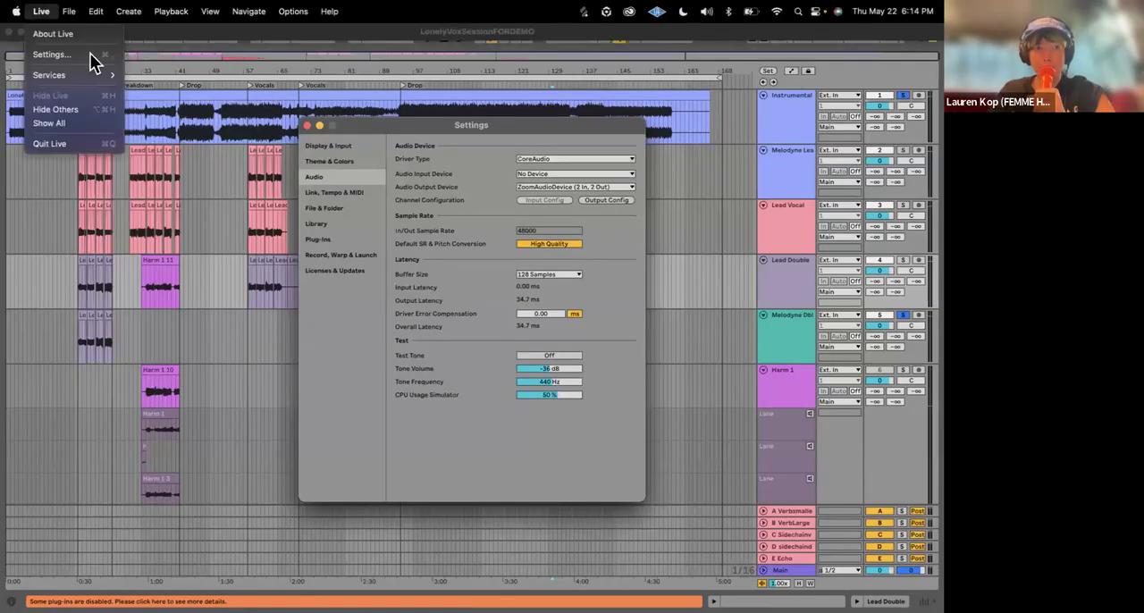
pyautogui.click(320, 175)
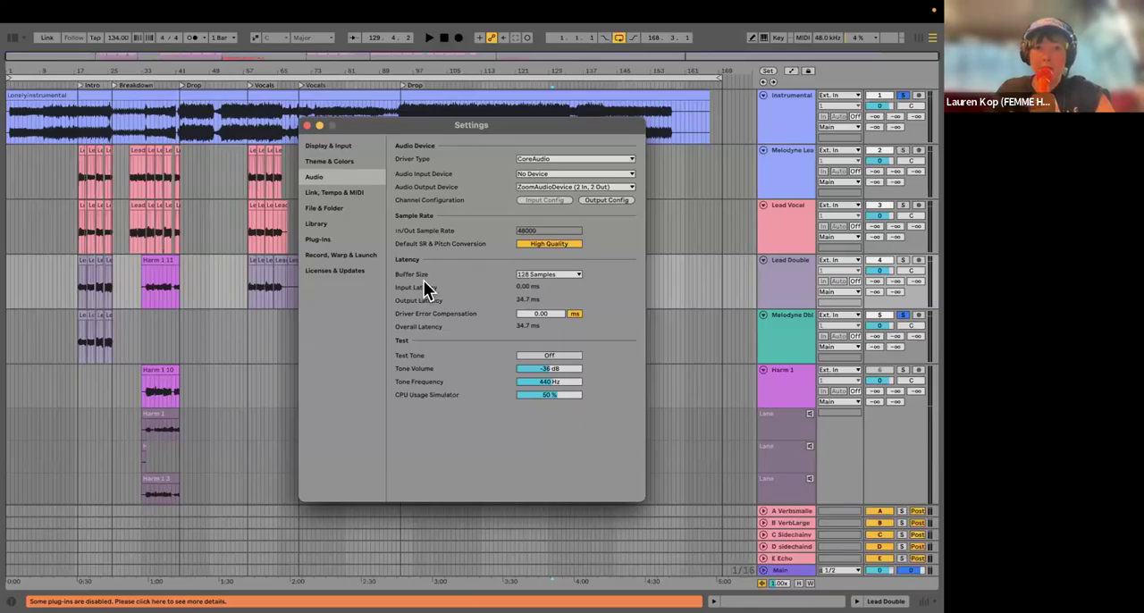
# Step: Examine the available buffer size options in the audio settings and close the settings window
pyautogui.click(540, 275)
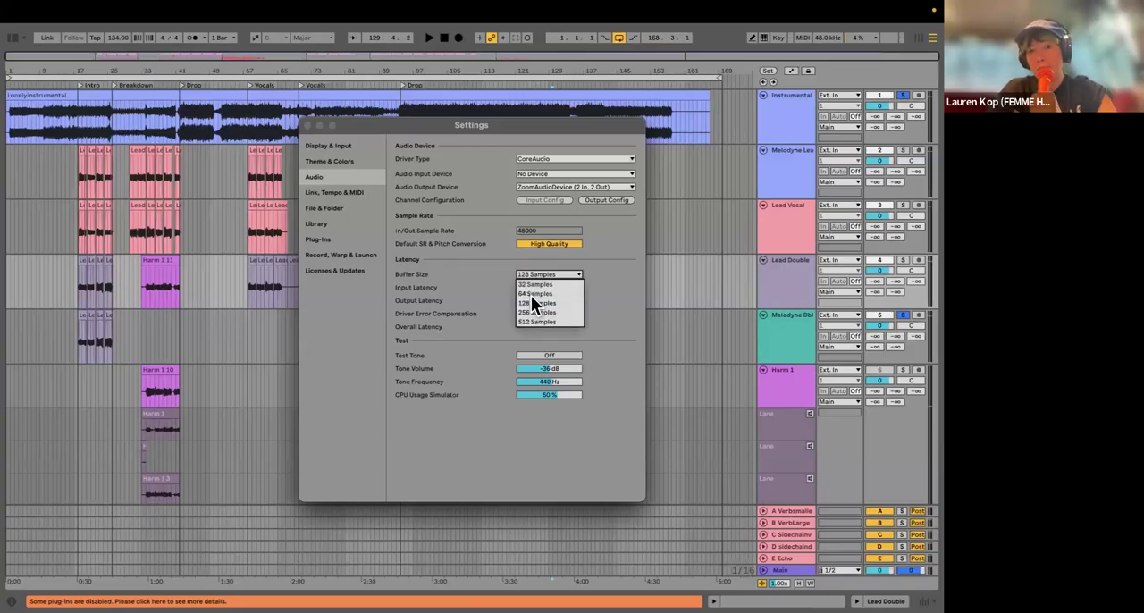
pyautogui.click(486, 273)
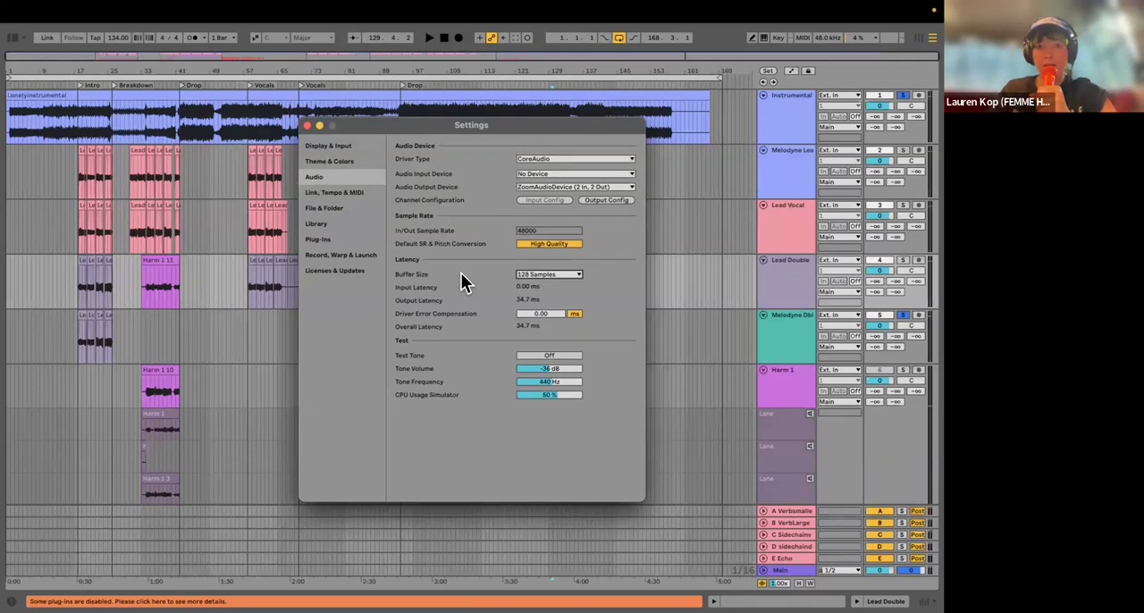
pyautogui.click(529, 275)
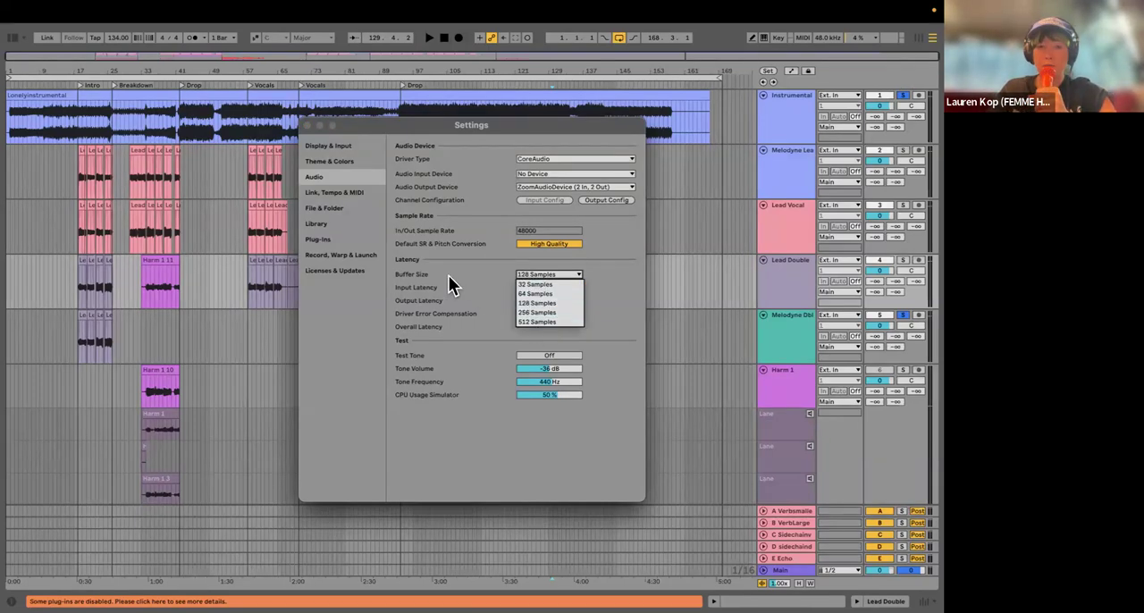
pyautogui.click(449, 277)
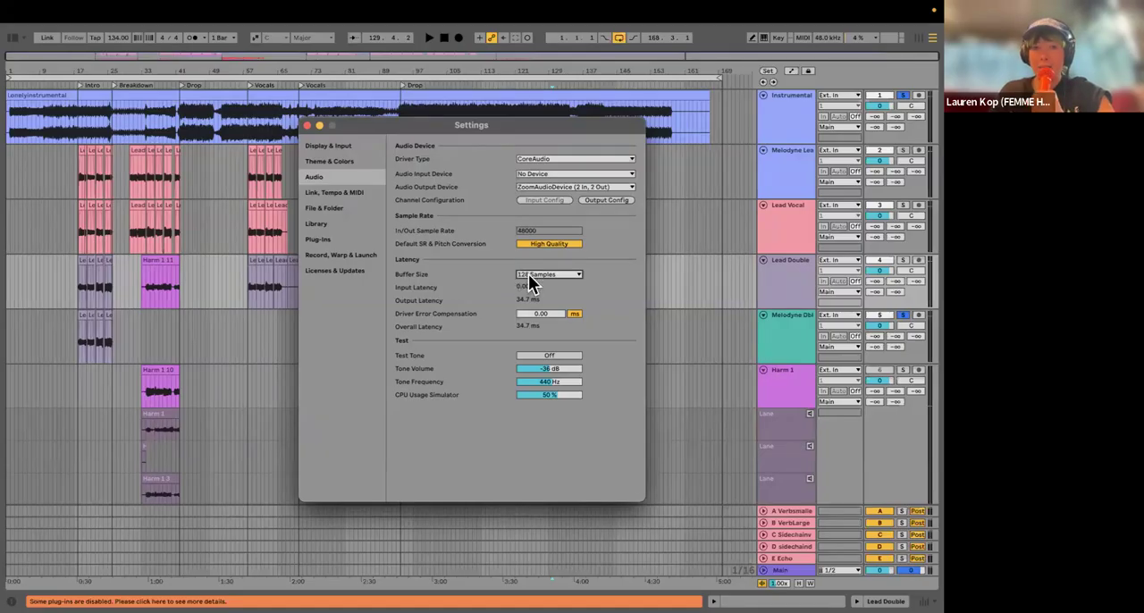
pyautogui.click(305, 125)
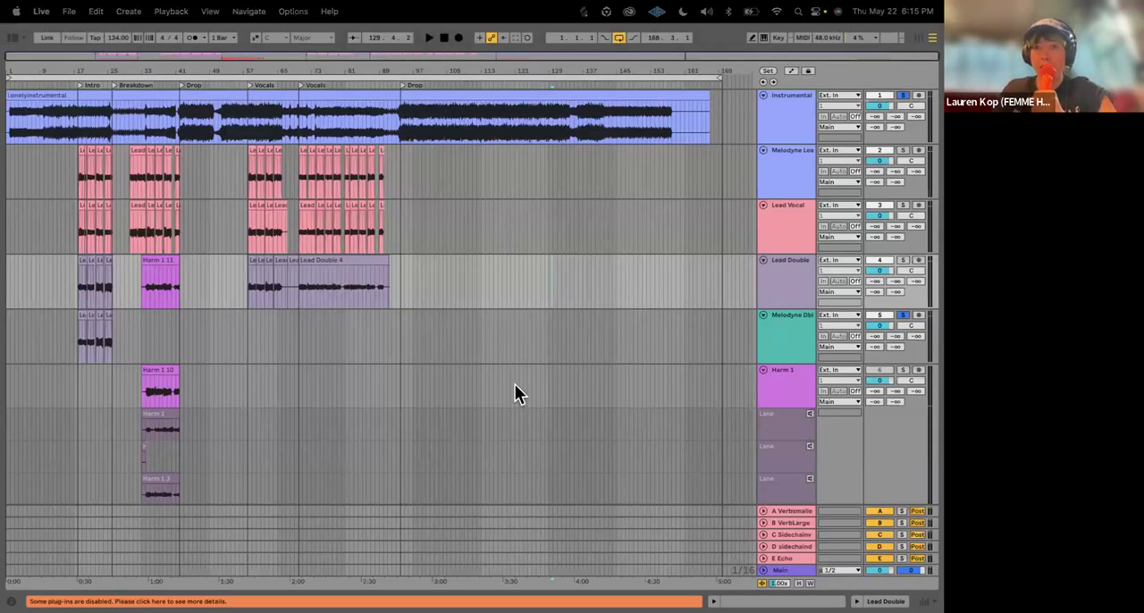
# Step: Bring the audio settings back up for another look and close them again
pyautogui.click(696, 225)
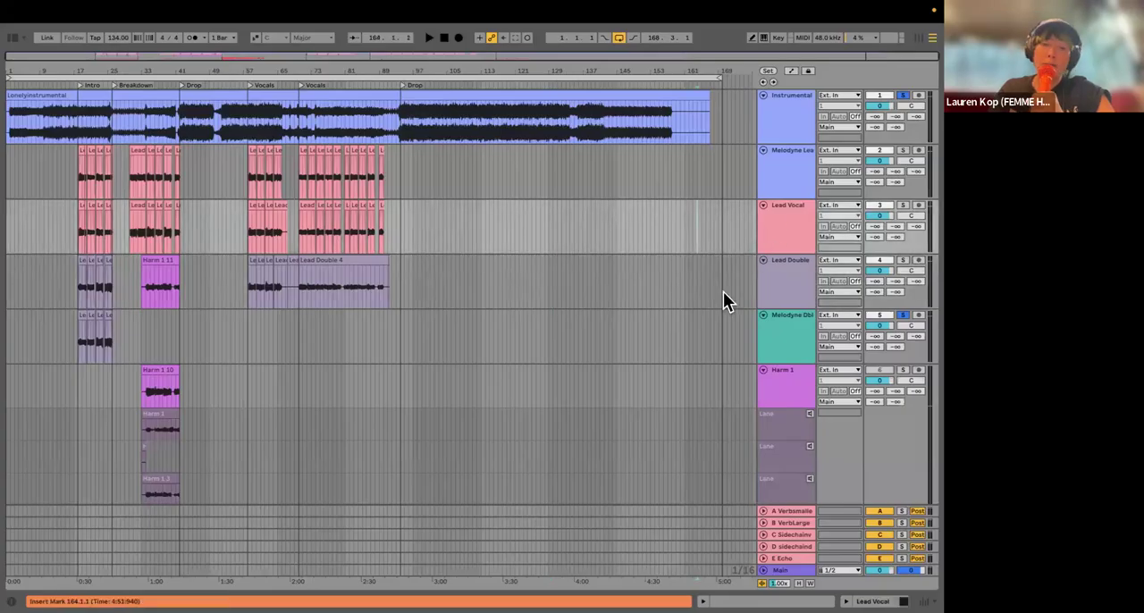
pyautogui.press('super+comma')
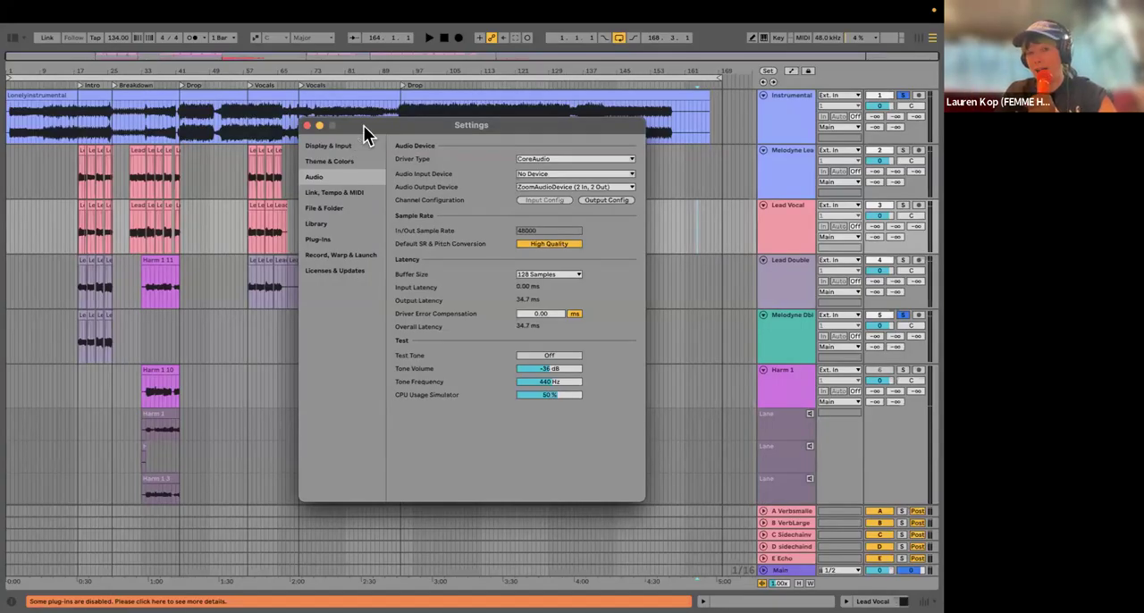
pyautogui.click(306, 125)
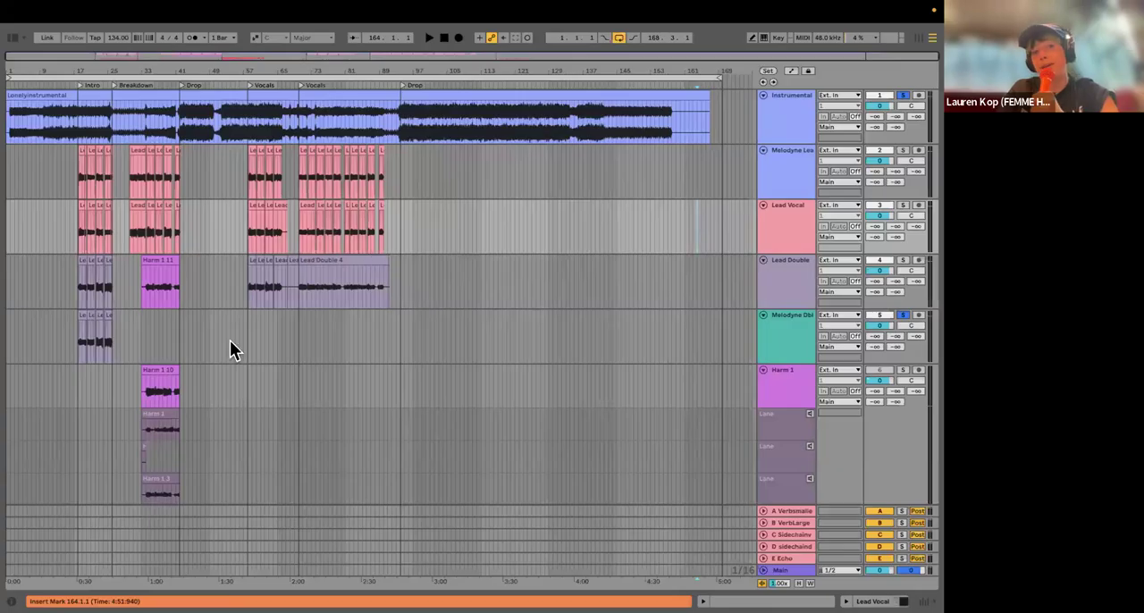
# Step: Review the file name and Lonely Project destination for saving the Live Set as a new file, and cancel without saving
pyautogui.scroll(5, 105, 373)
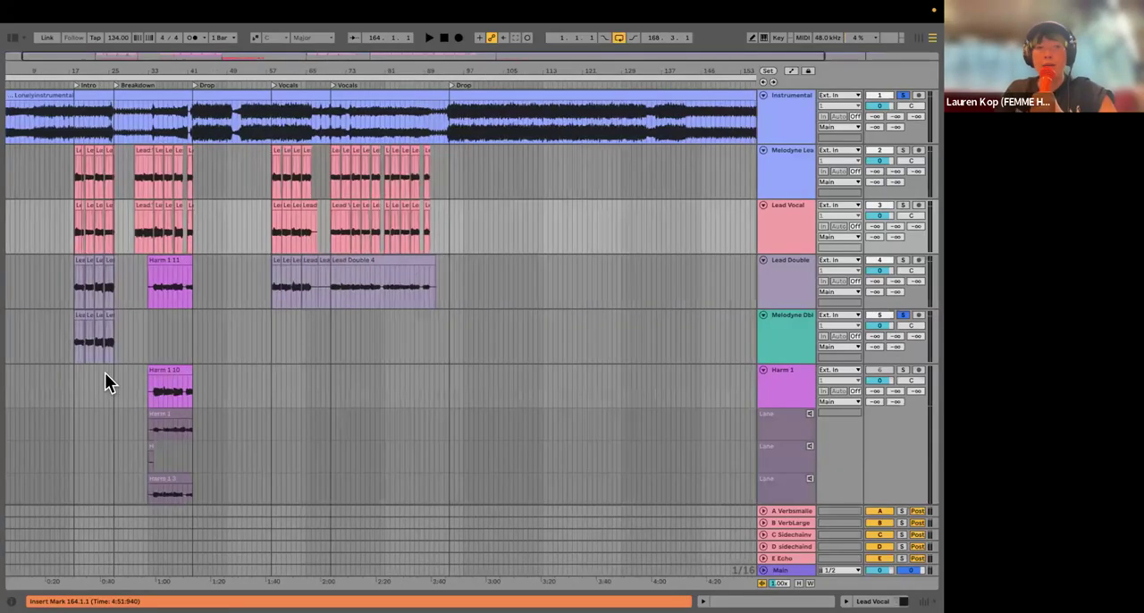
pyautogui.scroll(-3, 66, 363)
pyautogui.scroll(4, 164, 264)
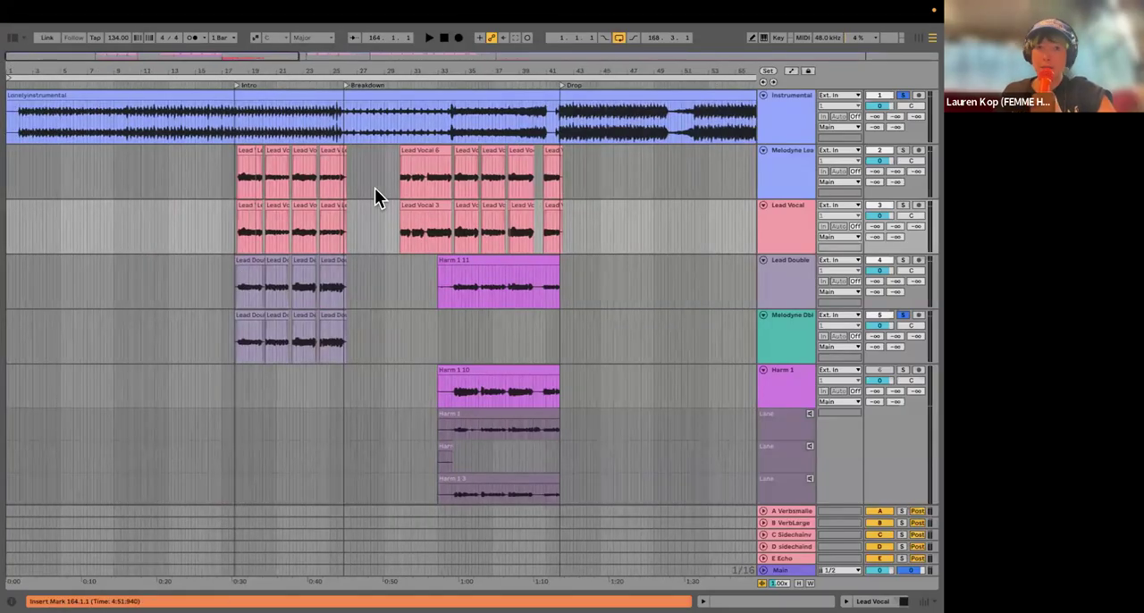
pyautogui.moveTo(109, 5)
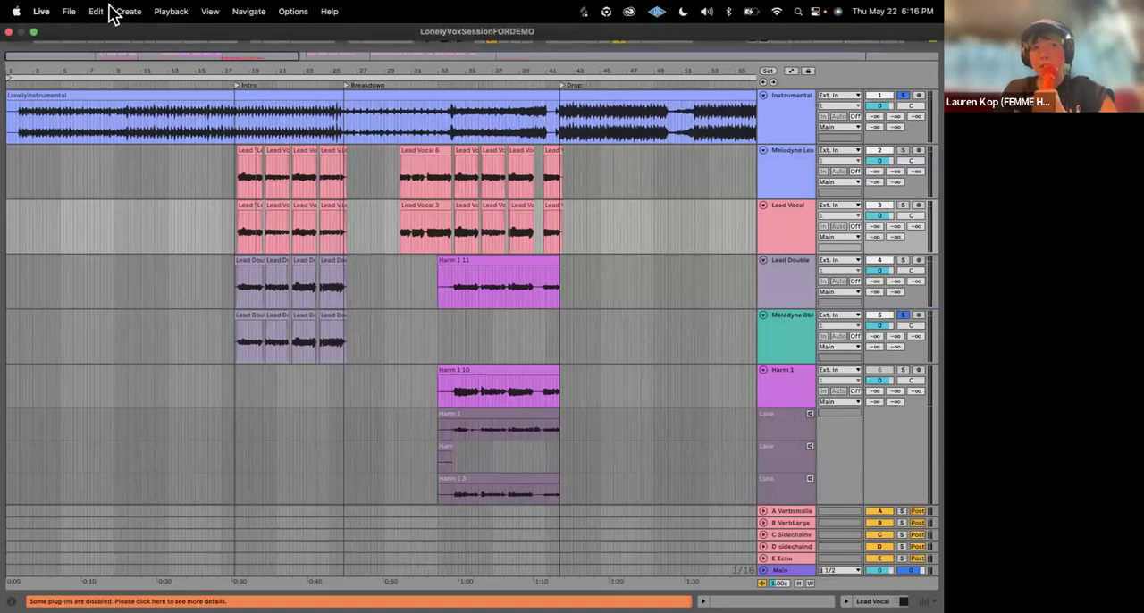
pyautogui.click(69, 10)
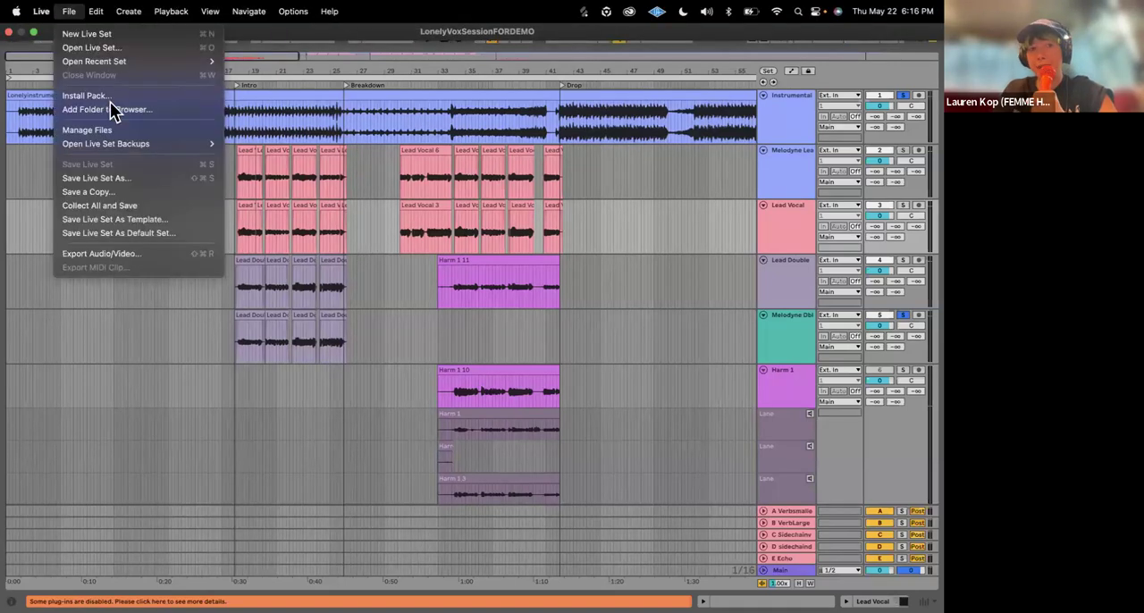
pyautogui.click(157, 177)
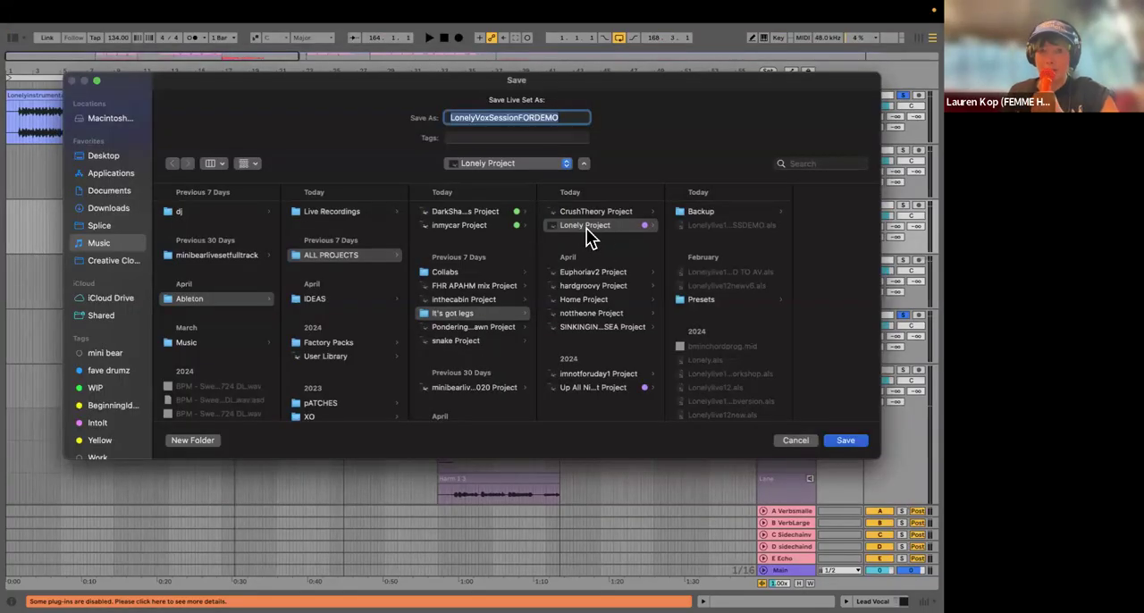
pyautogui.click(474, 117)
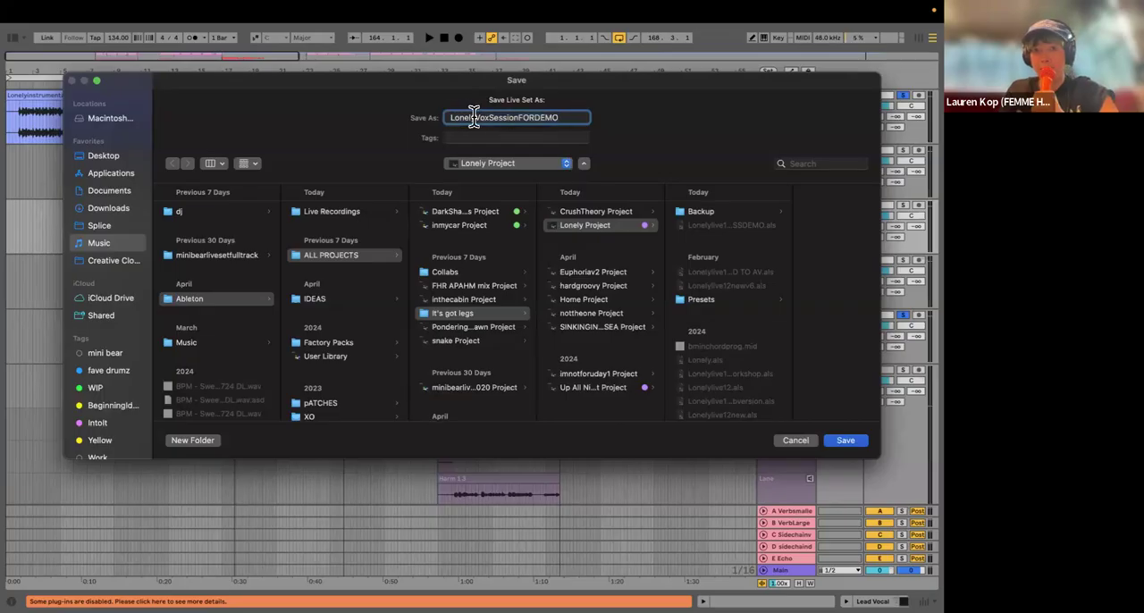
pyautogui.click(787, 443)
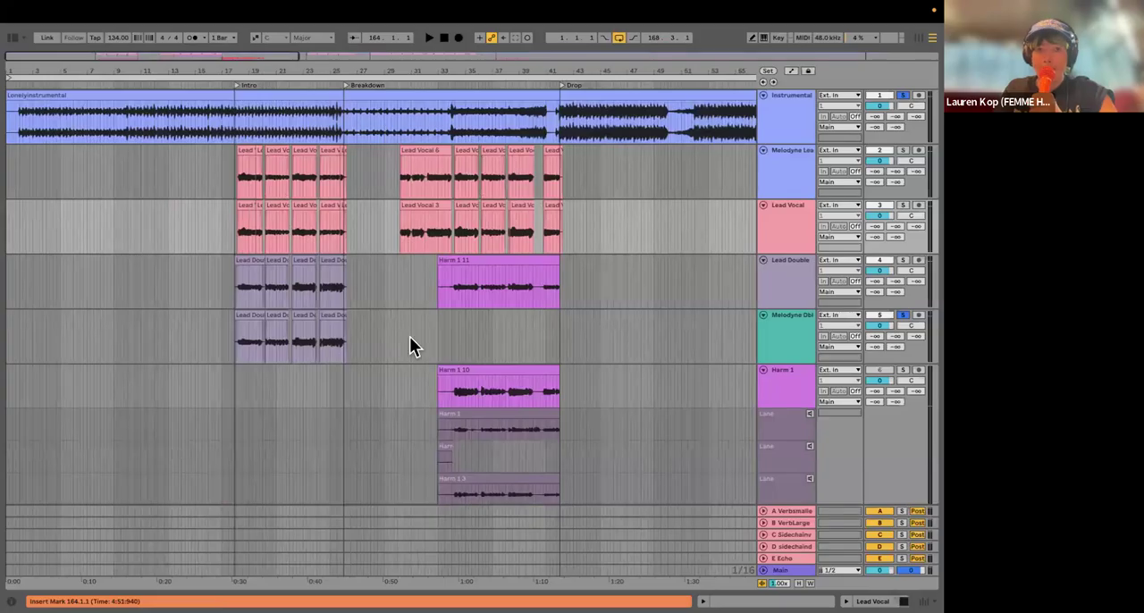
pyautogui.scroll(-6, 304, 258)
pyautogui.scroll(5, 568, 249)
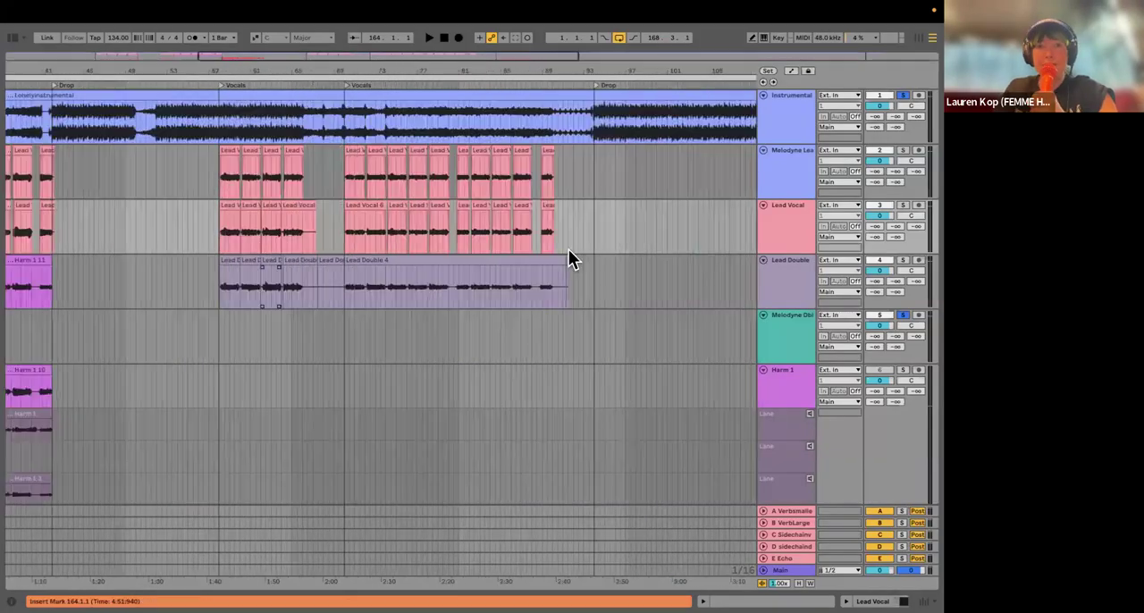
pyautogui.hscroll(-5, 536, 277)
pyautogui.hscroll(-1, 319, 284)
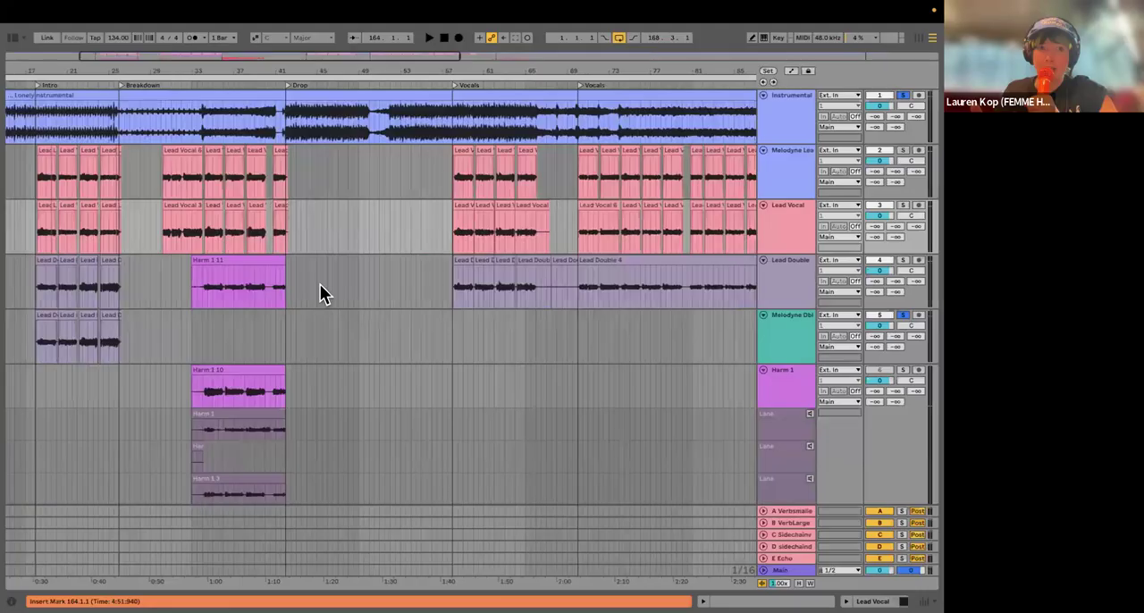
pyautogui.scroll(-4, 376, 122)
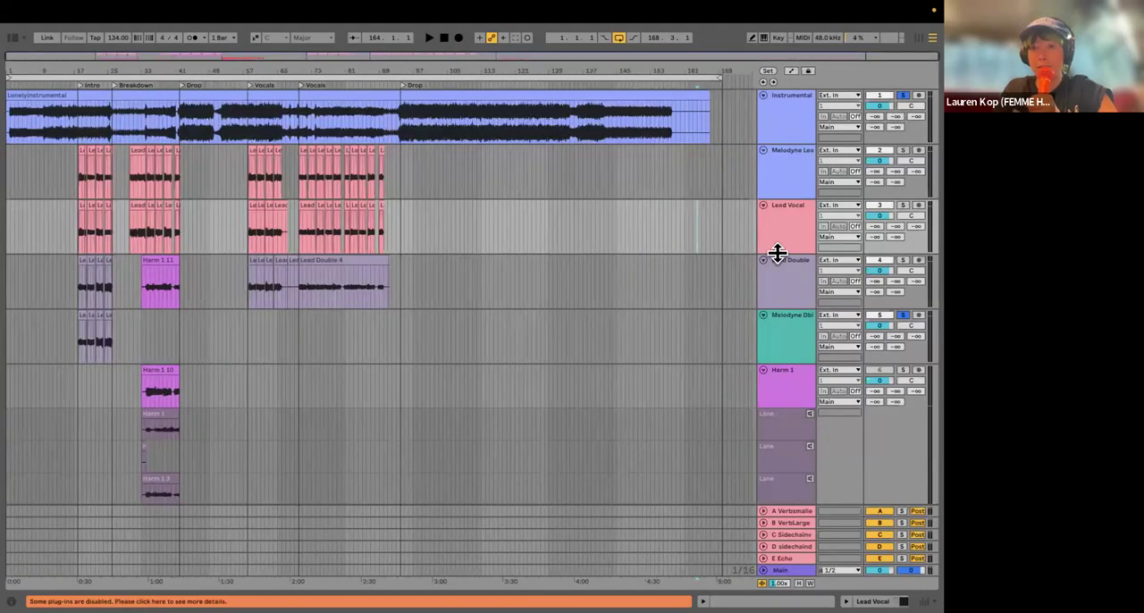
# Step: Unsolo the Melodyne Dbl and Instrumental tracks and lower the Instrumental track's volume to -15.3 dB
pyautogui.click(902, 315)
pyautogui.click(903, 96)
pyautogui.moveTo(881, 106); pyautogui.dragTo(881, 134)
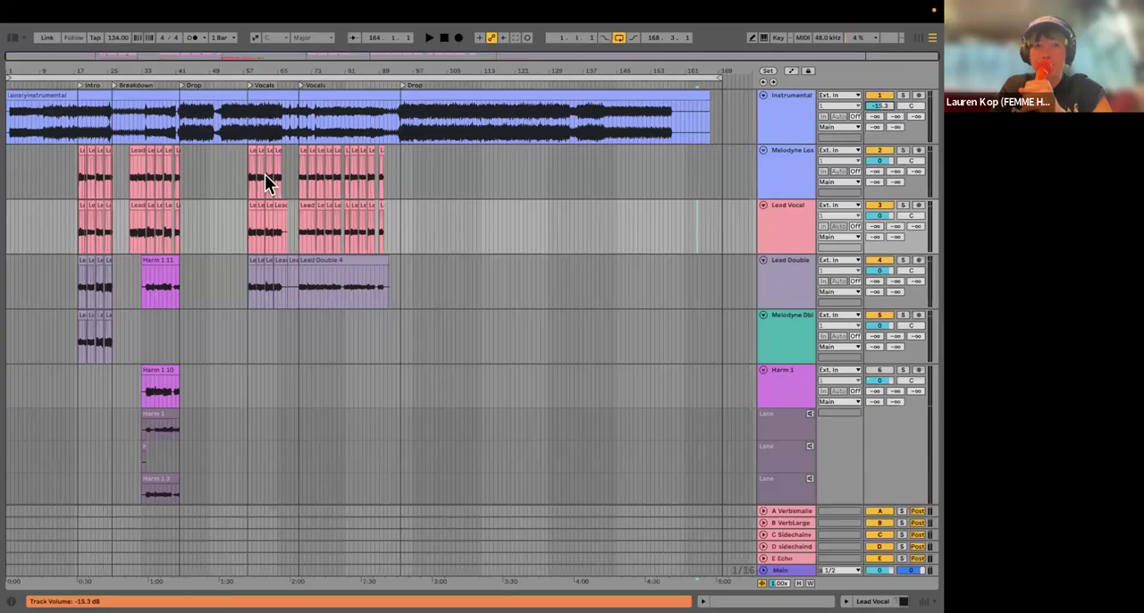
# Step: Solo the Instrumental track and play it from the Intro marker while raising its volume to about -7.3 dB
pyautogui.click(75, 131)
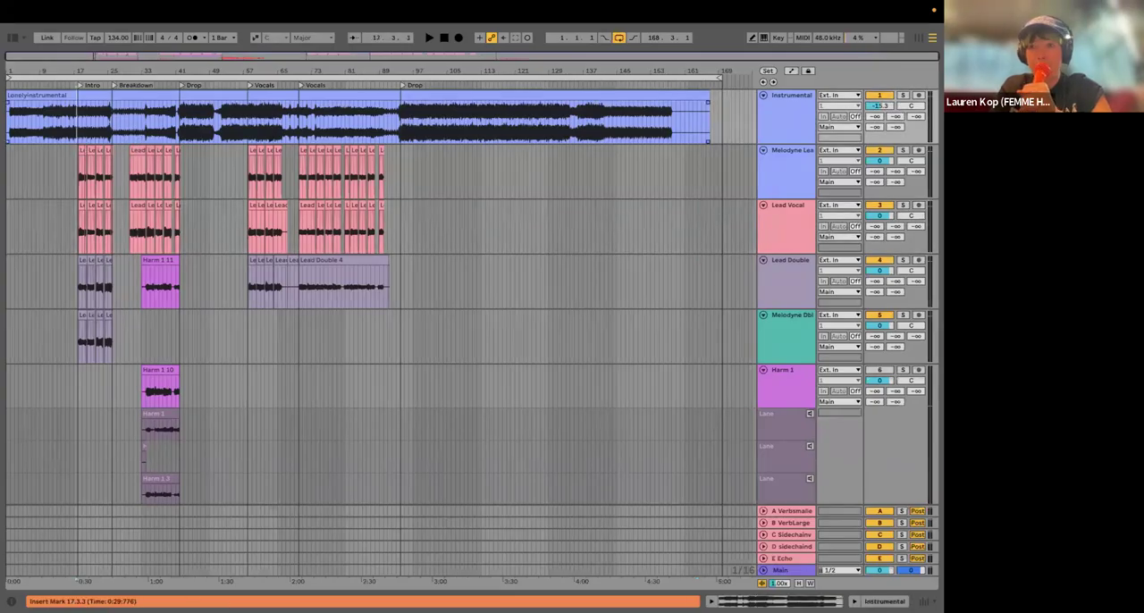
pyautogui.click(902, 96)
pyautogui.press('space')
pyautogui.moveTo(881, 108); pyautogui.dragTo(881, 97)
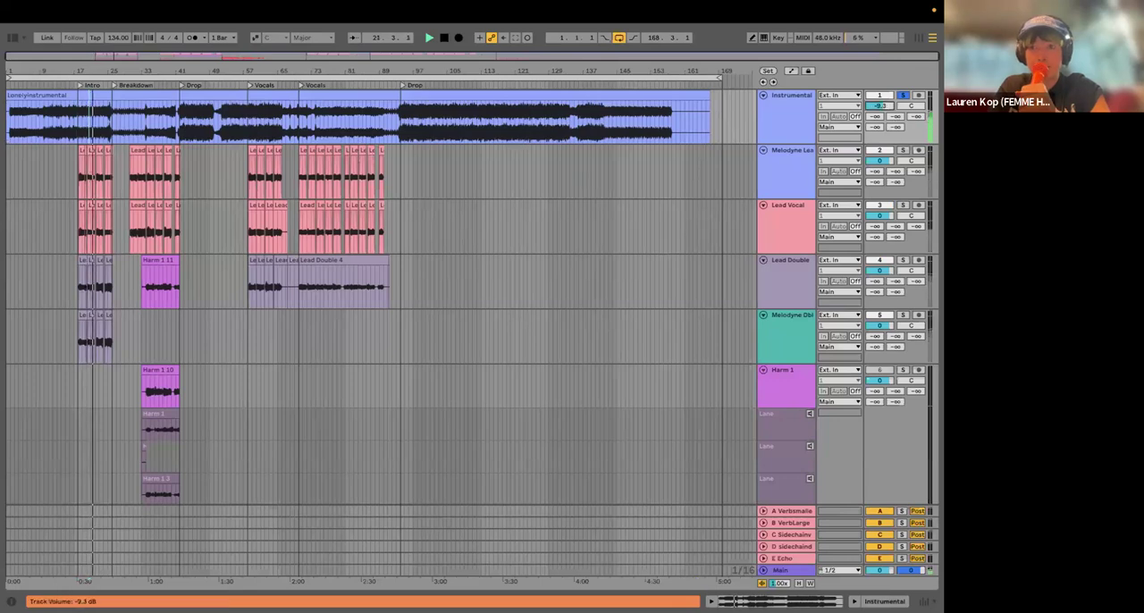
# Step: Audition the Instrumental in the first Vocals section while raising its volume to about -4.8 dB, and unsolo the track
pyautogui.click(275, 140)
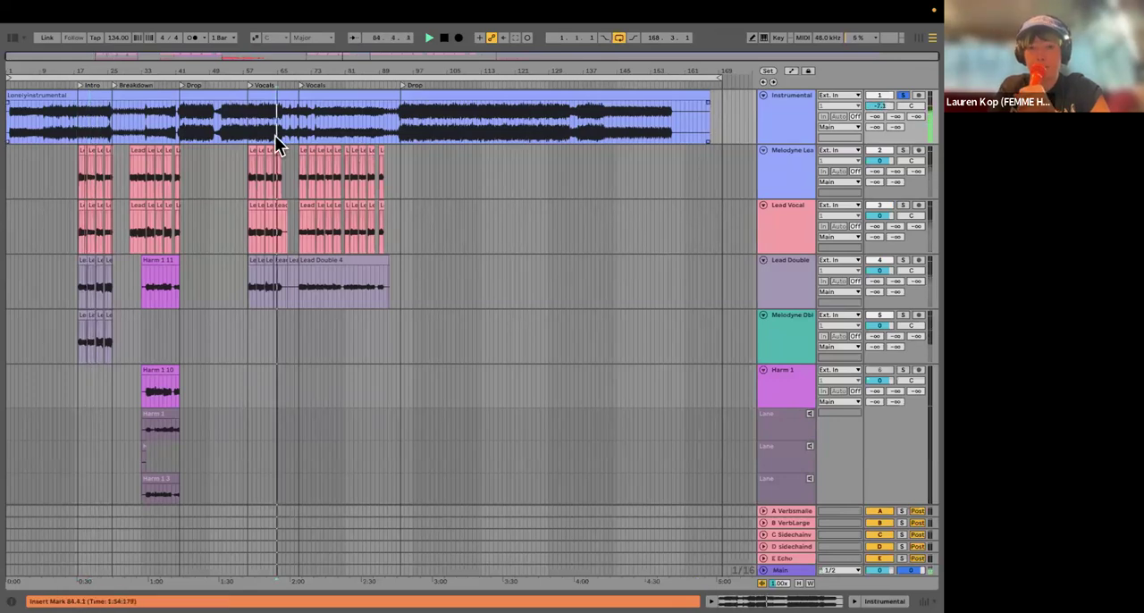
pyautogui.press('XF86AudioRaiseVolume')
pyautogui.moveTo(885, 106); pyautogui.dragTo(885, 104)
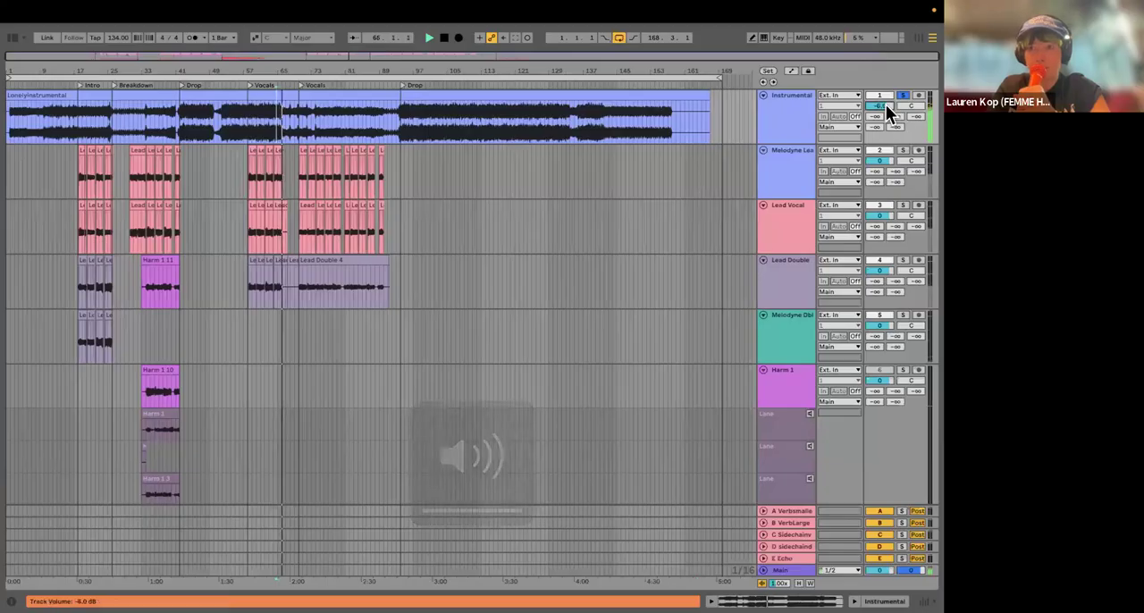
pyautogui.click(456, 137)
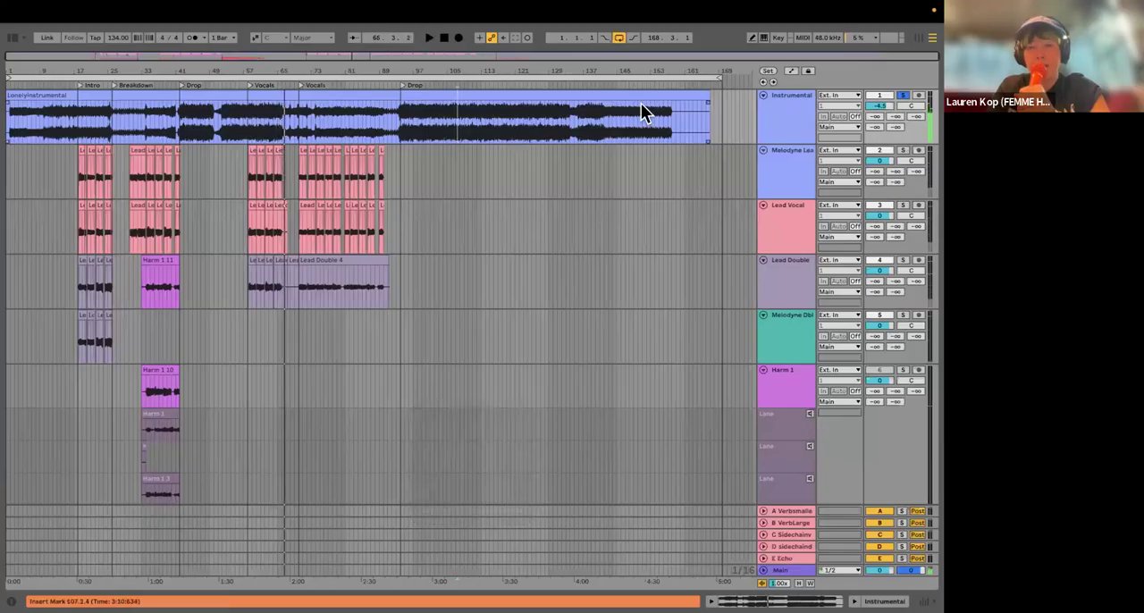
pyautogui.click(902, 96)
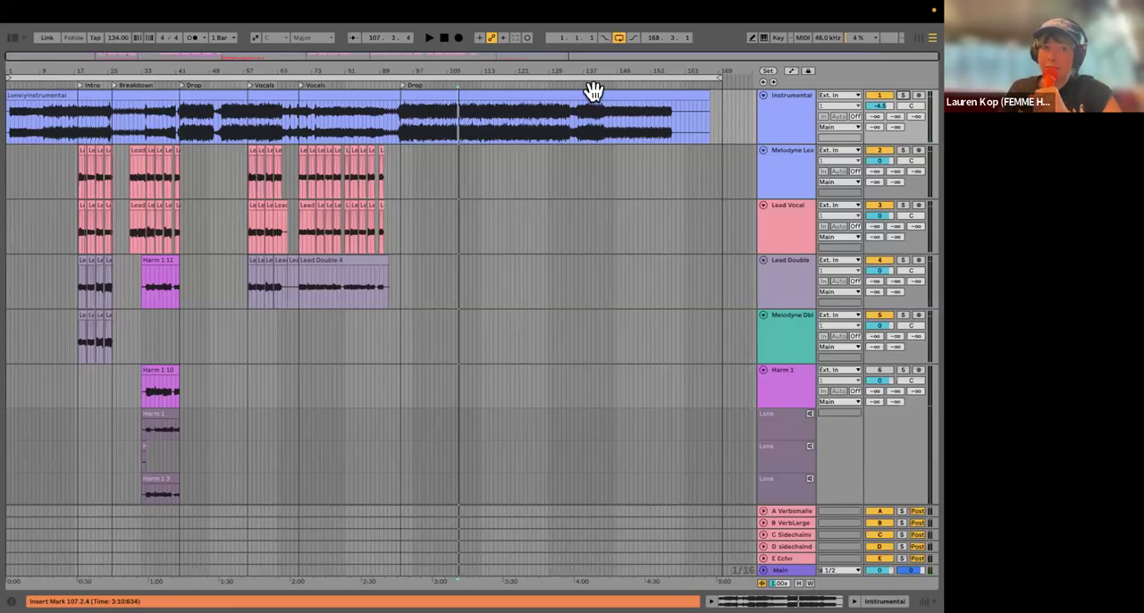
# Step: Examine the Melodyne Lead and Lead Vocal clips across the Intro, Breakdown and Vocals sections
pyautogui.scroll(5, 193, 234)
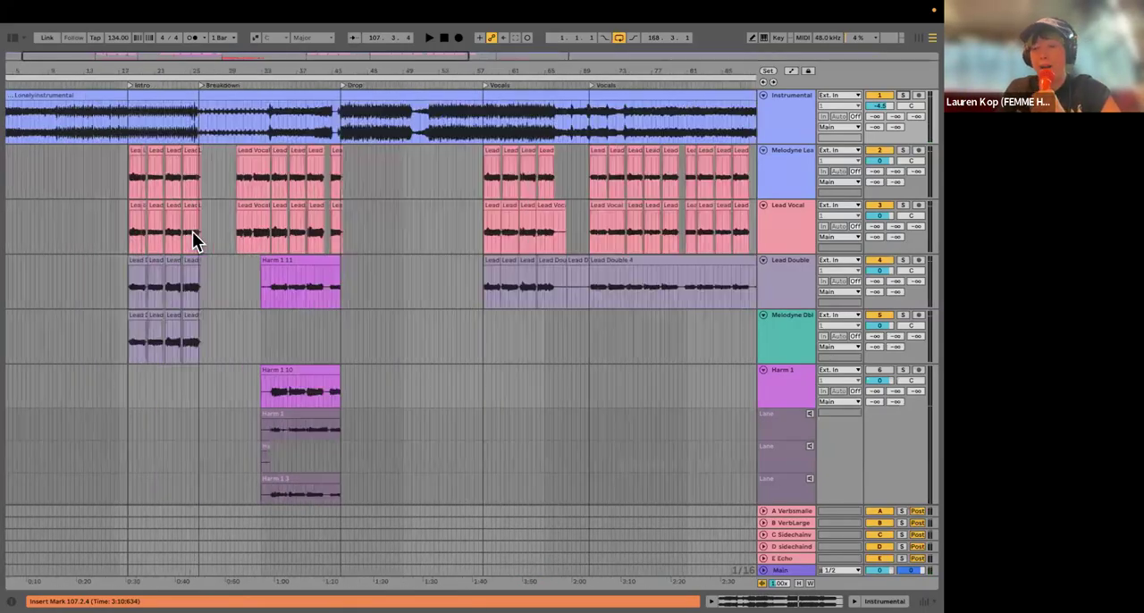
pyautogui.hscroll(5, 240, 204)
pyautogui.hscroll(-6, 674, 201)
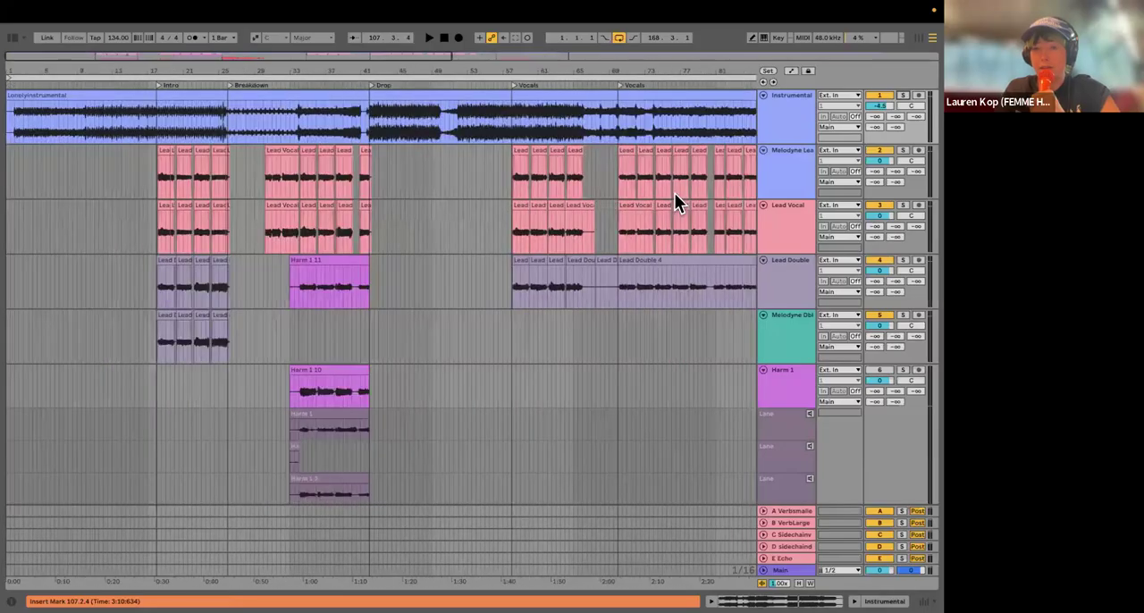
pyautogui.hscroll(5, 715, 187)
pyautogui.click(779, 170)
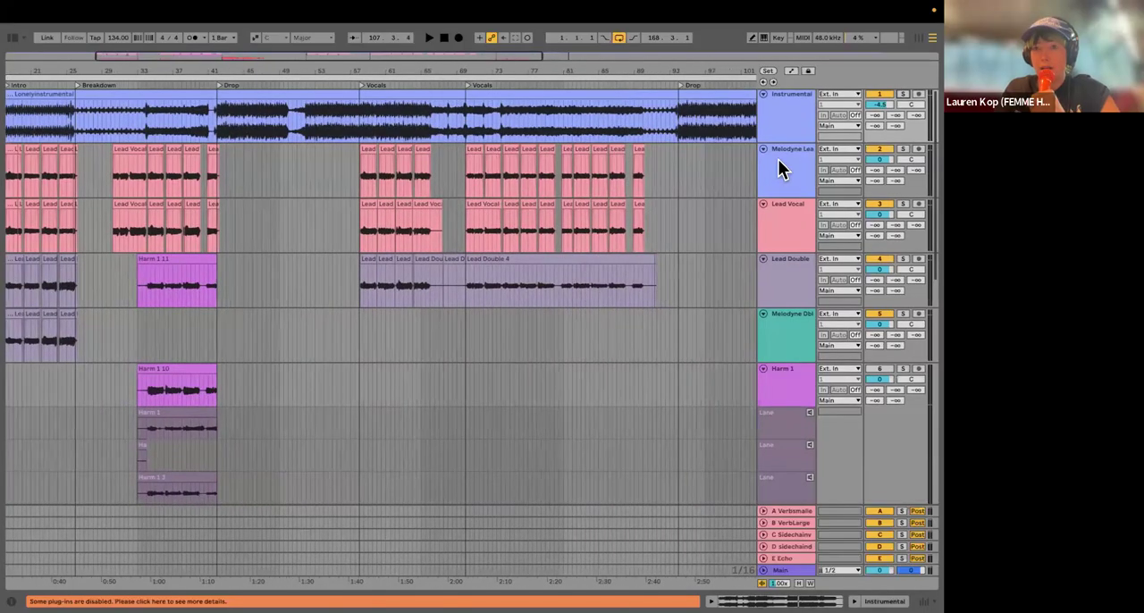
pyautogui.click(775, 231)
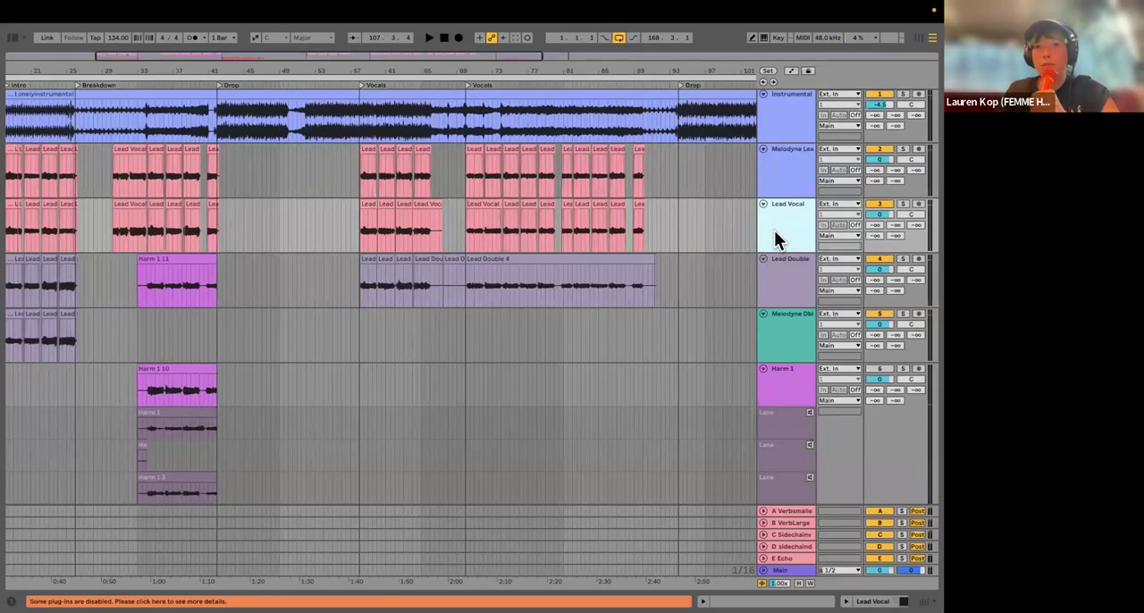
pyautogui.hscroll(-3, 135, 94)
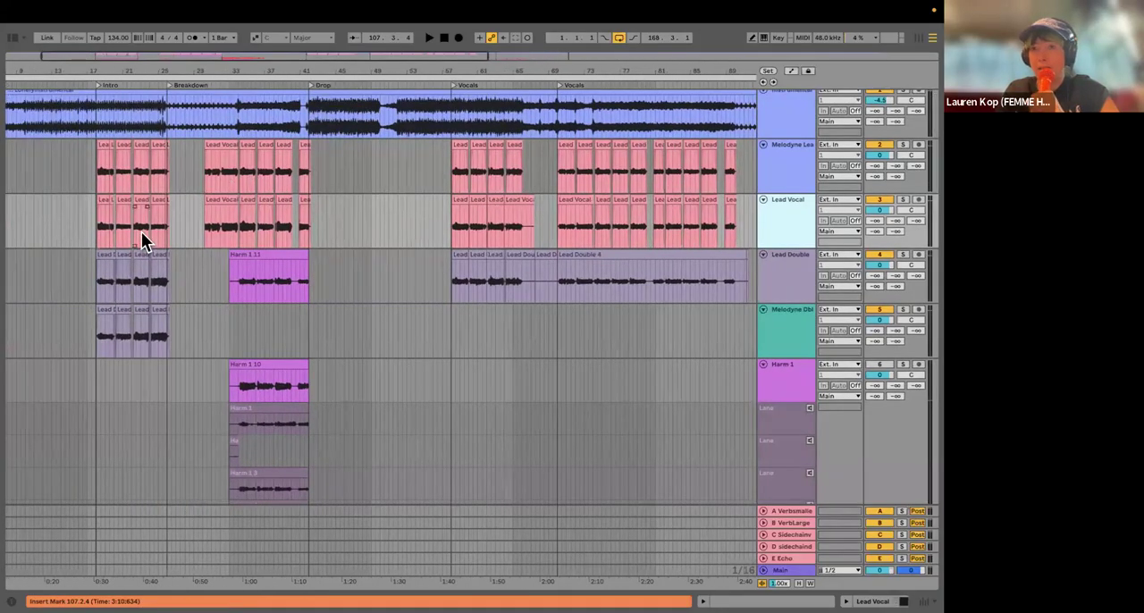
pyautogui.scroll(5, 143, 231)
# Step: Widen the track headers to show the full track names, and select the Melodyne Lead track
pyautogui.moveTo(755, 176); pyautogui.dragTo(555, 177)
pyautogui.click(738, 181)
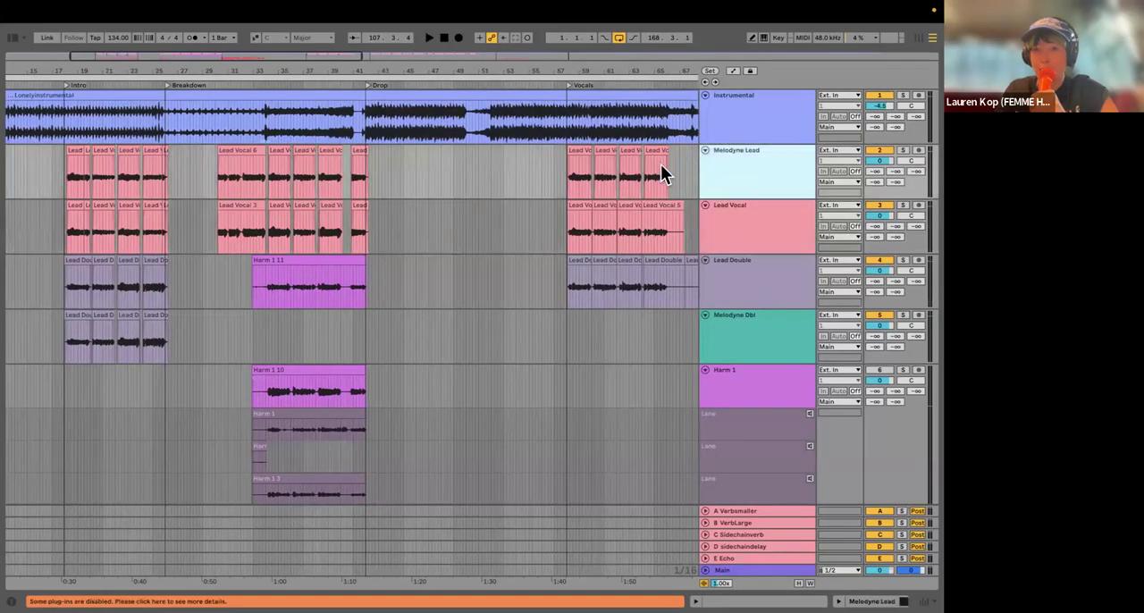
pyautogui.click(745, 233)
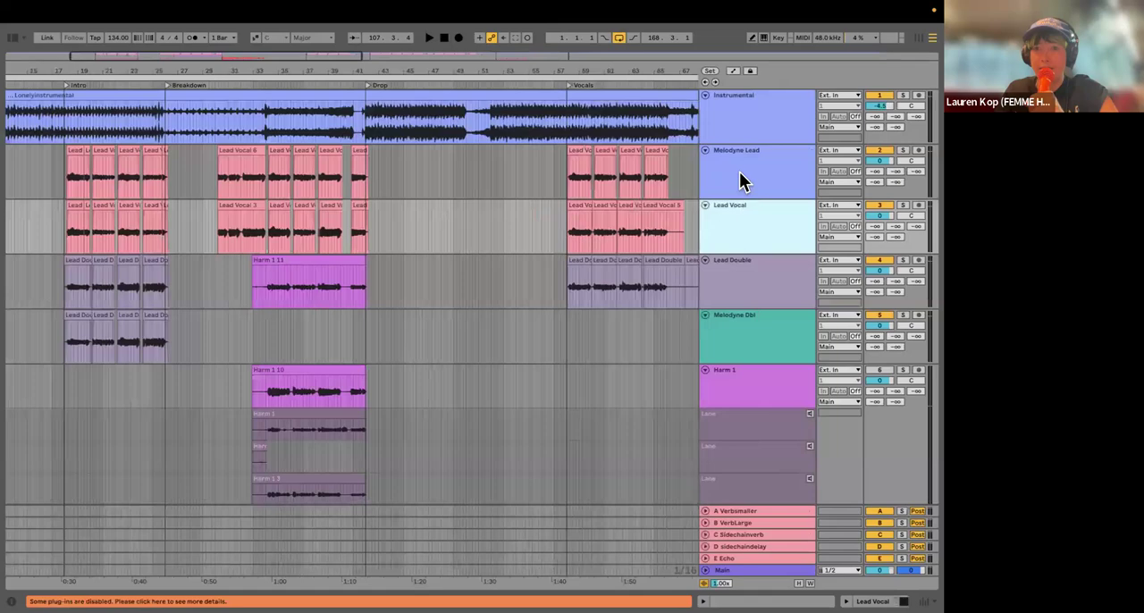
pyautogui.click(740, 182)
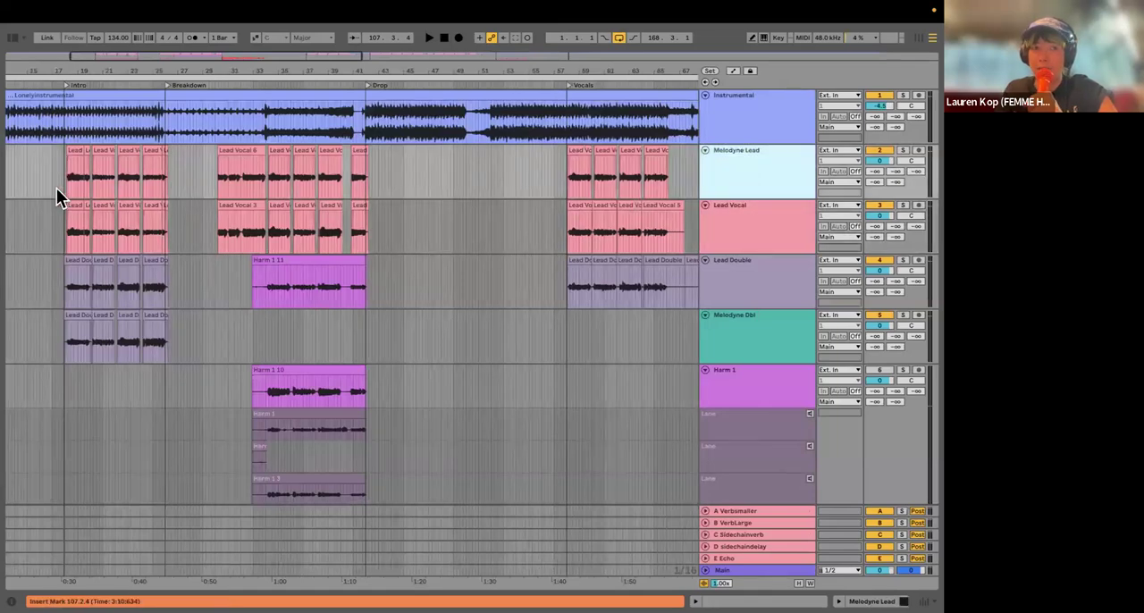
# Step: Compare the Intro clips of the Melodyne Lead and Lead Vocal tracks up close
pyautogui.scroll(8, 56, 187)
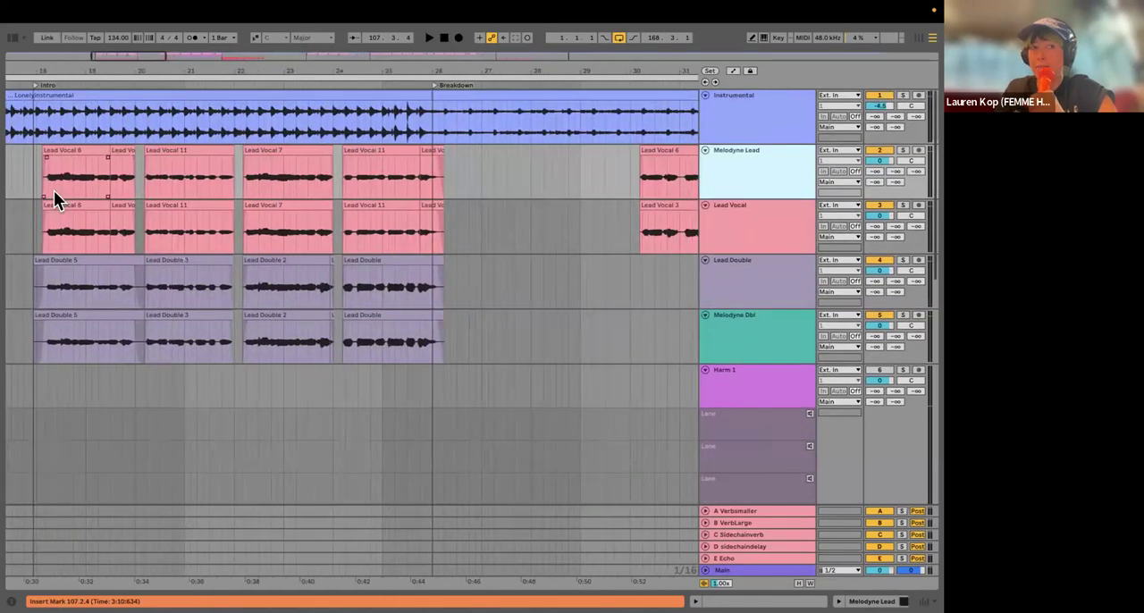
pyautogui.click(56, 180)
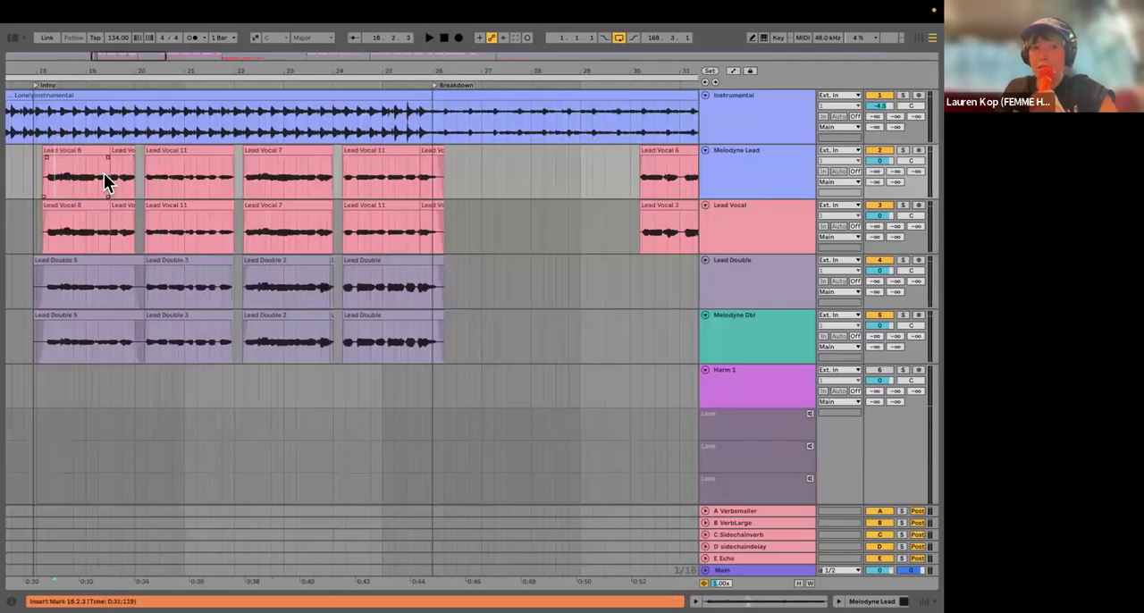
pyautogui.click(735, 178)
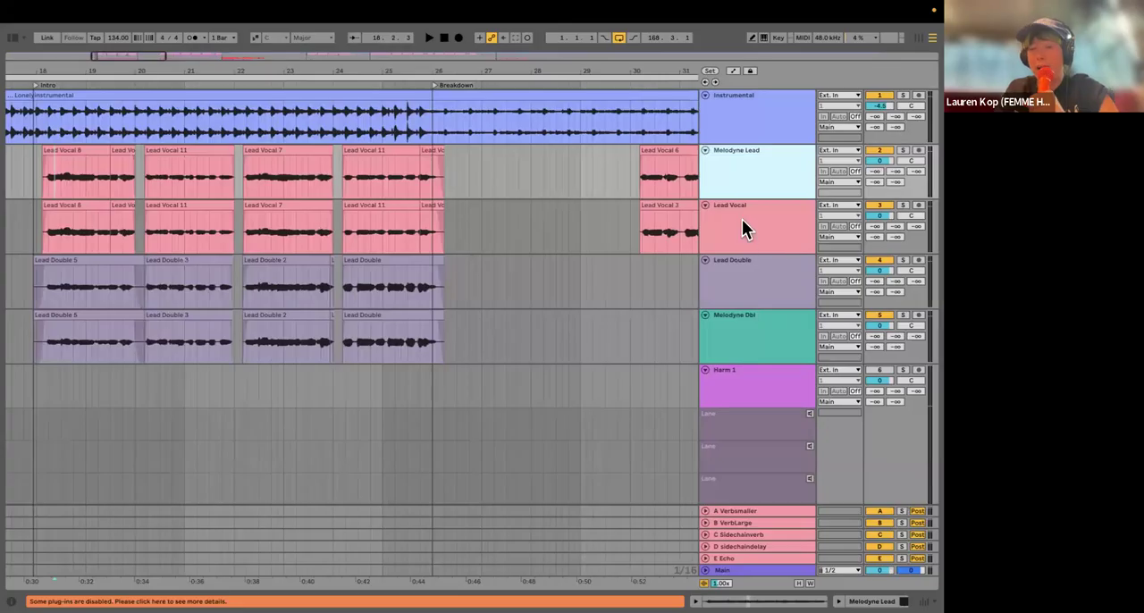
pyautogui.click(742, 219)
pyautogui.rightClick(739, 230)
pyautogui.press('Escape')
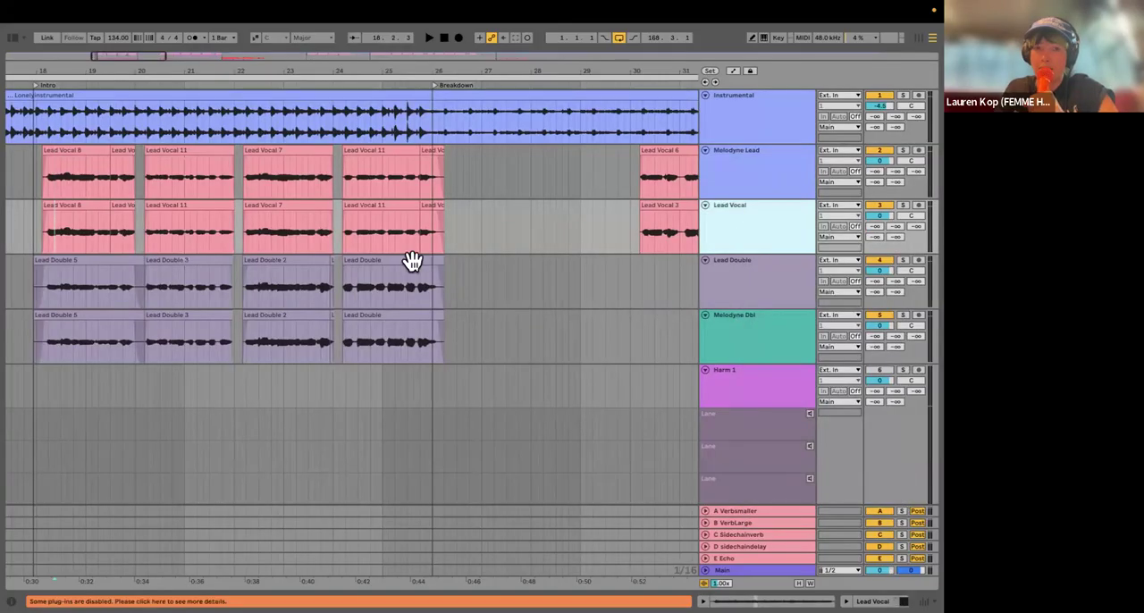
# Step: Review the vocal, double and harmony clips over the whole song and around the Intro and Breakdown
pyautogui.scroll(-10, 180, 282)
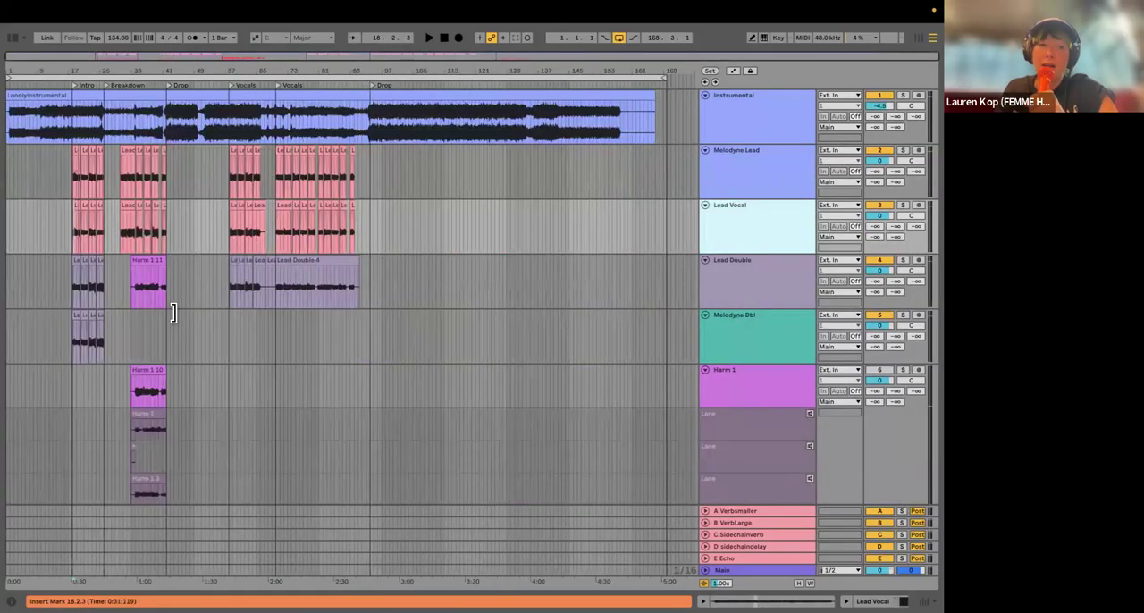
pyautogui.scroll(-6, 176, 317)
pyautogui.scroll(6, 107, 184)
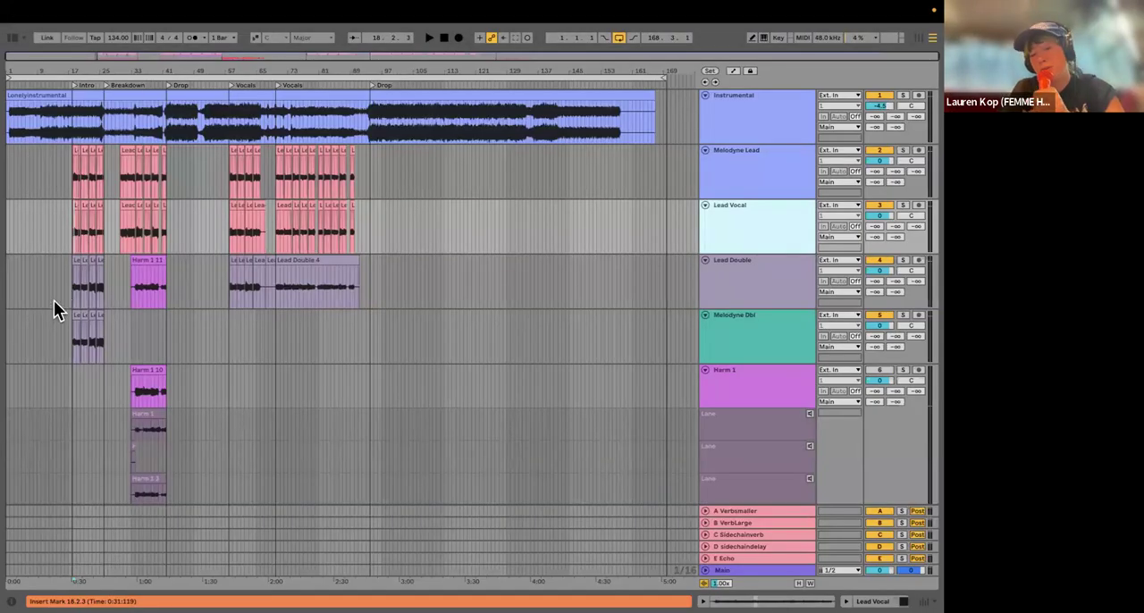
pyautogui.scroll(4, 55, 302)
pyautogui.hscroll(-2, 208, 223)
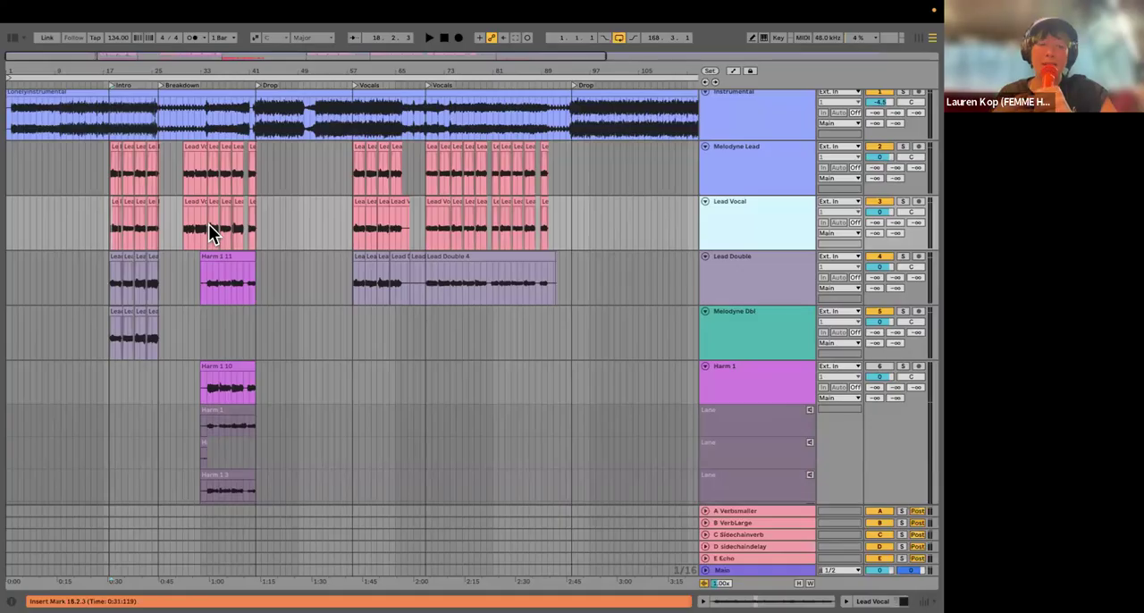
pyautogui.scroll(5, 192, 235)
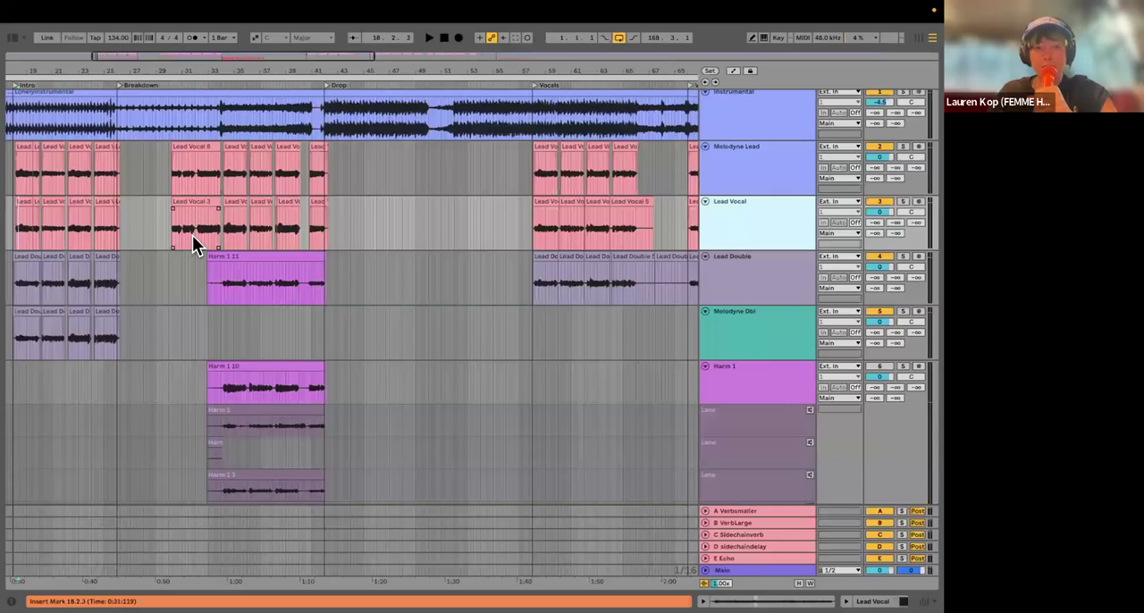
pyautogui.scroll(-2, 150, 238)
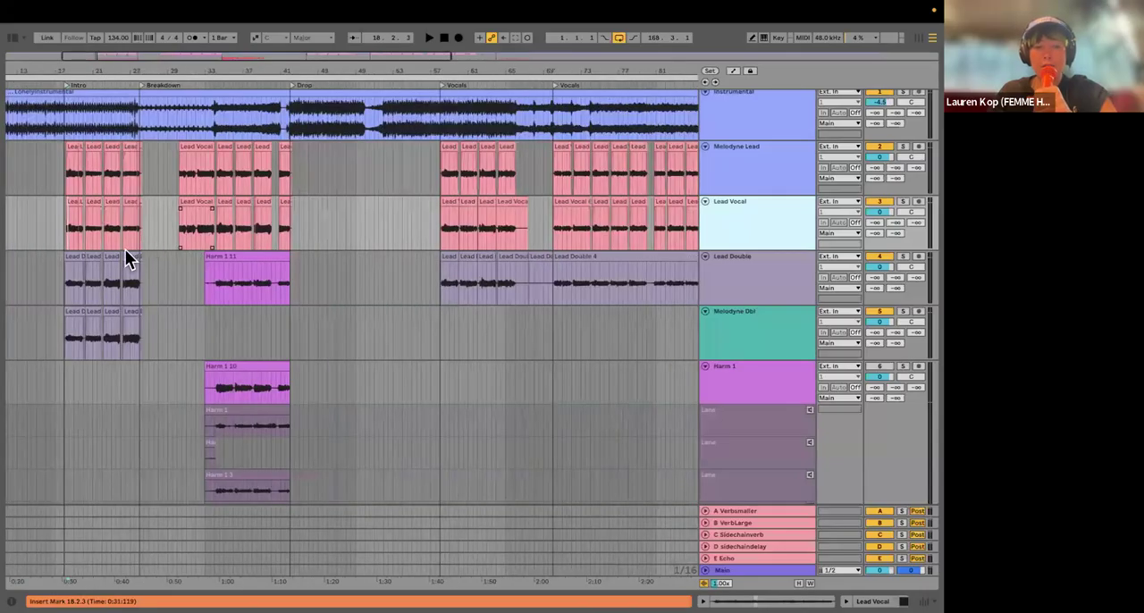
pyautogui.scroll(-3, 125, 249)
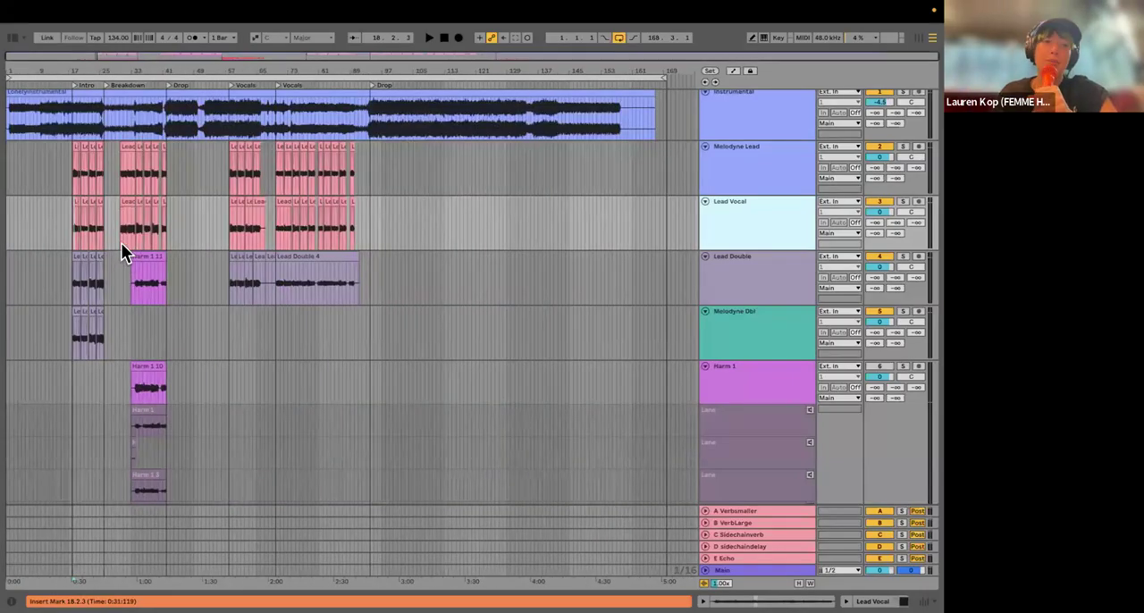
pyautogui.scroll(3, 20, 254)
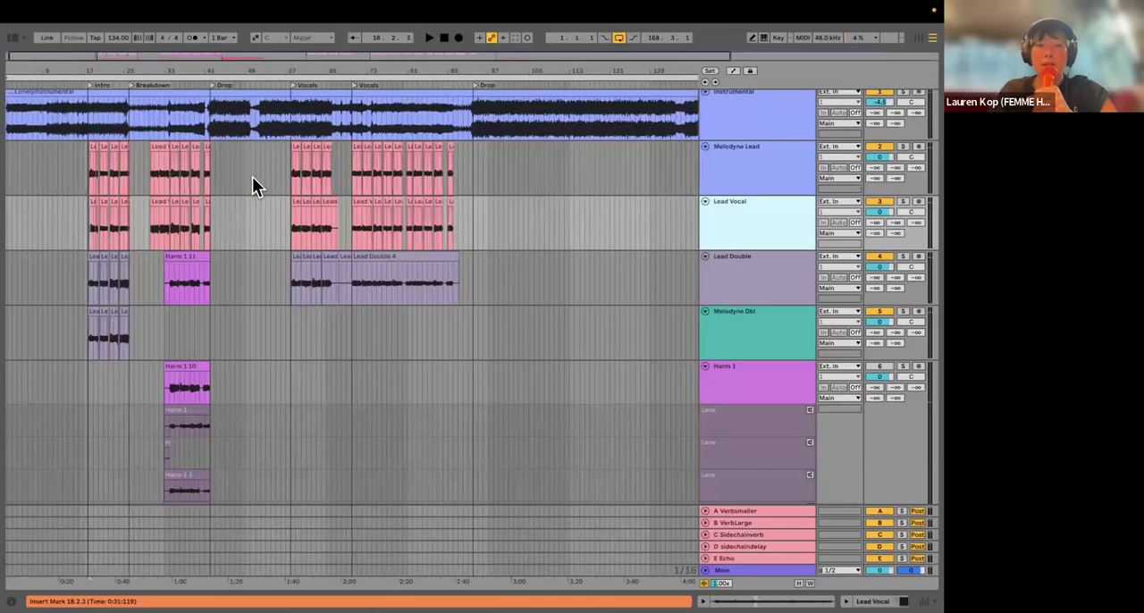
pyautogui.click(99, 227)
pyautogui.scroll(2, 147, 238)
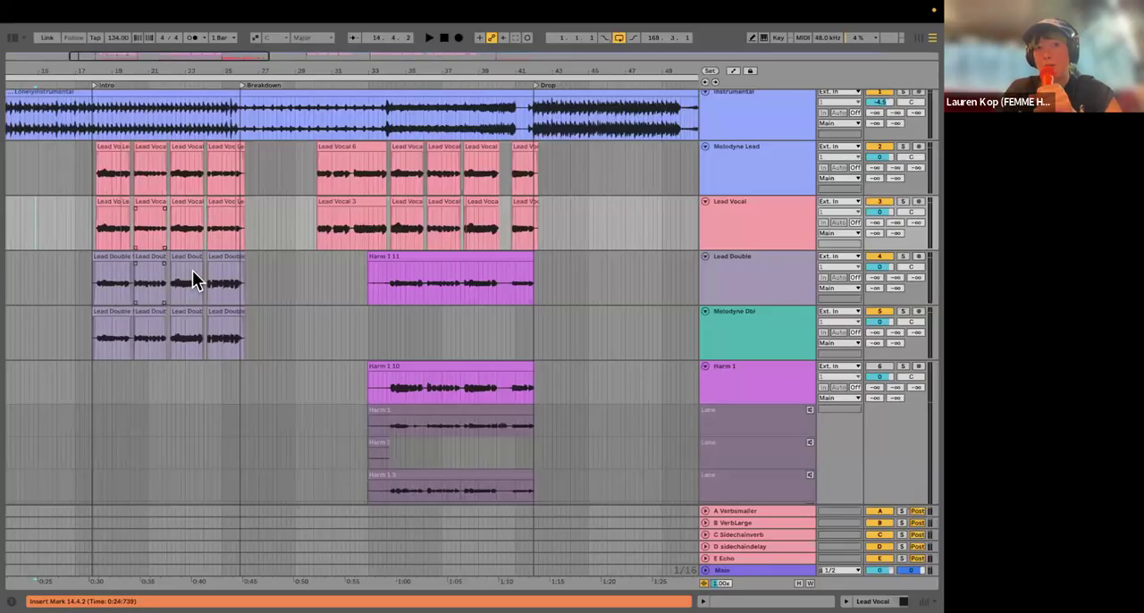
# Step: Create a new Live Set from the default template without saving the changes to LonelyVoxSessionFORDEMO
pyautogui.click(69, 12)
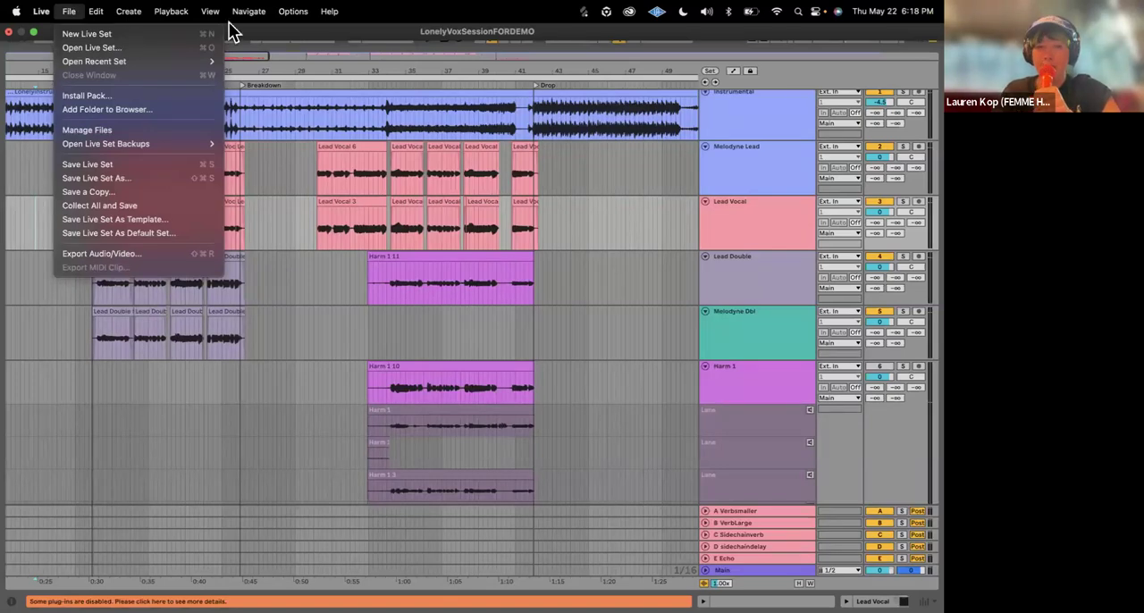
pyautogui.click(119, 213)
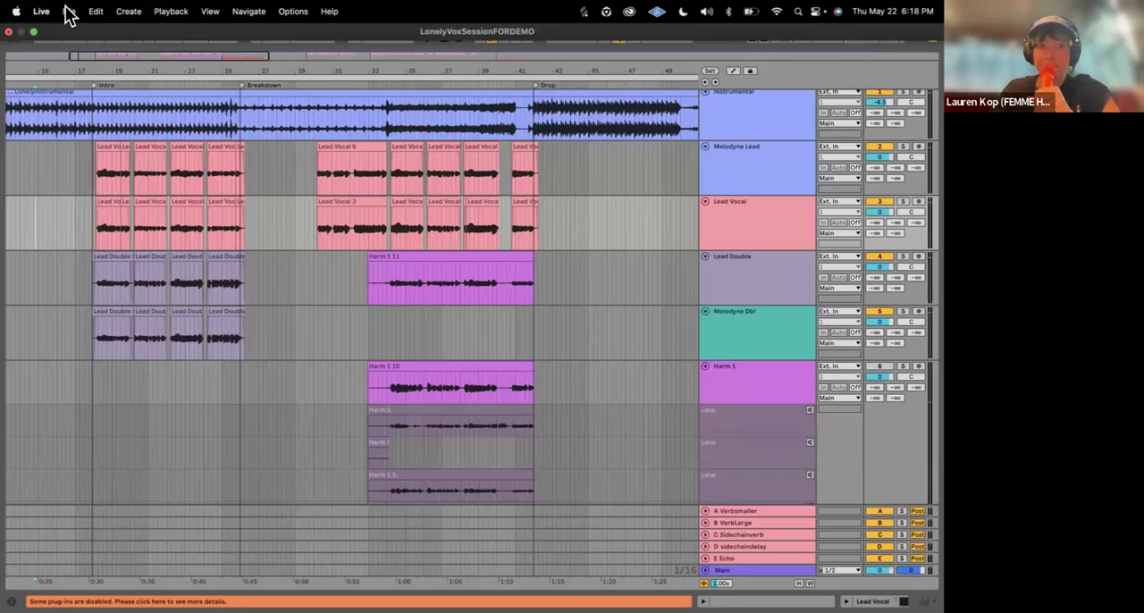
pyautogui.click(70, 11)
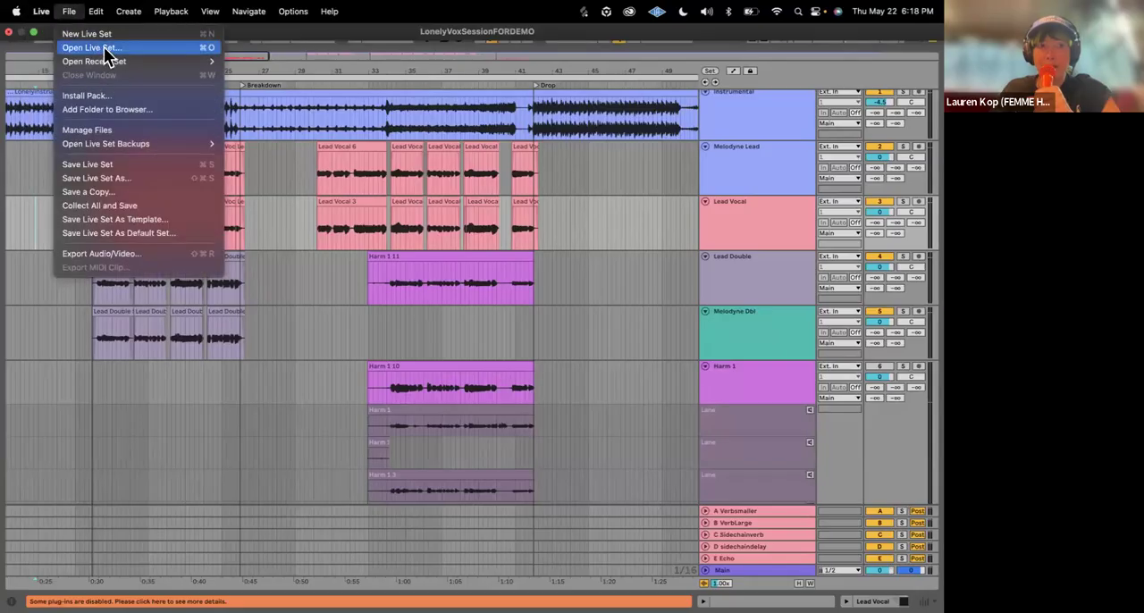
pyautogui.click(525, 189)
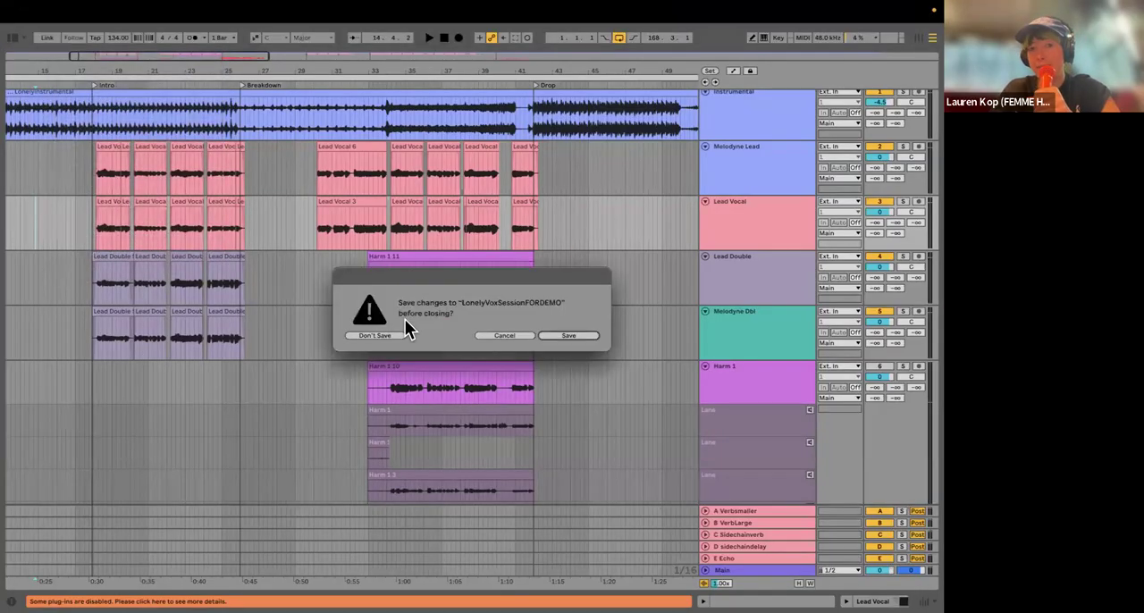
pyautogui.click(379, 335)
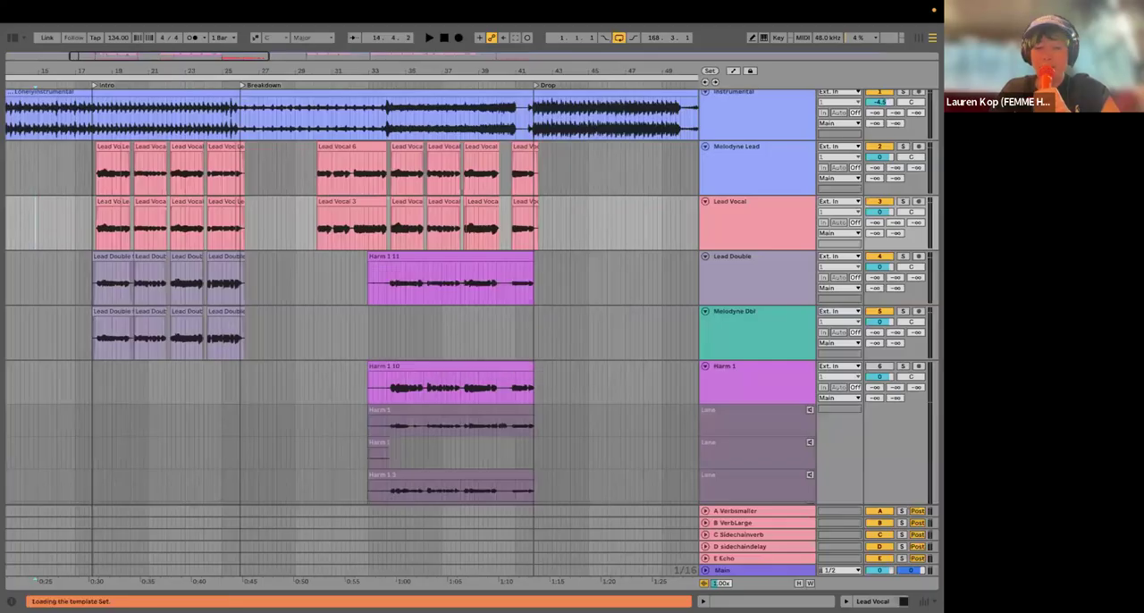
pyautogui.click(531, 593)
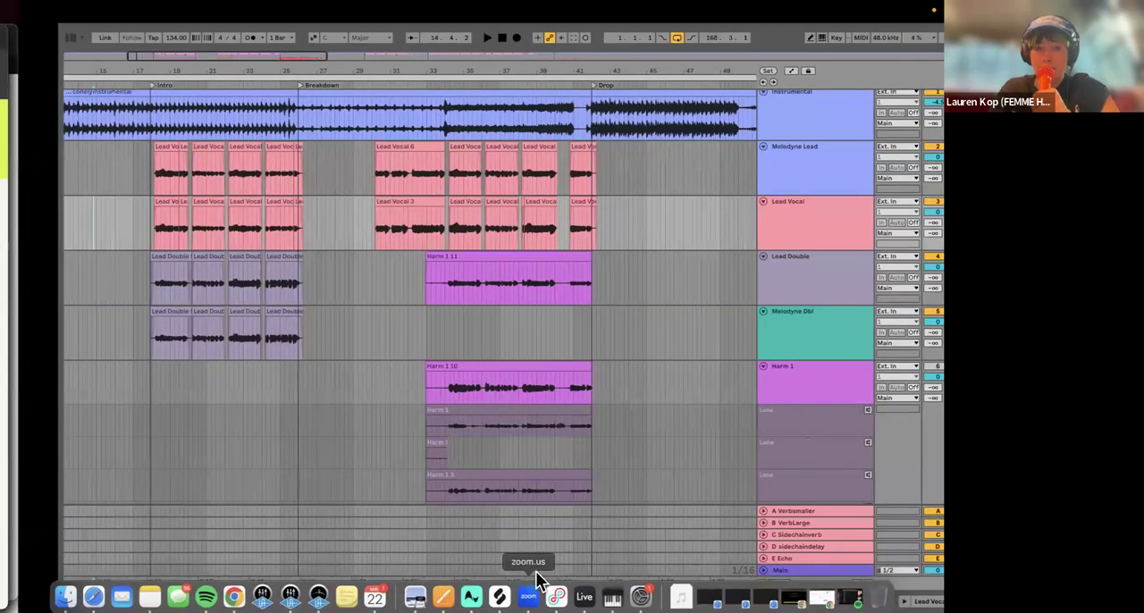
pyautogui.hotkey('ctrl', 'Right')
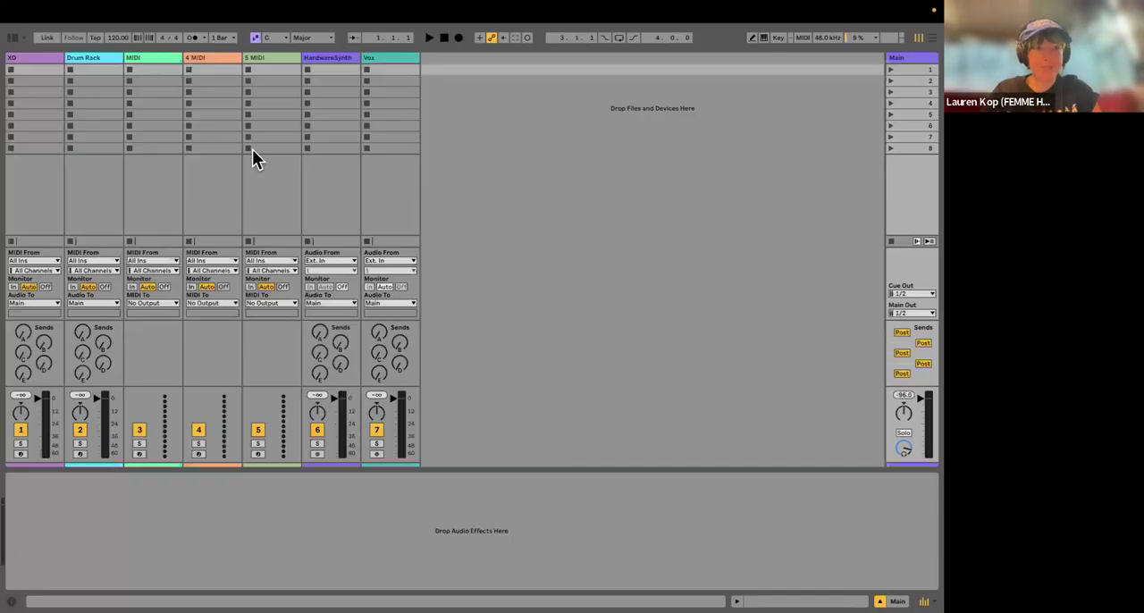
# Step: Delete the tracks from XO through HardwareSynth, leaving only Vox, and switch to Arrangement View
pyautogui.click(43, 59)
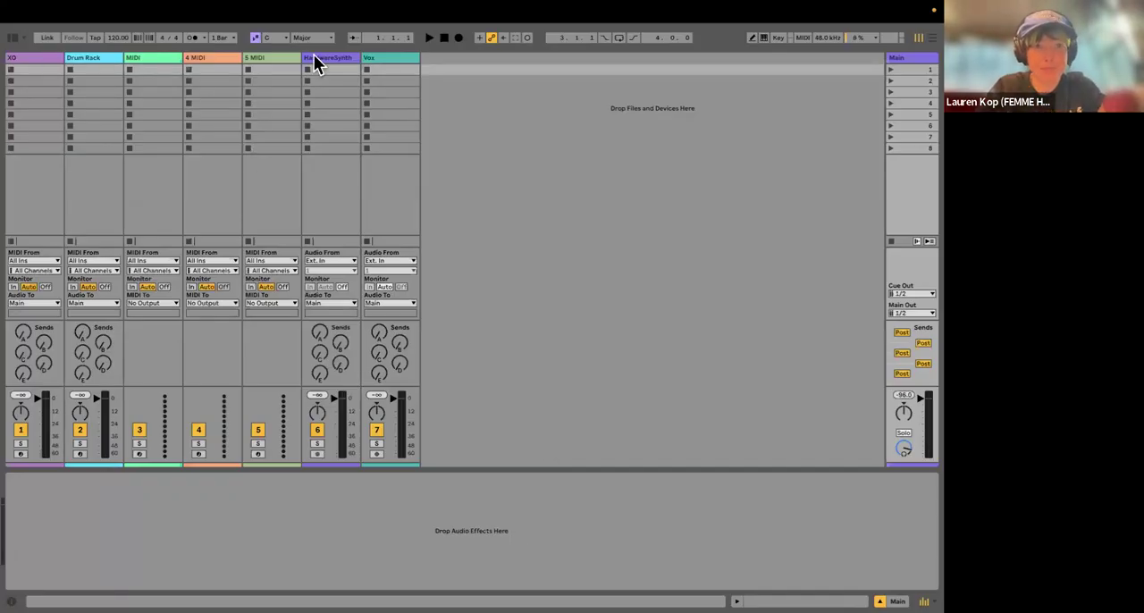
pyautogui.click(332, 59)
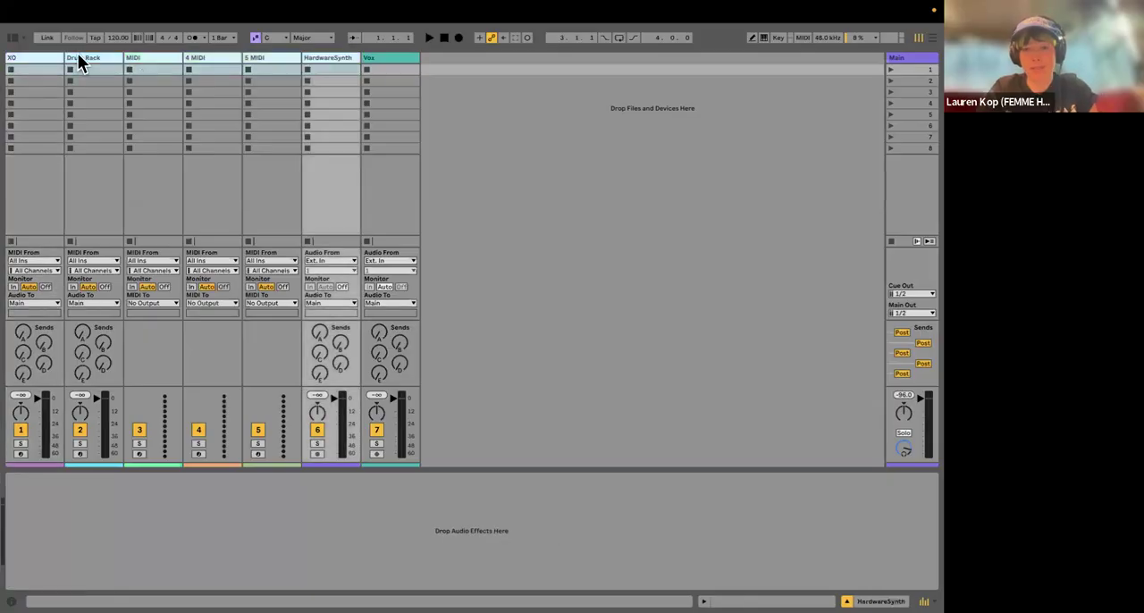
pyautogui.press('Delete')
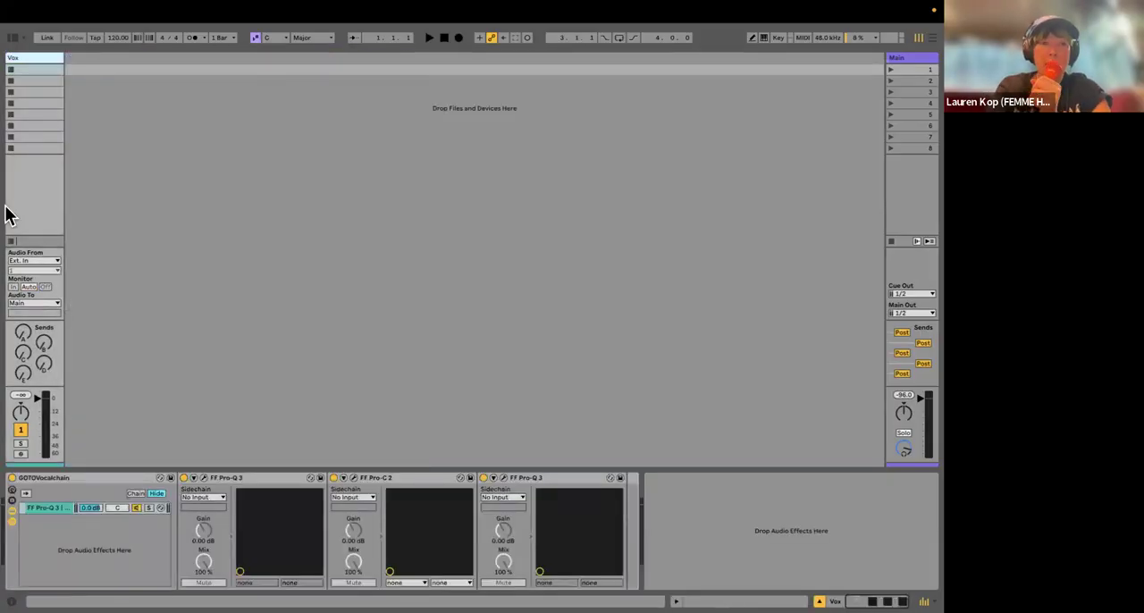
pyautogui.press('Tab')
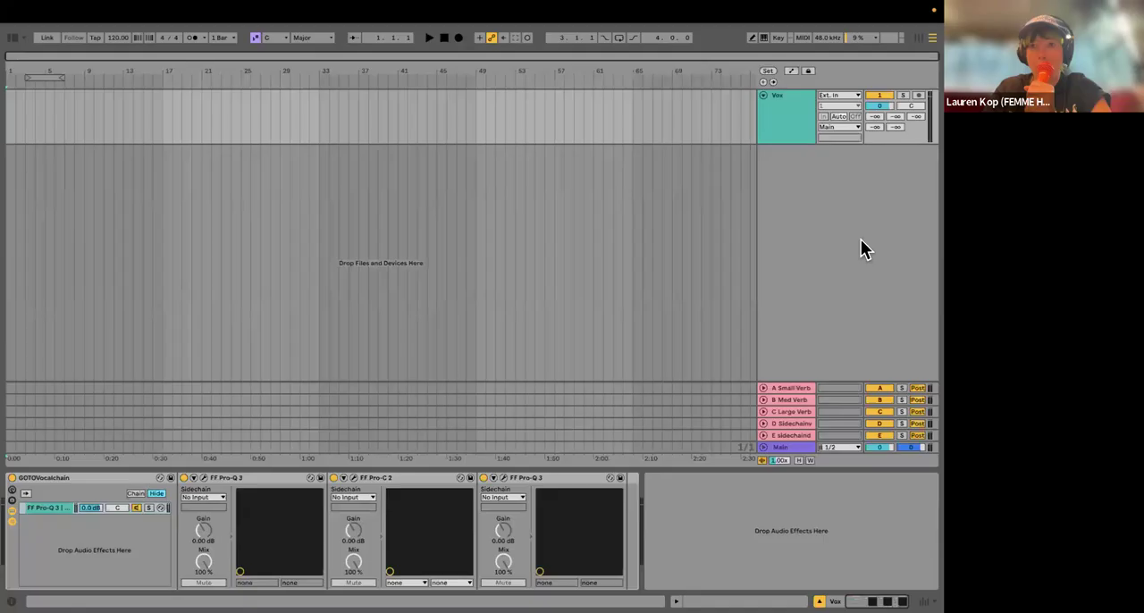
# Step: Rename the Vox track as Lead Vox
pyautogui.click(438, 117)
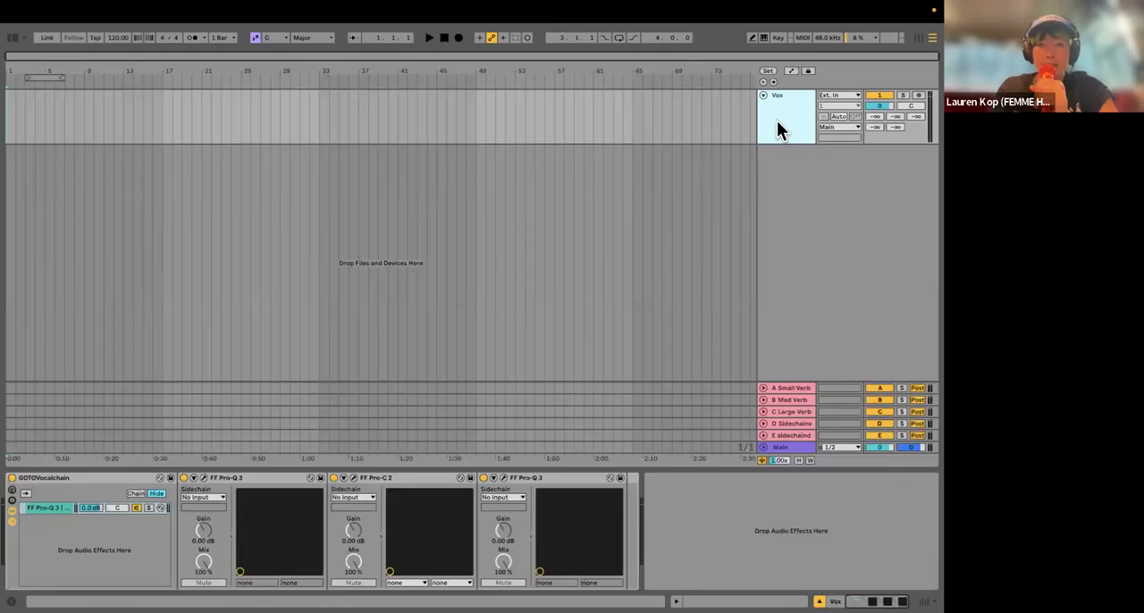
pyautogui.press('super+t')
pyautogui.press('Delete')
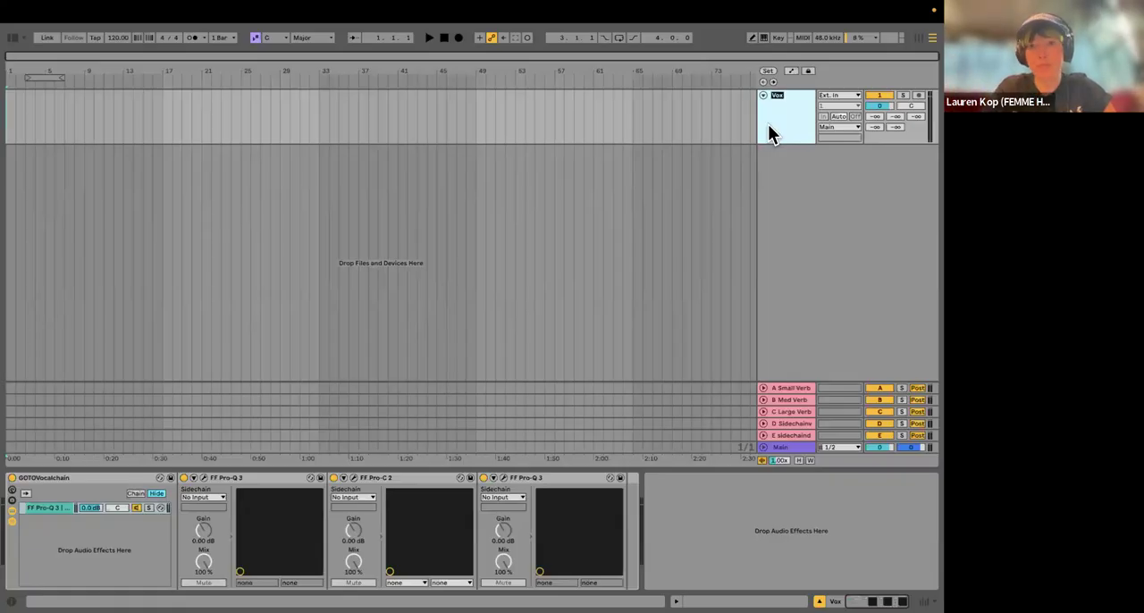
pyautogui.write('Vox')
pyautogui.press('Return')
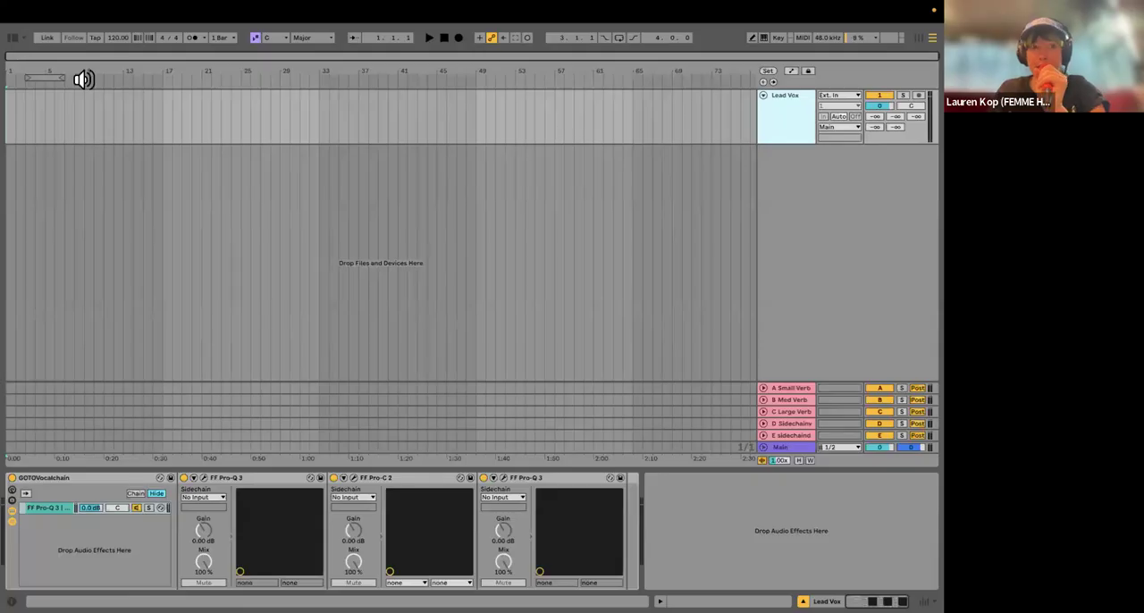
# Step: Clear the browser search, list the Audio Effects library, and delete the GOTOVocalchain rack from the Lead Vox track
pyautogui.click(12, 40)
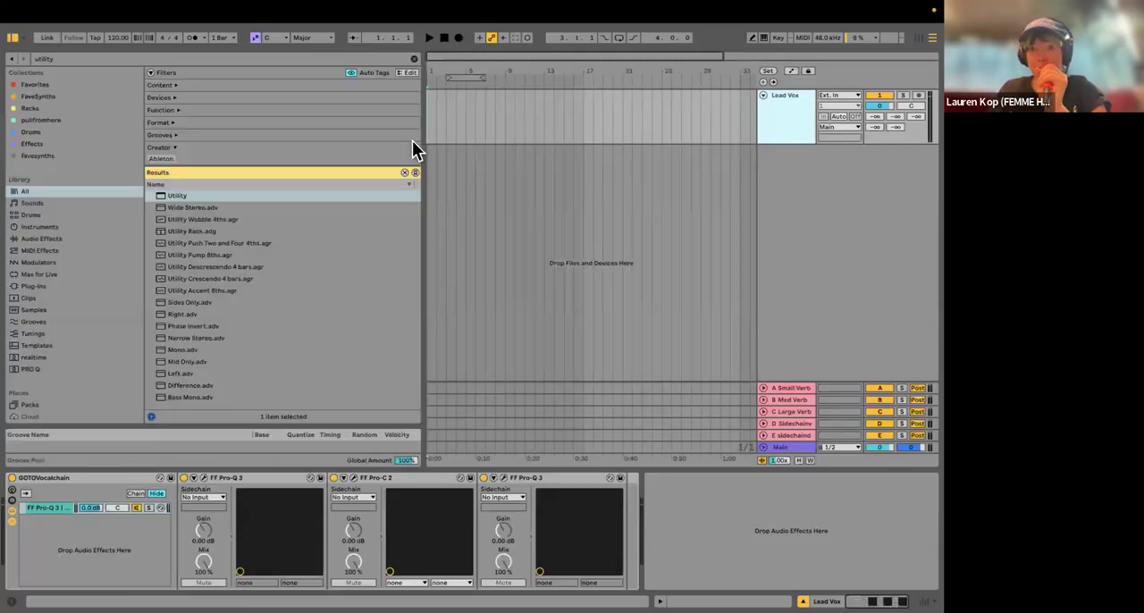
pyautogui.click(413, 55)
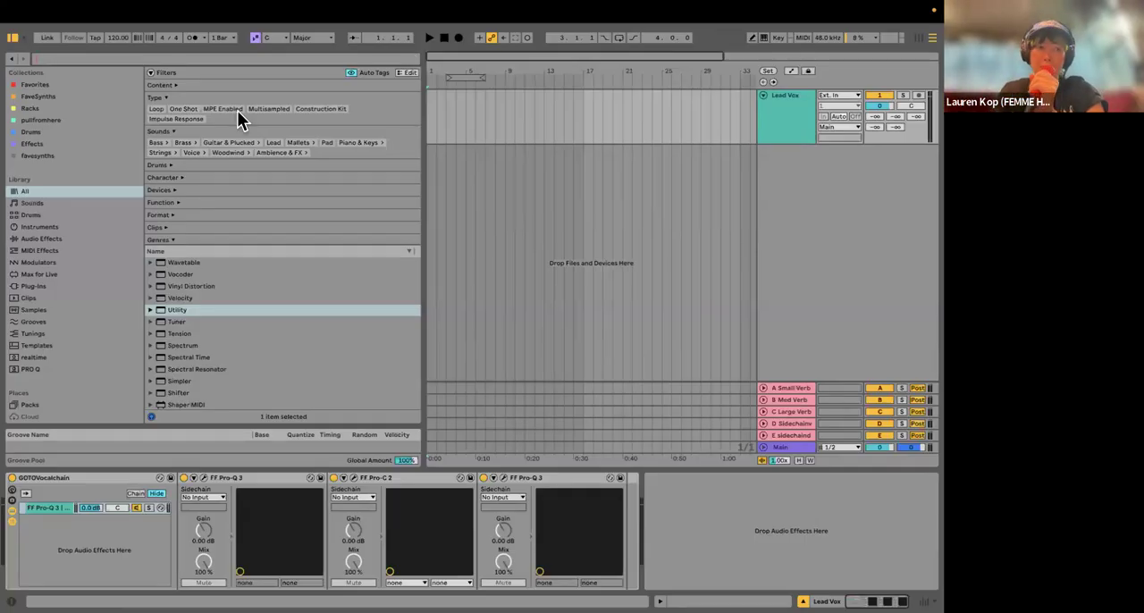
pyautogui.click(56, 238)
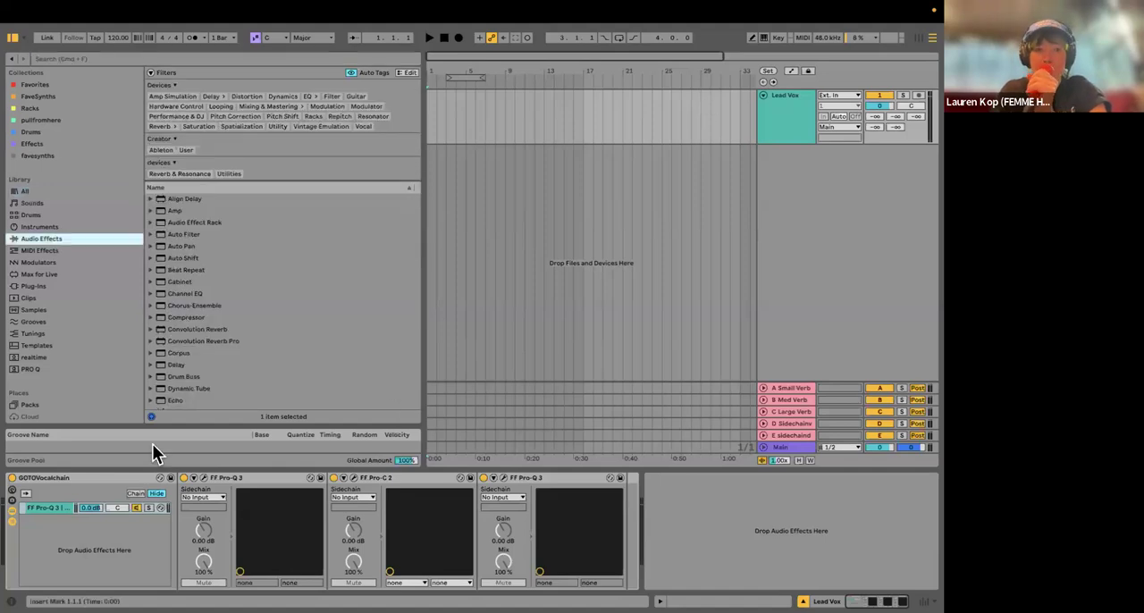
pyautogui.click(79, 479)
pyautogui.press('Delete')
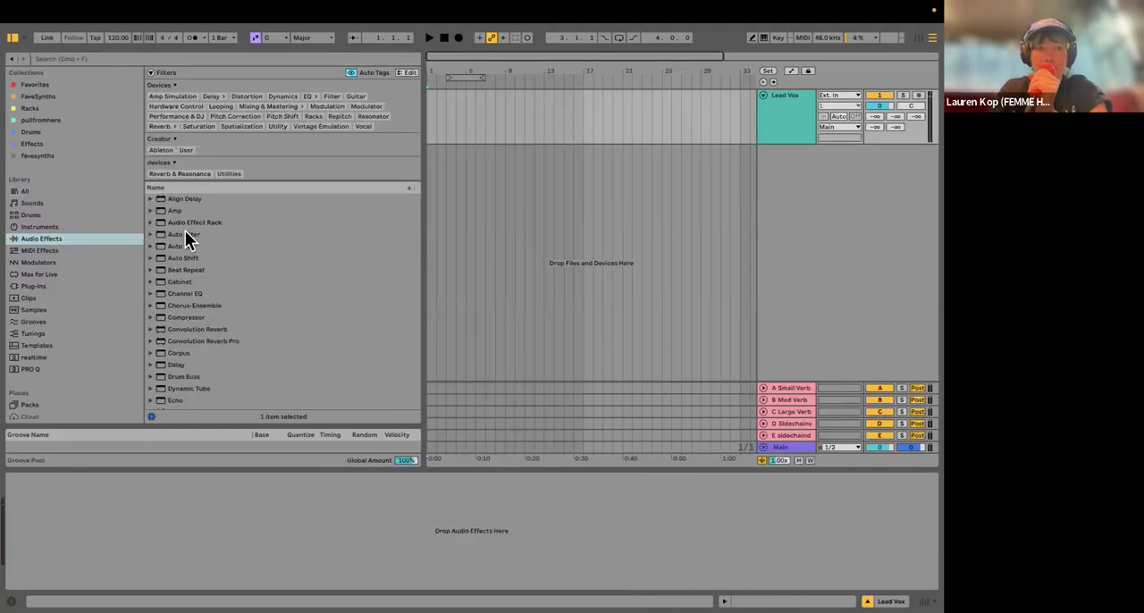
# Step: Add an EQ Eight from the Audio Effects library to the Lead Vox track
pyautogui.click(185, 223)
pyautogui.scroll(-1, 211, 275)
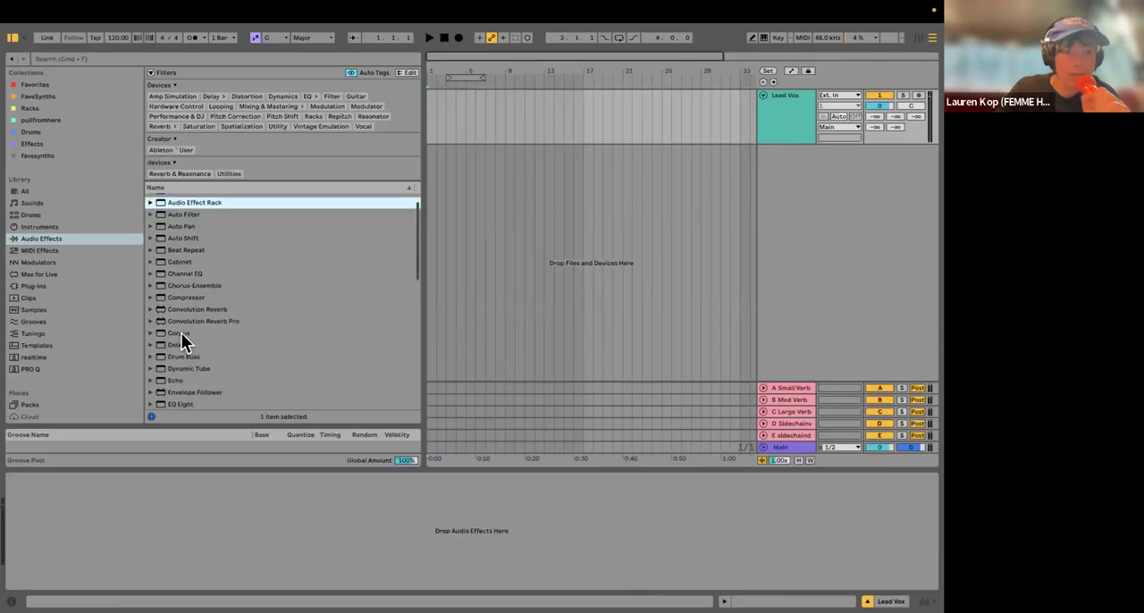
pyautogui.scroll(-2, 203, 367)
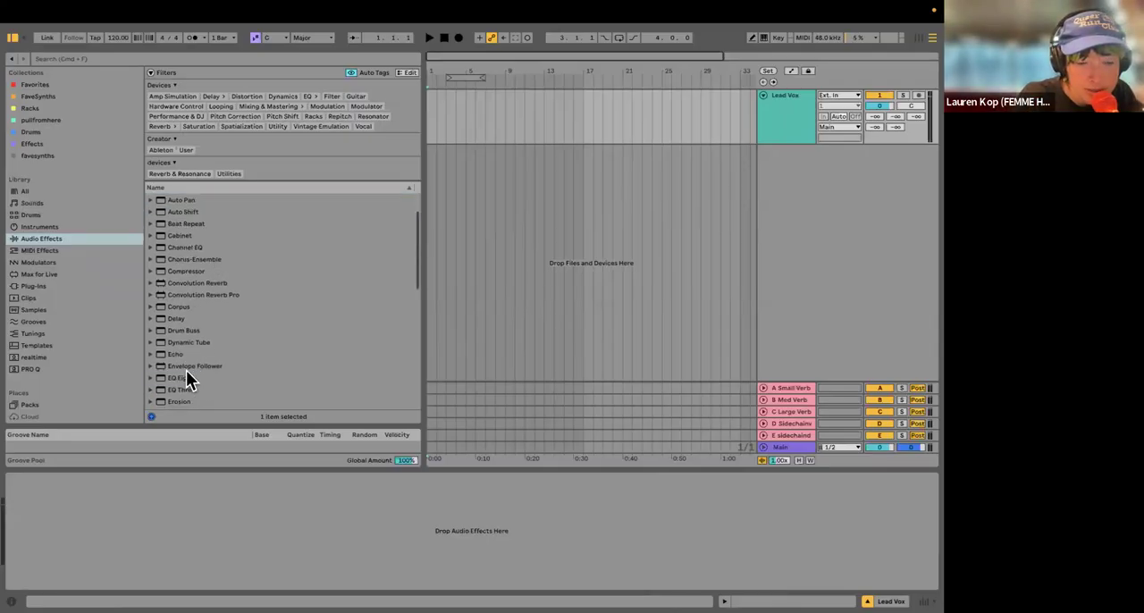
pyautogui.doubleClick(186, 377)
pyautogui.scroll(-3, 222, 355)
# Step: Add a Compressor after the EQ Eight on the Lead Vox track
pyautogui.click(200, 372)
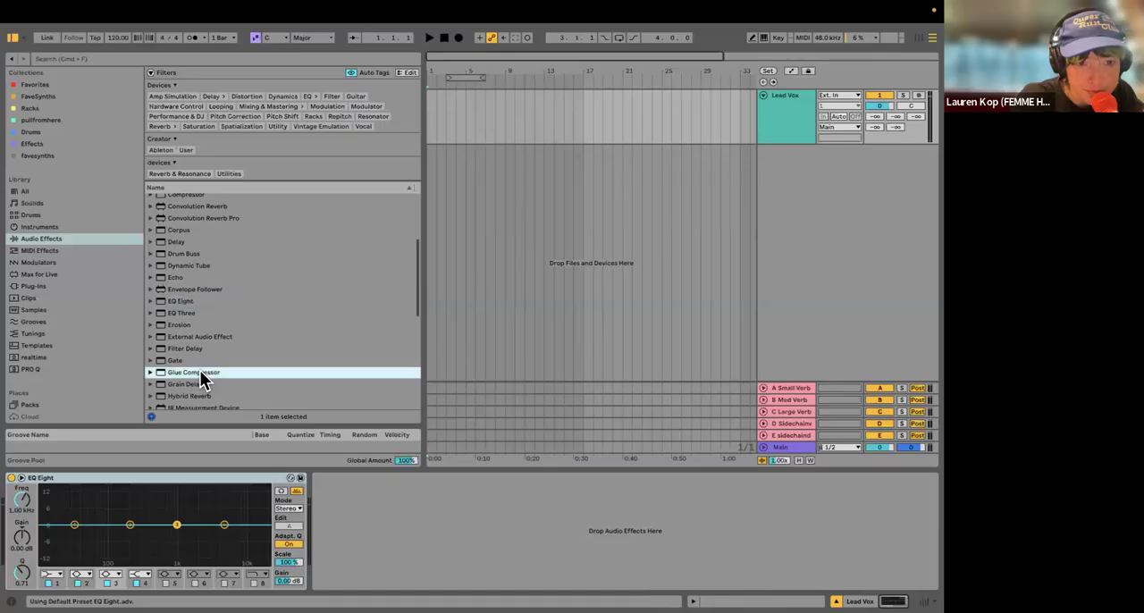
pyautogui.scroll(-1, 192, 351)
pyautogui.scroll(2, 193, 277)
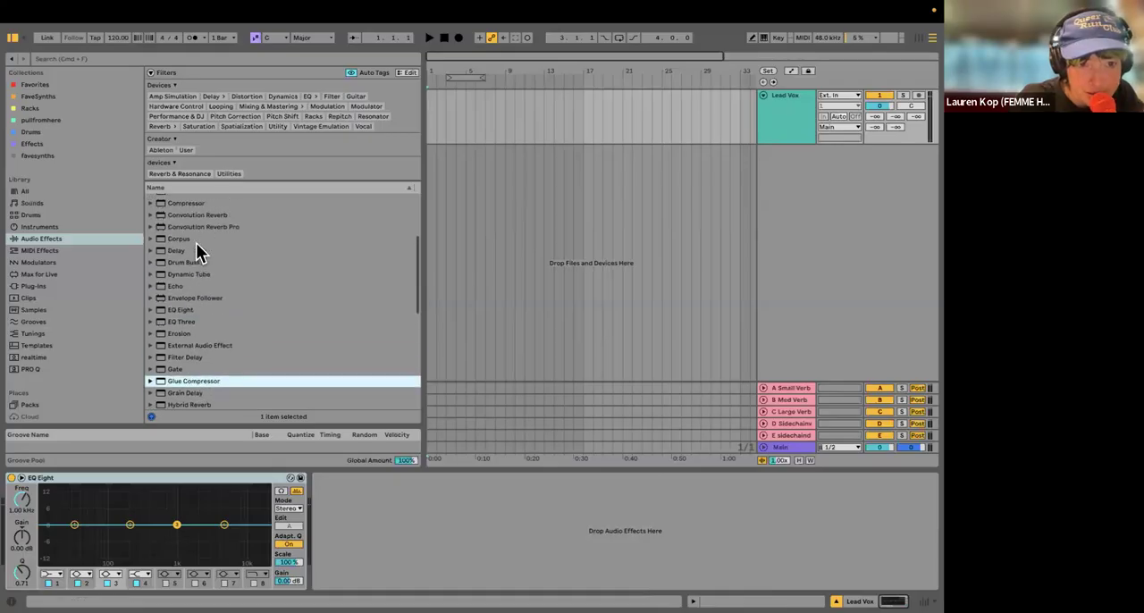
pyautogui.doubleClick(204, 204)
# Step: Add a Saturator after the Compressor on the Lead Vox track and hide the browser
pyautogui.scroll(-5, 226, 344)
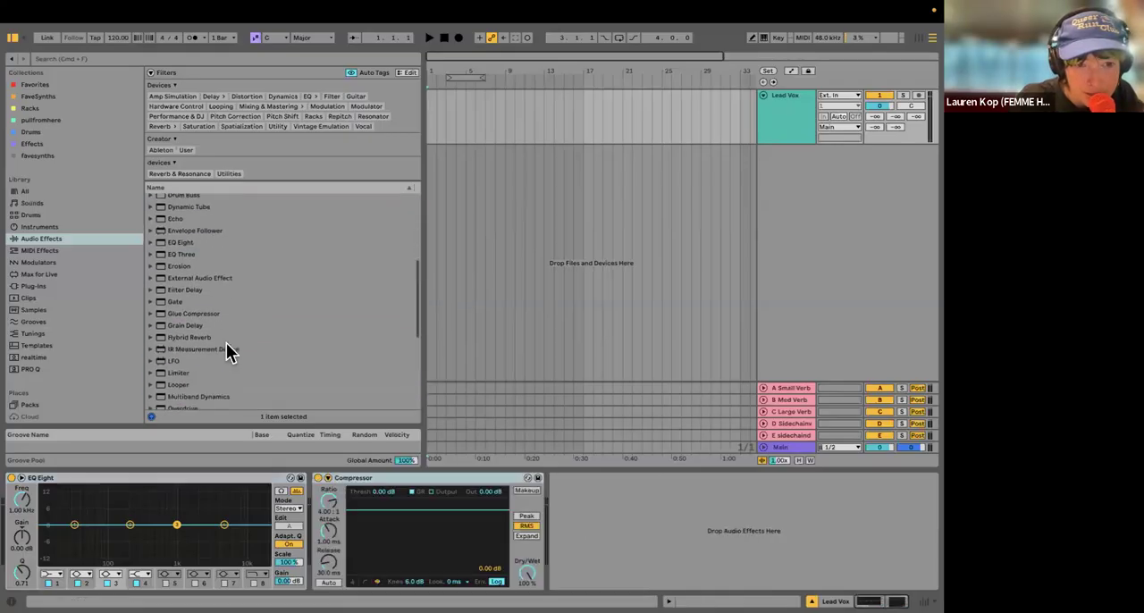
pyautogui.scroll(-4, 228, 351)
pyautogui.click(189, 352)
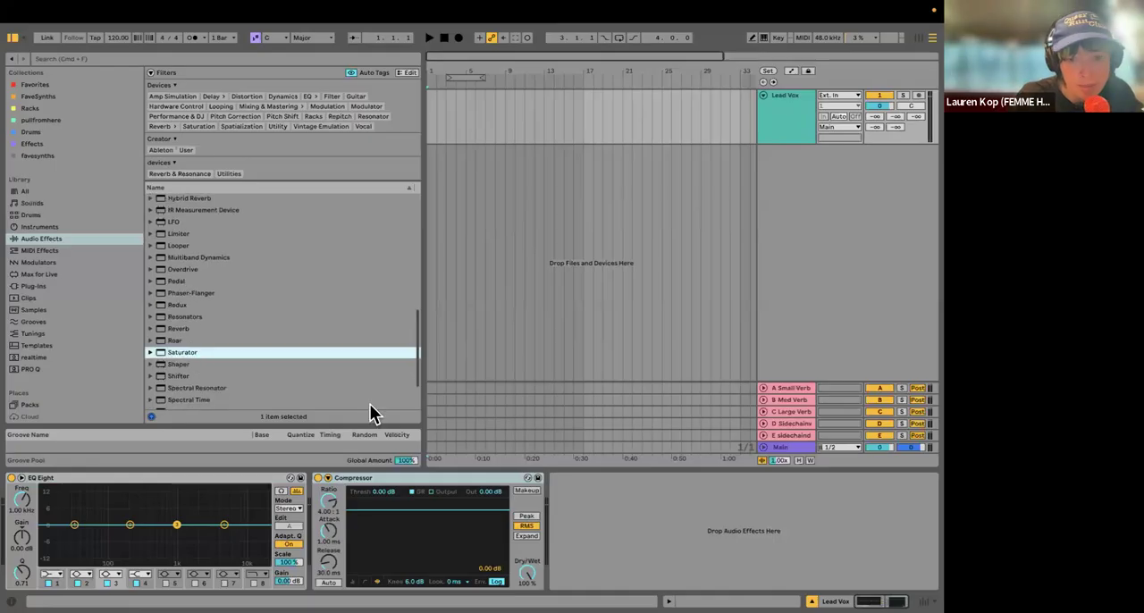
pyautogui.doubleClick(180, 352)
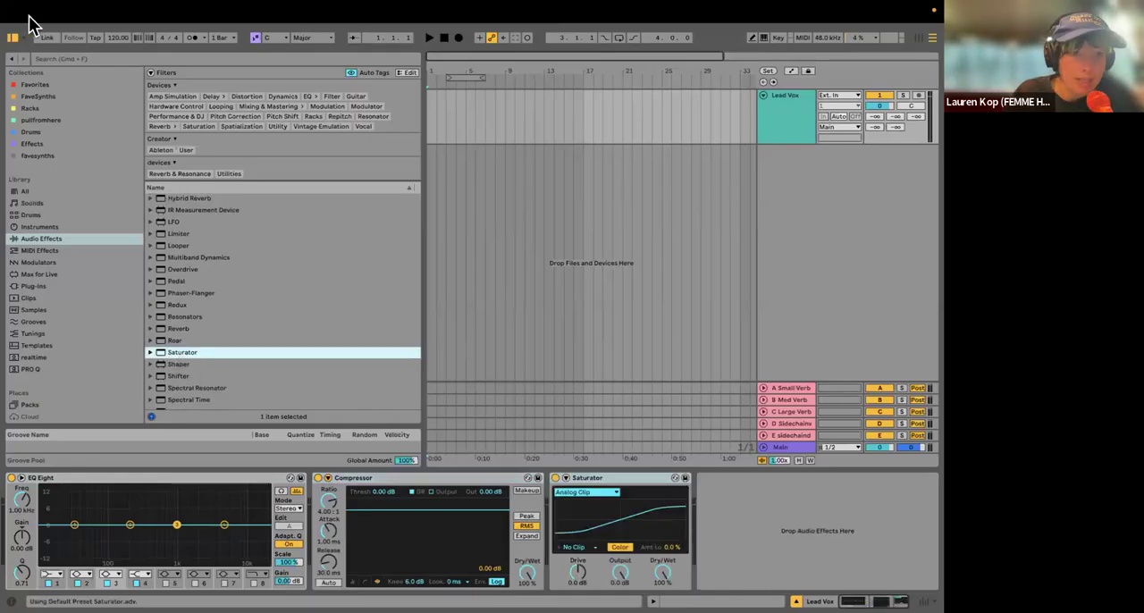
pyautogui.press('super+alt+b')
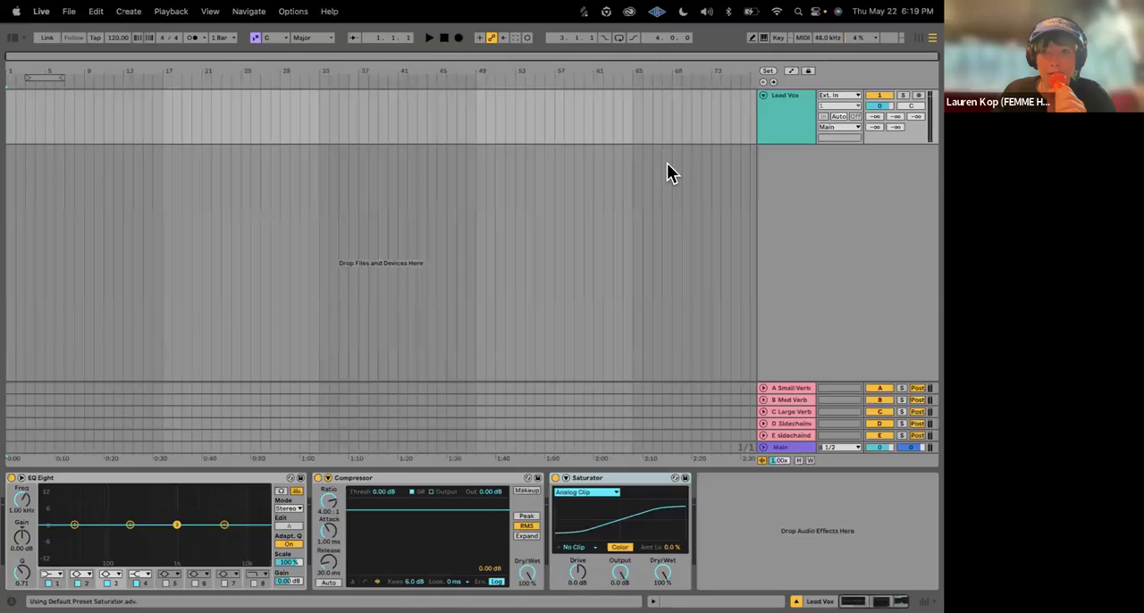
# Step: Duplicate the Lead Vox track with its effect chain and name the copy Duplicate
pyautogui.click(780, 125)
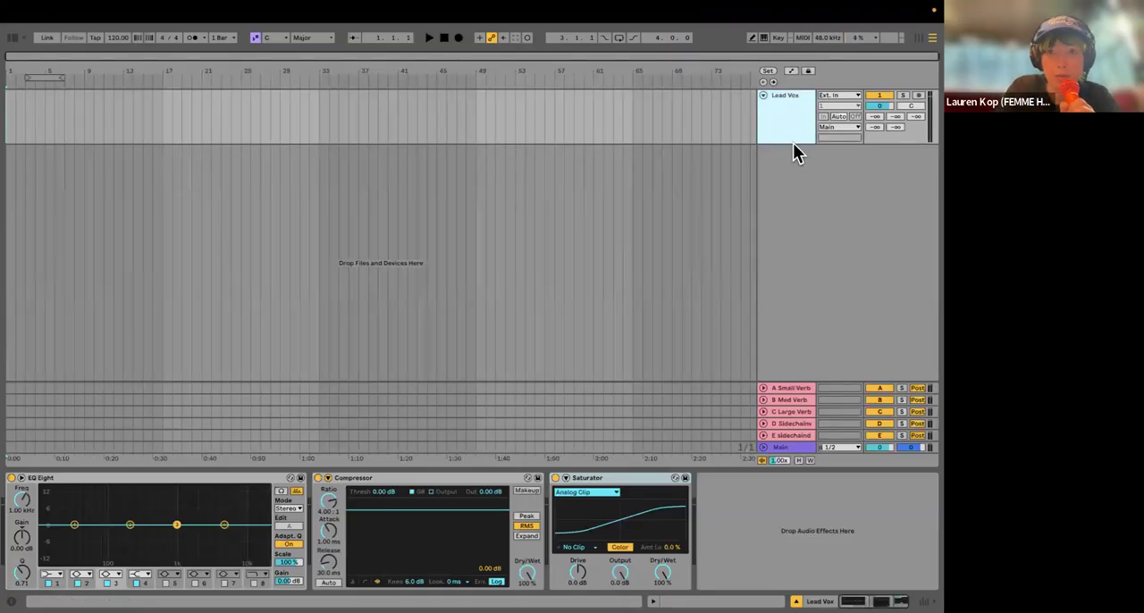
pyautogui.rightClick(775, 131)
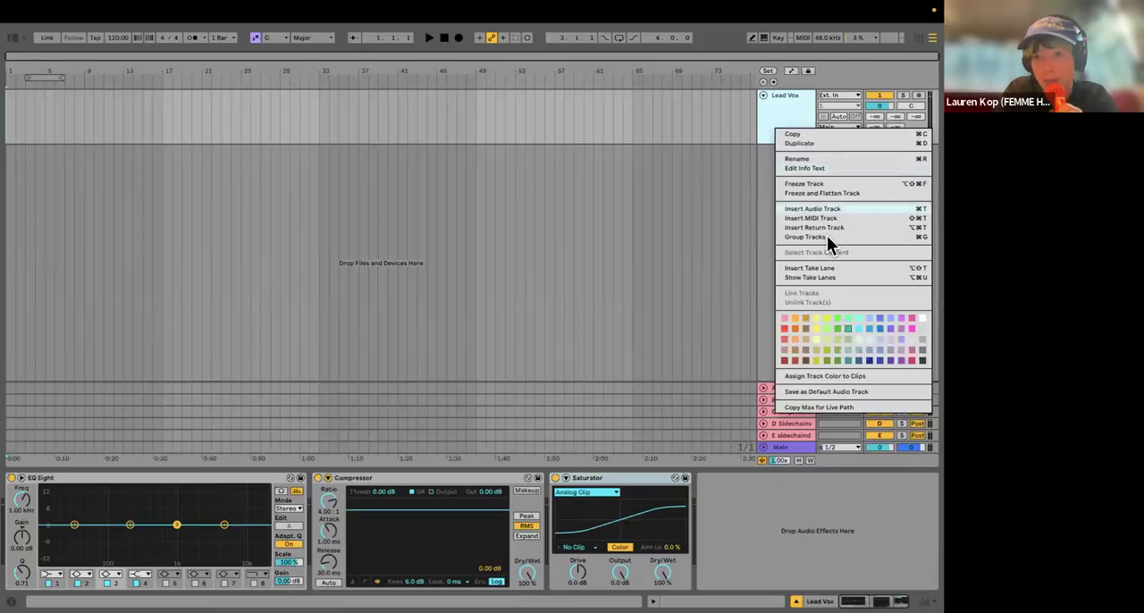
pyautogui.click(825, 142)
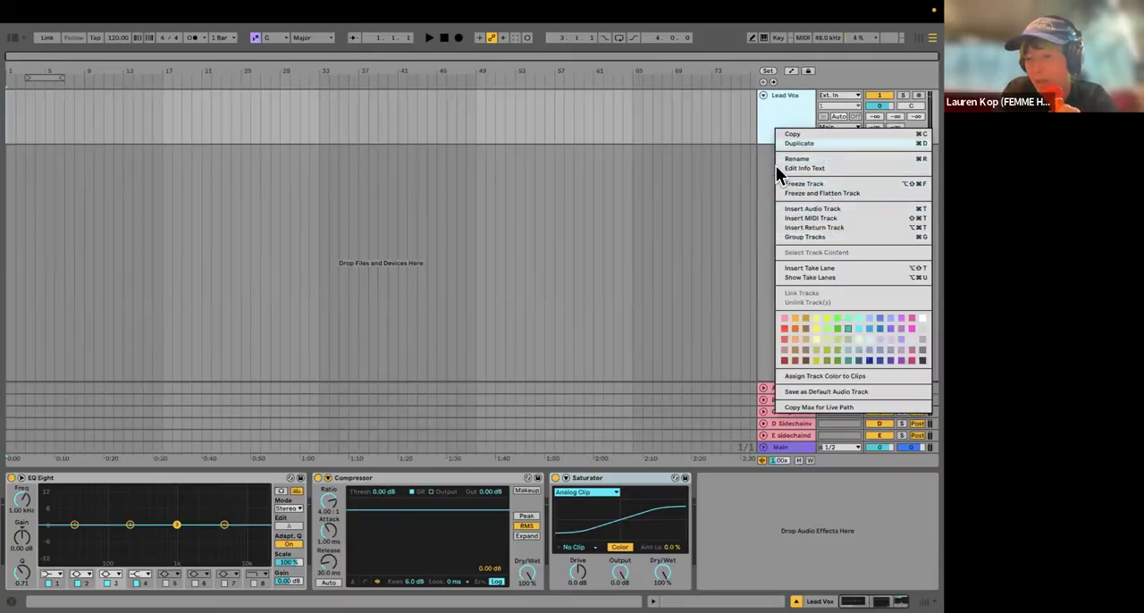
pyautogui.hotkey('ctrl', 'r')
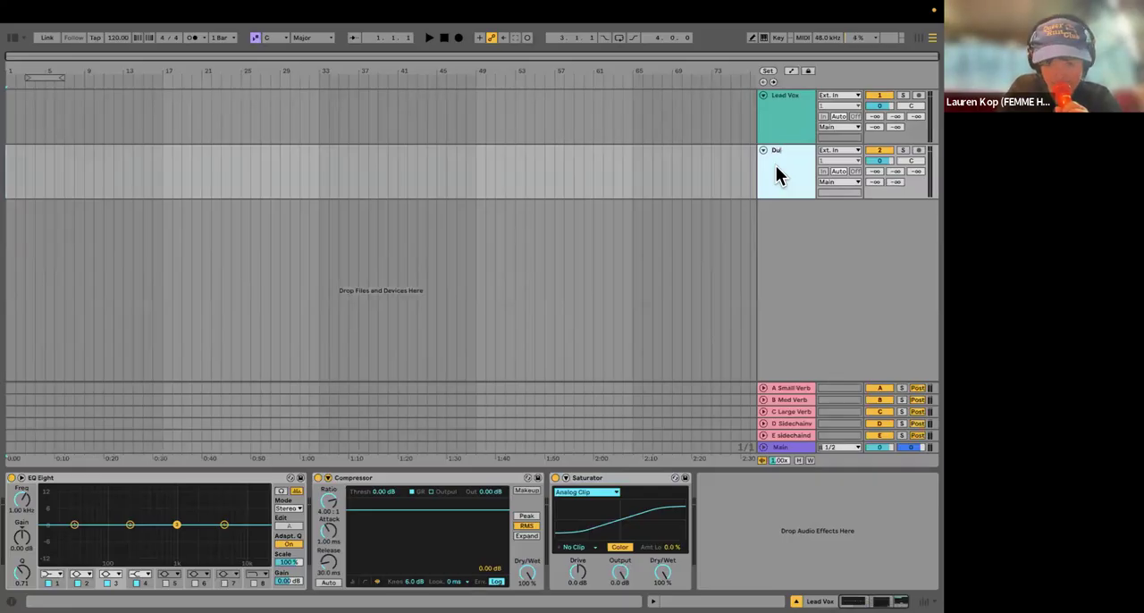
pyautogui.write('Dupli')
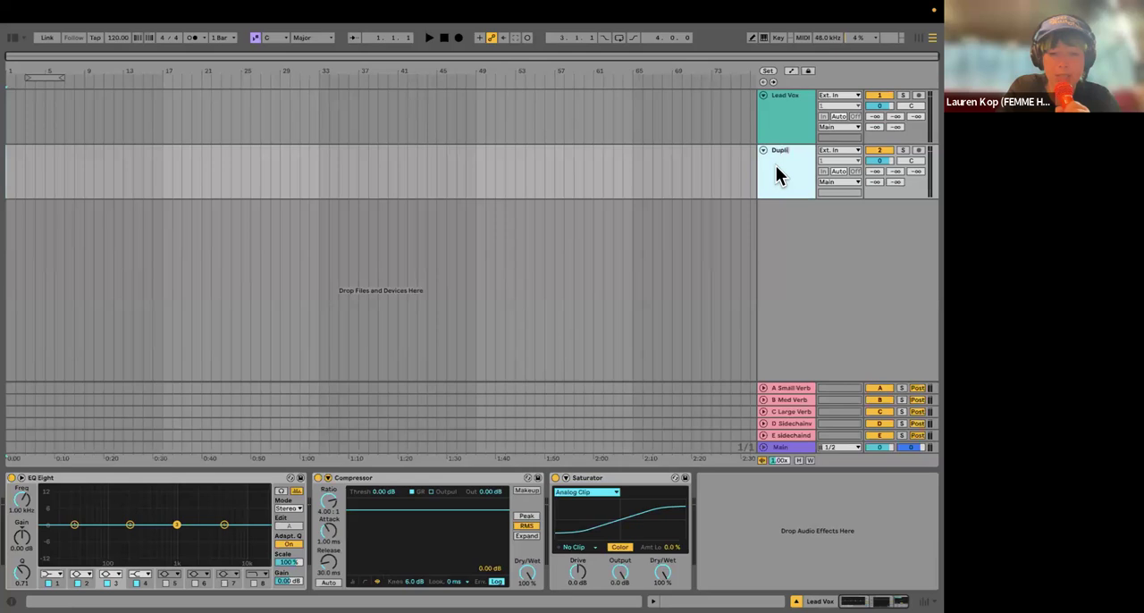
pyautogui.write('cate')
pyautogui.press('Return')
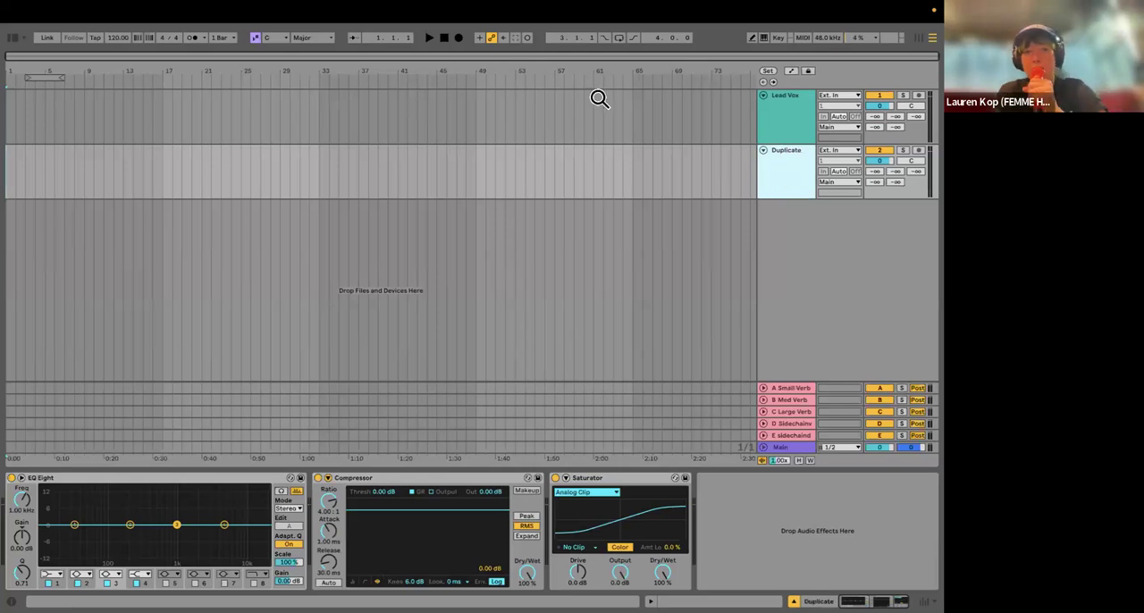
# Step: Look at the command for saving the Live Set as a template and show the library's Templates category
pyautogui.click(70, 11)
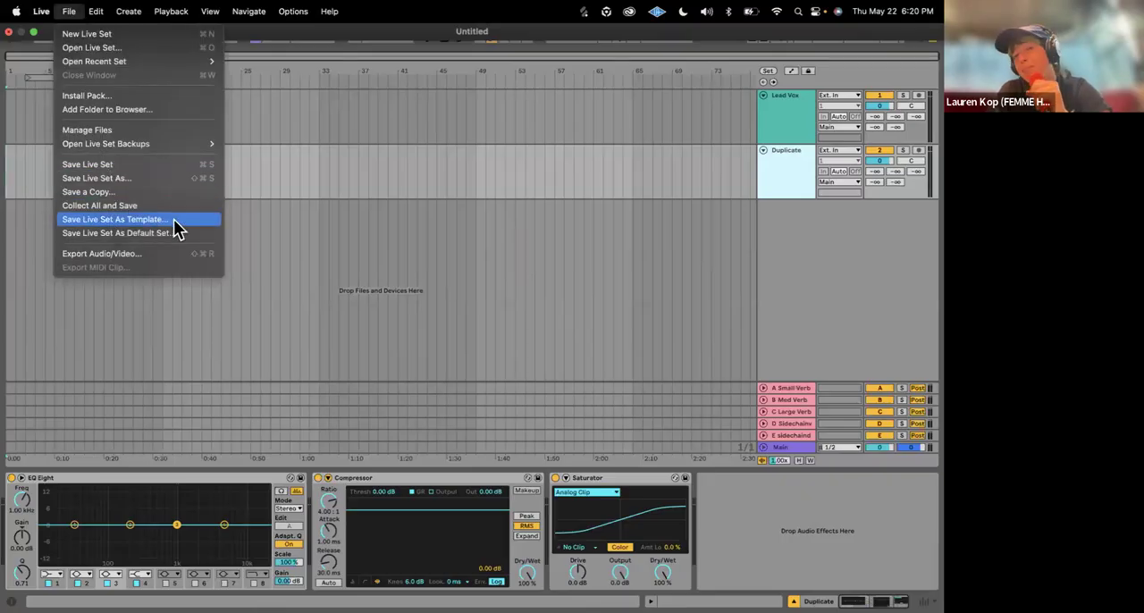
pyautogui.click(243, 212)
pyautogui.click(14, 38)
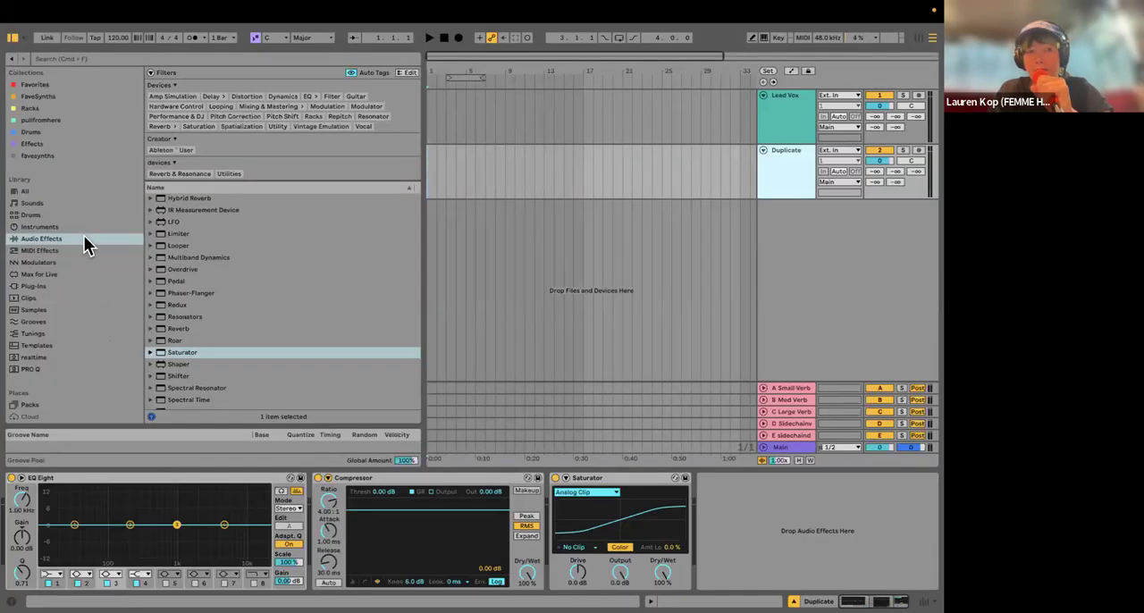
pyautogui.scroll(-2, 75, 274)
pyautogui.scroll(-2, 75, 272)
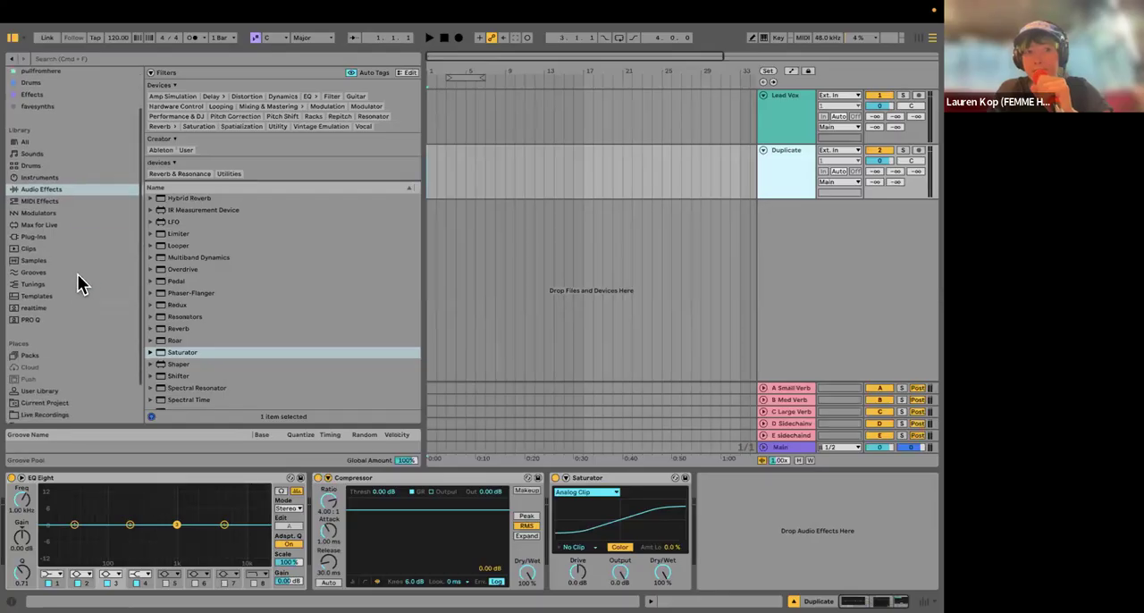
pyautogui.click(37, 278)
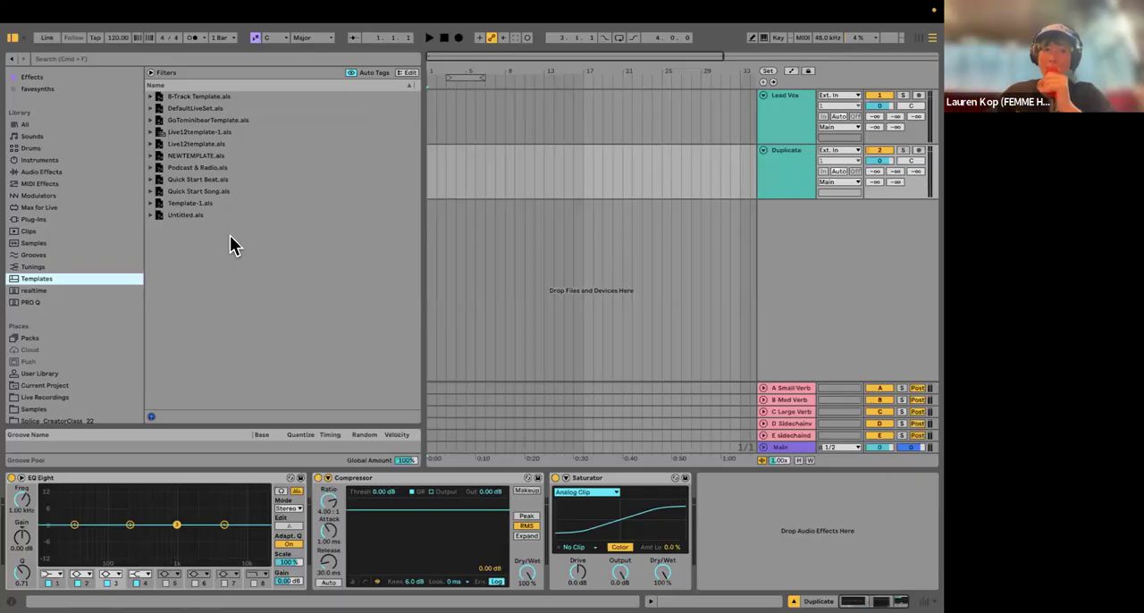
# Step: Look through the stored template sets in the Templates library, from 8-Track Template.als to Quick Start Song.als, and hide the browser
pyautogui.click(172, 168)
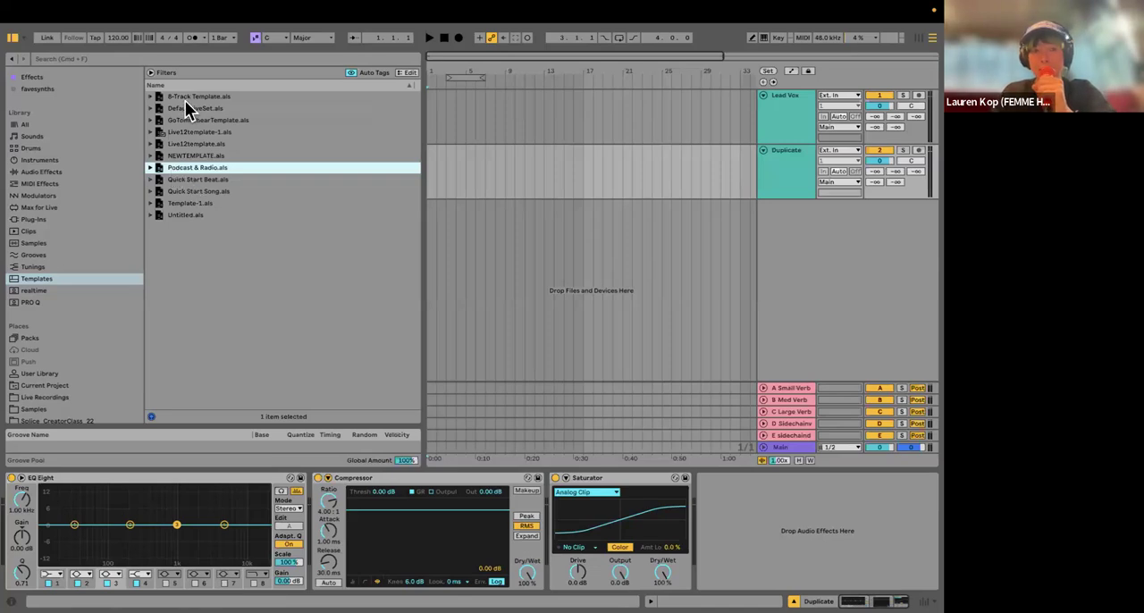
pyautogui.click(211, 100)
pyautogui.press('Down')
pyautogui.press('Down')
pyautogui.press('Down')
pyautogui.press('Down')
pyautogui.press('Down')
pyautogui.press('Down')
pyautogui.press('Down')
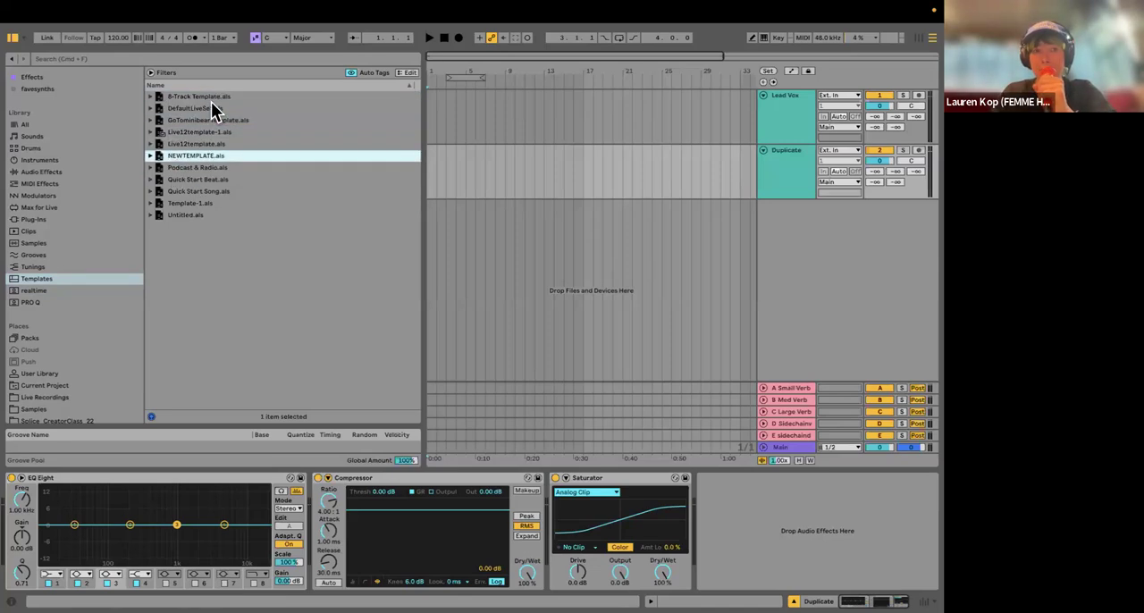
pyautogui.press('Down')
pyautogui.press('Down')
pyautogui.press('Down')
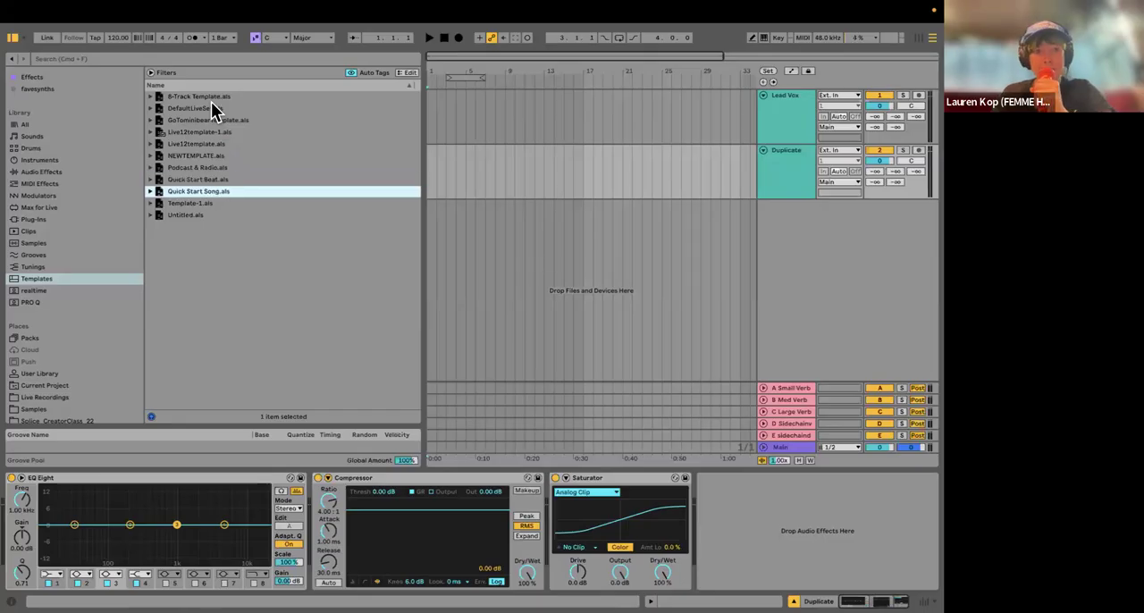
pyautogui.press('Up')
pyautogui.press('Up')
pyautogui.press('Up')
pyautogui.press('Up')
pyautogui.press('Up')
pyautogui.press('Up')
pyautogui.press('Up')
pyautogui.press('Up')
pyautogui.press('Up')
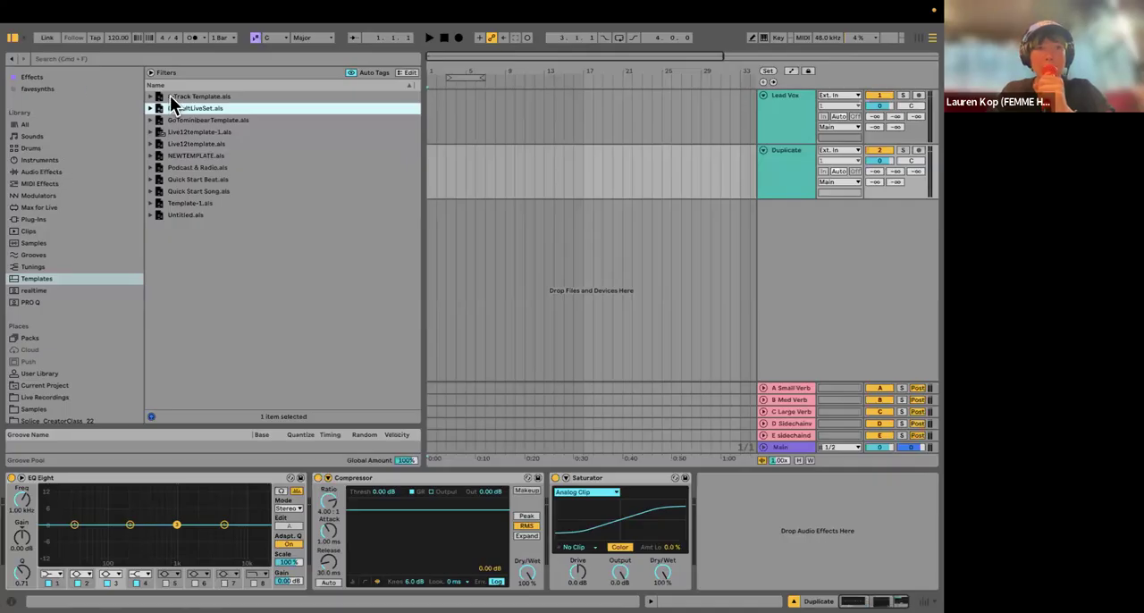
pyautogui.click(12, 39)
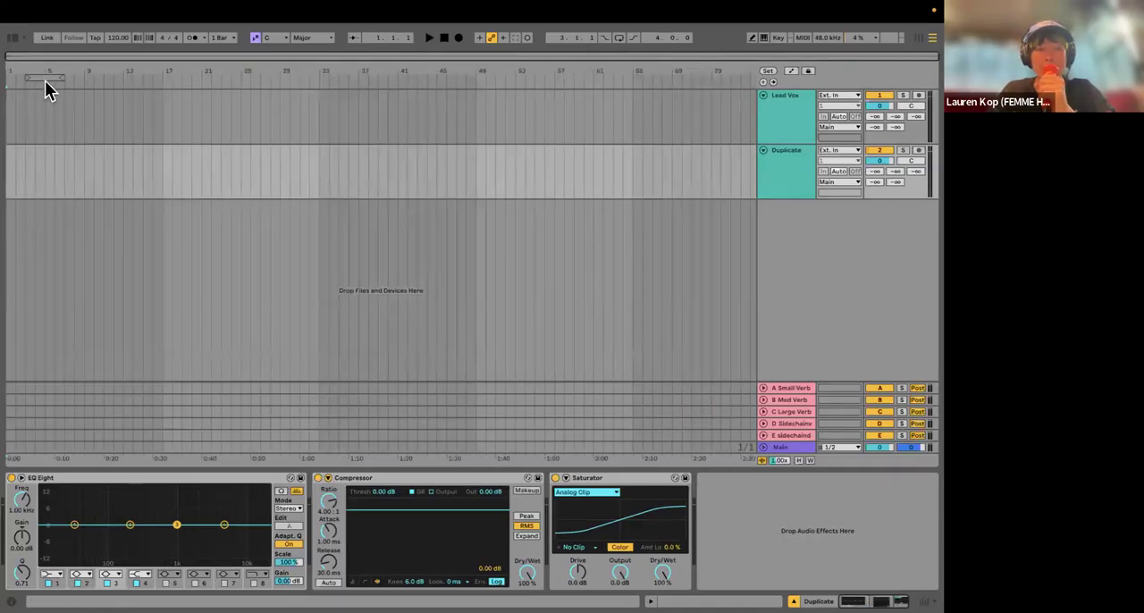
# Step: Examine the EQ Eight presets in the Audio Effects library, down to the Singing presets, and select the track's EQ Eight
pyautogui.press('alt+super+b')
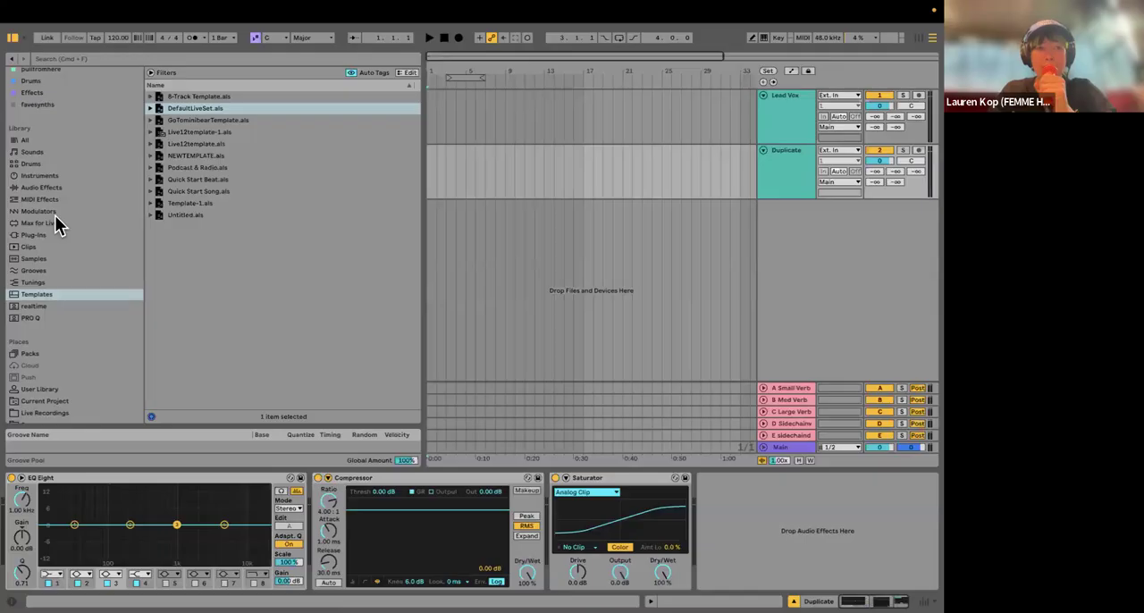
pyautogui.click(36, 249)
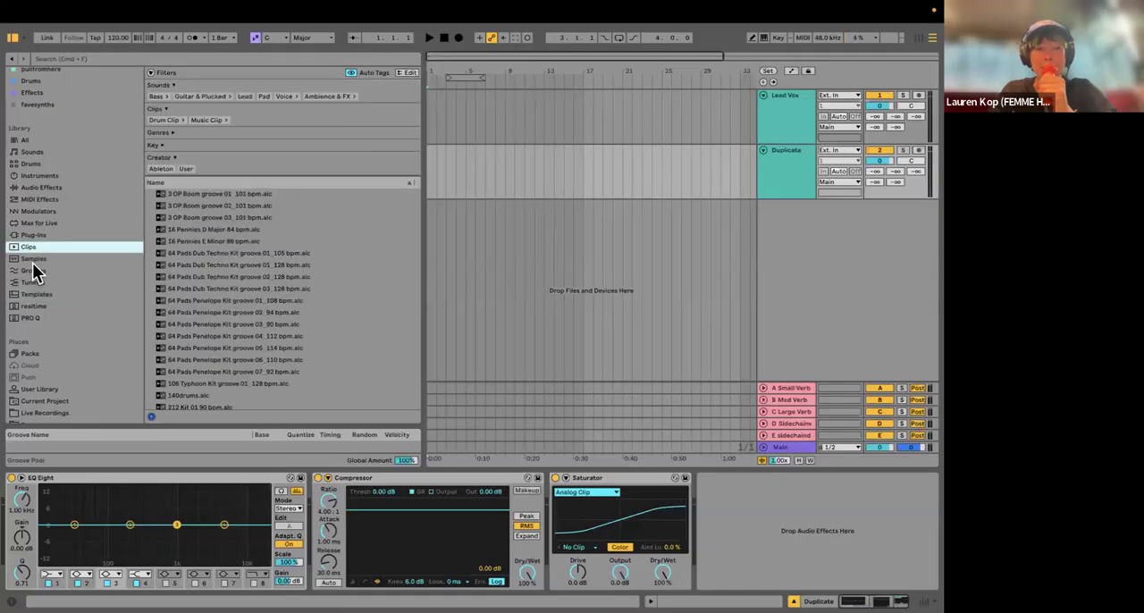
pyautogui.click(34, 258)
pyautogui.click(33, 234)
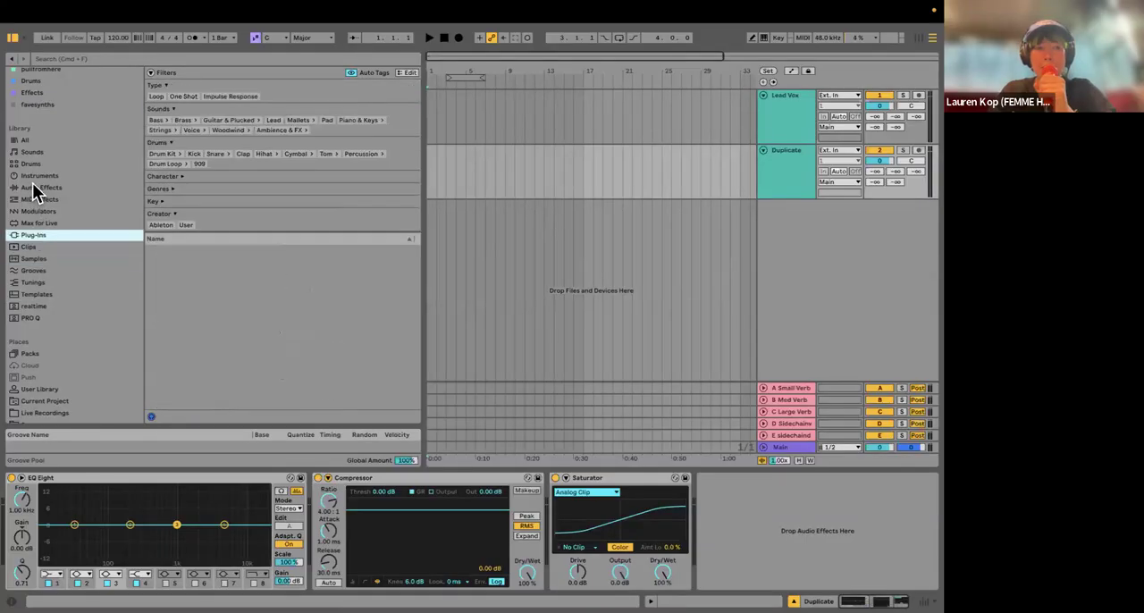
pyautogui.click(41, 187)
pyautogui.scroll(10, 203, 283)
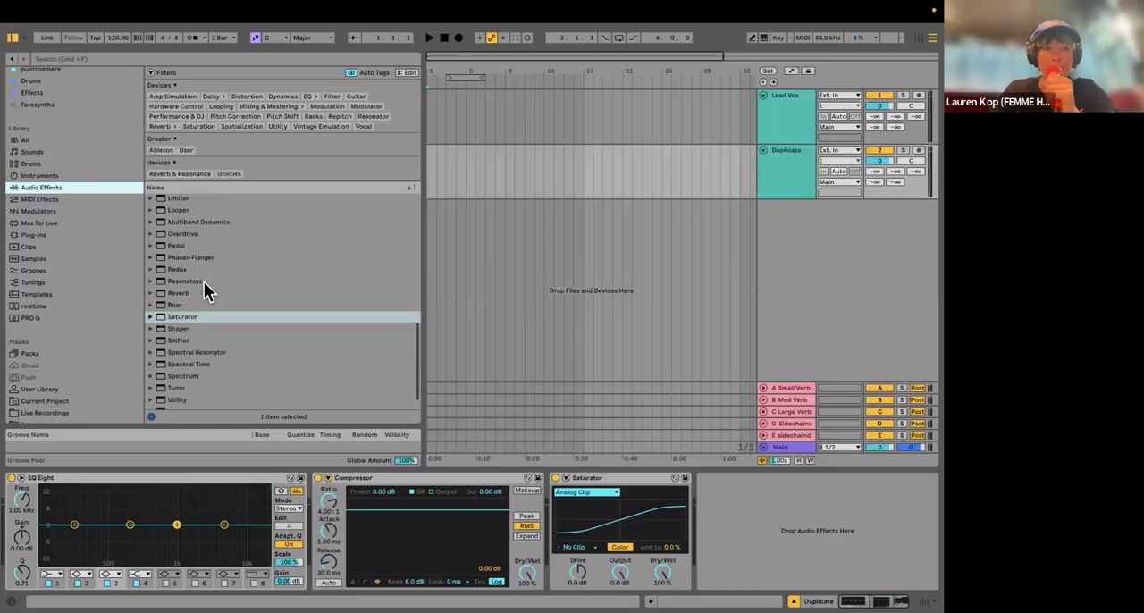
pyautogui.scroll(-5, 204, 282)
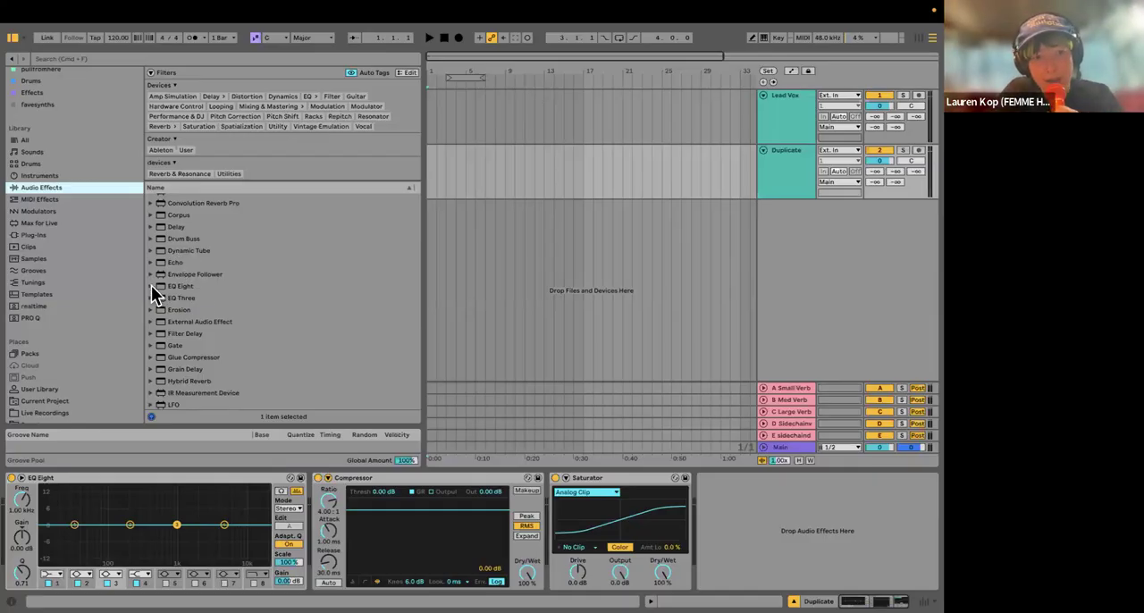
pyautogui.click(151, 285)
pyautogui.scroll(-10, 237, 322)
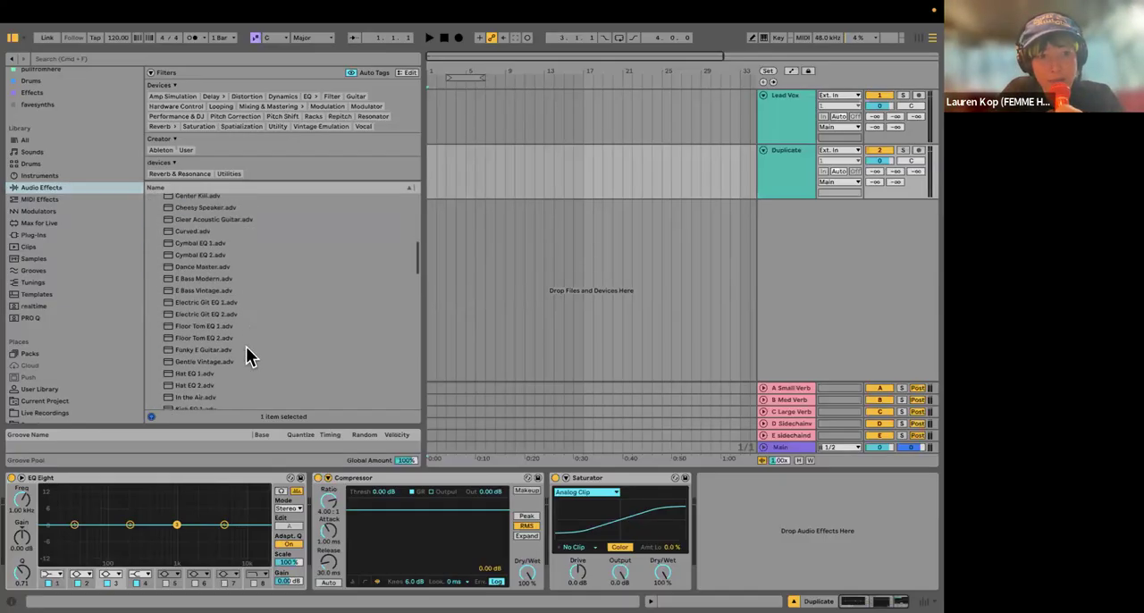
pyautogui.scroll(-4, 215, 347)
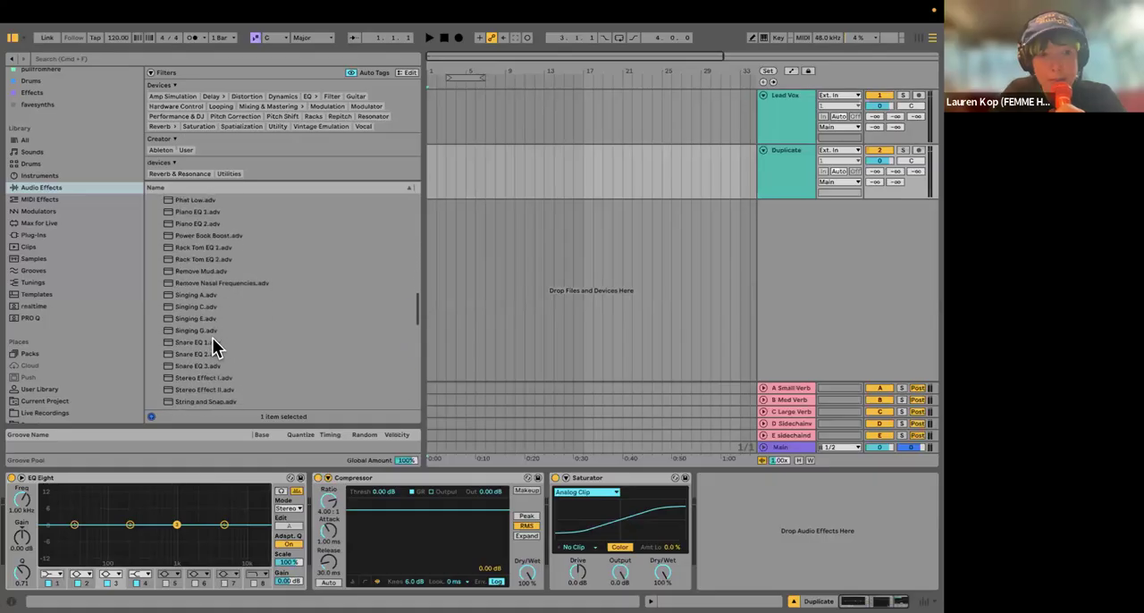
pyautogui.click(117, 475)
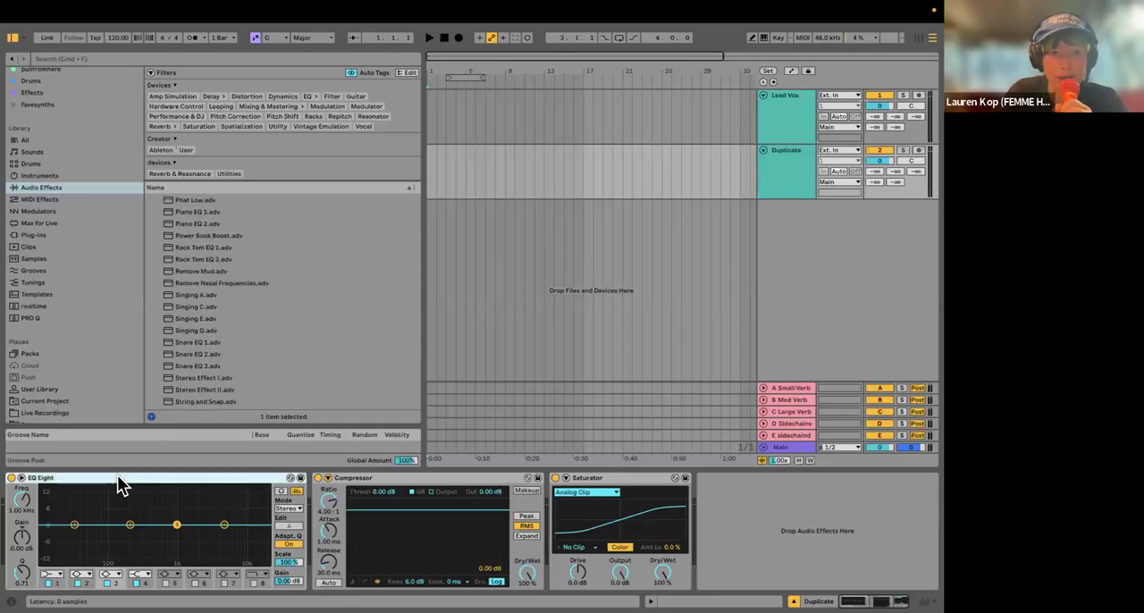
# Step: Remove the EQ Eight, Compressor and Saturator from the Duplicate track
pyautogui.press('BackSpace')
pyautogui.press('BackSpace')
pyautogui.press('BackSpace')
# Step: Try the EQ Eight preset Light Vocal.adv on the empty Duplicate track and remove it again
pyautogui.scroll(12, 276, 268)
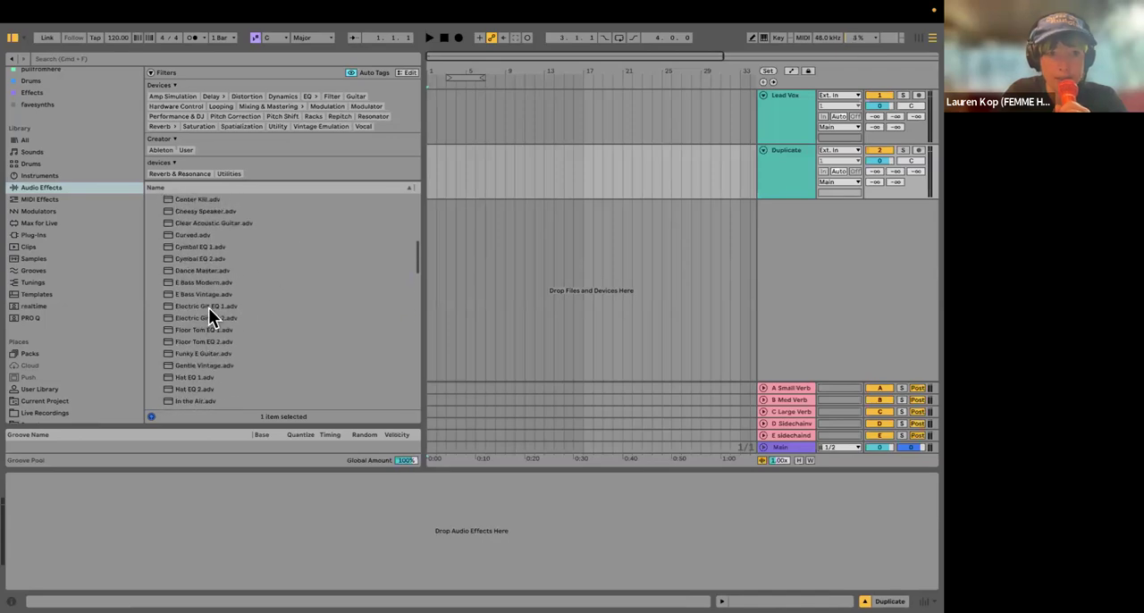
pyautogui.scroll(2, 208, 307)
pyautogui.scroll(-2, 160, 265)
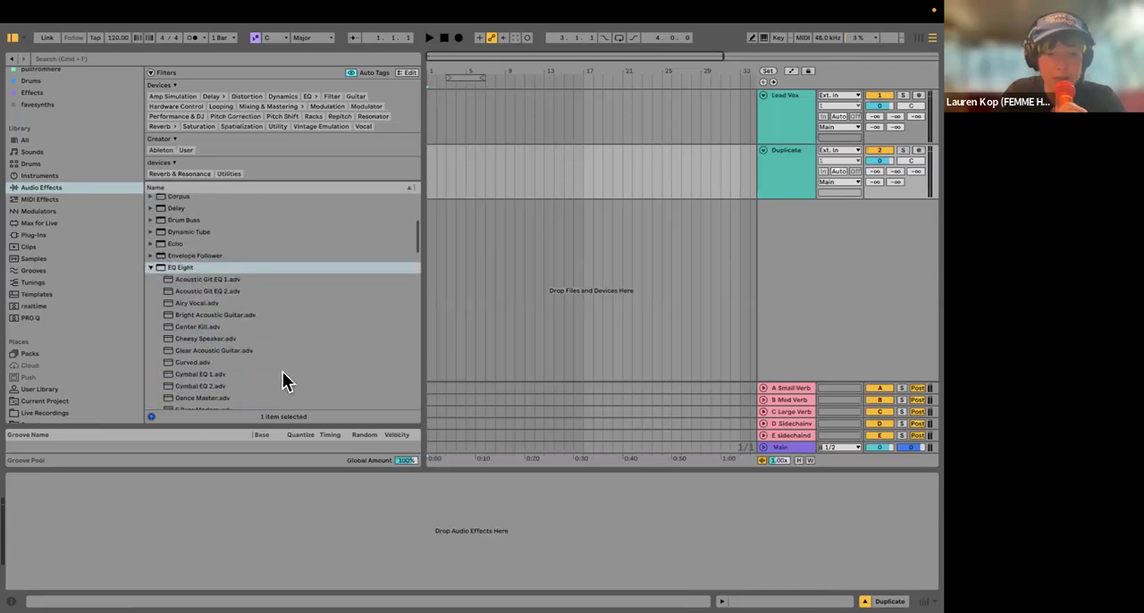
pyautogui.scroll(-6, 282, 372)
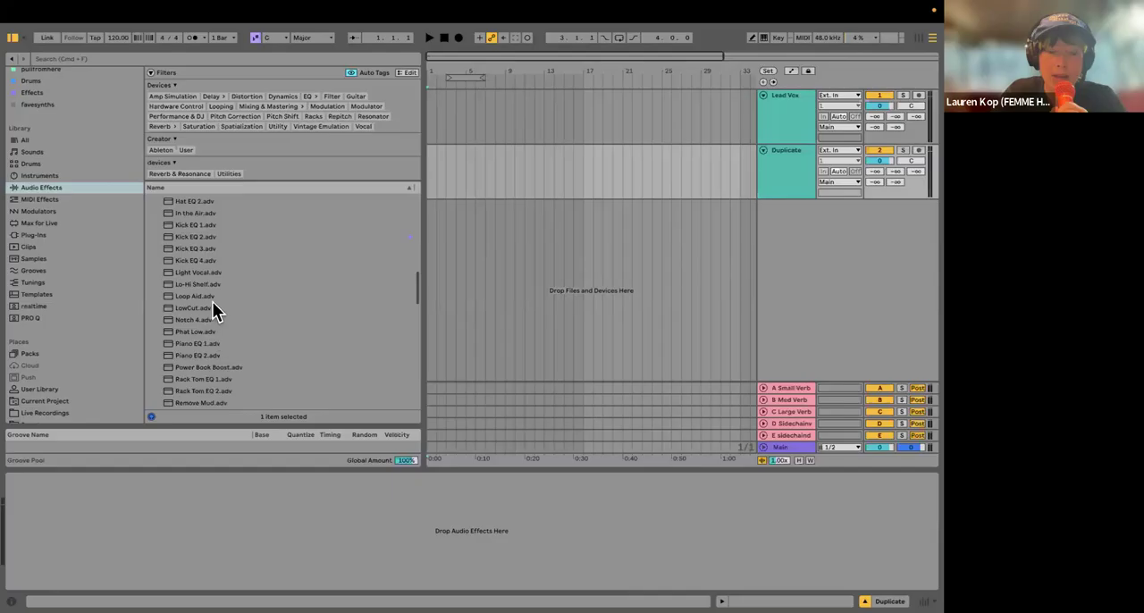
pyautogui.scroll(8, 210, 270)
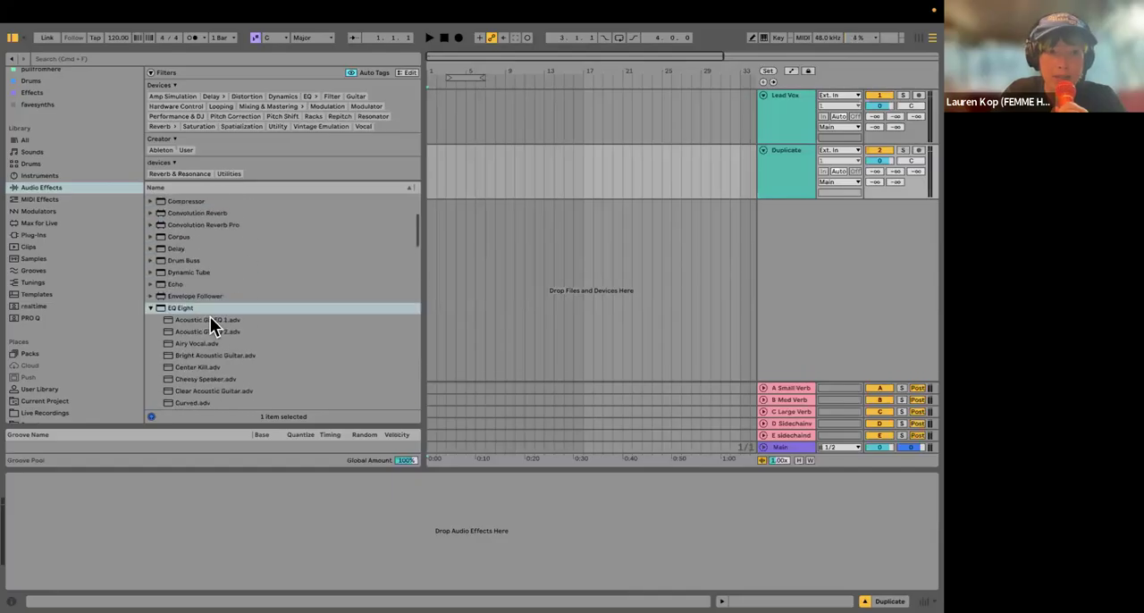
pyautogui.scroll(-7, 242, 345)
pyautogui.scroll(-1, 225, 370)
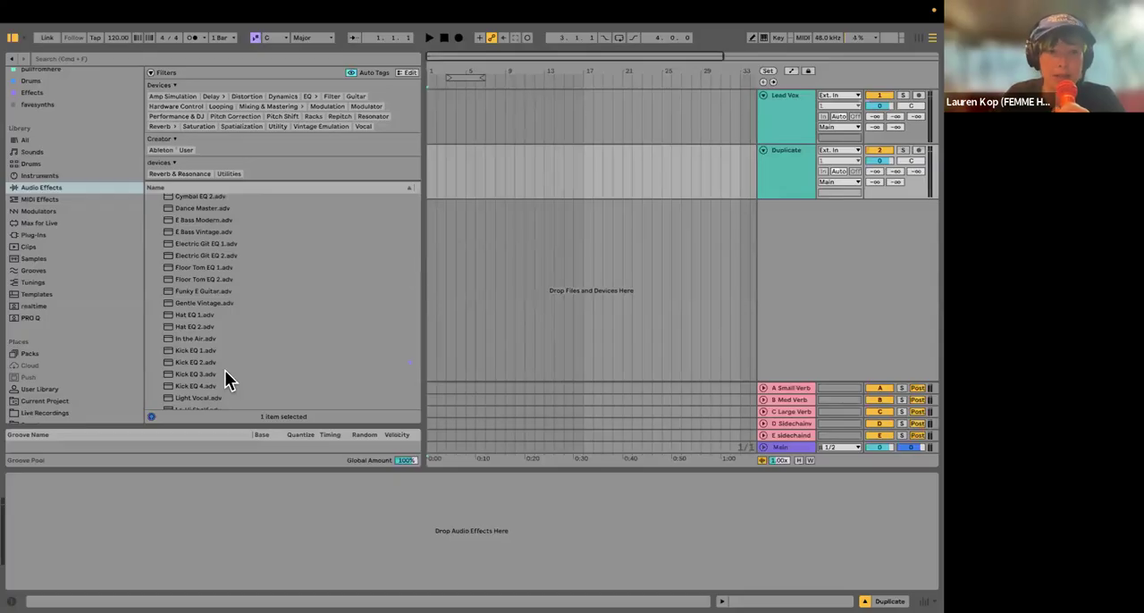
pyautogui.scroll(-3, 233, 350)
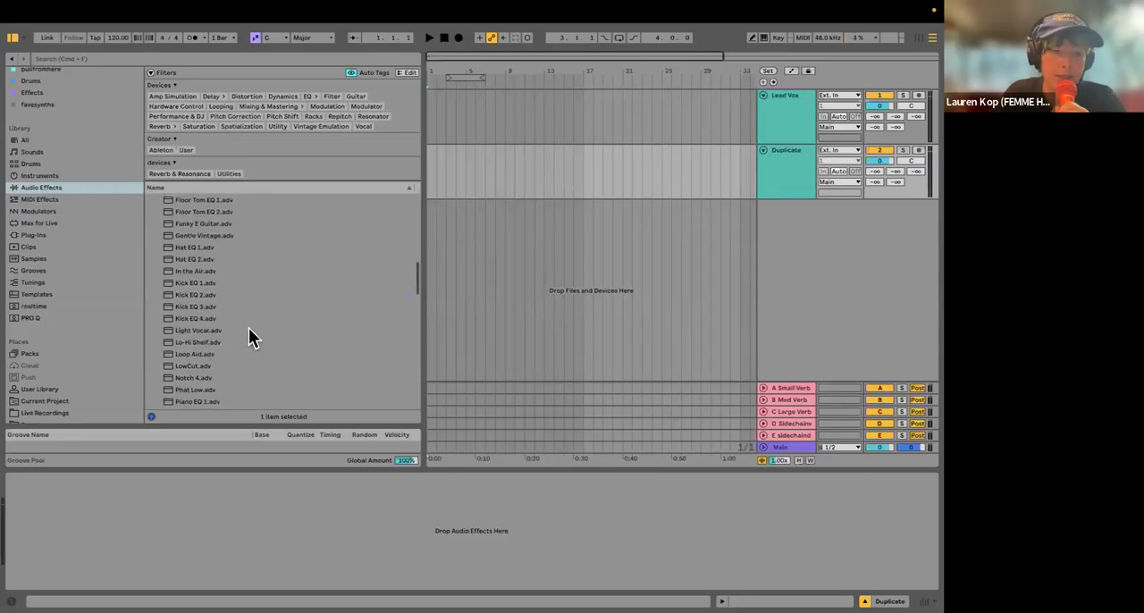
pyautogui.scroll(-1, 205, 316)
pyautogui.click(208, 310)
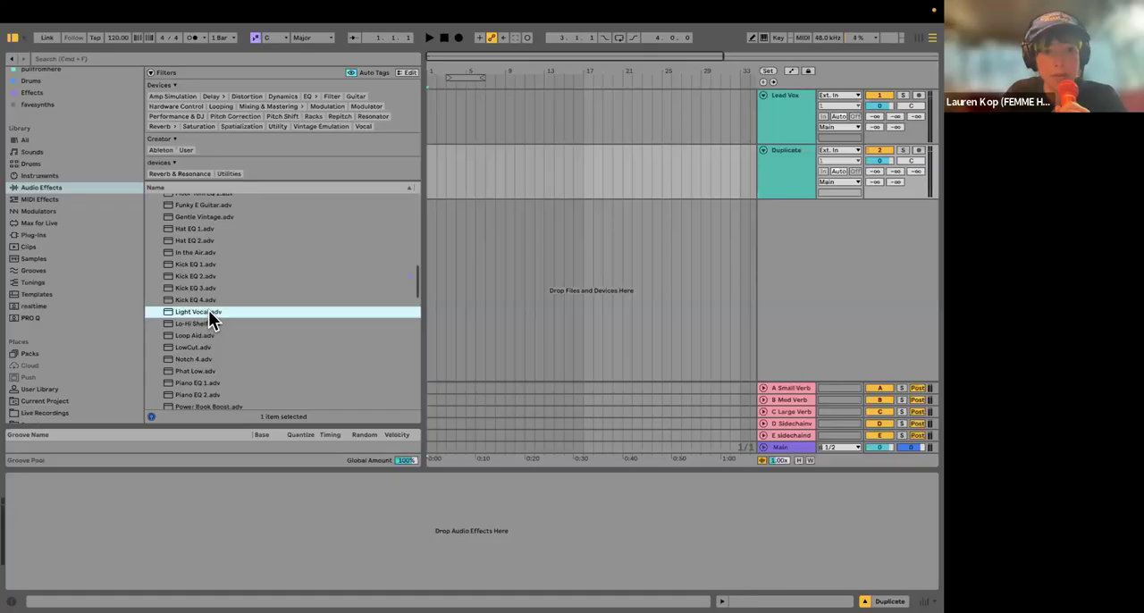
pyautogui.doubleClick(208, 310)
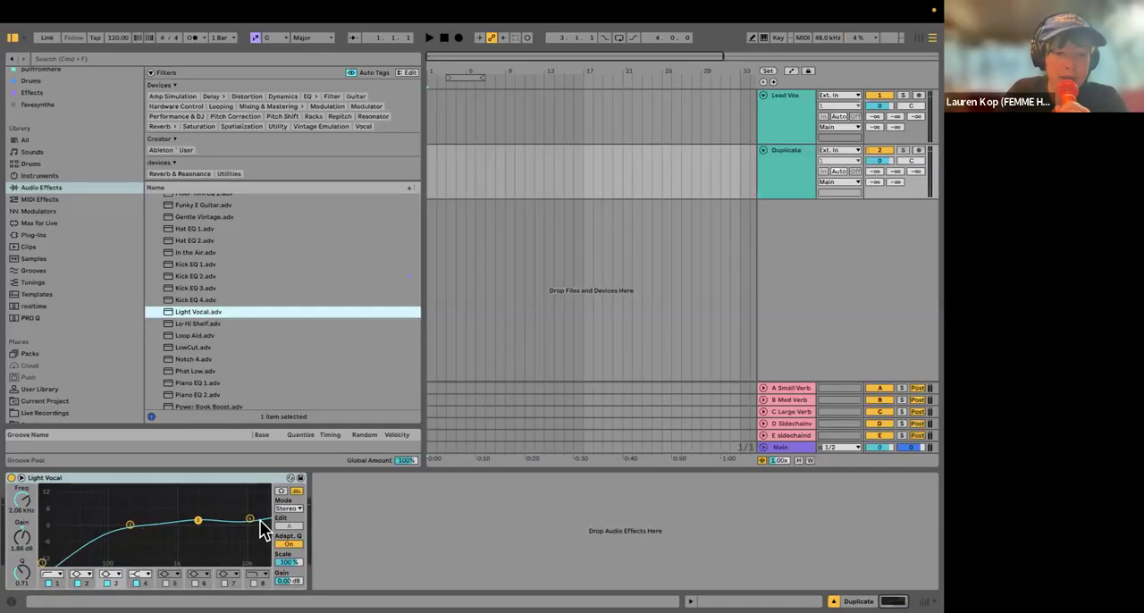
pyautogui.click(133, 485)
pyautogui.press('Delete')
# Step: Try the EQ Eight preset Singing C.adv on the Duplicate track and remove it again
pyautogui.scroll(-4, 322, 320)
pyautogui.scroll(-5, 295, 357)
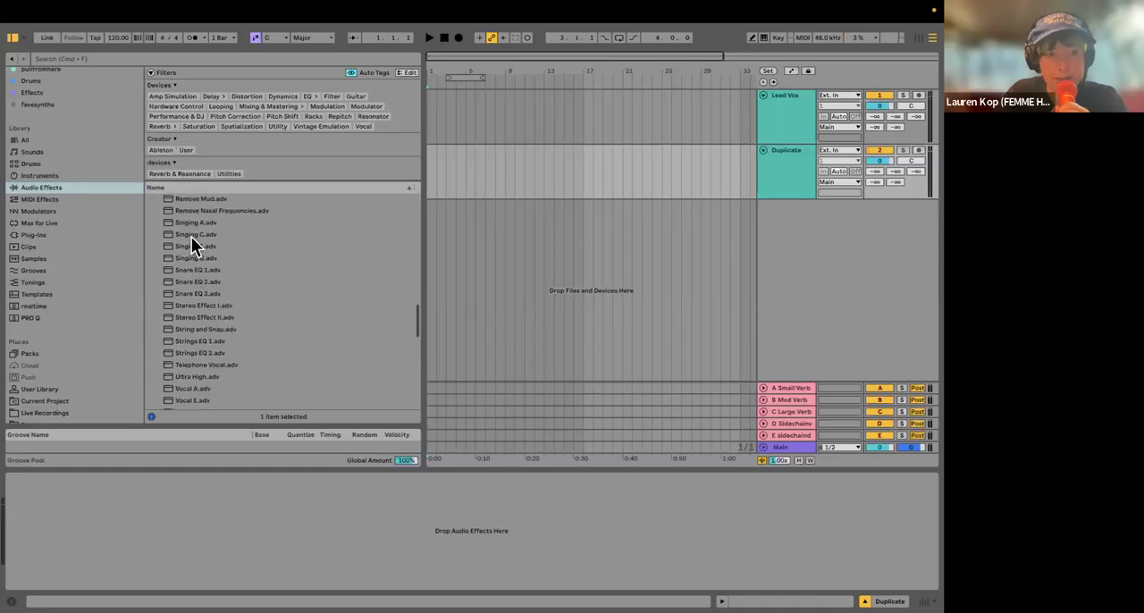
pyautogui.doubleClick(191, 236)
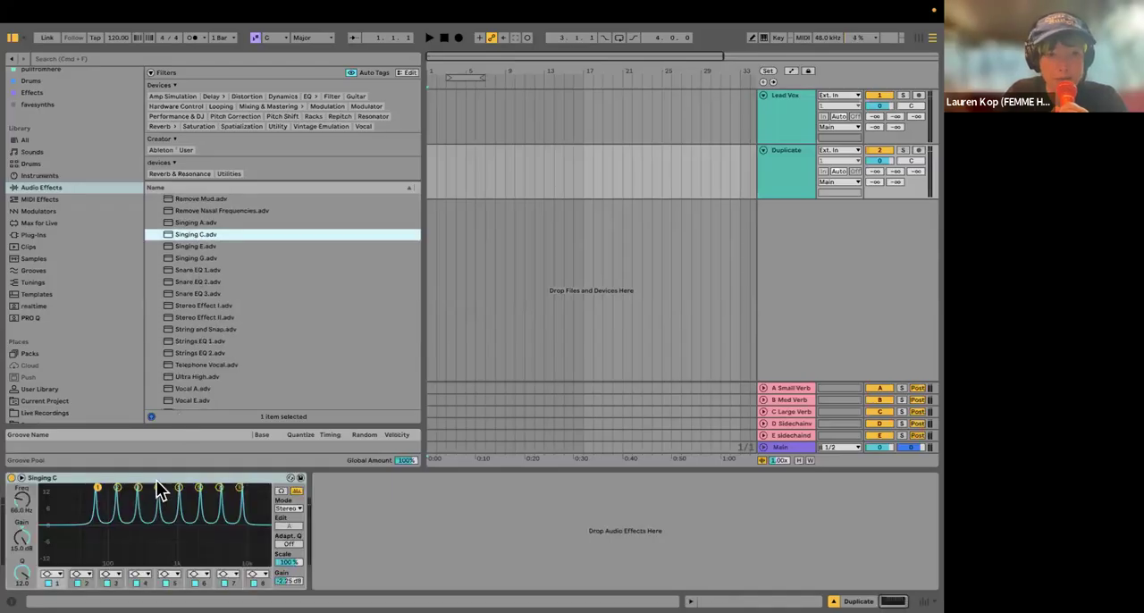
pyautogui.click(156, 478)
pyautogui.press('Delete')
# Step: Try the EQ Eight preset Singing G.adv on the Duplicate track and remove it again
pyautogui.click(205, 257)
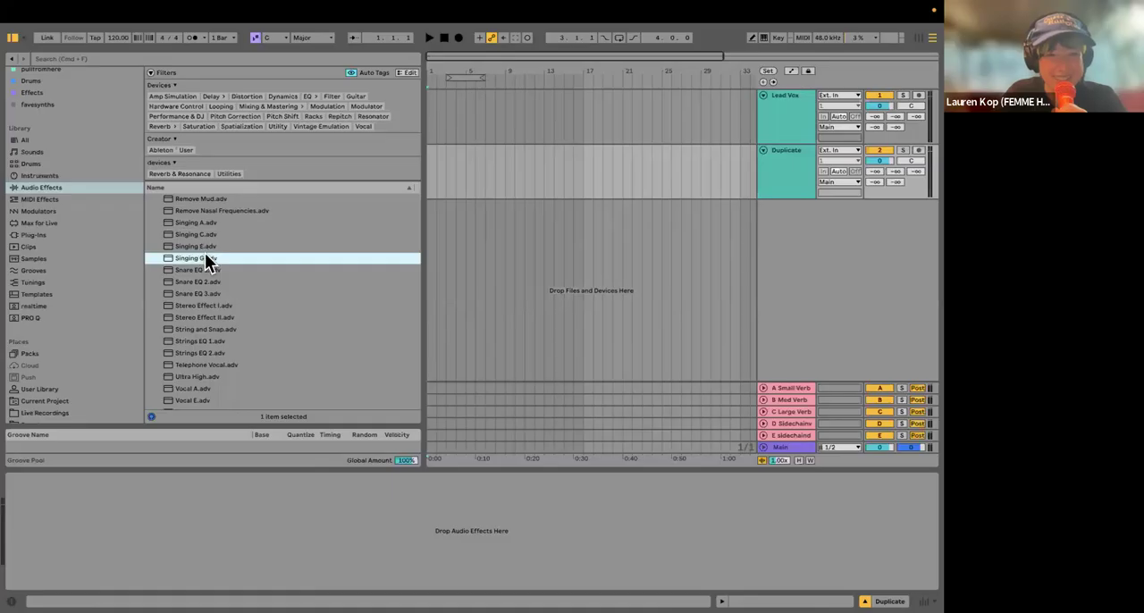
pyautogui.doubleClick(205, 257)
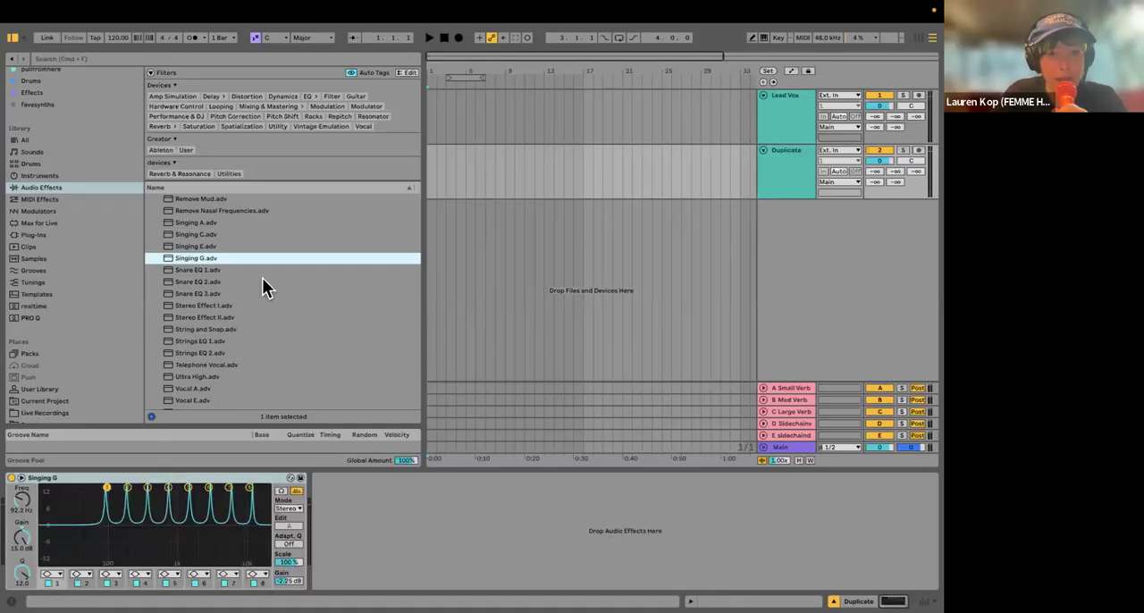
pyautogui.click(113, 478)
pyautogui.press('Delete')
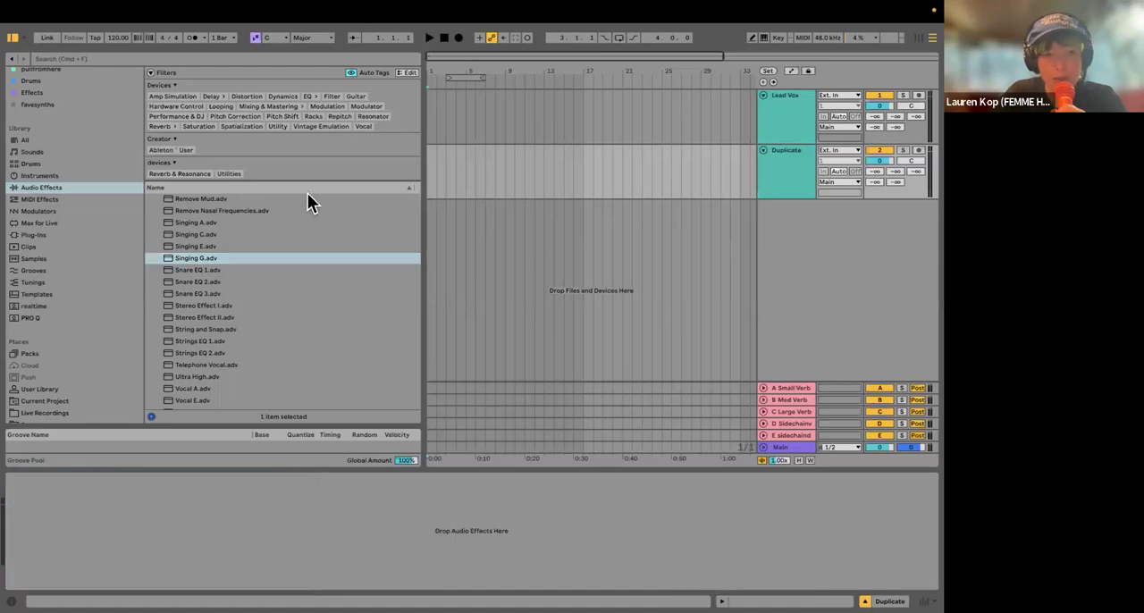
# Step: Try the EQ Eight presets Vocal A.adv and Vocal E.adv in turn on the Duplicate track, removing each one
pyautogui.scroll(-2, 263, 319)
pyautogui.doubleClick(194, 337)
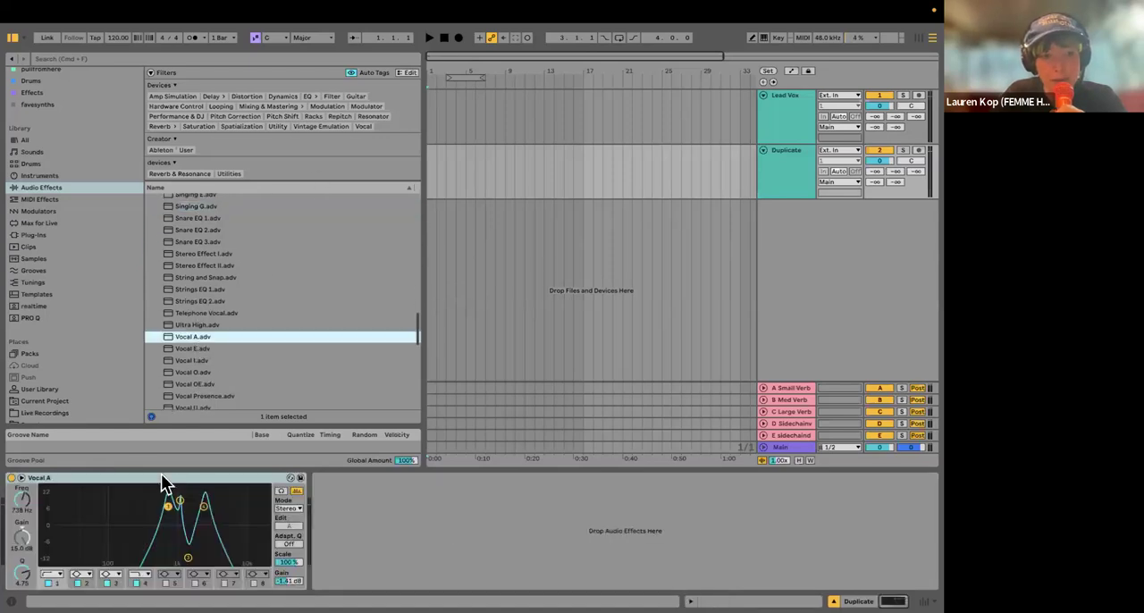
pyautogui.click(158, 479)
pyautogui.press('Delete')
pyautogui.doubleClick(211, 351)
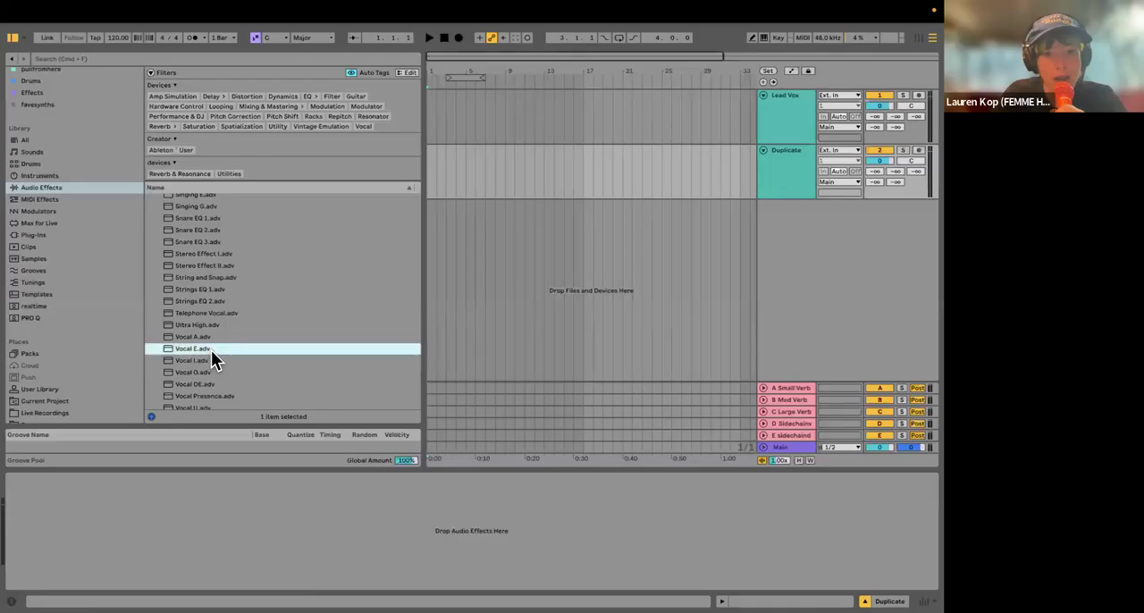
pyautogui.click(125, 479)
pyautogui.press('Delete')
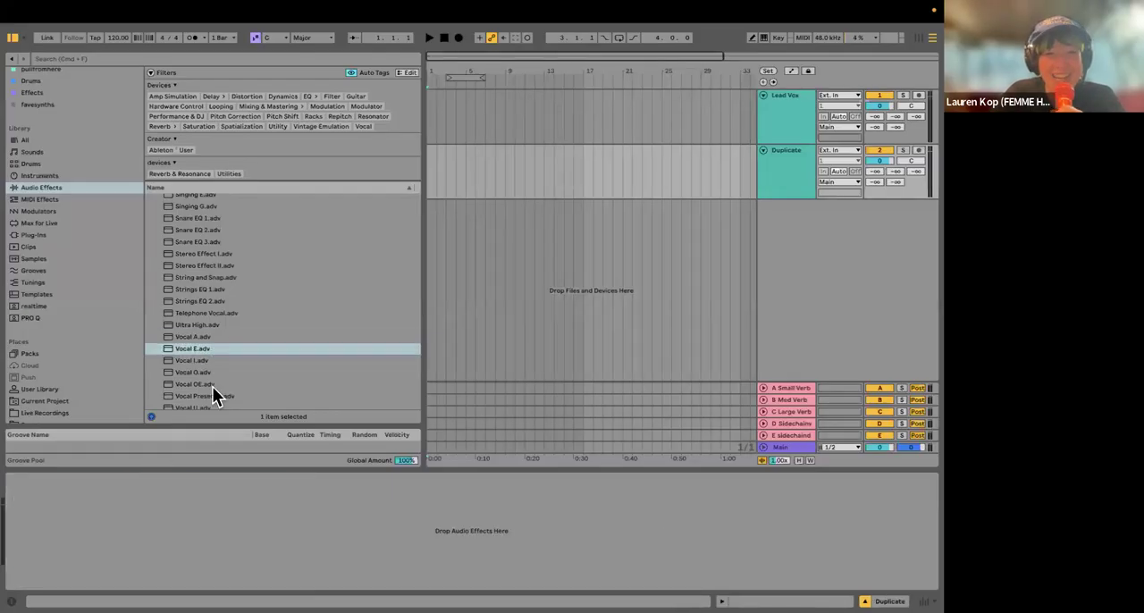
# Step: Look through the remaining EQ Eight presets, from the Vocal presets to Xtra Low.adv and back over the whole list
pyautogui.scroll(-3, 244, 346)
pyautogui.press('Down')
pyautogui.press('Down')
pyautogui.press('Down')
pyautogui.press('Down')
pyautogui.press('Down')
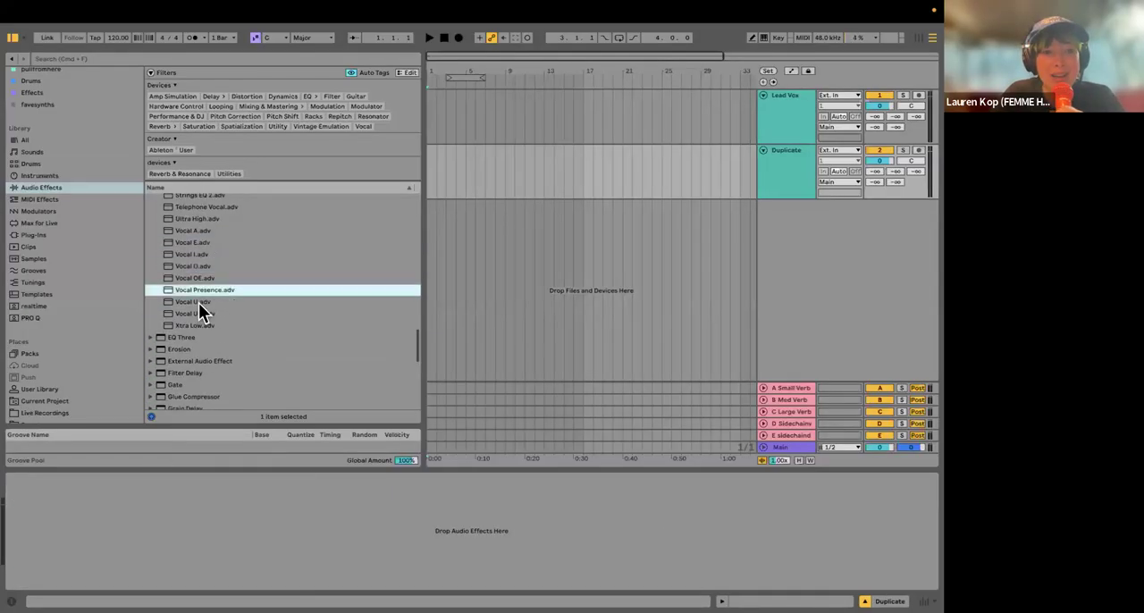
pyautogui.press('Down')
pyautogui.press('Down')
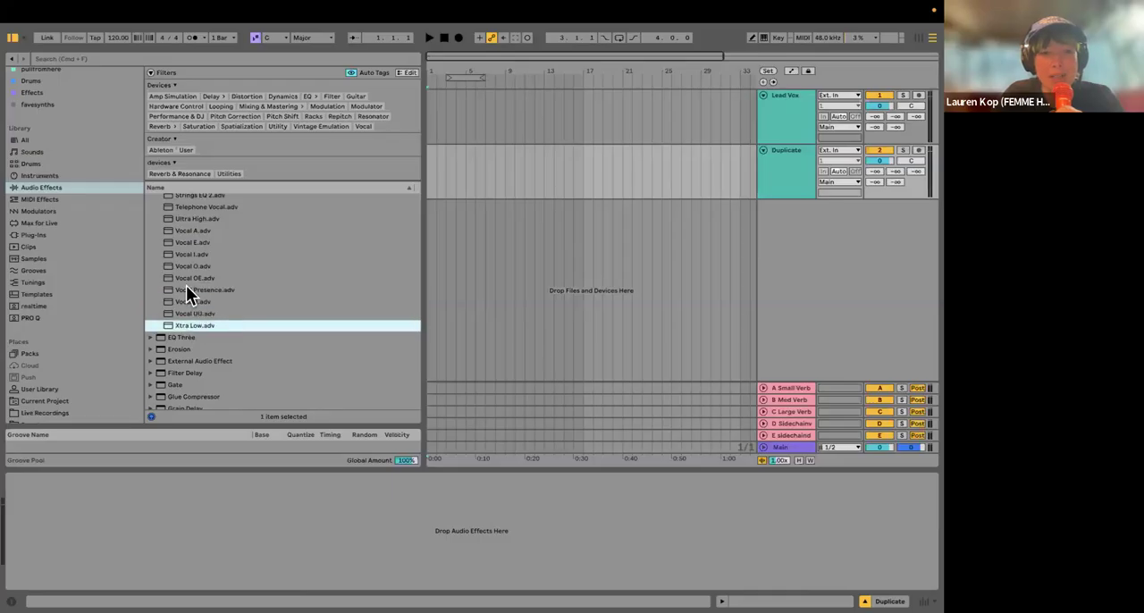
pyautogui.scroll(5, 218, 263)
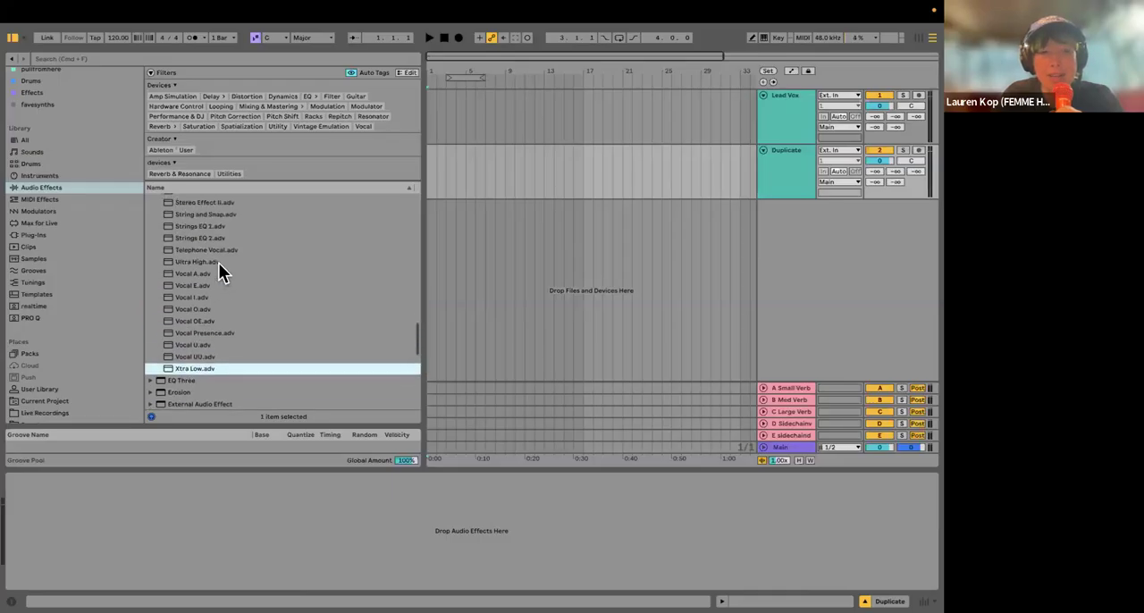
pyautogui.scroll(5, 220, 297)
pyautogui.scroll(5, 197, 304)
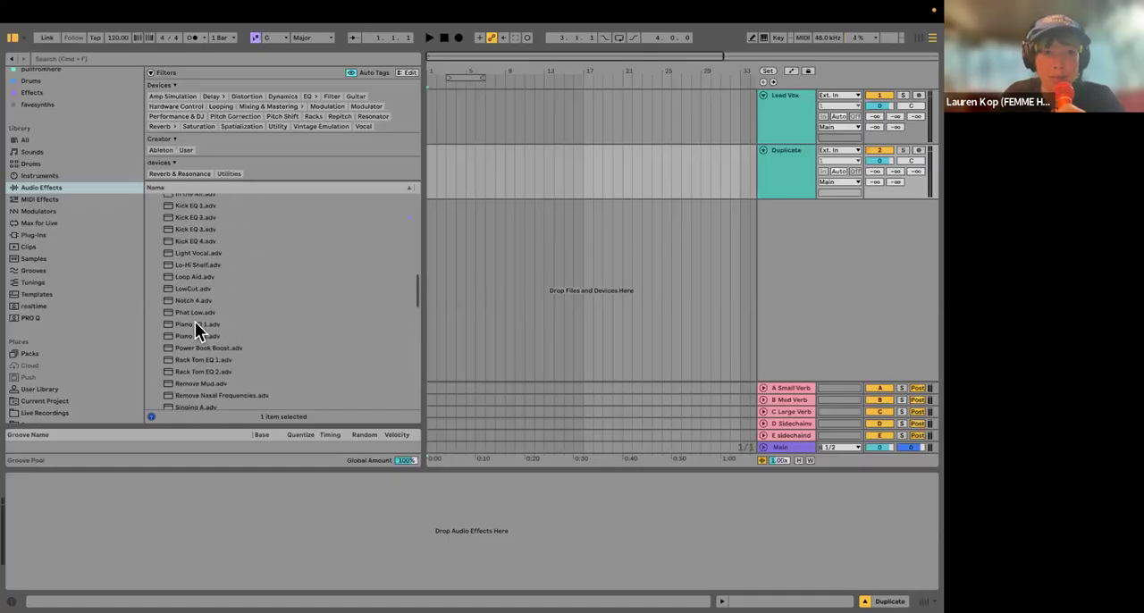
pyautogui.scroll(6, 195, 279)
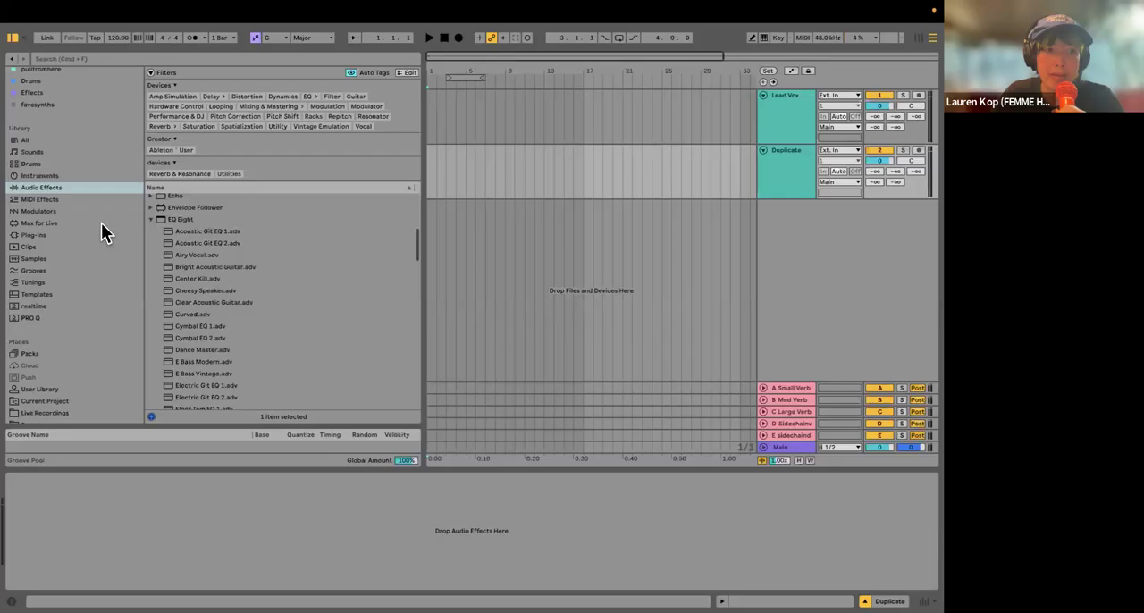
pyautogui.scroll(2, 185, 277)
pyautogui.click(204, 292)
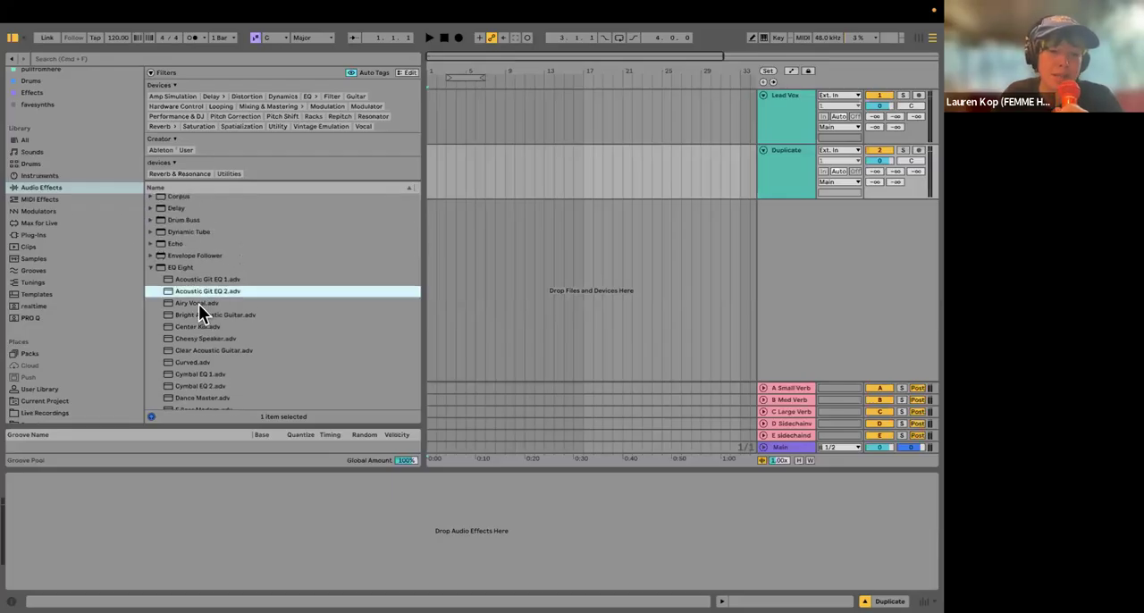
pyautogui.scroll(-2, 212, 354)
pyautogui.scroll(-10, 211, 352)
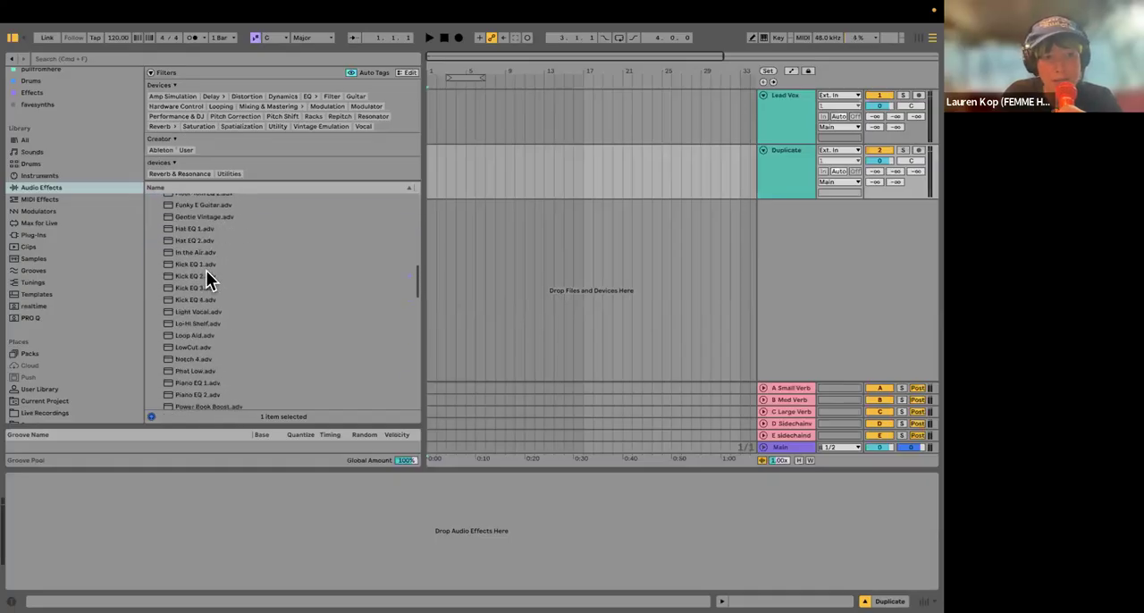
pyautogui.scroll(-5, 207, 305)
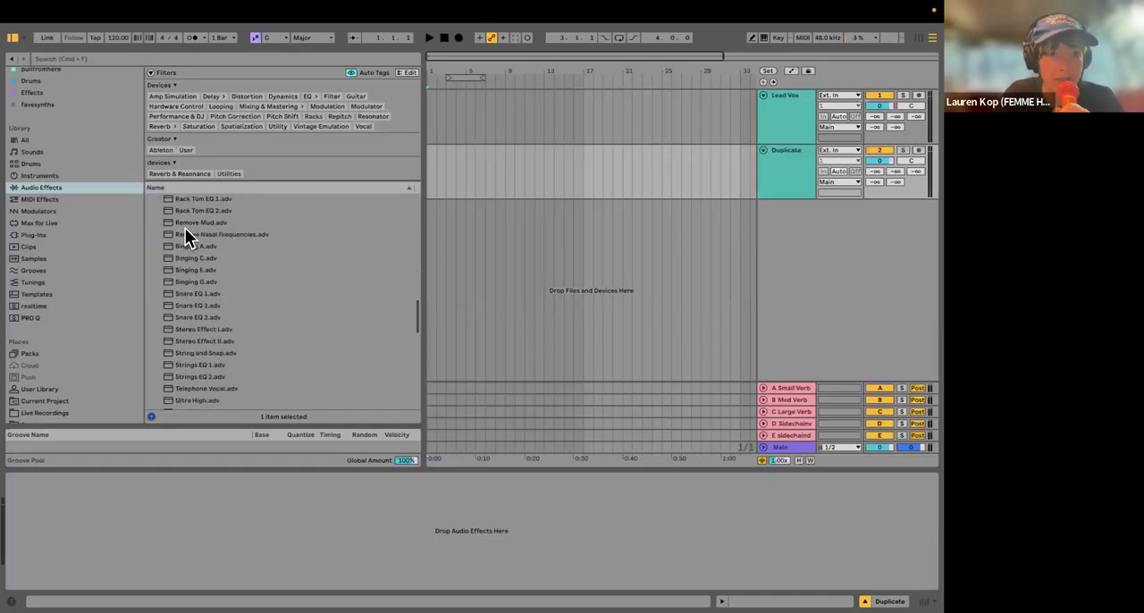
# Step: Hide the browser and delete the Duplicate track
pyautogui.click(11, 37)
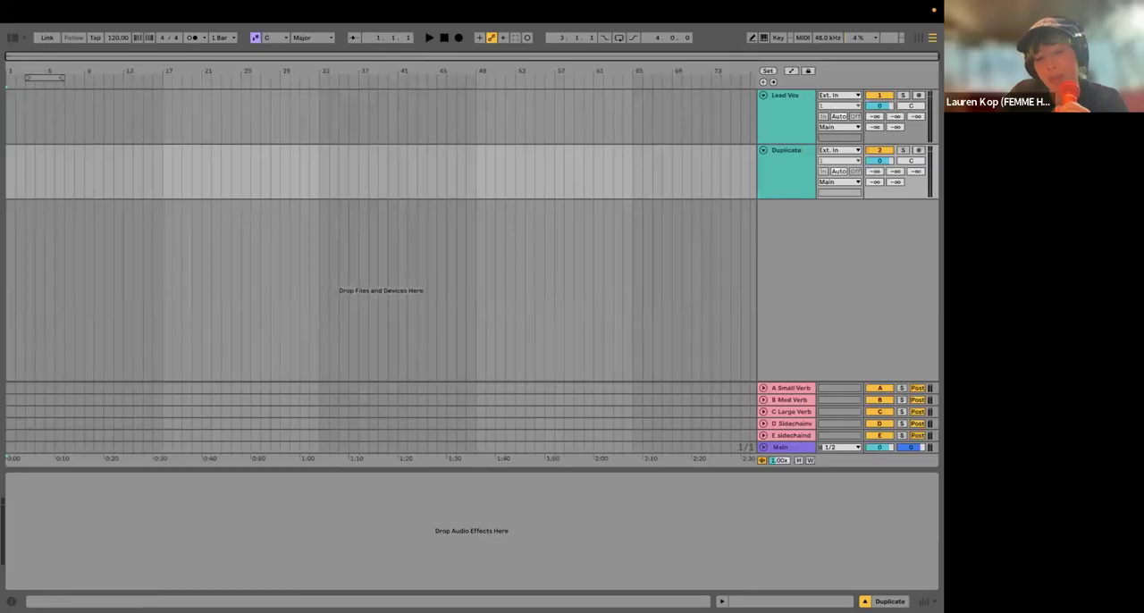
pyautogui.click(772, 163)
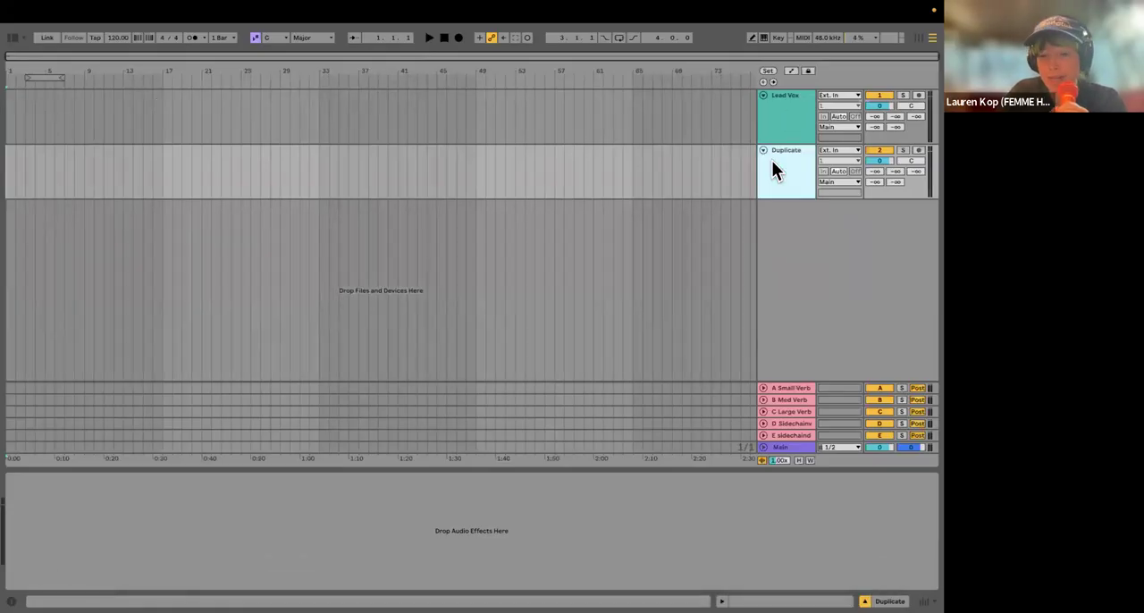
pyautogui.press('Delete')
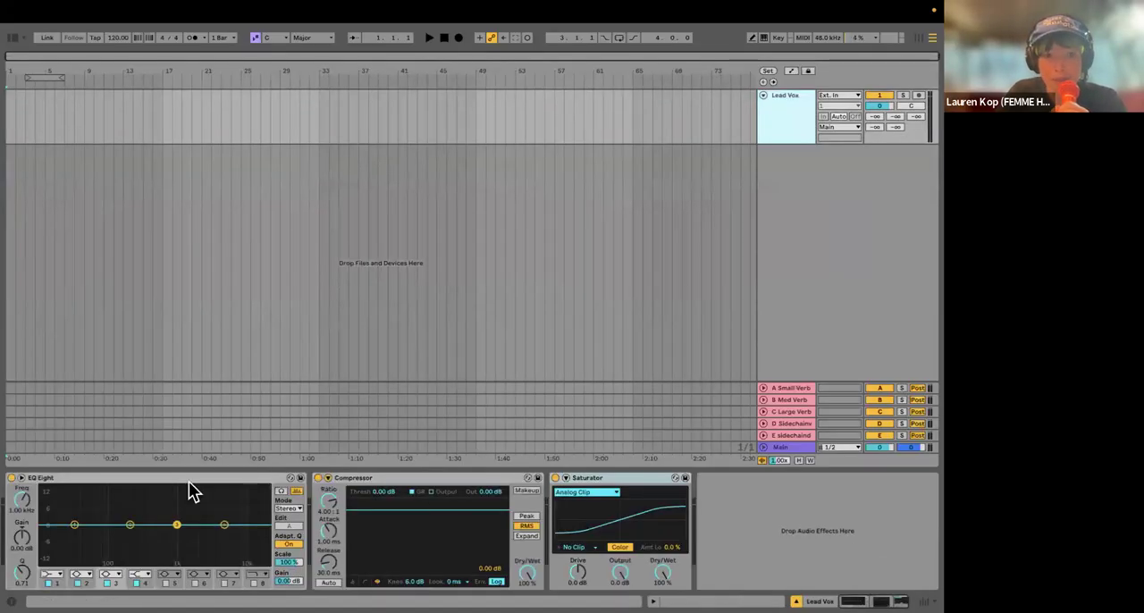
# Step: Remove the EQ Eight, Compressor and Saturator from the Lead Vox track
pyautogui.click(186, 475)
pyautogui.press('Delete')
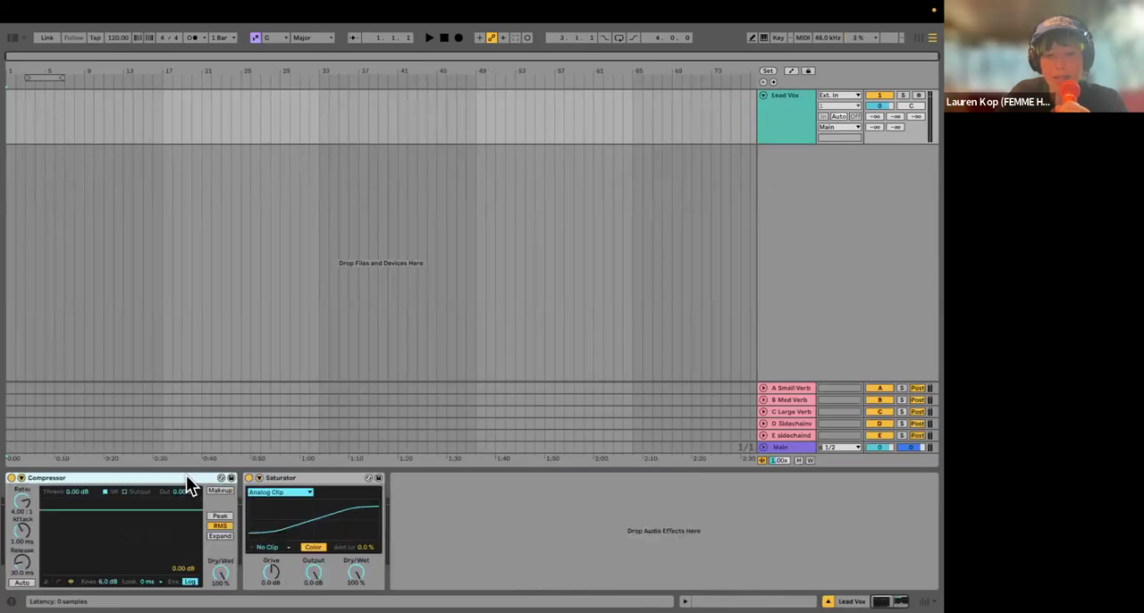
pyautogui.press('Delete')
pyautogui.press('Delete')
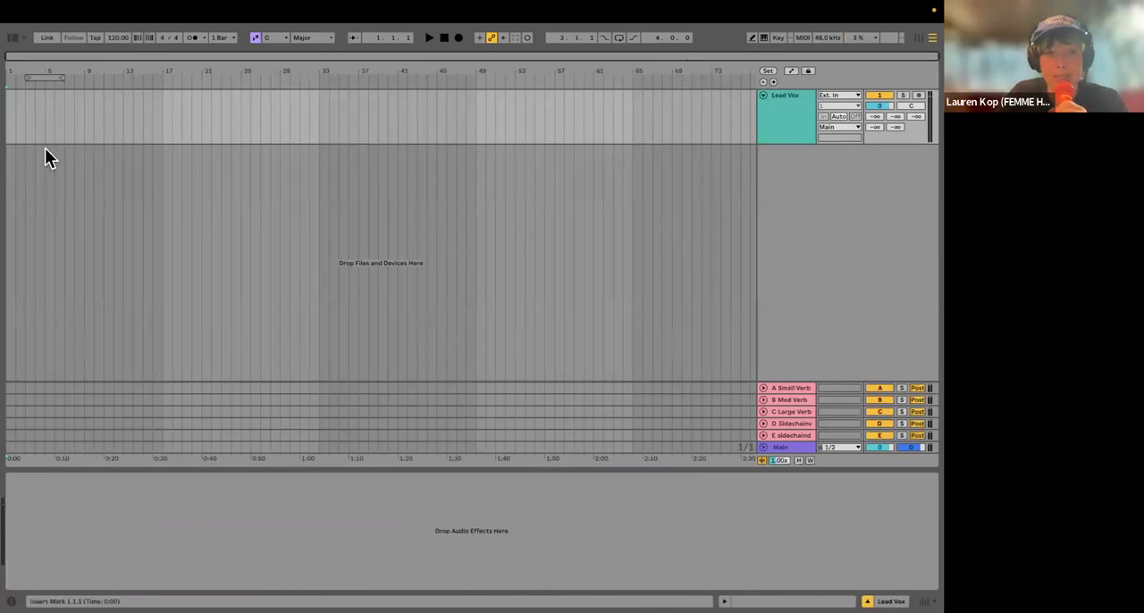
# Step: Place the insert marker at 1.1.1 on the Lead Vox track
pyautogui.scroll(3, 21, 188)
pyautogui.hscroll(-1, 20, 189)
pyautogui.click(18, 125)
pyautogui.click(10, 128)
pyautogui.scroll(-2, 41, 145)
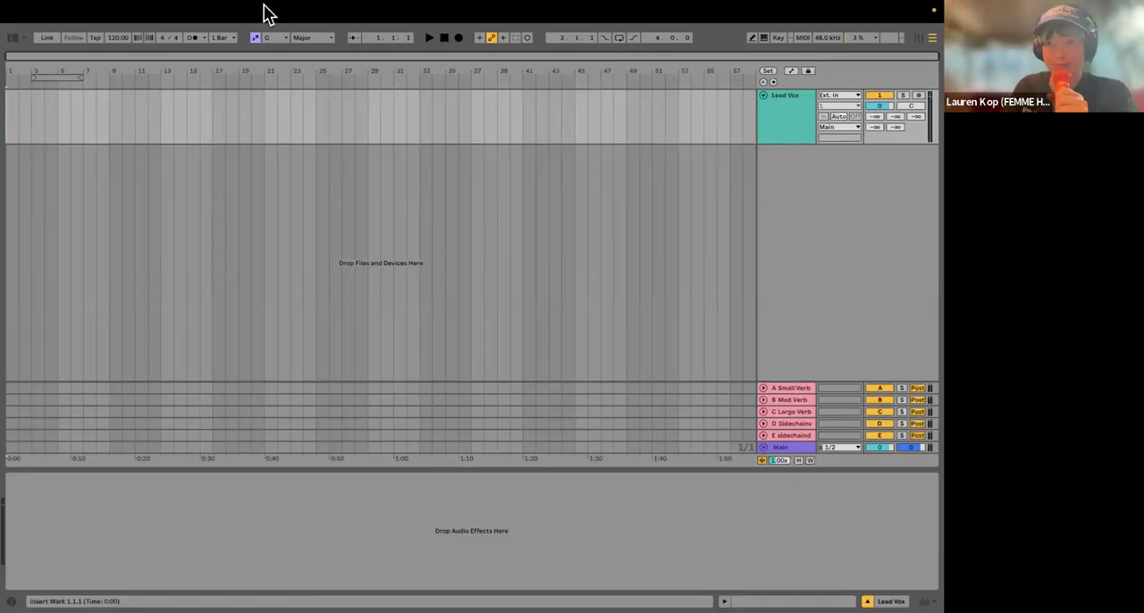
# Step: Open the Audio page of the Settings and shift its window aside to examine the input and output device options
pyautogui.moveTo(265, 12)
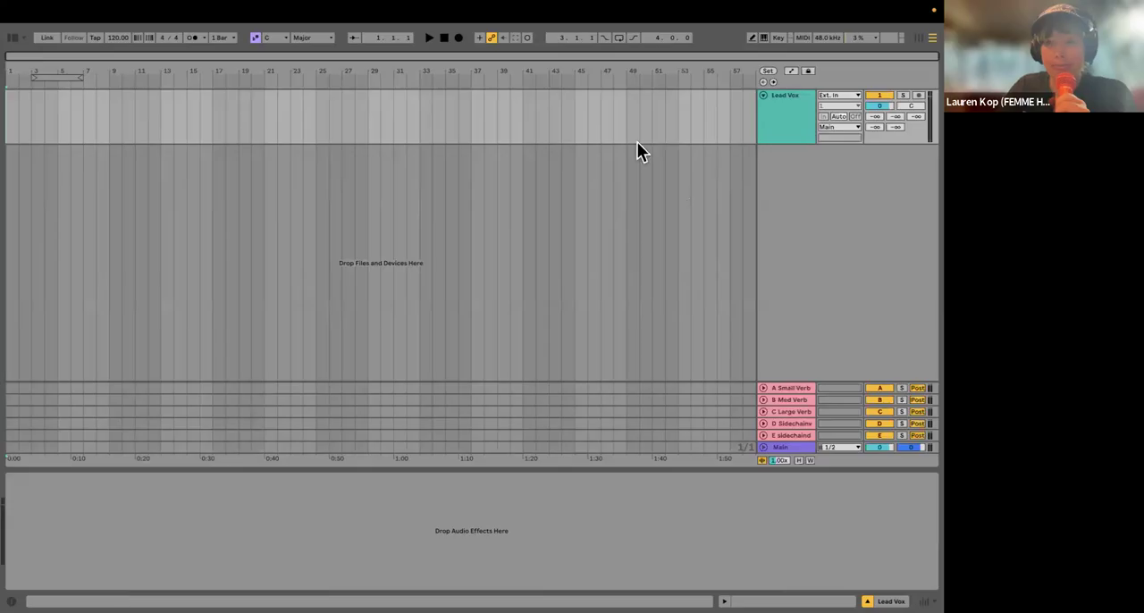
pyautogui.press('super+comma')
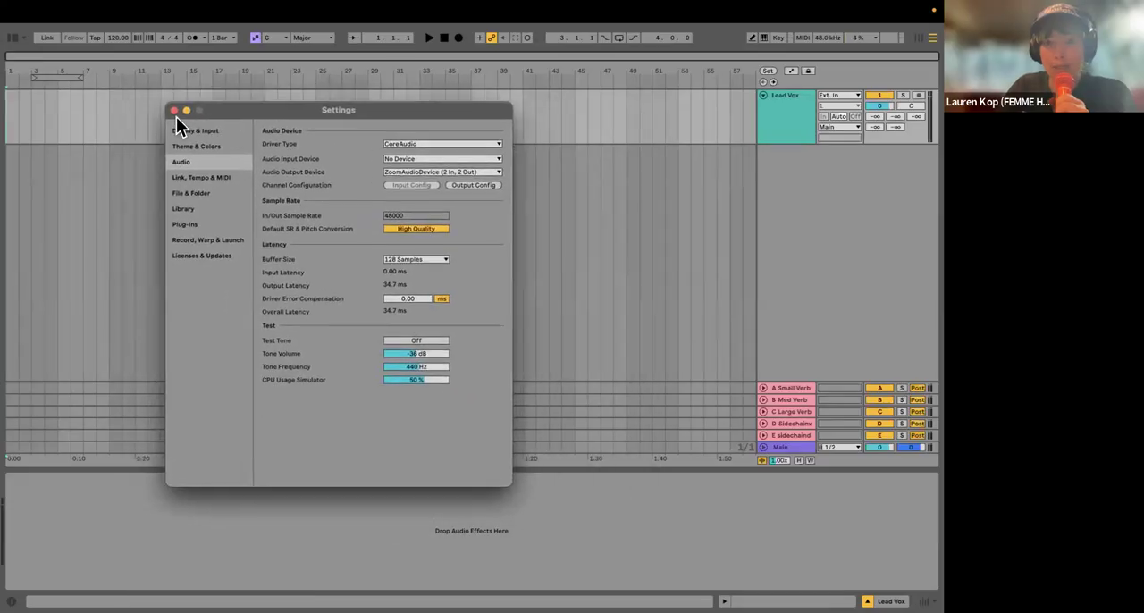
pyautogui.click(179, 112)
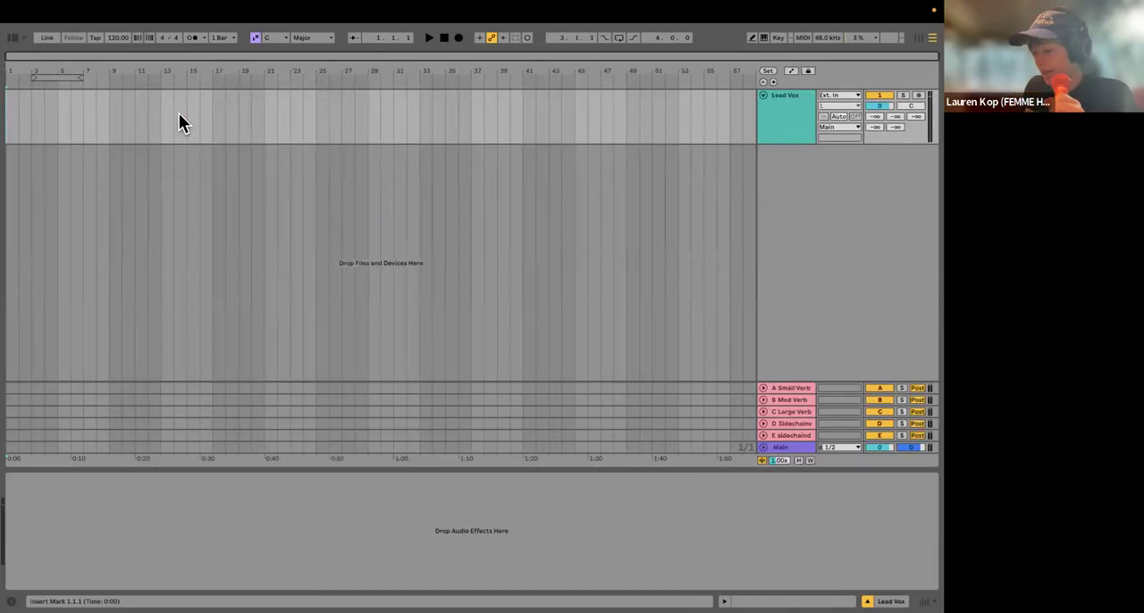
pyautogui.click(42, 11)
pyautogui.click(55, 54)
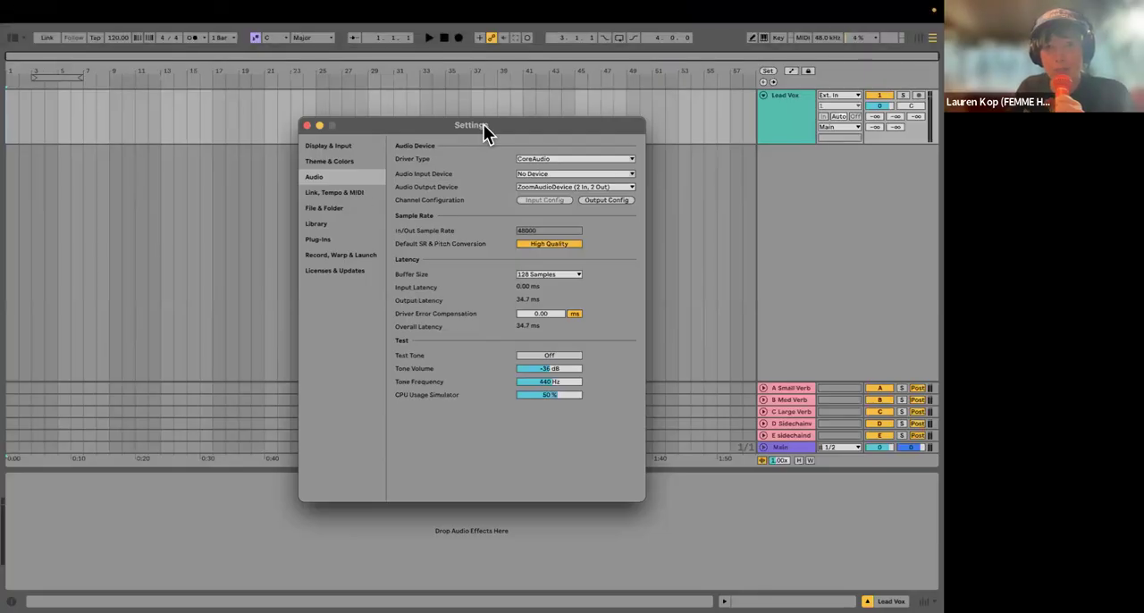
pyautogui.moveTo(378, 124); pyautogui.dragTo(369, 119)
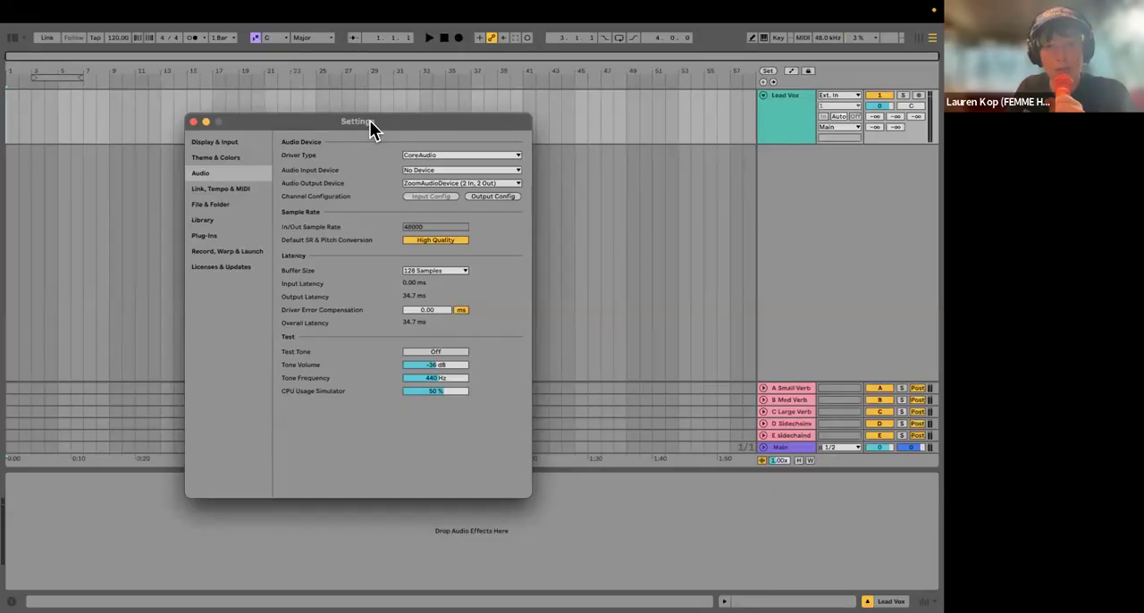
# Step: Set the audio input device to Universal Audio Thunderbolt (16 In, 10 Out)
pyautogui.click(424, 170)
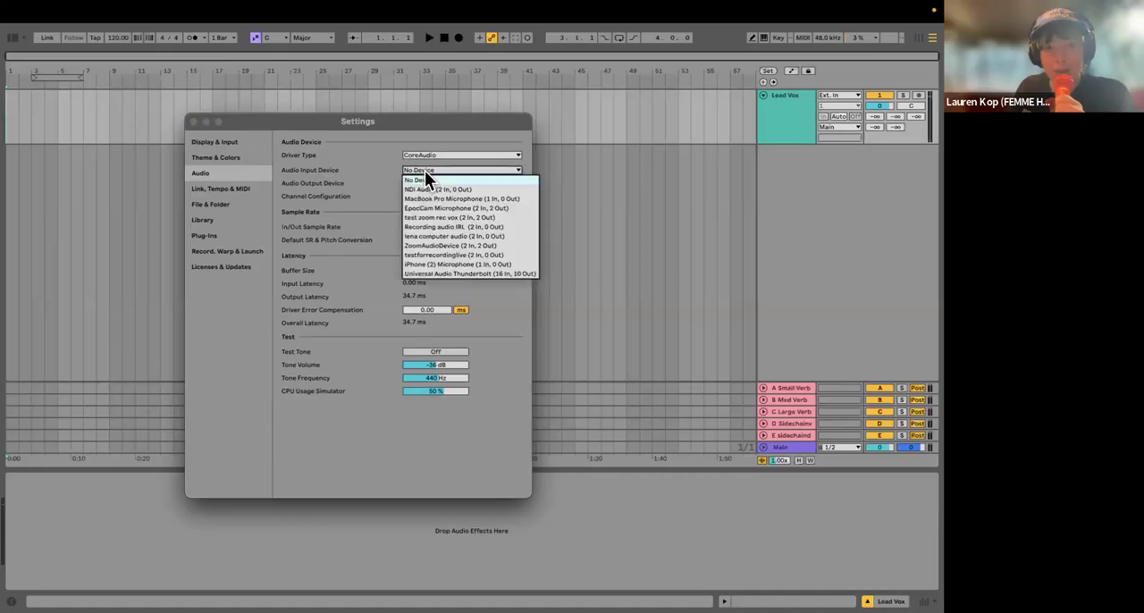
pyautogui.click(314, 169)
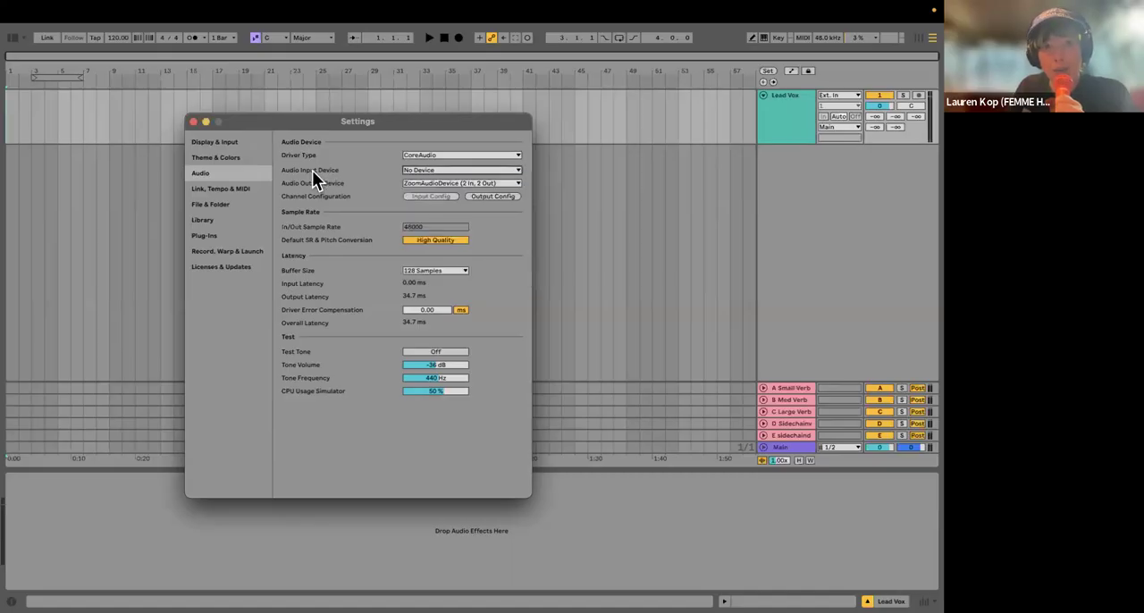
pyautogui.click(431, 170)
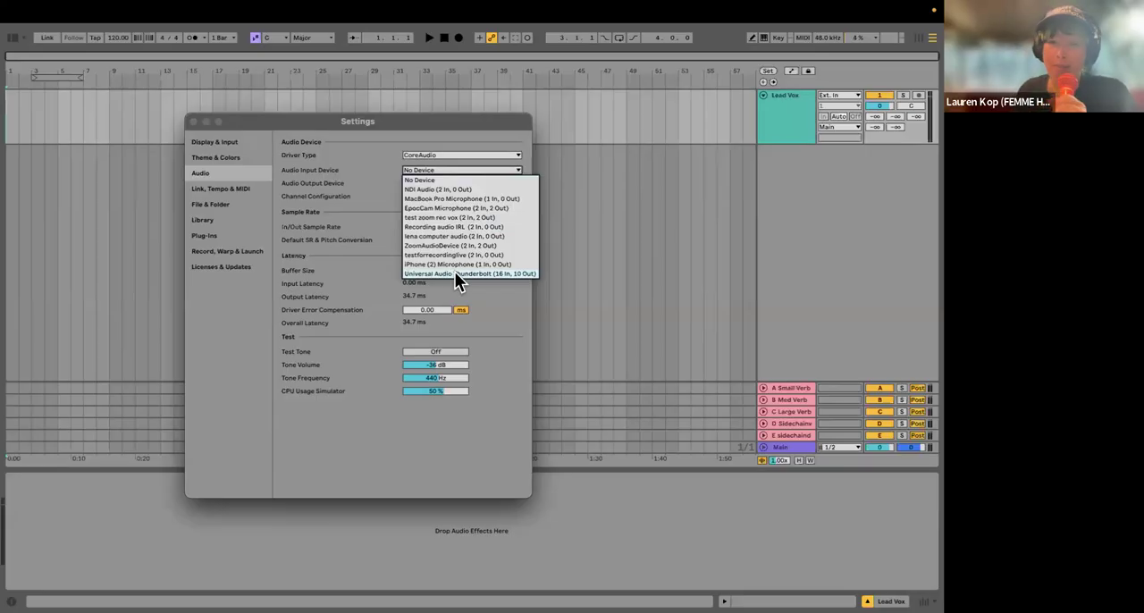
pyautogui.click(452, 274)
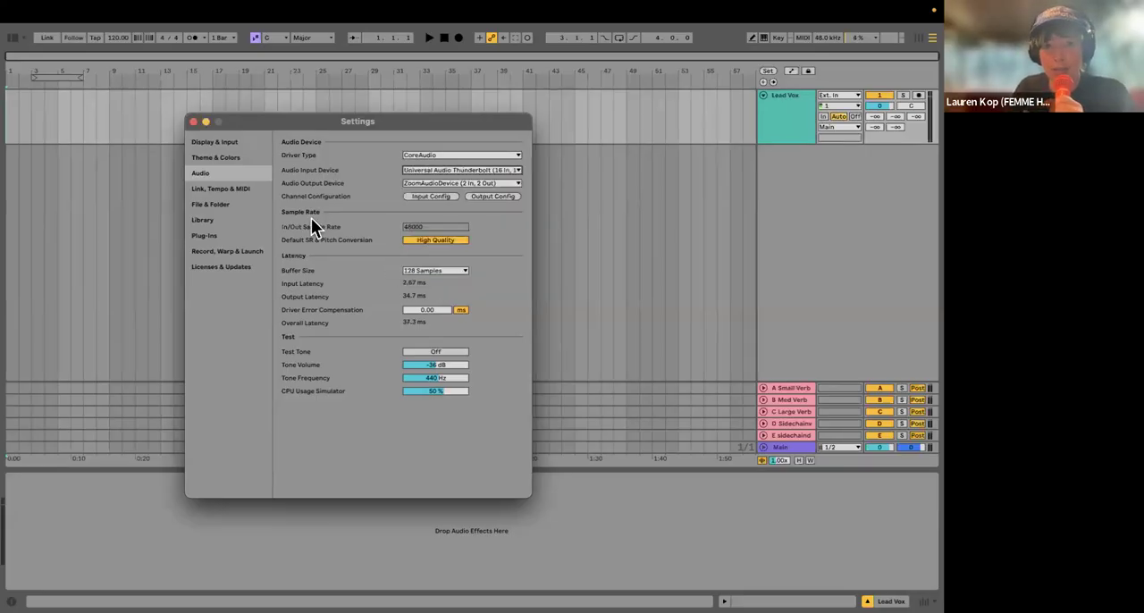
# Step: Set the audio buffer size to 64 samples and close the Settings
pyautogui.click(420, 272)
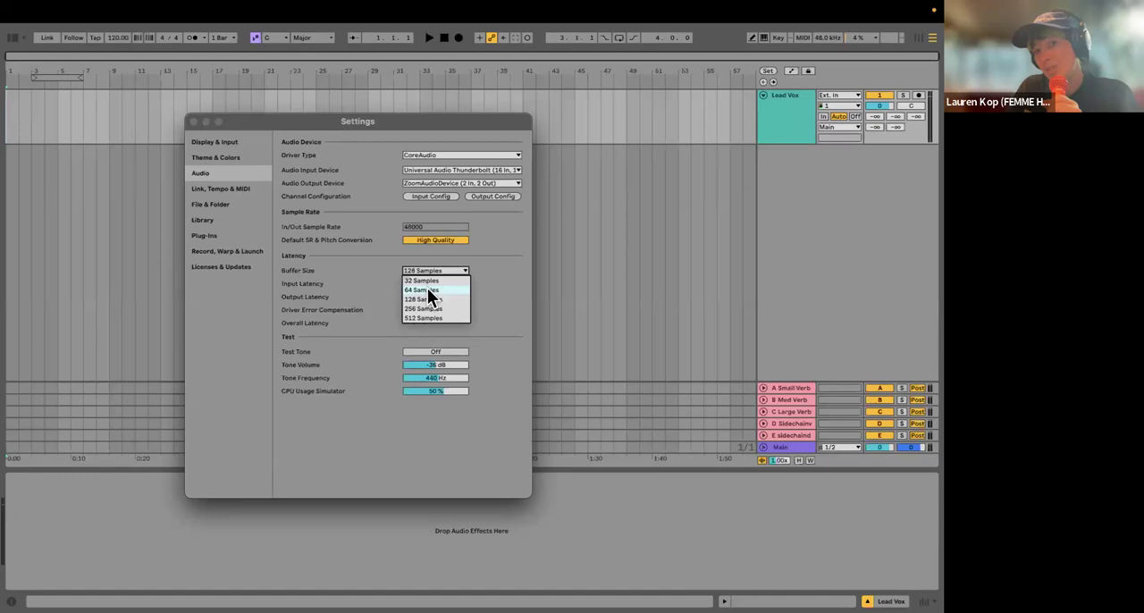
pyautogui.click(427, 289)
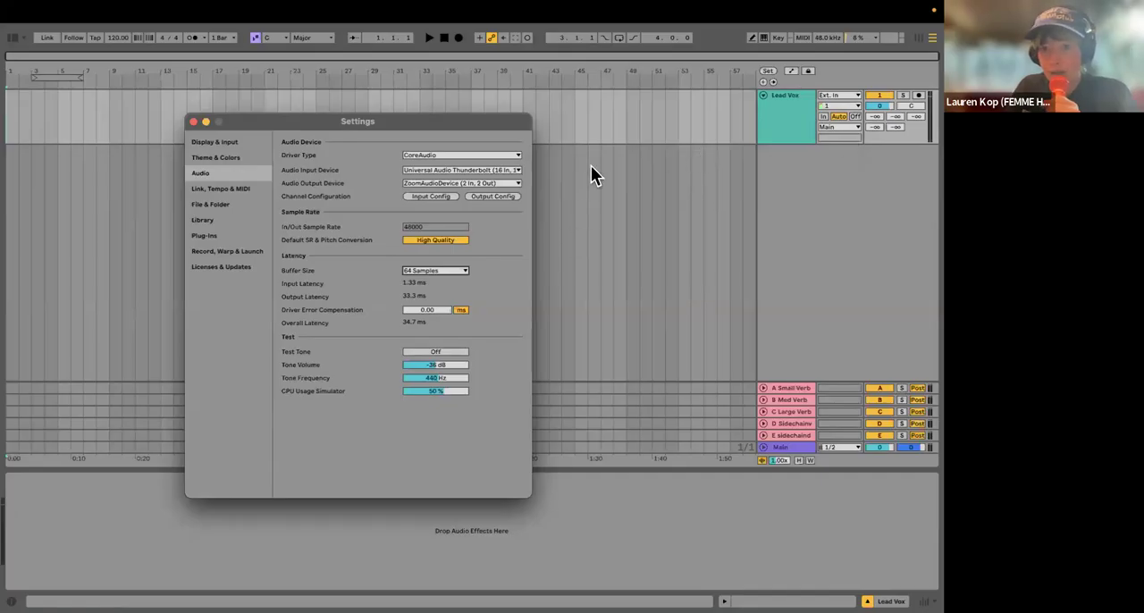
pyautogui.click(814, 219)
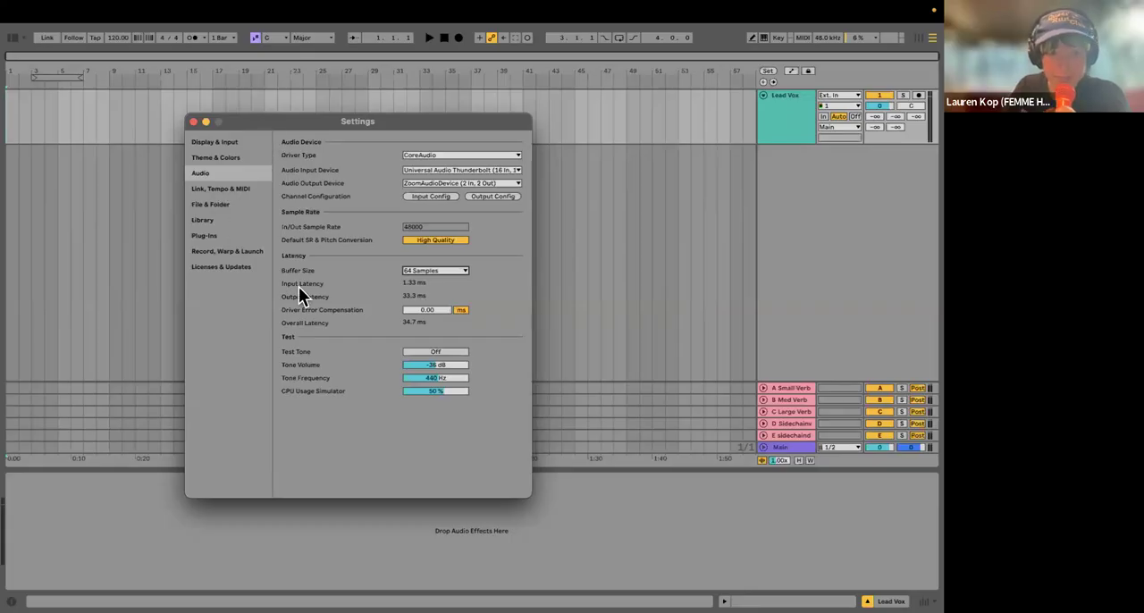
pyautogui.moveTo(292, 117); pyautogui.dragTo(233, 183)
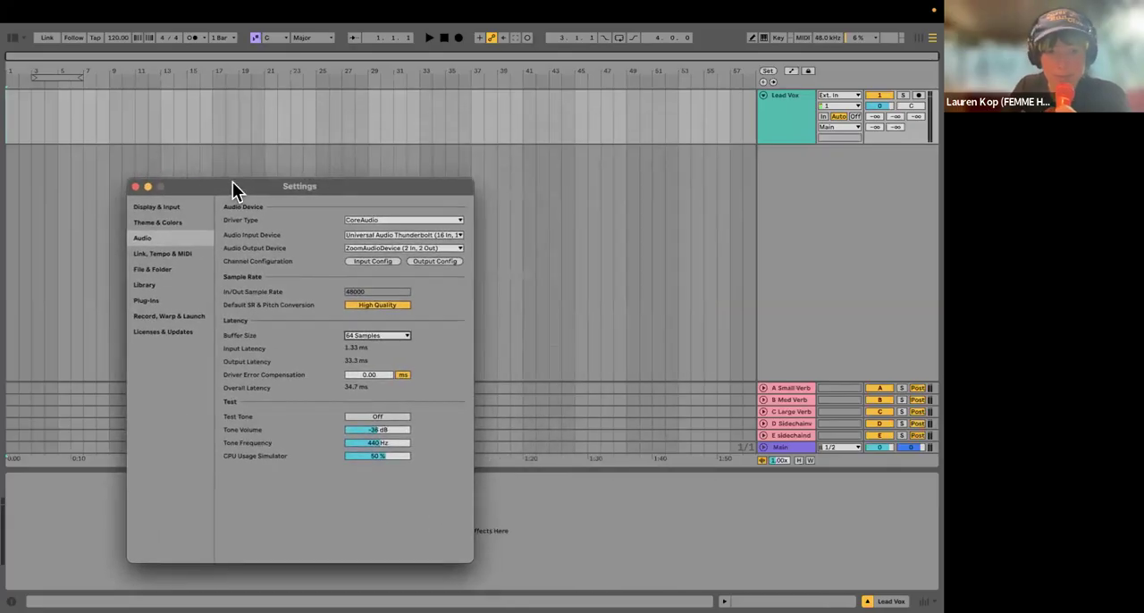
pyautogui.click(134, 186)
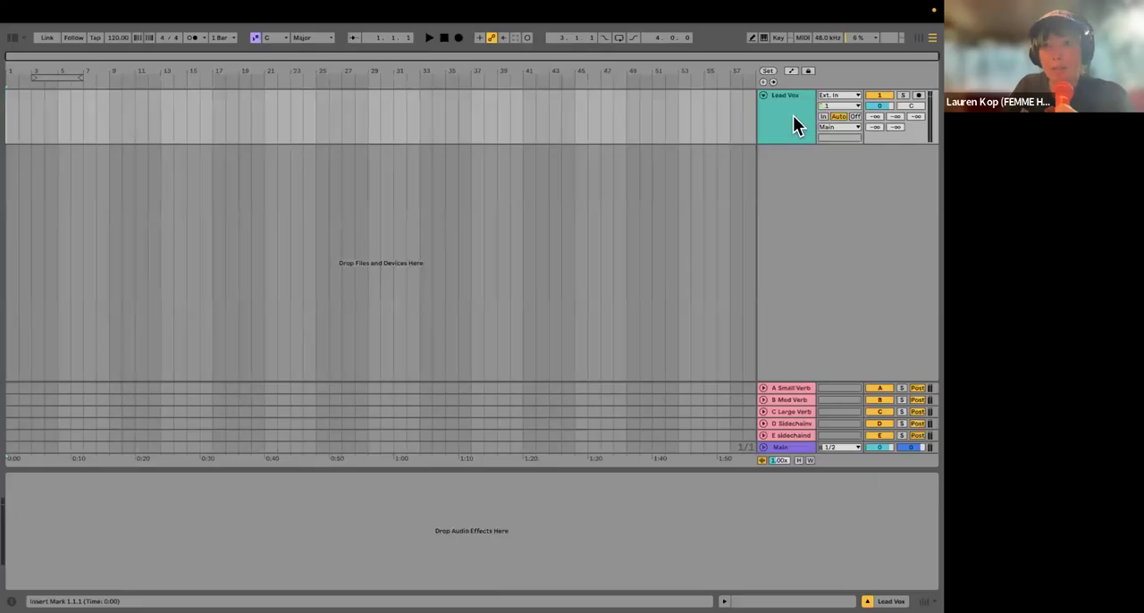
# Step: Insert a new audio track and move it above the Lead Vox track
pyautogui.click(791, 116)
pyautogui.press('super+t')
pyautogui.moveTo(794, 154); pyautogui.dragTo(783, 89)
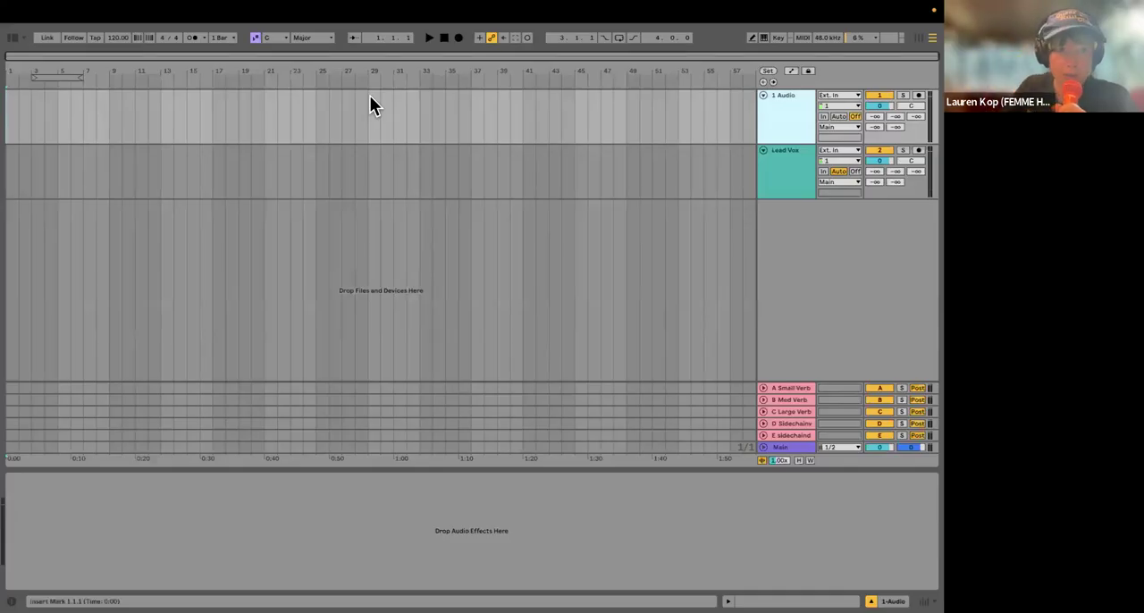
# Step: Import 4ever_instrumental.wav from the Finder's Downloads folder at the start of the new audio track
pyautogui.press('+')
pyautogui.press('+')
pyautogui.press('+')
pyautogui.press('+')
pyautogui.press('+')
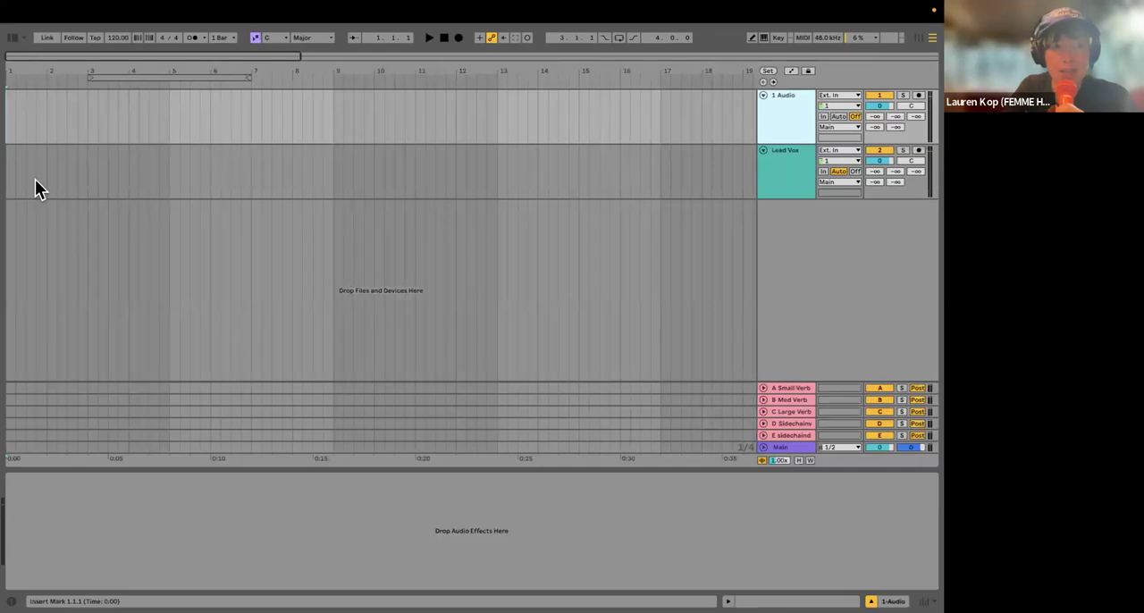
pyautogui.moveTo(65, 594)
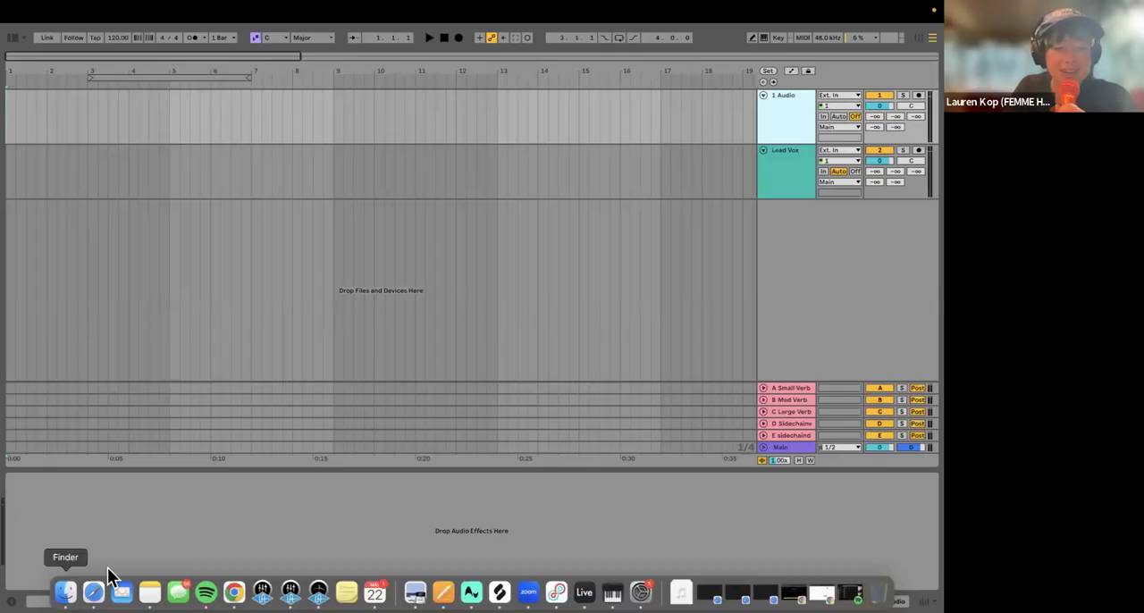
pyautogui.click(65, 595)
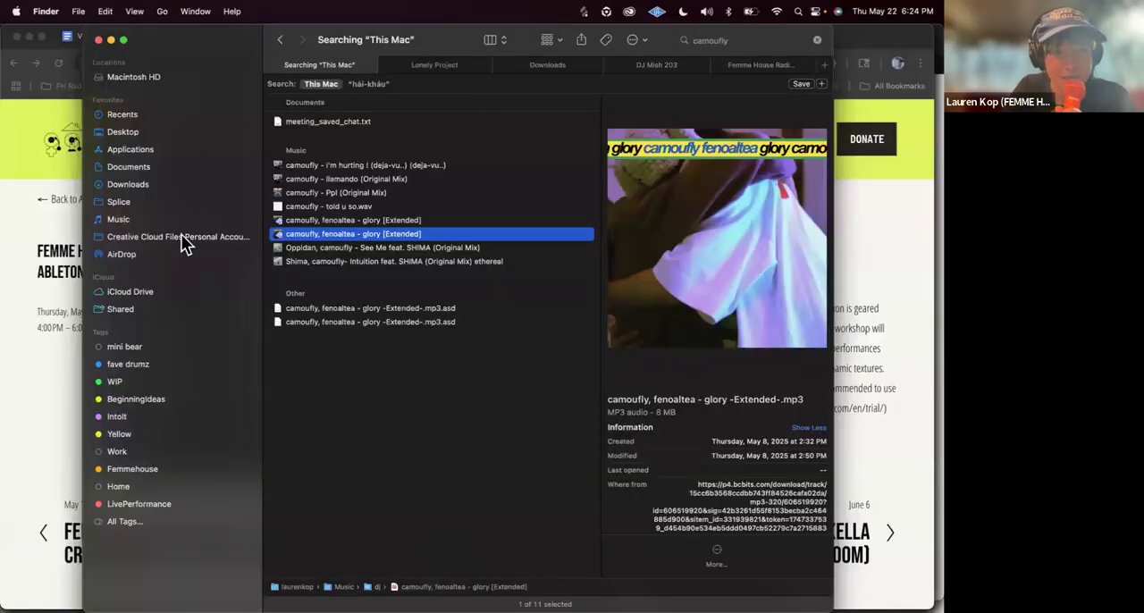
pyautogui.click(164, 184)
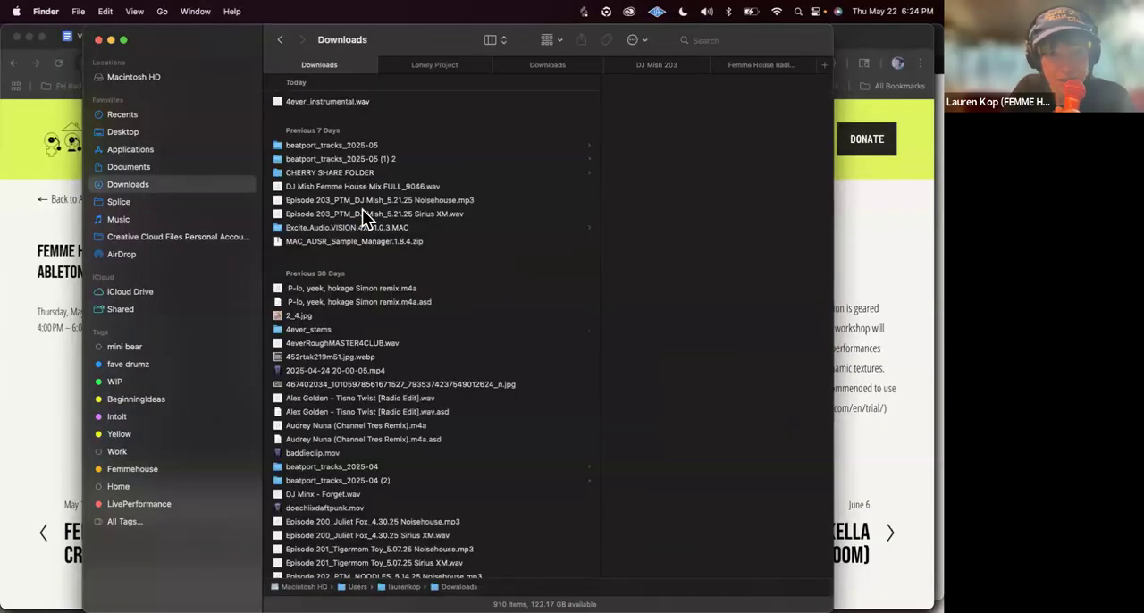
pyautogui.moveTo(290, 102); pyautogui.dragTo(71, 89)
pyautogui.hotkey('ctrl', 'Right')
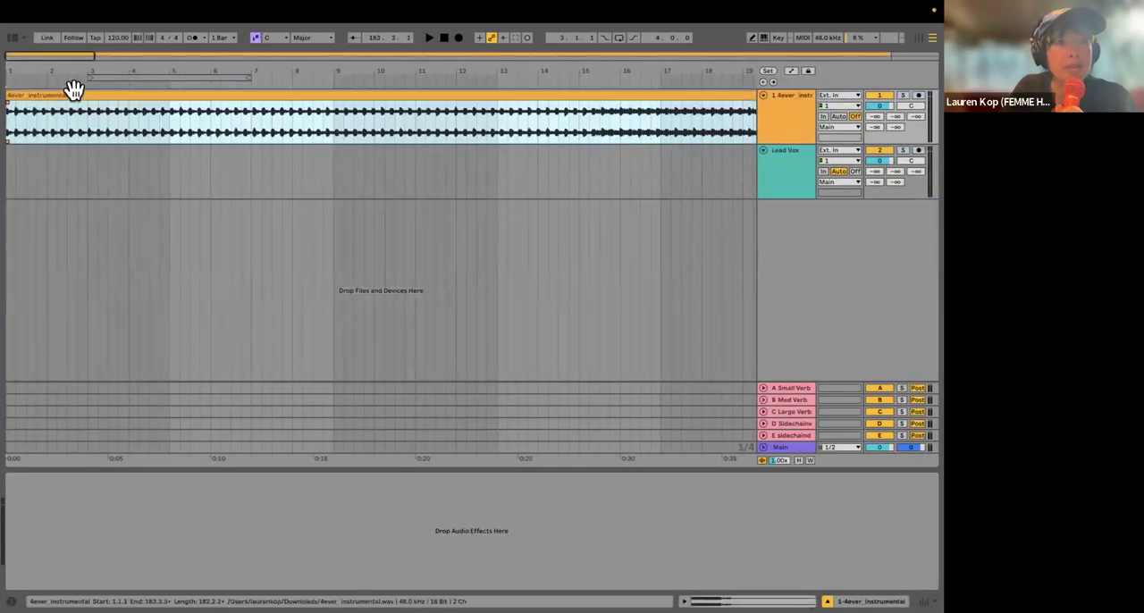
# Step: Set the project tempo to 138 BPM
pyautogui.click(121, 37)
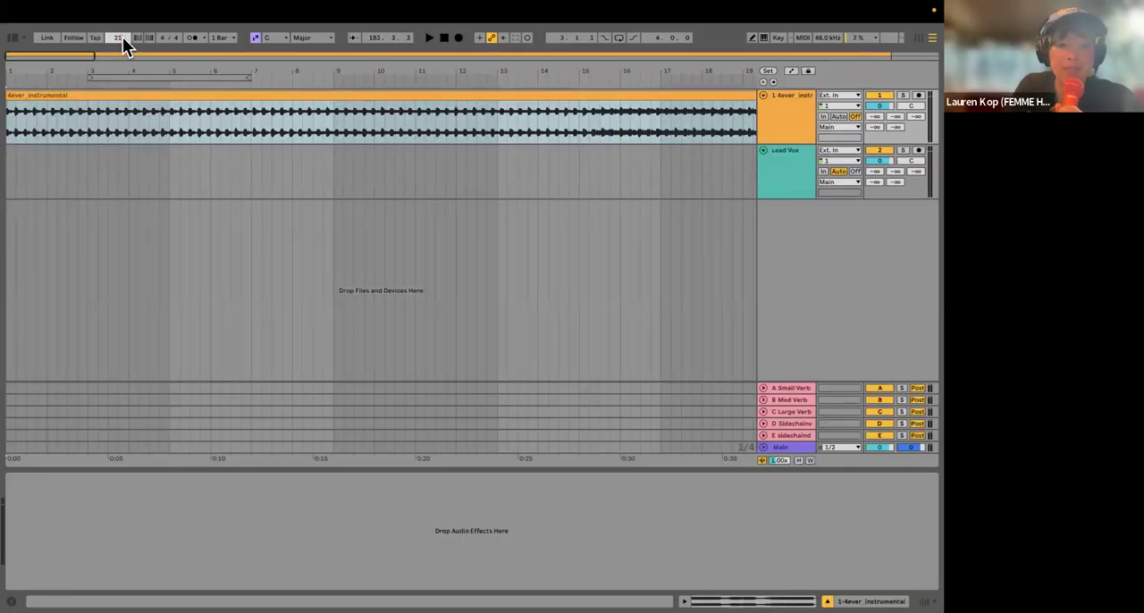
pyautogui.write('138')
pyautogui.press('Return')
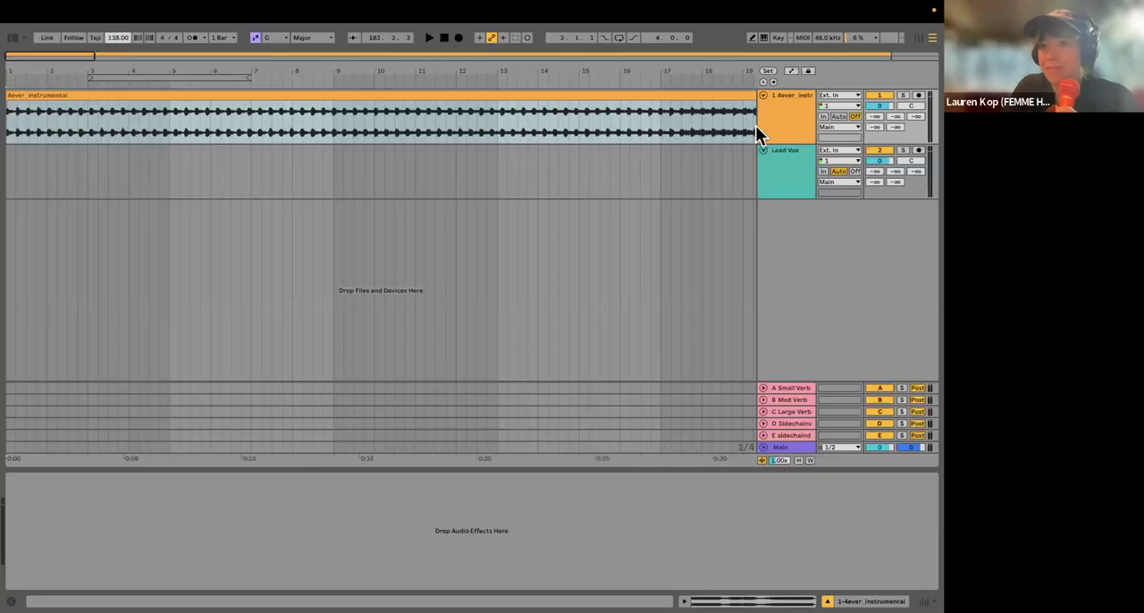
# Step: Lower the instrumental track's volume to about -4.9 dB while playing the song from bar 17
pyautogui.moveTo(879, 106); pyautogui.dragTo(882, 111)
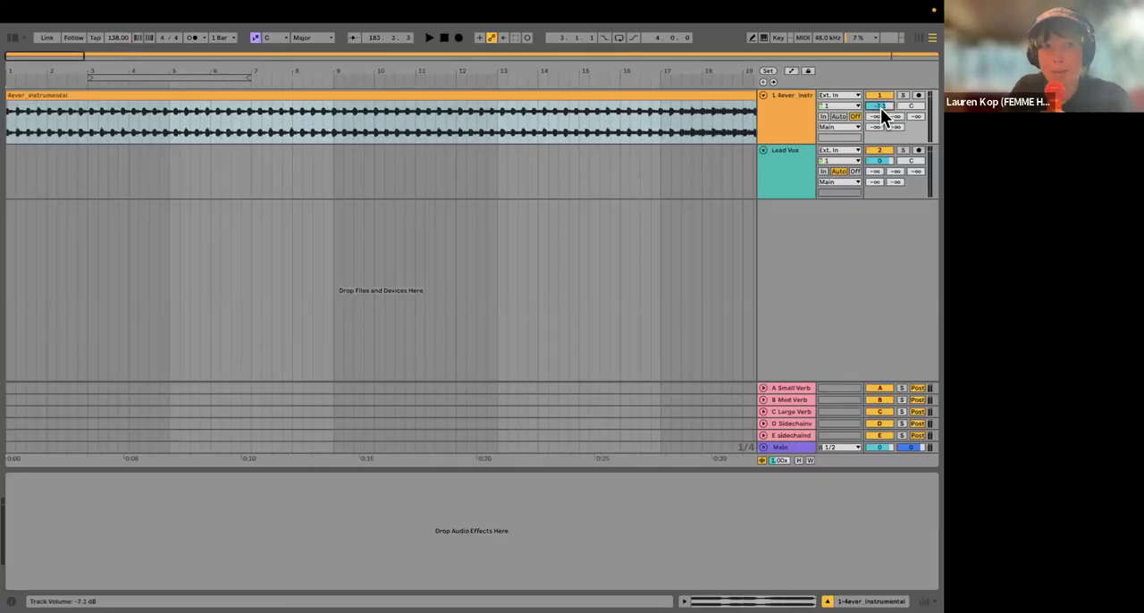
pyautogui.scroll(-5, 151, 188)
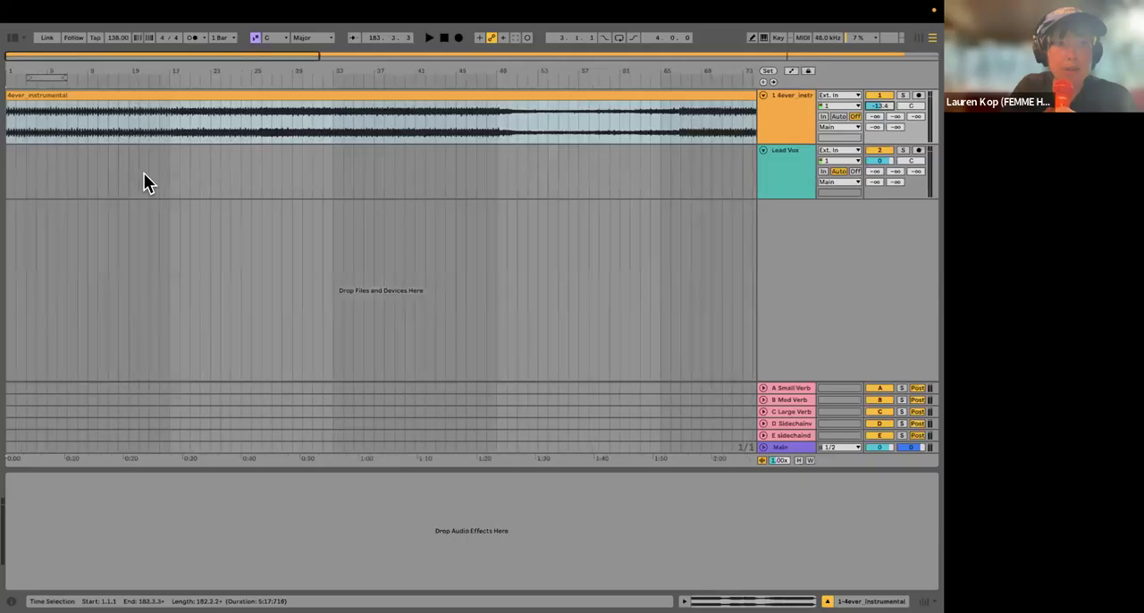
pyautogui.click(163, 173)
pyautogui.press('space')
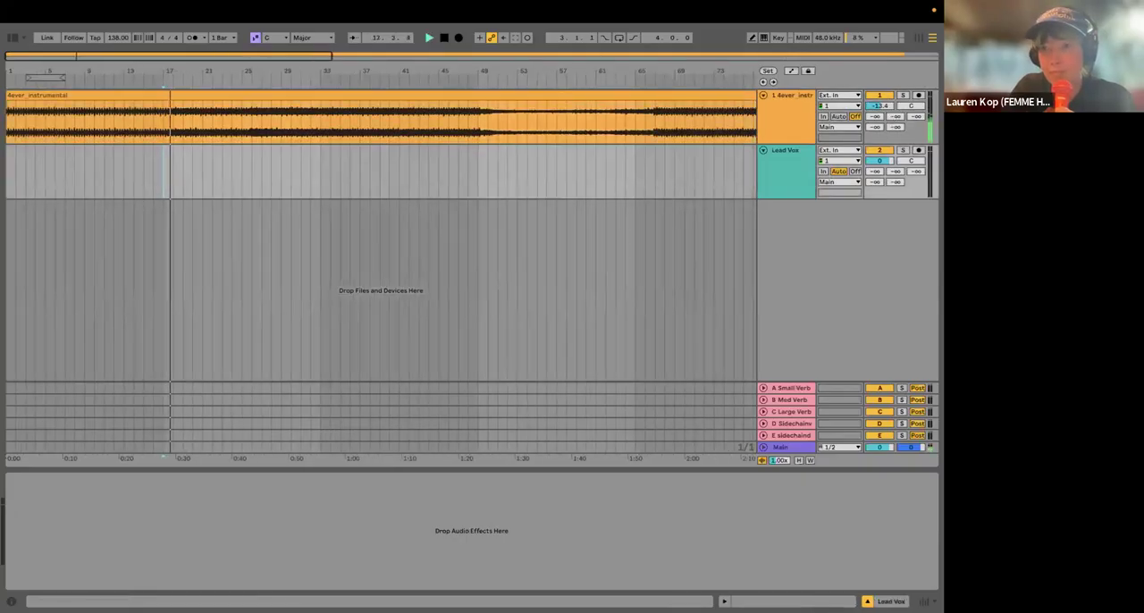
pyautogui.moveTo(879, 105); pyautogui.dragTo(879, 96)
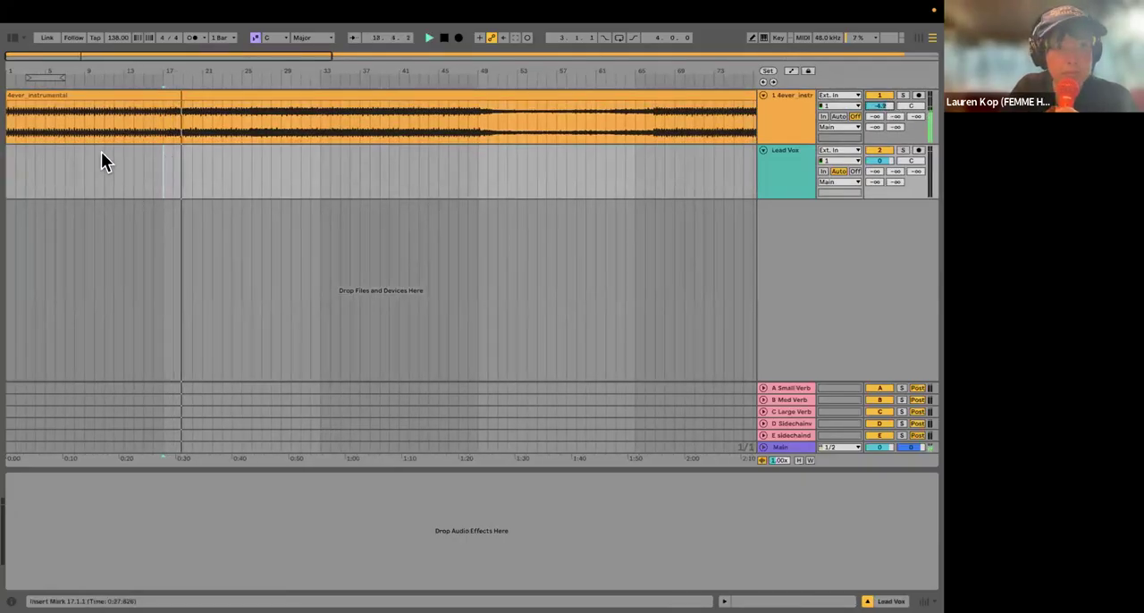
# Step: Audition the instrumental from bars 33 and 49, and stop playback
pyautogui.click(320, 185)
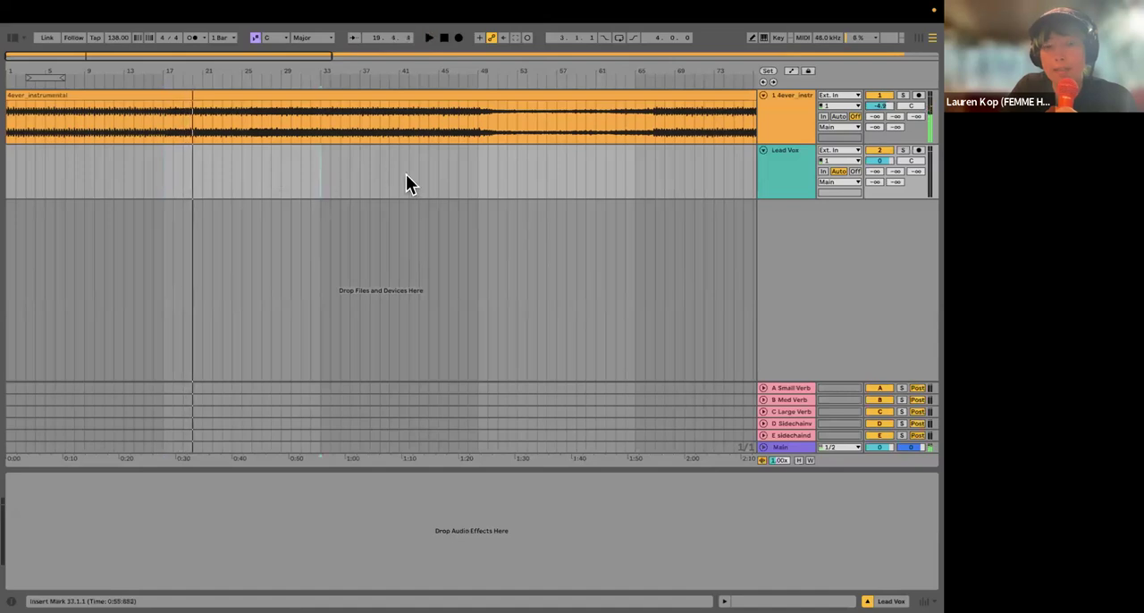
pyautogui.click(479, 183)
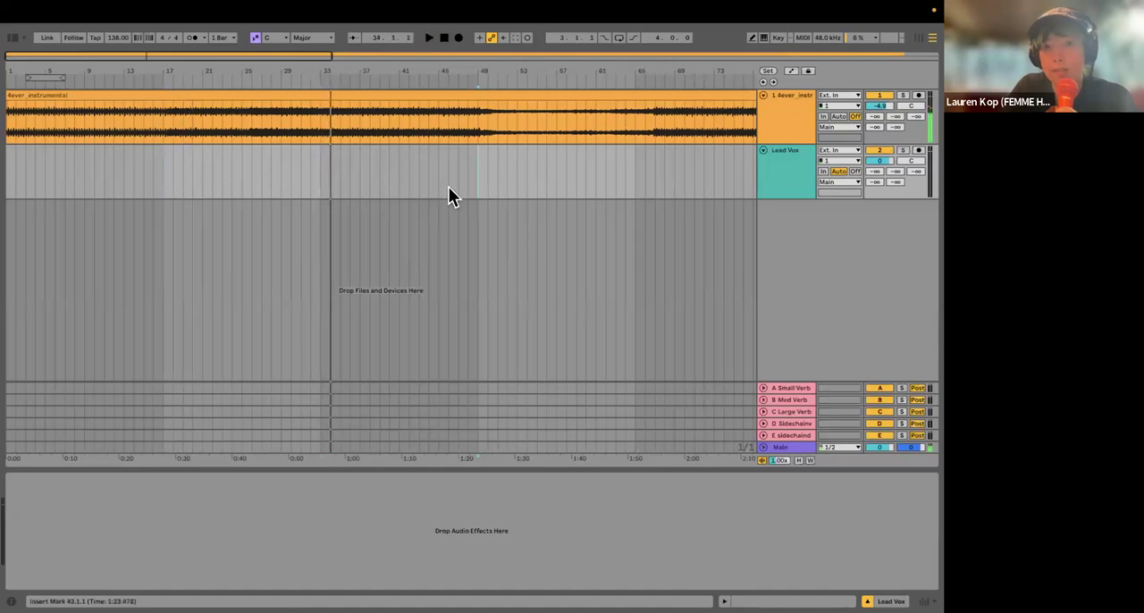
pyautogui.hscroll(4, 448, 186)
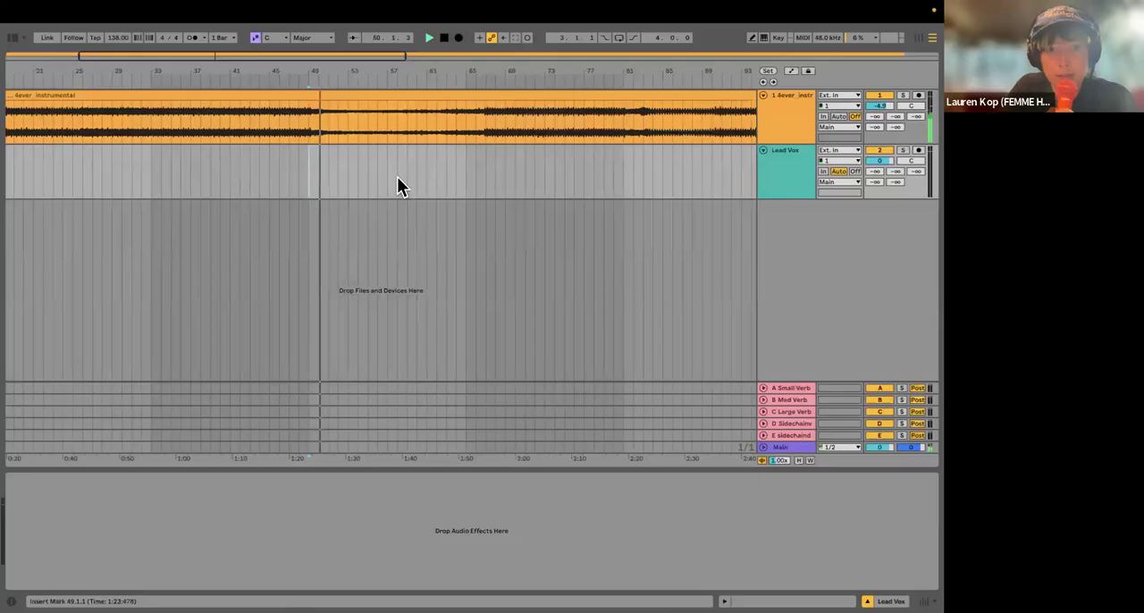
pyautogui.press('+')
pyautogui.press('space')
pyautogui.hscroll(-5, 133, 177)
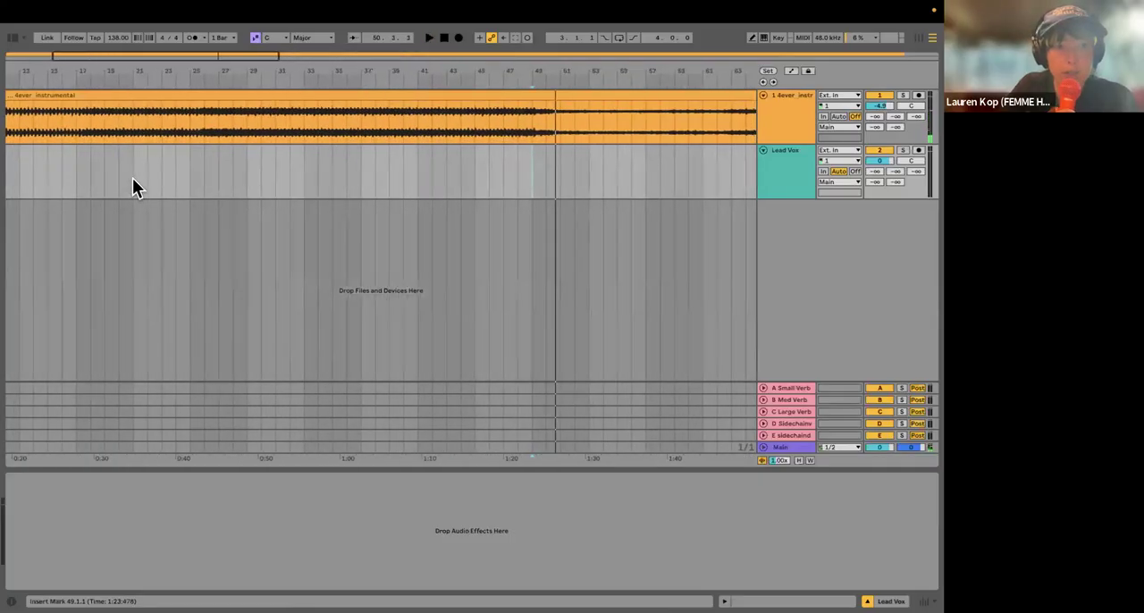
# Step: Audition the instrumental around bars 16 and 17 to check where the section changes, and stop playback
pyautogui.click(133, 178)
pyautogui.hscroll(-1, 181, 177)
pyautogui.hscroll(-2, 181, 186)
pyautogui.press('space')
pyautogui.click(165, 183)
pyautogui.click(219, 183)
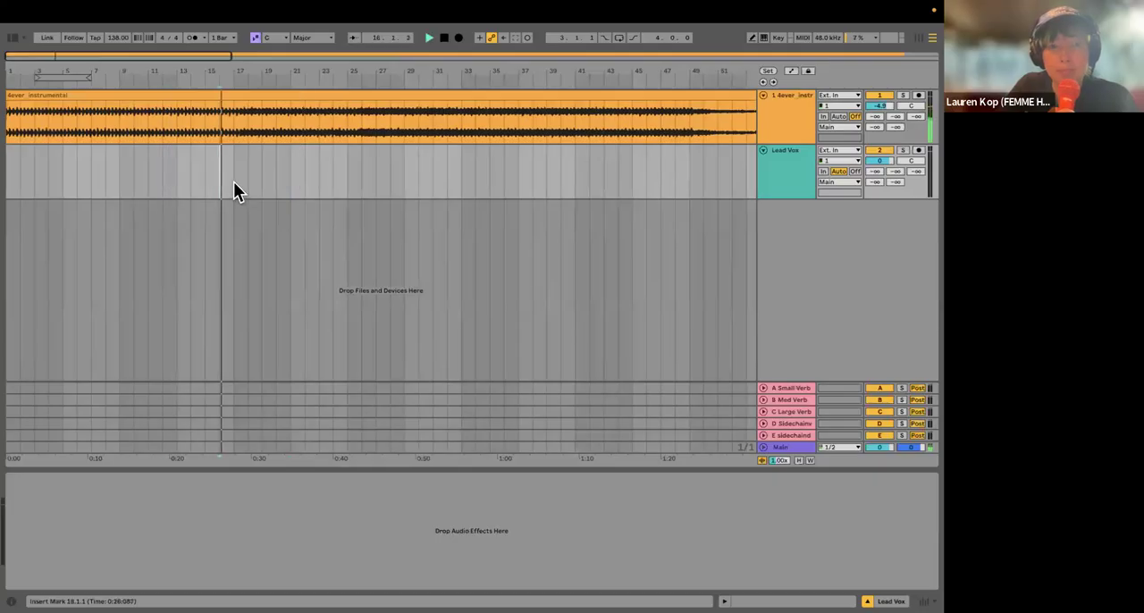
pyautogui.click(238, 182)
pyautogui.press('space')
pyautogui.press('space')
pyautogui.press('space')
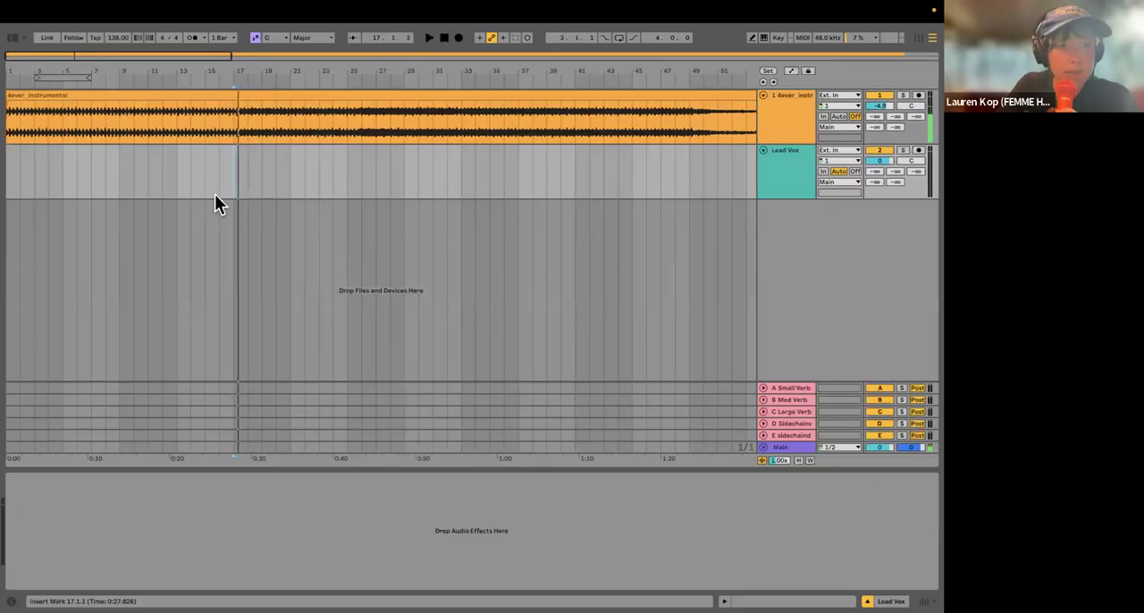
# Step: Show the whole instrumental clip and play it from the start and from bar 73
pyautogui.scroll(5, 216, 193)
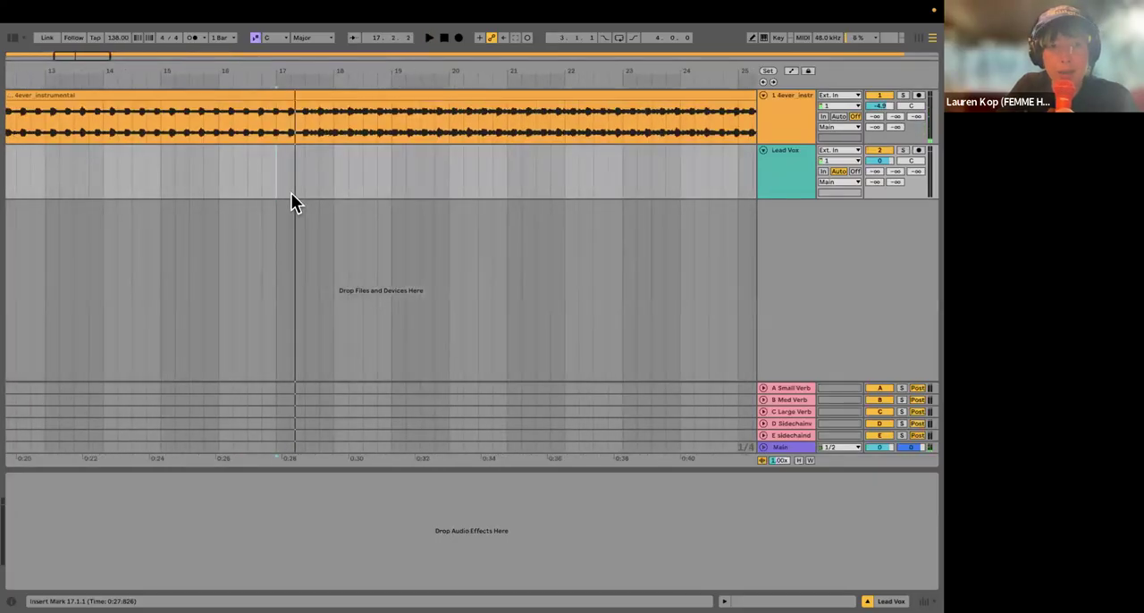
pyautogui.scroll(-5, 291, 192)
pyautogui.doubleClick(86, 69)
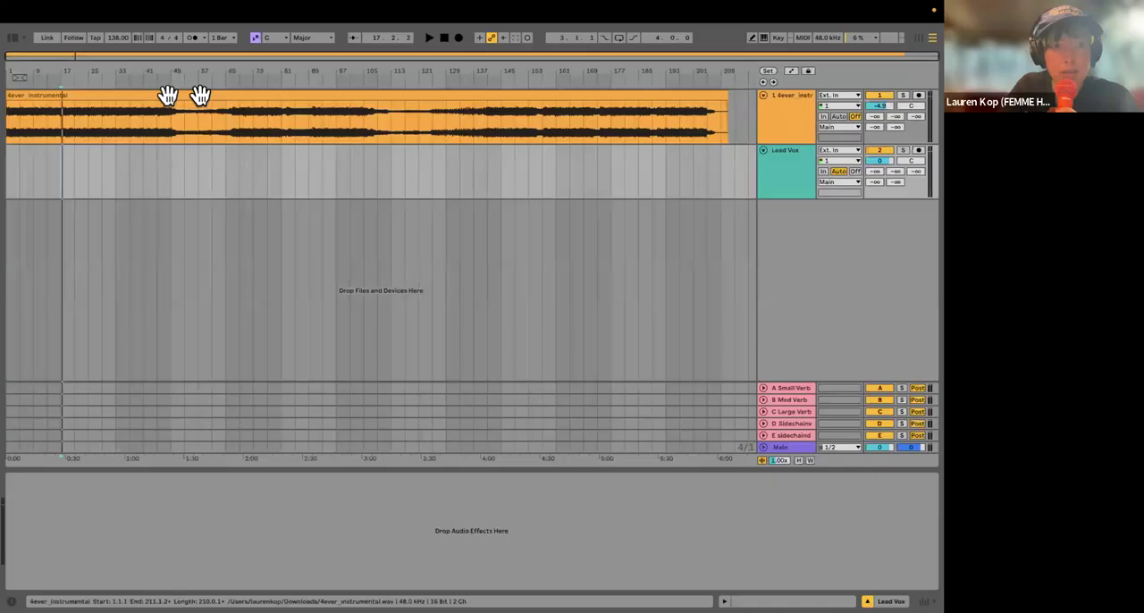
pyautogui.hotkey('ctrl', 'a')
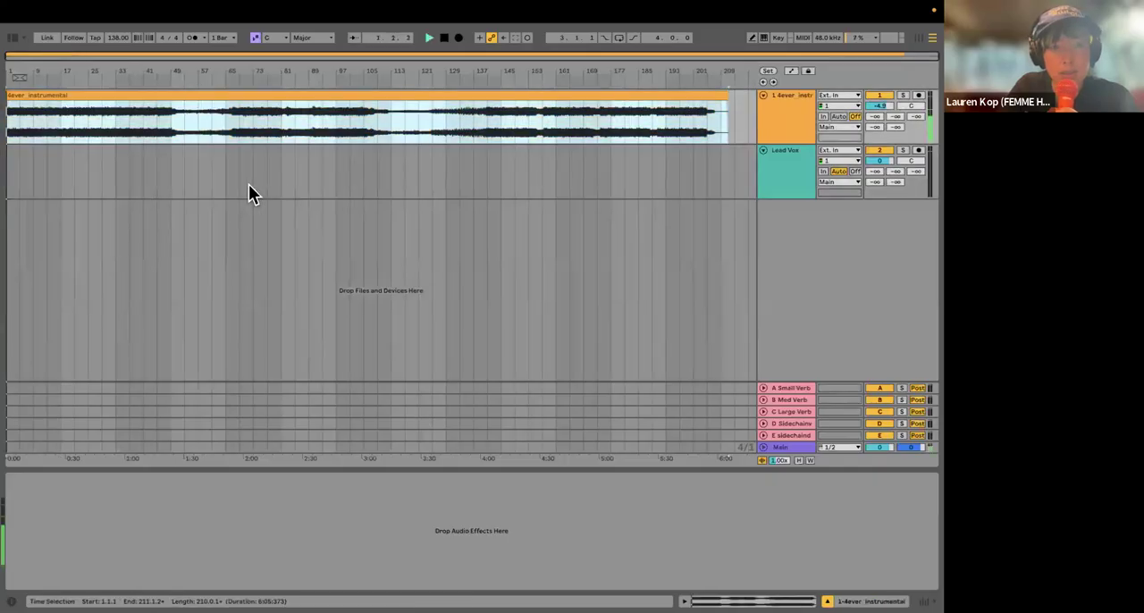
pyautogui.click(249, 185)
pyautogui.press('space')
pyautogui.scroll(2, 276, 190)
pyautogui.scroll(3, 276, 184)
pyautogui.click(193, 182)
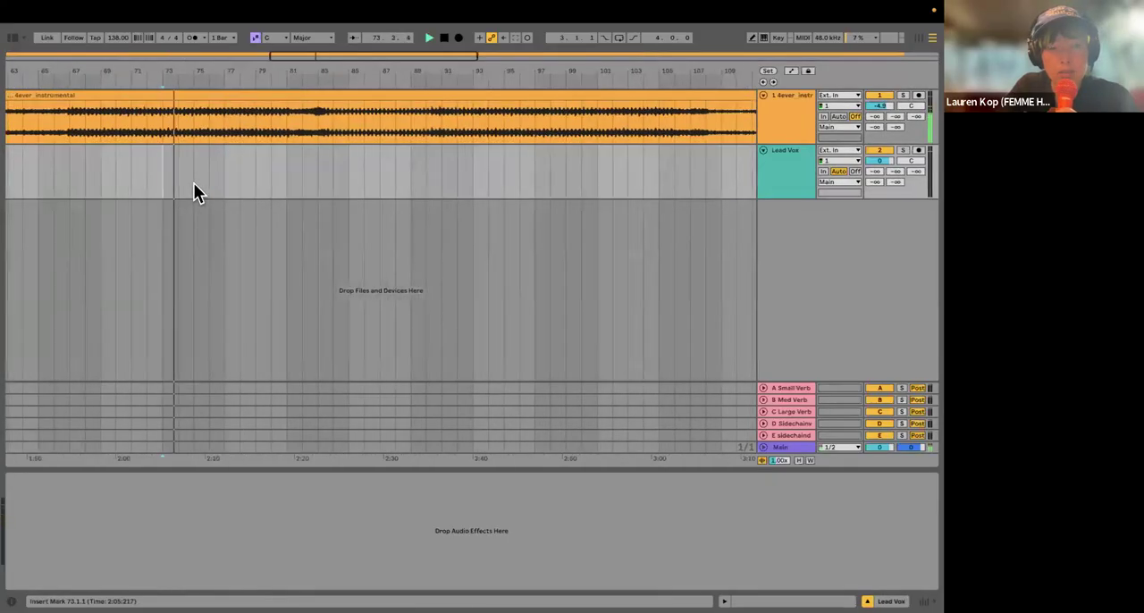
# Step: Listen to the instrumental from bar 71 and examine the arrangement around it for a section to record over
pyautogui.scroll(2, 208, 184)
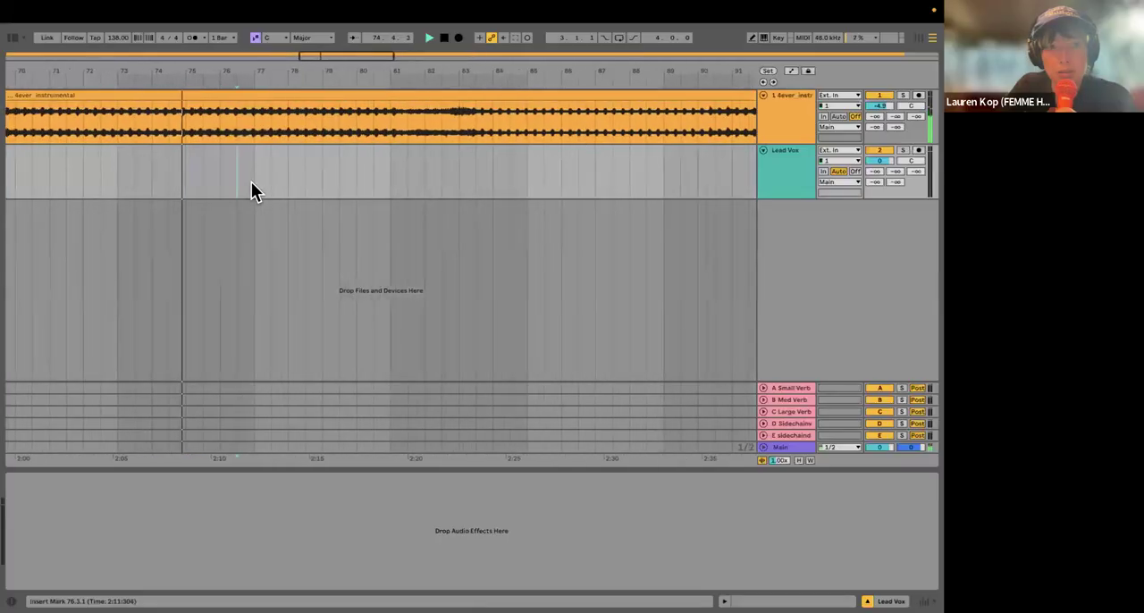
pyautogui.click(267, 187)
pyautogui.scroll(-2, 183, 186)
pyautogui.click(146, 184)
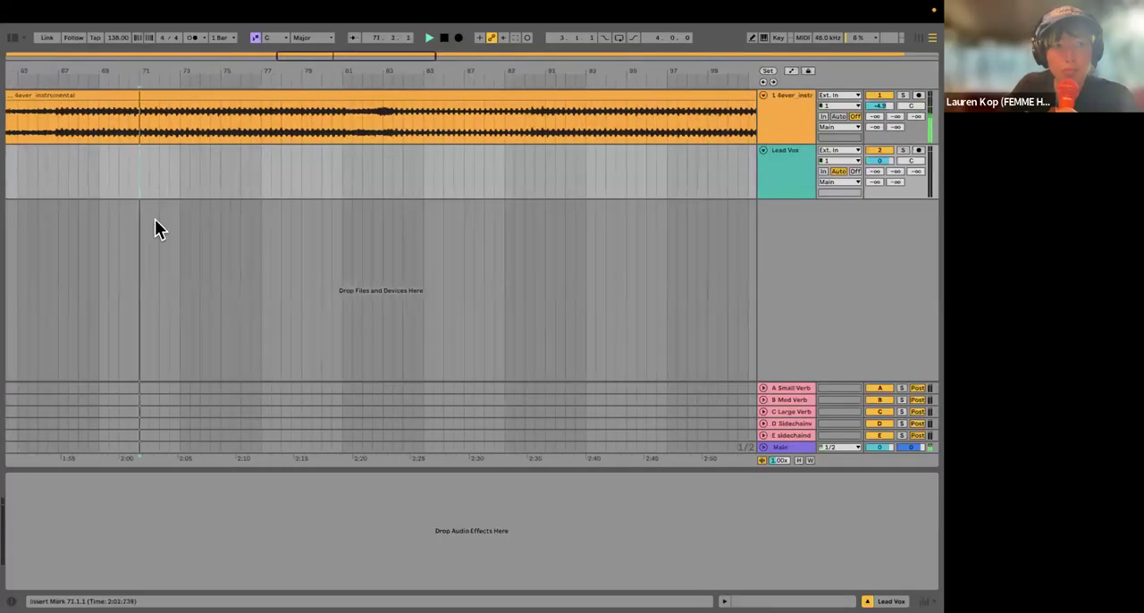
pyautogui.hscroll(-5, 301, 192)
pyautogui.hscroll(-20, 135, 153)
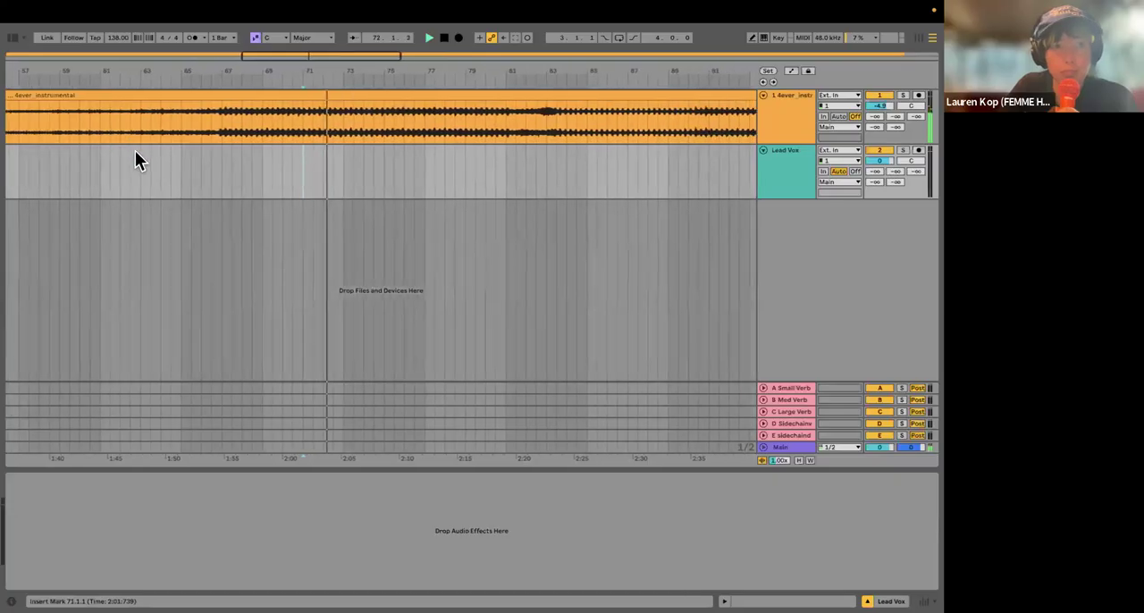
pyautogui.scroll(-5, 126, 170)
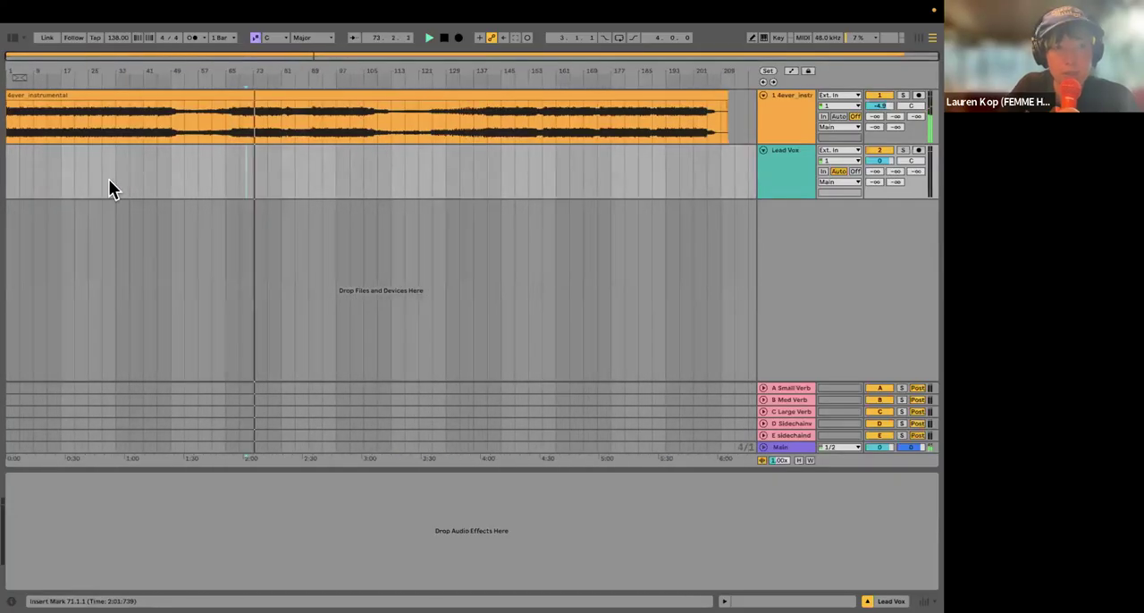
# Step: Audition the instrumental from several early points, including bars 29, 41 and 21, to find a section to record over
pyautogui.click(100, 182)
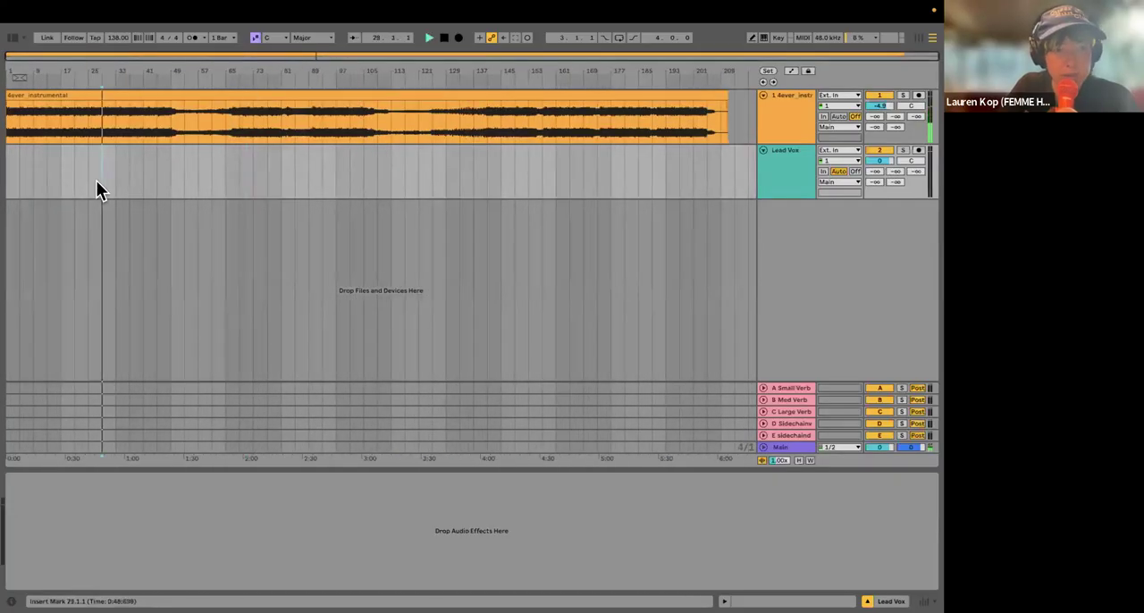
pyautogui.click(145, 182)
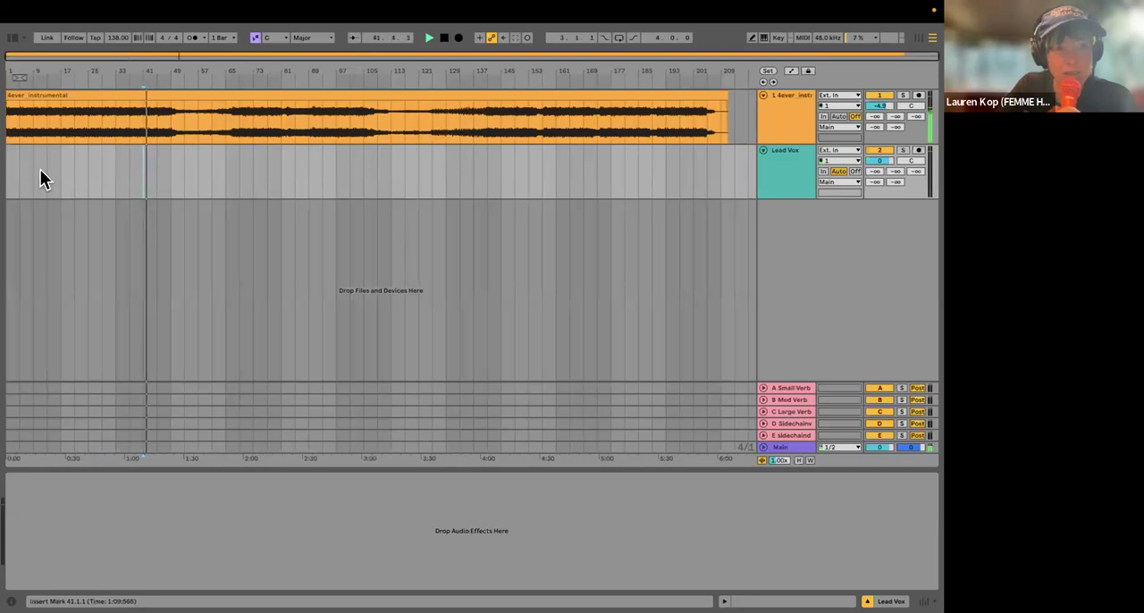
pyautogui.moveTo(79, 185); pyautogui.dragTo(89, 188)
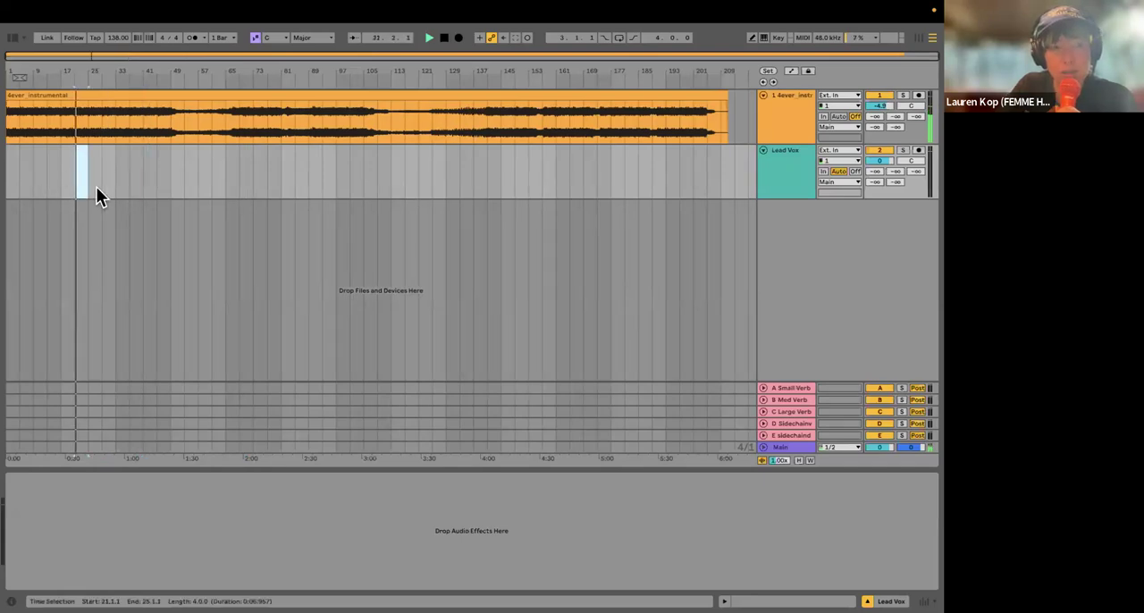
pyautogui.scroll(3, 98, 189)
pyautogui.click(138, 187)
pyautogui.click(108, 181)
pyautogui.press('space')
pyautogui.press('space')
# Step: Audition the opening of the instrumental, including from bars 15 and 17, to check where the section begins
pyautogui.click(64, 169)
pyautogui.press('space')
pyautogui.press('space')
pyautogui.hscroll(-3, 57, 176)
pyautogui.click(57, 175)
pyautogui.click(109, 184)
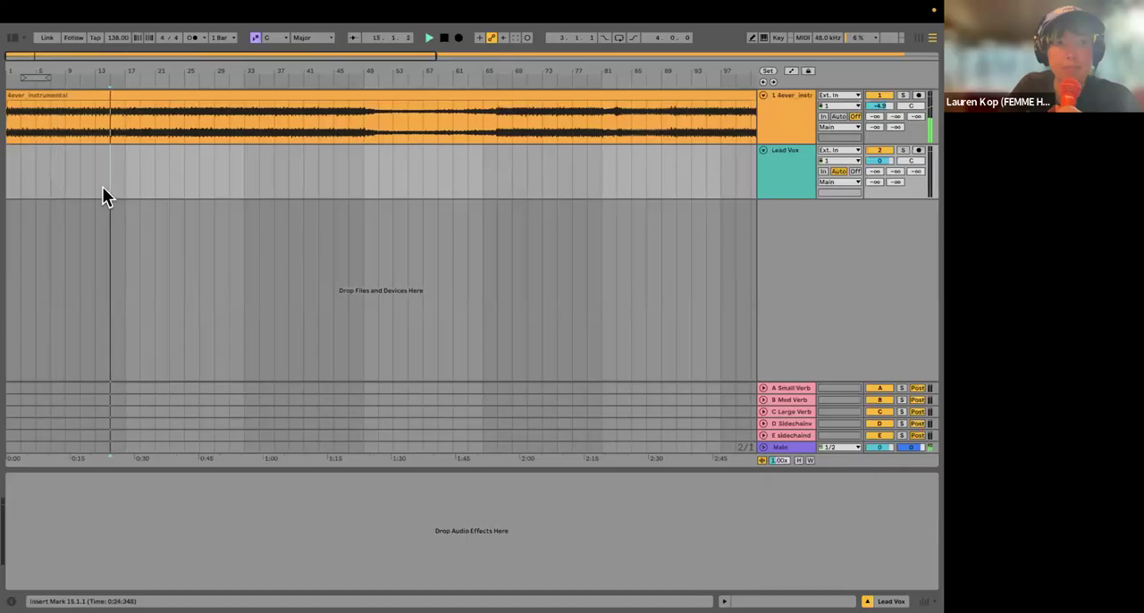
pyautogui.scroll(2, 120, 181)
pyautogui.scroll(2, 162, 184)
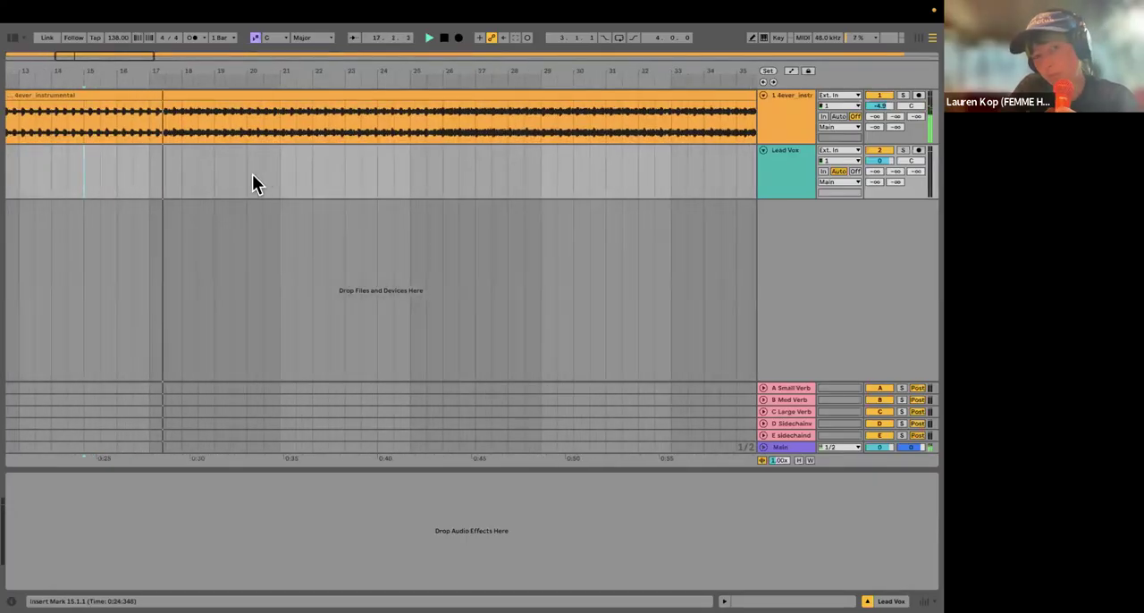
pyautogui.click(149, 188)
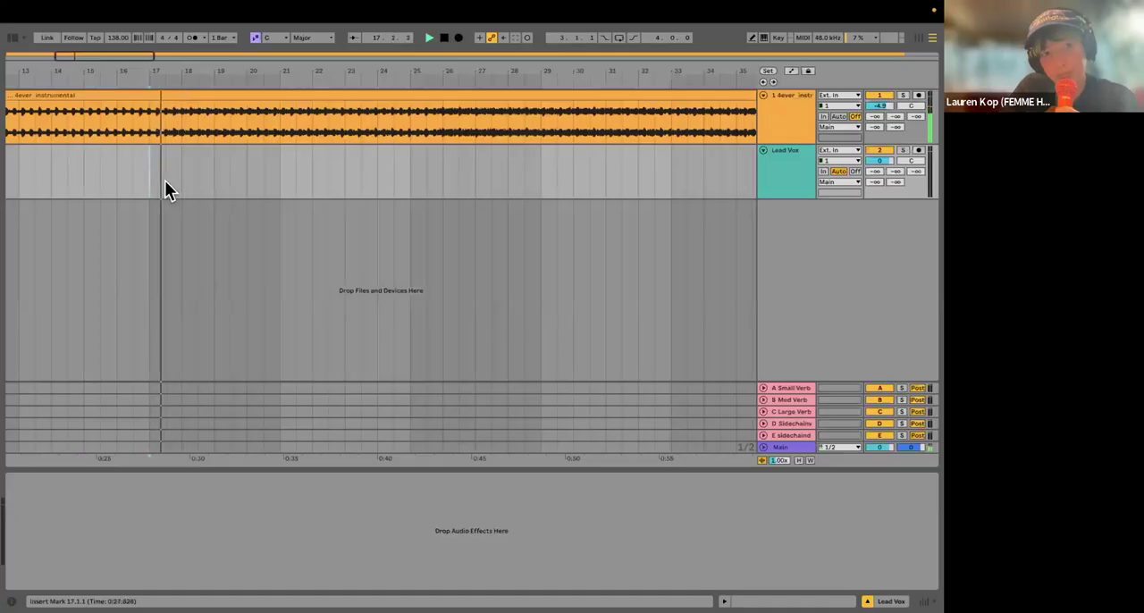
# Step: Add a locator beside the section change and move it to the start of bar 17
pyautogui.rightClick(167, 85)
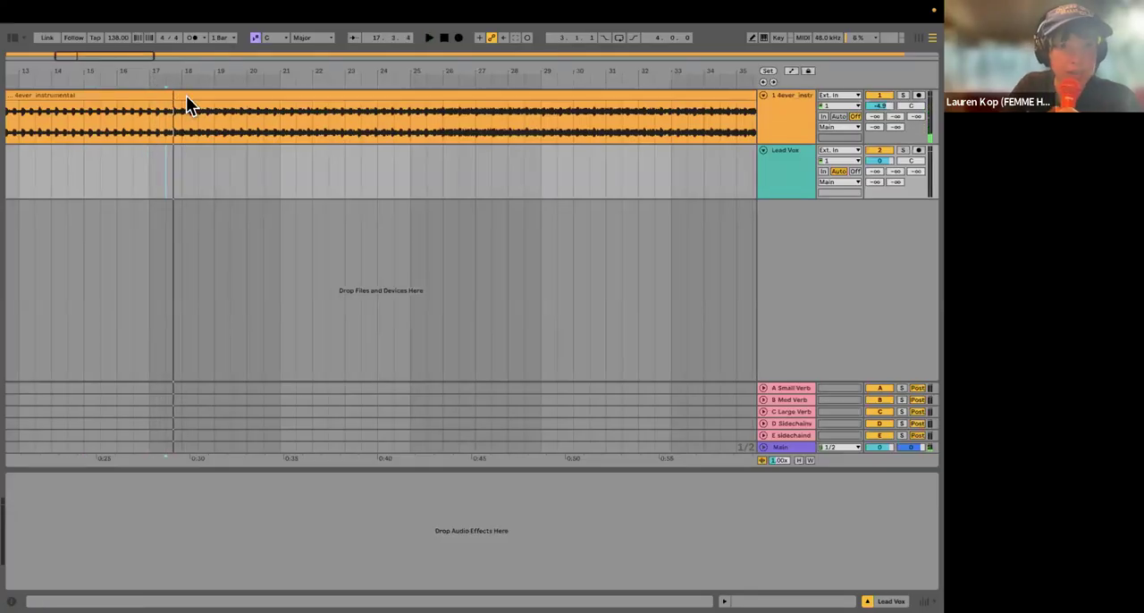
pyautogui.click(192, 113)
pyautogui.press('Return')
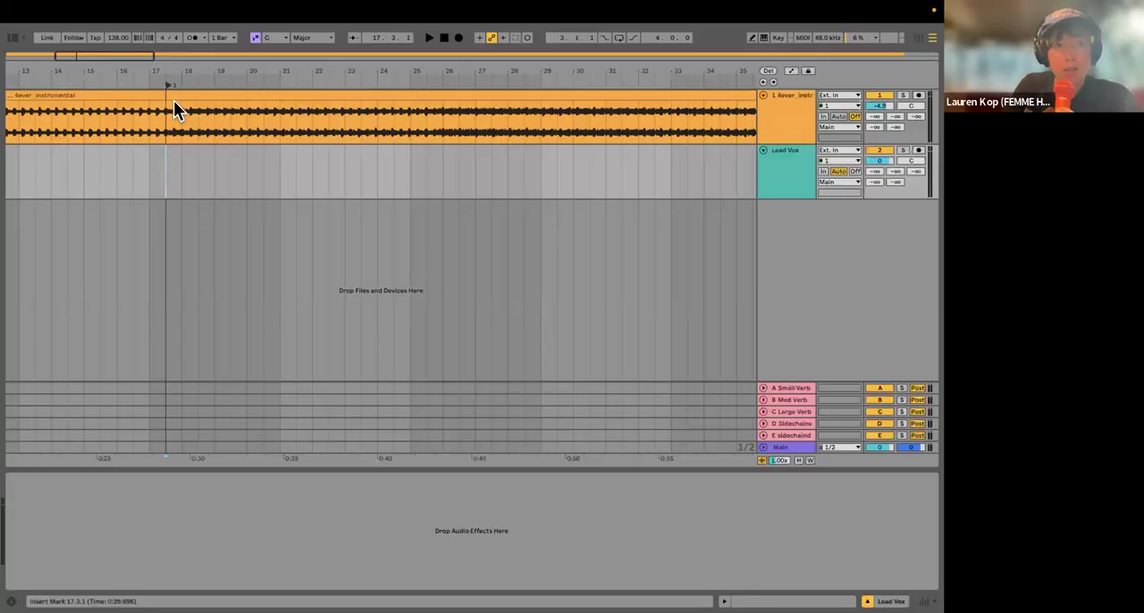
pyautogui.rightClick(168, 80)
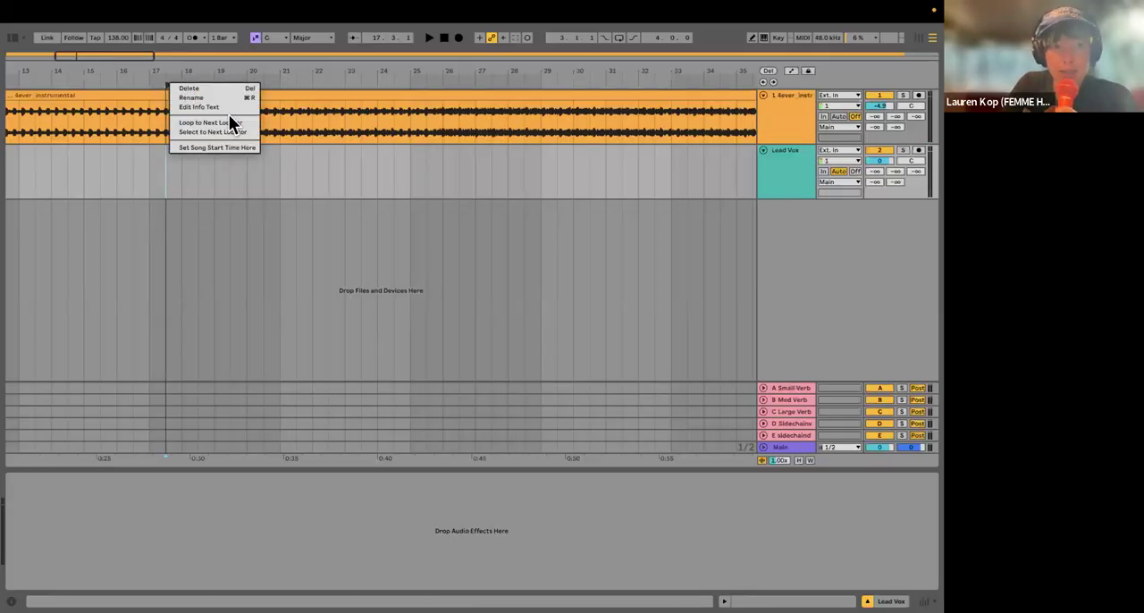
pyautogui.click(118, 80)
pyautogui.rightClick(122, 82)
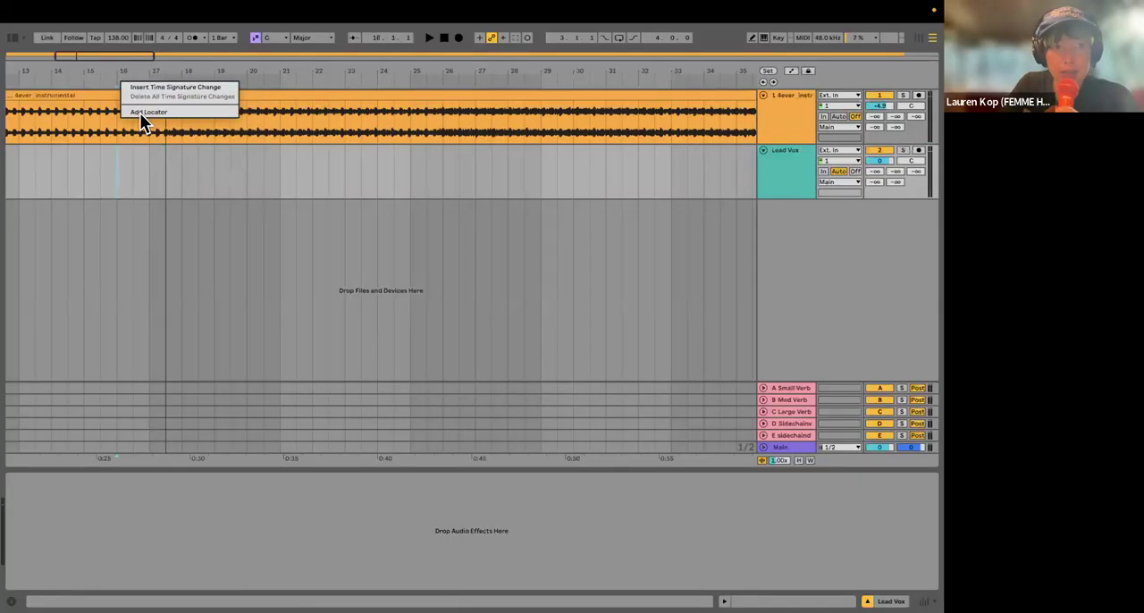
pyautogui.click(174, 112)
pyautogui.moveTo(166, 86); pyautogui.dragTo(149, 85)
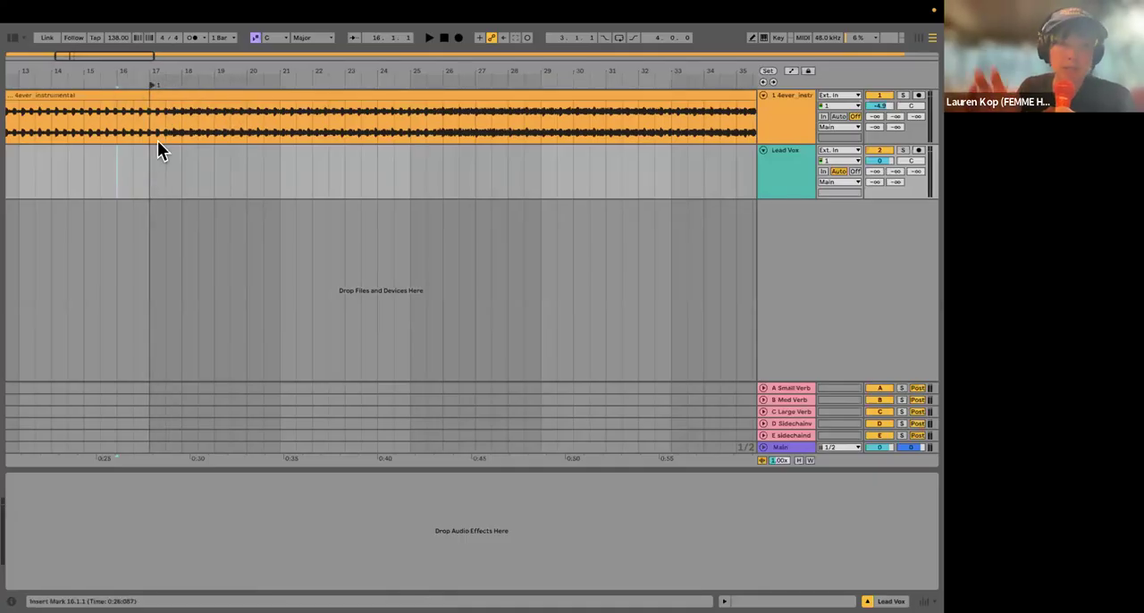
# Step: Arm the Lead Vox track for recording and set its monitoring to Off
pyautogui.scroll(-5, 156, 184)
pyautogui.moveTo(181, 180); pyautogui.dragTo(237, 169)
pyautogui.hscroll(2, 230, 177)
pyautogui.scroll(-3, 228, 181)
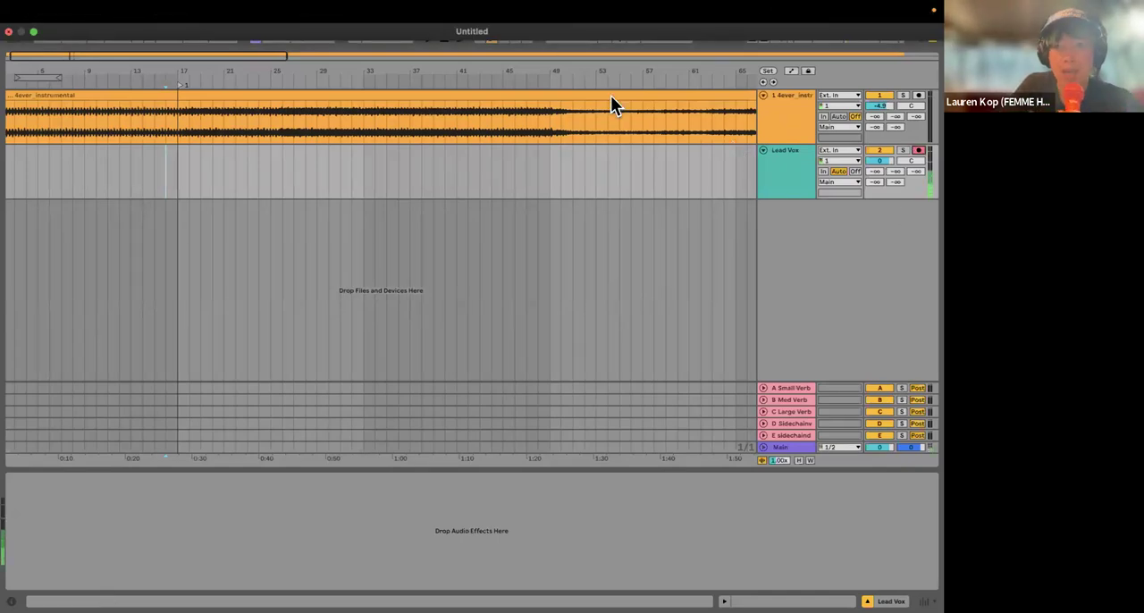
pyautogui.click(854, 168)
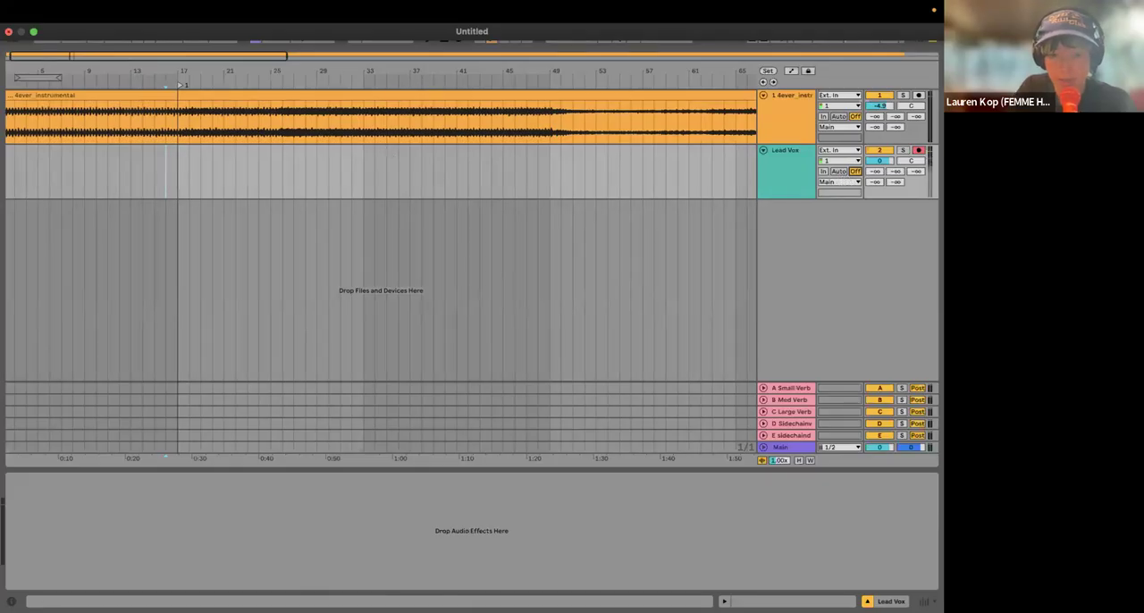
# Step: Switch to the Console app, unmute the TWIN 1 808 channel, and return to Ableton Live
pyautogui.moveTo(234, 594)
pyautogui.click(290, 592)
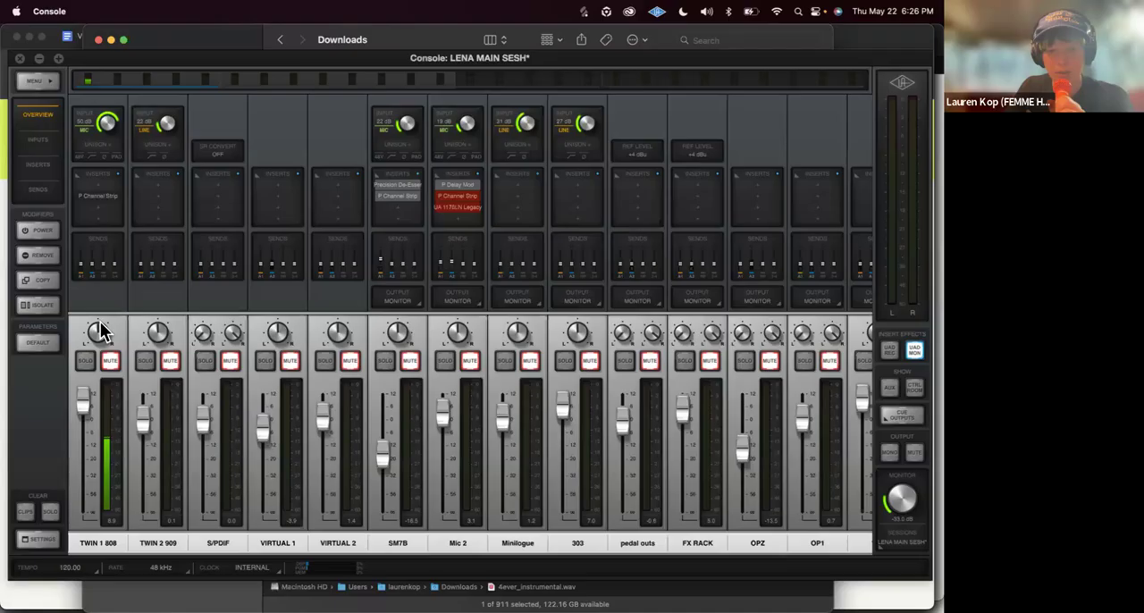
pyautogui.click(114, 363)
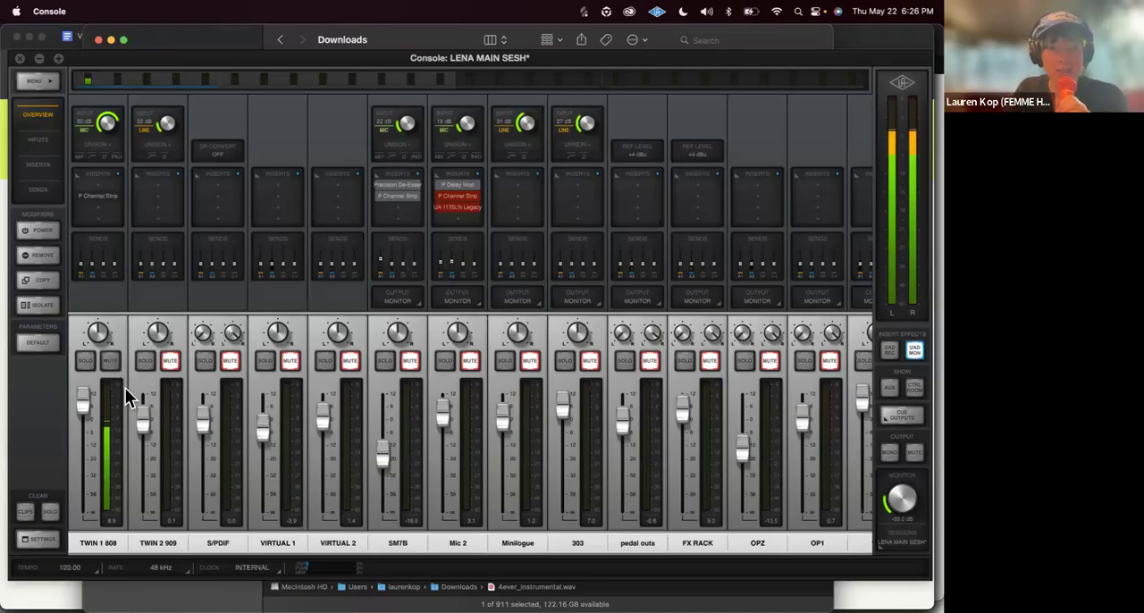
pyautogui.hotkey('ctrl', 'Right')
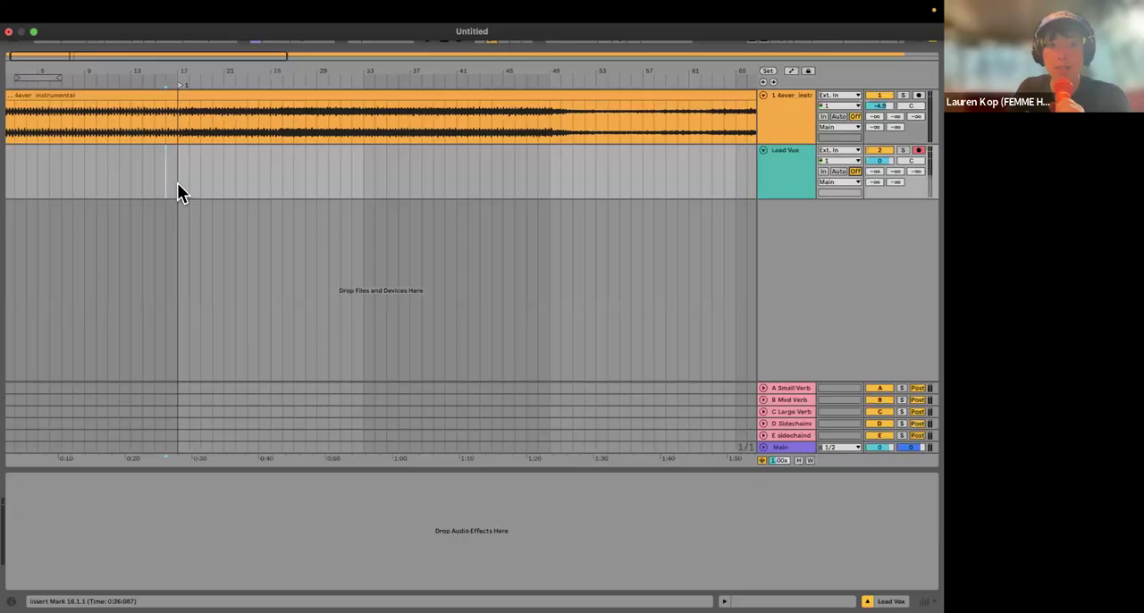
# Step: In the Console app, set the TWIN 1 808 mic input gain to 48 dB and return to Ableton Live
pyautogui.scroll(-5, 185, 206)
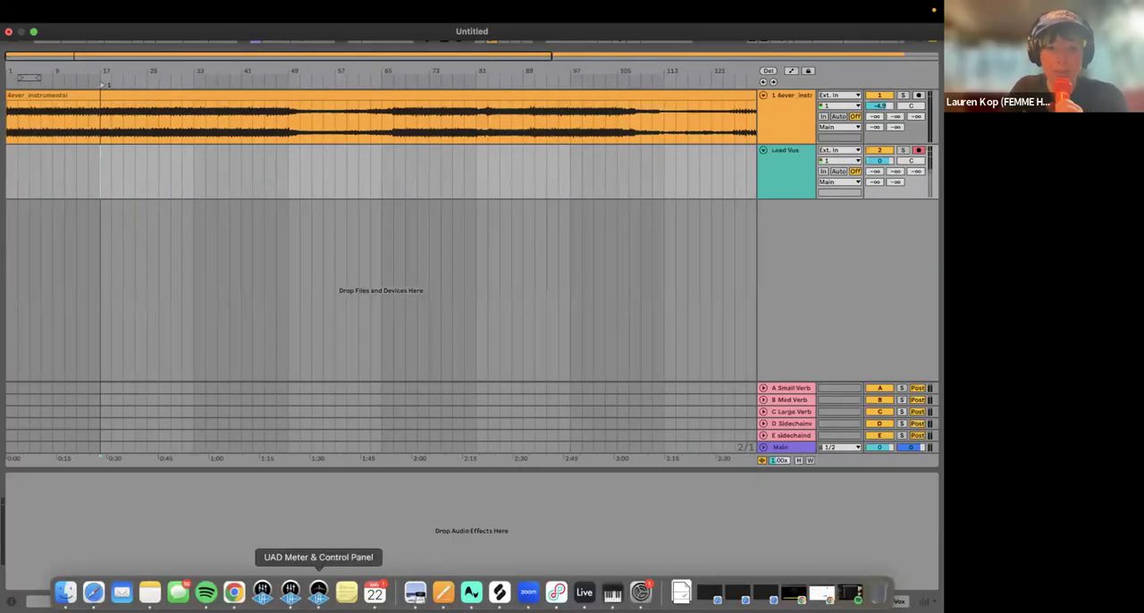
pyautogui.click(291, 592)
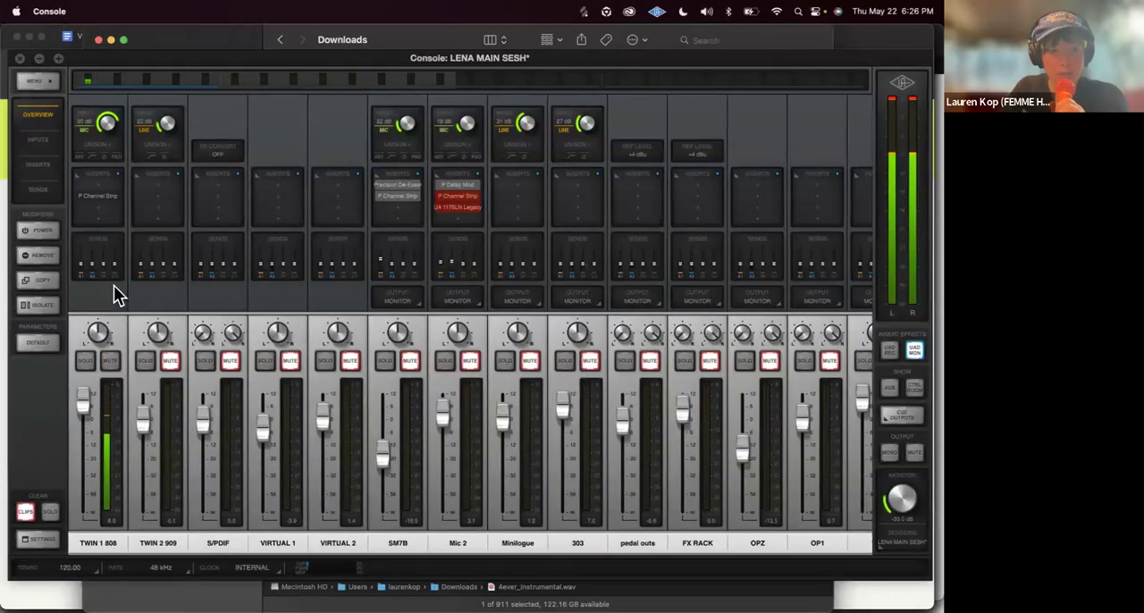
pyautogui.moveTo(106, 120); pyautogui.dragTo(108, 128)
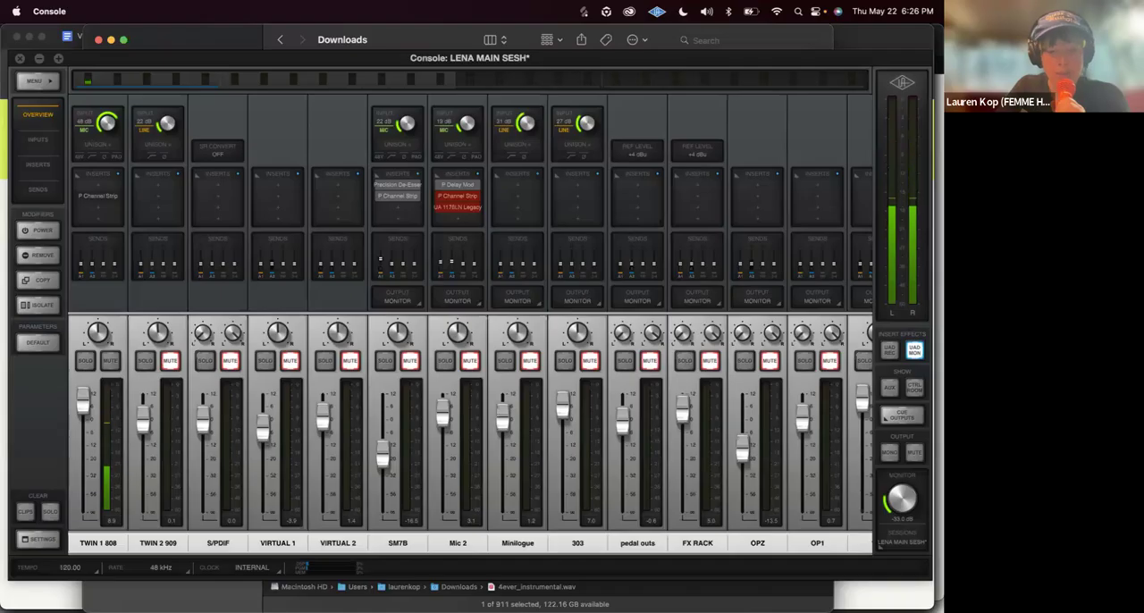
pyautogui.moveTo(375, 610)
pyautogui.click(583, 592)
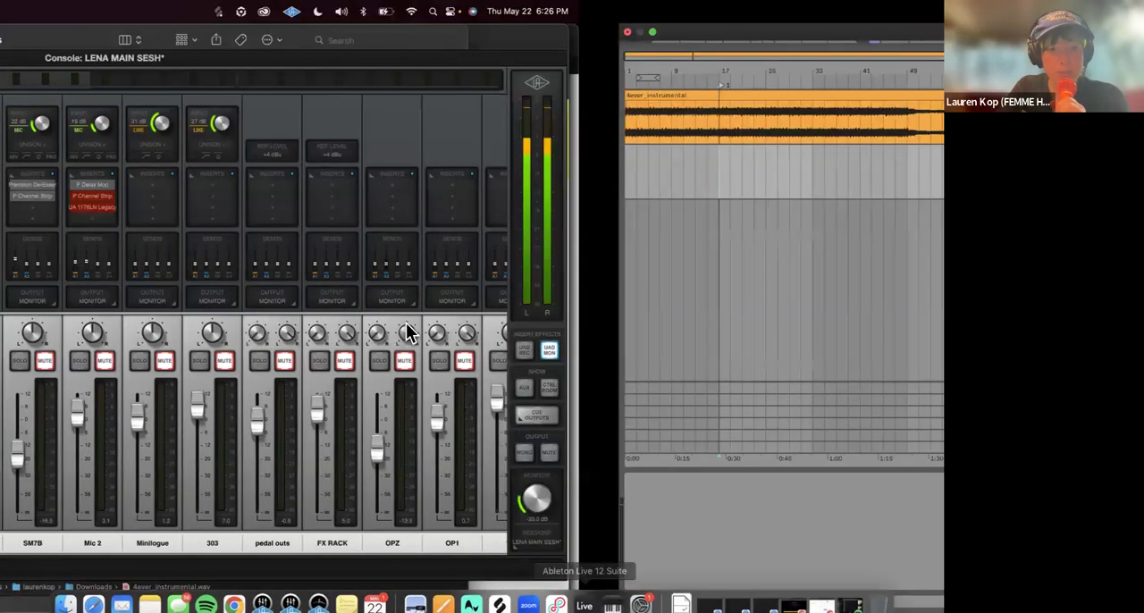
# Step: Show and enlarge the mixer to check the Lead Vox input level, and return to the full arrangement
pyautogui.press('super+alt+m')
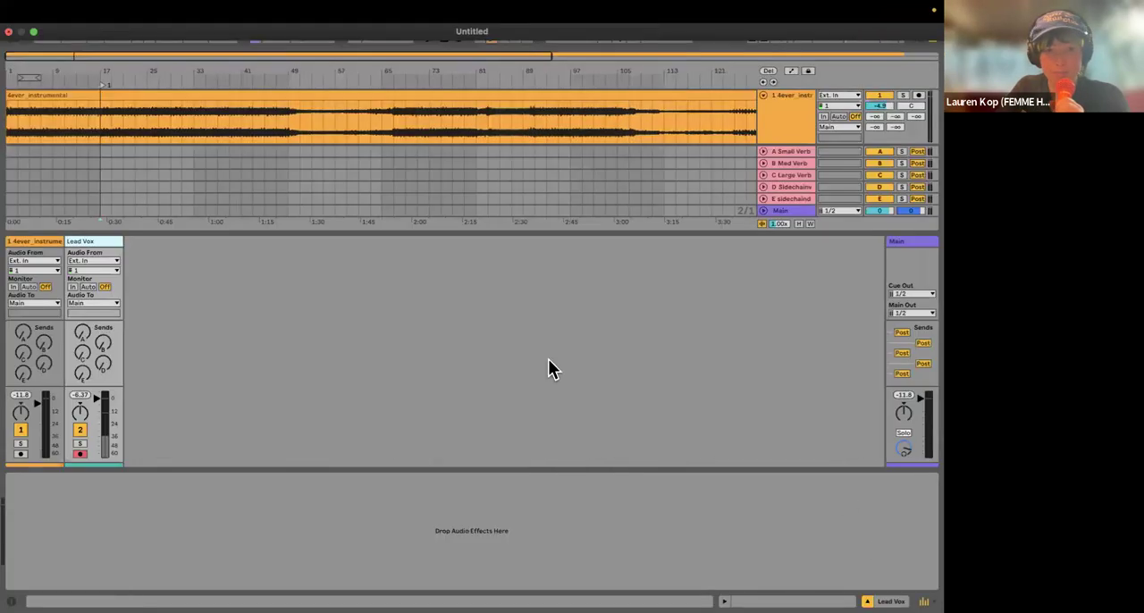
pyautogui.moveTo(107, 354); pyautogui.dragTo(149, 233)
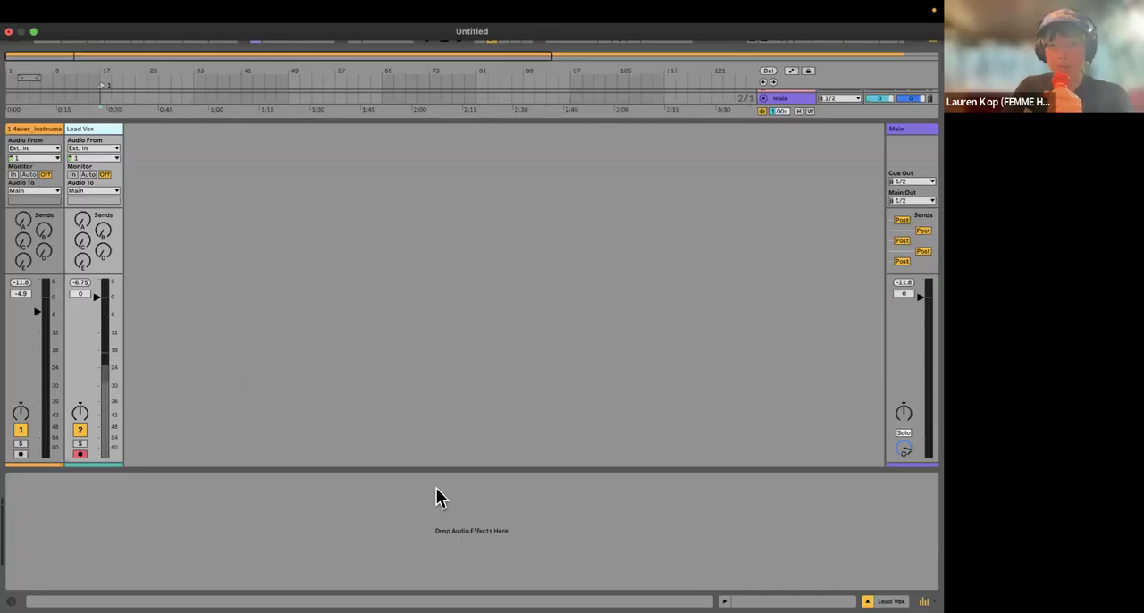
pyautogui.press('Tab')
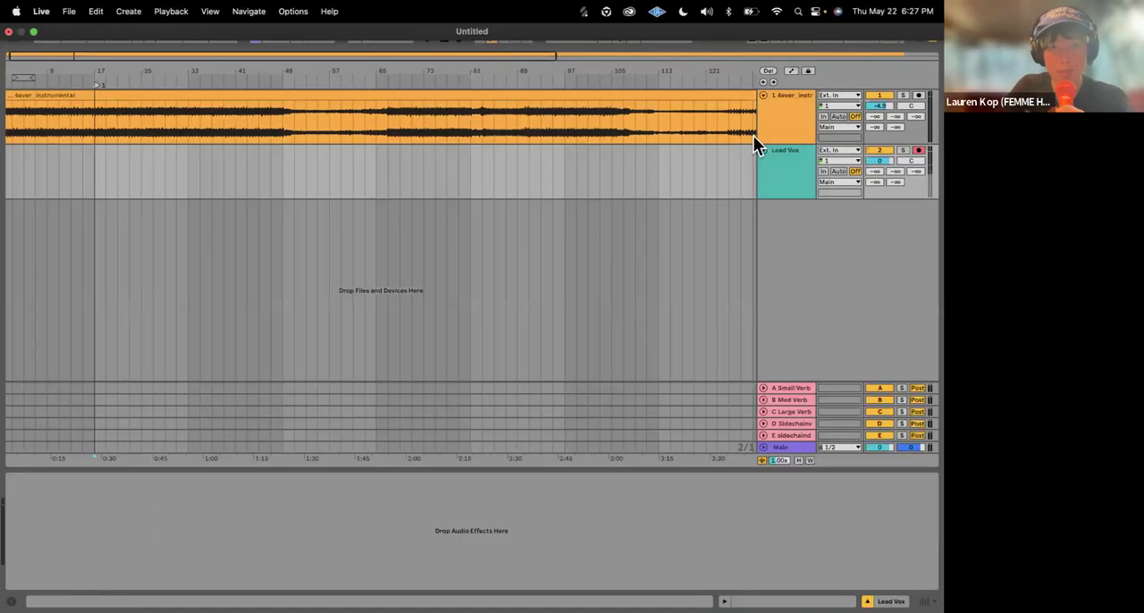
# Step: Play the instrumental from bar 17 and set its track volume to -0.7 dB
pyautogui.click(483, 172)
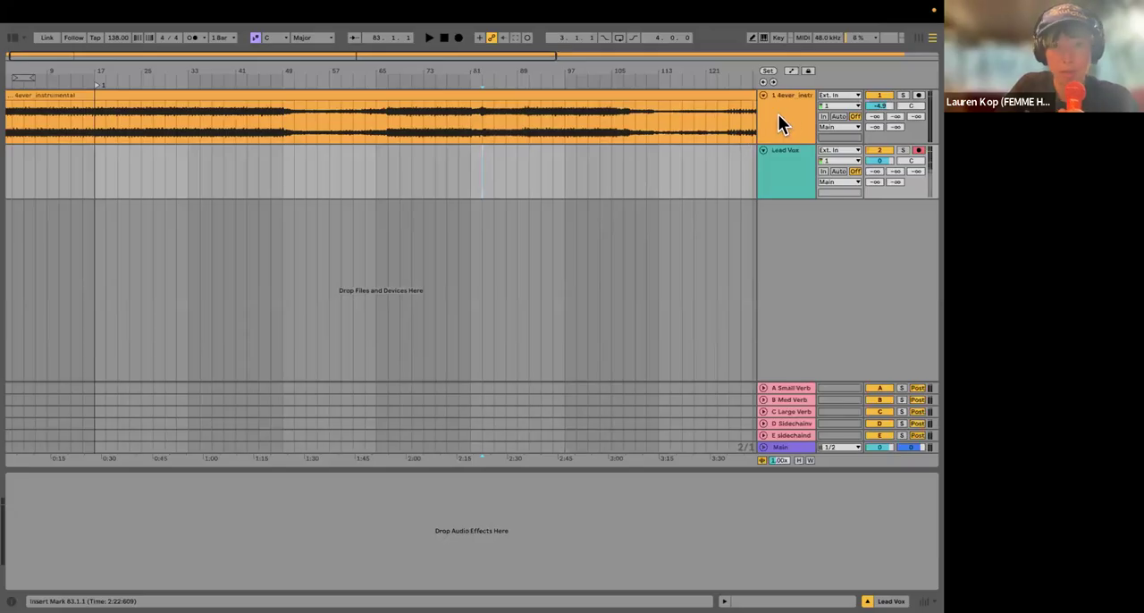
pyautogui.hscroll(-1, 99, 186)
pyautogui.click(100, 186)
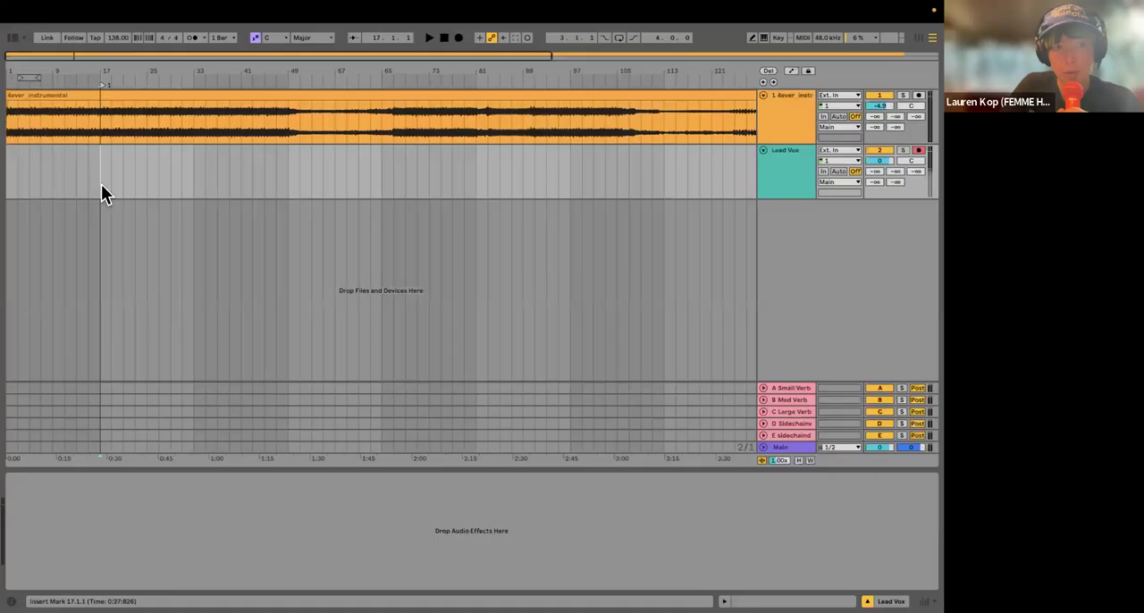
pyautogui.press('space')
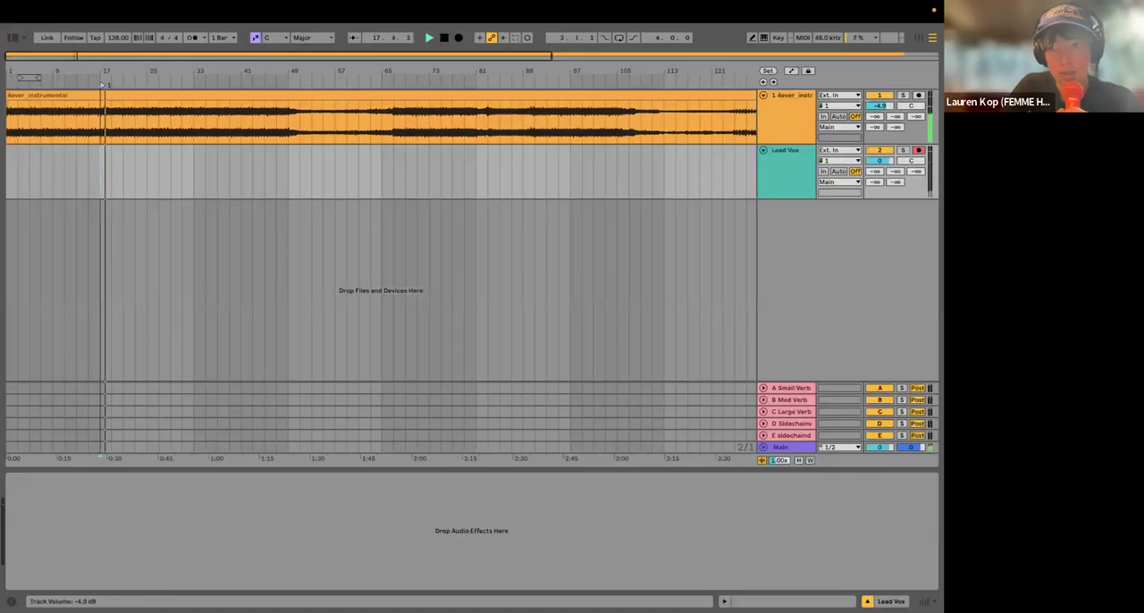
# Step: Set the arrangement to a fixed 1 Bar grid and stop playback
pyautogui.rightClick(229, 291)
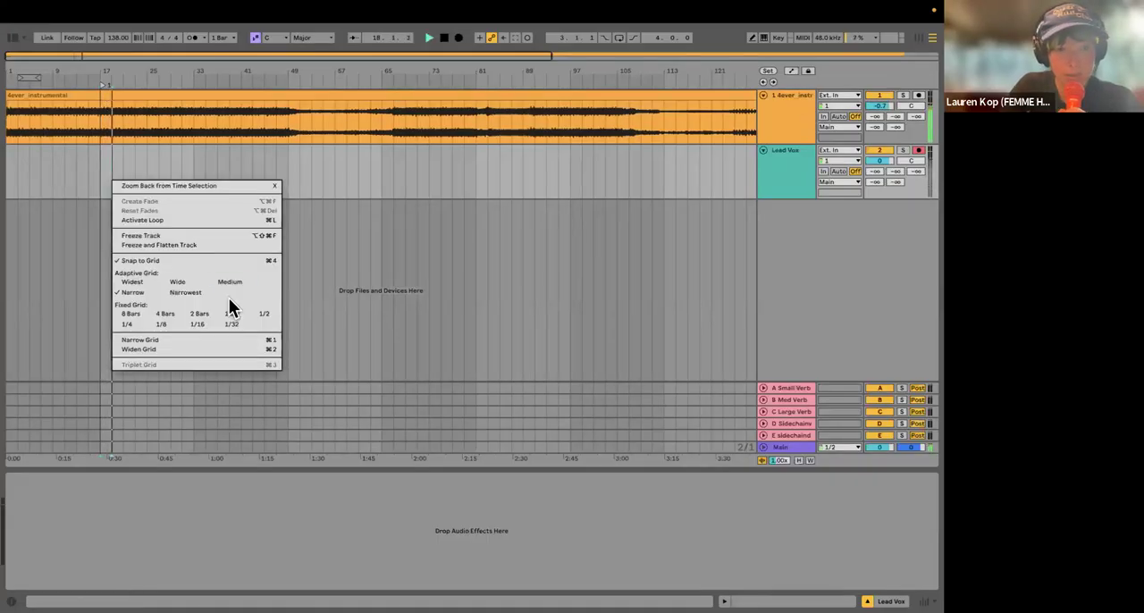
pyautogui.click(231, 314)
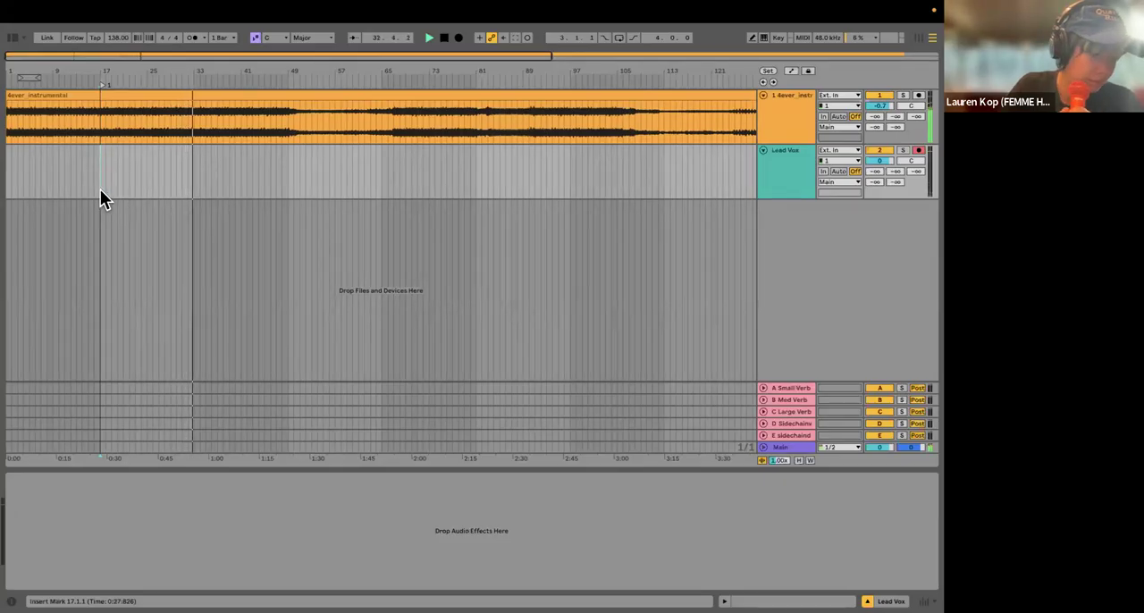
pyautogui.click(241, 90)
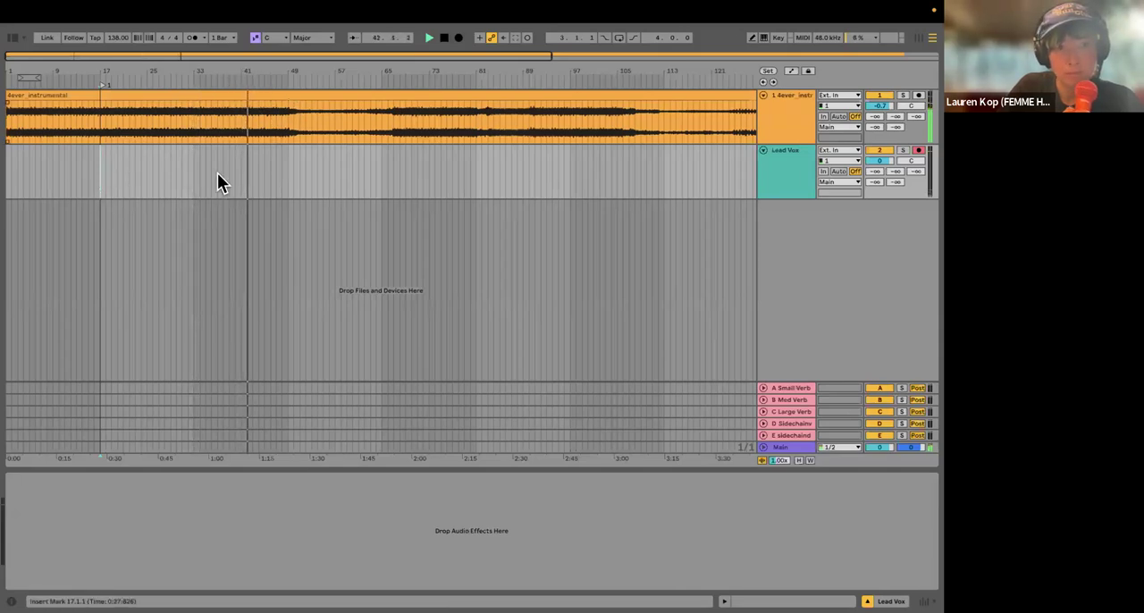
pyautogui.scroll(2, 218, 182)
pyautogui.scroll(-3, 219, 181)
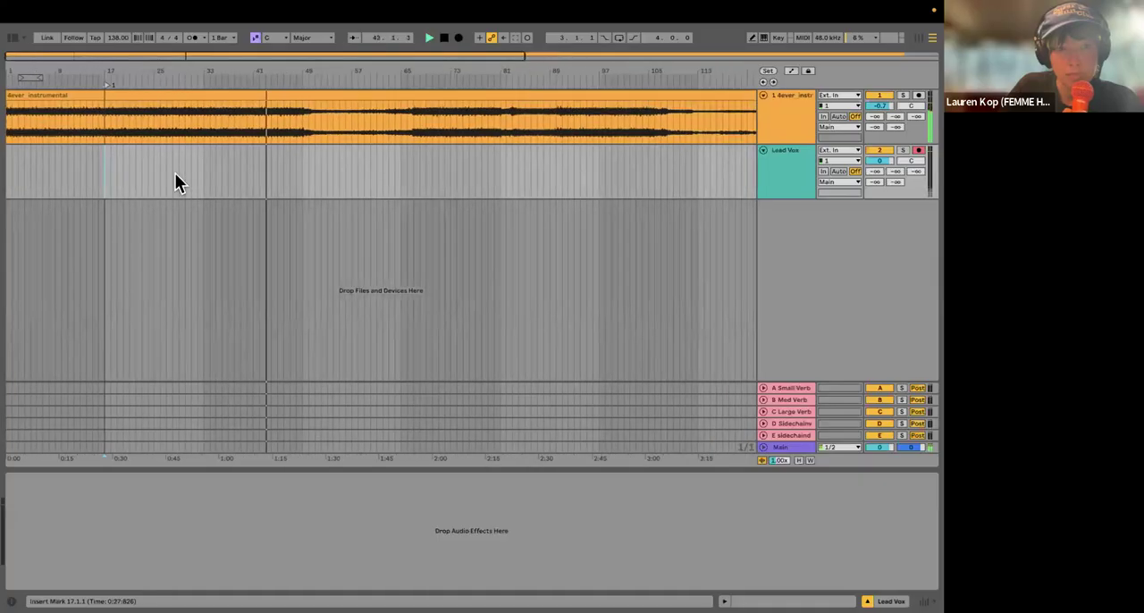
pyautogui.press('space')
# Step: Select bar 17 to bar 33 on the Lead Vox track and loop that 16-bar range
pyautogui.rightClick(105, 188)
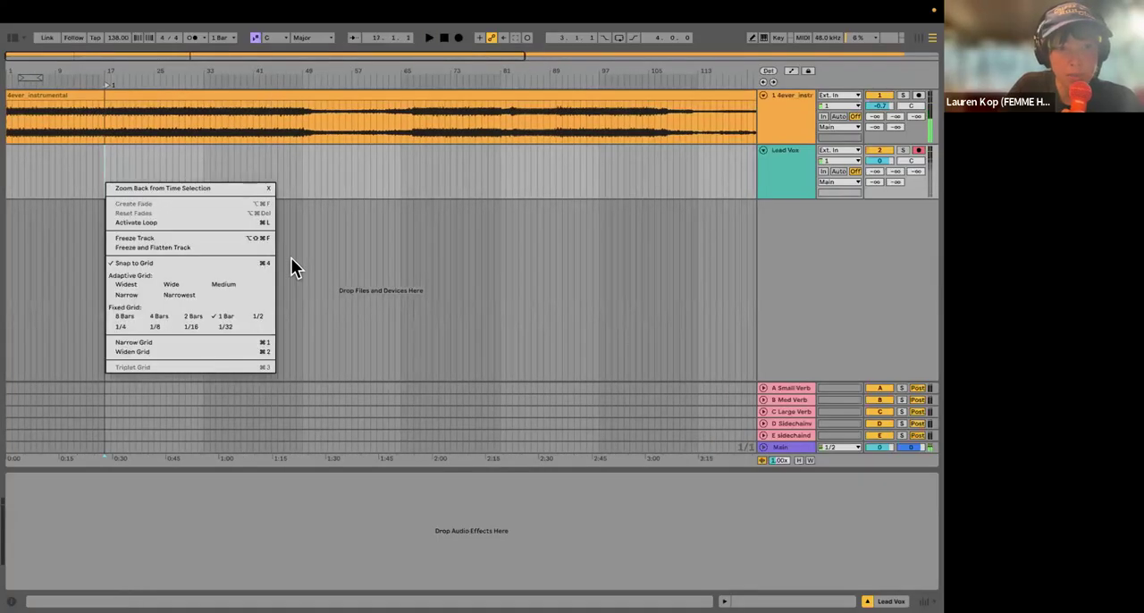
pyautogui.click(104, 192)
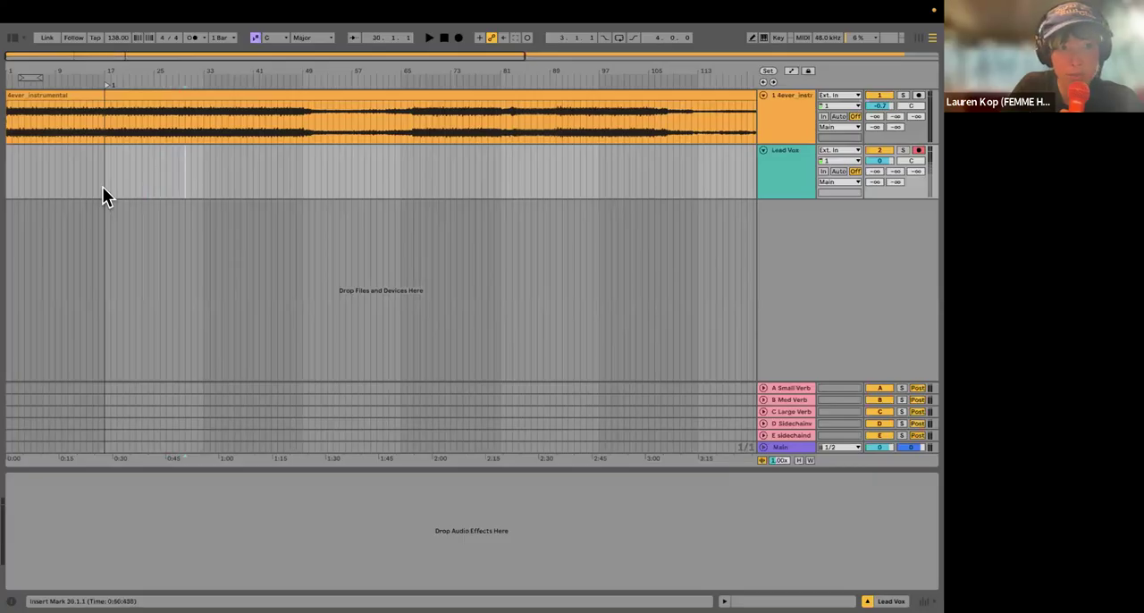
pyautogui.moveTo(104, 197); pyautogui.dragTo(204, 197)
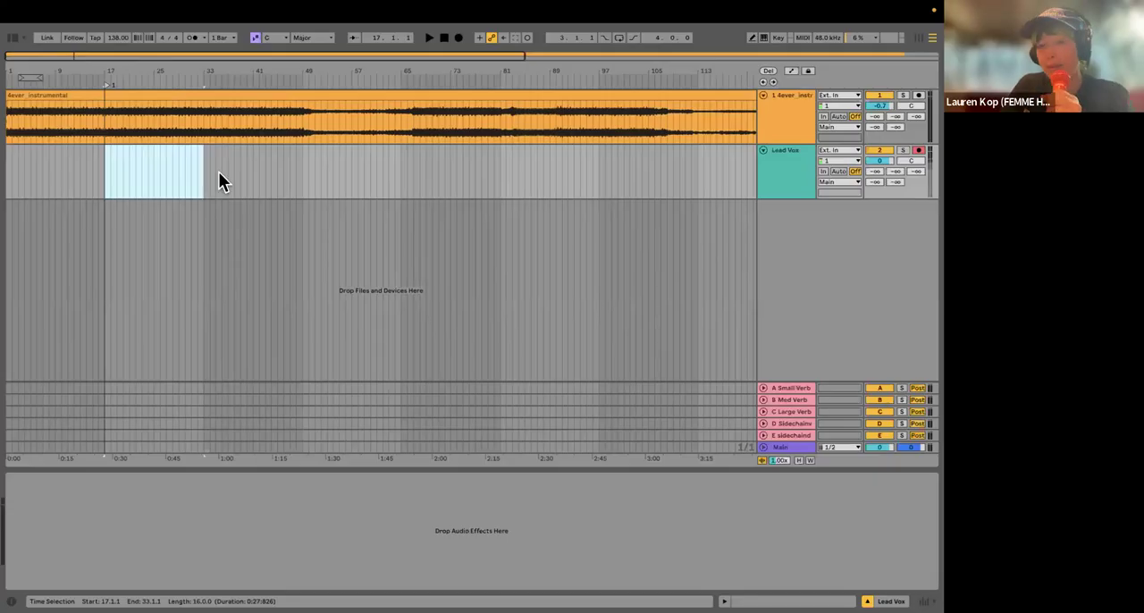
pyautogui.hotkey('ctrl', 'l')
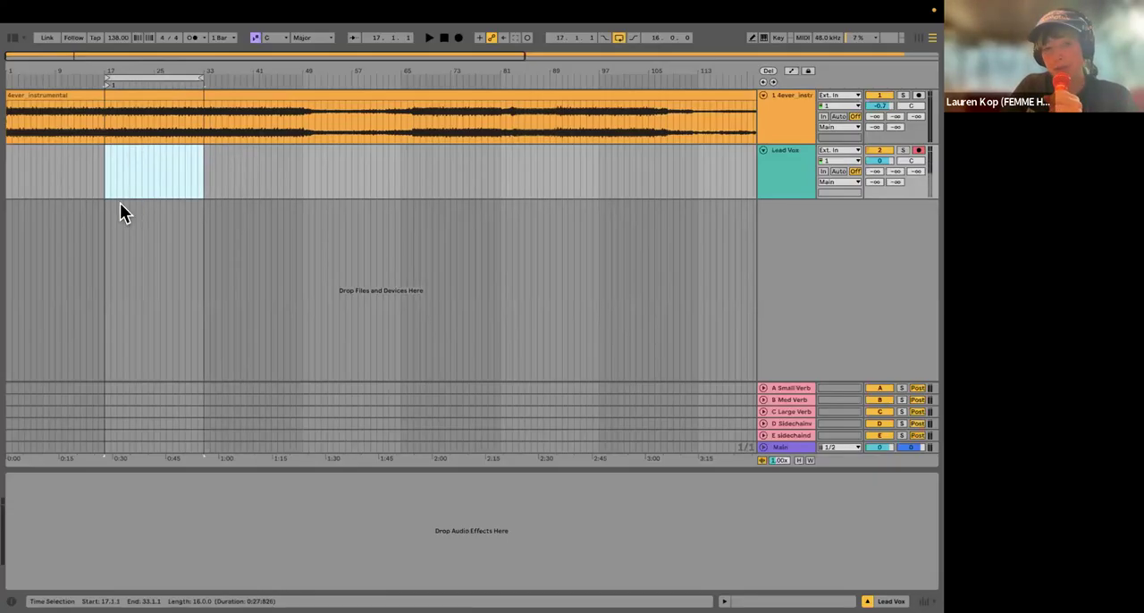
pyautogui.scroll(5, 120, 203)
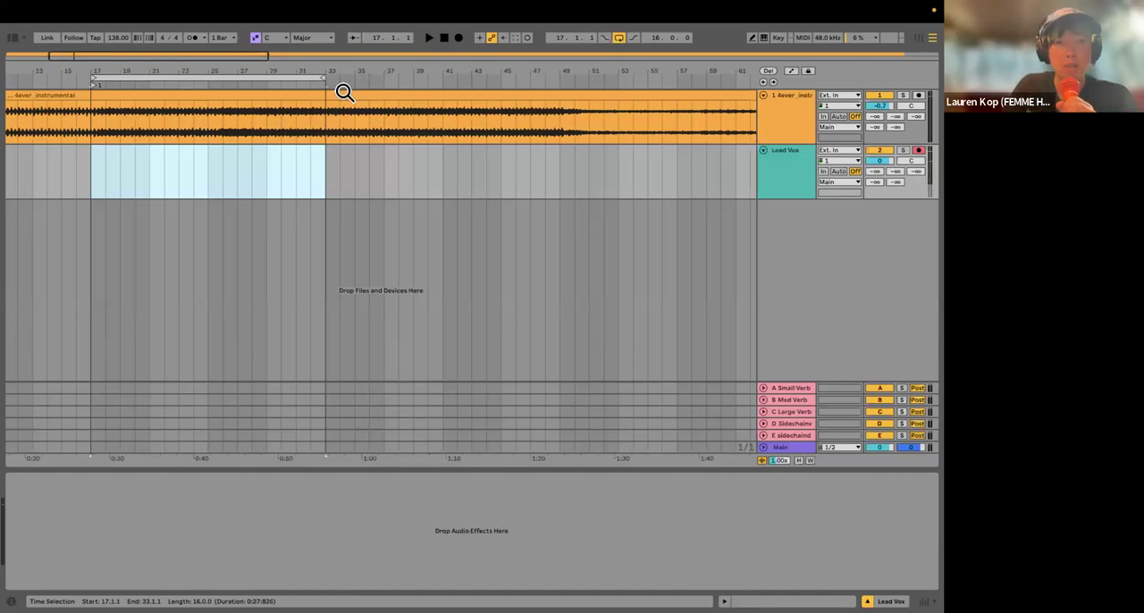
pyautogui.click(456, 38)
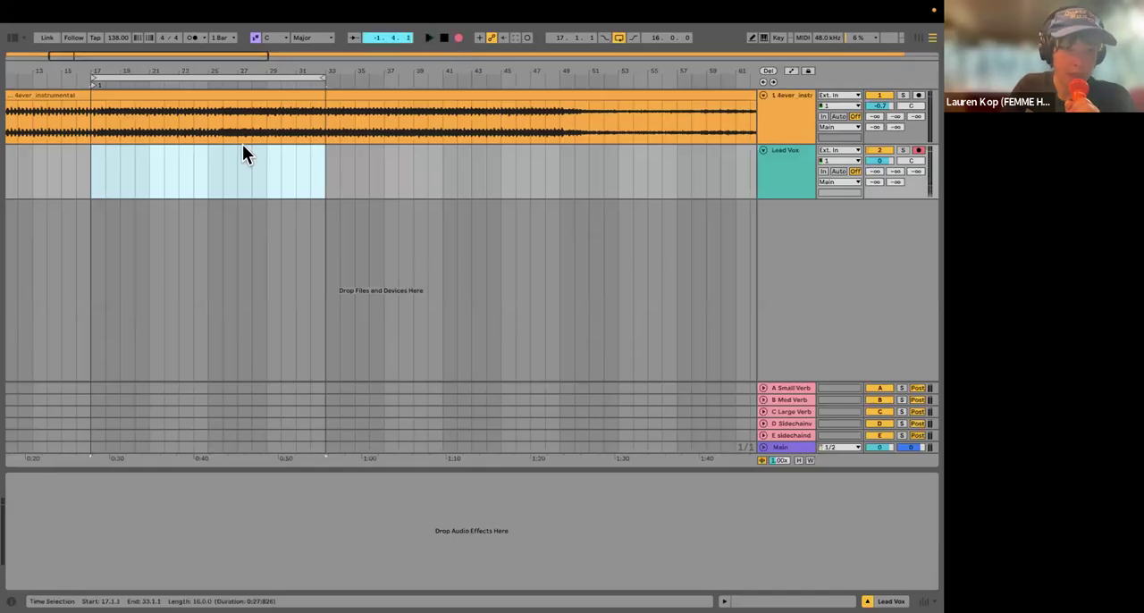
pyautogui.press('space')
pyautogui.press('super+z')
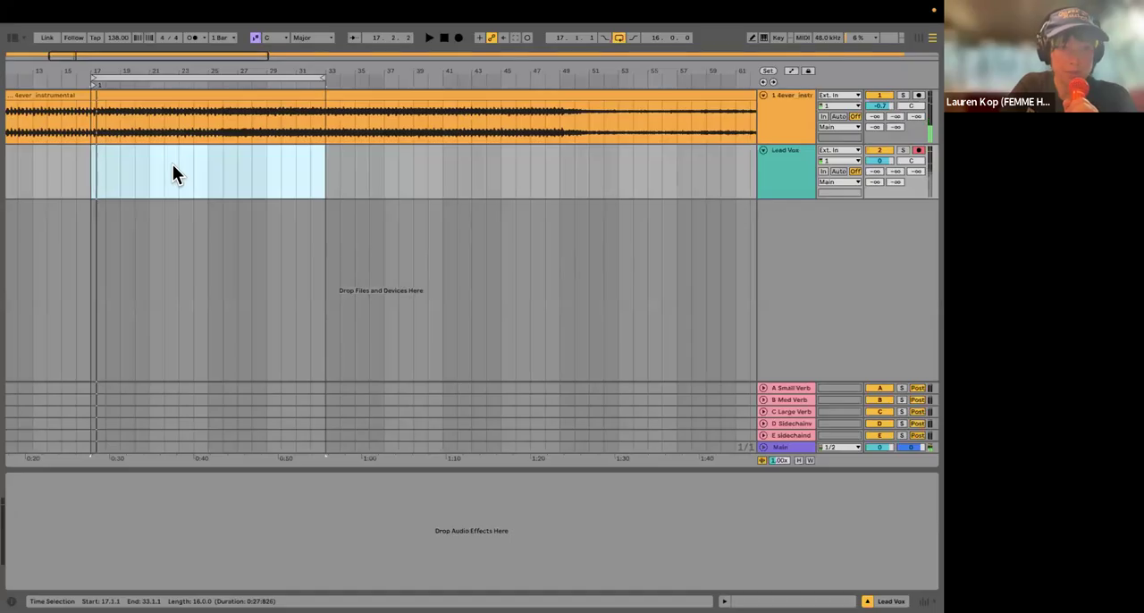
# Step: Play the instrumental from bar 14 and shift the 16-bar loop so it starts at bar 18
pyautogui.hscroll(-5, 173, 165)
pyautogui.click(168, 164)
pyautogui.press('space')
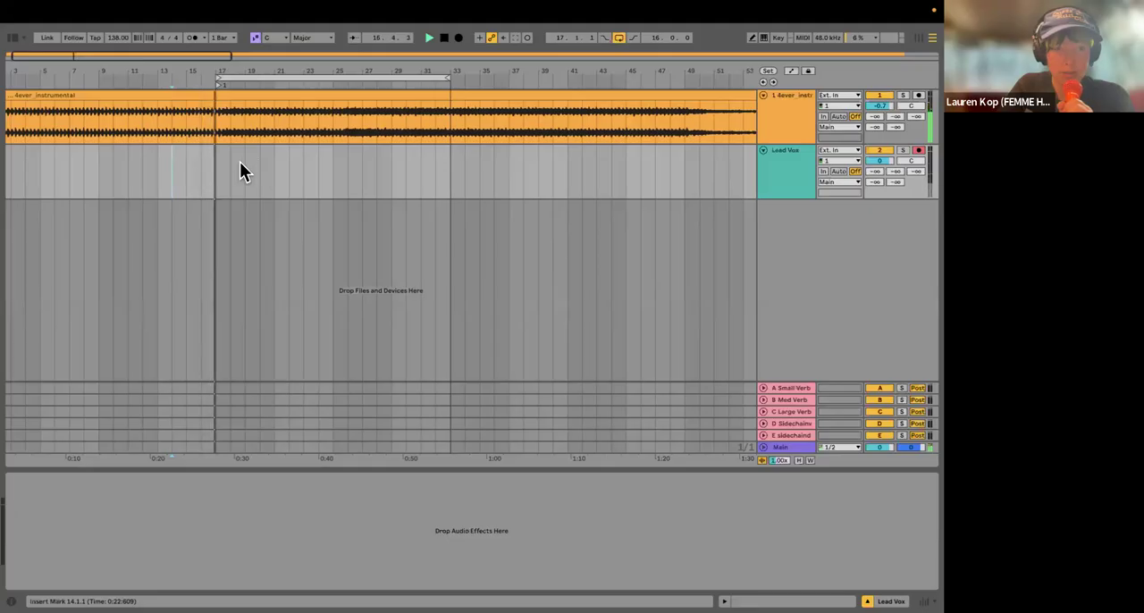
pyautogui.scroll(3, 245, 141)
pyautogui.click(251, 78)
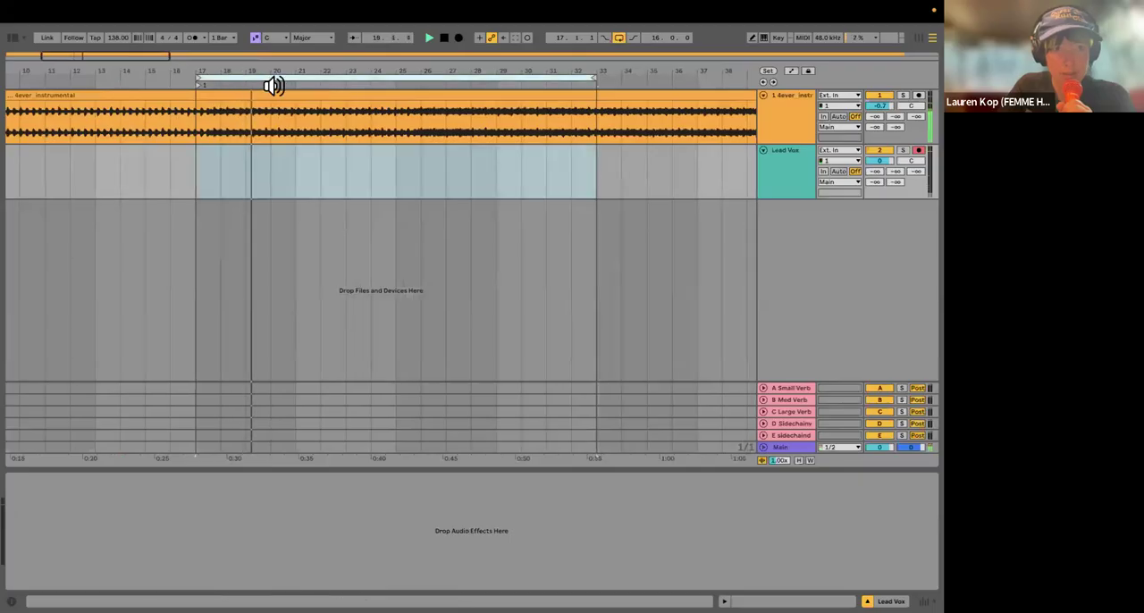
pyautogui.press('Right')
pyautogui.click(216, 163)
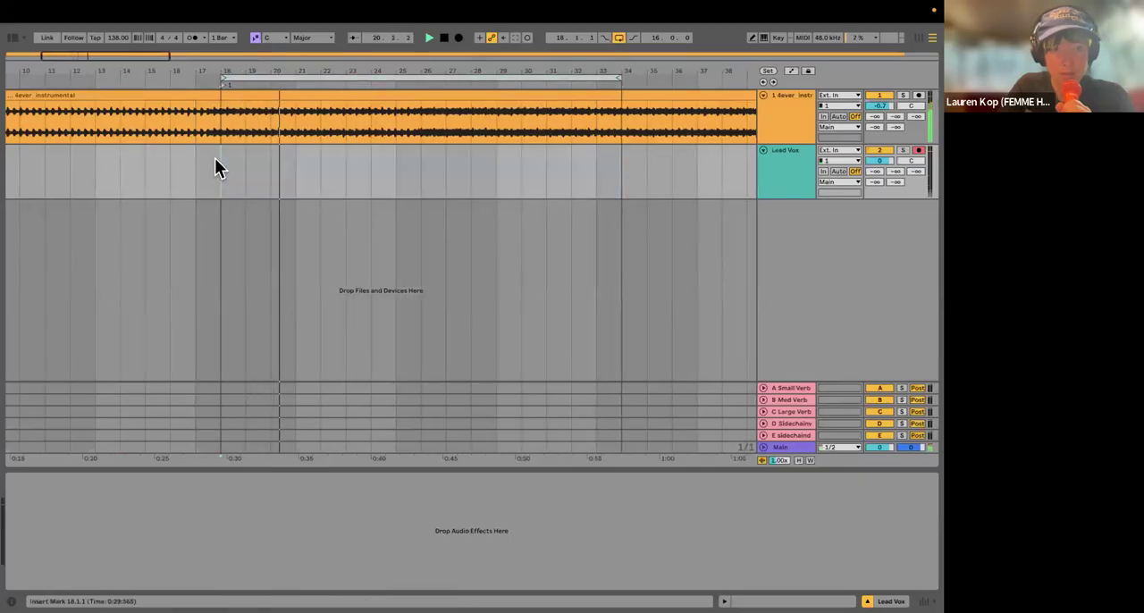
# Step: Extend the end of the loop to bar 35 for a 17-bar range and stop playback
pyautogui.scroll(-4, 227, 161)
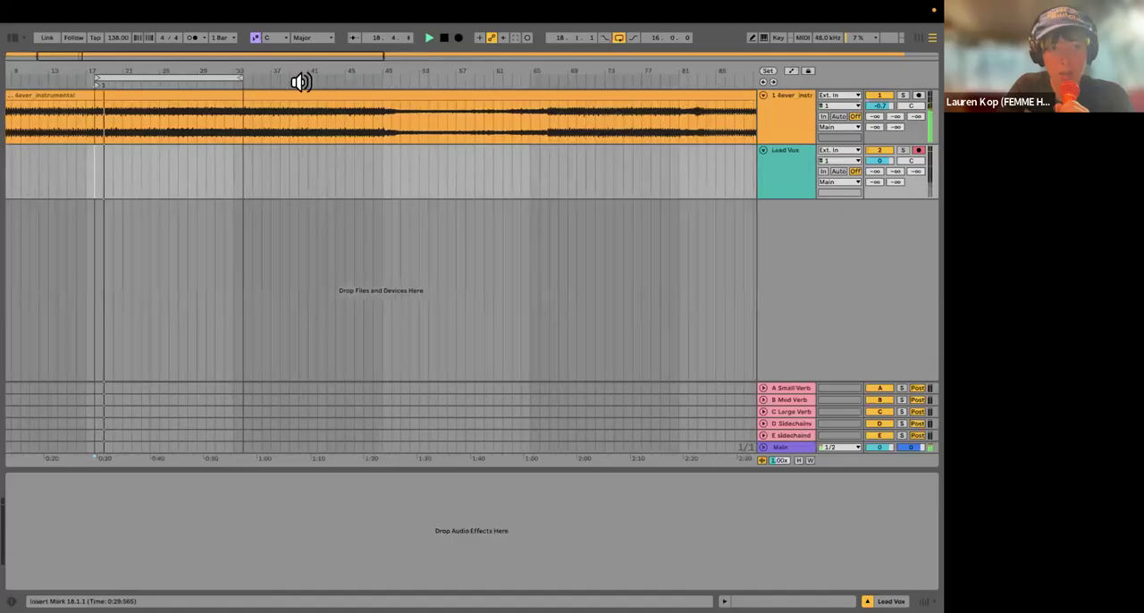
pyautogui.scroll(4, 301, 82)
pyautogui.moveTo(279, 78); pyautogui.dragTo(304, 79)
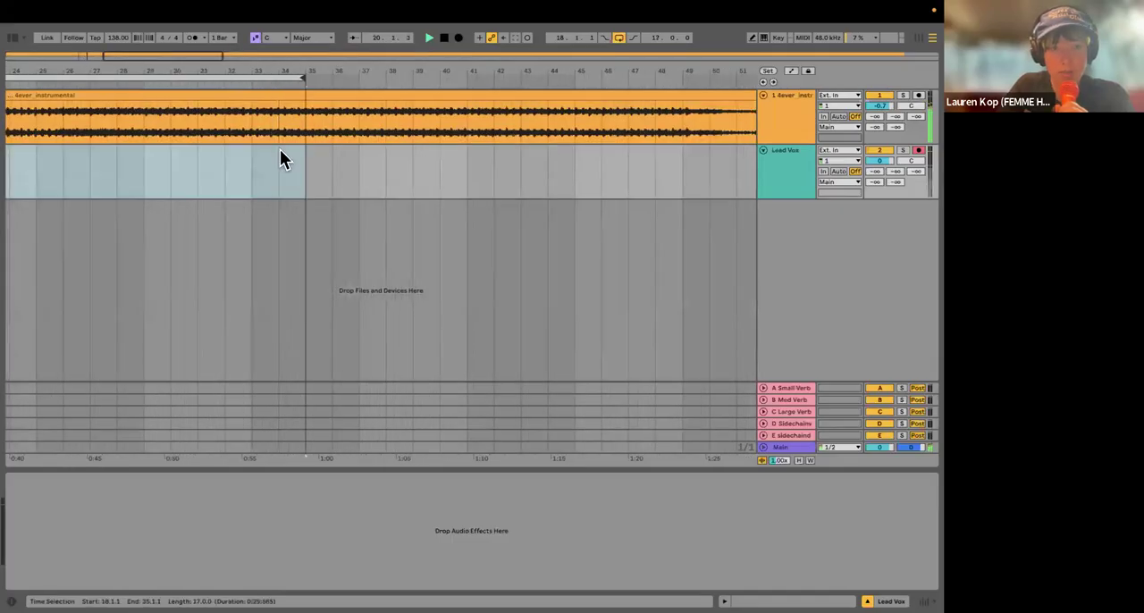
pyautogui.scroll(-5, 279, 159)
pyautogui.click(264, 184)
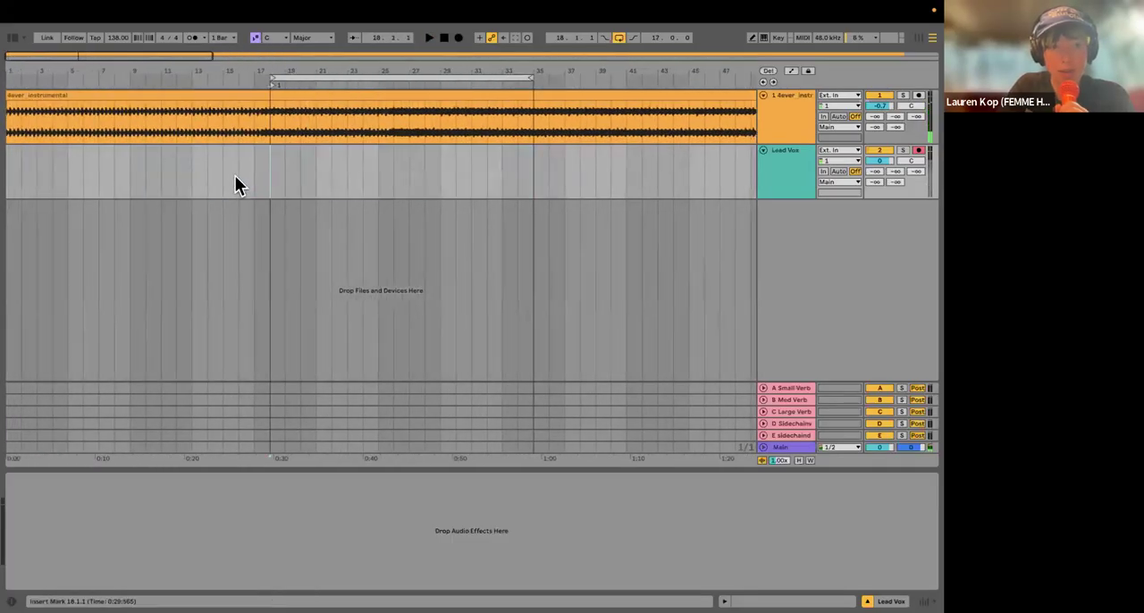
# Step: Try recording Lead Vox from bar 15 with punch-in and punch-out turned on, and undo the take
pyautogui.click(227, 185)
pyautogui.hscroll(2, 178, 179)
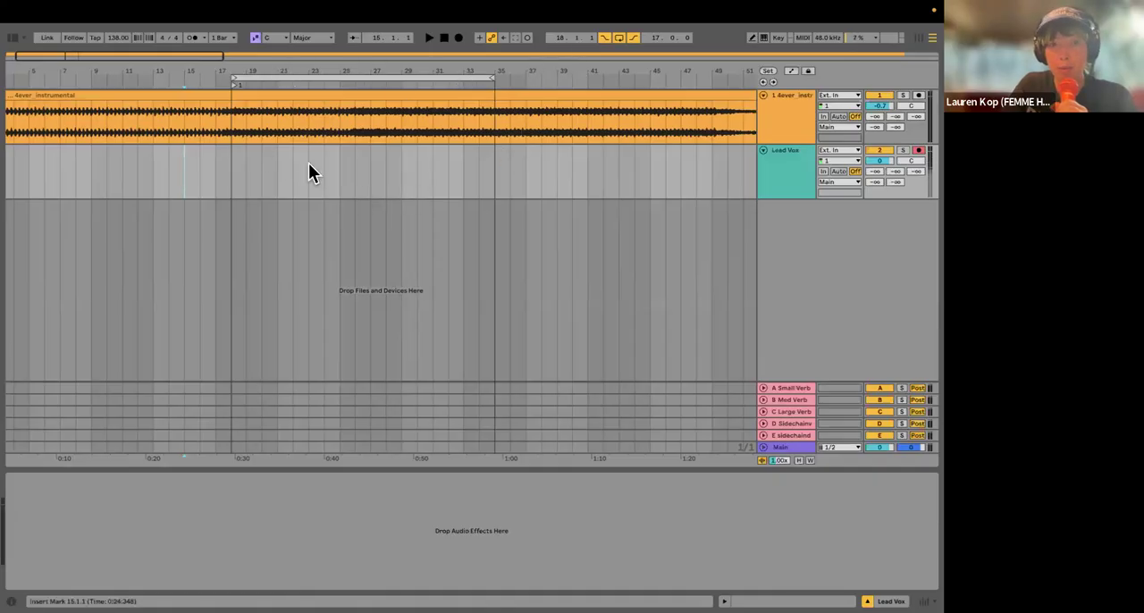
pyautogui.click(457, 37)
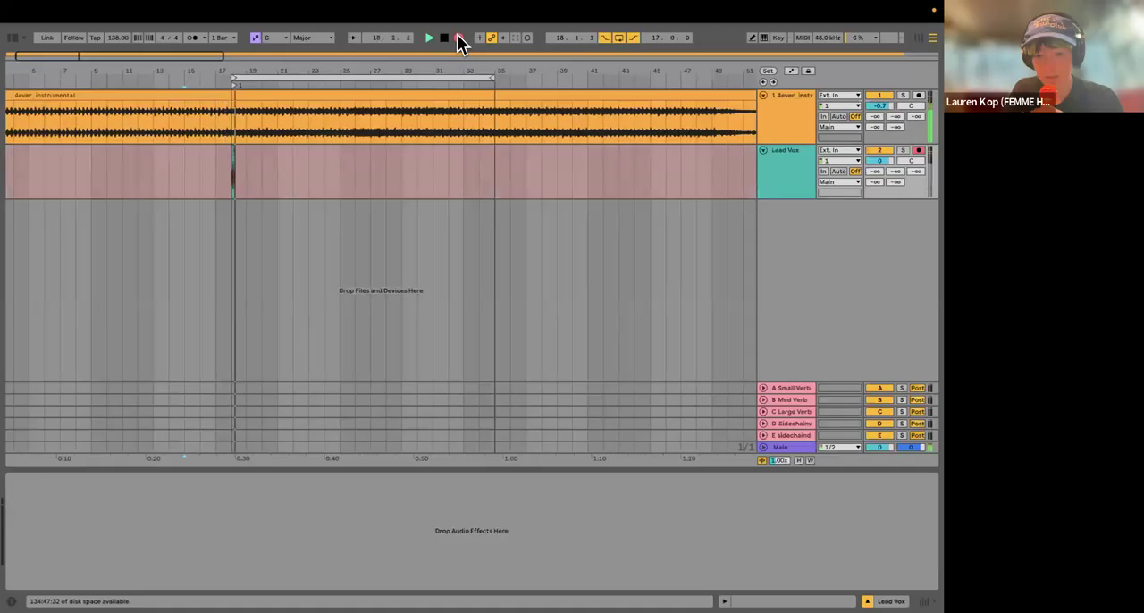
pyautogui.press('space')
pyautogui.scroll(3, 257, 197)
pyautogui.hotkey('ctrl', 'z')
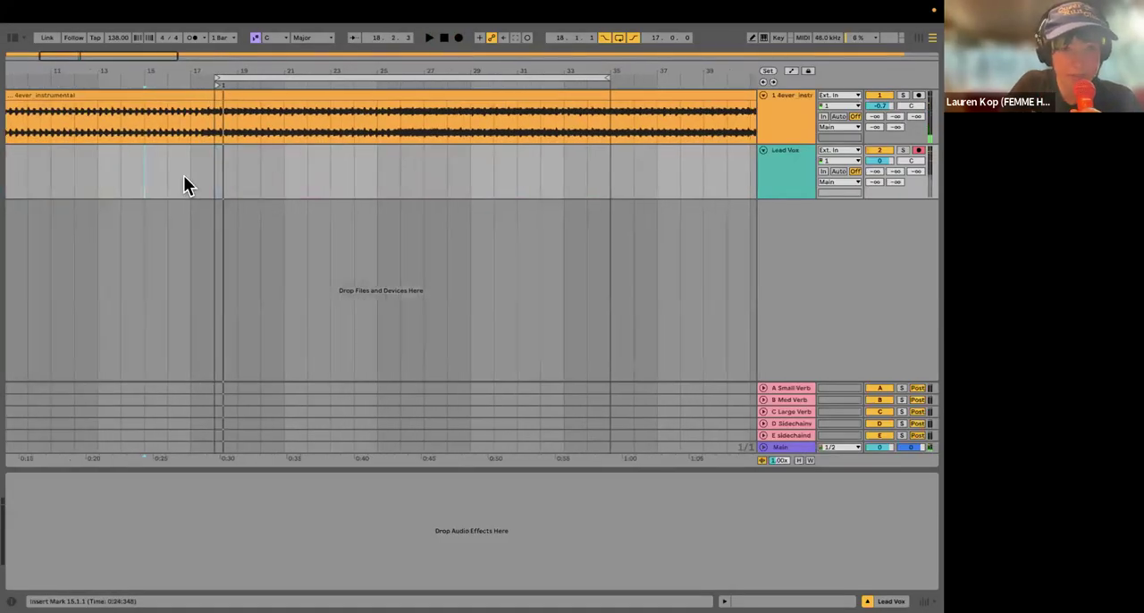
# Step: Play the instrumental from bar 17, stop it, and set the arrangement to a fixed 1/16 grid
pyautogui.click(195, 202)
pyautogui.press('space')
pyautogui.scroll(3, 195, 202)
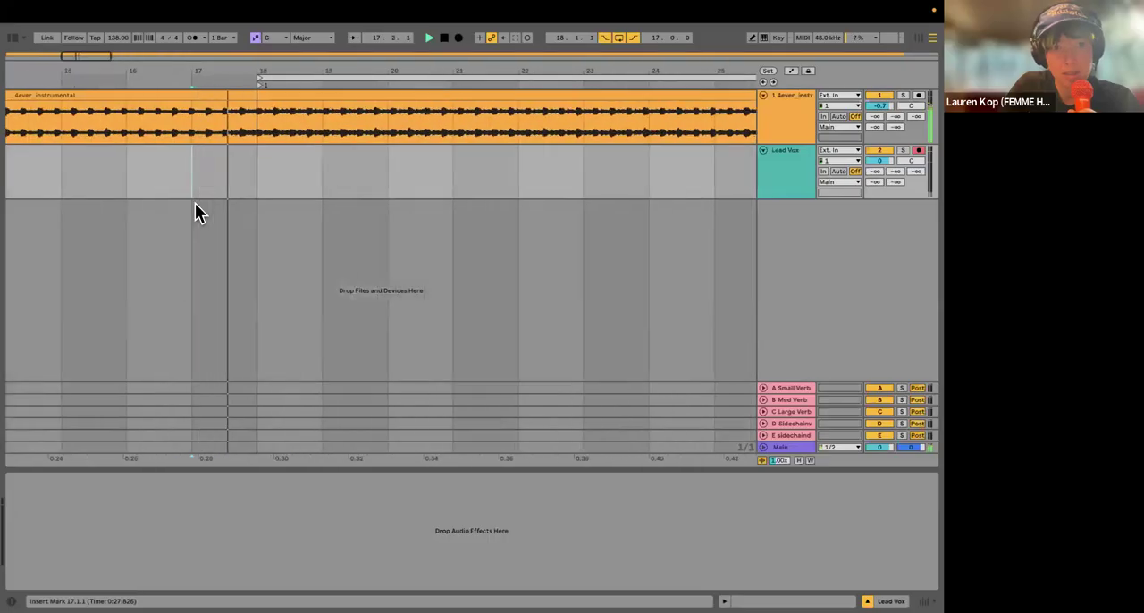
pyautogui.rightClick(210, 199)
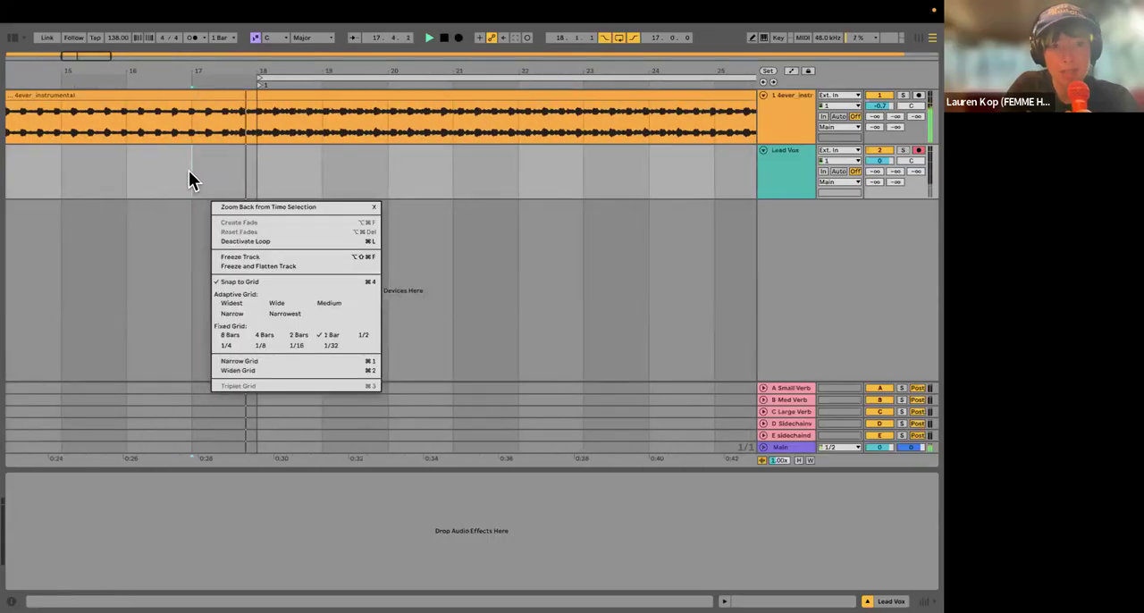
pyautogui.click(189, 170)
pyautogui.press('space')
pyautogui.rightClick(188, 170)
pyautogui.click(275, 317)
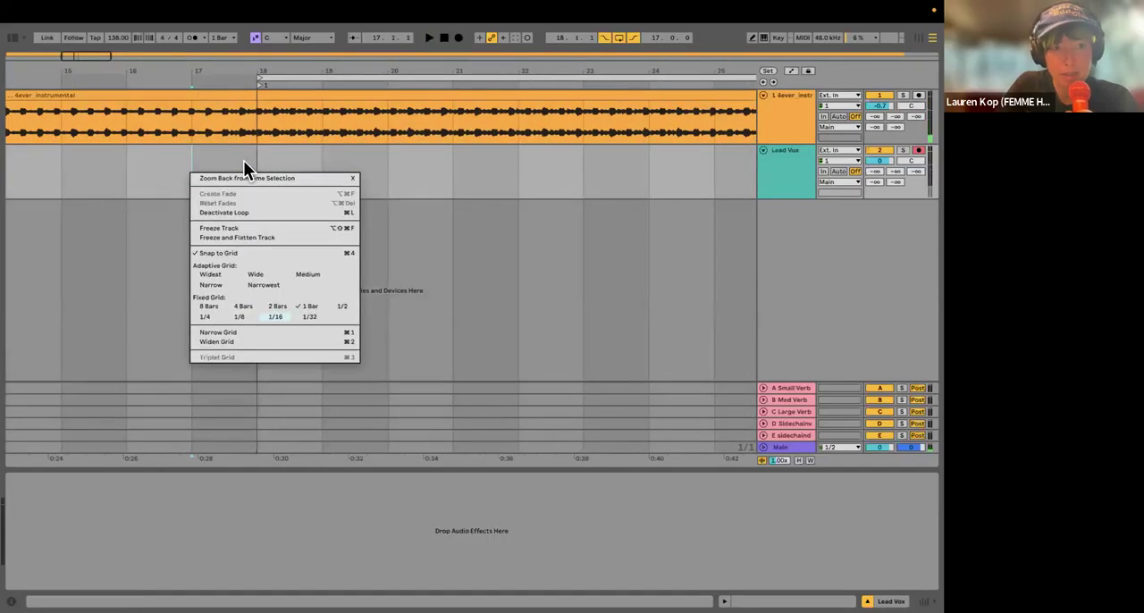
pyautogui.click(225, 191)
# Step: Play from 16.3.4 to find the vocal entry and move the loop start back to about 17.3.2
pyautogui.click(170, 162)
pyautogui.press('space')
pyautogui.press('space')
pyautogui.scroll(2, 191, 196)
pyautogui.scroll(2, 191, 197)
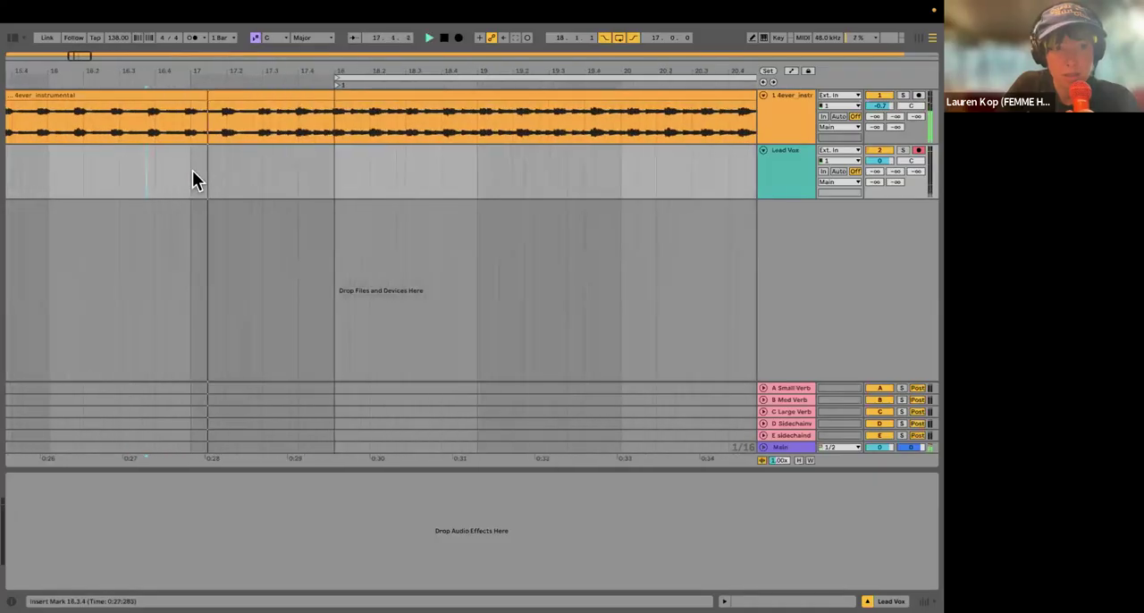
pyautogui.click(262, 188)
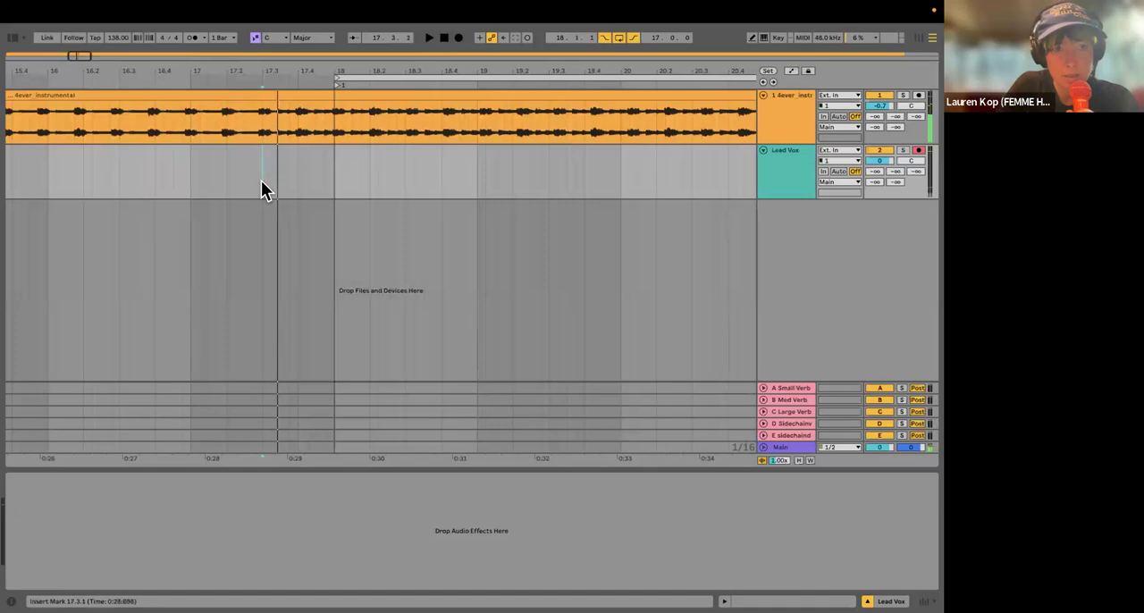
pyautogui.click(336, 78)
pyautogui.click(273, 78)
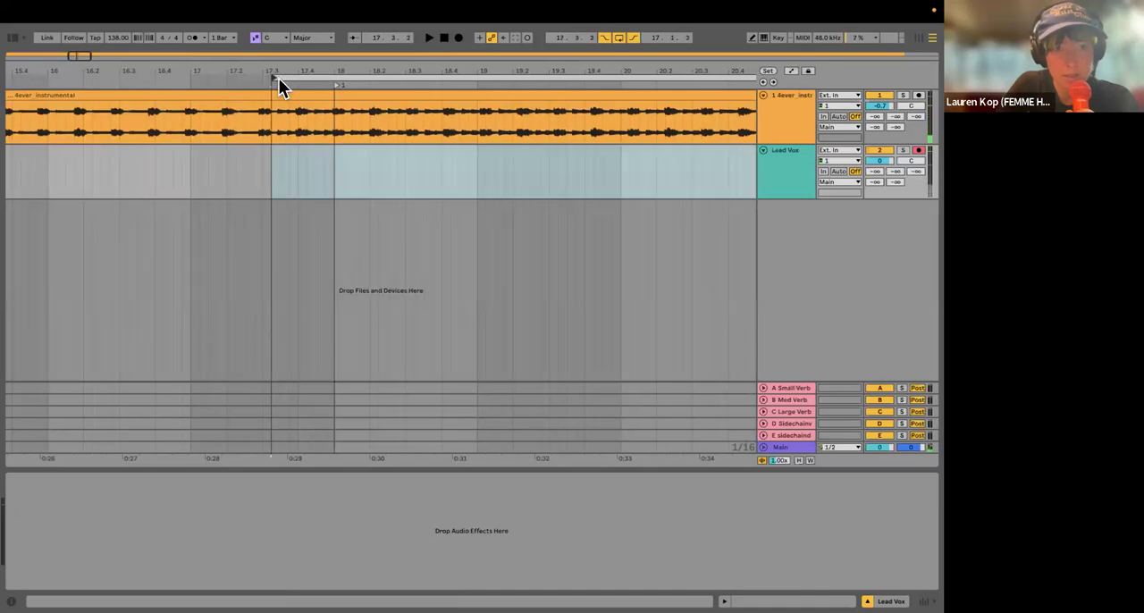
# Step: Audition the lead-in again and set both the loop start and the locator at bar 18 to 17.3.1
pyautogui.press('space')
pyautogui.click(215, 145)
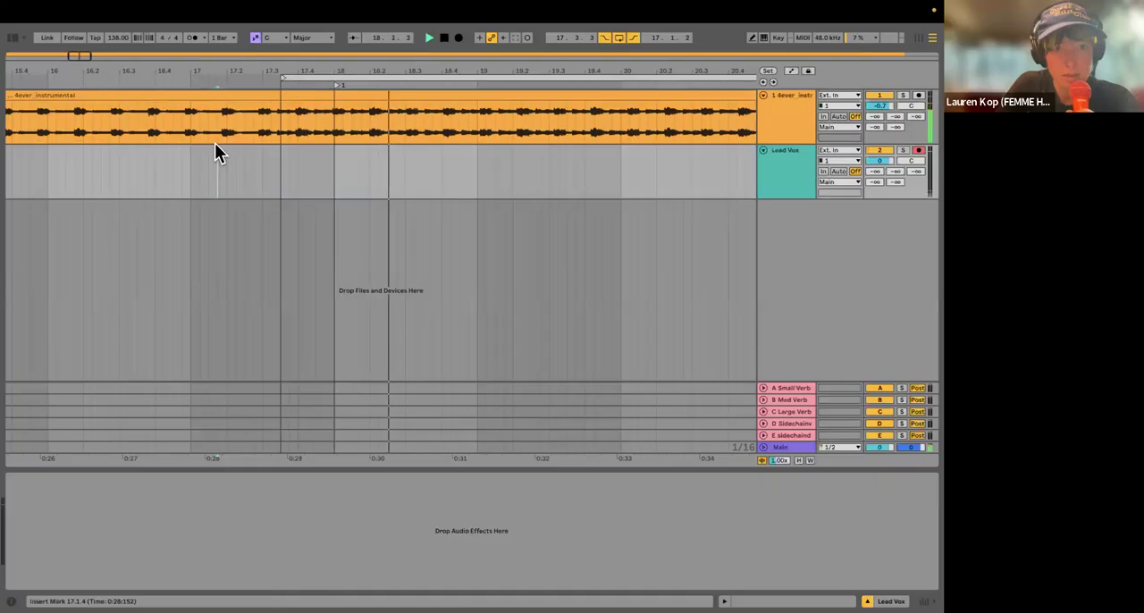
pyautogui.press('space')
pyautogui.click(281, 78)
pyautogui.click(193, 170)
pyautogui.press('space')
pyautogui.press('space')
pyautogui.moveTo(335, 84); pyautogui.dragTo(264, 86)
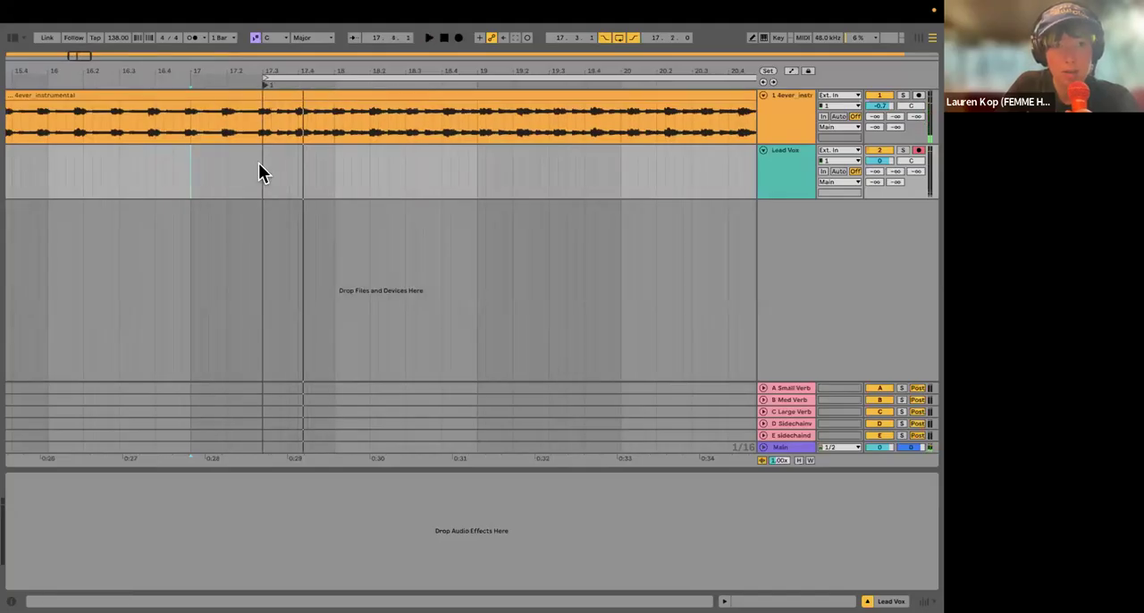
# Step: Start recording Lead Vox from 15.4.3, ahead of the punch-in point
pyautogui.scroll(-5, 260, 174)
pyautogui.click(170, 184)
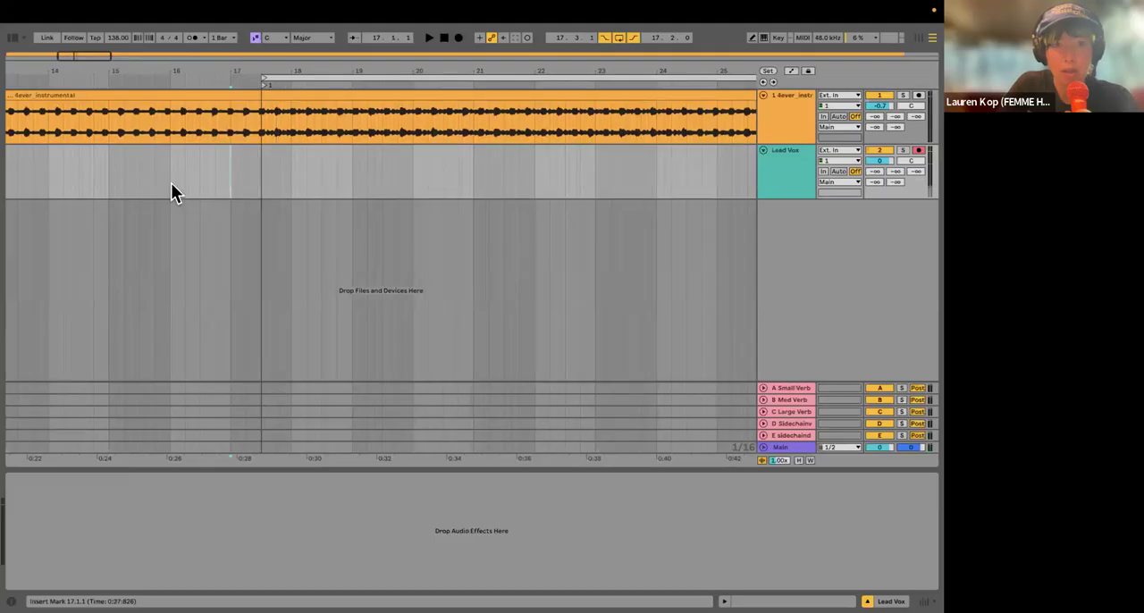
pyautogui.click(459, 37)
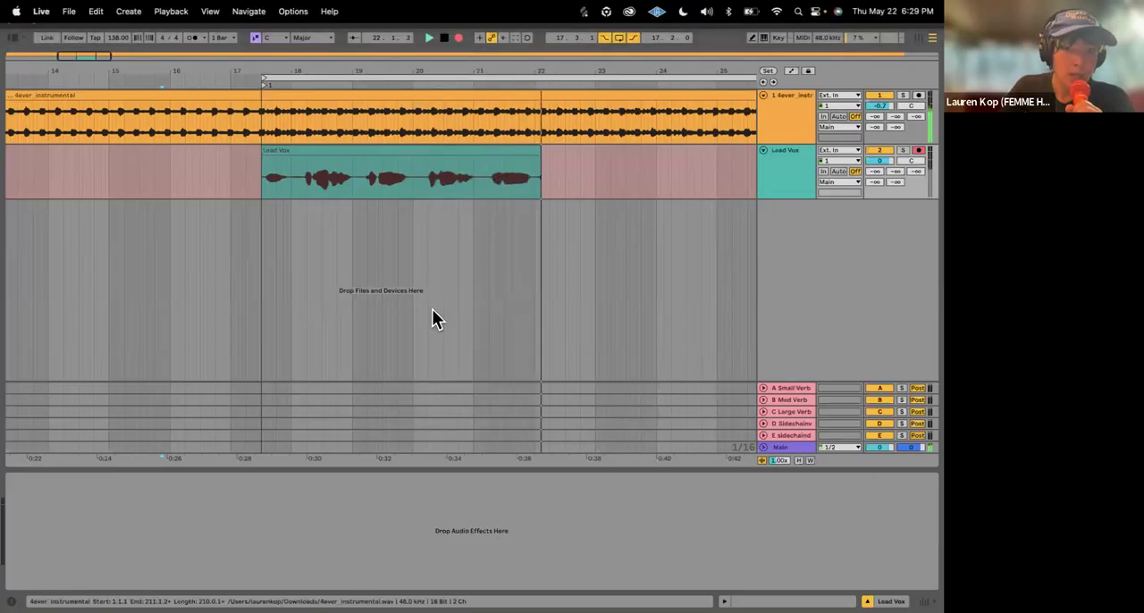
# Step: Keep the full Lead Vox take in view, shorten the loop to end at 33.1.4, and stop recording
pyautogui.scroll(-5, 432, 319)
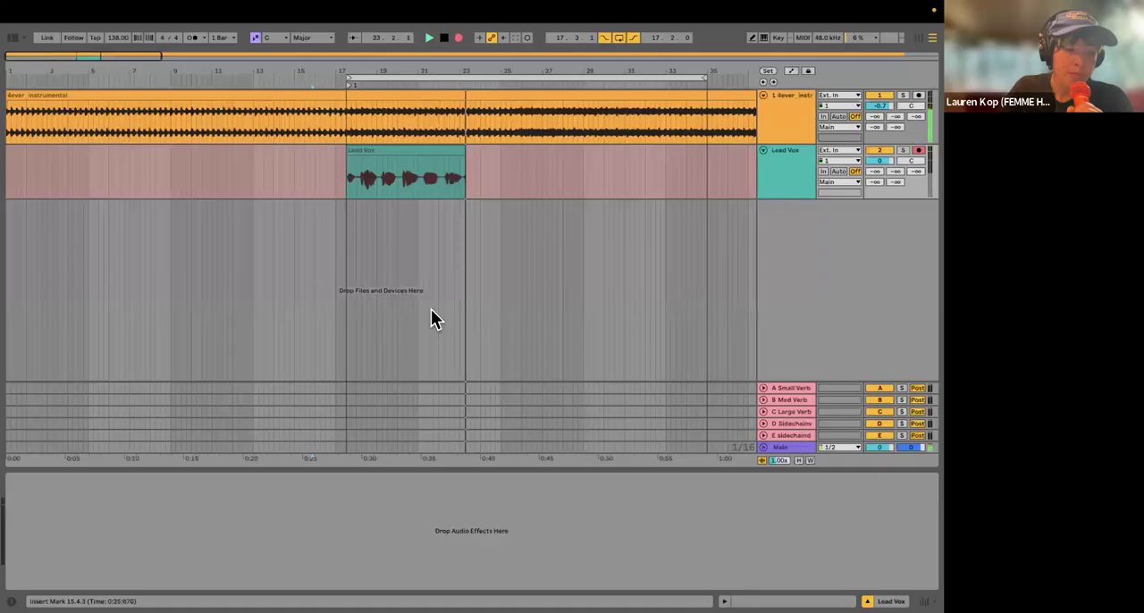
pyautogui.scroll(-2, 458, 305)
pyautogui.scroll(-2, 459, 304)
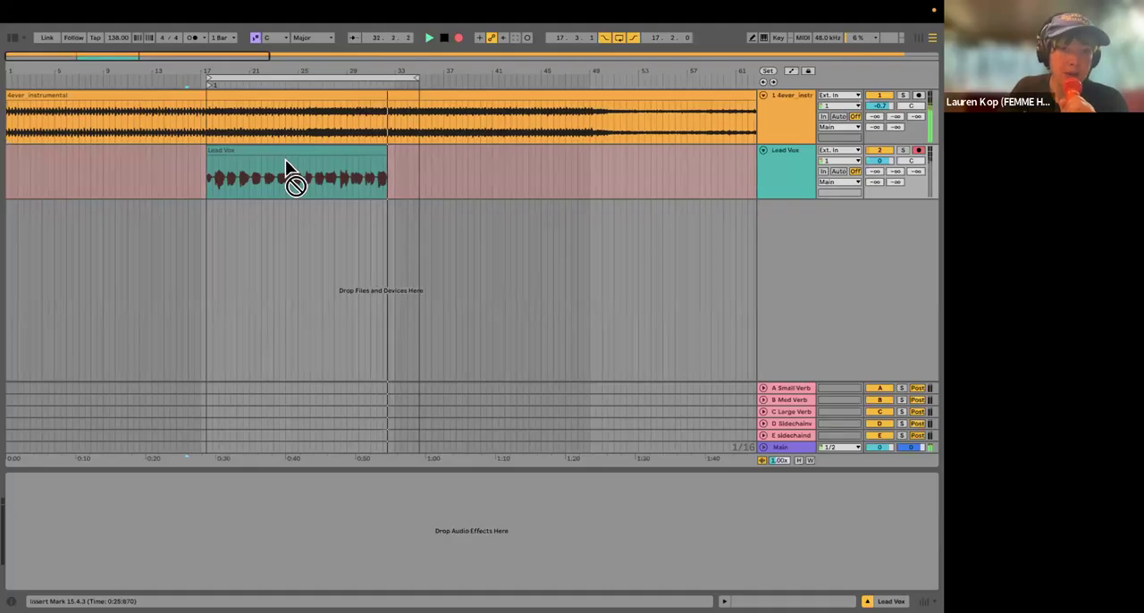
pyautogui.moveTo(405, 79); pyautogui.dragTo(392, 80)
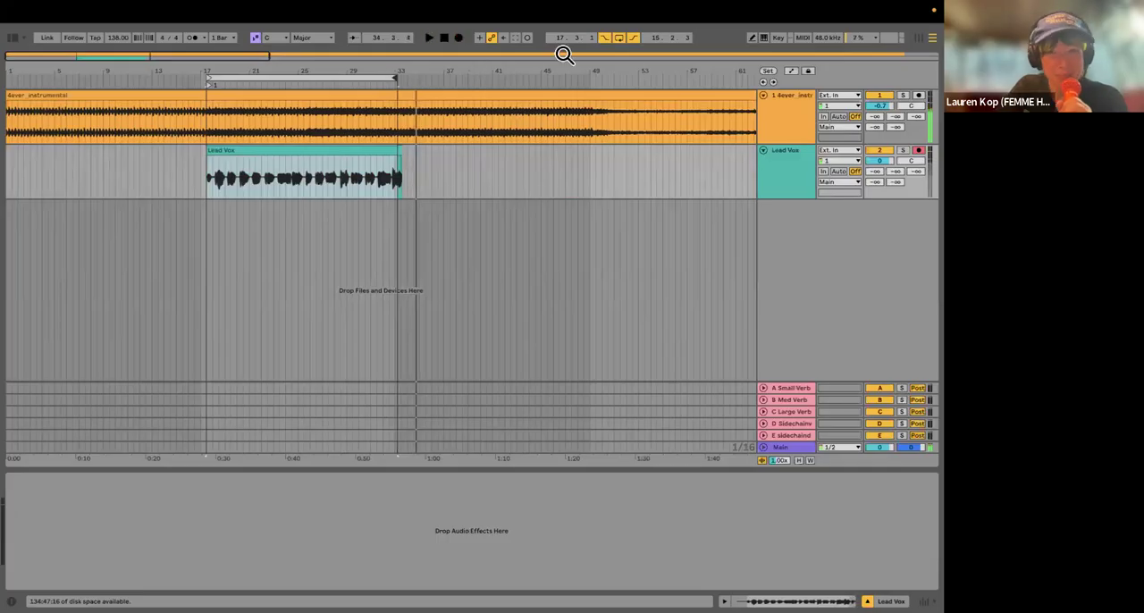
pyautogui.press('space')
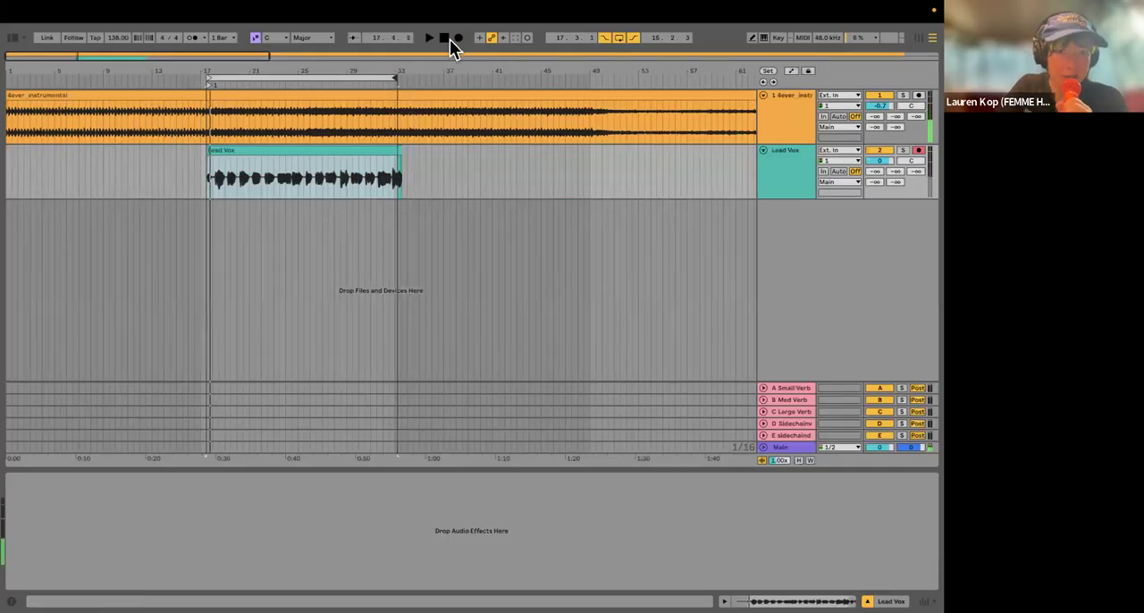
# Step: Record a second Lead Vox pass over the first part of the existing clip and undo it
pyautogui.click(457, 38)
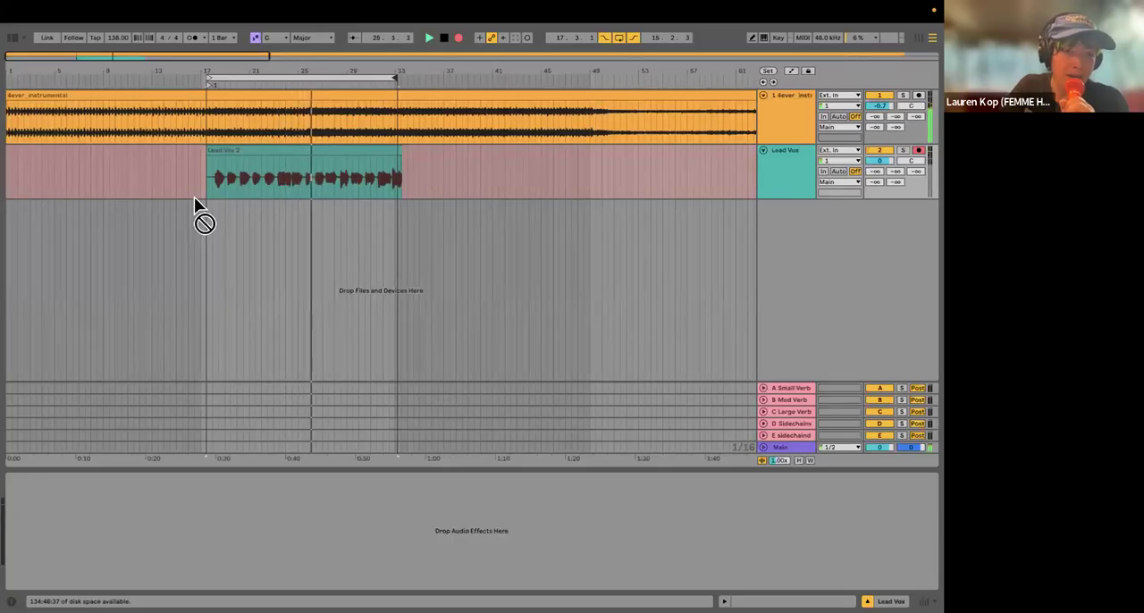
pyautogui.press('space')
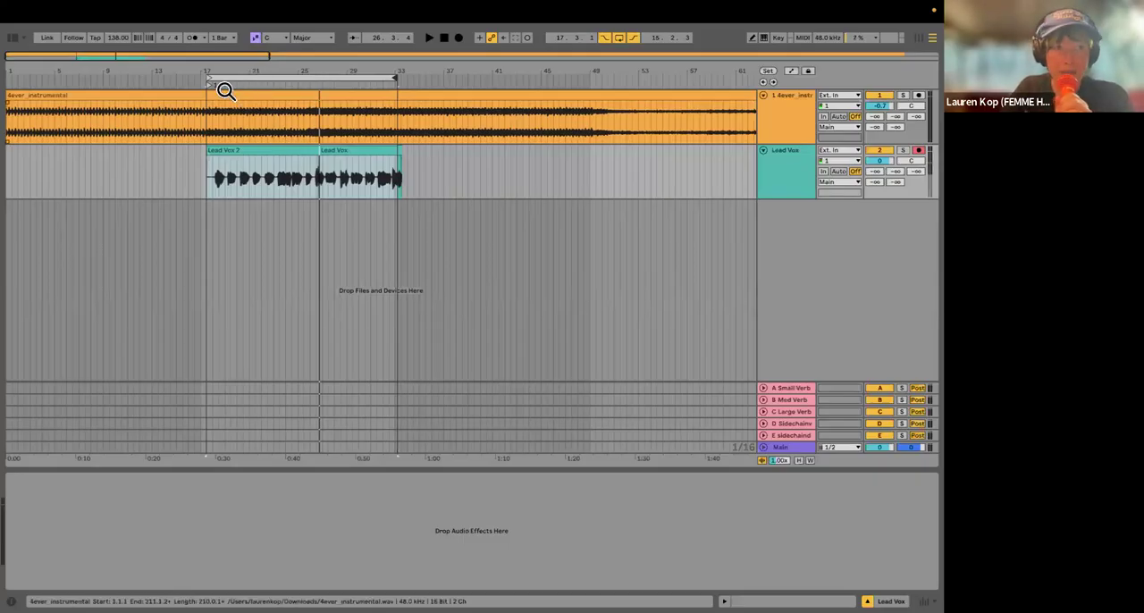
pyautogui.hotkey('ctrl', 'j')
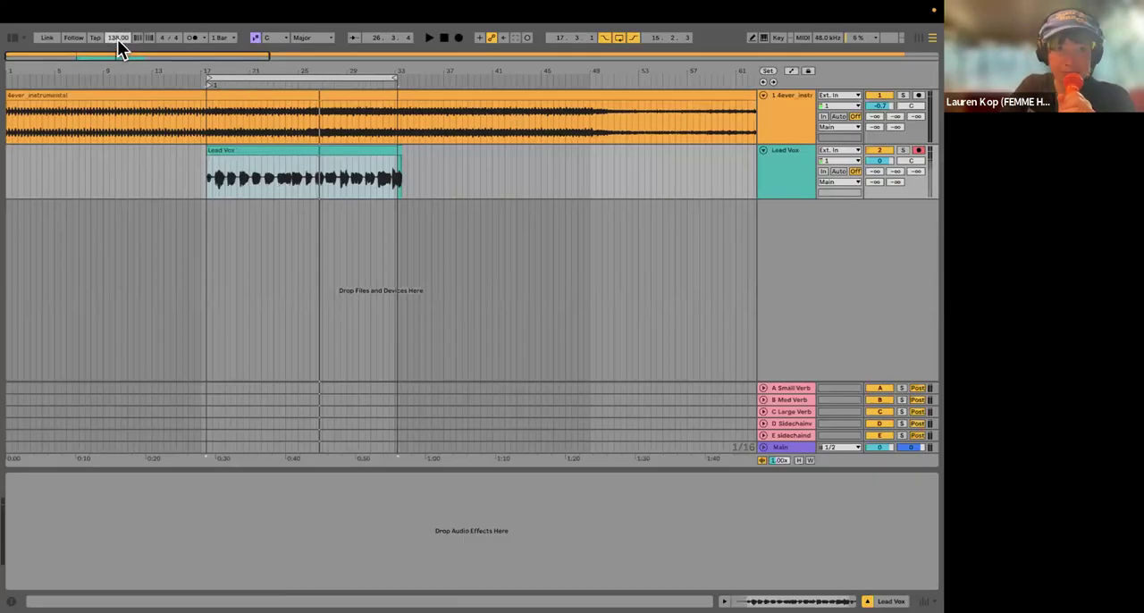
# Step: Set the project tempo to 120 BPM and inspect the Lead Vox clip against the instrumental and the grid
pyautogui.moveTo(117, 38); pyautogui.dragTo(119, 43)
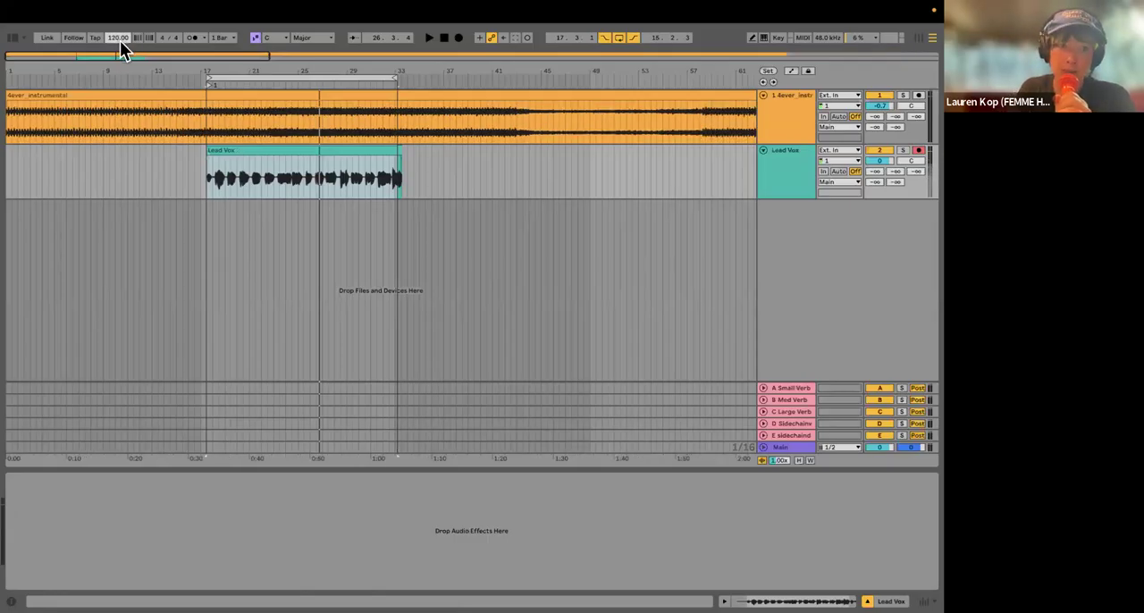
pyautogui.click(209, 178)
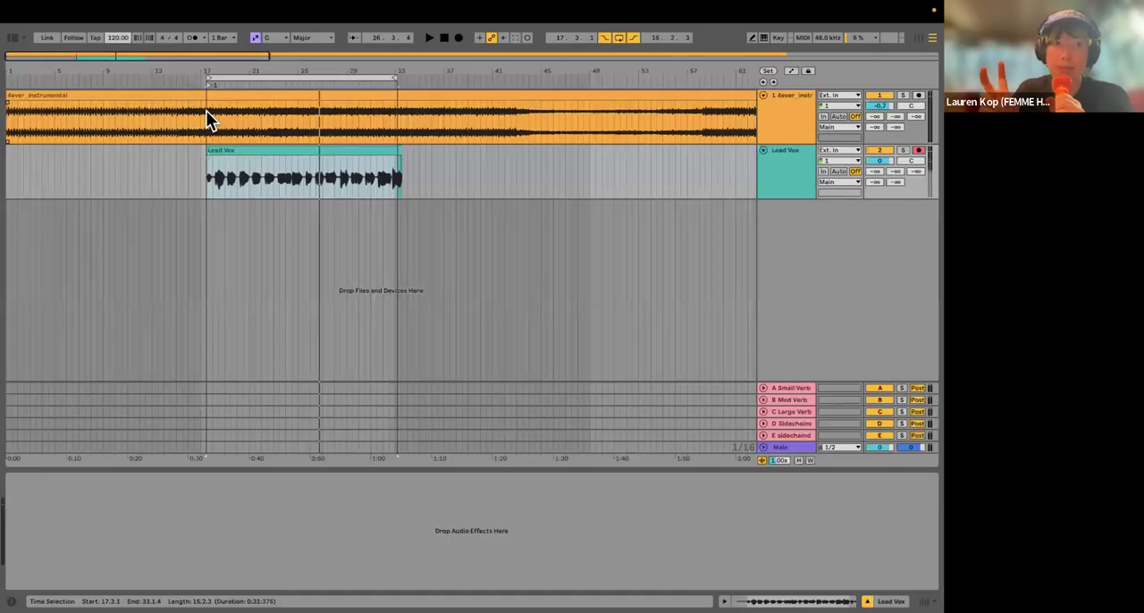
pyautogui.keyDown('ctrl'); pyautogui.scroll(3, 133, 134); pyautogui.keyUp('ctrl')
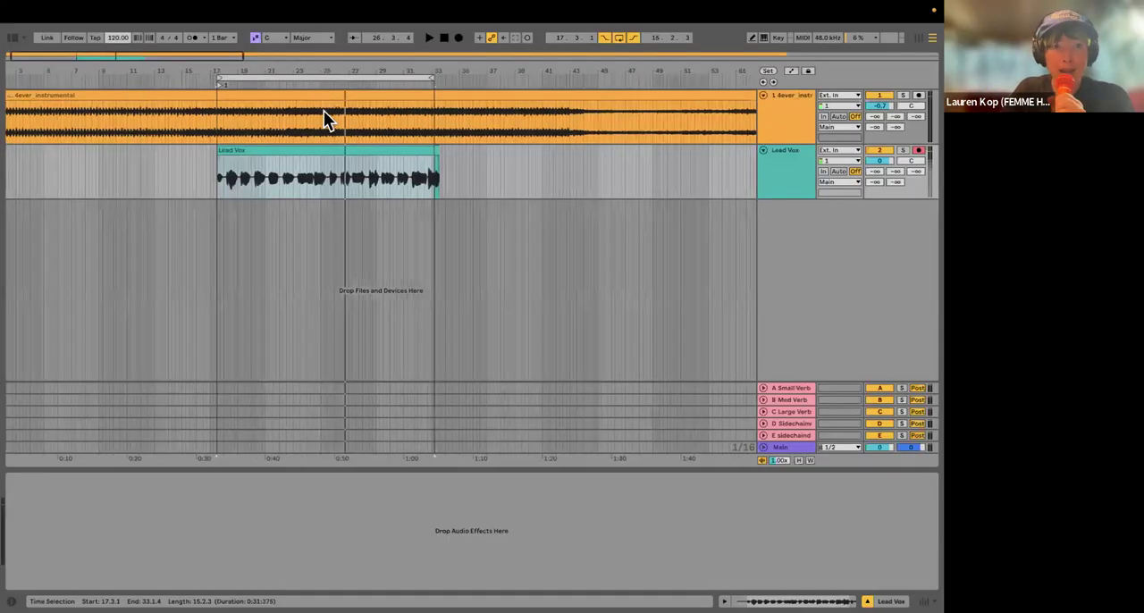
pyautogui.moveTo(297, 68); pyautogui.dragTo(237, 132)
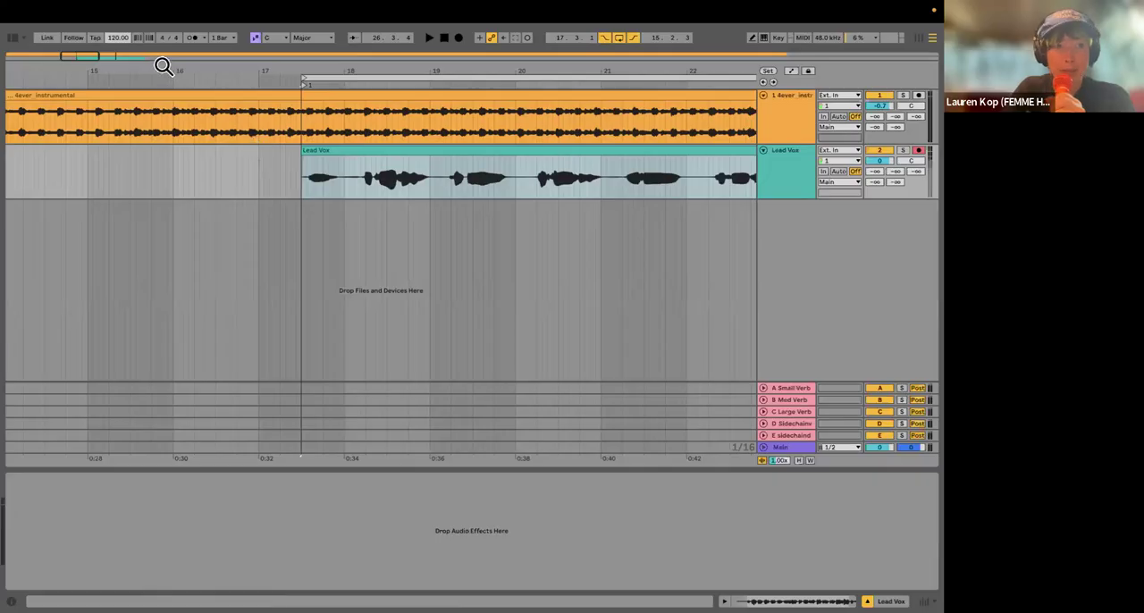
pyautogui.click(315, 191)
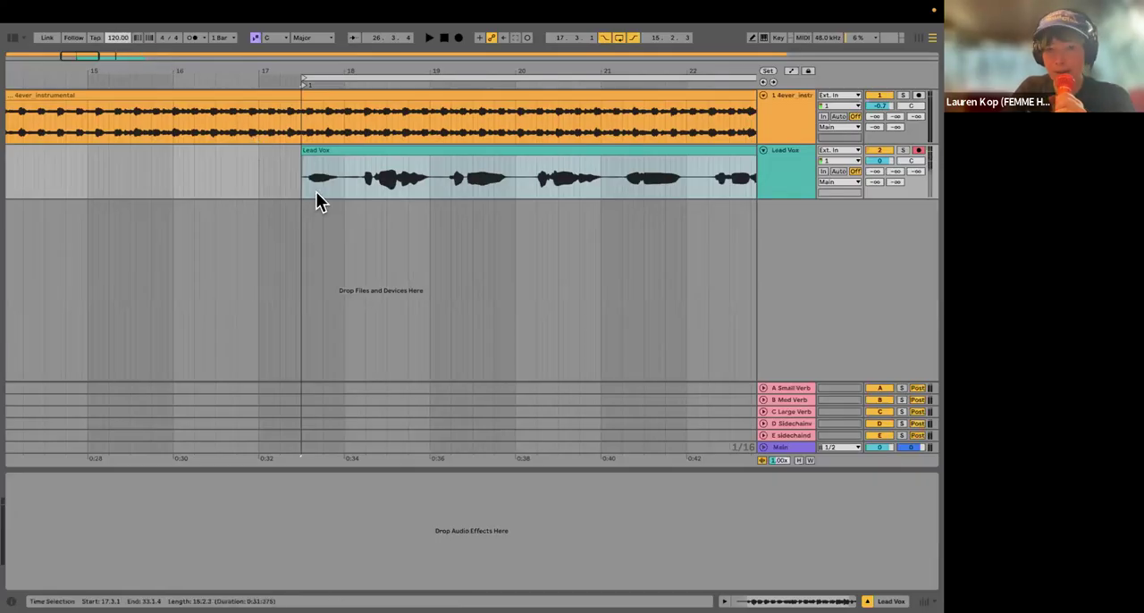
pyautogui.scroll(-10, 315, 191)
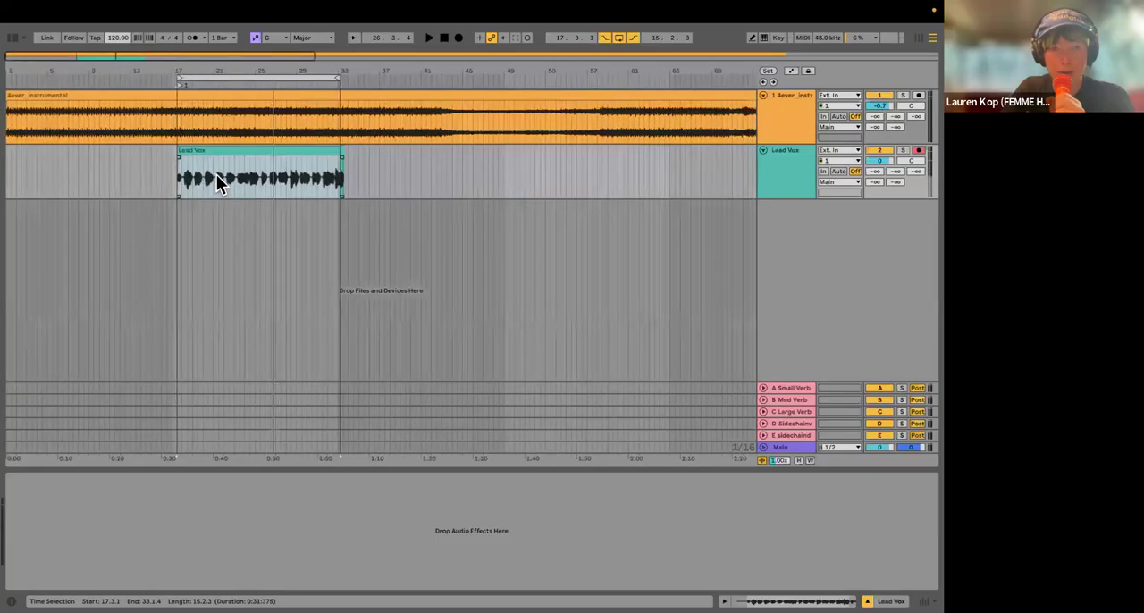
pyautogui.click(195, 150)
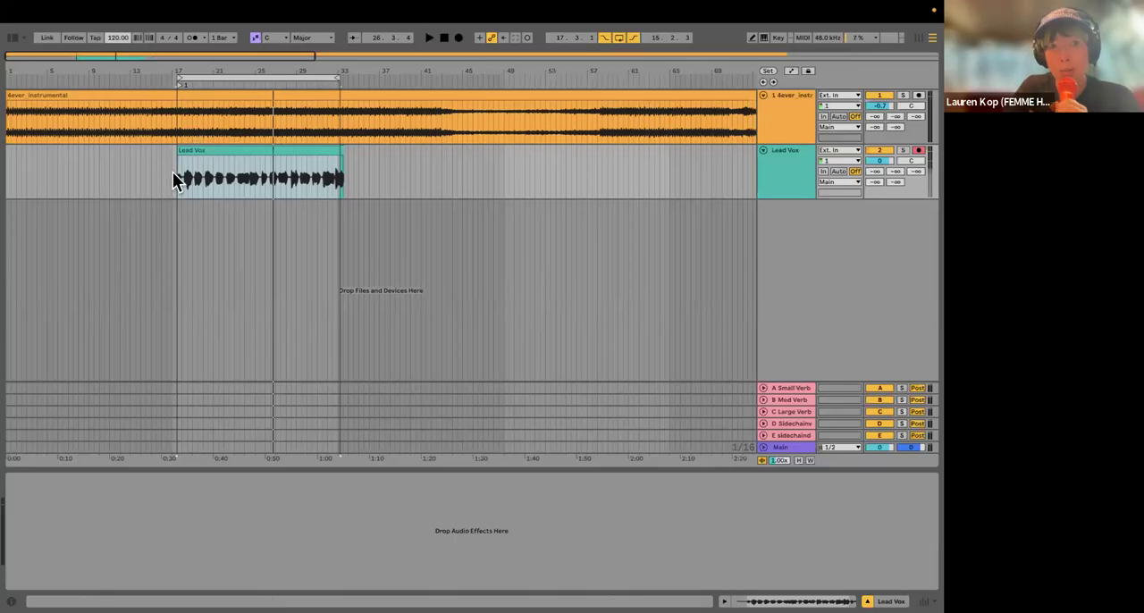
pyautogui.scroll(2, 205, 211)
pyautogui.scroll(3, 205, 212)
pyautogui.scroll(-2, 204, 211)
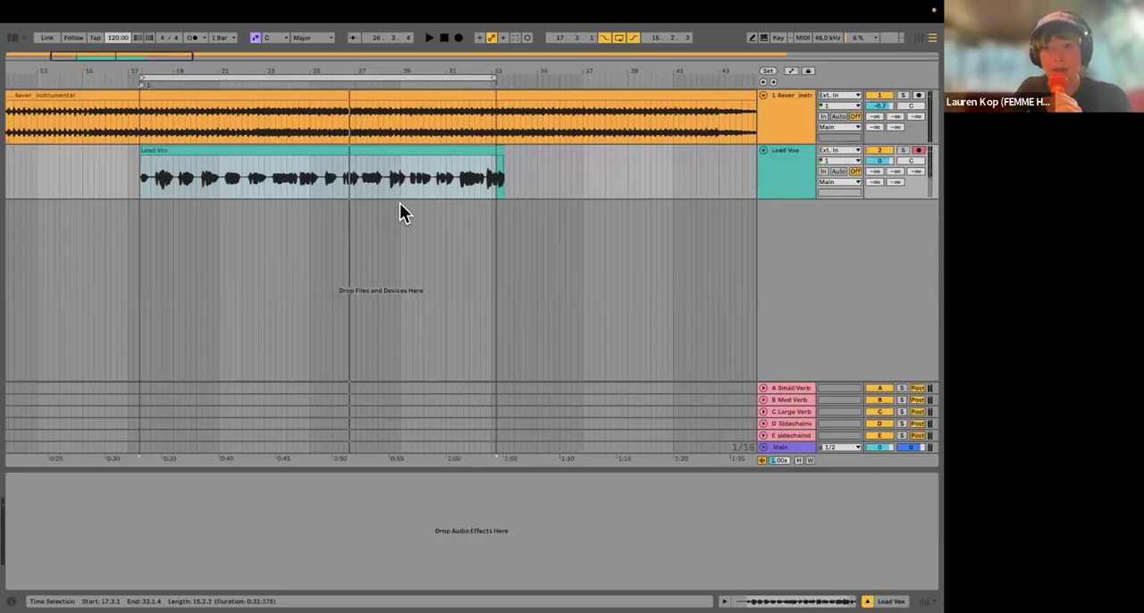
pyautogui.hscroll(-2, 460, 183)
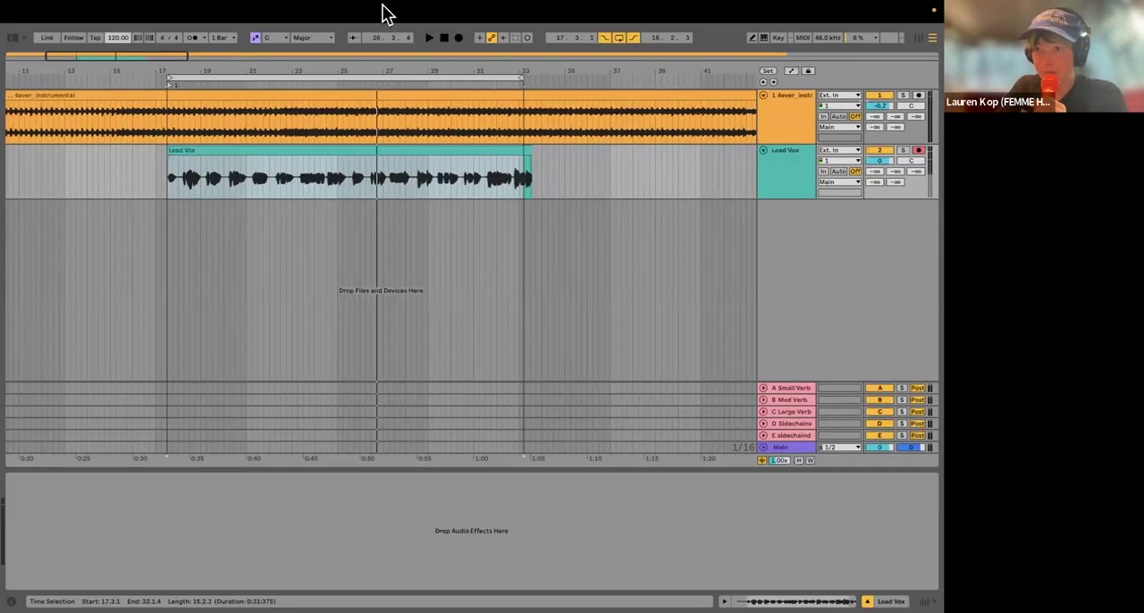
pyautogui.rightClick(783, 172)
pyautogui.click(780, 187)
pyautogui.rightClick(781, 187)
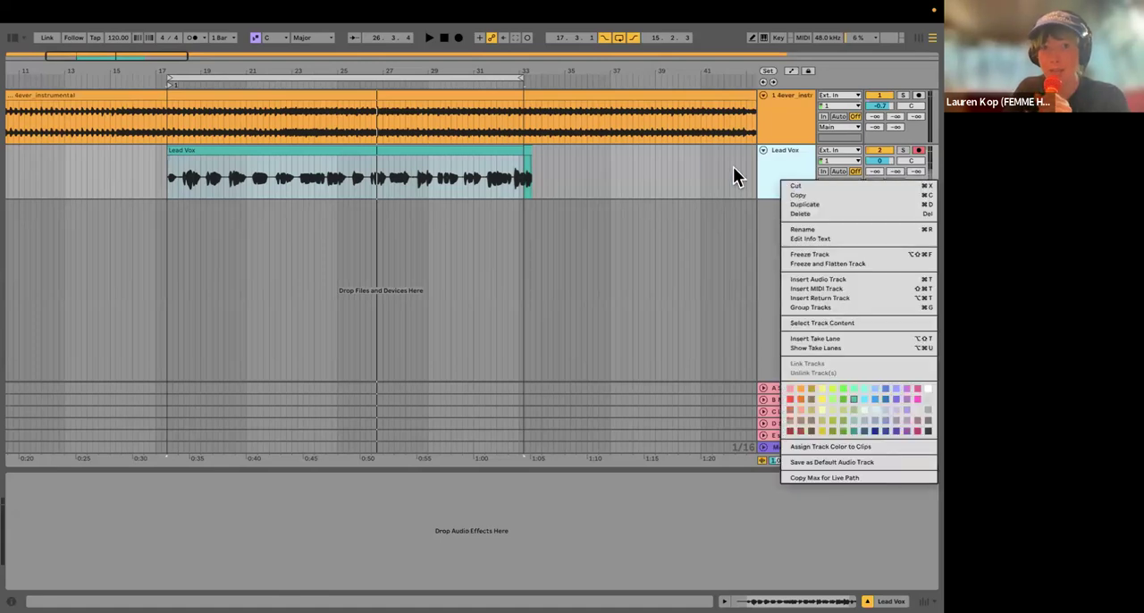
pyautogui.click(748, 158)
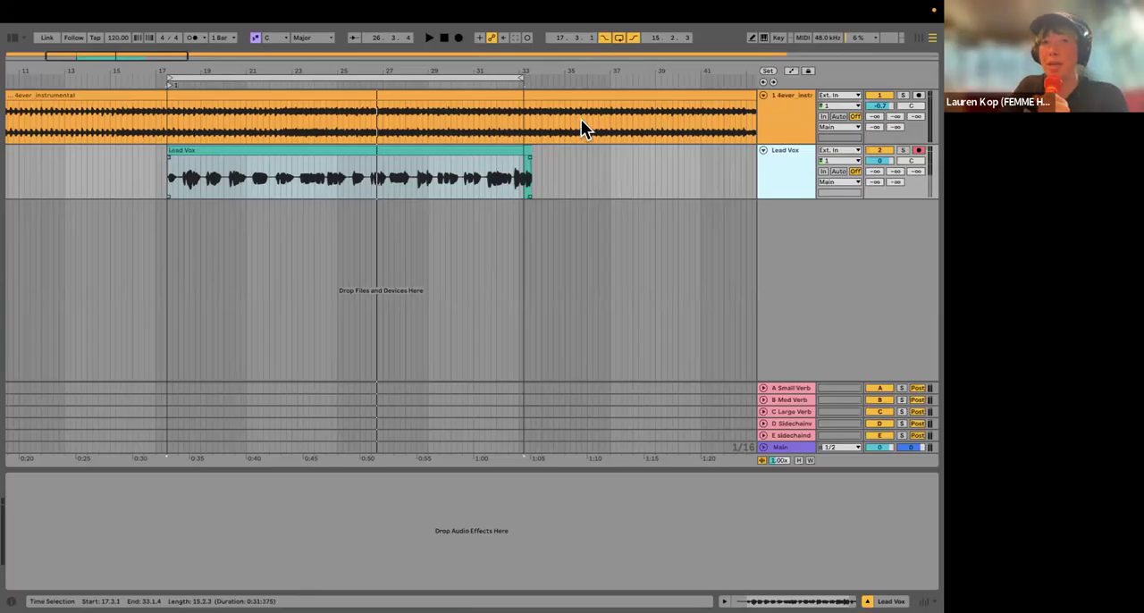
pyautogui.click(170, 173)
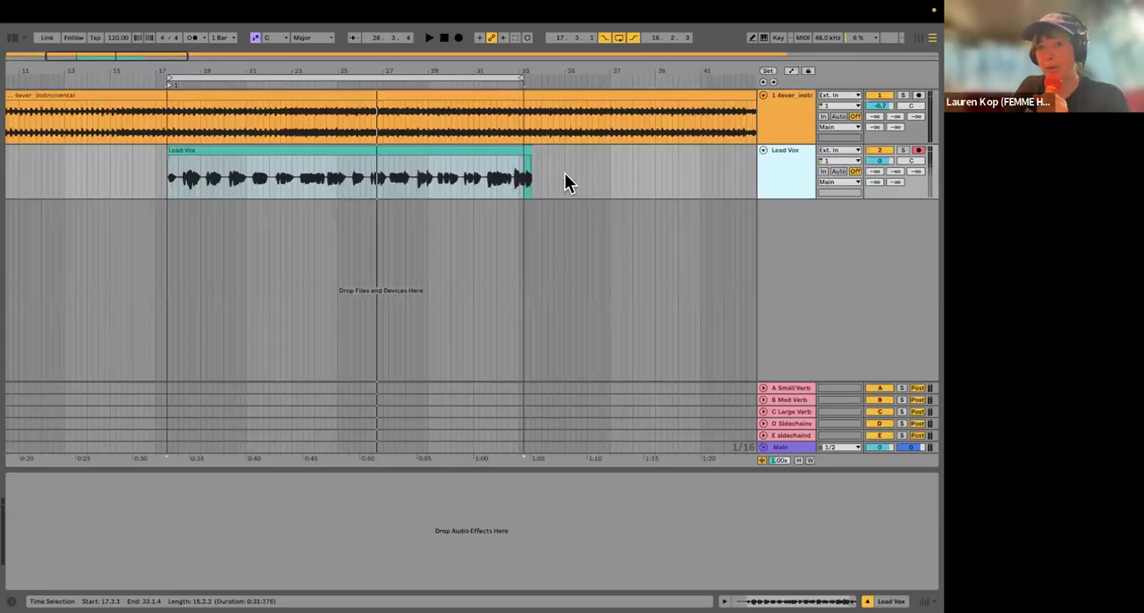
# Step: Show the take lanes of the Lead Vox track, enlarge the recorded lane, and fit its selected take in view
pyautogui.rightClick(782, 178)
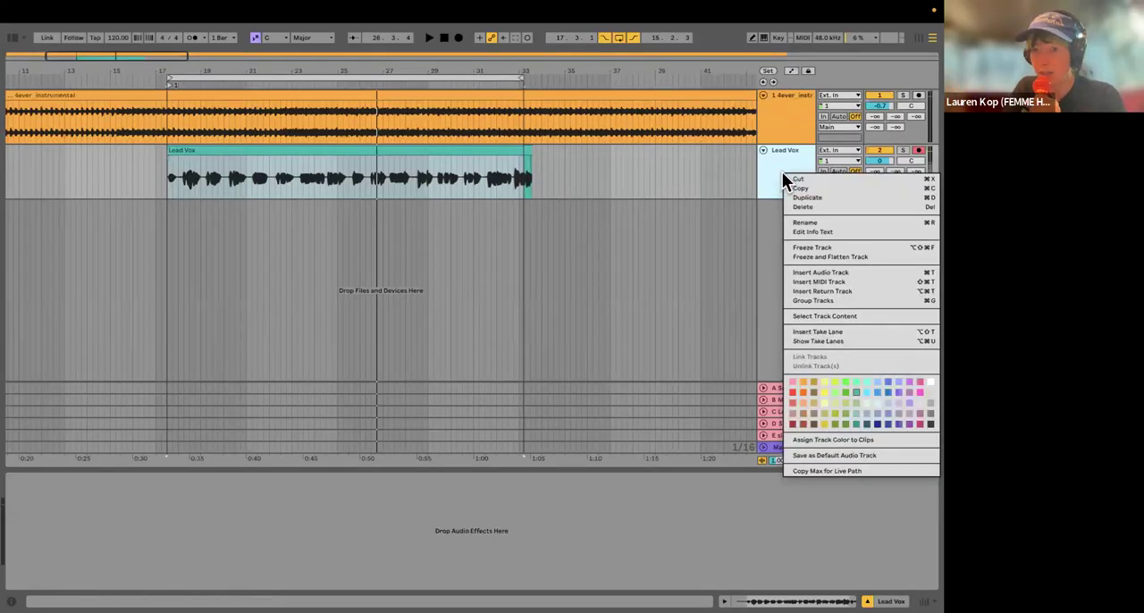
pyautogui.click(817, 340)
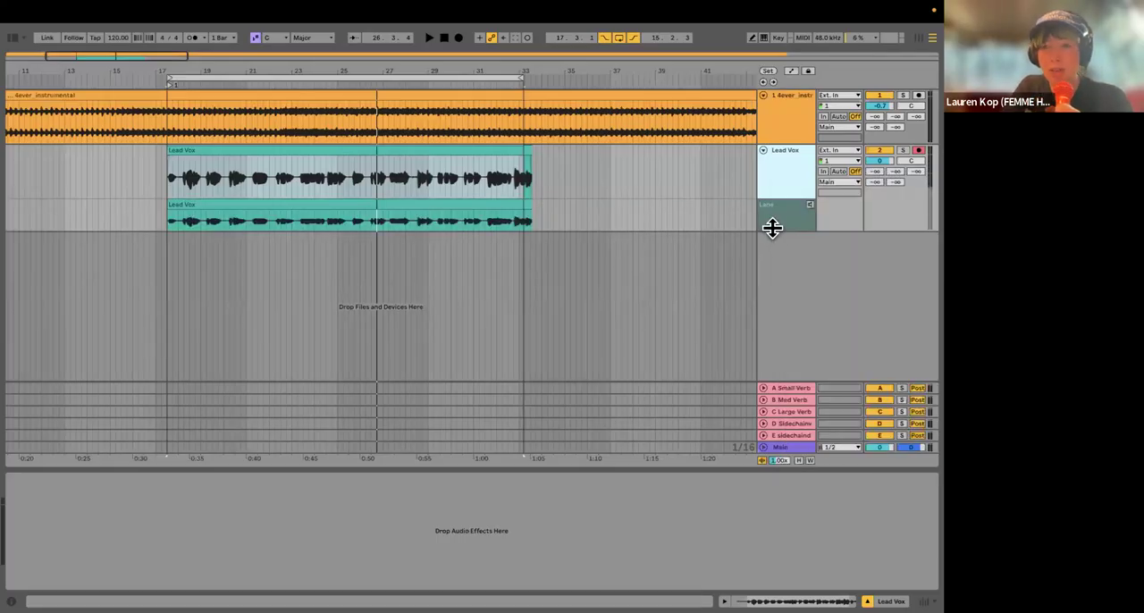
pyautogui.moveTo(770, 228); pyautogui.dragTo(769, 251)
pyautogui.click(171, 210)
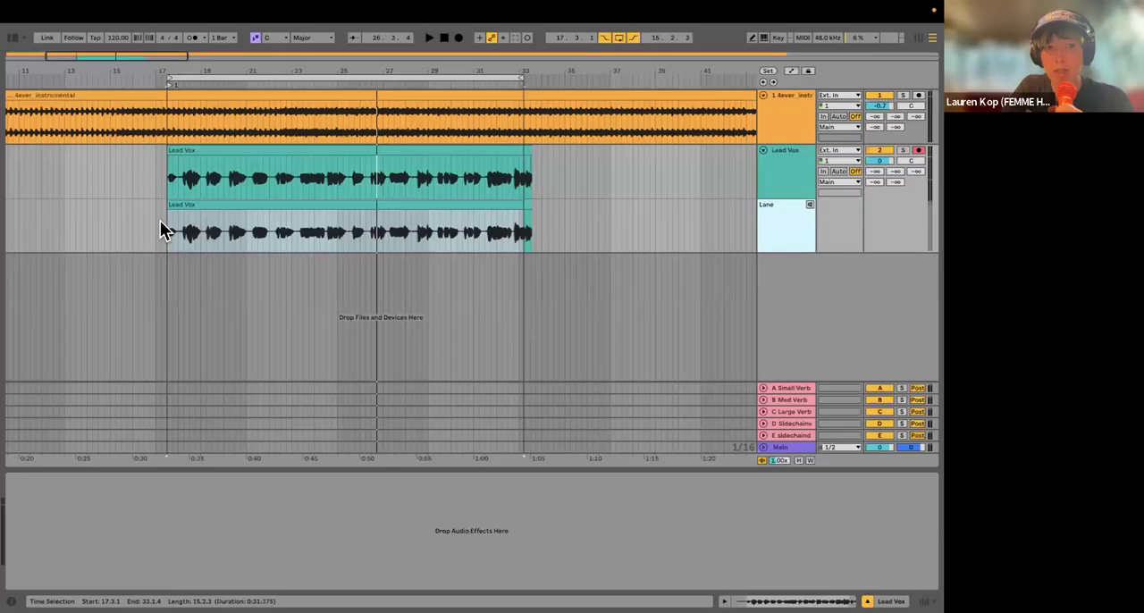
pyautogui.press('z')
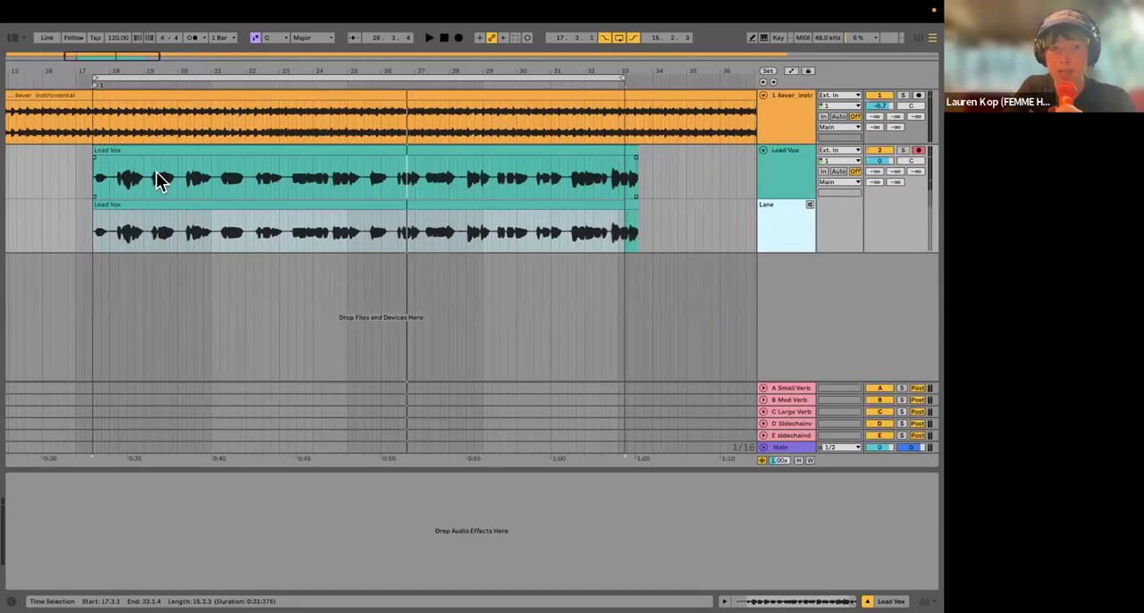
# Step: Enable Draw Mode and duplicate the Lead Vox take lane
pyautogui.press('b')
pyautogui.press('b')
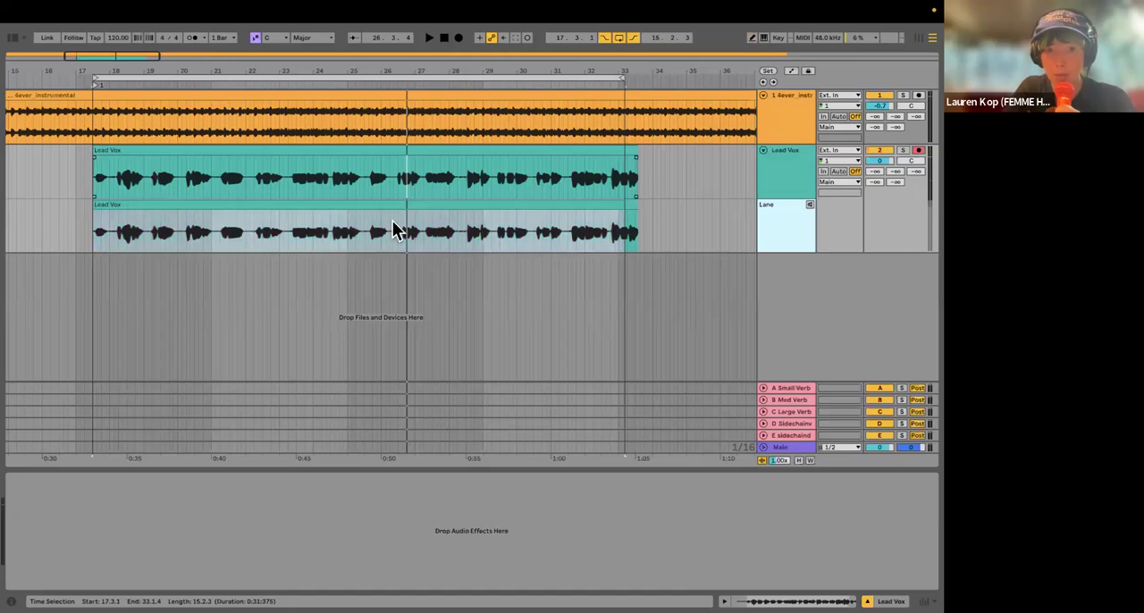
pyautogui.press('b')
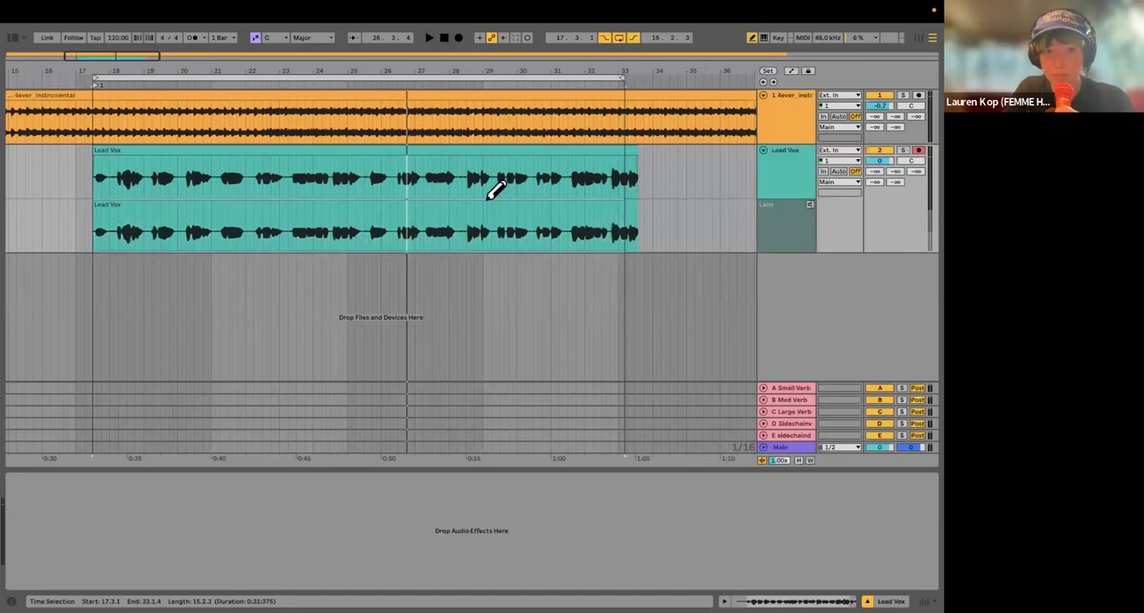
pyautogui.click(777, 228)
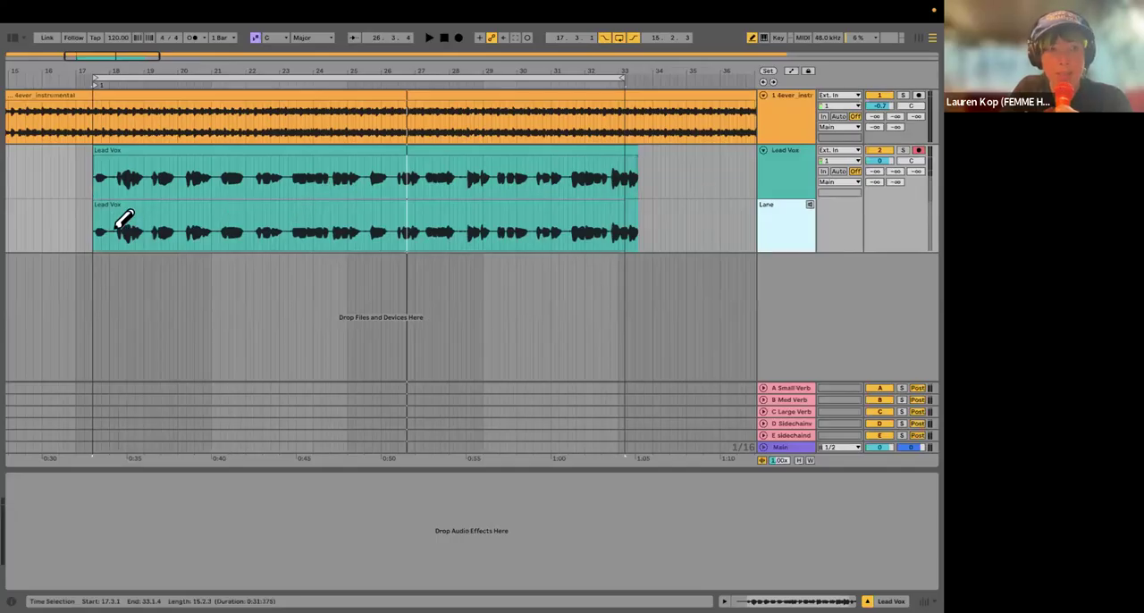
pyautogui.rightClick(773, 209)
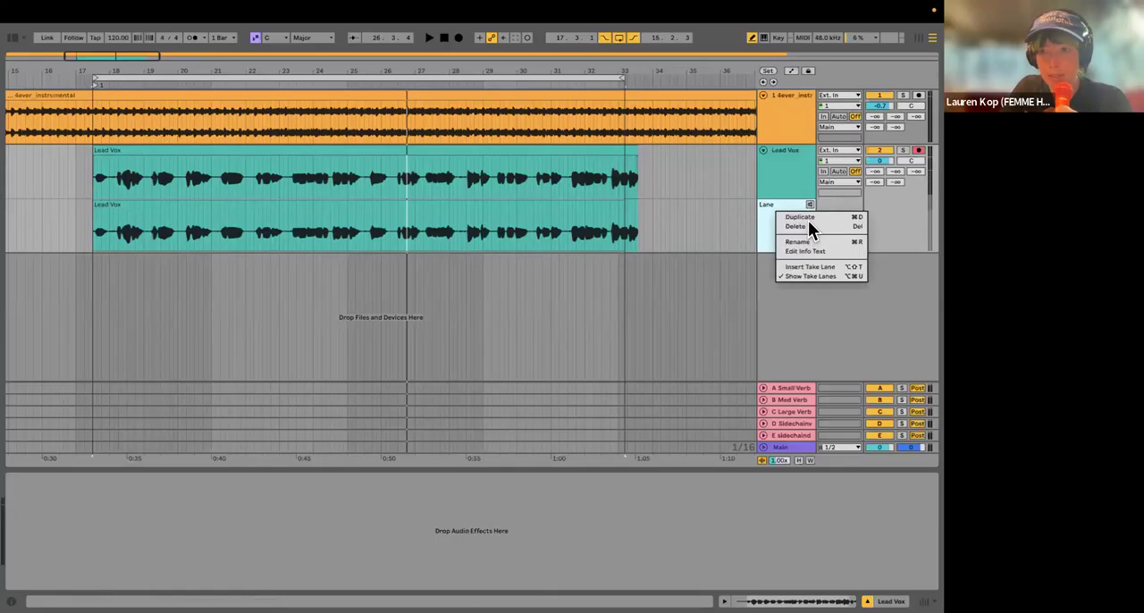
pyautogui.click(807, 217)
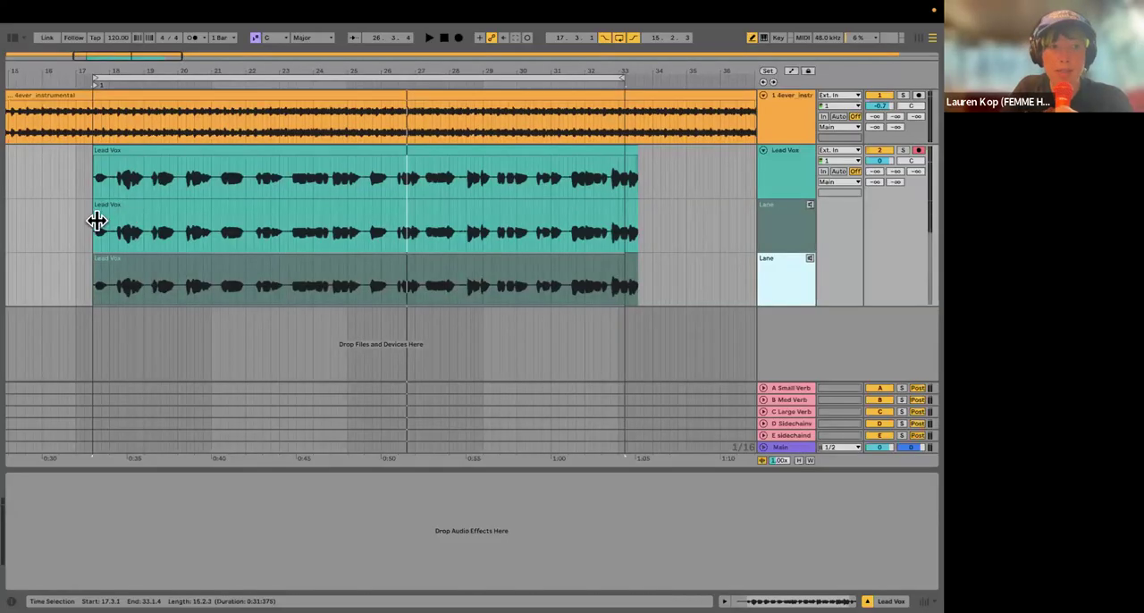
# Step: Comp the Lead Vox from both take lanes, drawing the section from 23.2.3 to 28.2.2 from the duplicated lane into the main track
pyautogui.moveTo(104, 210); pyautogui.dragTo(194, 214)
pyautogui.moveTo(282, 217); pyautogui.dragTo(286, 220)
pyautogui.click(293, 269)
pyautogui.moveTo(371, 277); pyautogui.dragTo(461, 279)
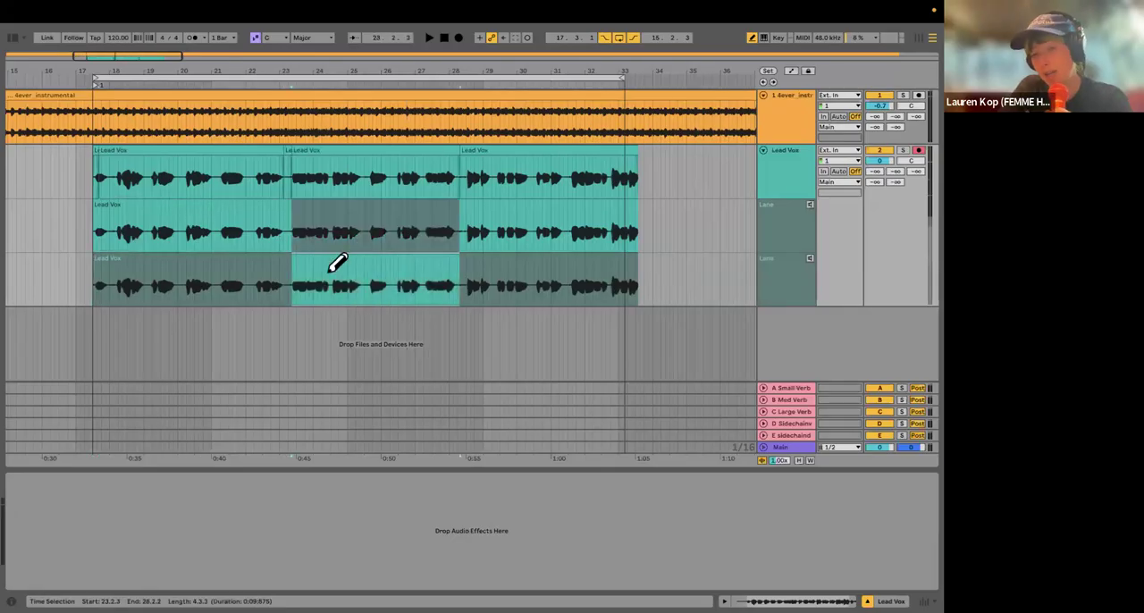
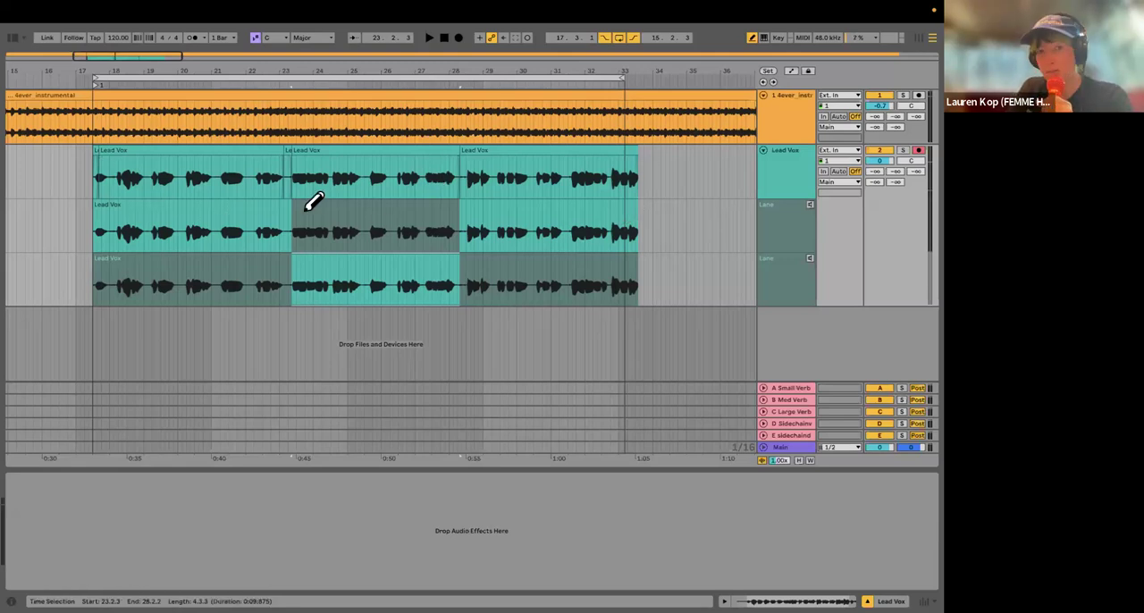
# Step: Switch to Finder and select 4ever_4FEMMEHOUSE.als in the CrushTheory Project folder inside It's got legs
pyautogui.click(70, 11)
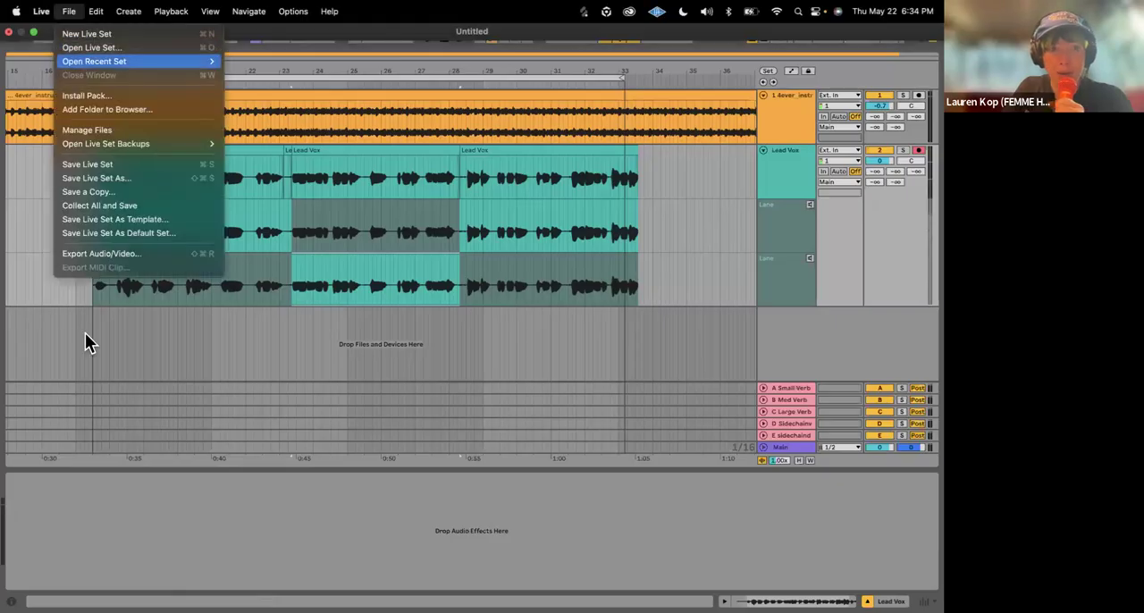
pyautogui.click(76, 460)
pyautogui.click(66, 594)
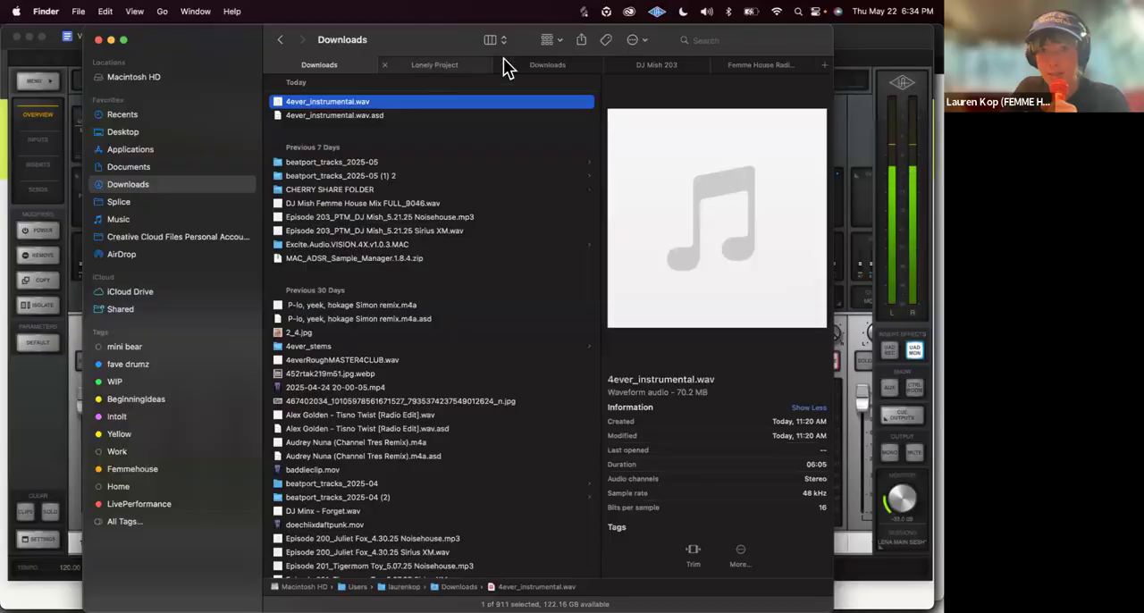
pyautogui.click(490, 60)
pyautogui.hscroll(-10, 406, 165)
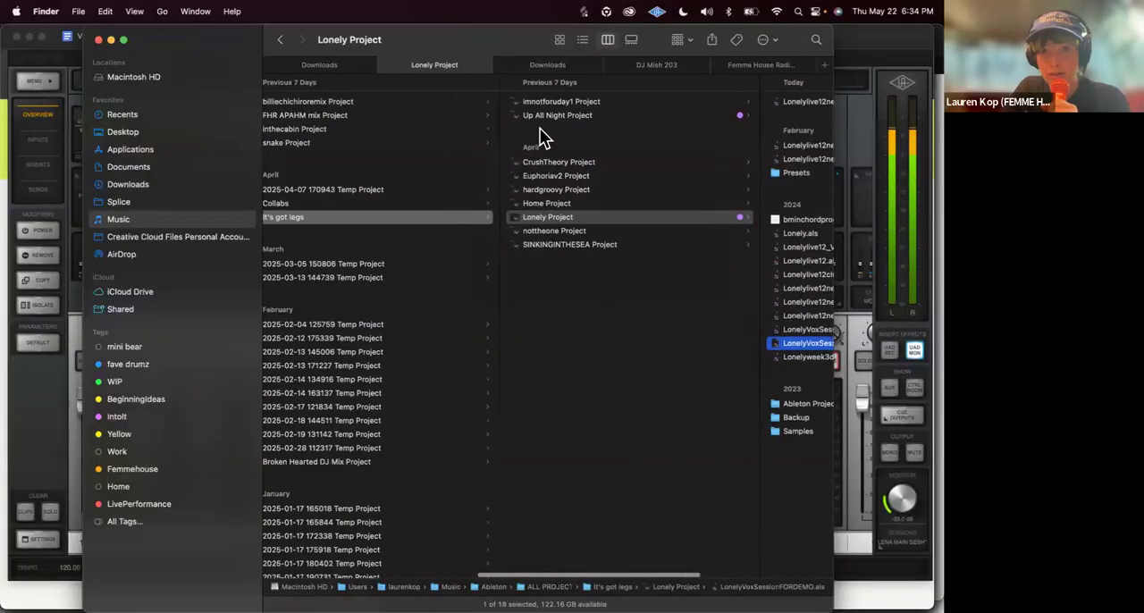
pyautogui.click(625, 162)
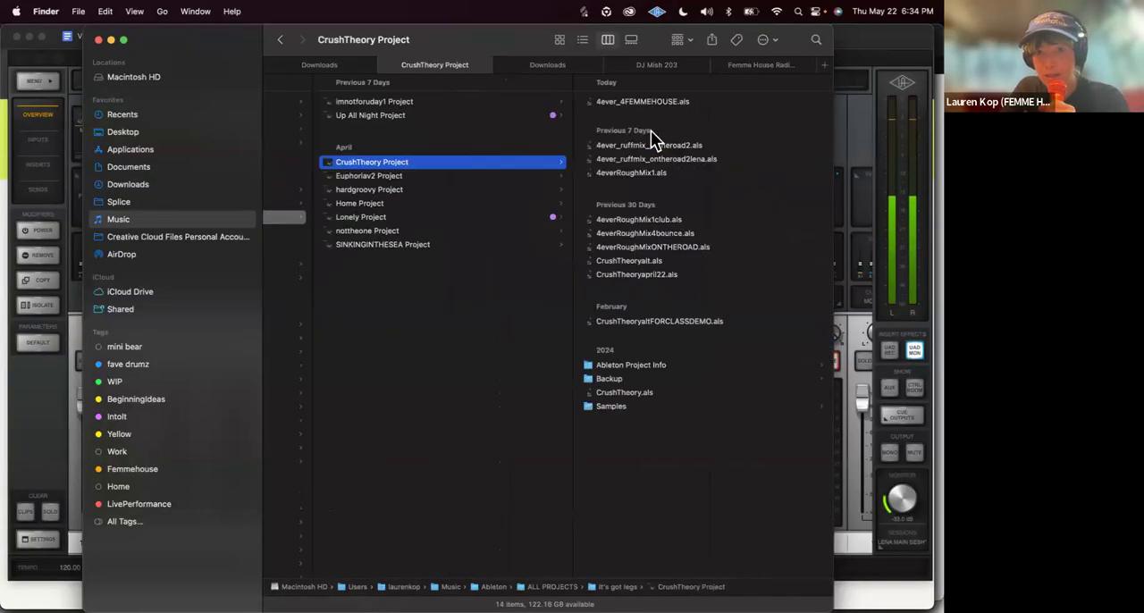
pyautogui.click(660, 103)
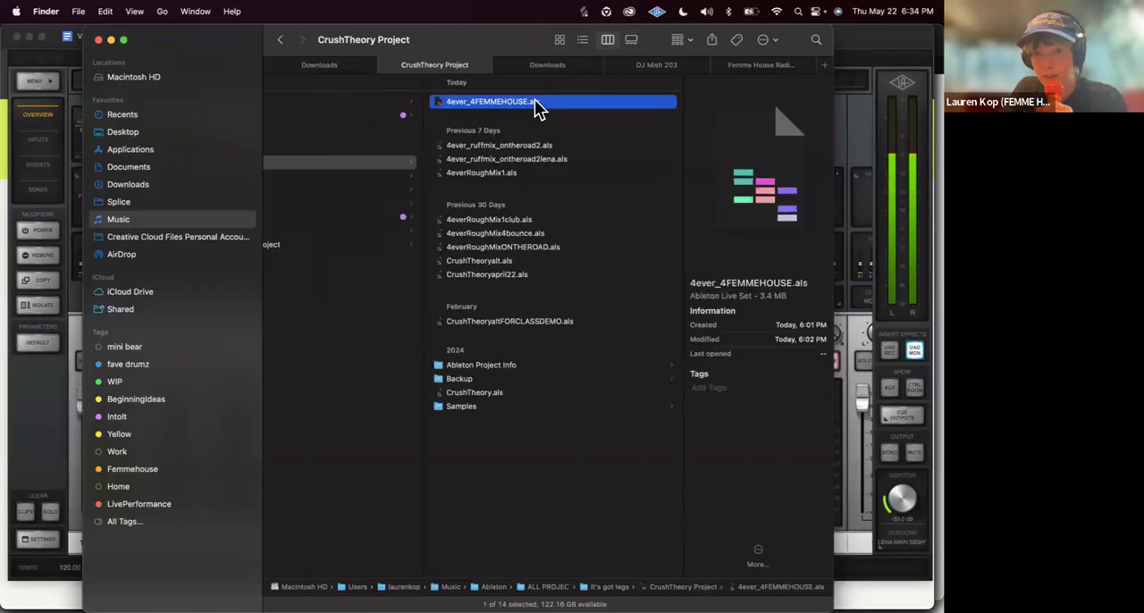
# Step: Open 4ever_4FEMMEHOUSE.als in Ableton Live, closing the current untitled set and deleting its temporary project files
pyautogui.rightClick(516, 103)
pyautogui.moveTo(562, 123)
pyautogui.click(772, 121)
pyautogui.click(372, 327)
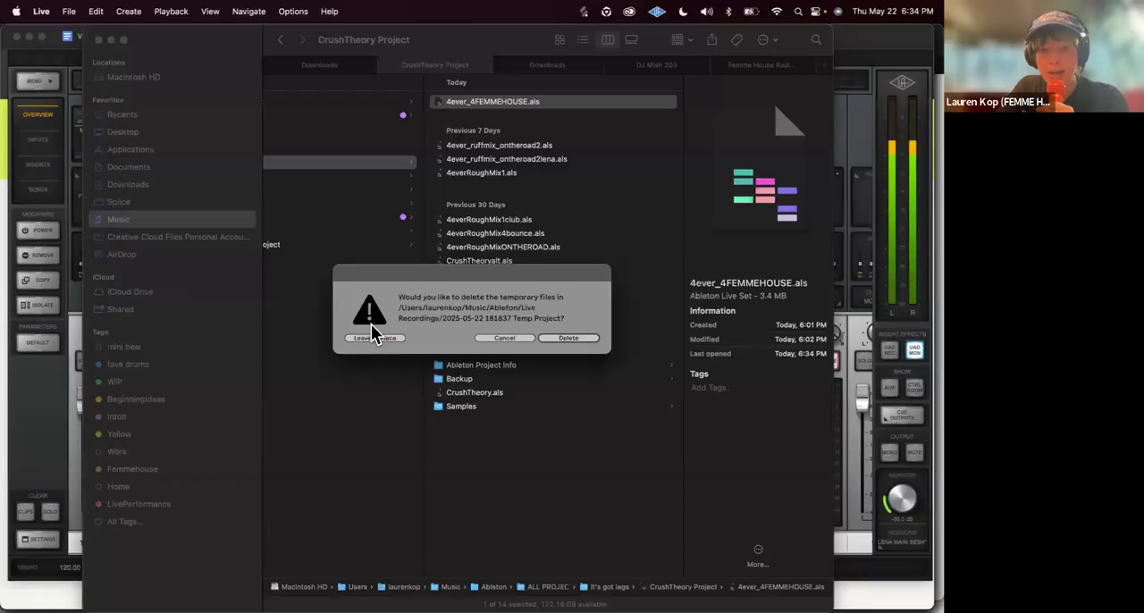
pyautogui.click(547, 336)
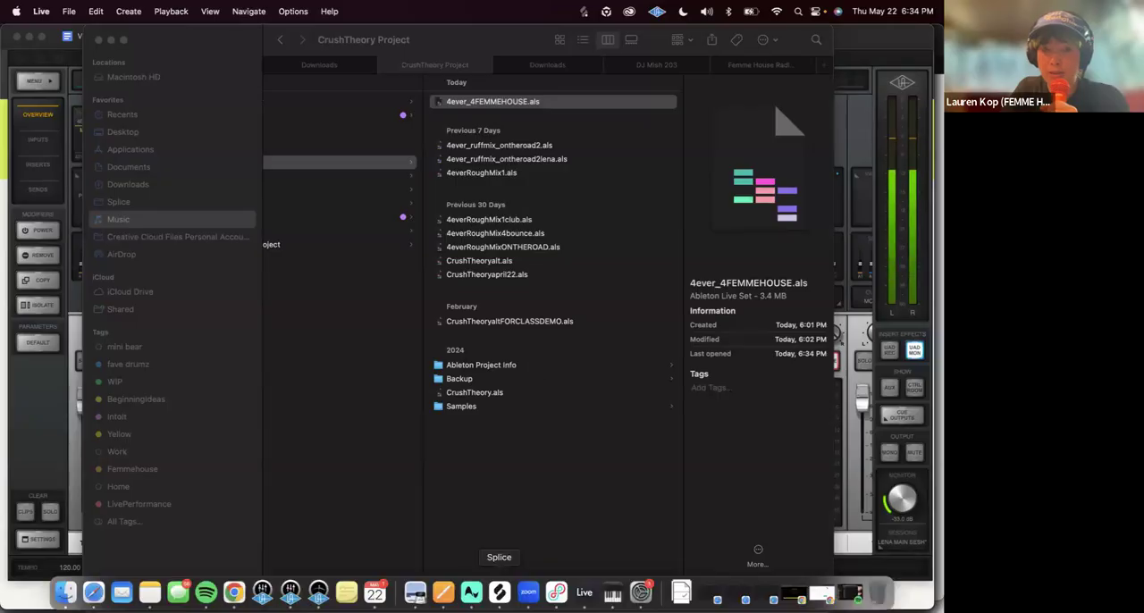
pyautogui.click(584, 592)
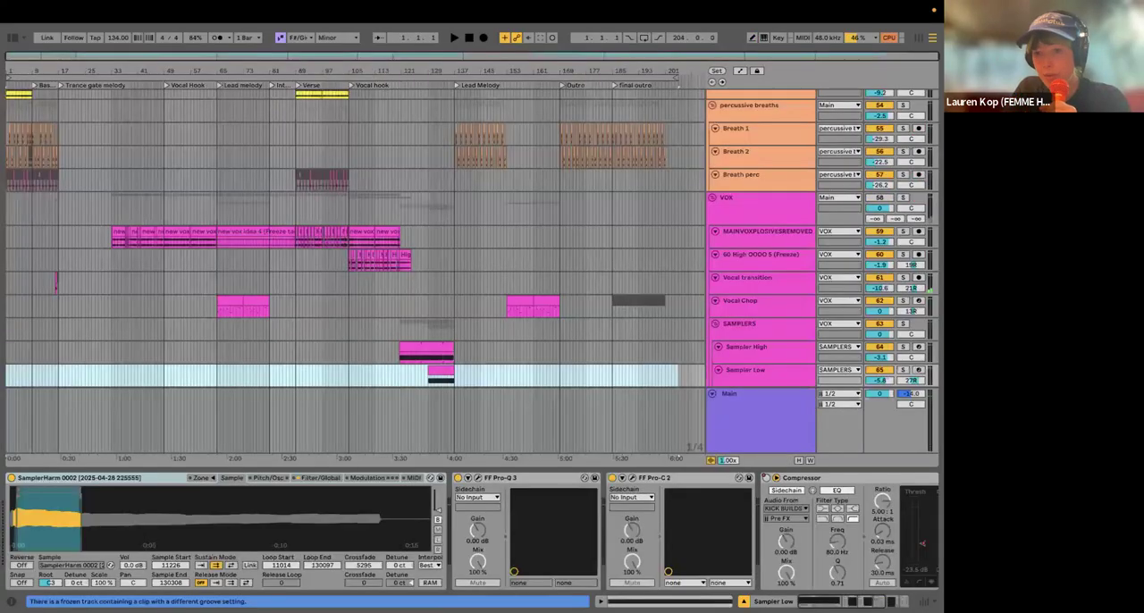
# Step: Hide the device view and enlarge the MAINVOXPLOSIVESREMOVED track so its waveforms can be read
pyautogui.click(743, 601)
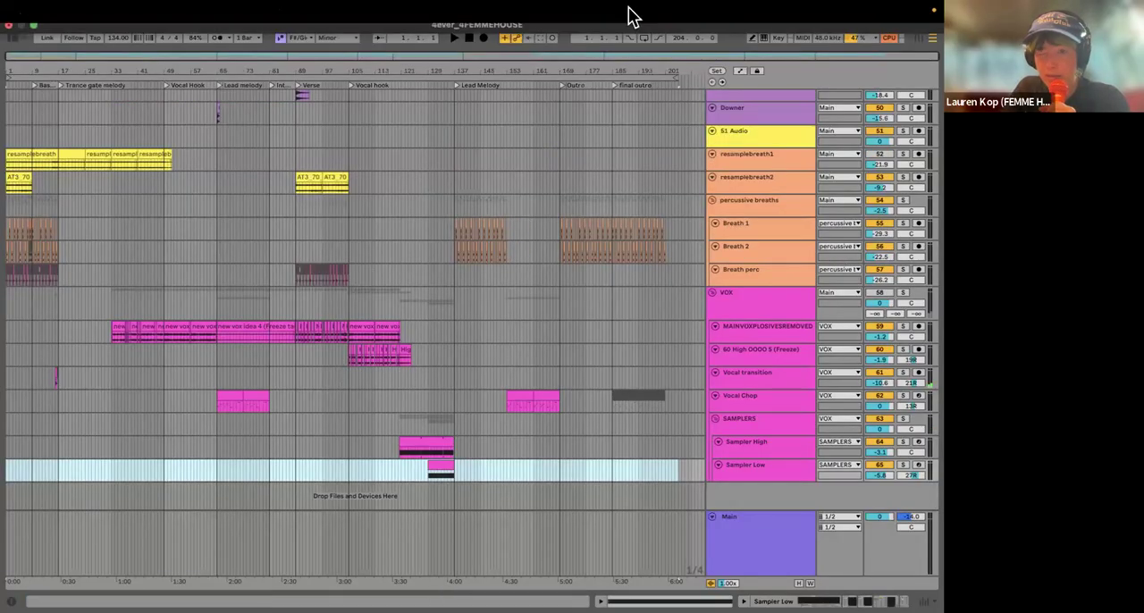
pyautogui.moveTo(762, 341); pyautogui.dragTo(744, 426)
pyautogui.scroll(3, 203, 375)
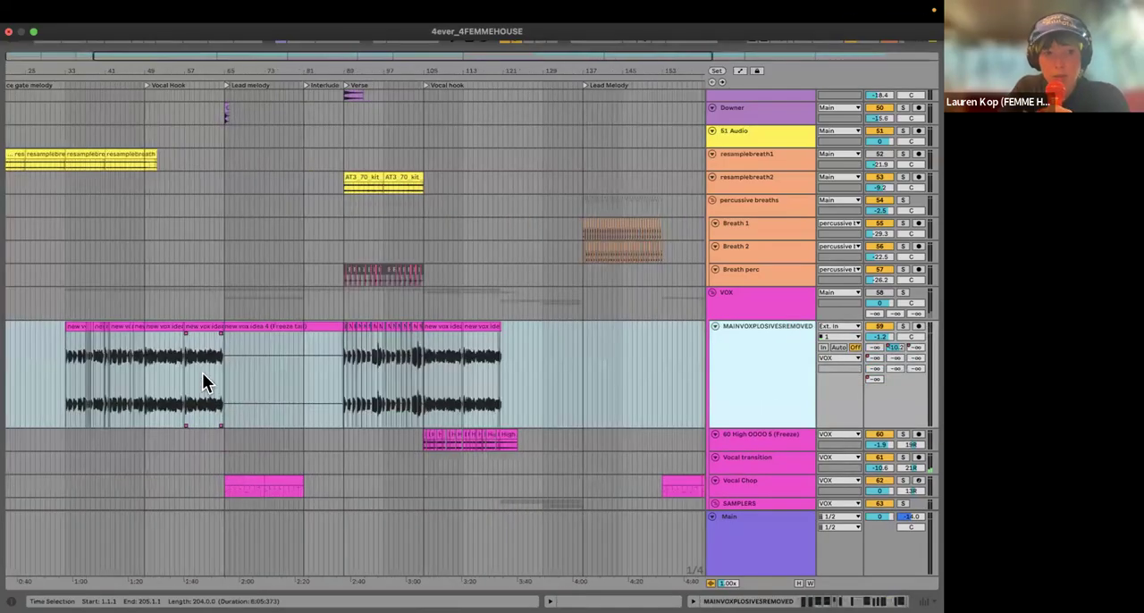
pyautogui.scroll(3, 305, 336)
pyautogui.hscroll(10, 305, 338)
pyautogui.scroll(-1, 305, 337)
pyautogui.hscroll(-10, 304, 340)
pyautogui.hscroll(1, 257, 429)
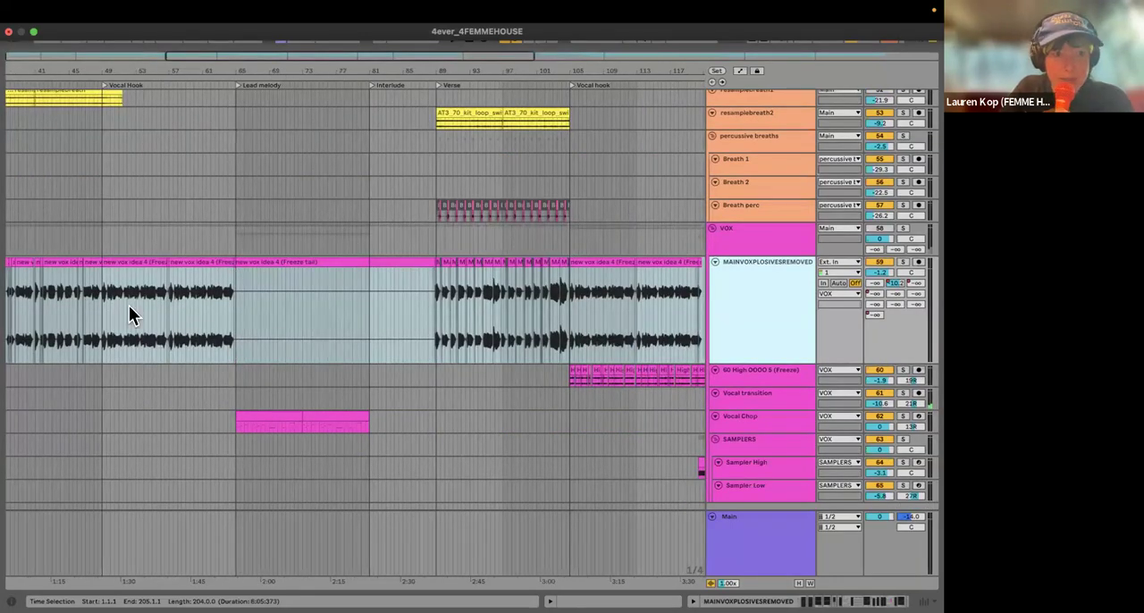
# Step: Examine the comped clips on the MAINVOXPLOSIVESREMOVED track from bar 33 to bar 46, including the splice near bar 33
pyautogui.click(98, 288)
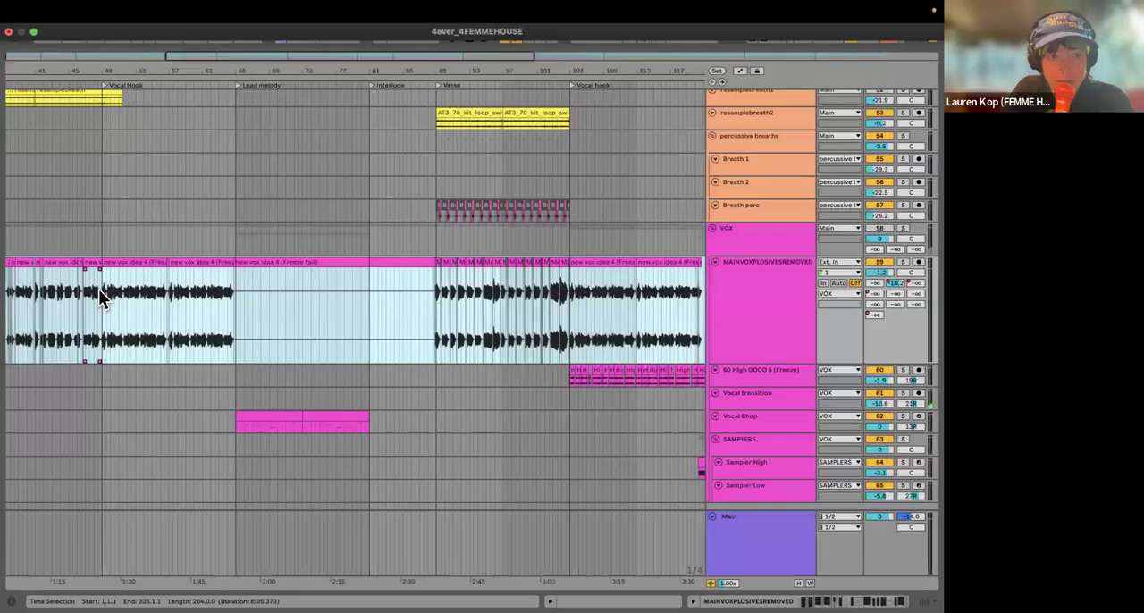
pyautogui.scroll(5, 99, 289)
pyautogui.hscroll(-8, 239, 309)
pyautogui.scroll(-1, 239, 309)
pyautogui.click(239, 309)
pyautogui.click(268, 253)
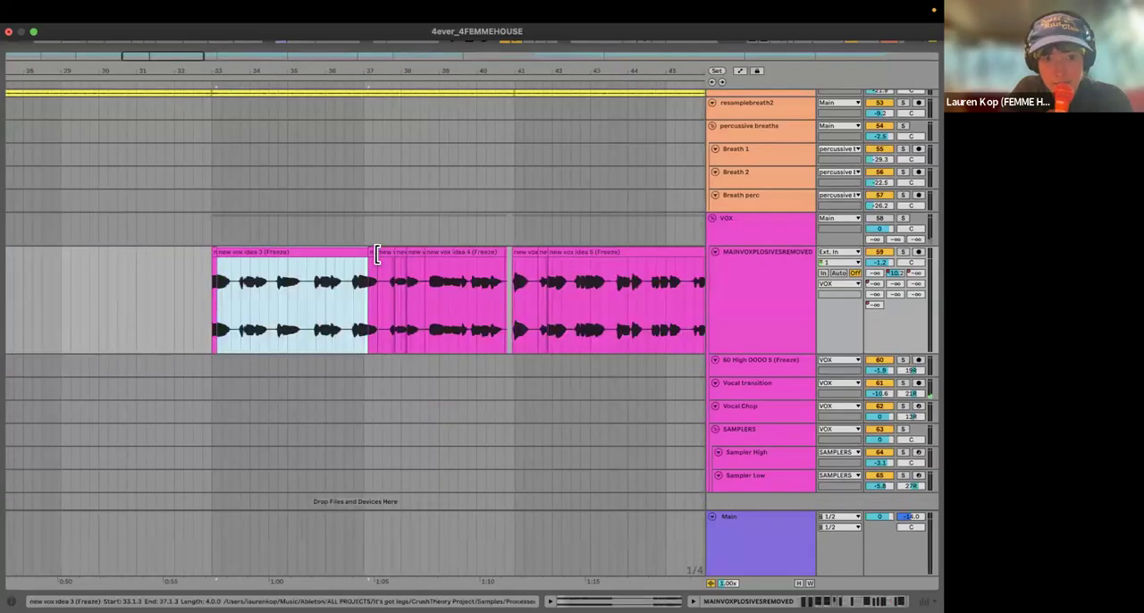
pyautogui.click(384, 253)
pyautogui.click(475, 250)
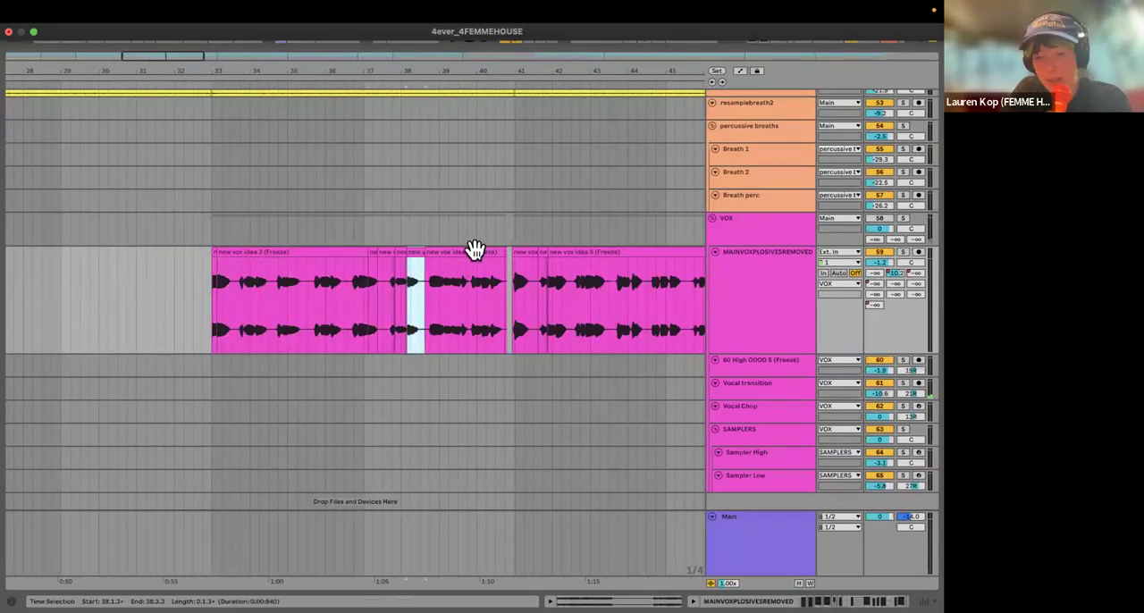
pyautogui.click(484, 251)
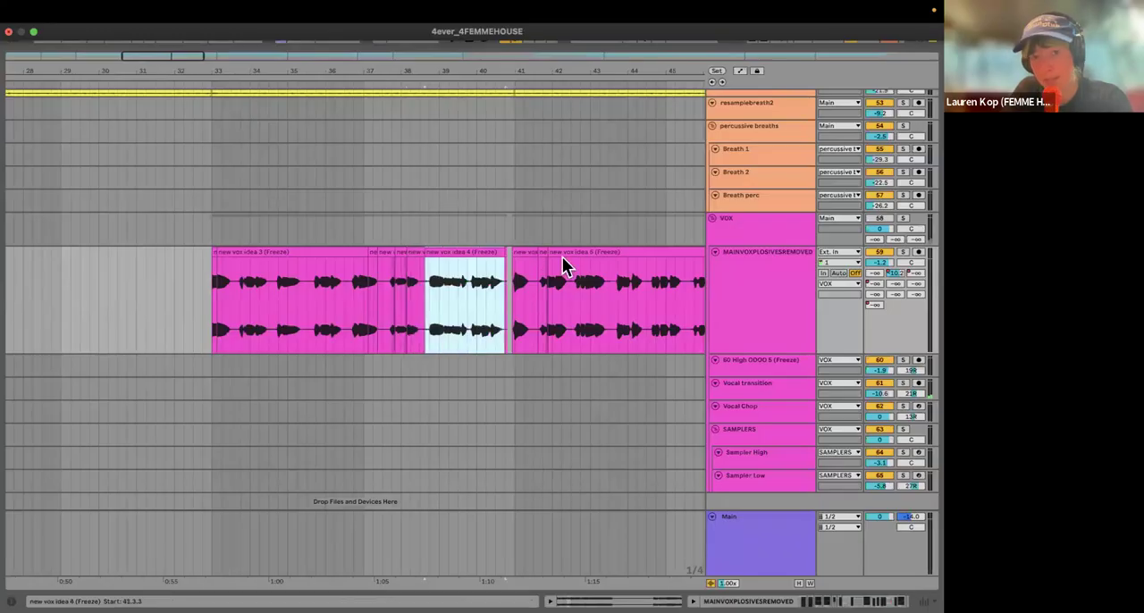
pyautogui.click(535, 251)
pyautogui.click(562, 254)
pyautogui.scroll(5, 229, 322)
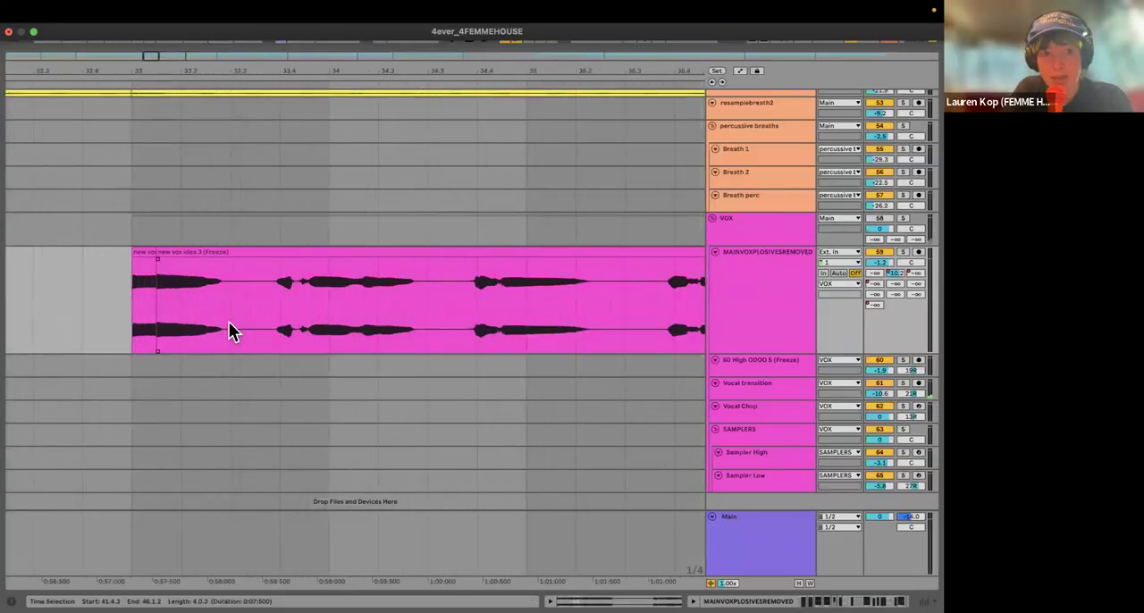
pyautogui.scroll(-10, 227, 300)
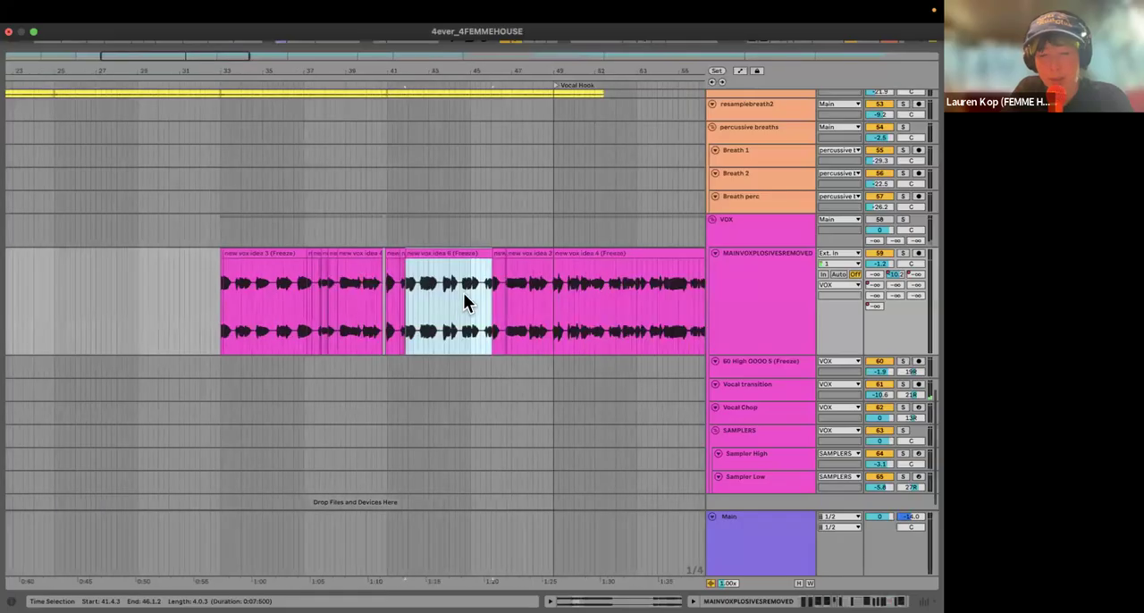
pyautogui.scroll(8, 223, 322)
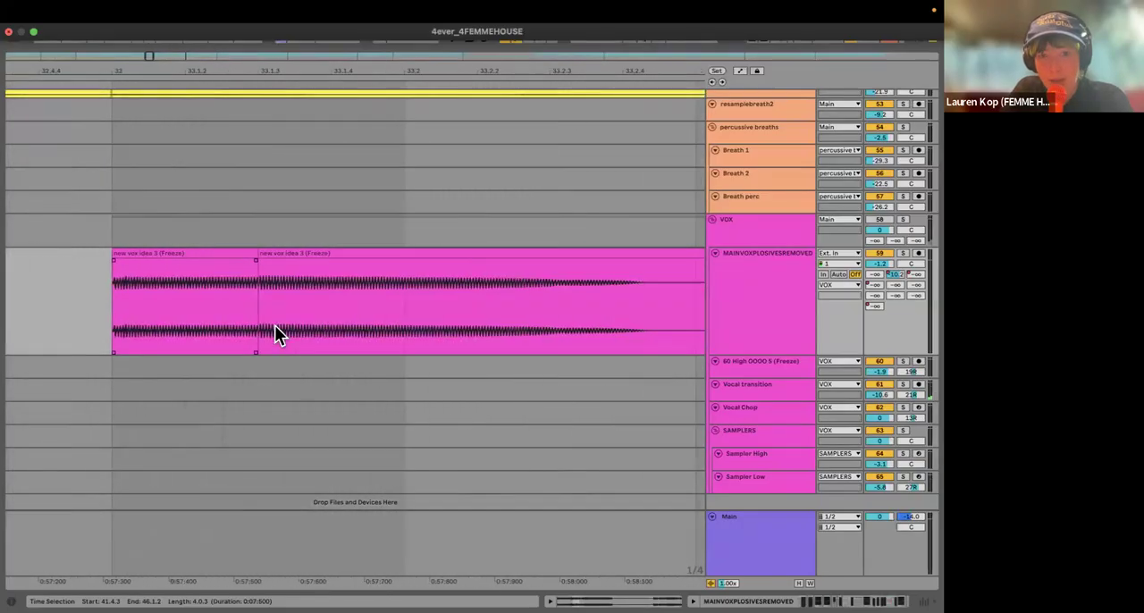
pyautogui.scroll(-15, 274, 325)
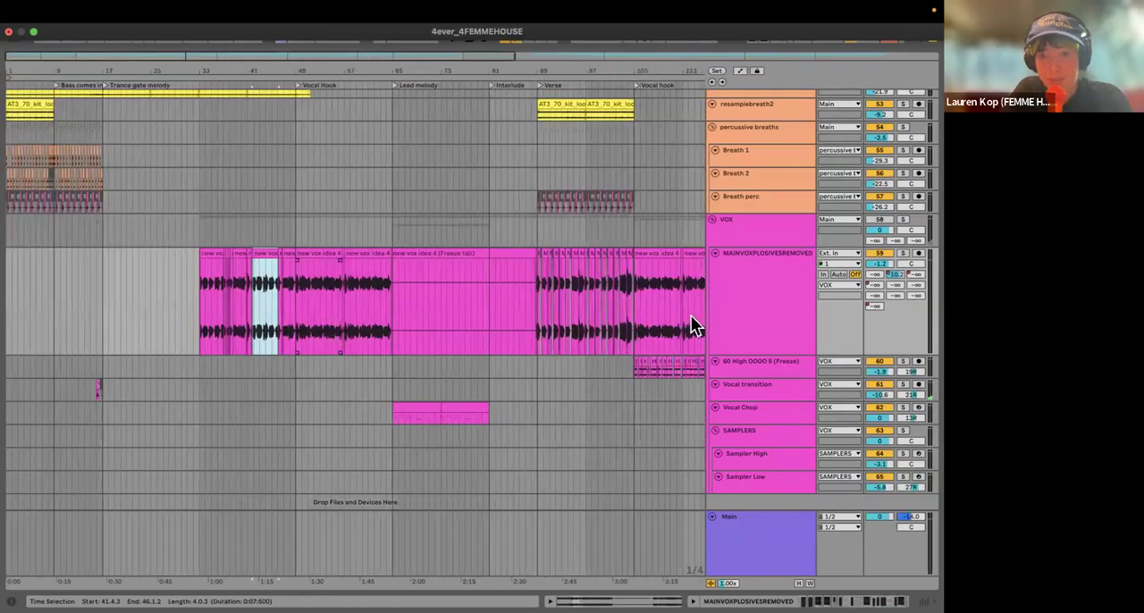
# Step: Show the take lanes of the MAINVOXPLOSIVESREMOVED track, and hide them again
pyautogui.click(766, 302)
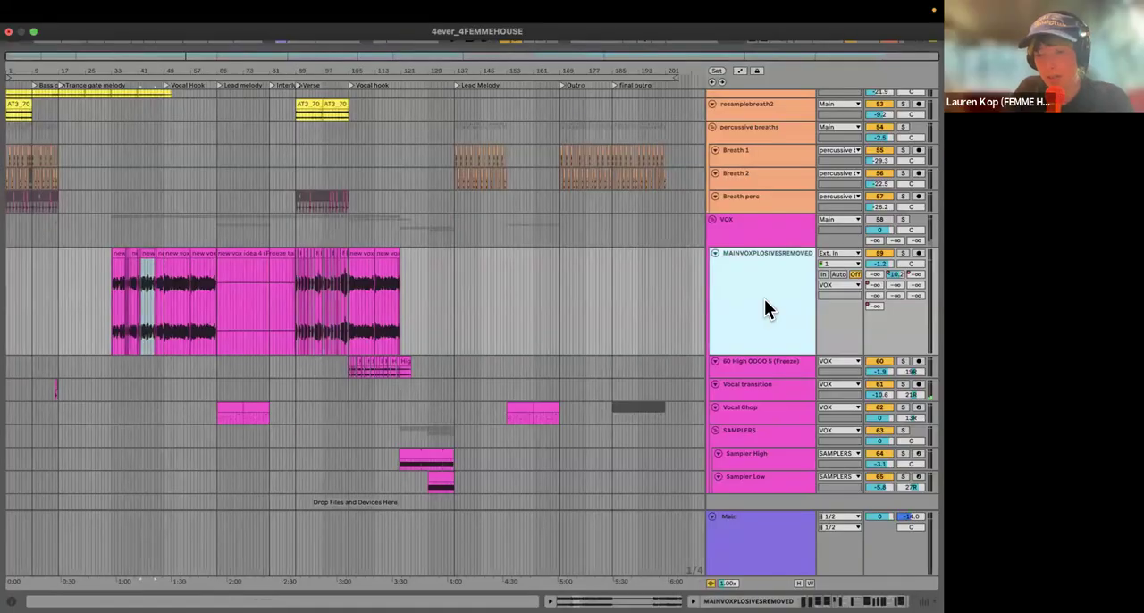
pyautogui.rightClick(761, 310)
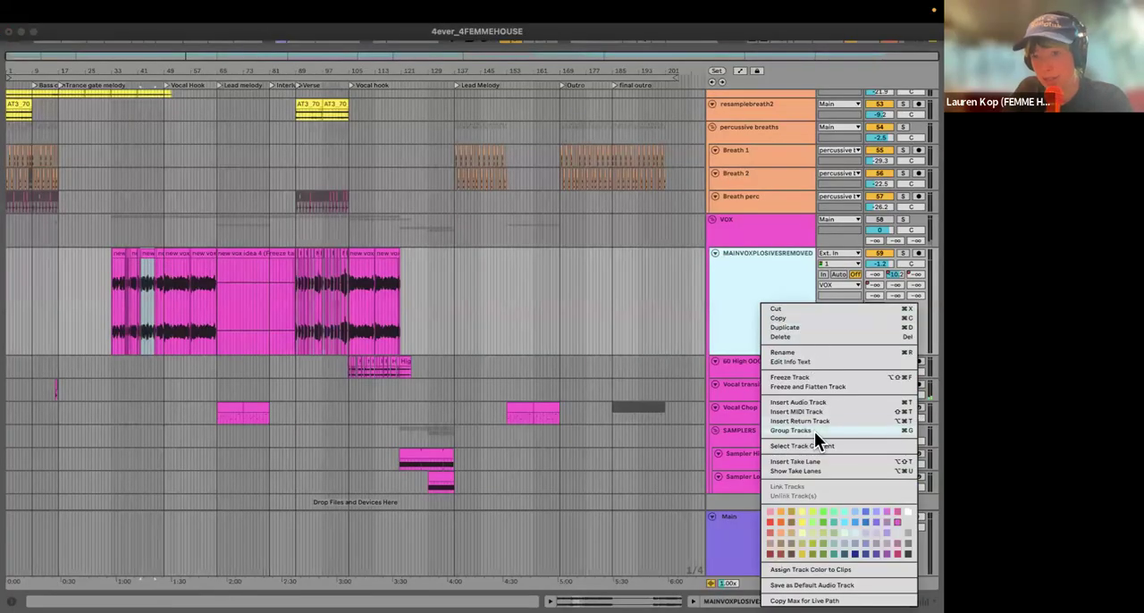
pyautogui.click(680, 434)
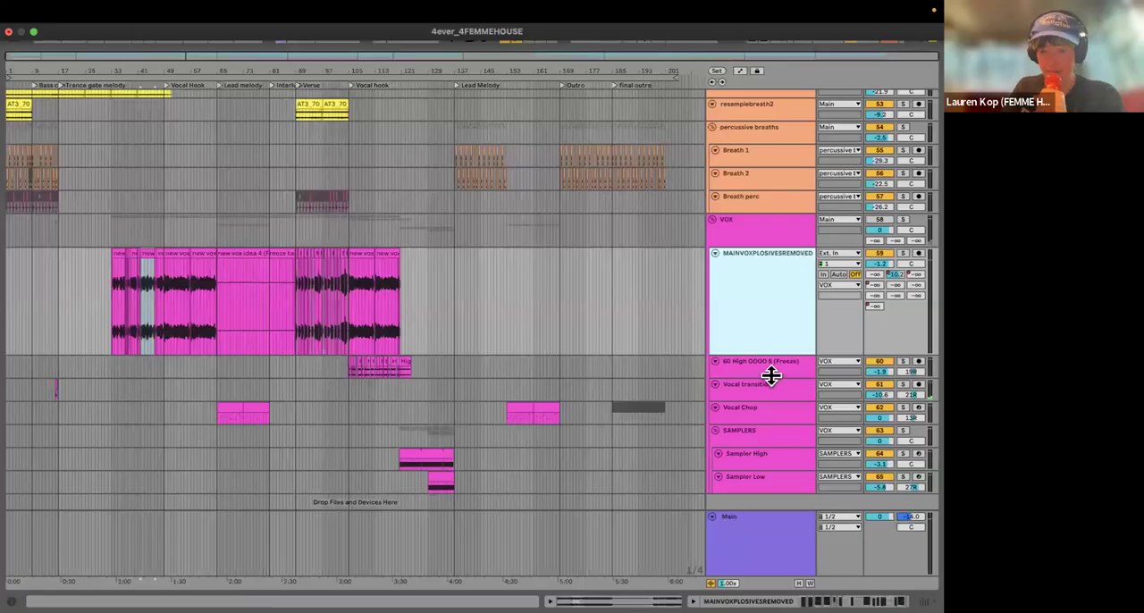
pyautogui.rightClick(774, 312)
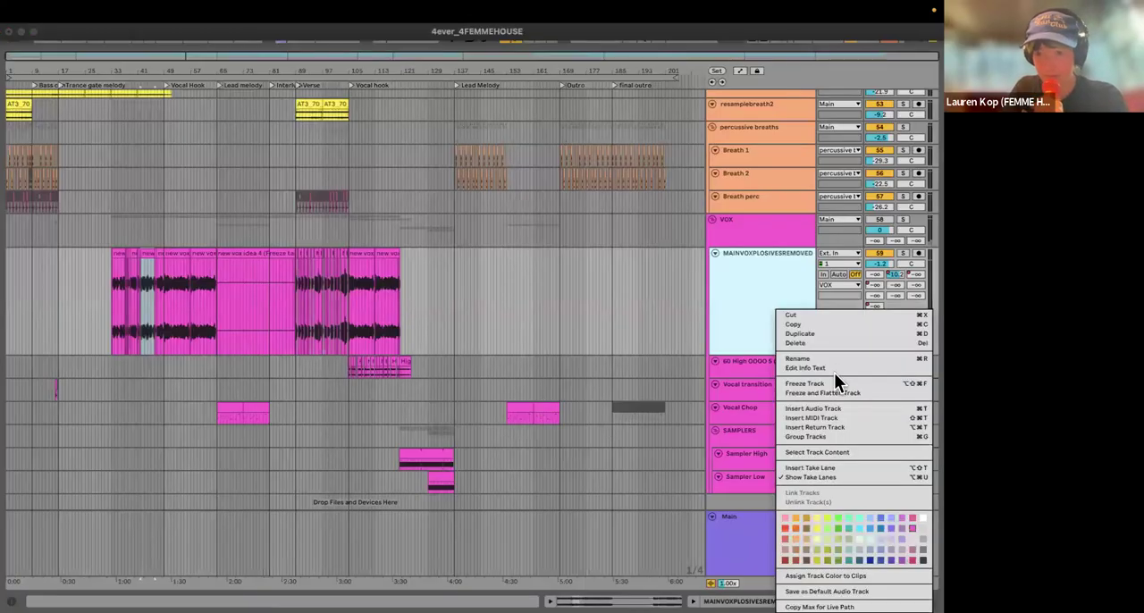
pyautogui.click(806, 477)
pyautogui.scroll(-1, 599, 311)
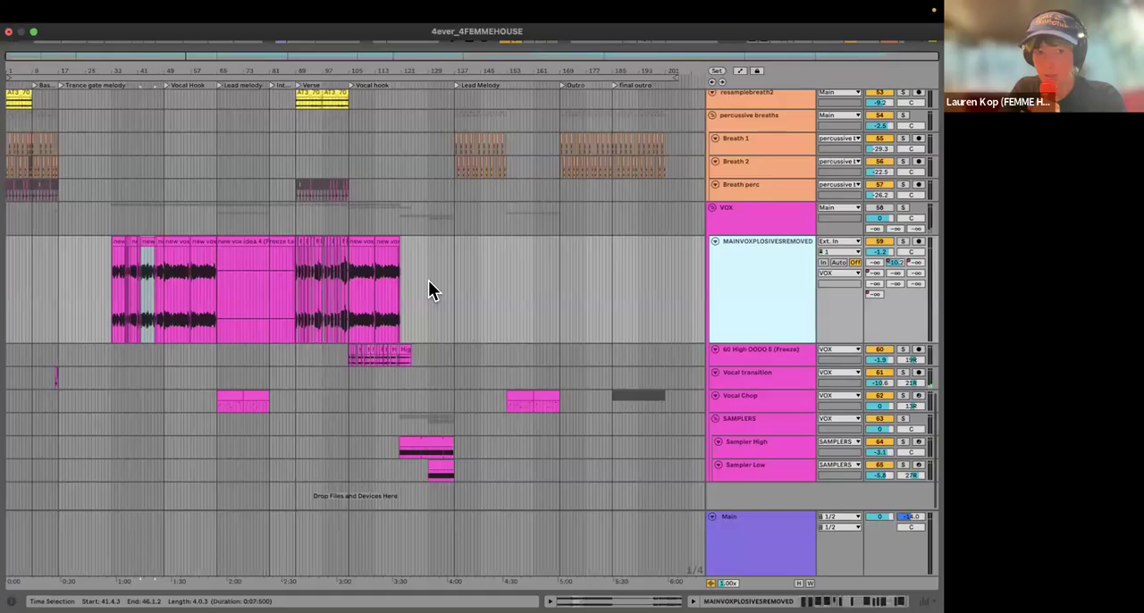
# Step: Show the take lanes of the High OOOO 5 (Freeze) track and look over the vocal tracks
pyautogui.click(751, 358)
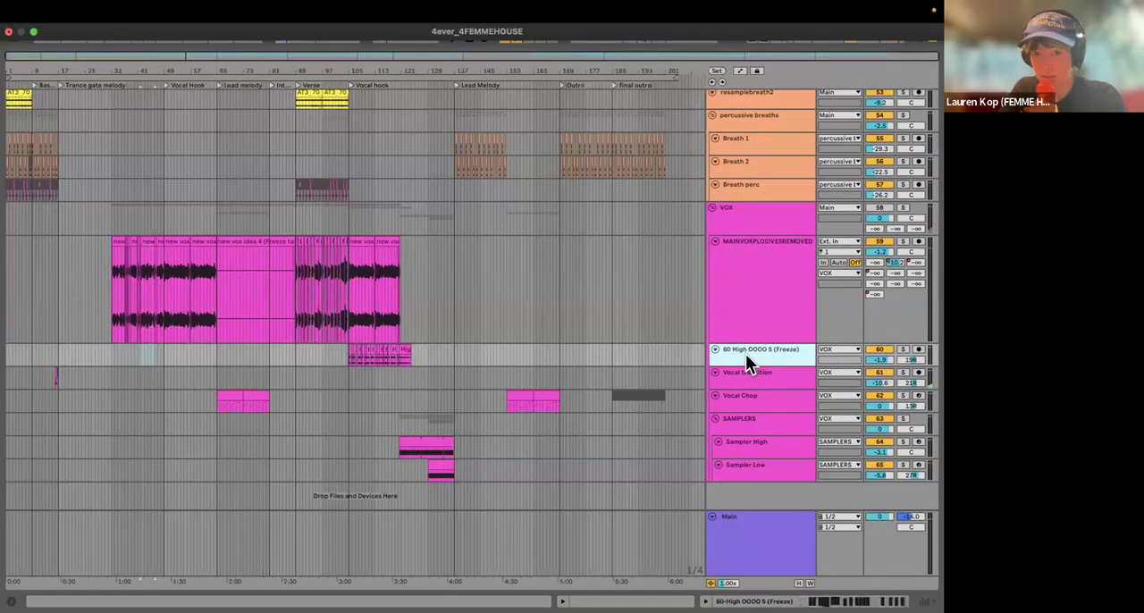
pyautogui.rightClick(745, 354)
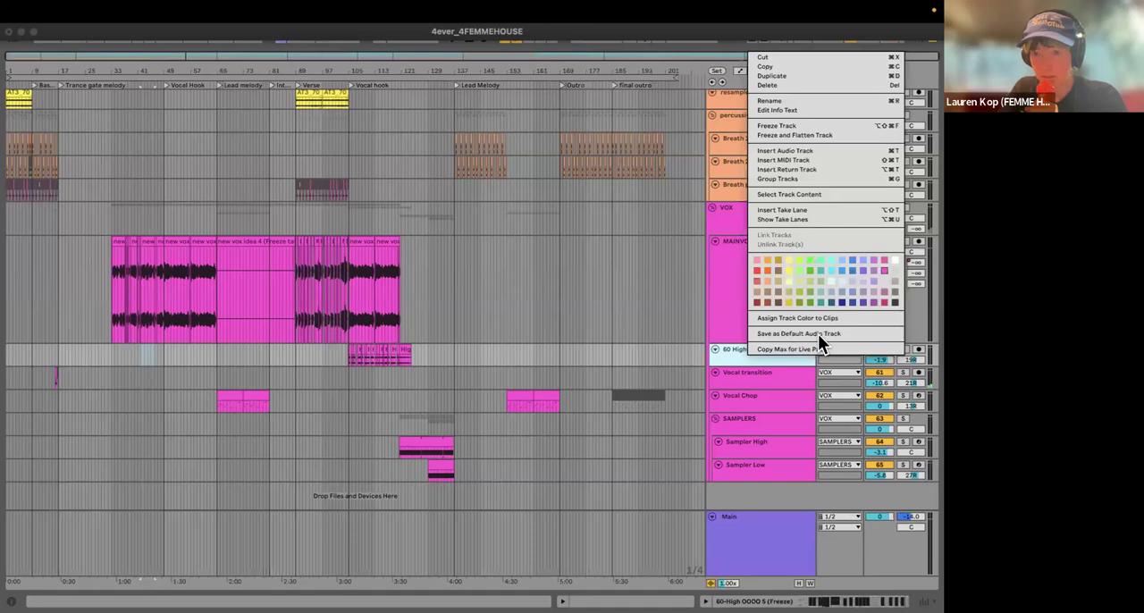
pyautogui.click(799, 219)
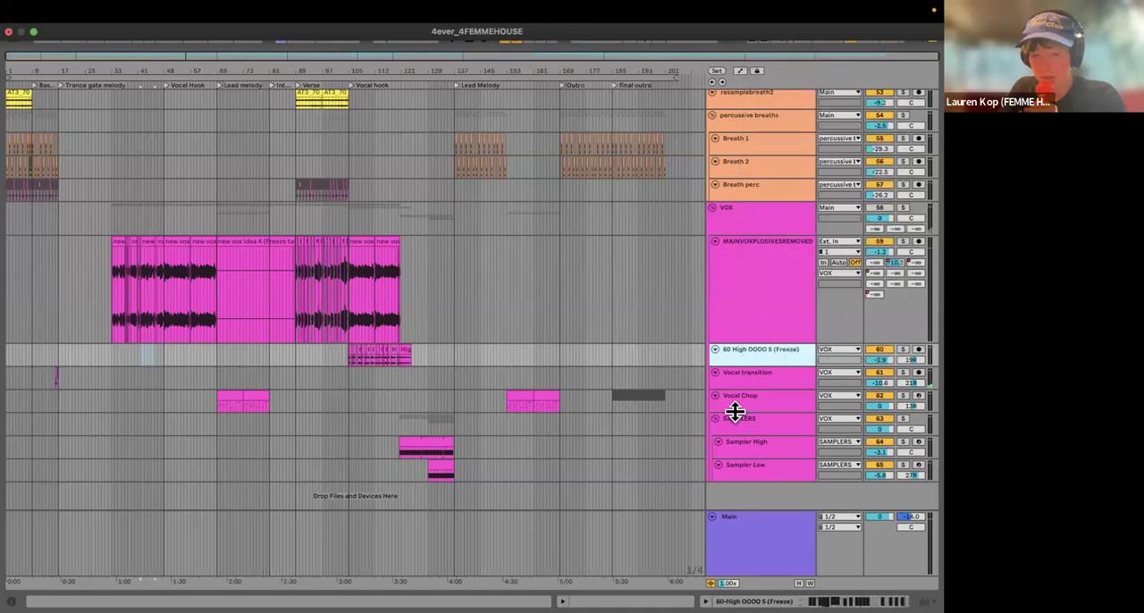
pyautogui.scroll(5, 753, 336)
pyautogui.scroll(-5, 753, 345)
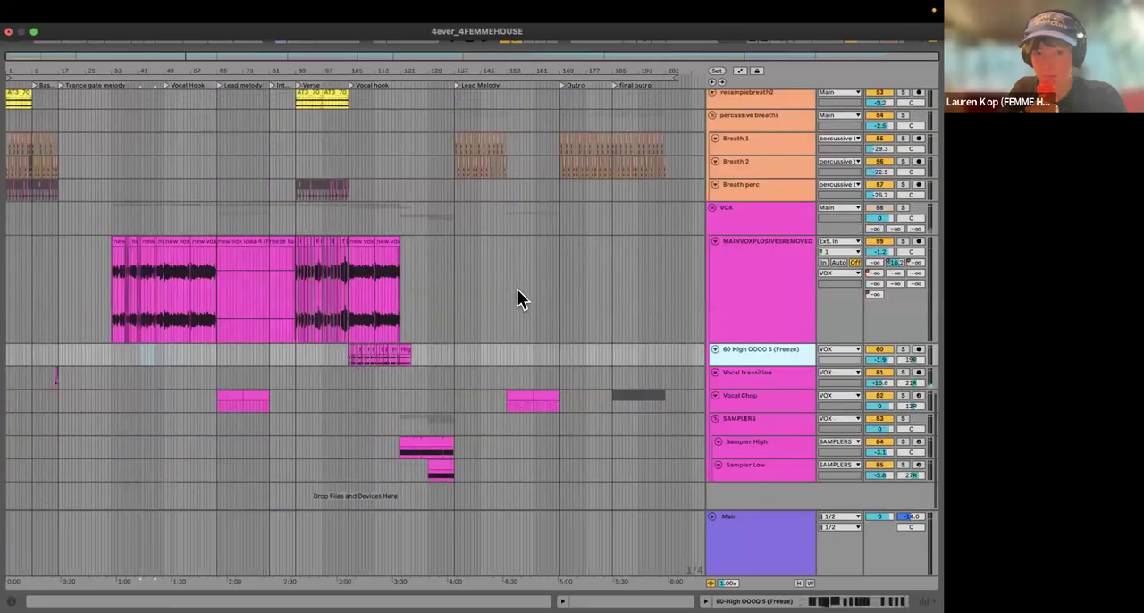
pyautogui.scroll(1, 164, 321)
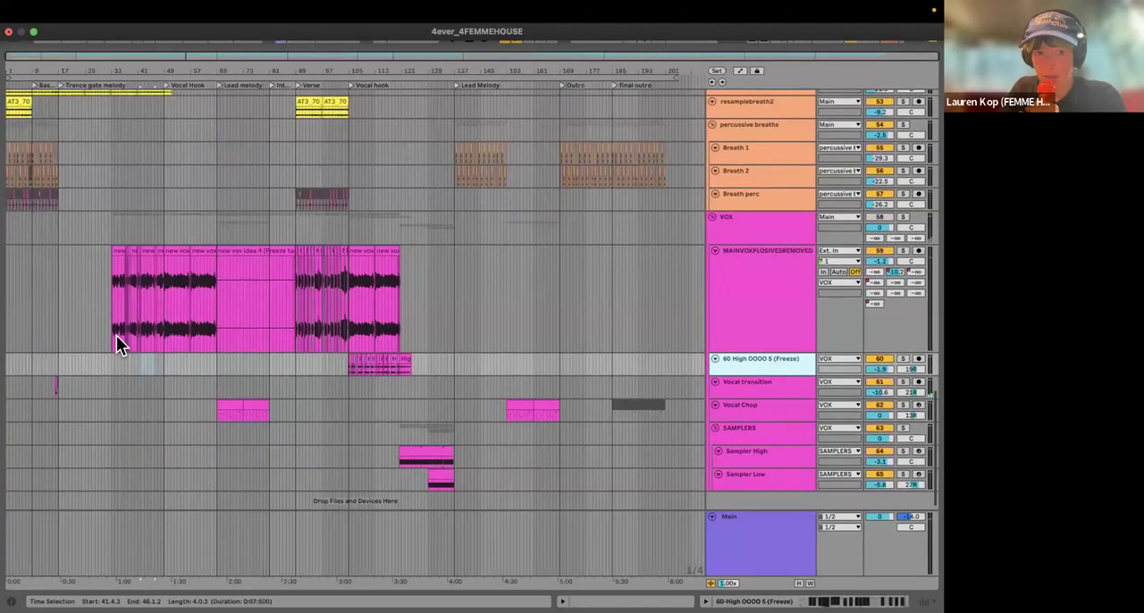
pyautogui.scroll(-1, 133, 320)
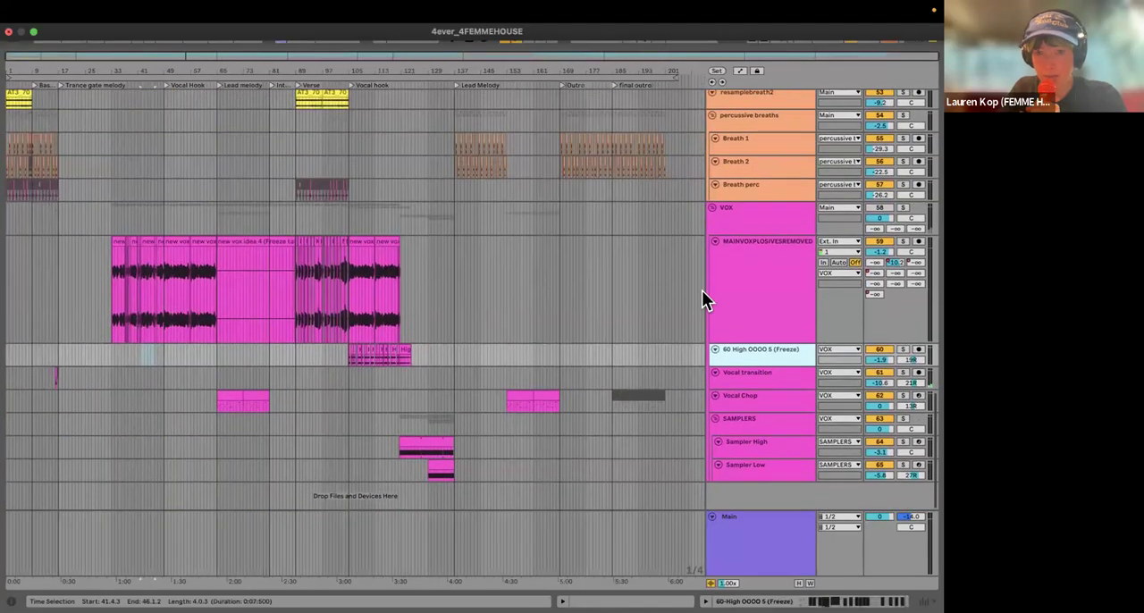
# Step: Insert a new audio track directly below the MAINVOXPLOSIVESREMOVED track
pyautogui.doubleClick(734, 288)
pyautogui.rightClick(734, 288)
pyautogui.click(747, 289)
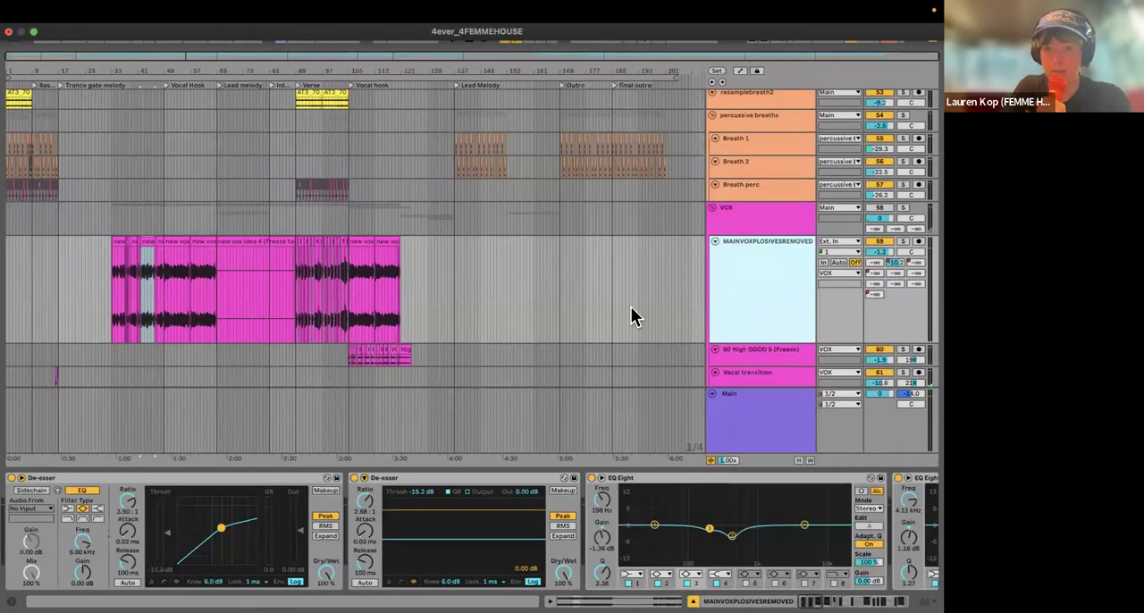
pyautogui.press('super+t')
pyautogui.scroll(-5, 535, 245)
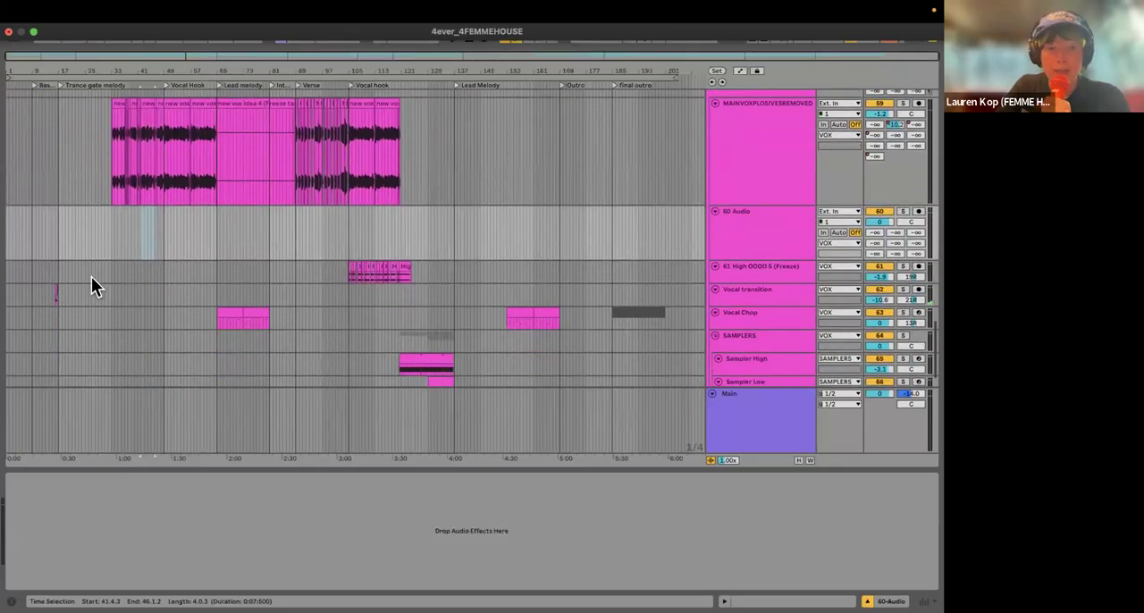
# Step: Arm the new audio track for recording and frame the vocal section starting at bar 33
pyautogui.moveTo(105, 81); pyautogui.dragTo(138, 474)
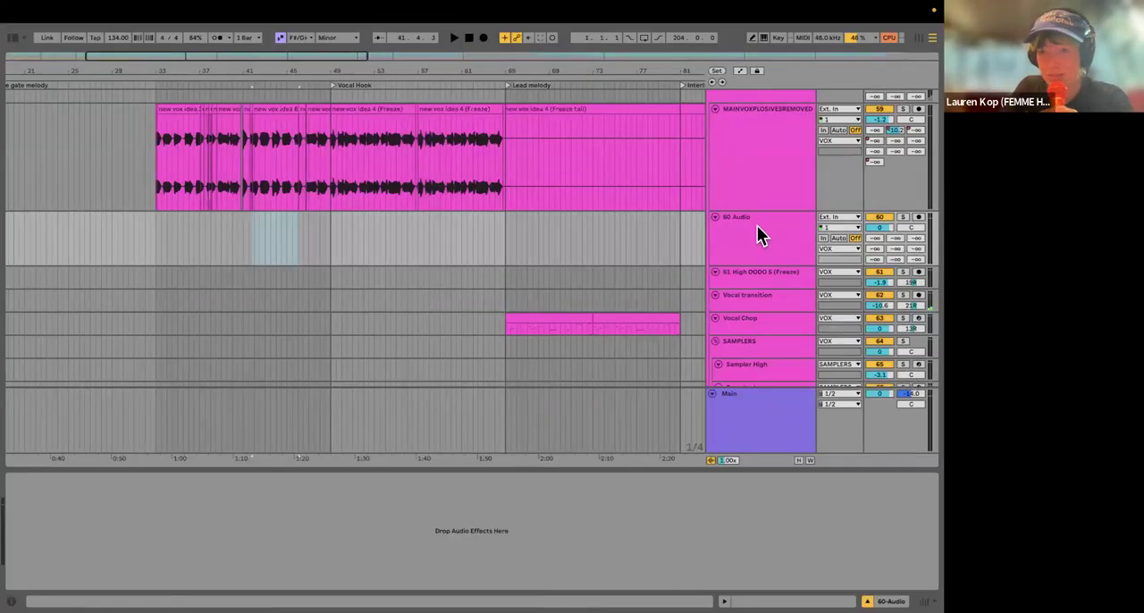
pyautogui.click(915, 216)
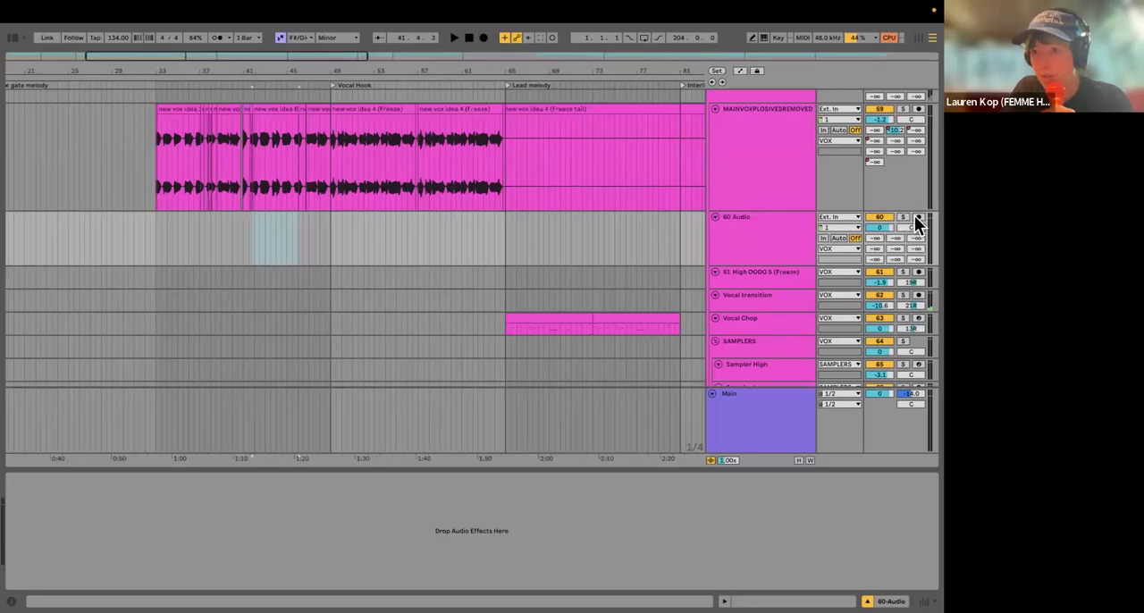
pyautogui.scroll(10, 193, 248)
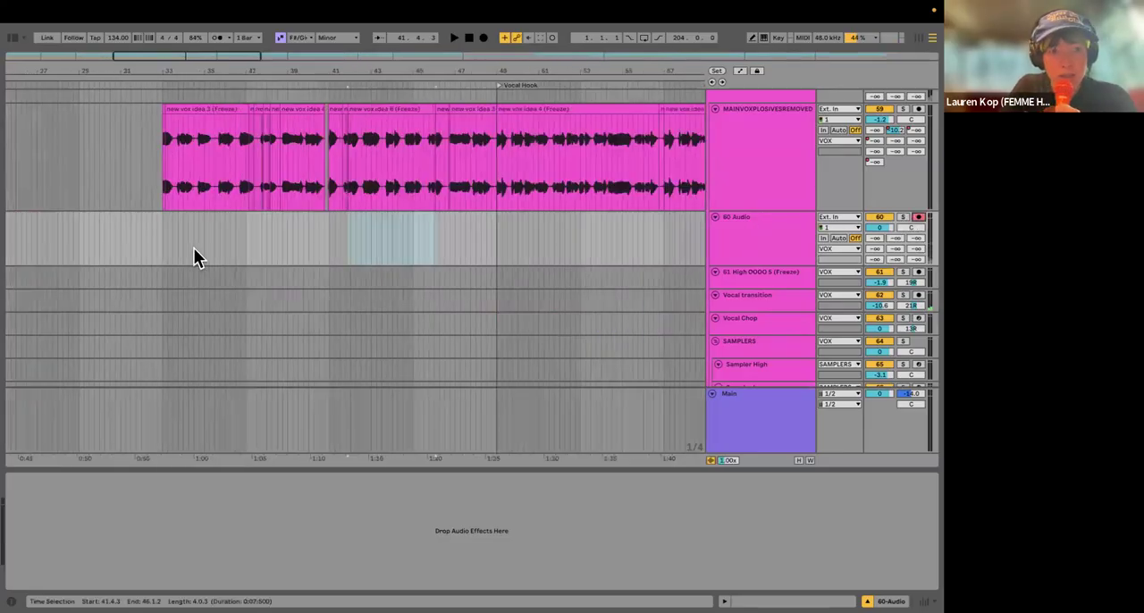
# Step: Record a vocal take on the 60 Audio track starting at bar 33, and stop shortly after bar 41
pyautogui.hscroll(2, 161, 250)
pyautogui.click(146, 237)
pyautogui.scroll(-5, 204, 212)
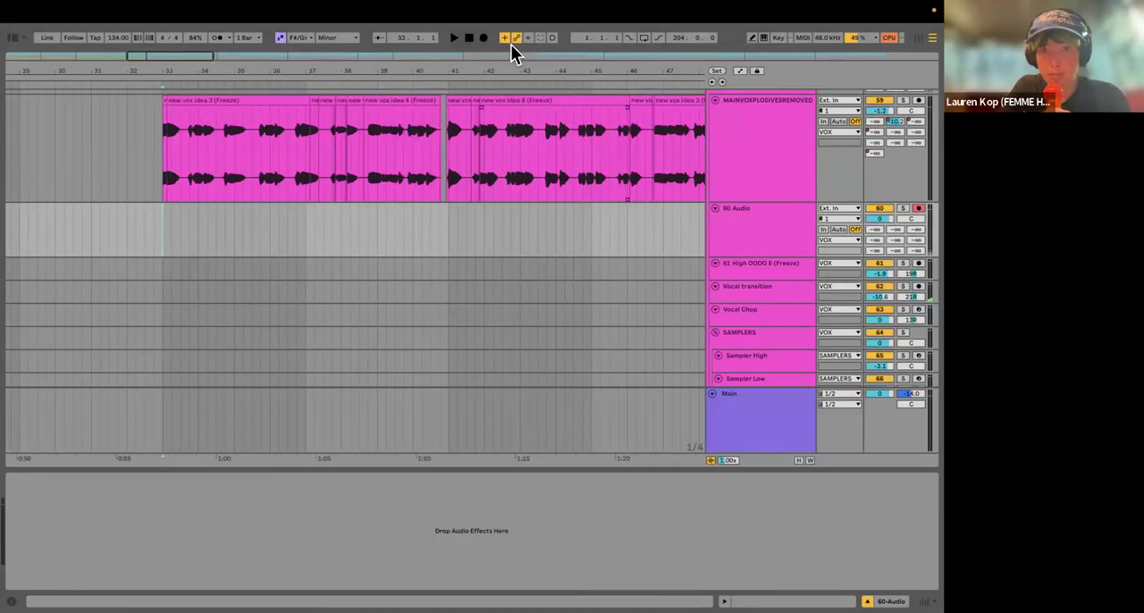
pyautogui.click(485, 39)
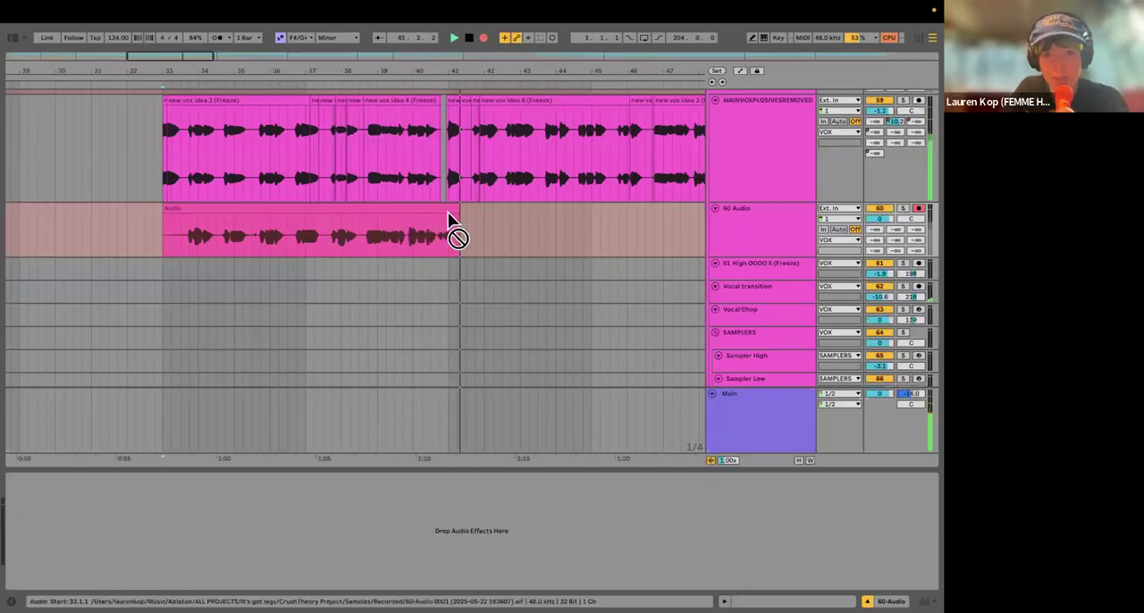
pyautogui.press('space')
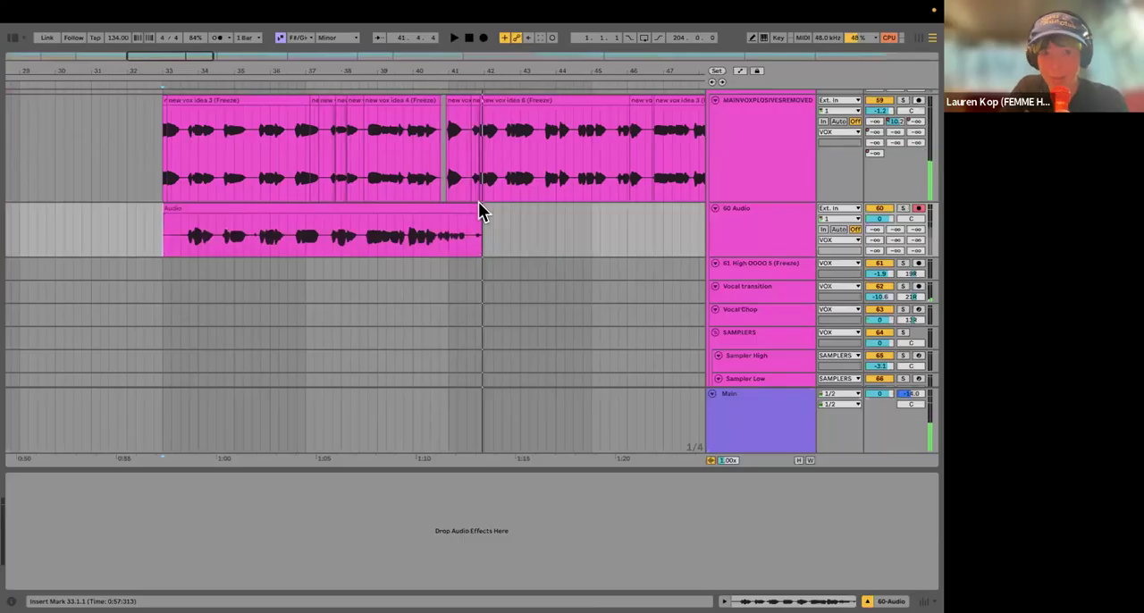
# Step: Trim the end of the recorded clip on the 60 Audio track so it finishes at bar 41
pyautogui.moveTo(481, 215); pyautogui.dragTo(440, 209)
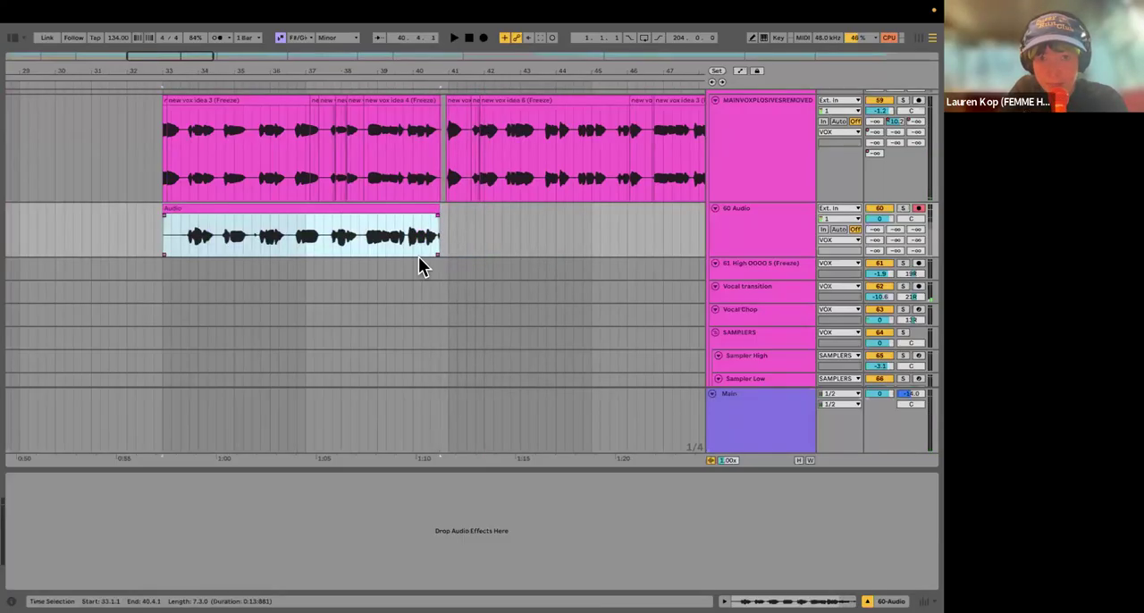
pyautogui.scroll(5, 418, 254)
pyautogui.moveTo(452, 207); pyautogui.dragTo(483, 207)
pyautogui.scroll(-8, 363, 242)
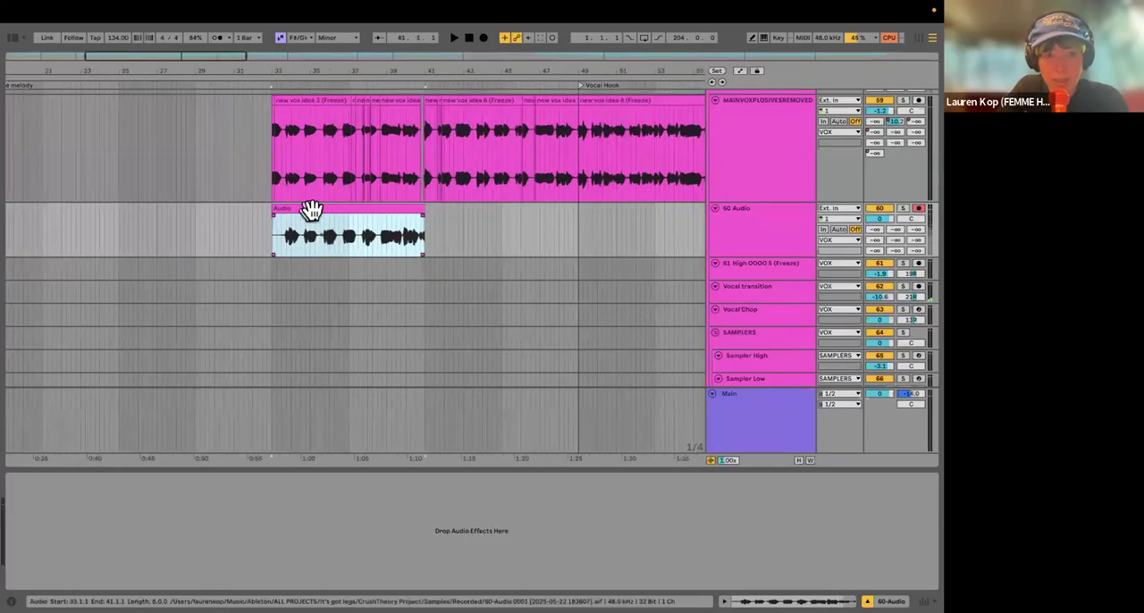
# Step: Loop the 8-bar range of the recorded clip from bar 33 to bar 41
pyautogui.click(273, 241)
pyautogui.moveTo(373, 241); pyautogui.dragTo(425, 243)
pyautogui.press('super+l')
pyautogui.scroll(-1, 277, 228)
pyautogui.hscroll(1, 277, 228)
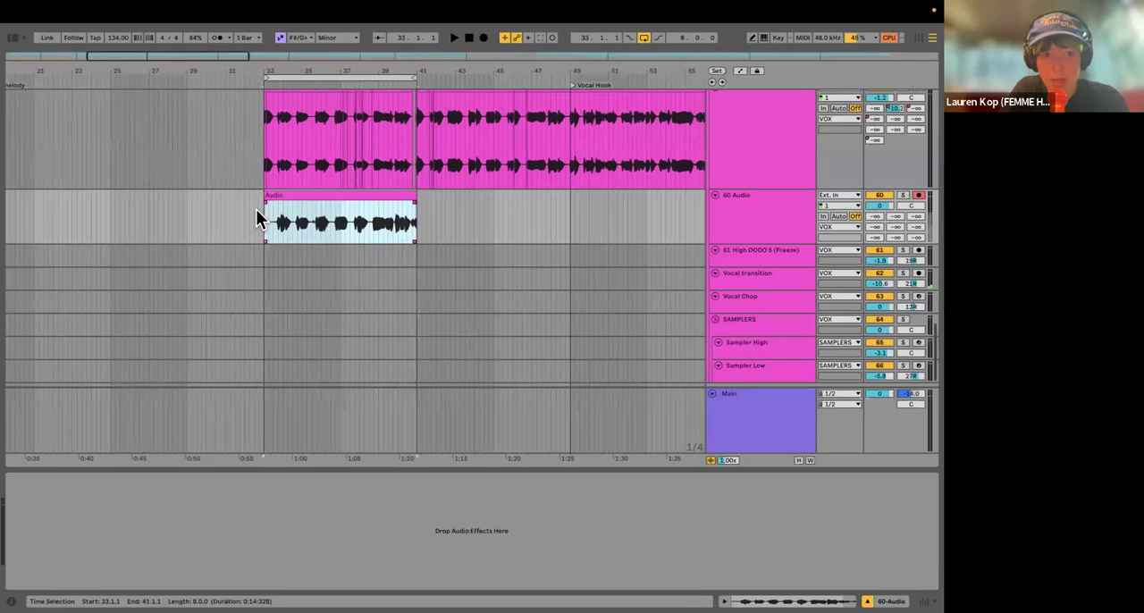
# Step: Record further vocal takes on the 60 Audio track over the looped section, starting from bar 33
pyautogui.click(256, 211)
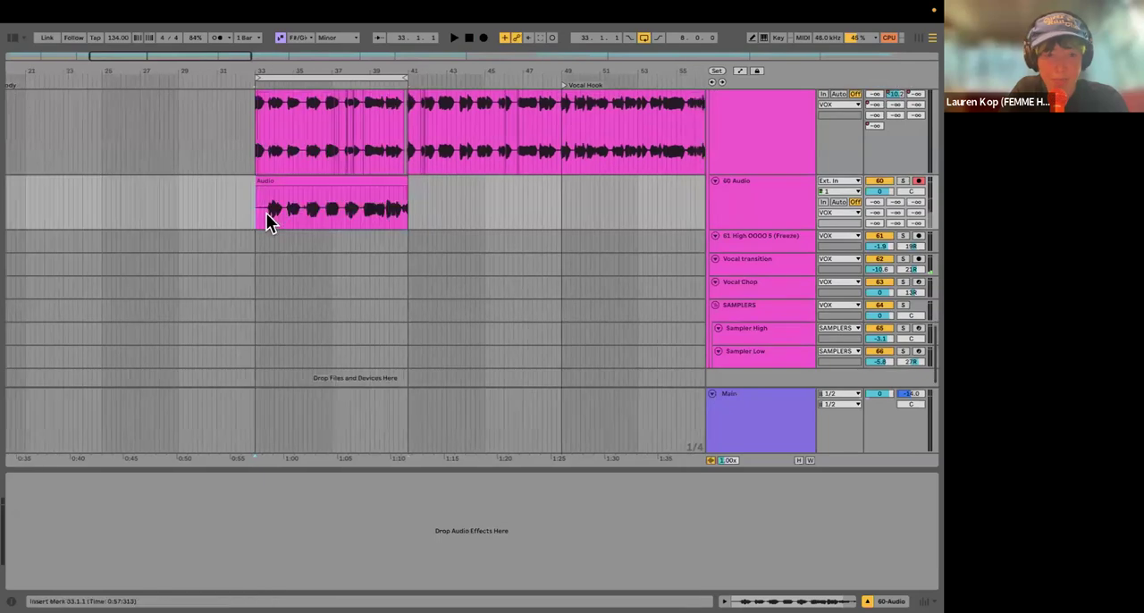
pyautogui.click(483, 38)
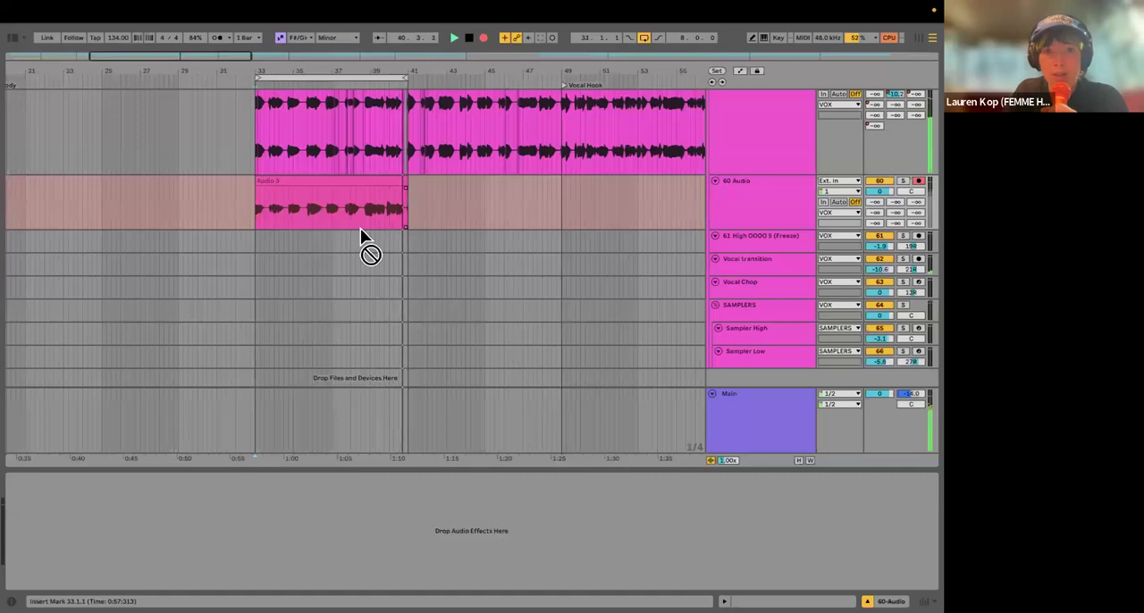
pyautogui.press('space')
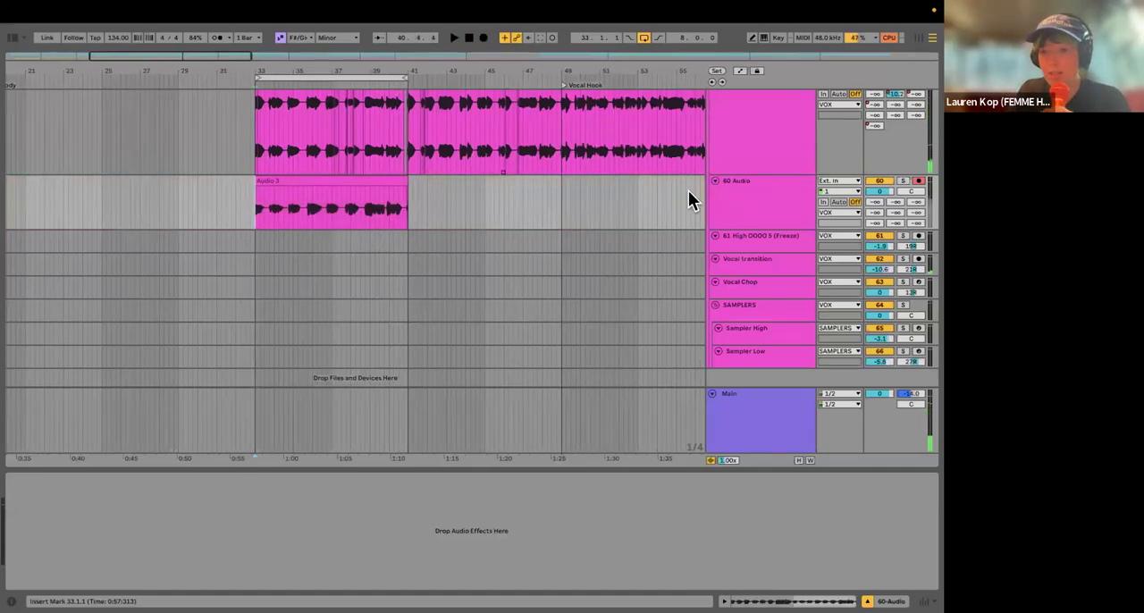
# Step: Show the take lanes of the 60 Audio track and frame the recorded takes
pyautogui.rightClick(755, 218)
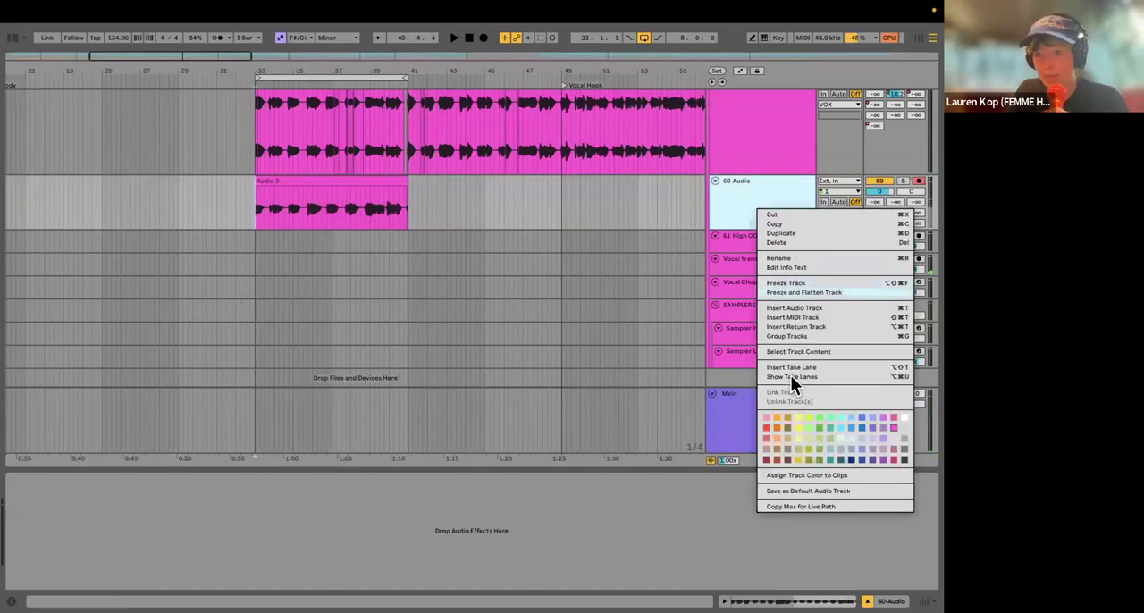
pyautogui.click(858, 376)
pyautogui.scroll(-2, 302, 245)
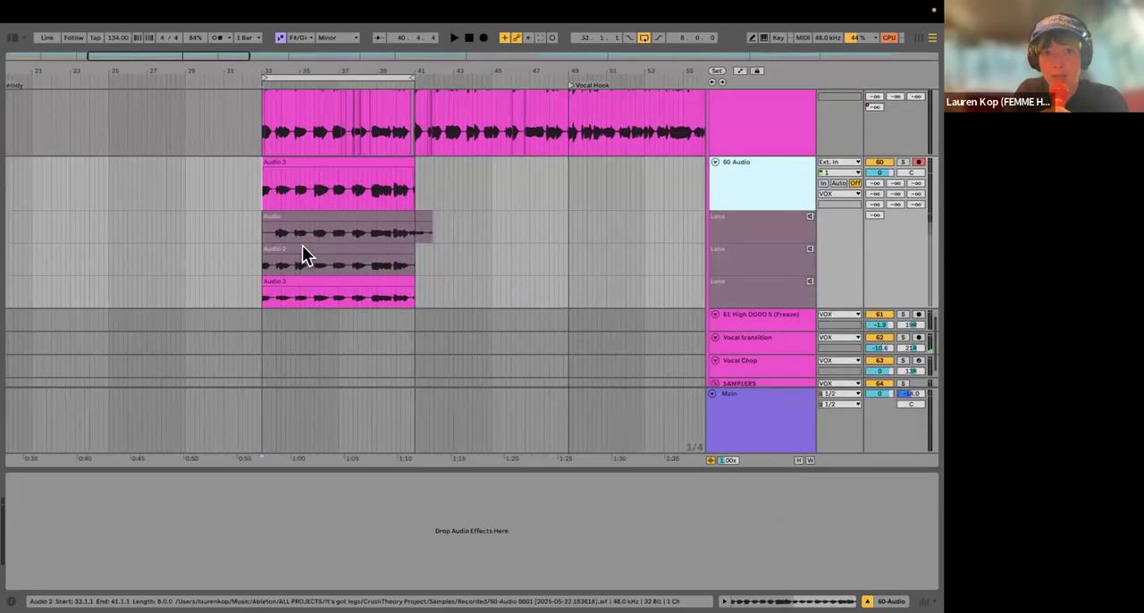
pyautogui.scroll(5, 303, 187)
pyautogui.hscroll(1, 319, 281)
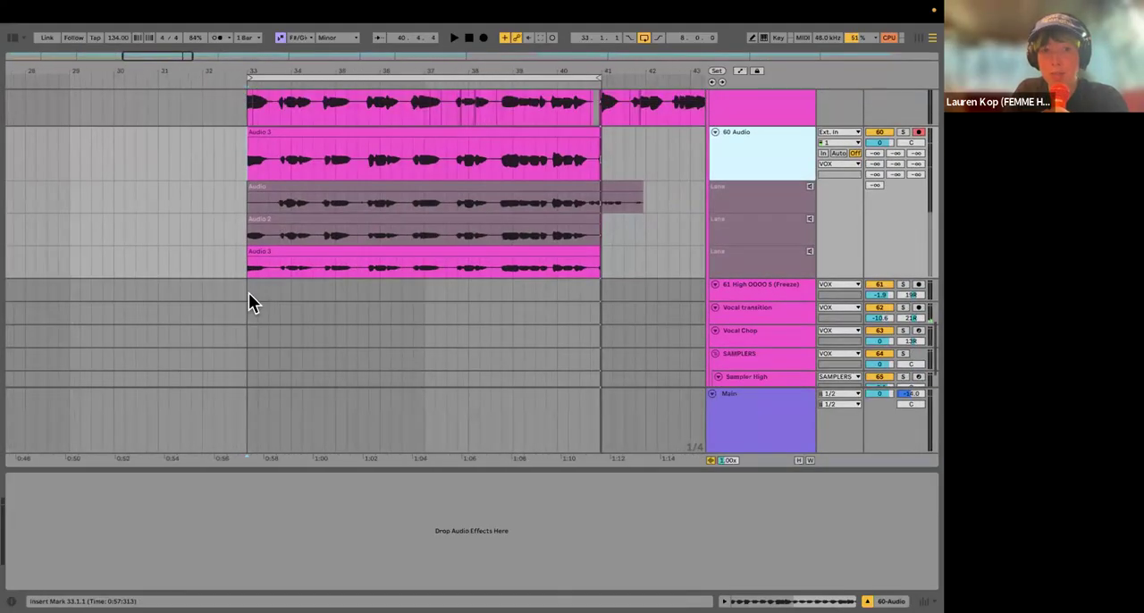
pyautogui.scroll(2, 250, 302)
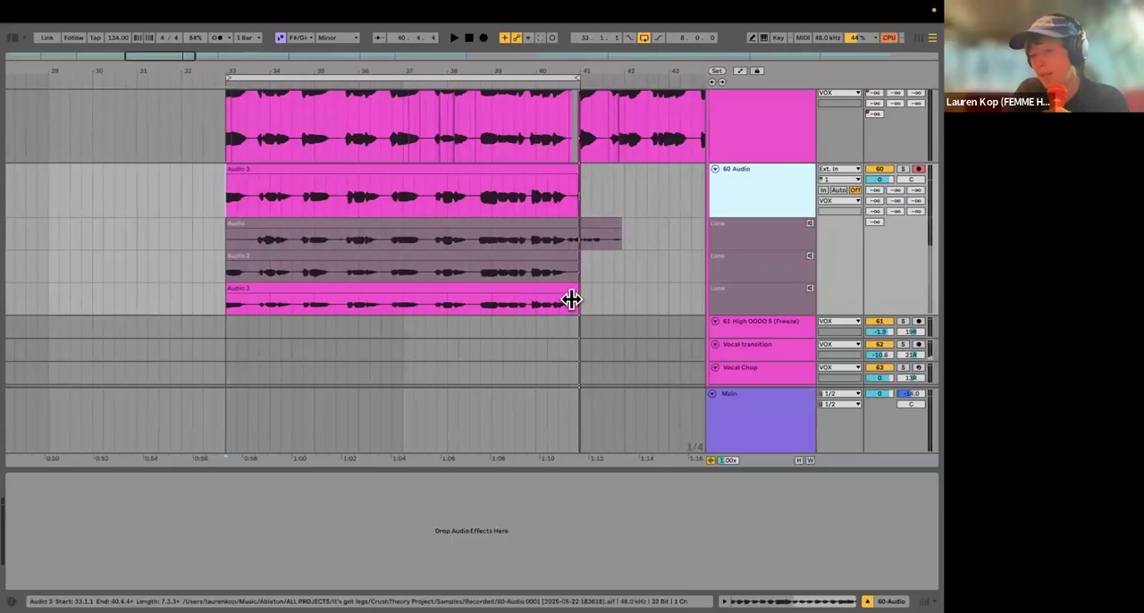
# Step: Solo the 60 Audio track and play its recorded take from bar 33
pyautogui.click(228, 197)
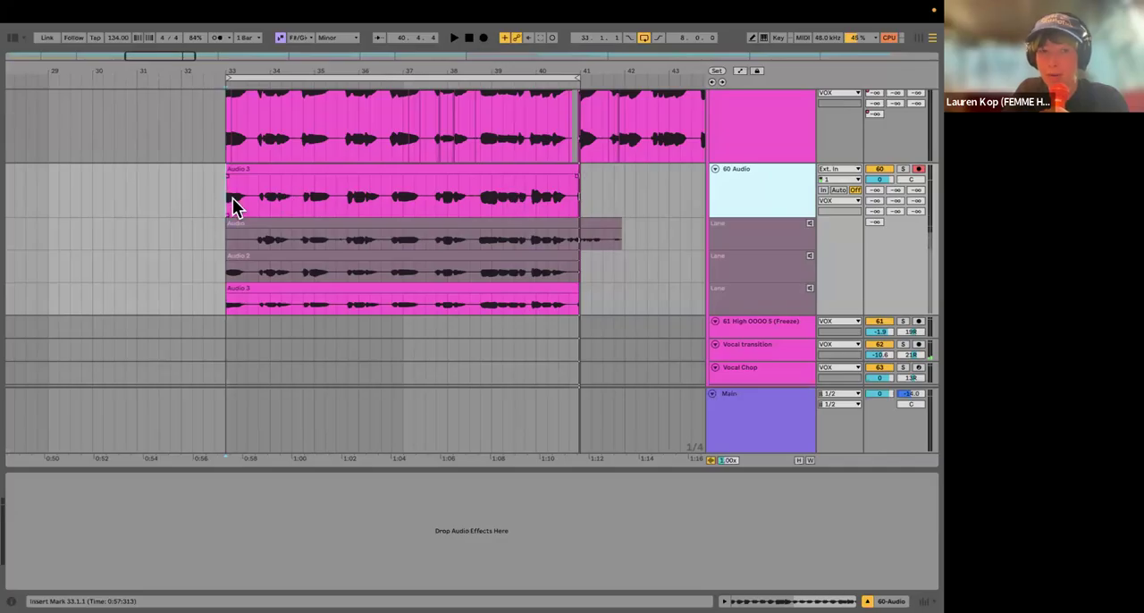
pyautogui.click(903, 170)
pyautogui.press('space')
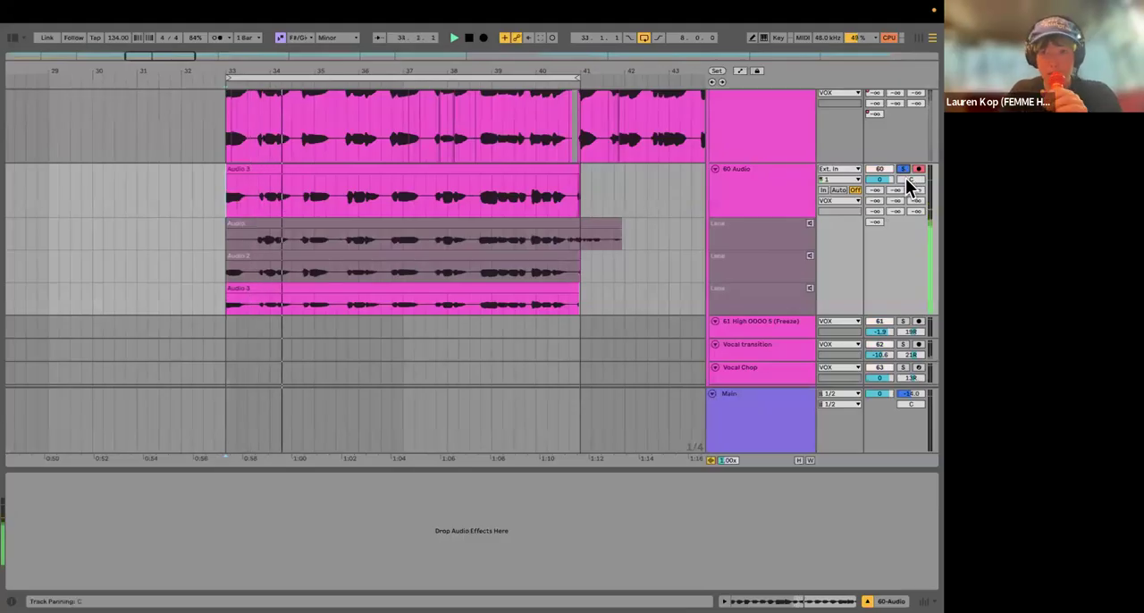
# Step: Check the audio device settings and look over the solo states and routing of the vocal tracks
pyautogui.press('super+comma')
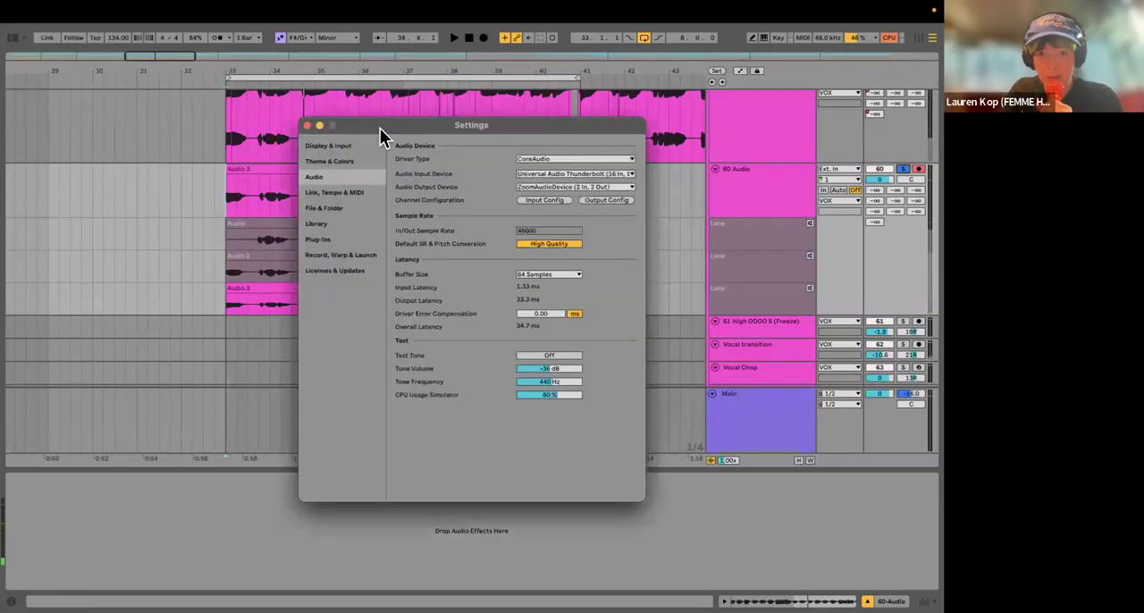
pyautogui.press('Escape')
pyautogui.scroll(20, 815, 204)
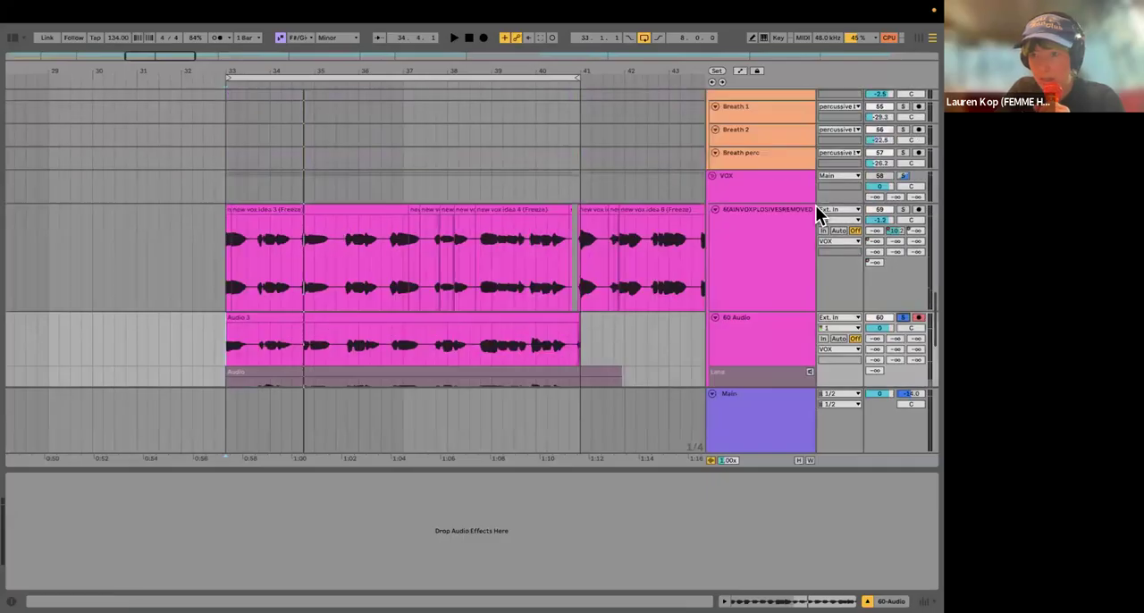
pyautogui.scroll(-15, 809, 179)
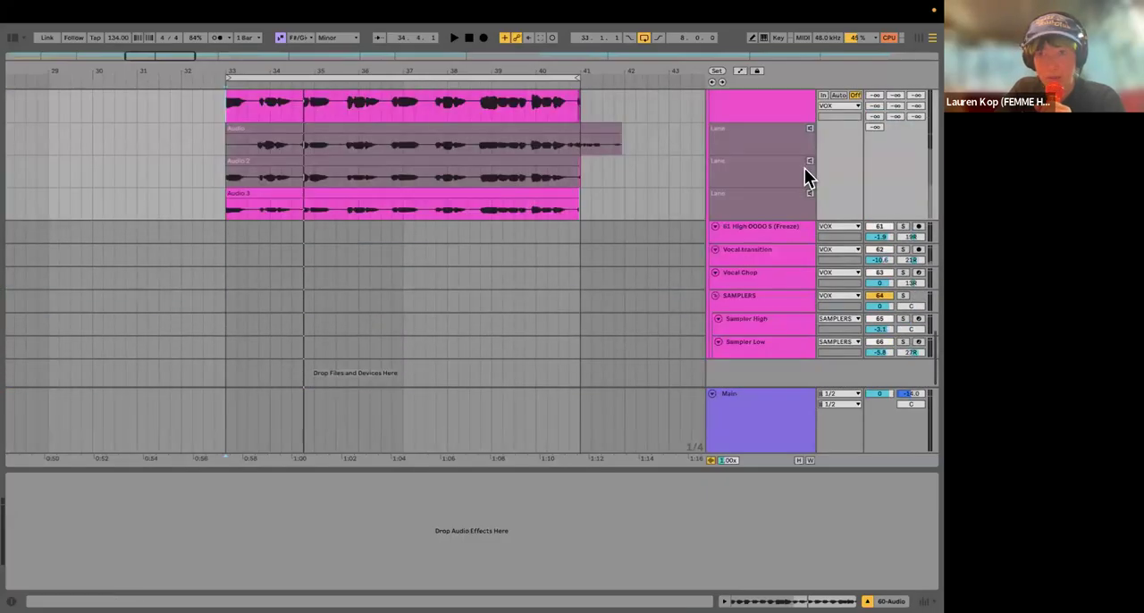
pyautogui.scroll(2, 738, 217)
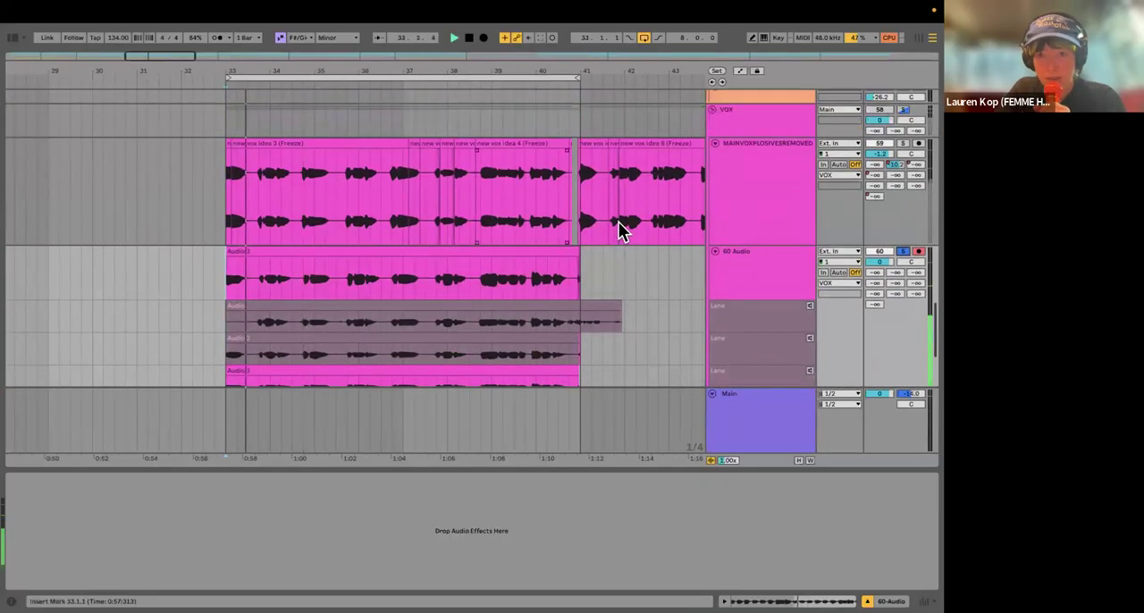
# Step: Toggle the solo of the 60 Audio track off and on, and replay its take from bar 33
pyautogui.click(737, 268)
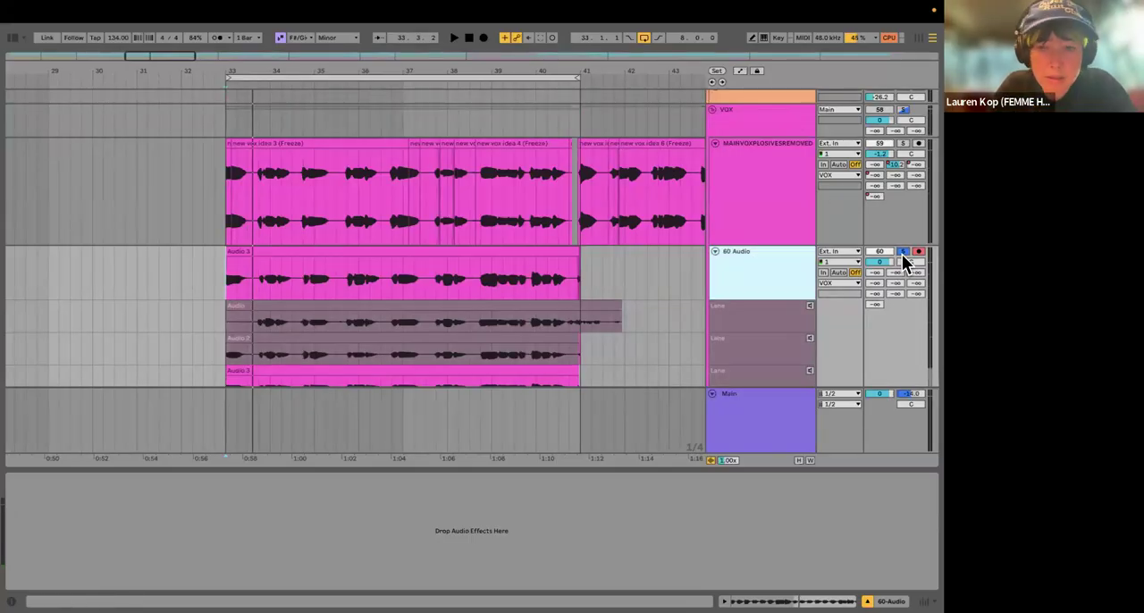
pyautogui.click(902, 254)
pyautogui.press('s')
pyautogui.press('space')
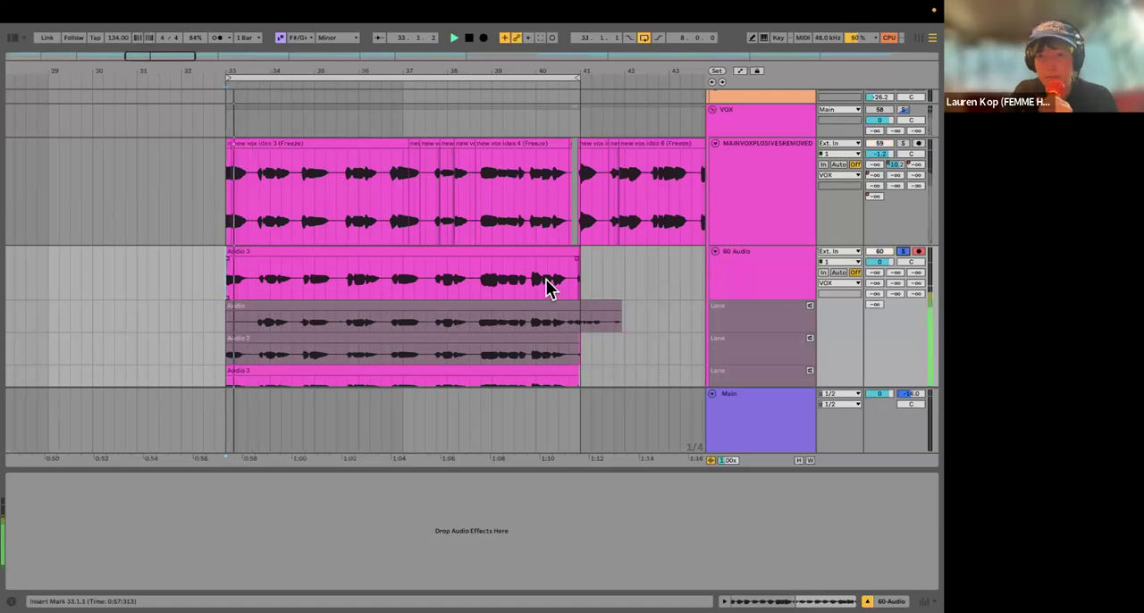
pyautogui.scroll(-2, 866, 312)
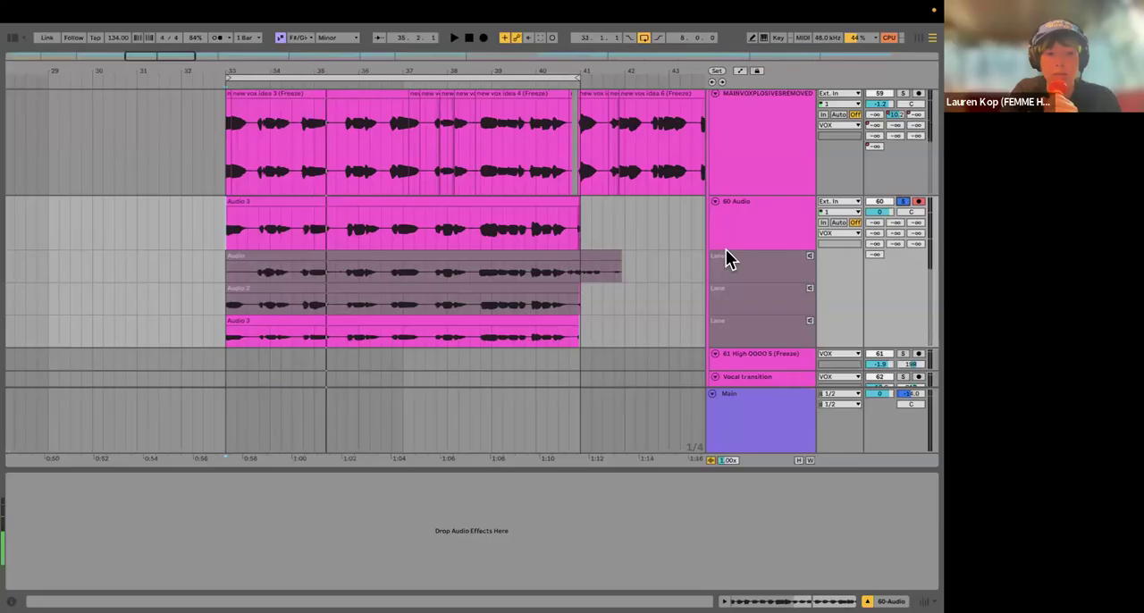
# Step: Review the audio input and output device settings once more and select the 60 Audio track
pyautogui.press('super+comma')
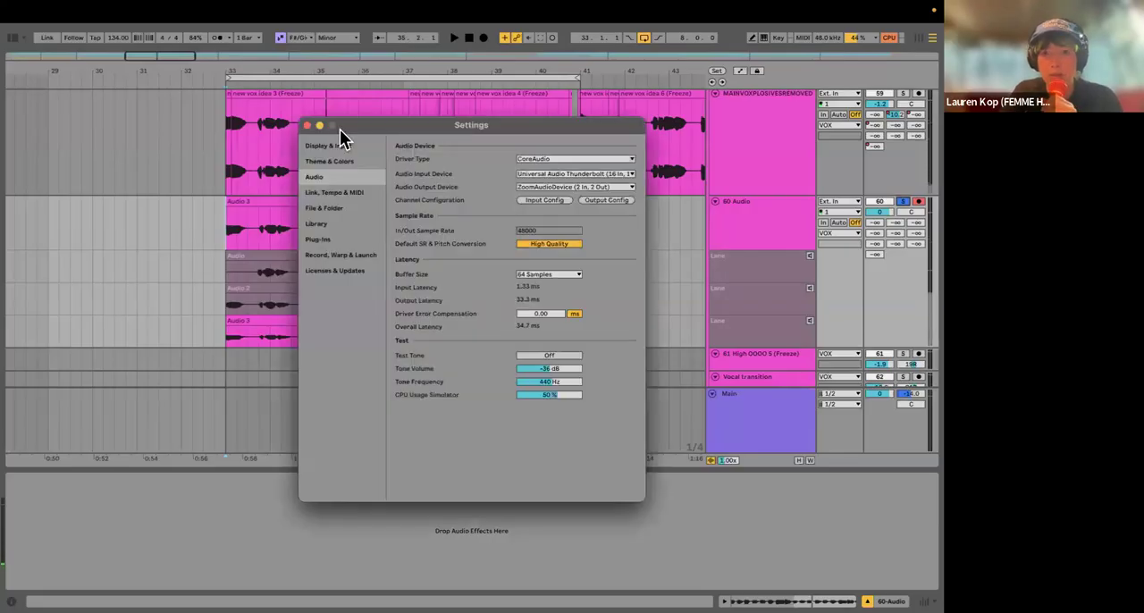
pyautogui.click(307, 126)
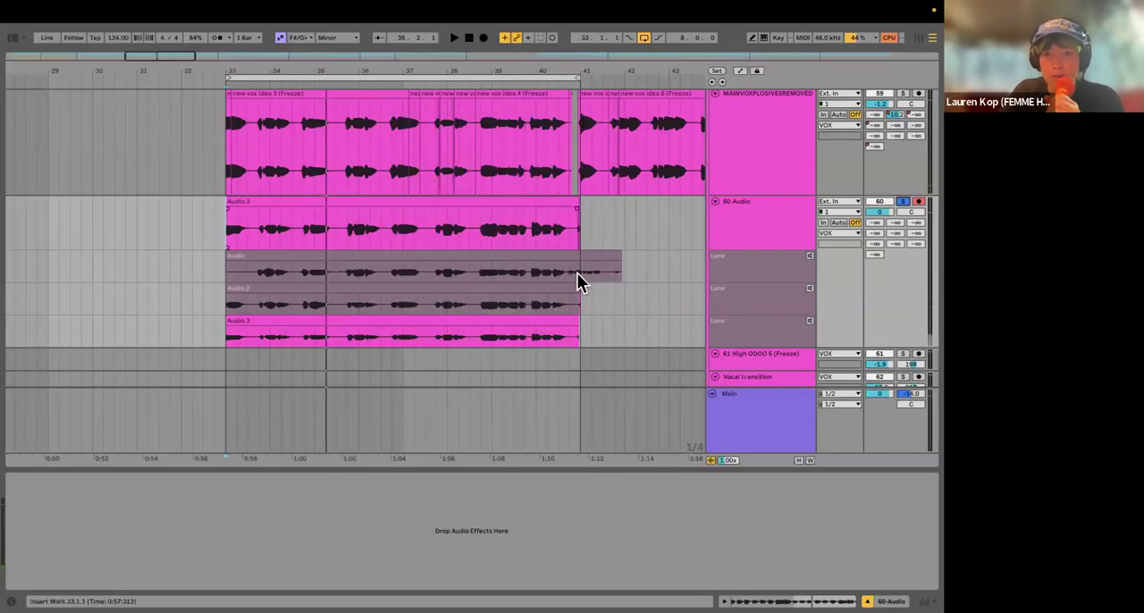
pyautogui.click(749, 226)
pyautogui.scroll(1, 751, 222)
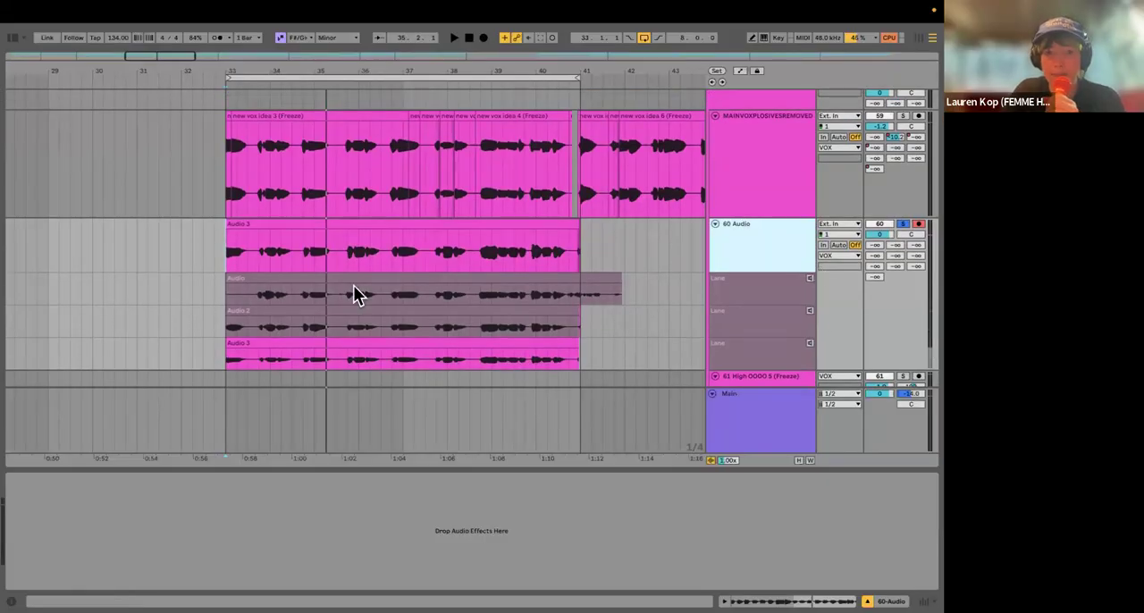
# Step: Show the VOX group's devices and the vocal channels in the Session View mixer
pyautogui.hotkey('ctrl', 'alt', 'm')
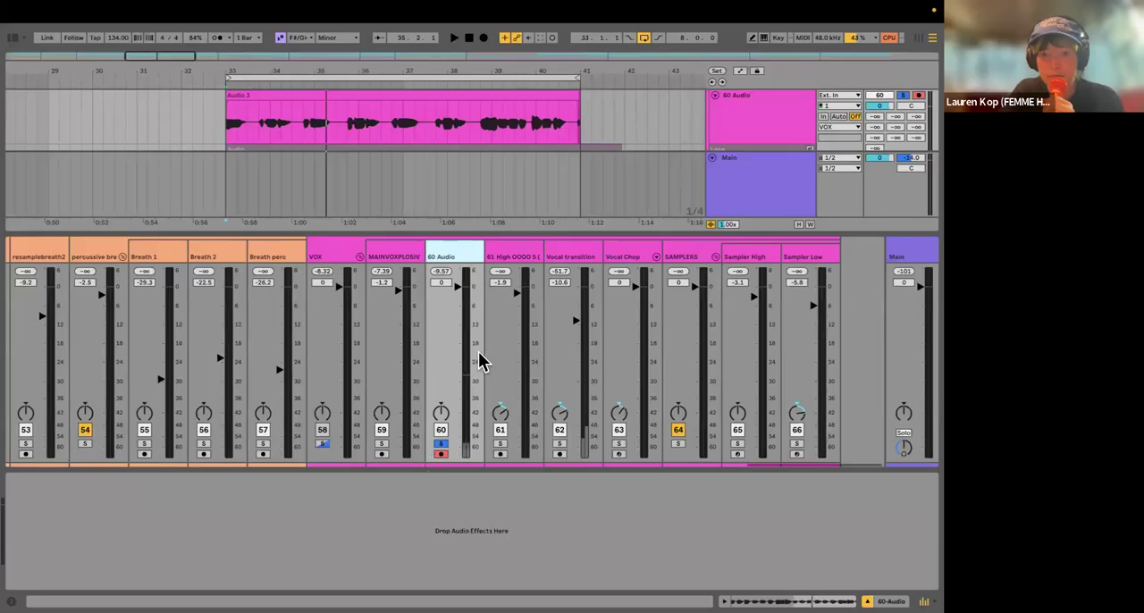
pyautogui.click(440, 239)
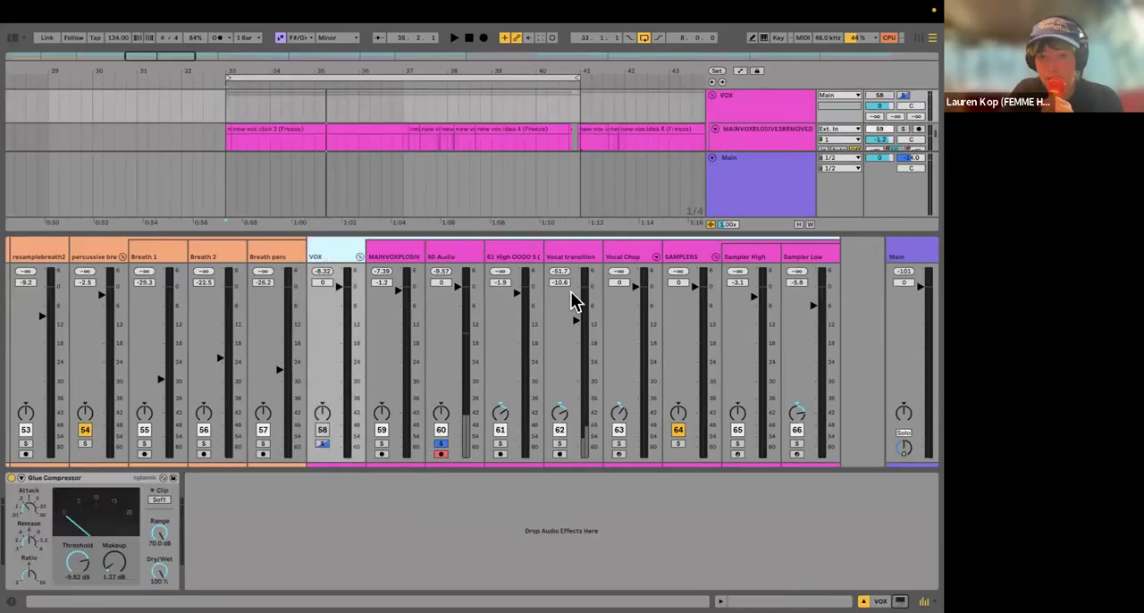
pyautogui.press('Tab')
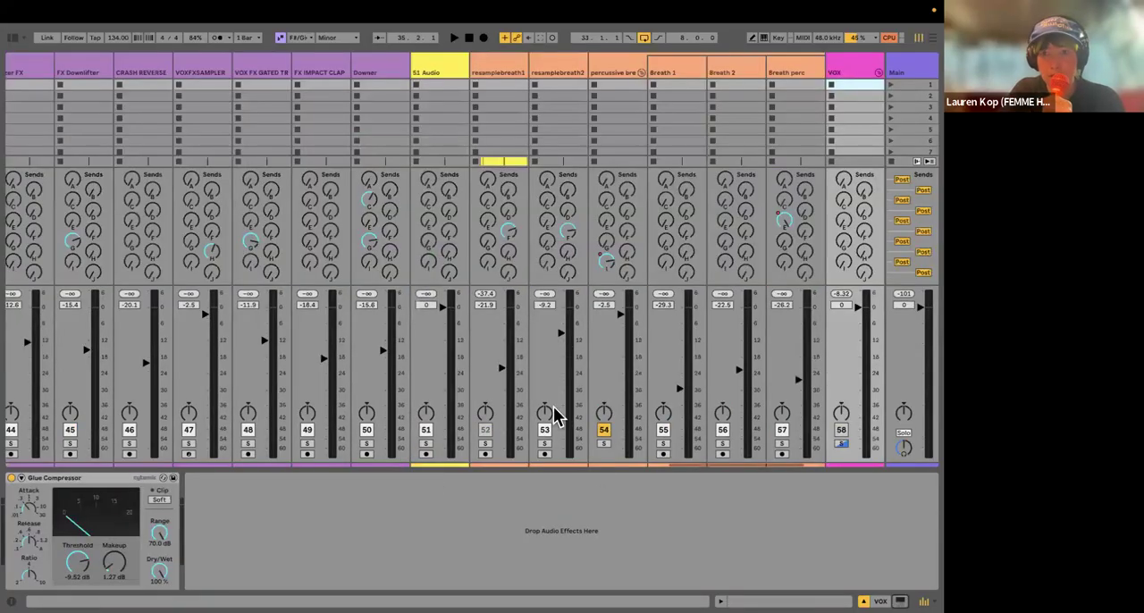
pyautogui.hscroll(6, 553, 407)
# Step: Play the soloed vocal while watching its level, and disarm the 60 Audio track
pyautogui.press('space')
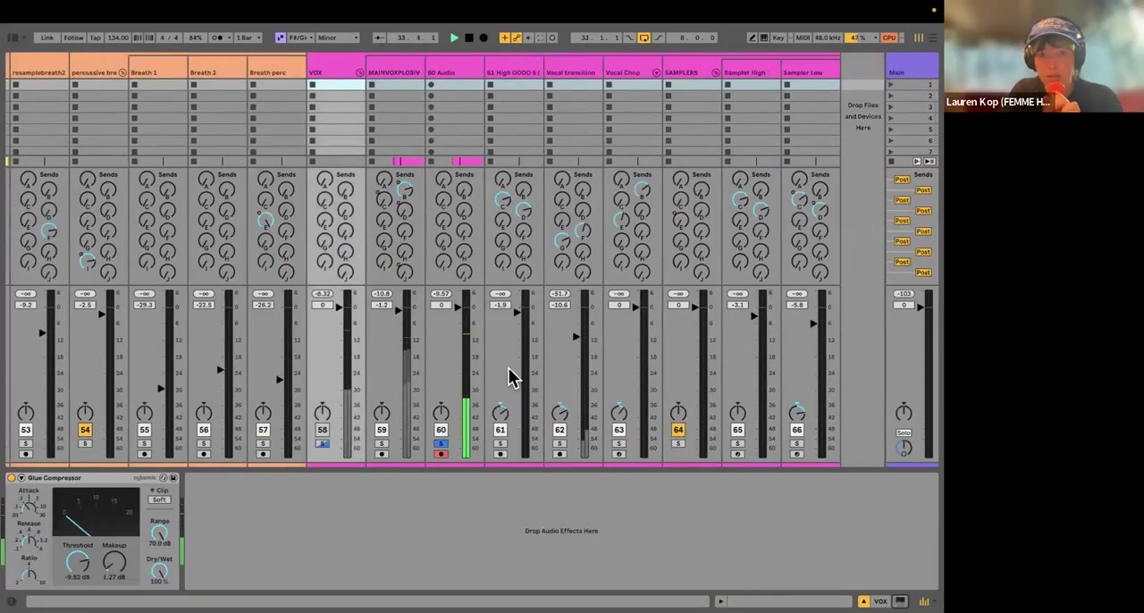
pyautogui.click(442, 454)
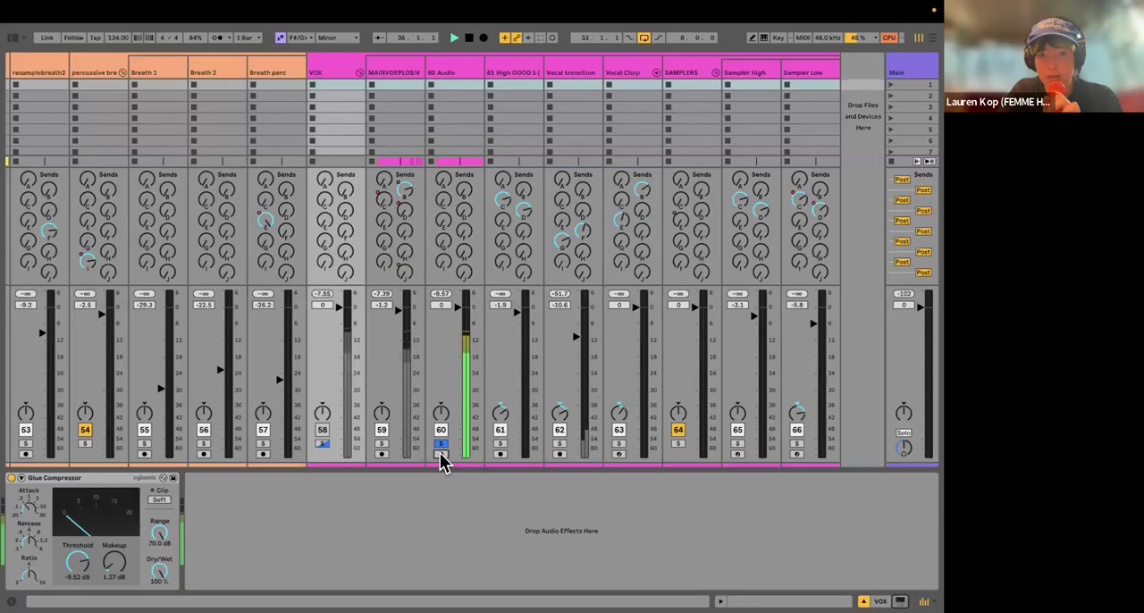
# Step: Delete the mastering rack from the Main track, deactivate its Utility device, and hide the device view
pyautogui.click(919, 77)
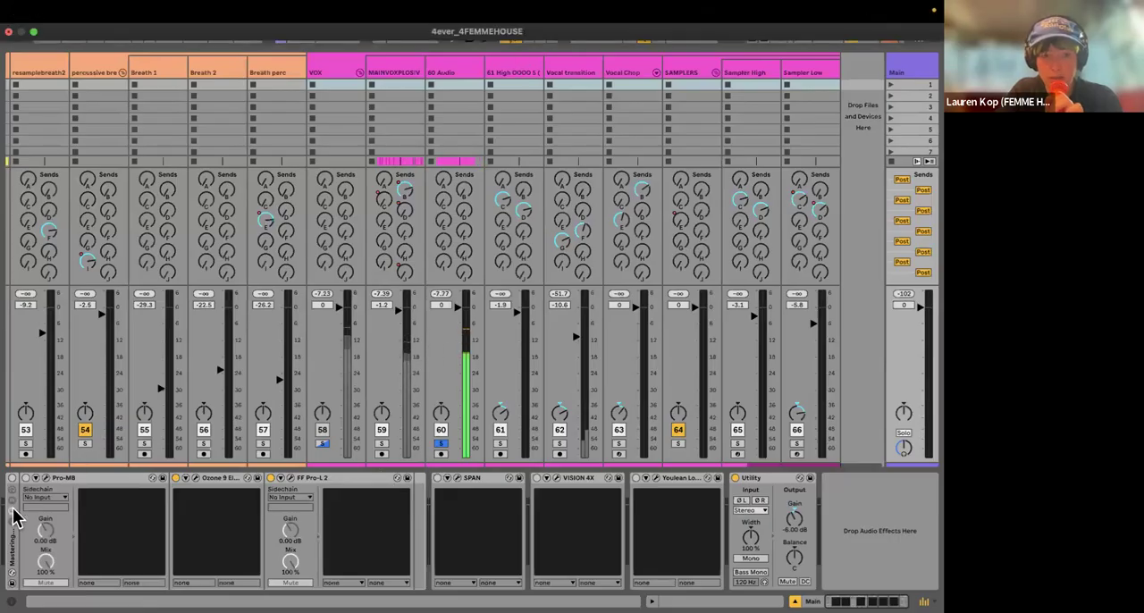
pyautogui.click(10, 558)
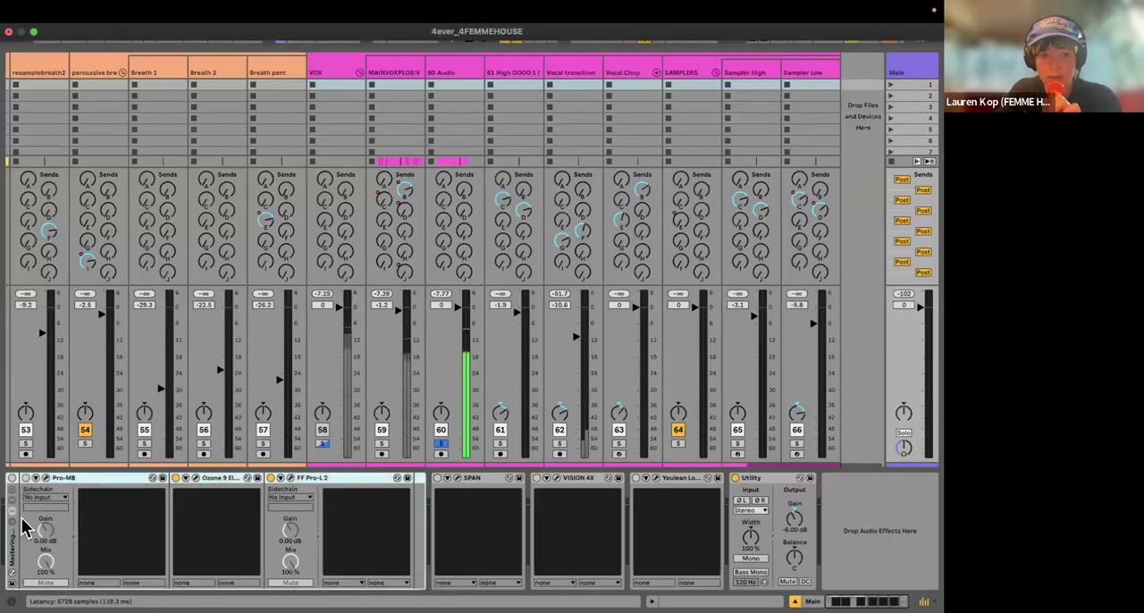
pyautogui.press('Delete')
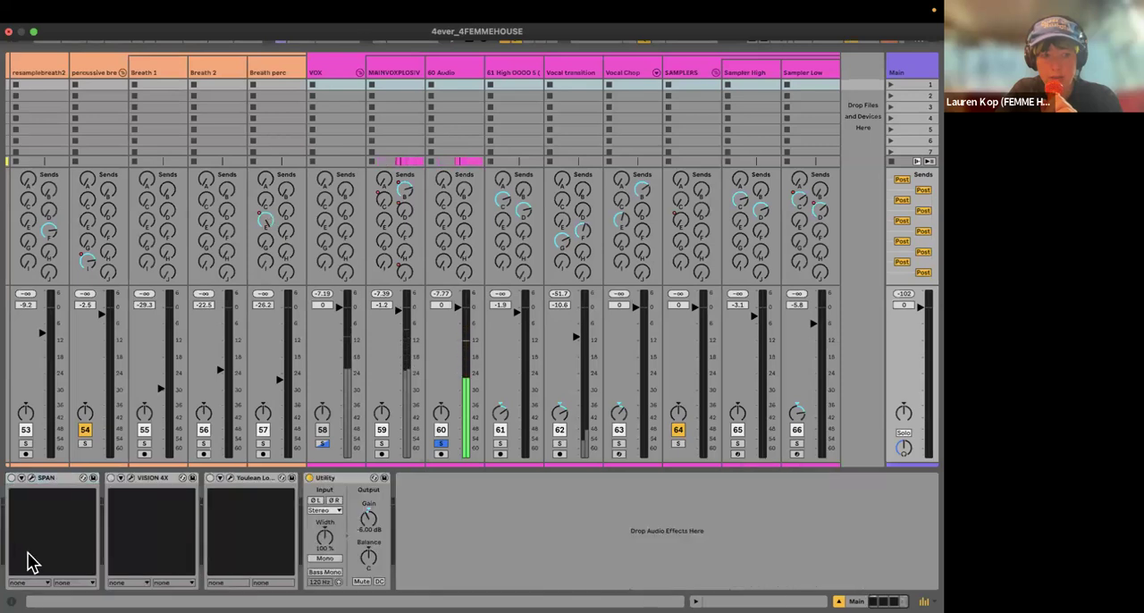
pyautogui.click(309, 480)
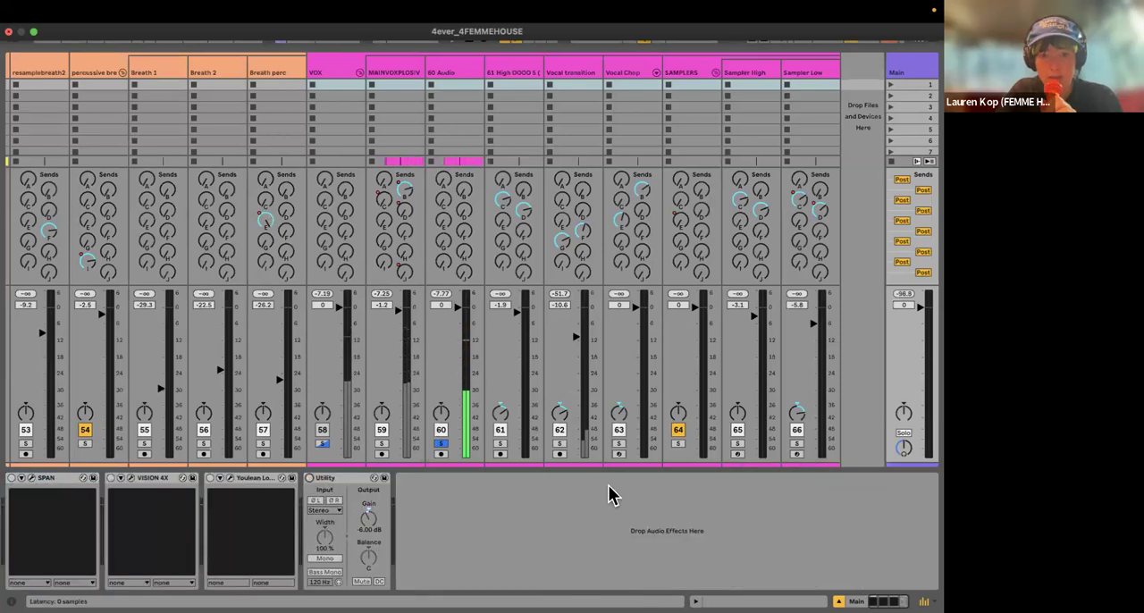
pyautogui.press('super+alt+l')
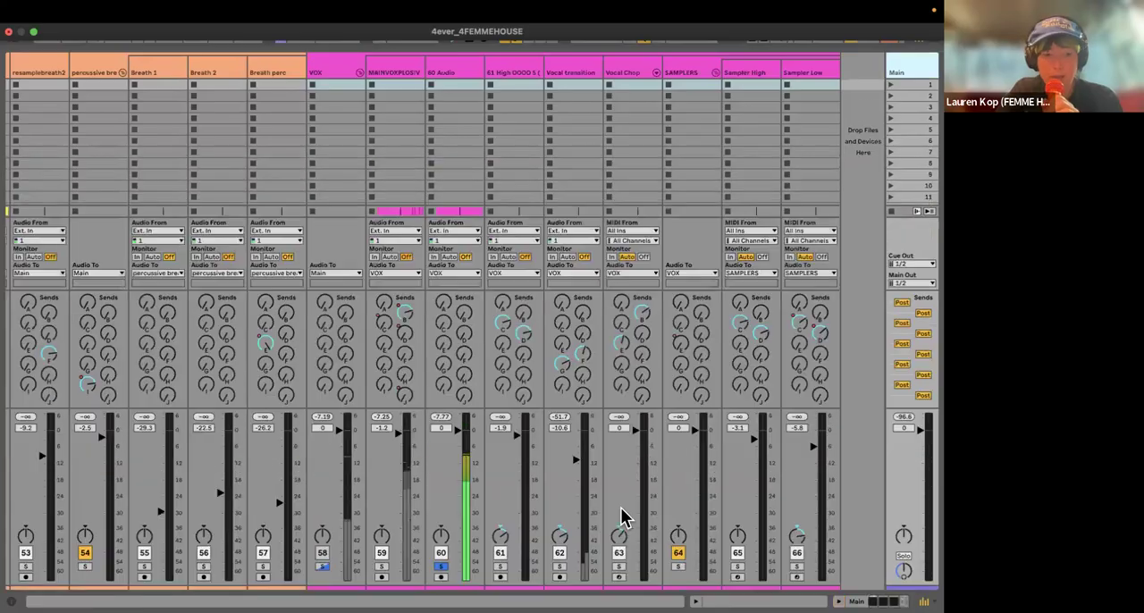
# Step: Turn off the 60 Audio track's solo, reactivate the VOX group track, and solo 60 Audio again
pyautogui.press('Tab')
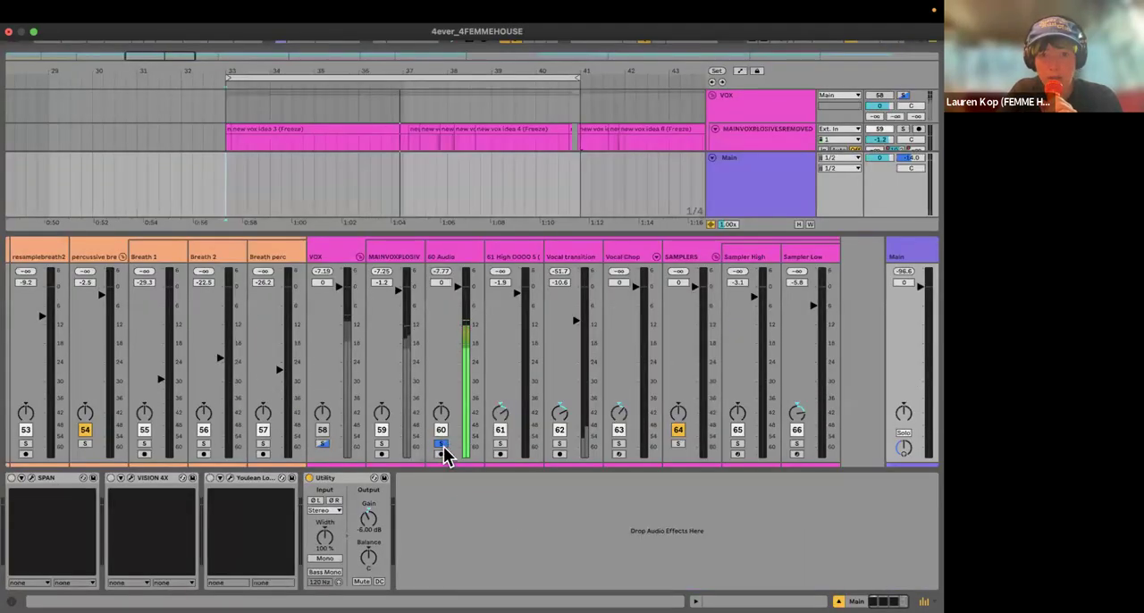
pyautogui.click(441, 443)
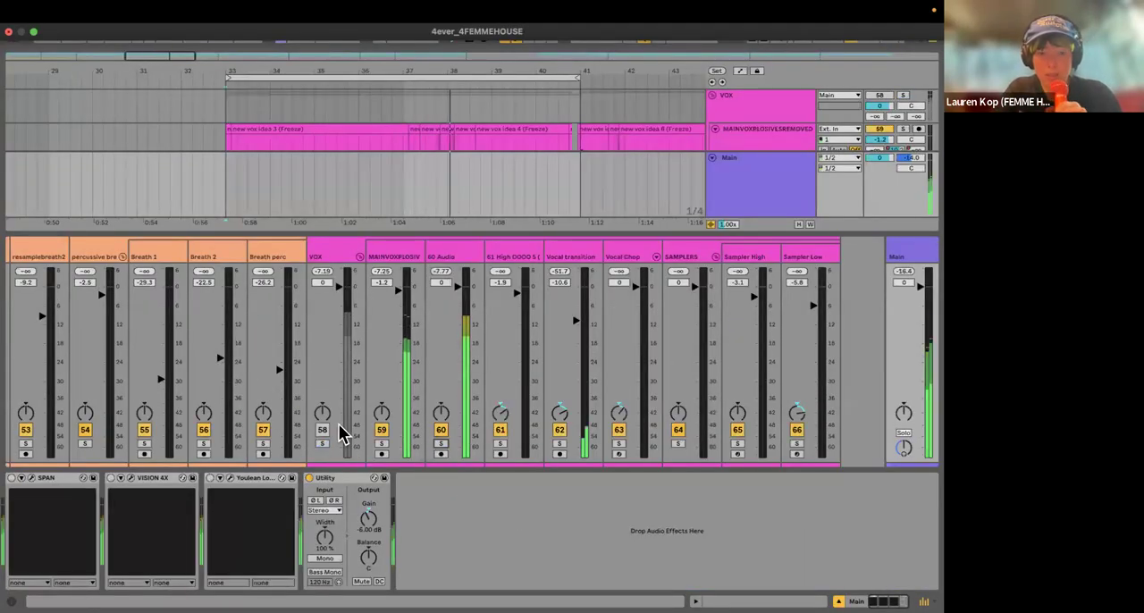
pyautogui.press('Tab')
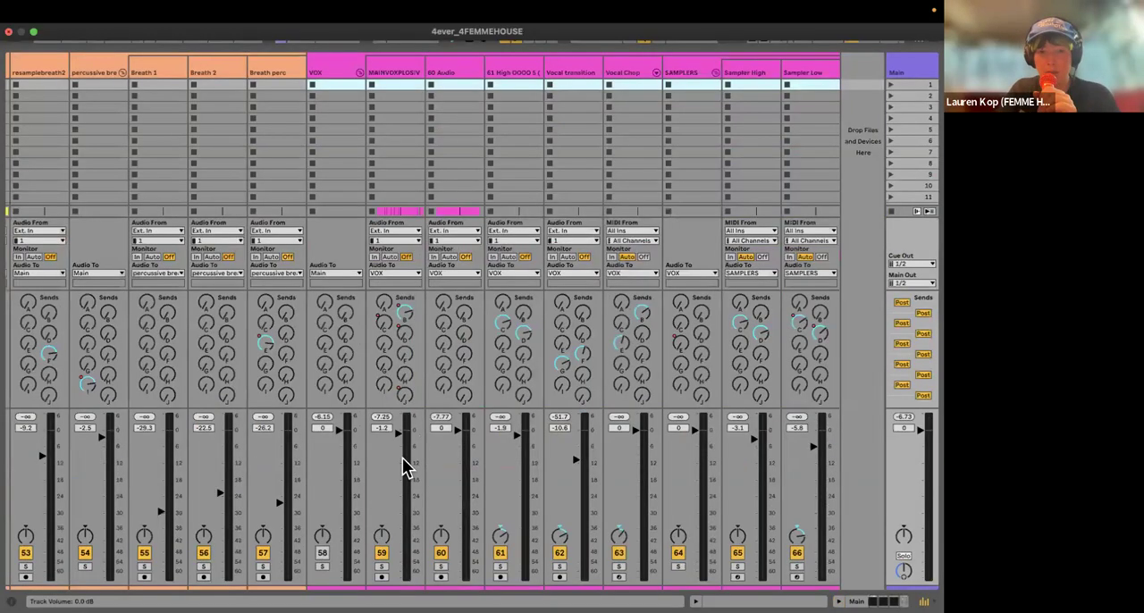
pyautogui.scroll(-1, 429, 464)
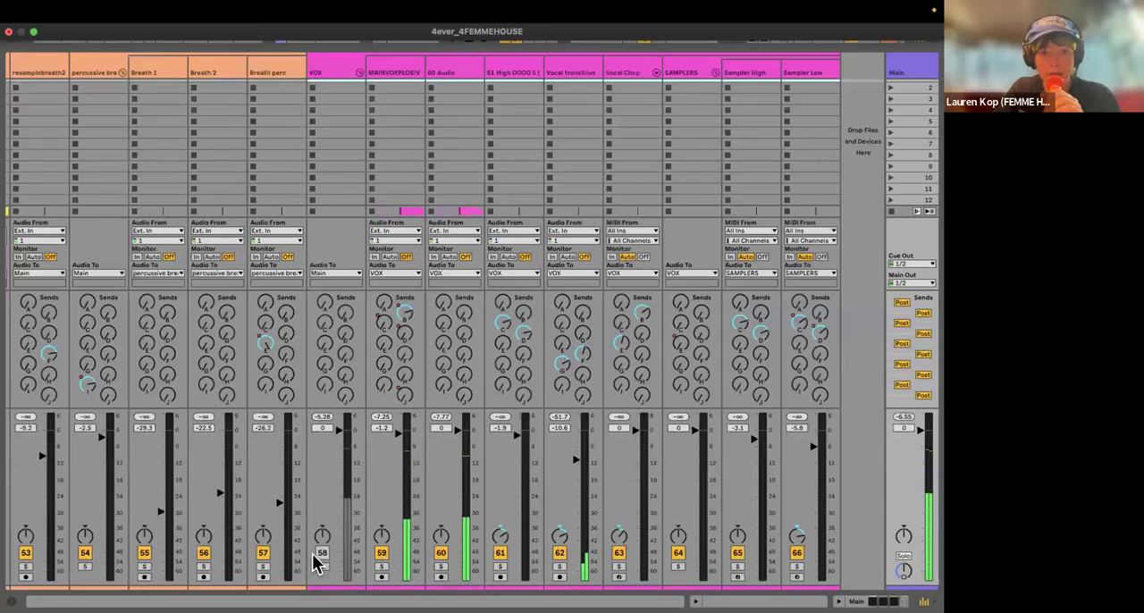
pyautogui.click(321, 553)
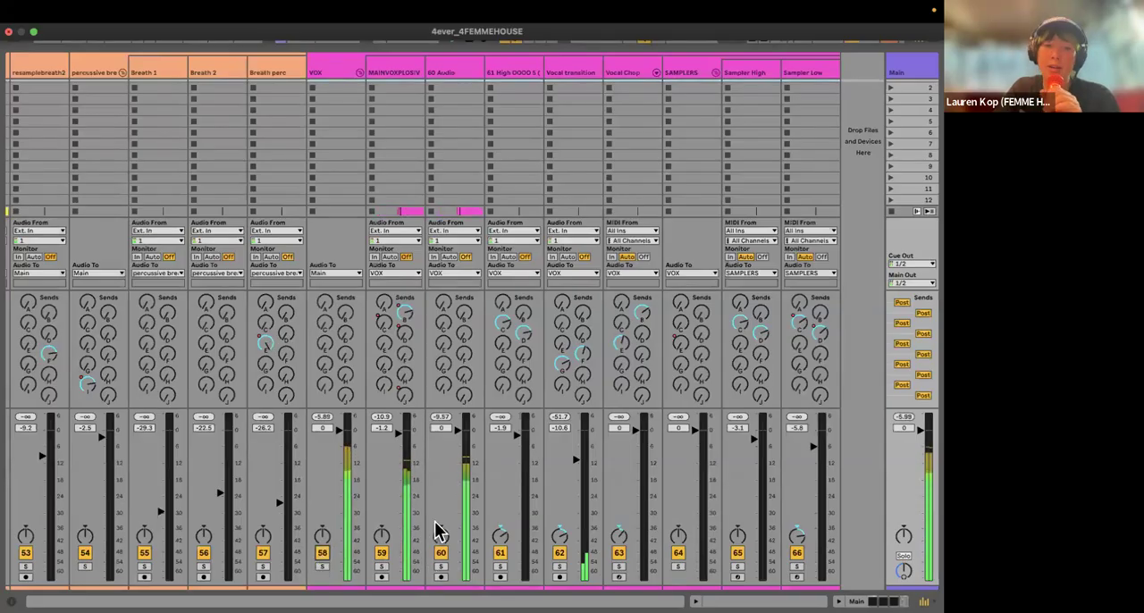
pyautogui.click(441, 567)
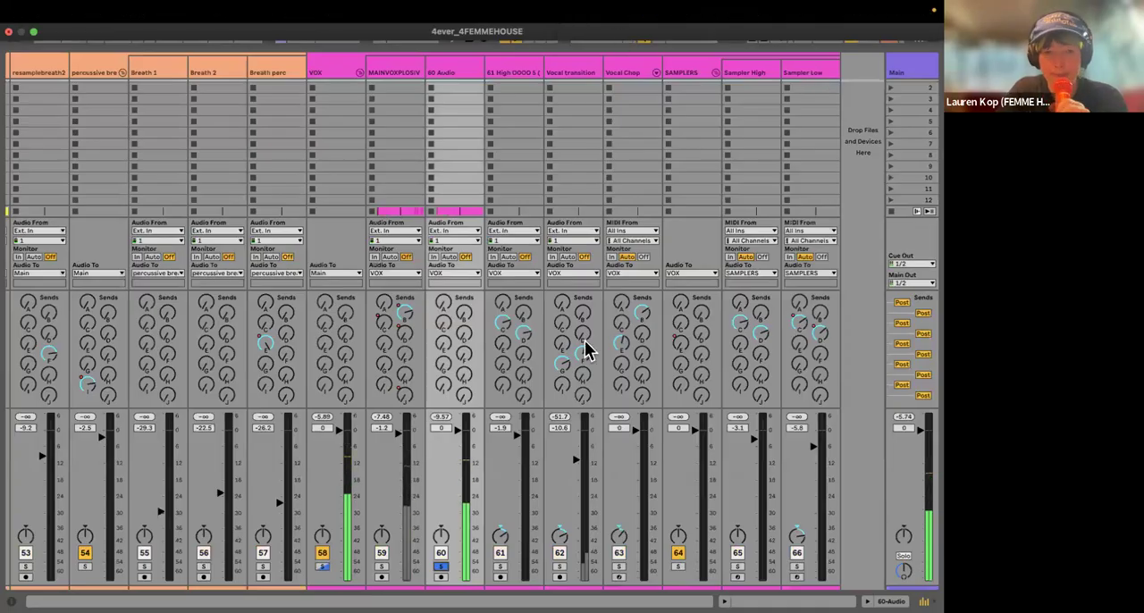
# Step: Return to the Arrangement and hide the mixer to show the take lanes of the 60 Audio track
pyautogui.press('Tab')
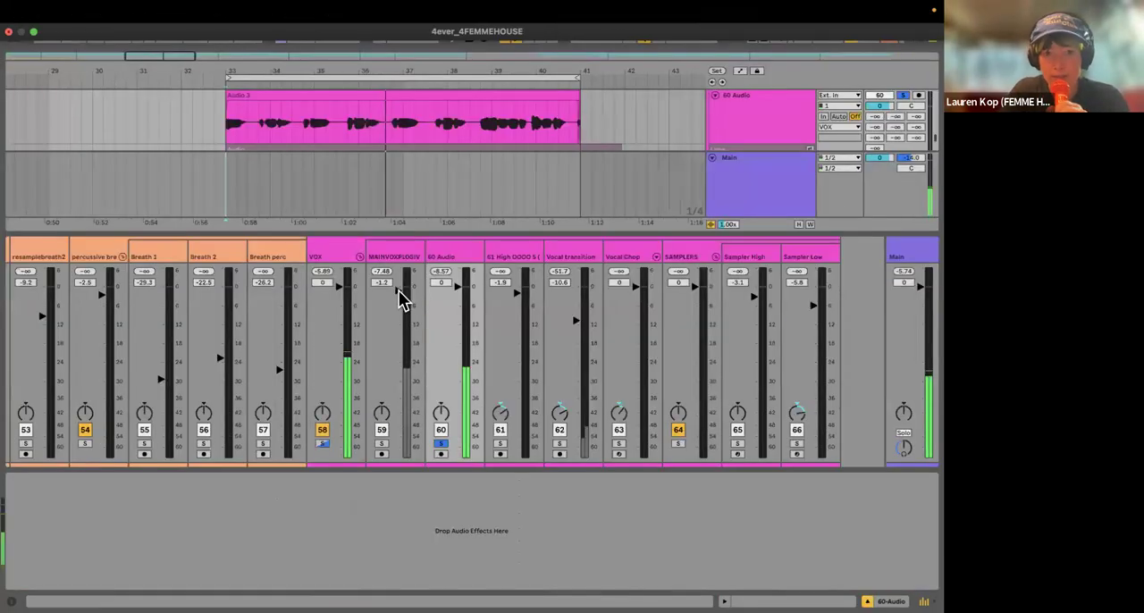
pyautogui.click(924, 602)
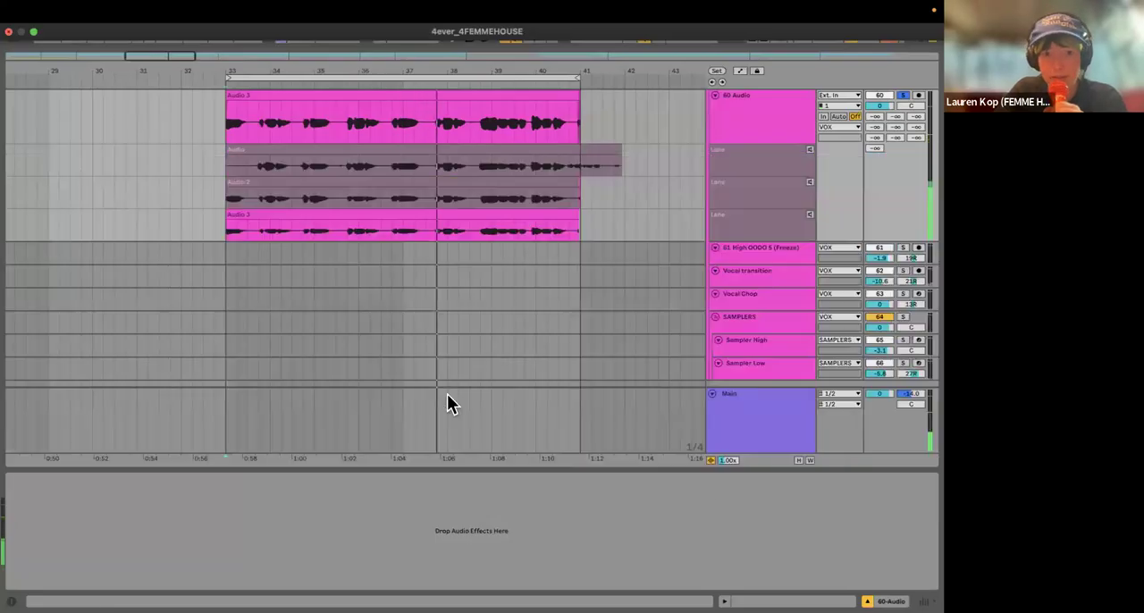
pyautogui.scroll(5, 380, 282)
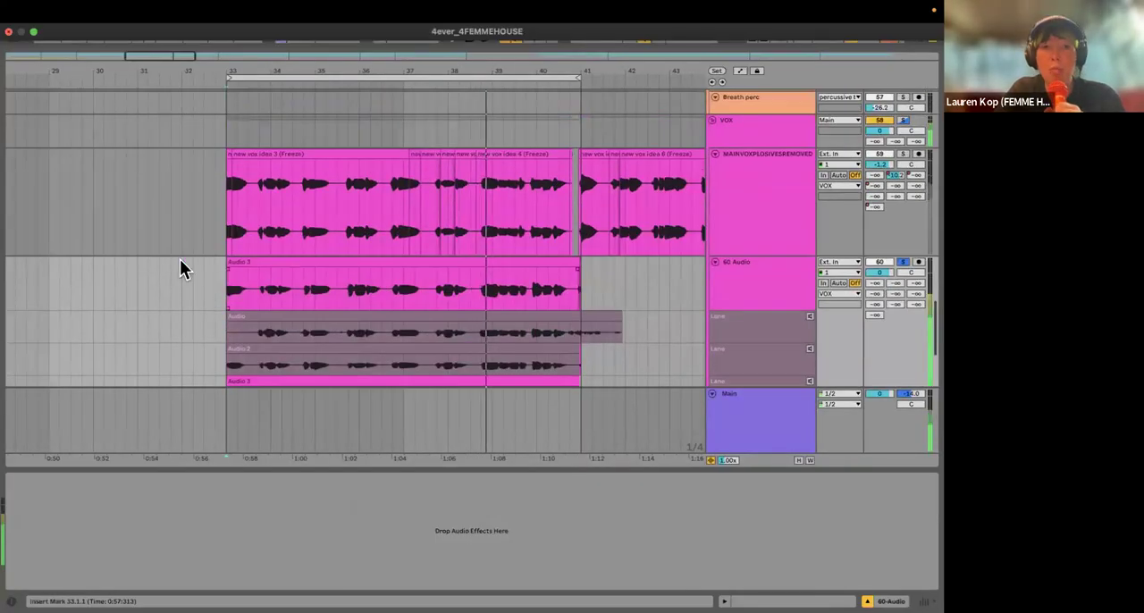
pyautogui.scroll(-5, 261, 234)
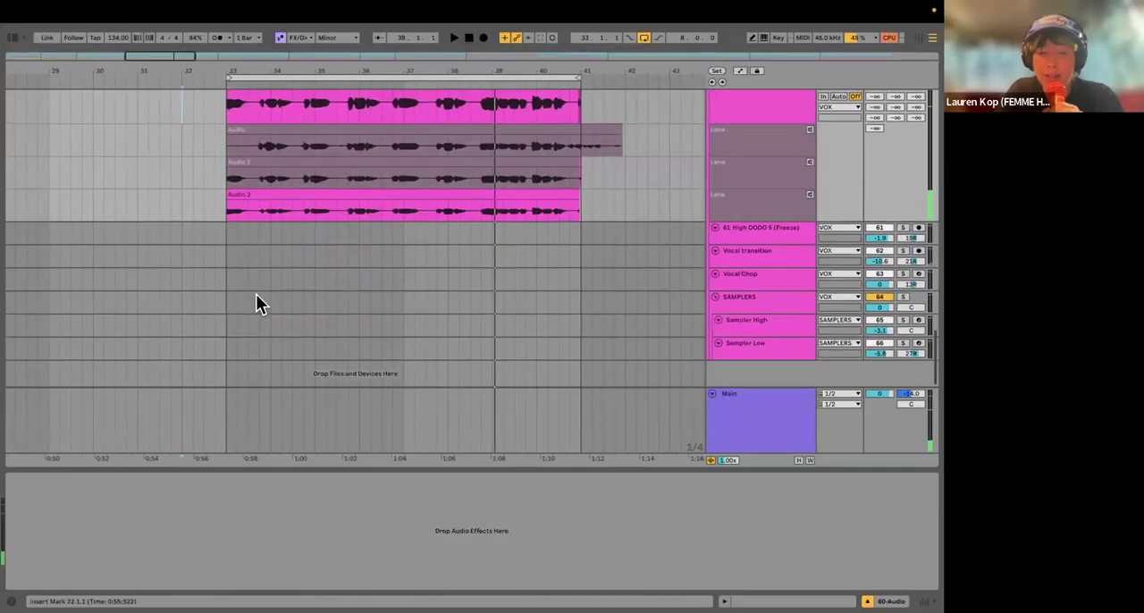
pyautogui.scroll(5, 259, 286)
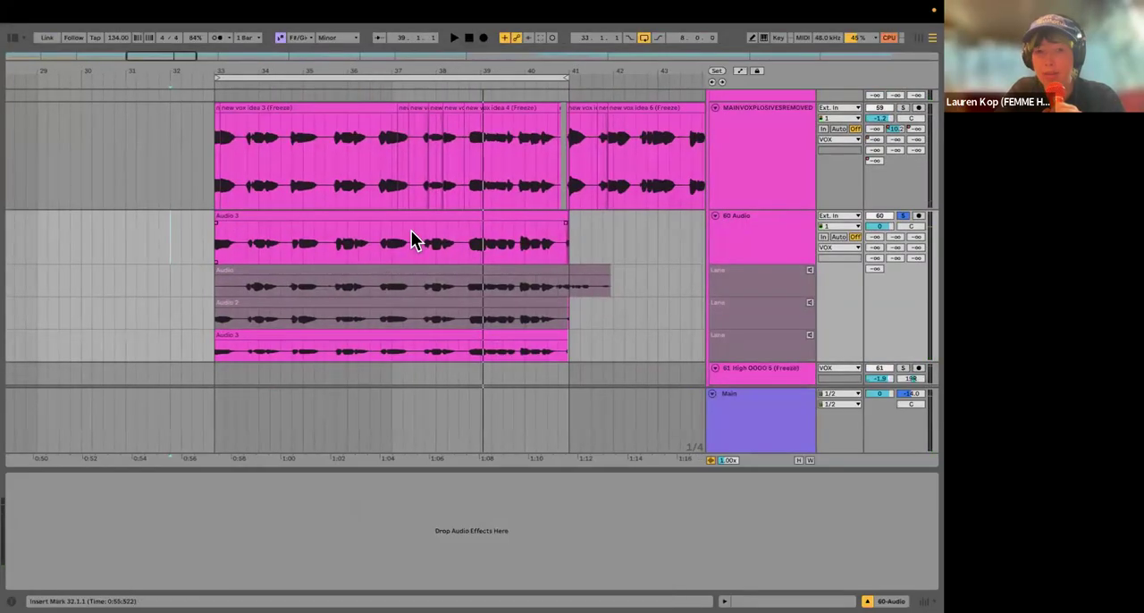
pyautogui.scroll(-2, 393, 247)
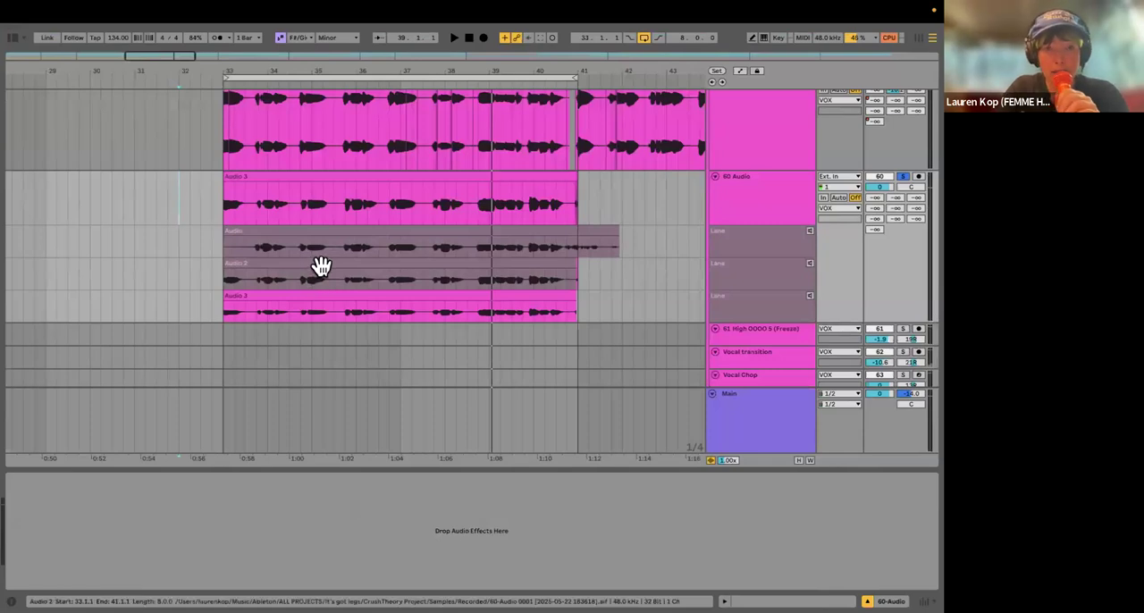
# Step: Make the Audio 2 take the active take of the 60 Audio track and play it
pyautogui.click(321, 267)
pyautogui.press('Return')
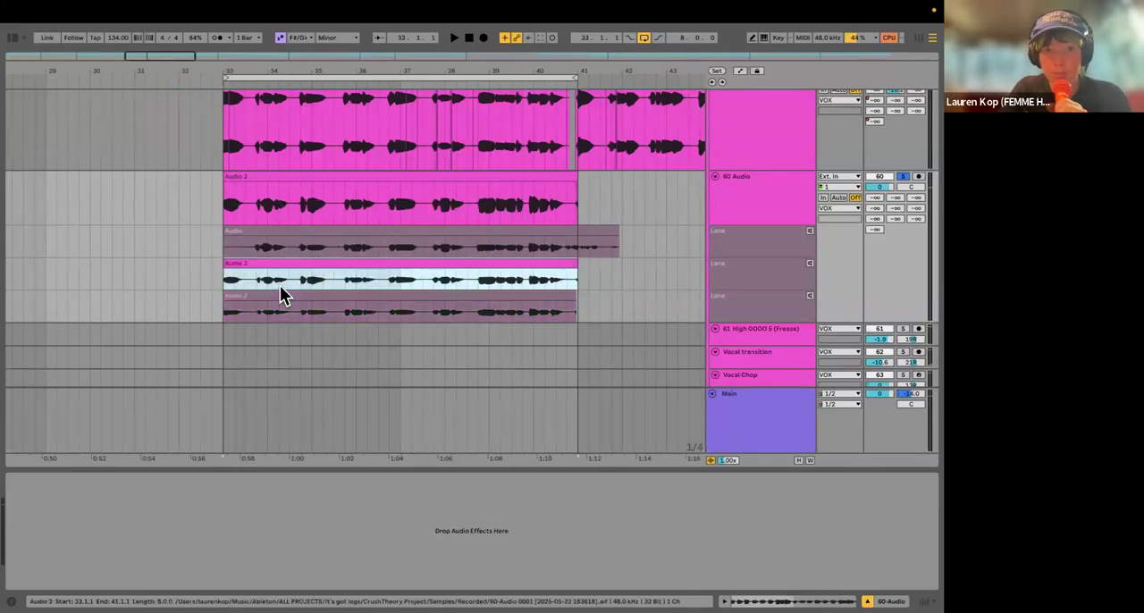
pyautogui.scroll(1, 280, 285)
pyautogui.click(243, 223)
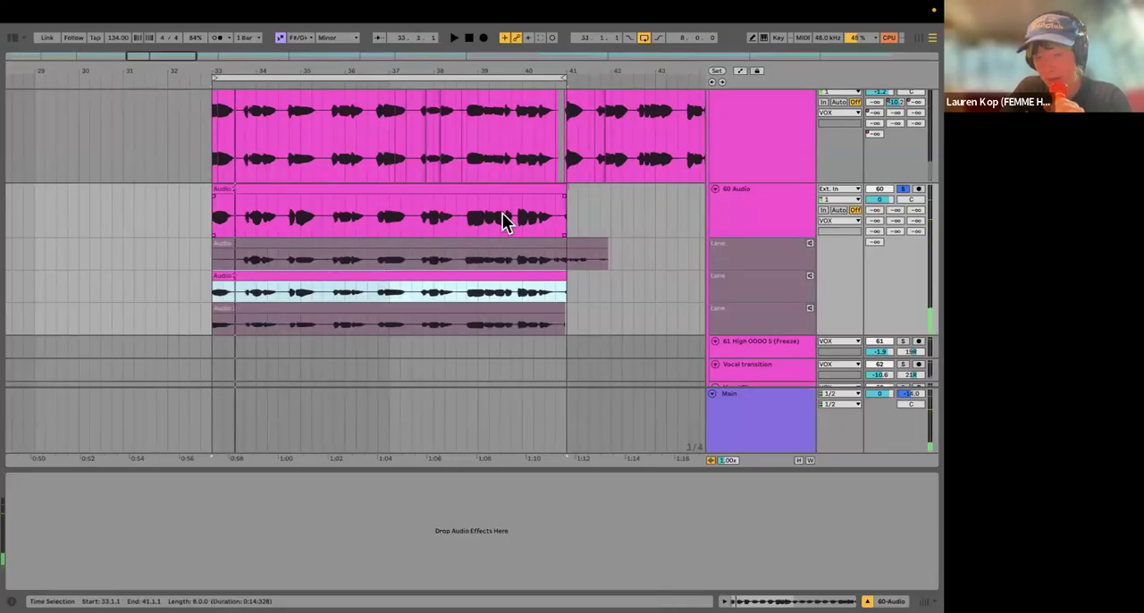
pyautogui.press('space')
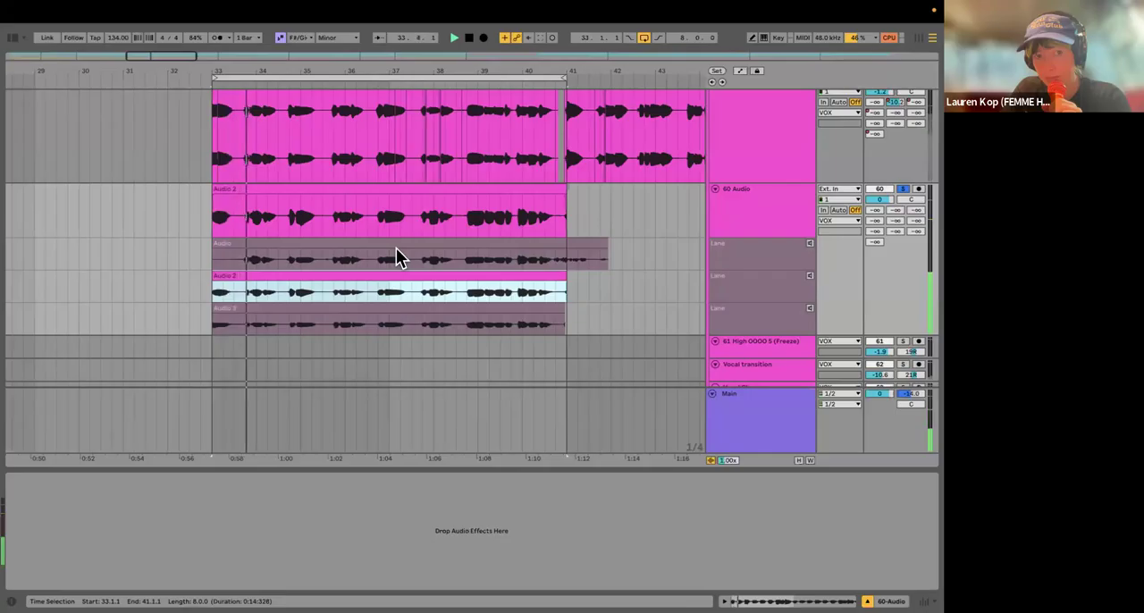
# Step: Make the first take, Audio, the active take on the 60 Audio track and play it from near its start
pyautogui.scroll(1, 368, 269)
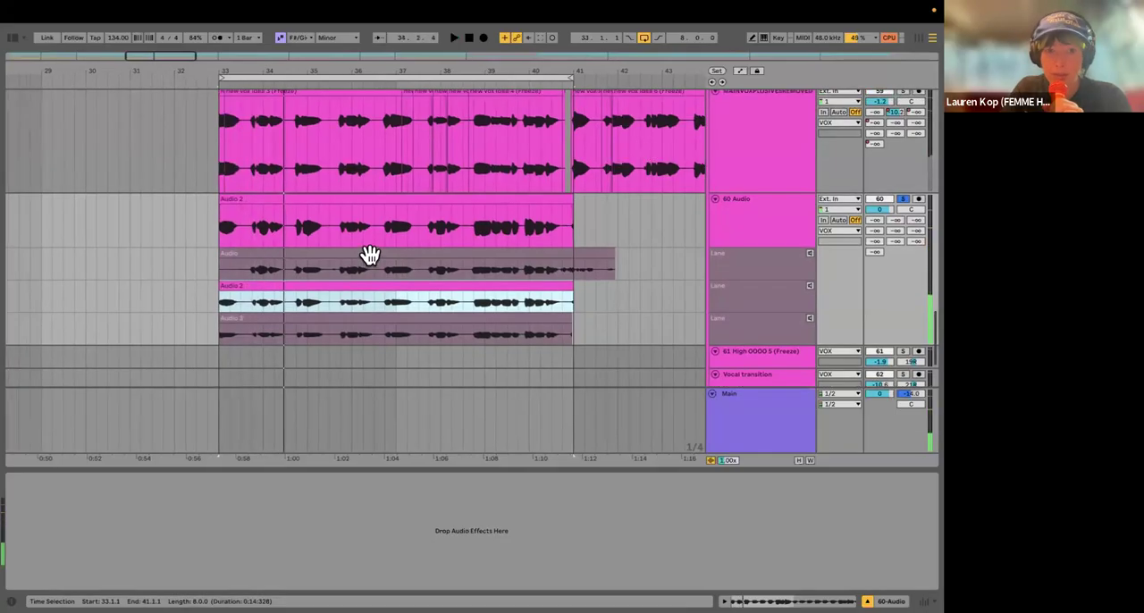
pyautogui.click(369, 254)
pyautogui.press('Return')
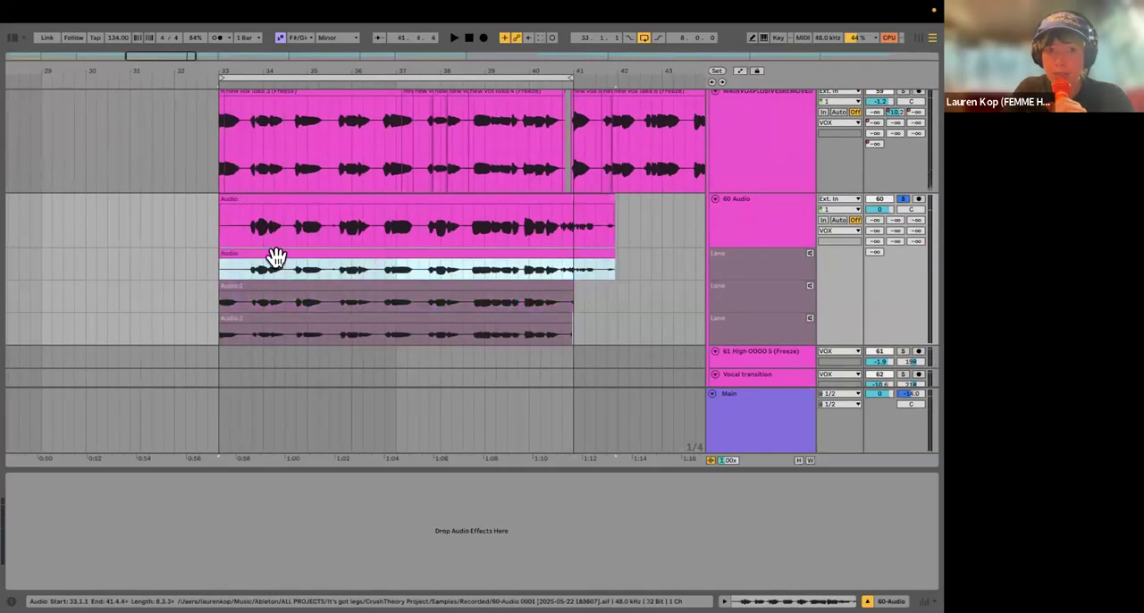
pyautogui.click(235, 229)
pyautogui.press('space')
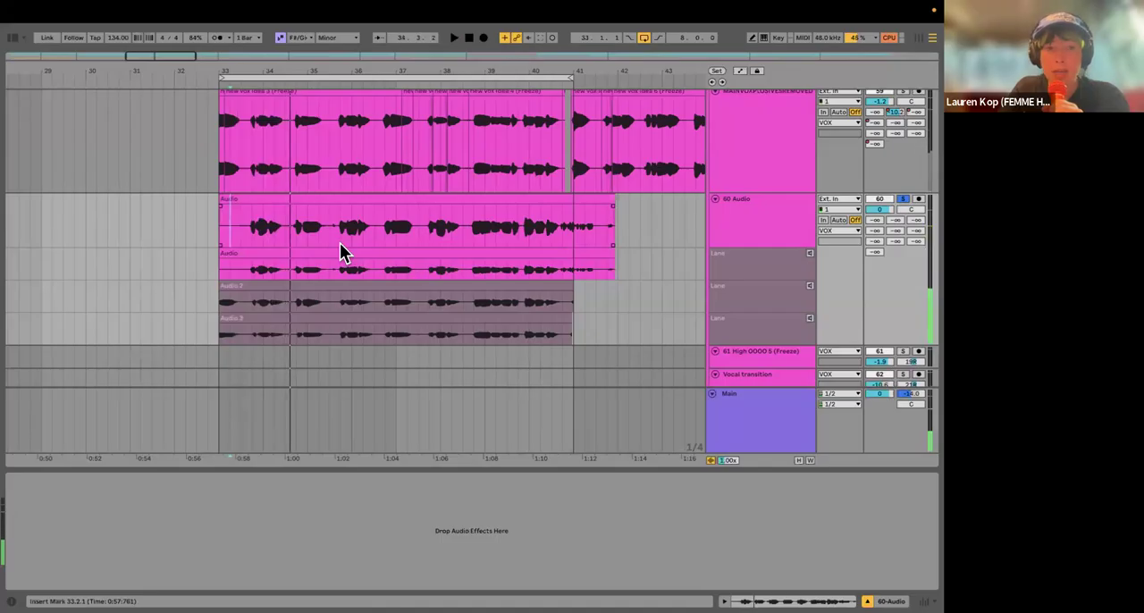
# Step: In Draw Mode, comp the Audio 3 take from bar 33 to 35.3 and the Audio 2 take from 35.3 to 37.3
pyautogui.scroll(-1, 339, 243)
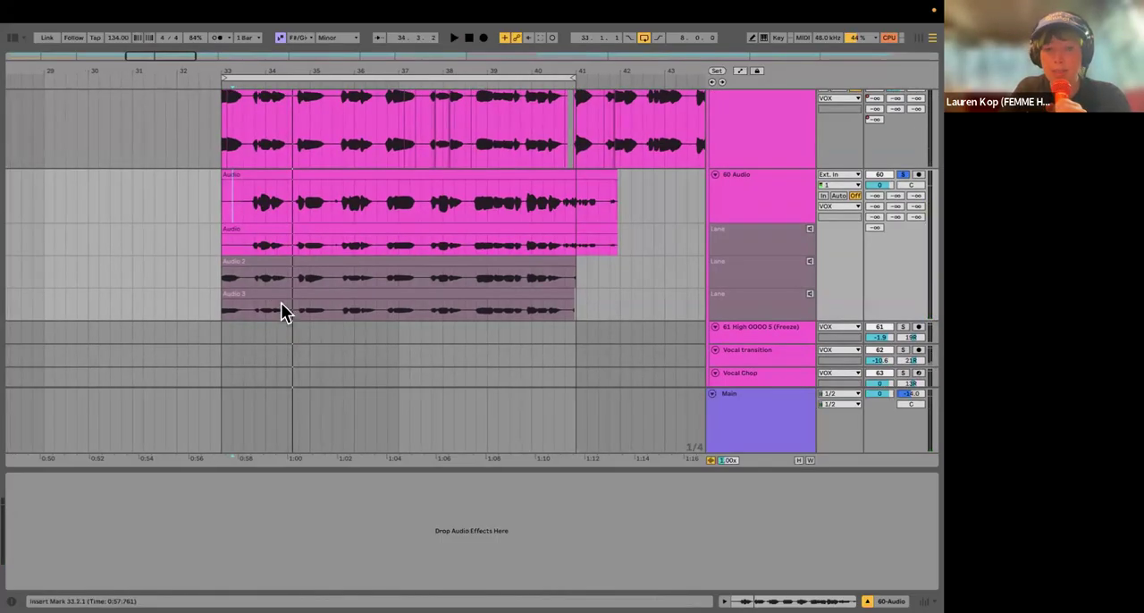
pyautogui.scroll(1, 280, 302)
pyautogui.hscroll(1, 281, 302)
pyautogui.press('b')
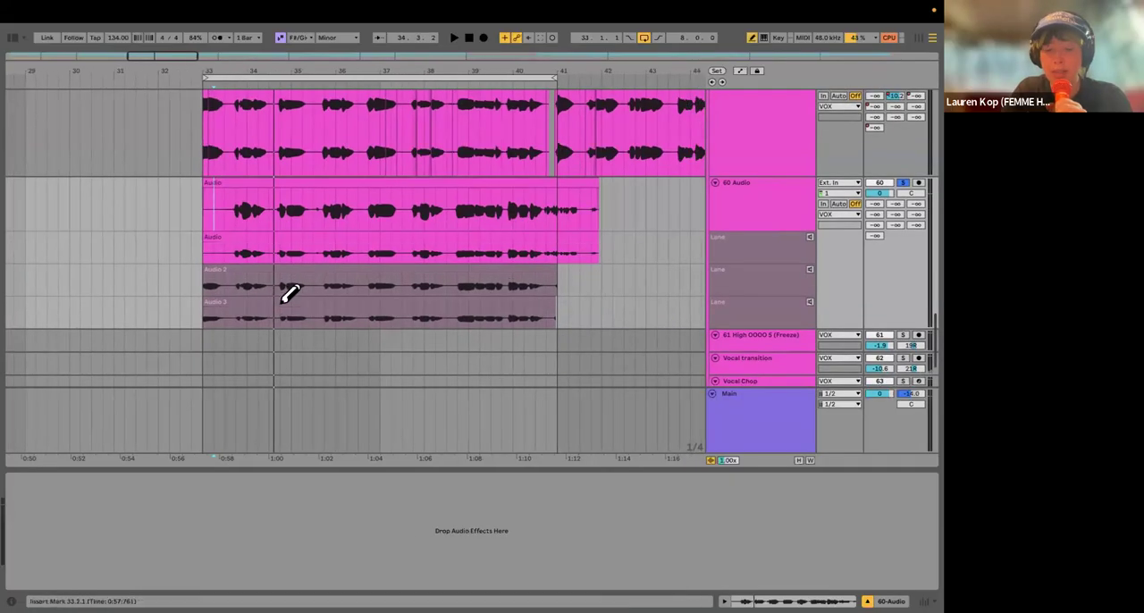
pyautogui.moveTo(319, 309); pyautogui.dragTo(202, 309)
pyautogui.moveTo(322, 277); pyautogui.dragTo(409, 275)
pyautogui.scroll(2, 411, 268)
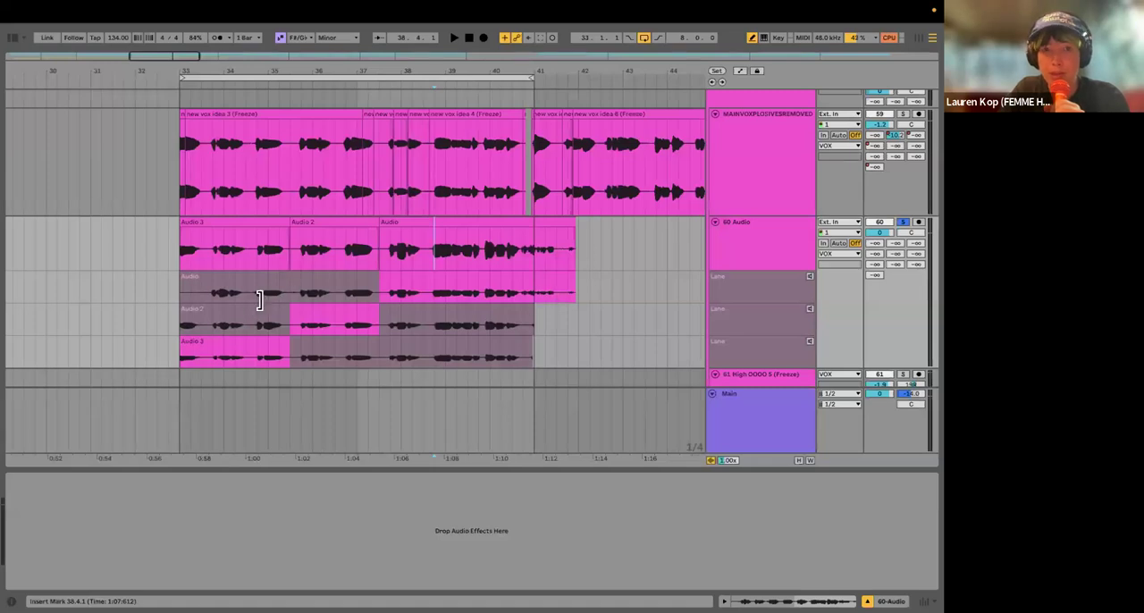
# Step: Examine the clip join just after bar 33 on the MAINVOXPLOSIVESREMOVED track and select that track to show its devices
pyautogui.scroll(4, 232, 277)
pyautogui.scroll(-1, 321, 260)
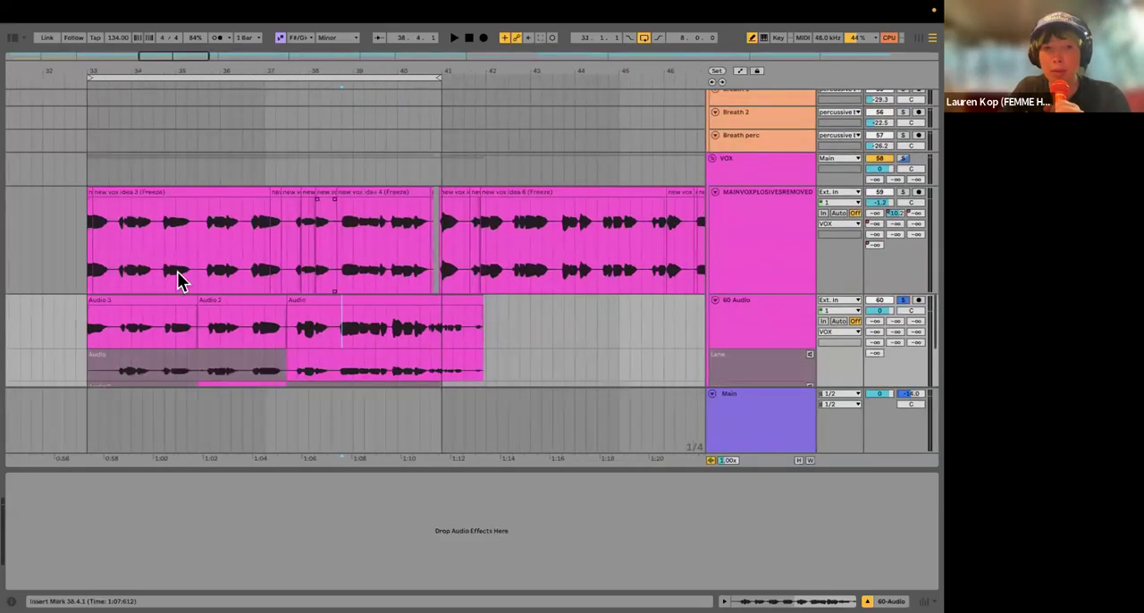
pyautogui.scroll(5, 90, 268)
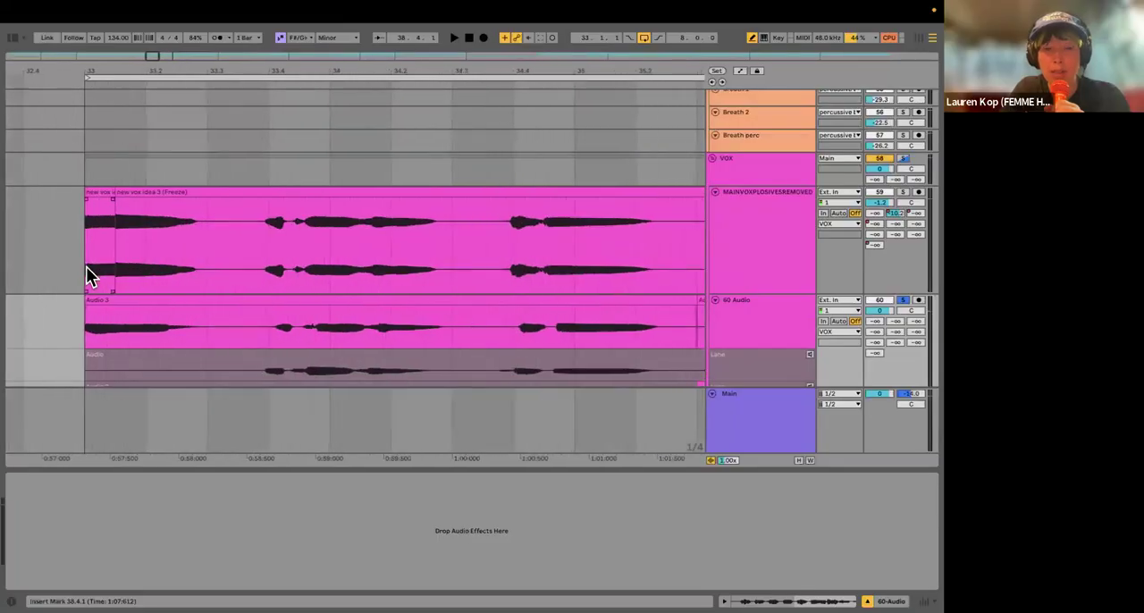
pyautogui.scroll(3, 86, 266)
pyautogui.scroll(5, 245, 250)
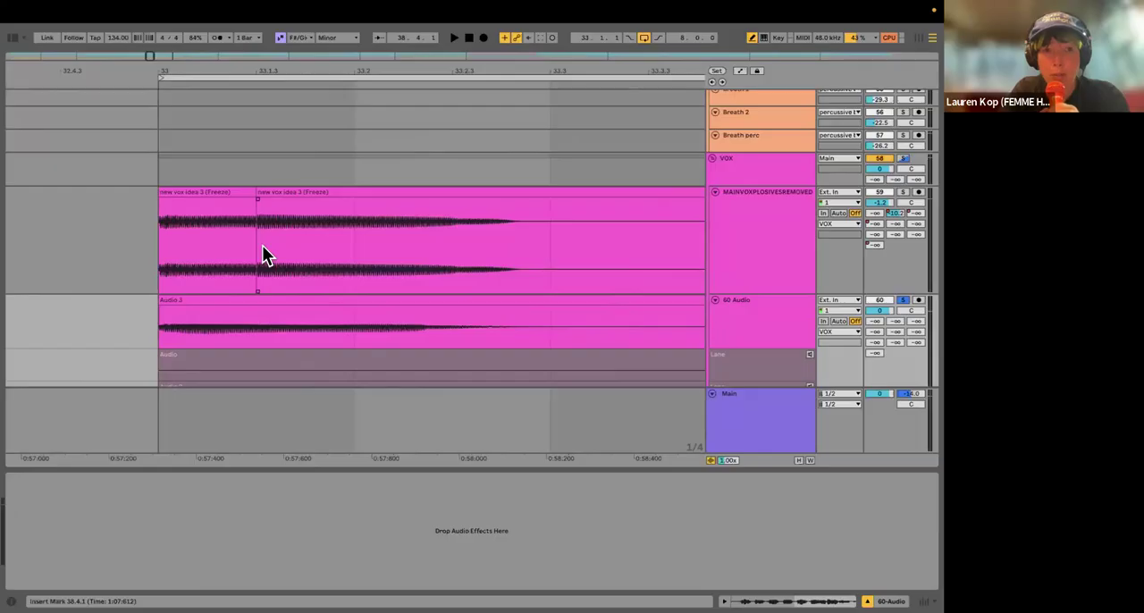
pyautogui.scroll(-6, 261, 248)
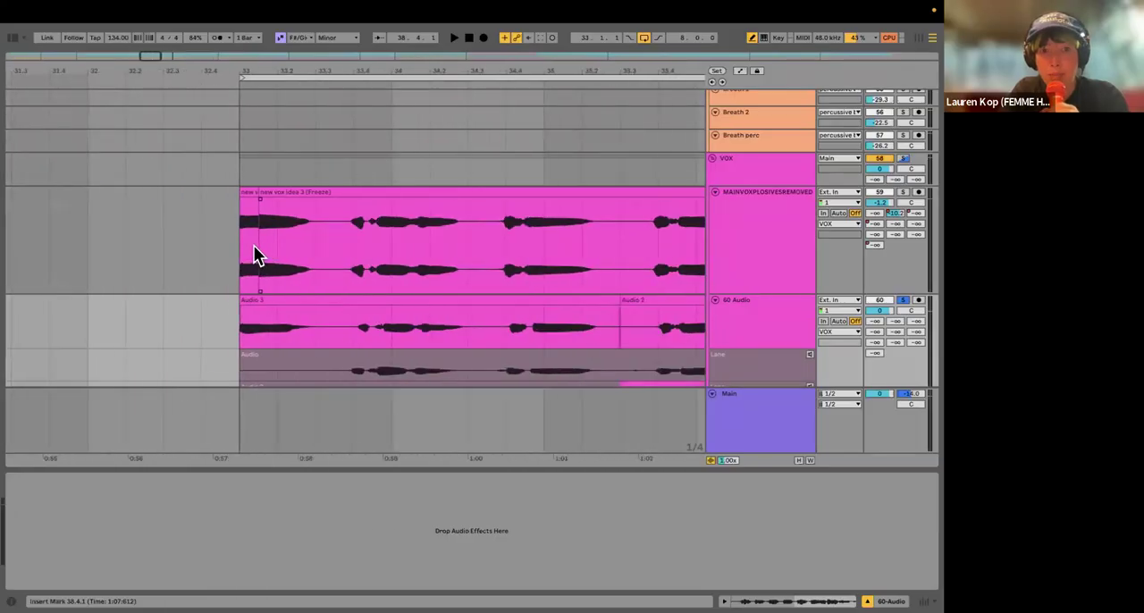
pyautogui.scroll(5, 264, 232)
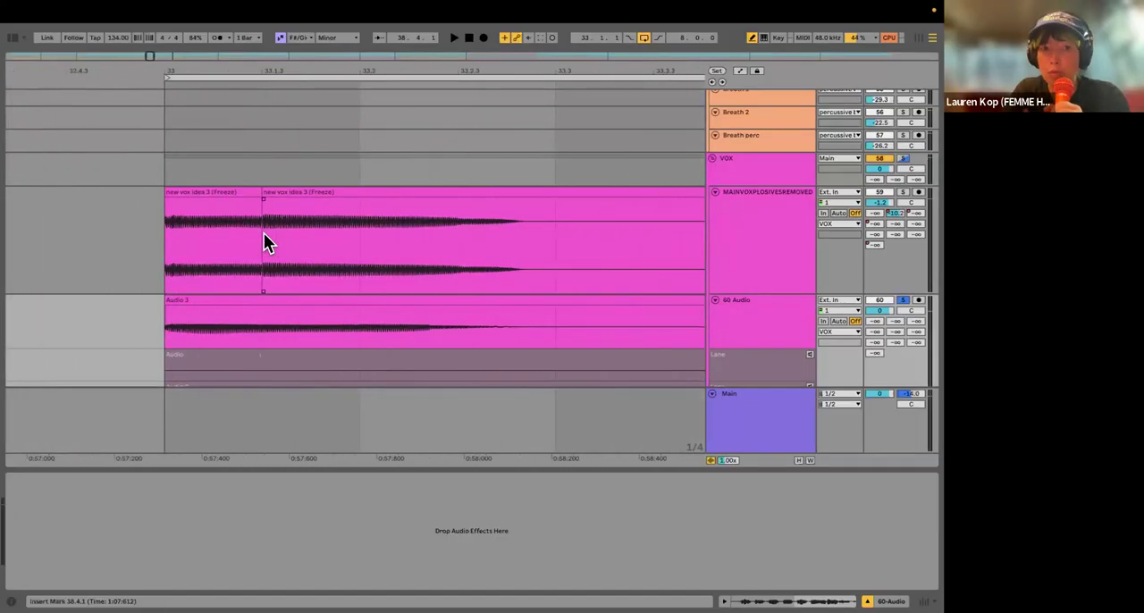
pyautogui.click(904, 191)
pyautogui.scroll(-5, 873, 288)
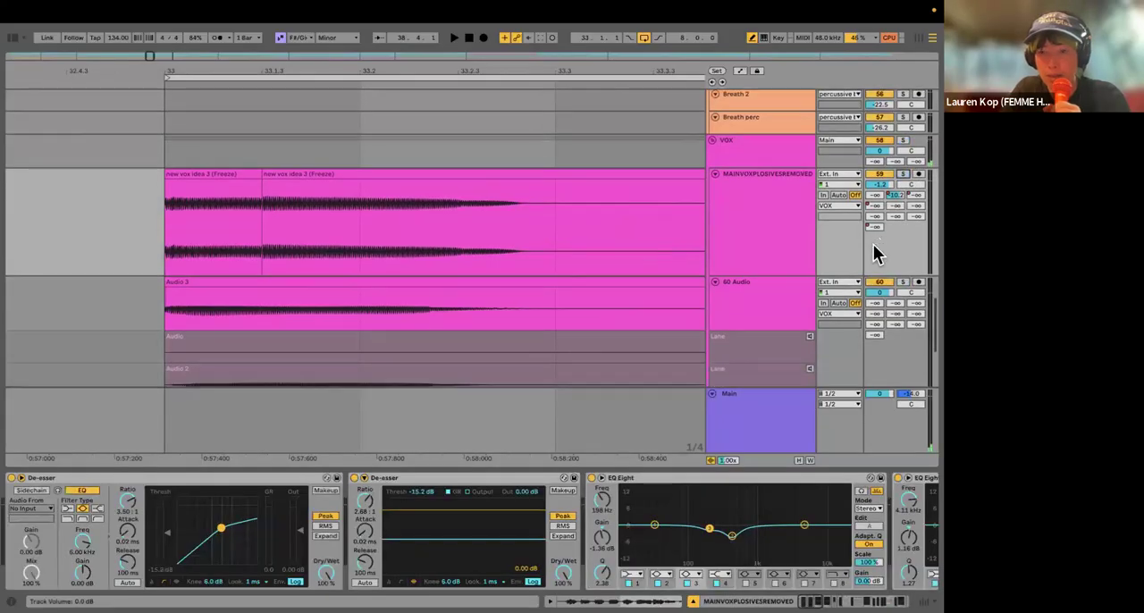
# Step: Lengthen the crossfade between the comped Audio 3 and Audio 2 clips at 35.3 on the 60 Audio track
pyautogui.scroll(-10, 550, 245)
pyautogui.hscroll(5, 550, 245)
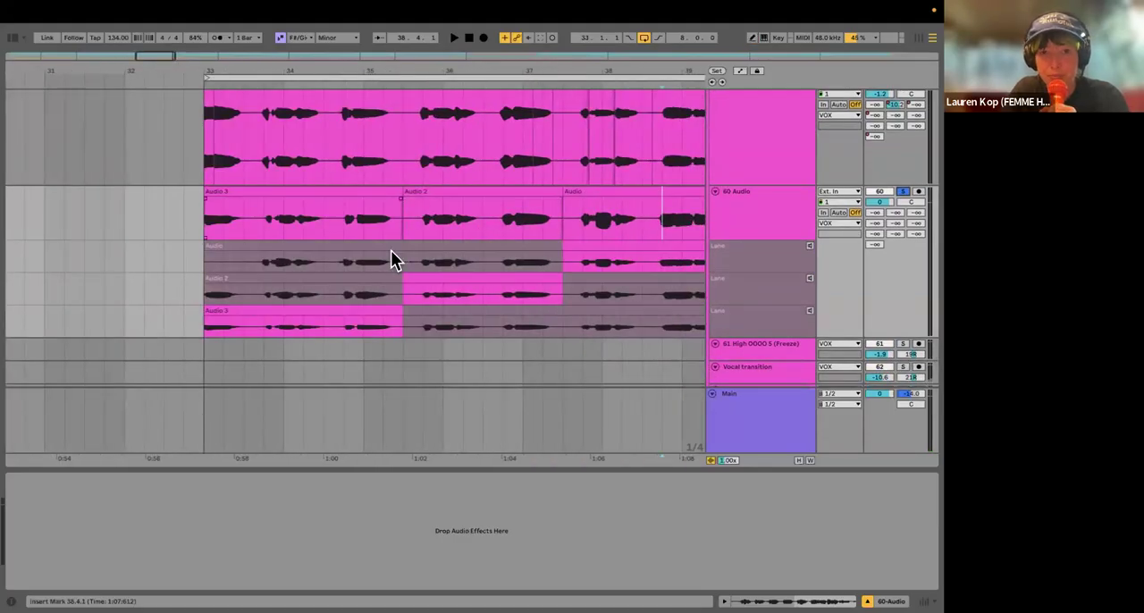
pyautogui.scroll(5, 390, 249)
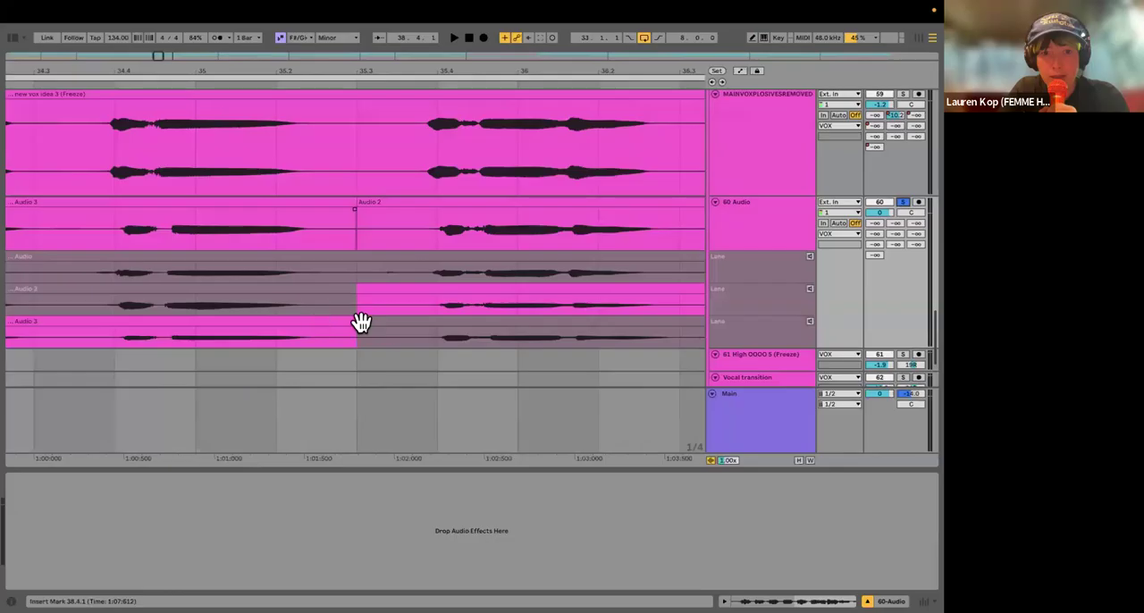
pyautogui.scroll(15, 358, 223)
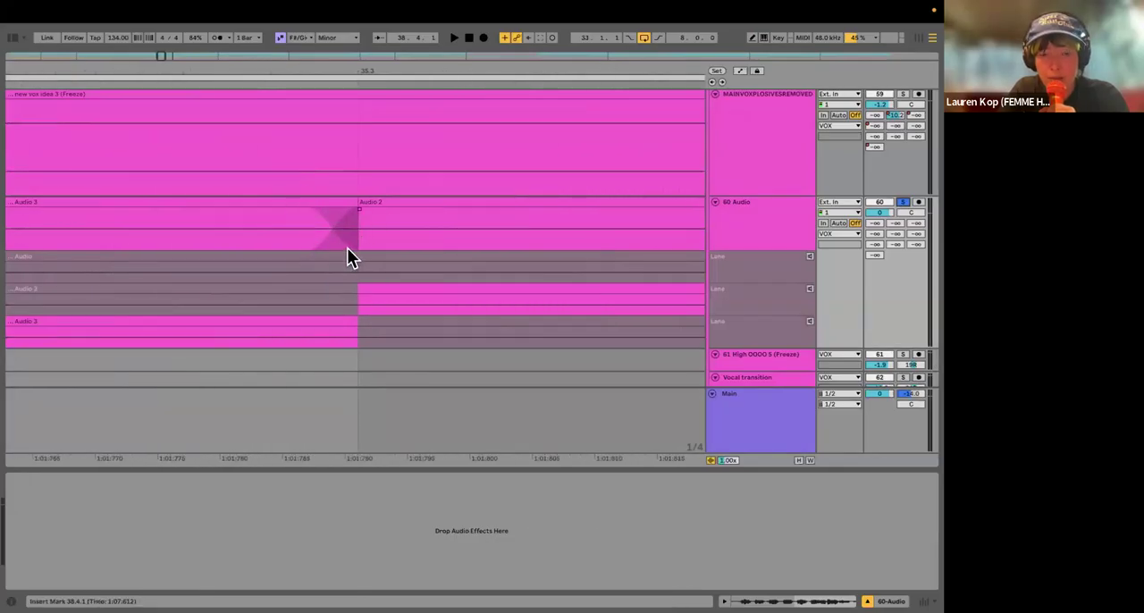
pyautogui.moveTo(360, 217); pyautogui.dragTo(367, 211)
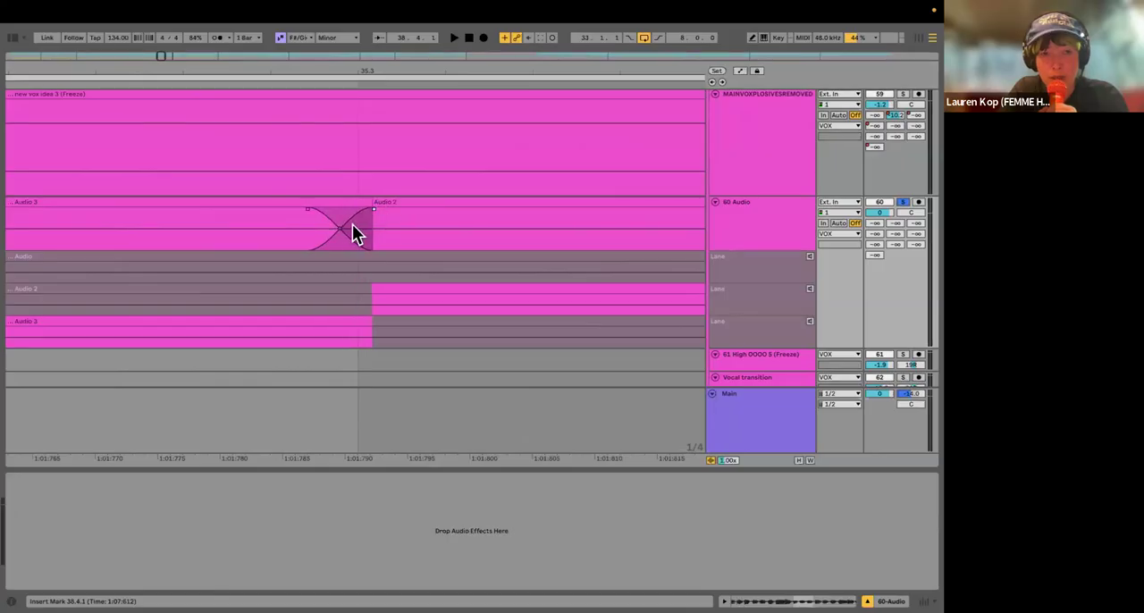
# Step: Play the comp across the Audio 3 to Audio 2 crossfade, starting from 35.2.1 and again from 35.1.1
pyautogui.scroll(-4, 349, 234)
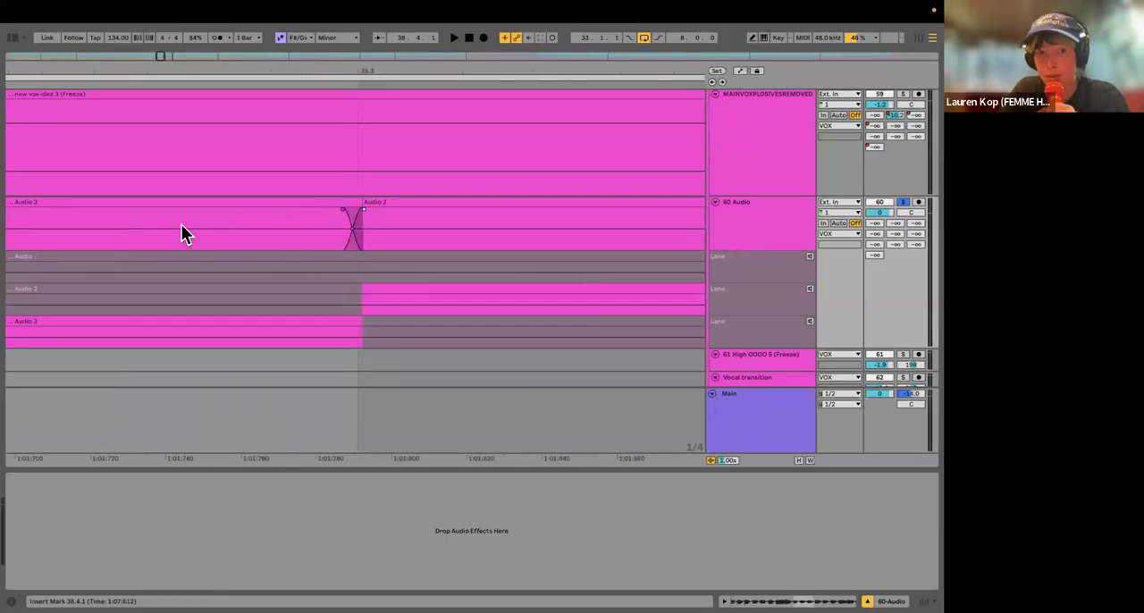
pyautogui.scroll(-6, 156, 228)
pyautogui.press('space')
pyautogui.press('space')
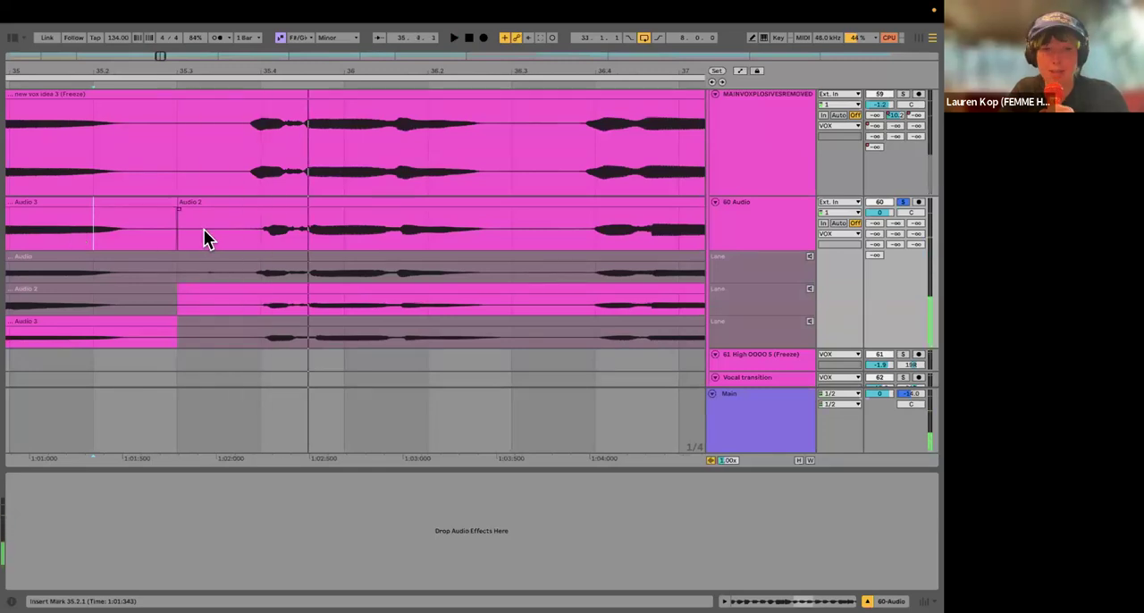
pyautogui.scroll(-3, 204, 229)
pyautogui.click(185, 231)
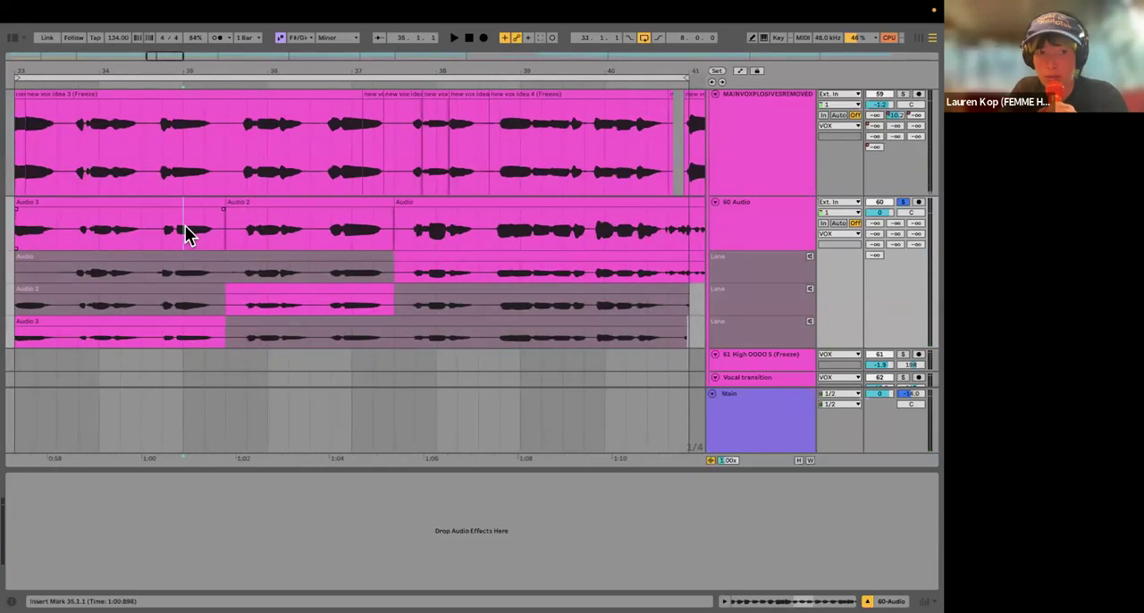
pyautogui.press('space')
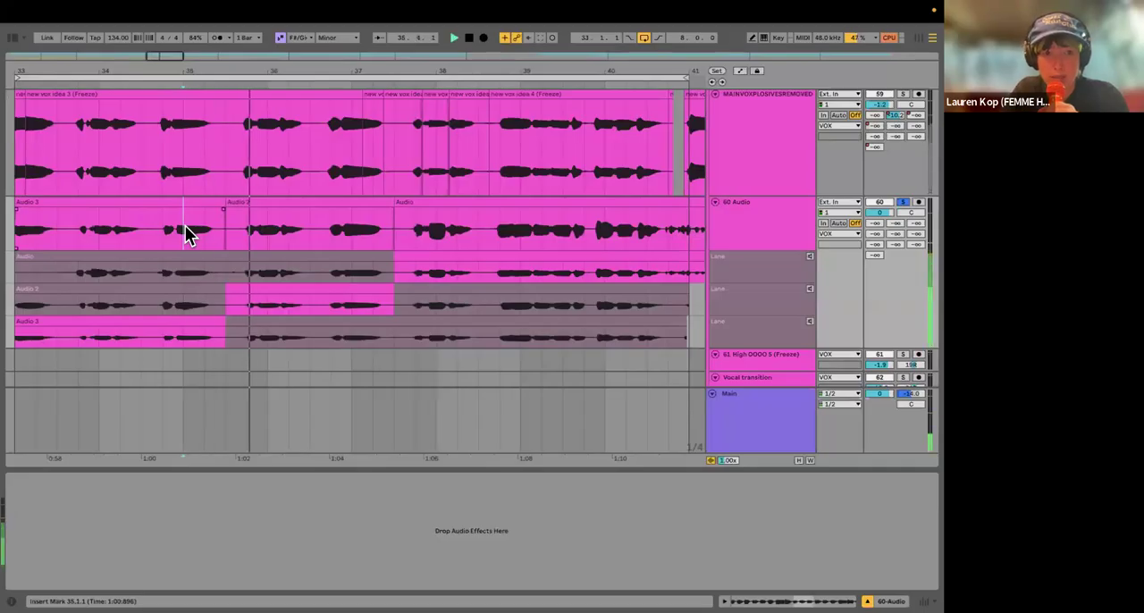
# Step: Stop playback and review the comped Audio 3, Audio 2 and Audio clips along the 60 Audio track
pyautogui.press('space')
pyautogui.hscroll(4, 358, 255)
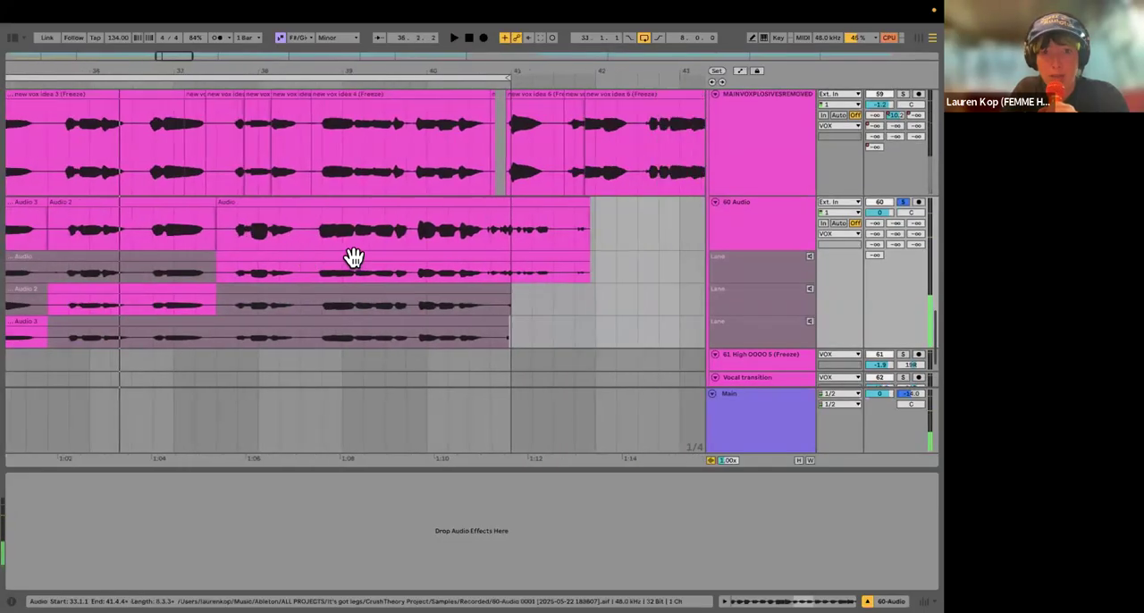
pyautogui.hscroll(-4, 353, 257)
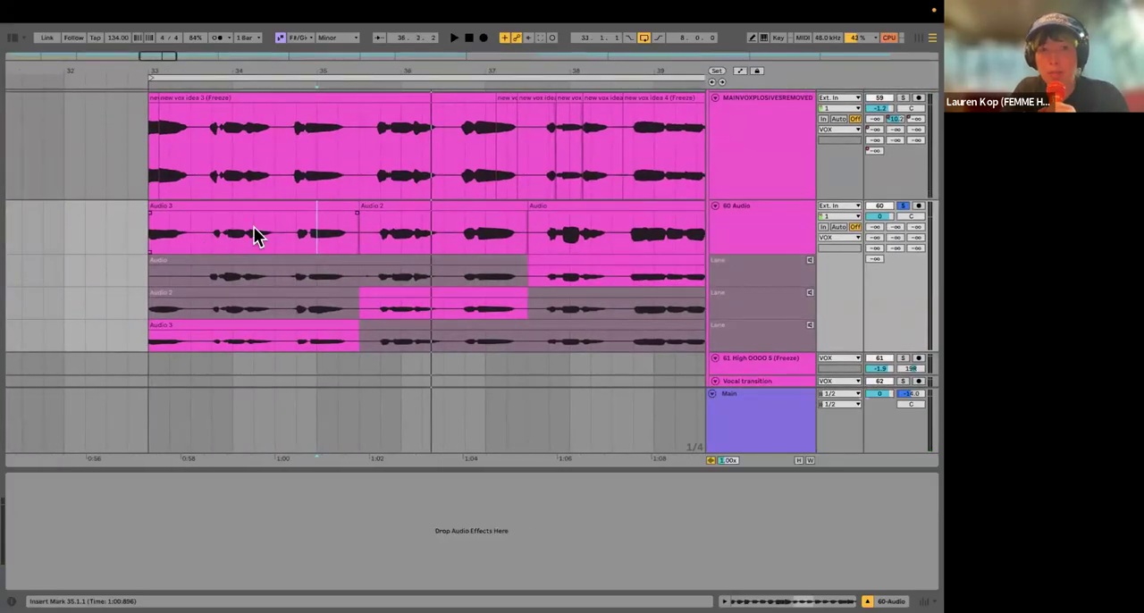
pyautogui.hscroll(5, 571, 234)
pyautogui.scroll(-1, 545, 237)
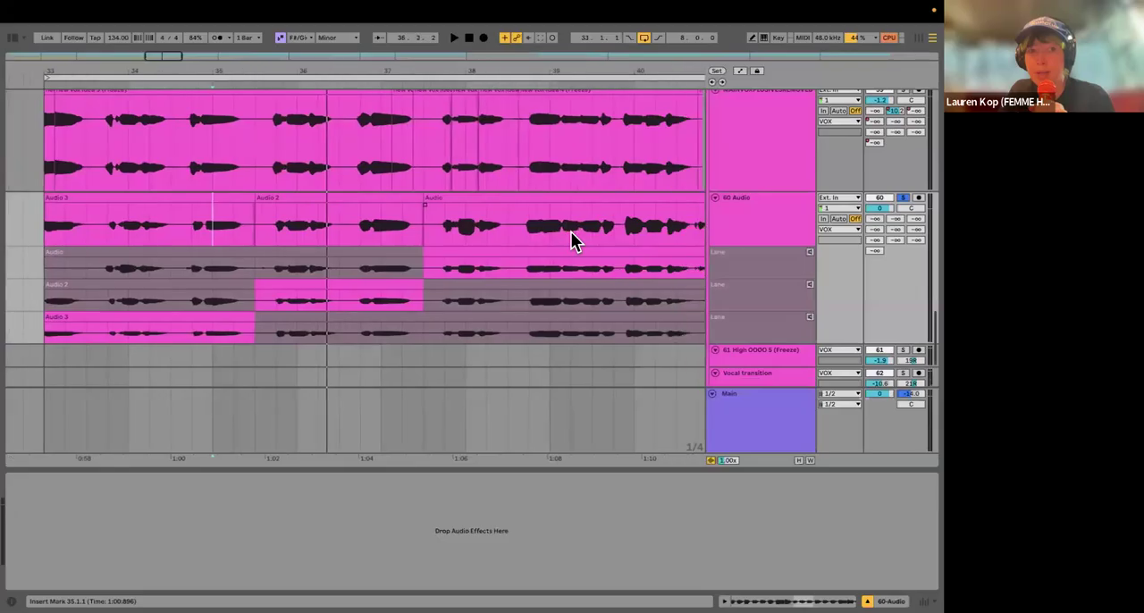
pyautogui.scroll(3, 505, 237)
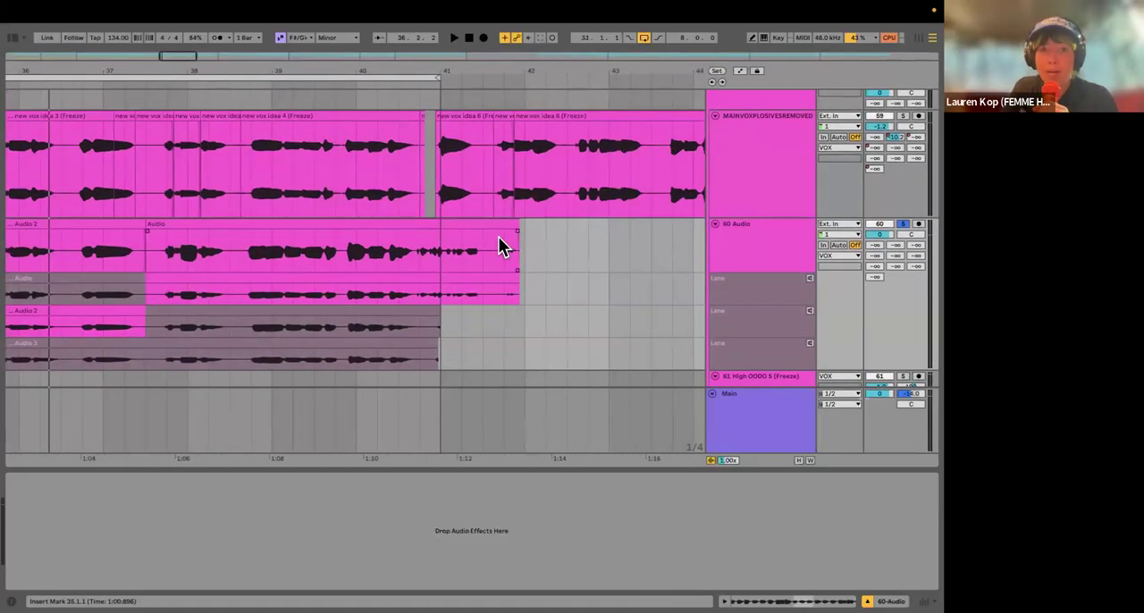
pyautogui.hscroll(-5, 353, 244)
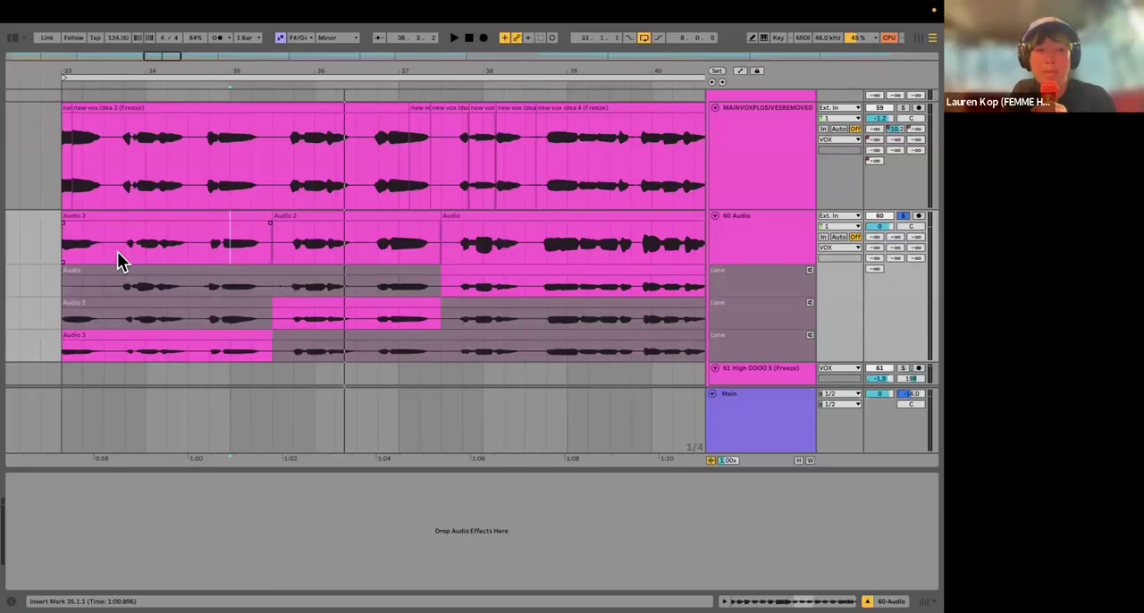
# Step: Set the grid to 1/16 and delete the silent stretch from 33.3.2 to 33.3.4 in the comped Audio 3 clip
pyautogui.scroll(5, 112, 250)
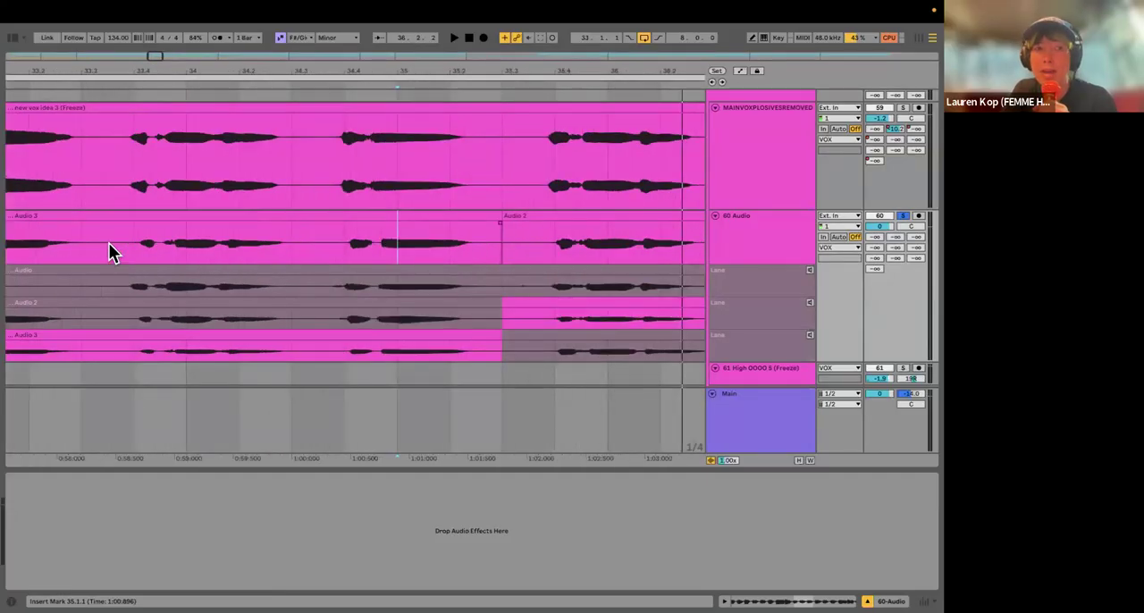
pyautogui.rightClick(102, 255)
pyautogui.click(187, 532)
pyautogui.click(94, 250)
pyautogui.moveTo(109, 249); pyautogui.dragTo(125, 251)
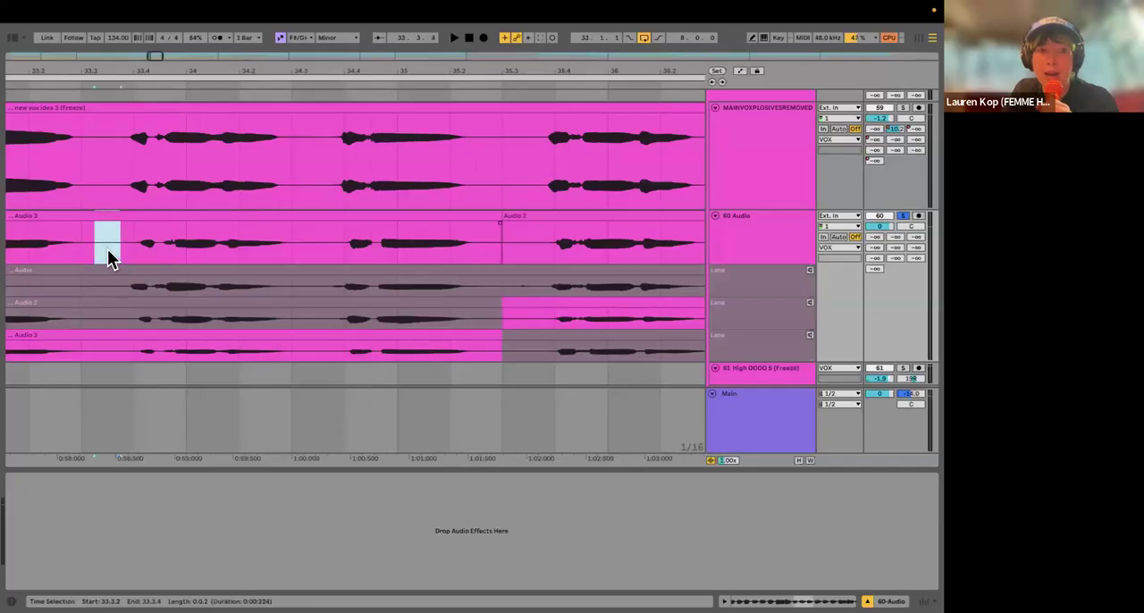
pyautogui.hscroll(-3, 108, 247)
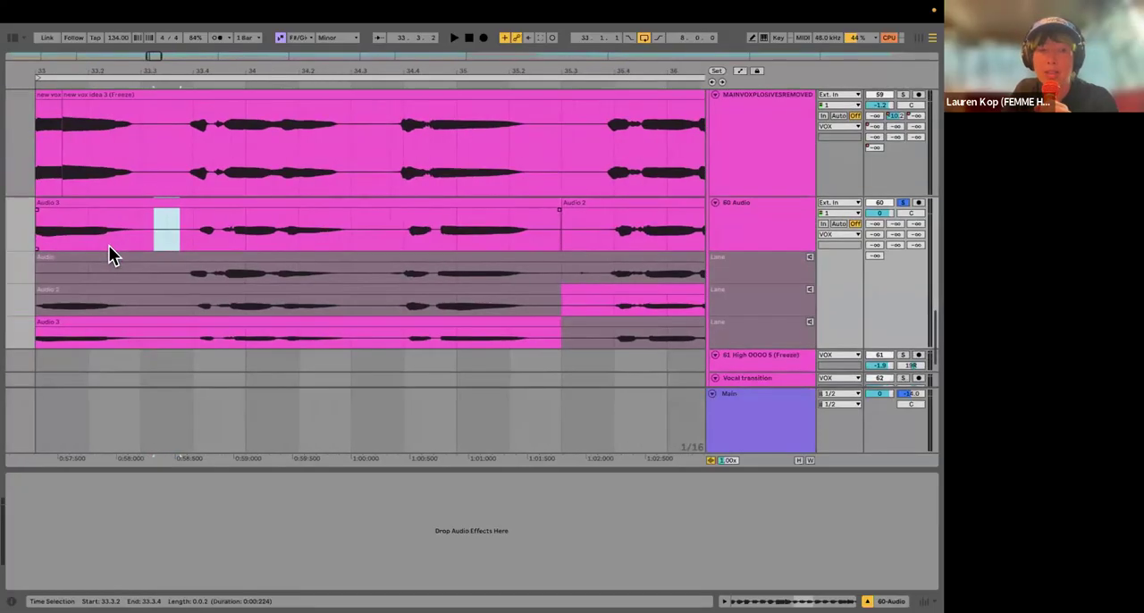
pyautogui.press('Delete')
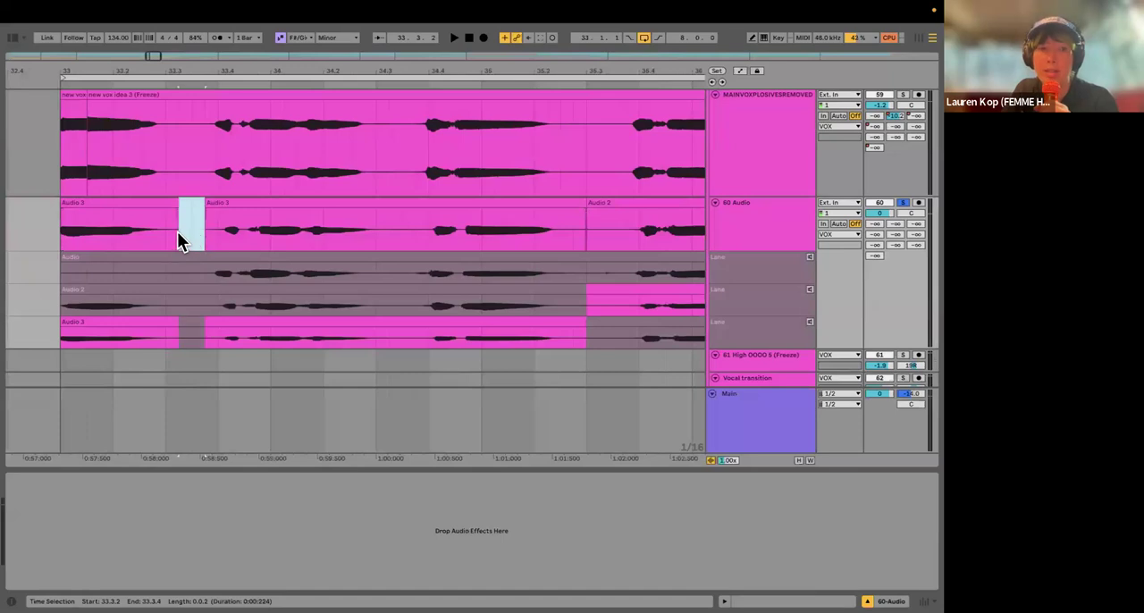
# Step: Lengthen the fade-out at the end of the first Audio 3 clip, just before the gap at 33.3.2
pyautogui.click(88, 230)
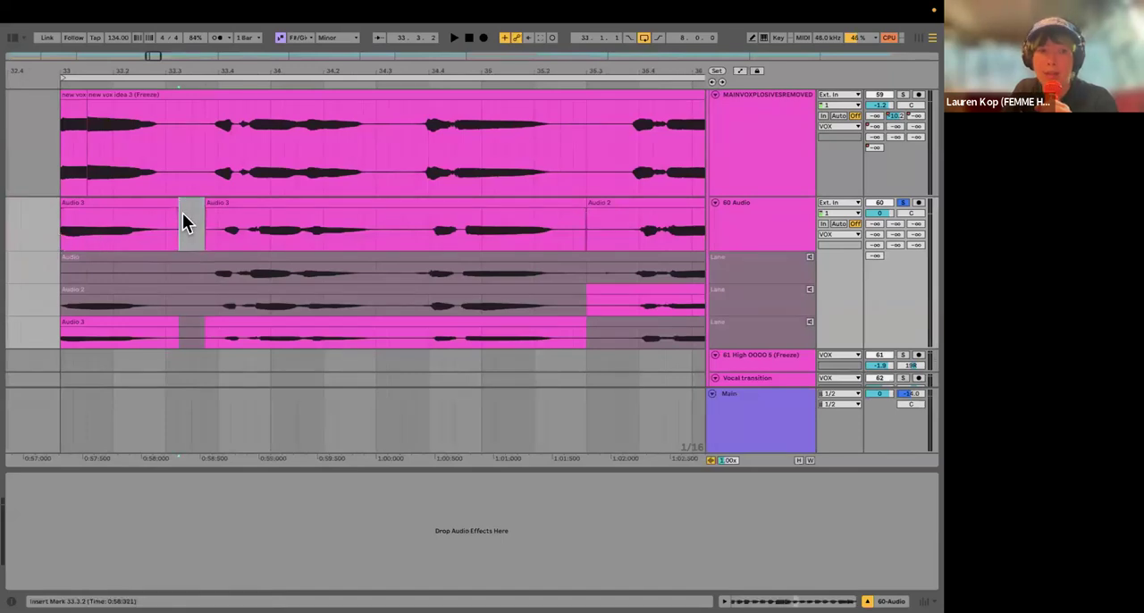
pyautogui.scroll(10, 174, 219)
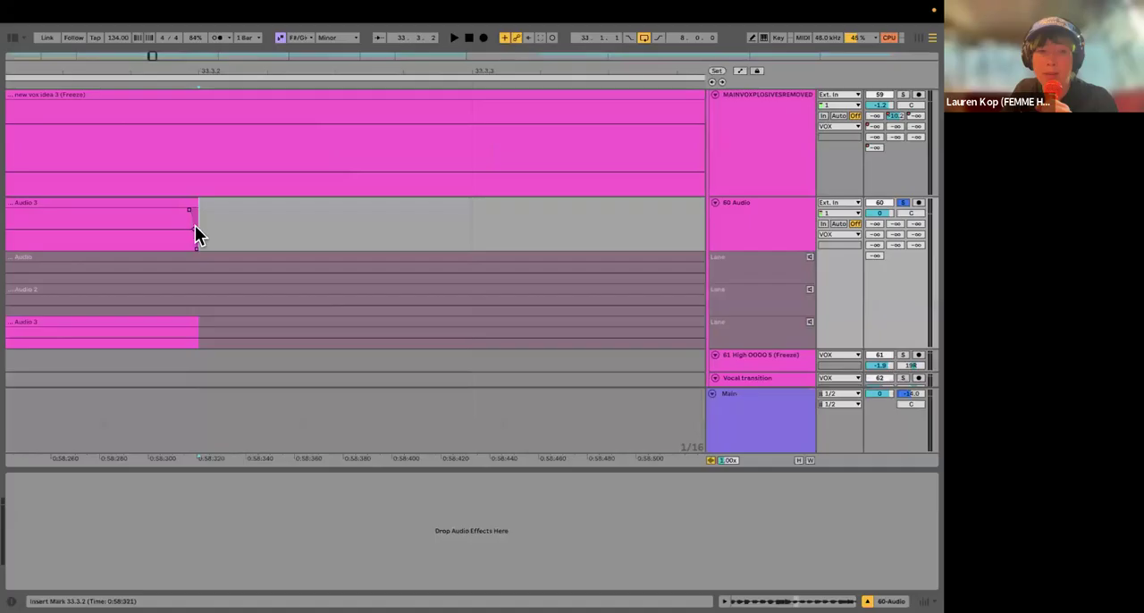
pyautogui.moveTo(188, 209); pyautogui.dragTo(153, 210)
pyautogui.scroll(-10, 180, 213)
pyautogui.hscroll(3, 267, 231)
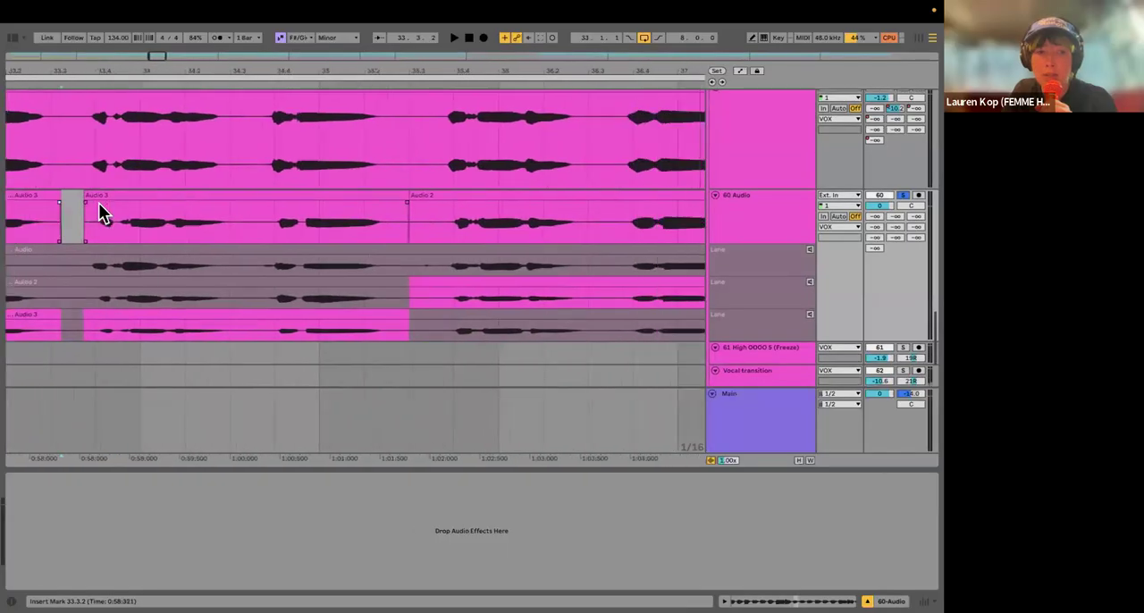
# Step: Review the edited comp on the 60 Audio track against the clips on the MAINVOXPLOSIVESREMOVED track
pyautogui.scroll(-5, 300, 213)
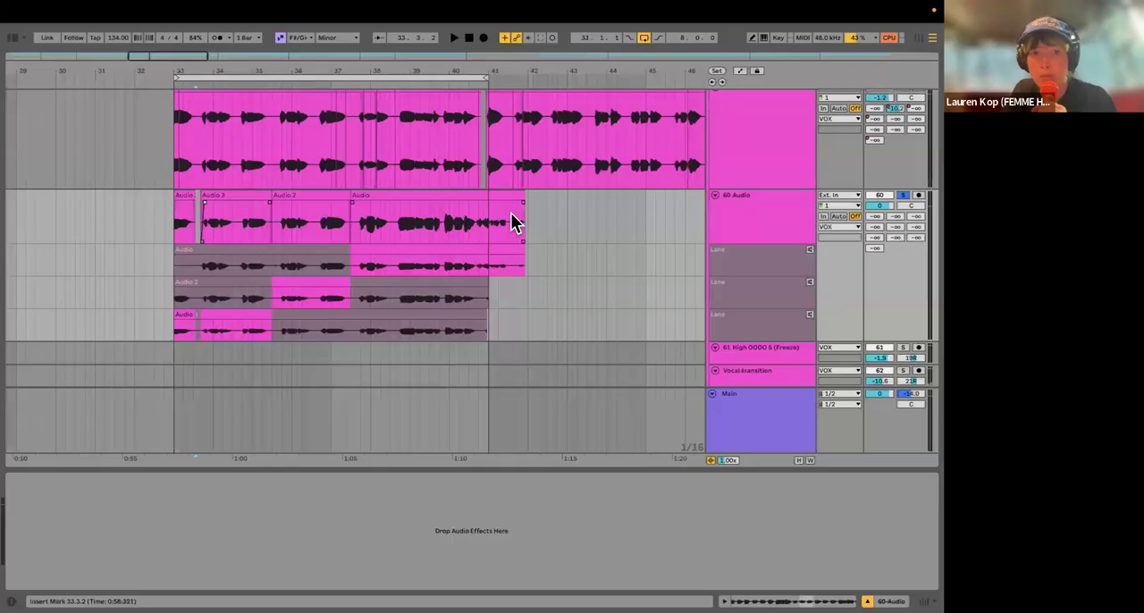
pyautogui.hscroll(2, 295, 215)
pyautogui.scroll(-1, 223, 275)
pyautogui.hscroll(-2, 242, 294)
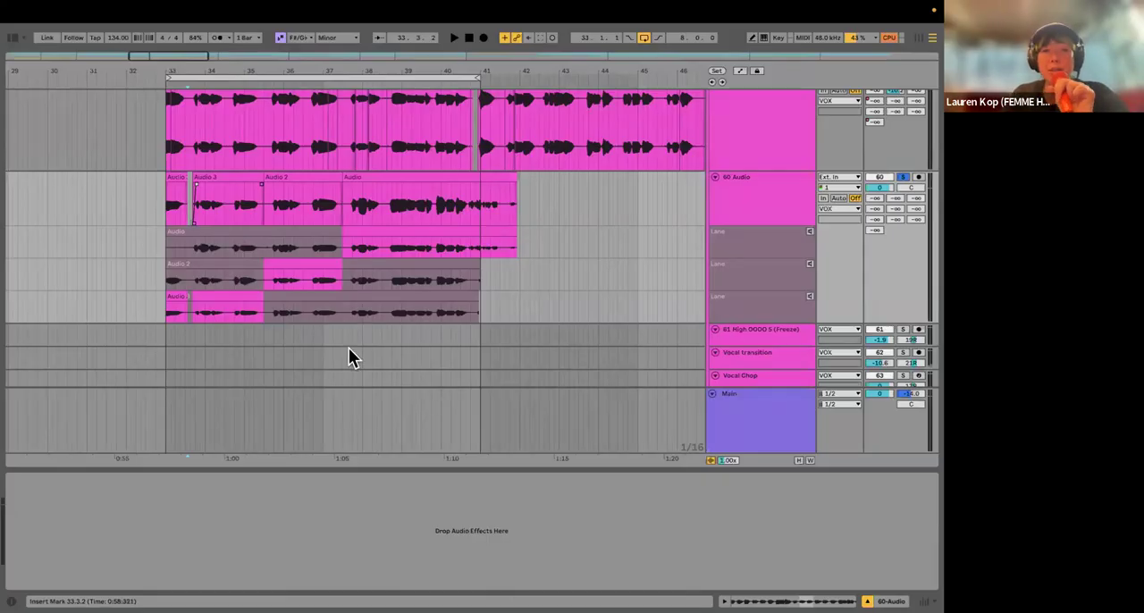
pyautogui.scroll(3, 338, 223)
pyautogui.scroll(2, 338, 223)
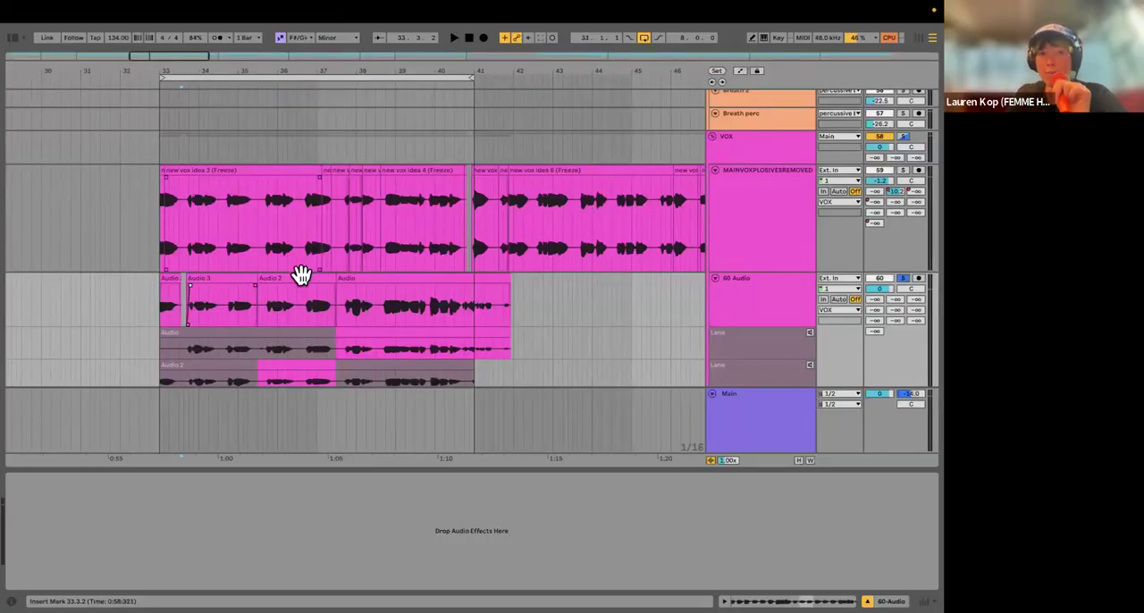
pyautogui.scroll(-5, 368, 320)
pyautogui.scroll(1, 368, 320)
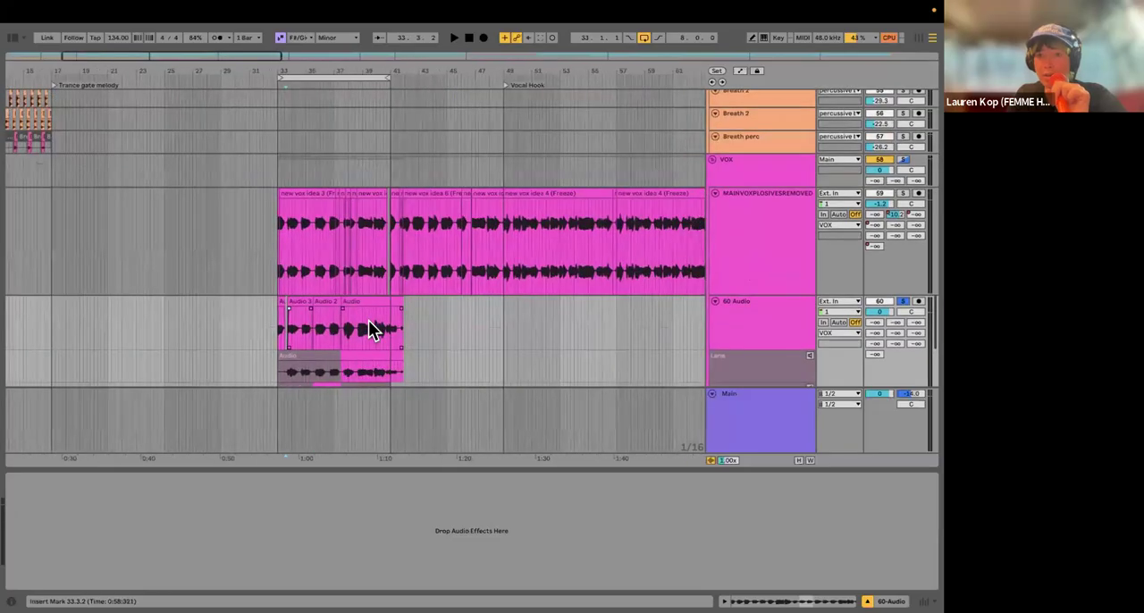
pyautogui.hscroll(5, 368, 320)
pyautogui.scroll(1, 368, 320)
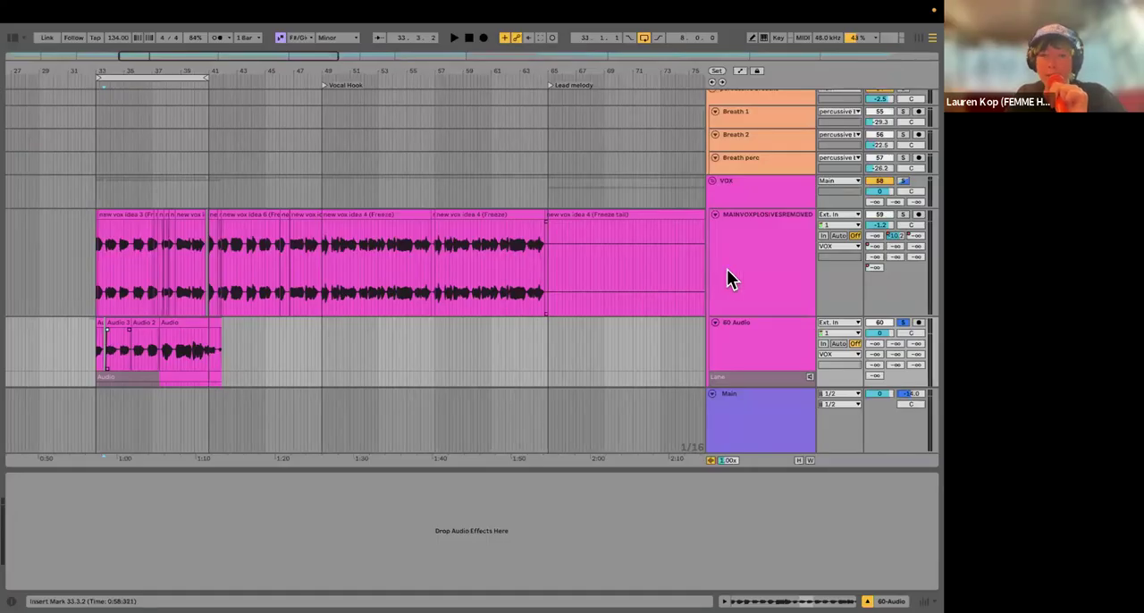
# Step: Unsolo the 60 Audio track and switch to Finder
pyautogui.scroll(-2, 727, 277)
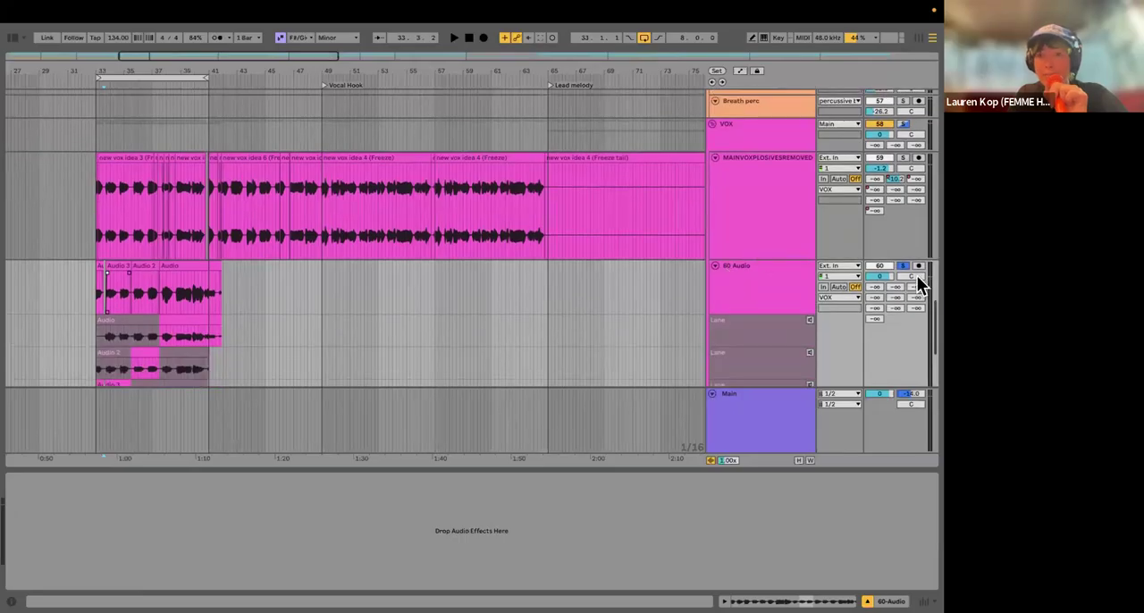
pyautogui.click(902, 266)
pyautogui.moveTo(93, 595)
pyautogui.press('super+Tab')
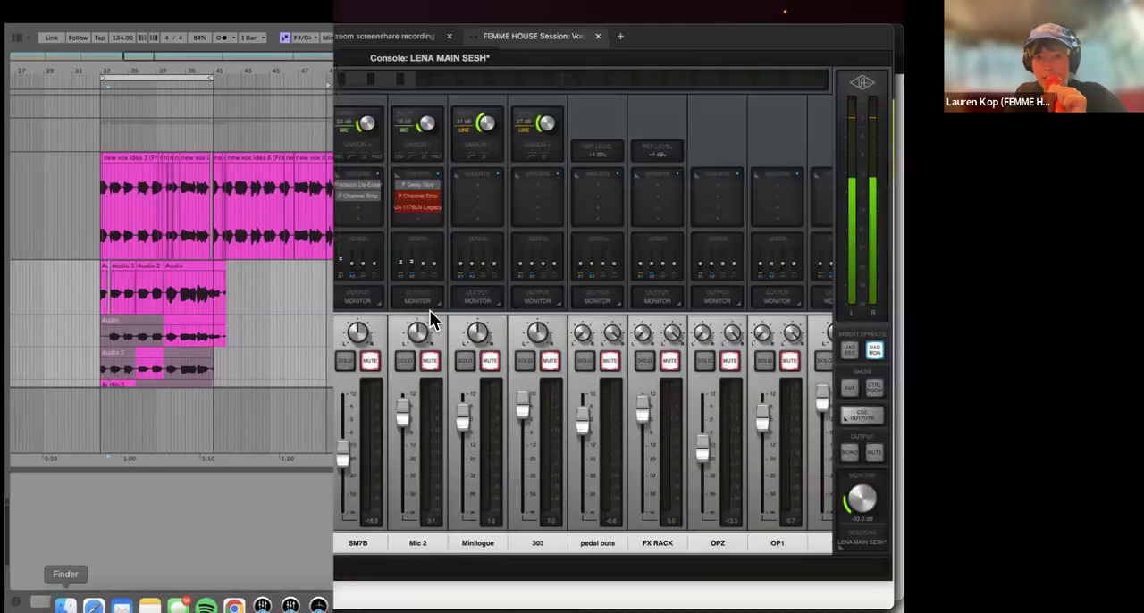
pyautogui.moveTo(235, 37); pyautogui.dragTo(190, 207)
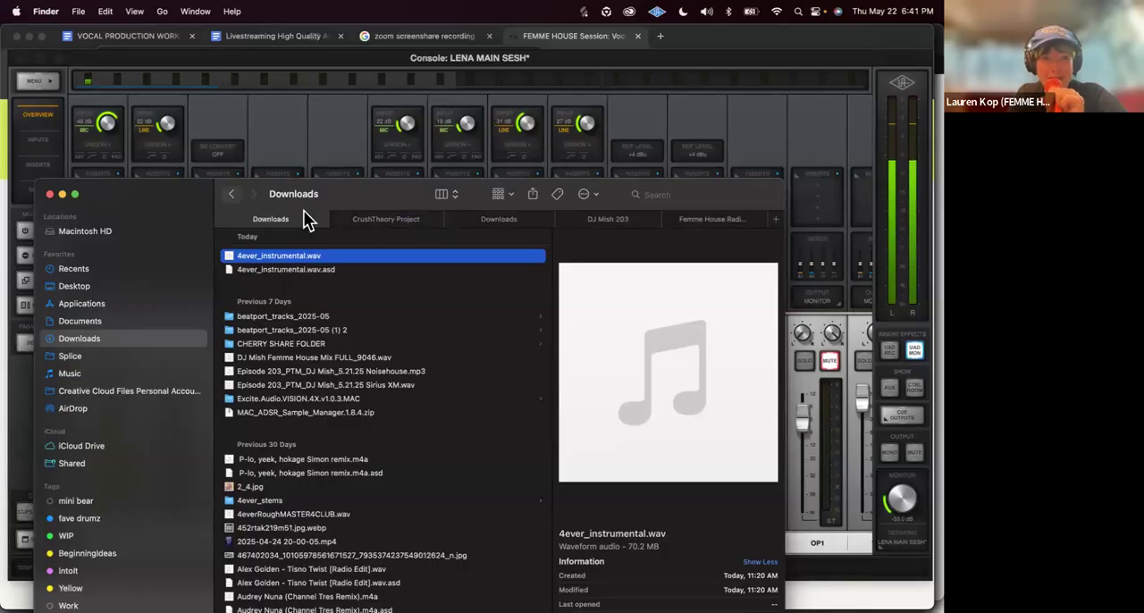
# Step: From the CrushTheory Project location, browse back to the project list and open the inmycar Project folder
pyautogui.click(347, 222)
pyautogui.moveTo(189, 193); pyautogui.dragTo(206, 93)
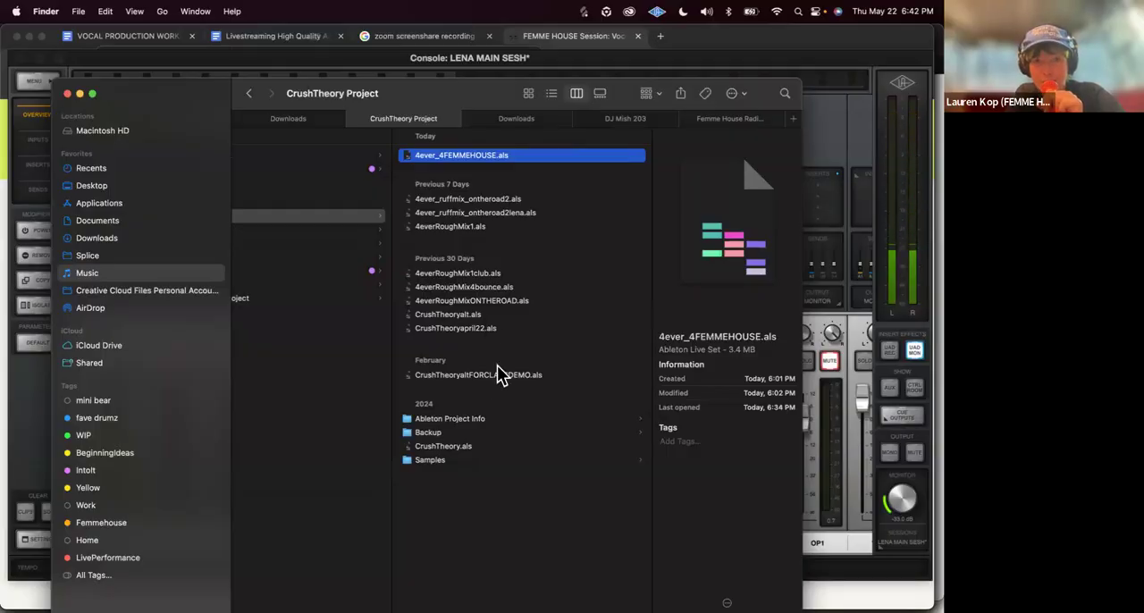
pyautogui.hscroll(-5, 497, 366)
pyautogui.hscroll(2, 497, 366)
pyautogui.hscroll(-3, 496, 365)
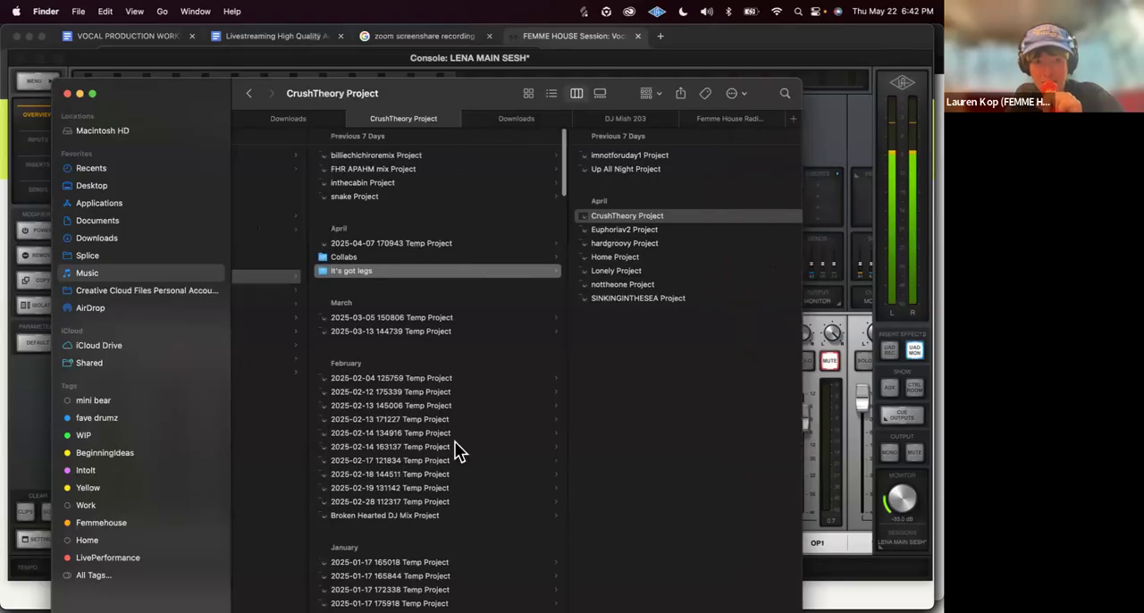
pyautogui.scroll(-10, 456, 464)
pyautogui.scroll(-15, 456, 498)
pyautogui.scroll(-15, 457, 497)
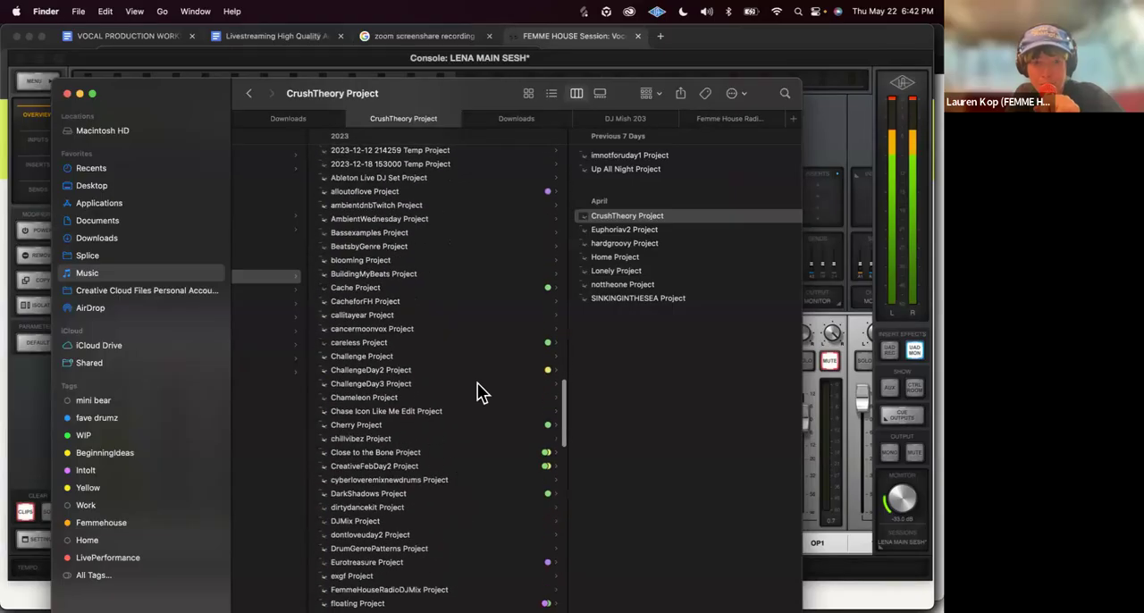
pyautogui.scroll(-6, 460, 408)
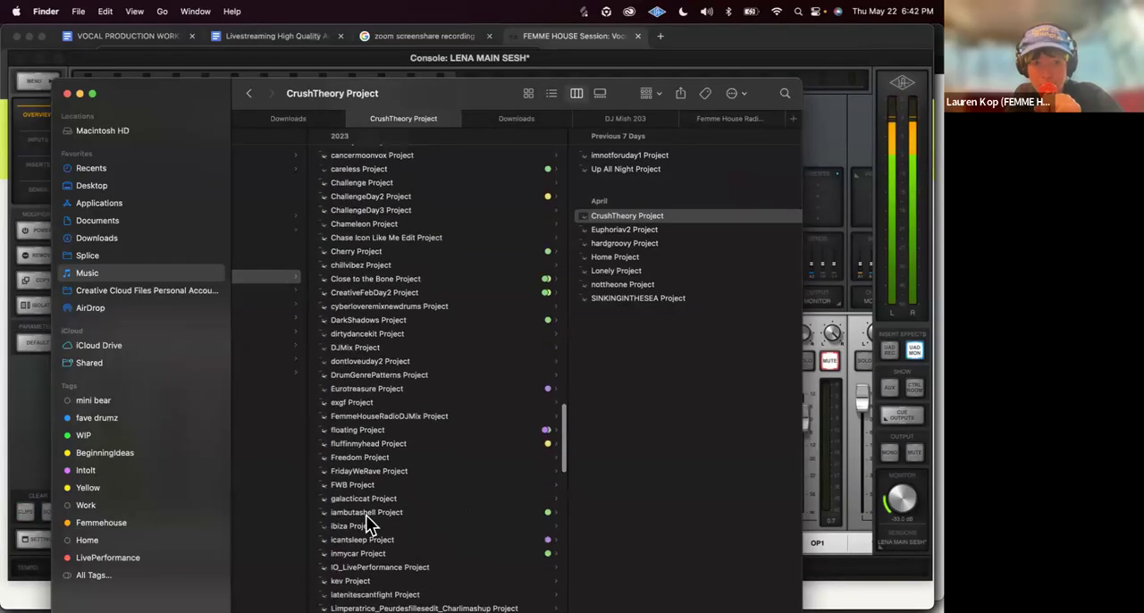
pyautogui.click(366, 553)
# Step: Open inmycarWORKSHOPDEMOLive12.als with Ableton Live 12 Suite, discarding the changes to the 4ever_4FEMMEHOUSE set
pyautogui.moveTo(182, 90); pyautogui.dragTo(113, 168)
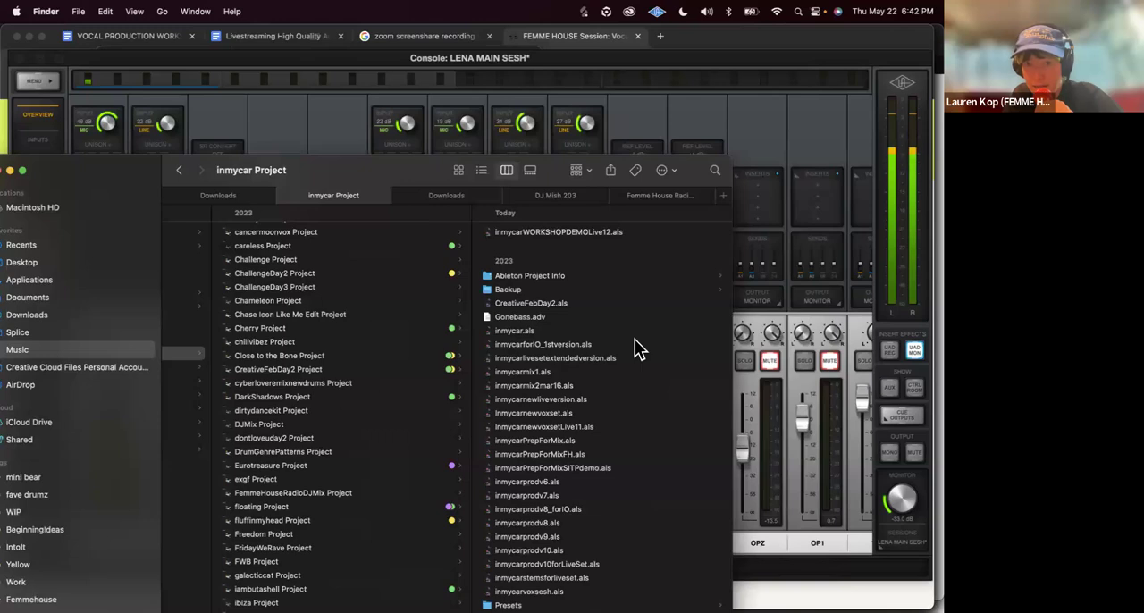
pyautogui.click(590, 232)
pyautogui.rightClick(590, 232)
pyautogui.rightClick(526, 232)
pyautogui.moveTo(670, 256)
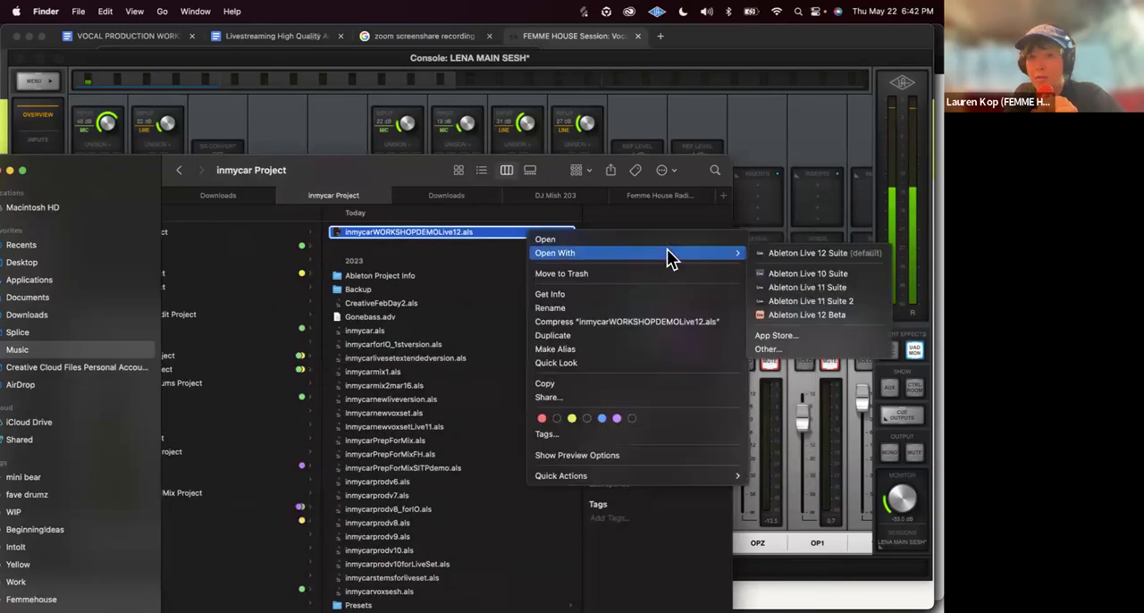
pyautogui.click(812, 253)
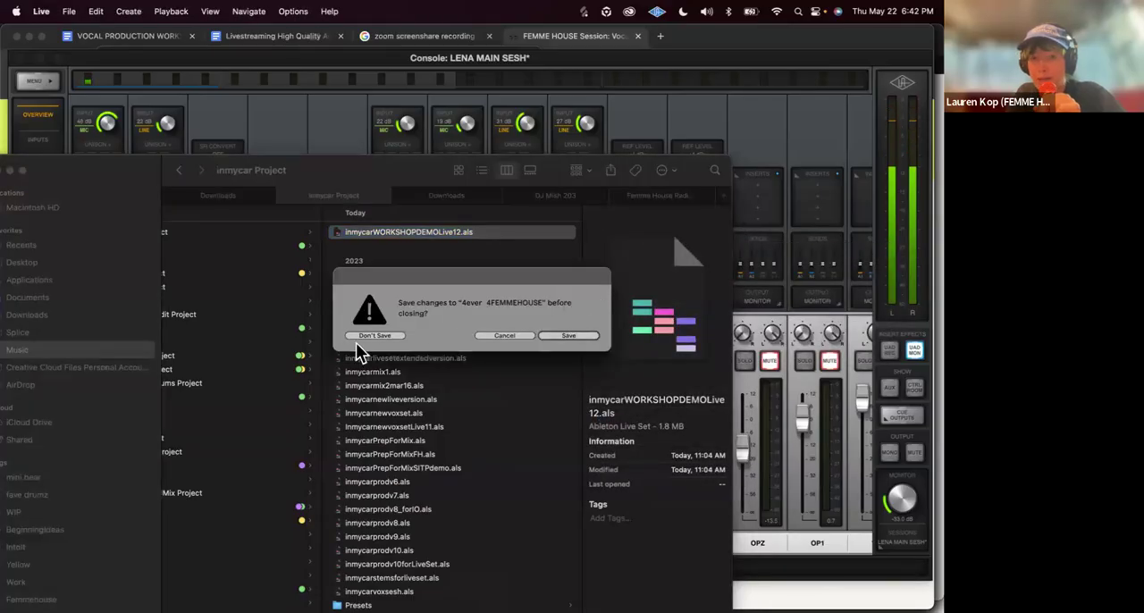
pyautogui.click(359, 335)
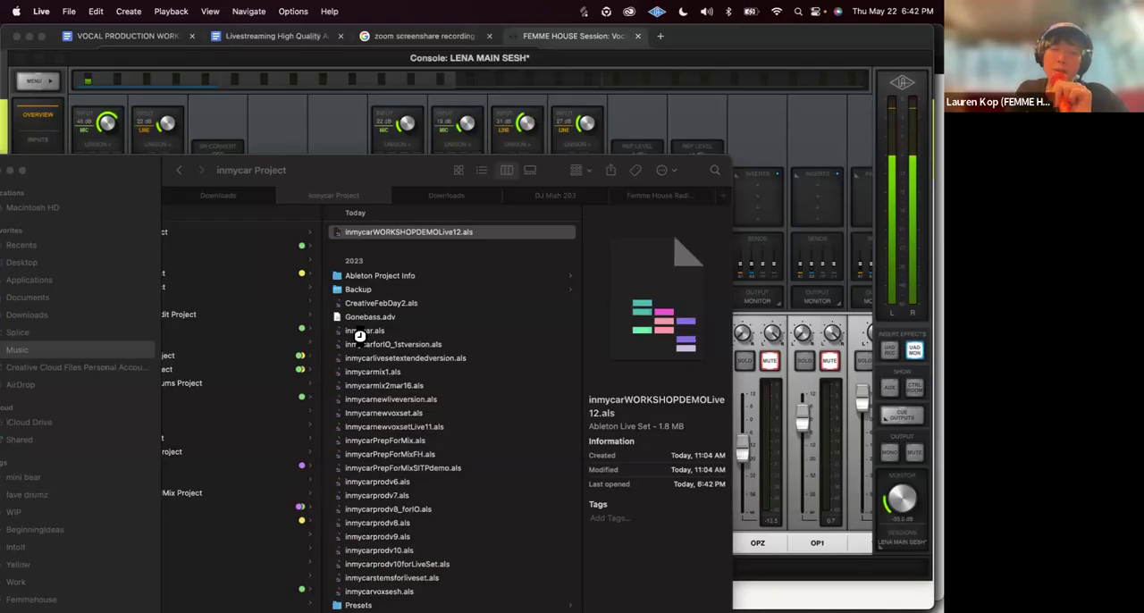
# Step: Switch to Ableton Live and hide the device view to give the inmycarWORKSHOPDEMOLive12 arrangement more room
pyautogui.moveTo(415, 600)
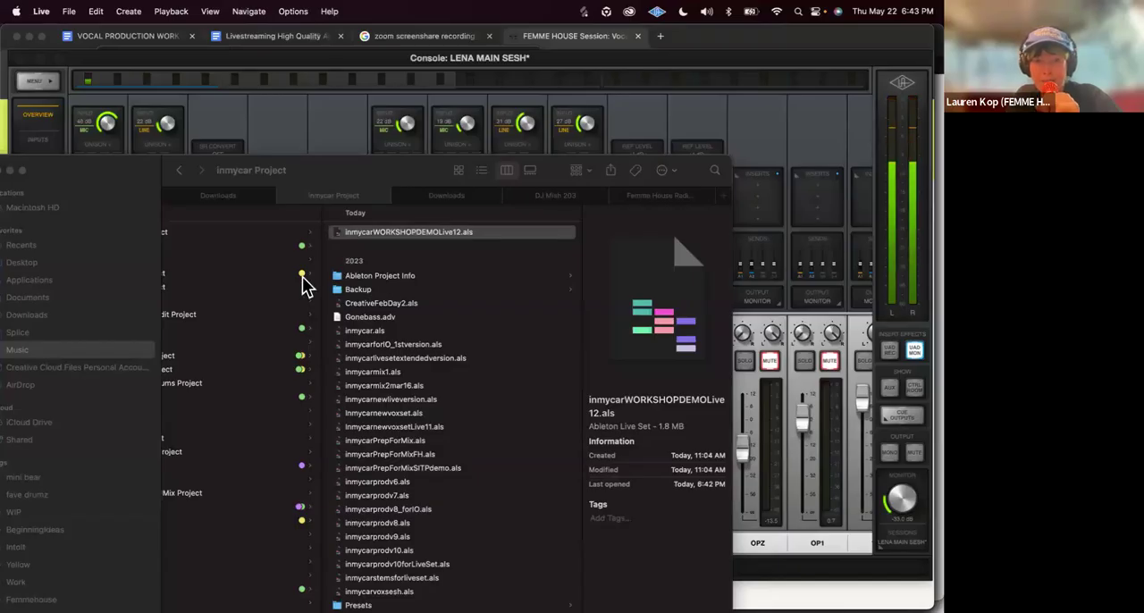
pyautogui.moveTo(376, 609)
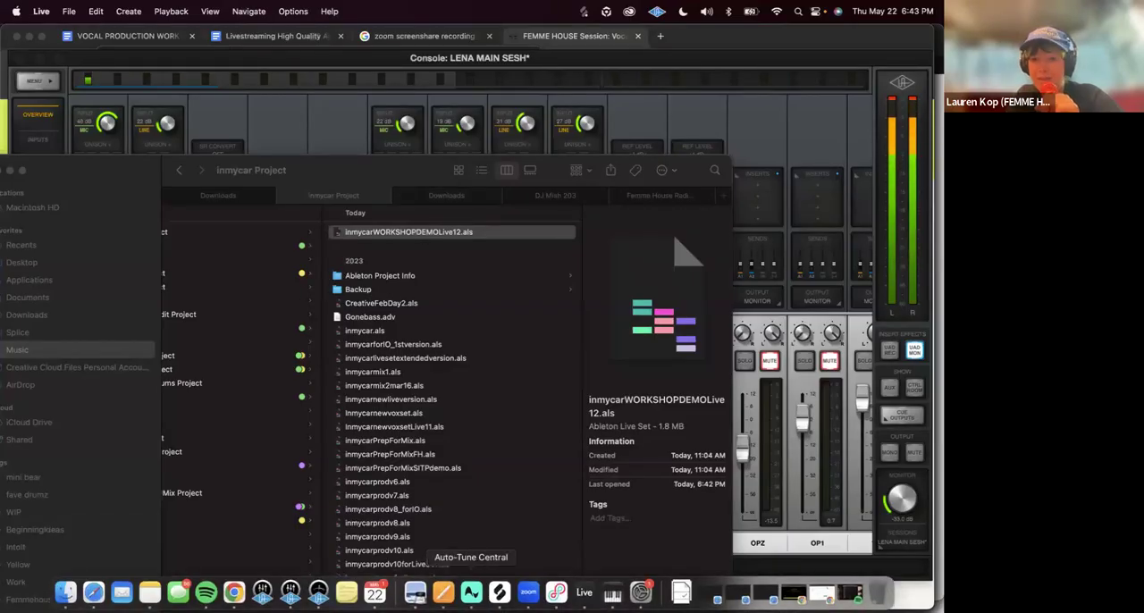
pyautogui.click(583, 592)
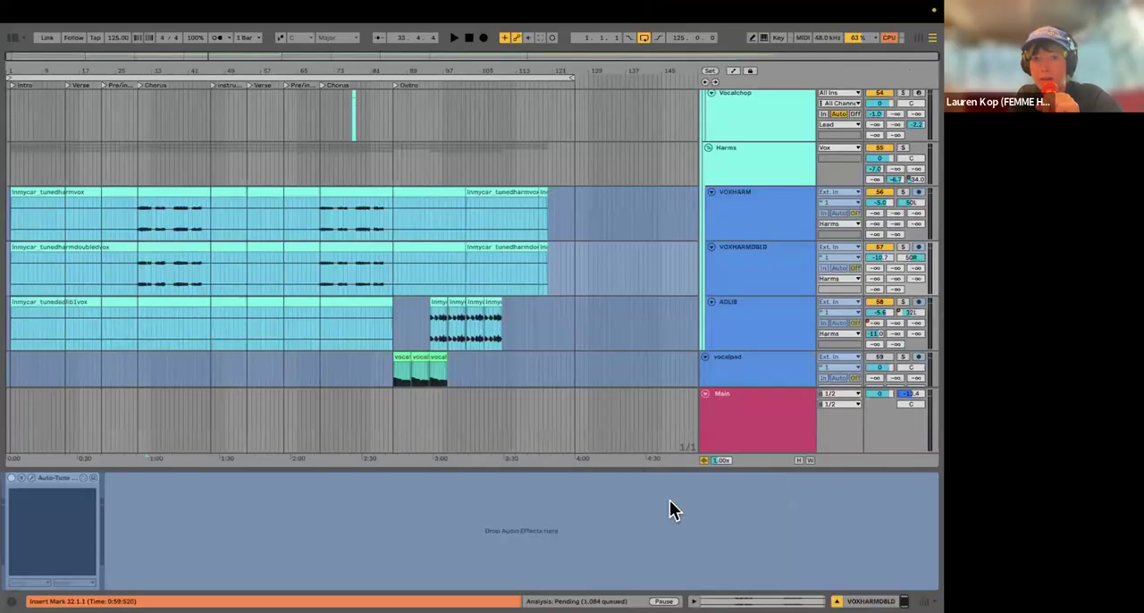
pyautogui.click(837, 599)
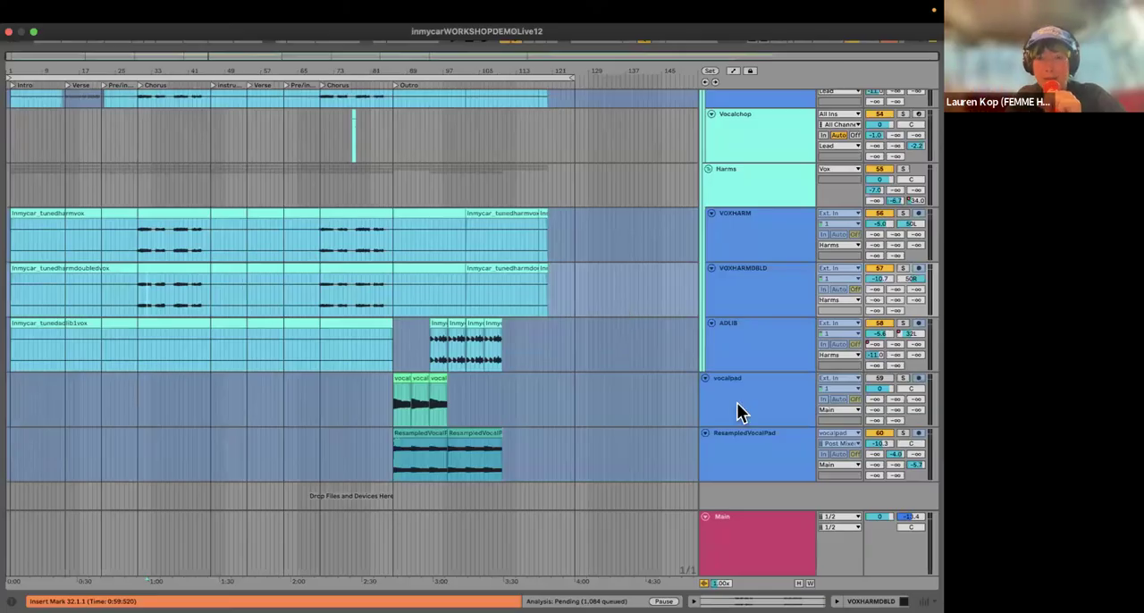
# Step: Look over the Vox group's lead and double tracks and select the Voxverselead track
pyautogui.scroll(5, 685, 314)
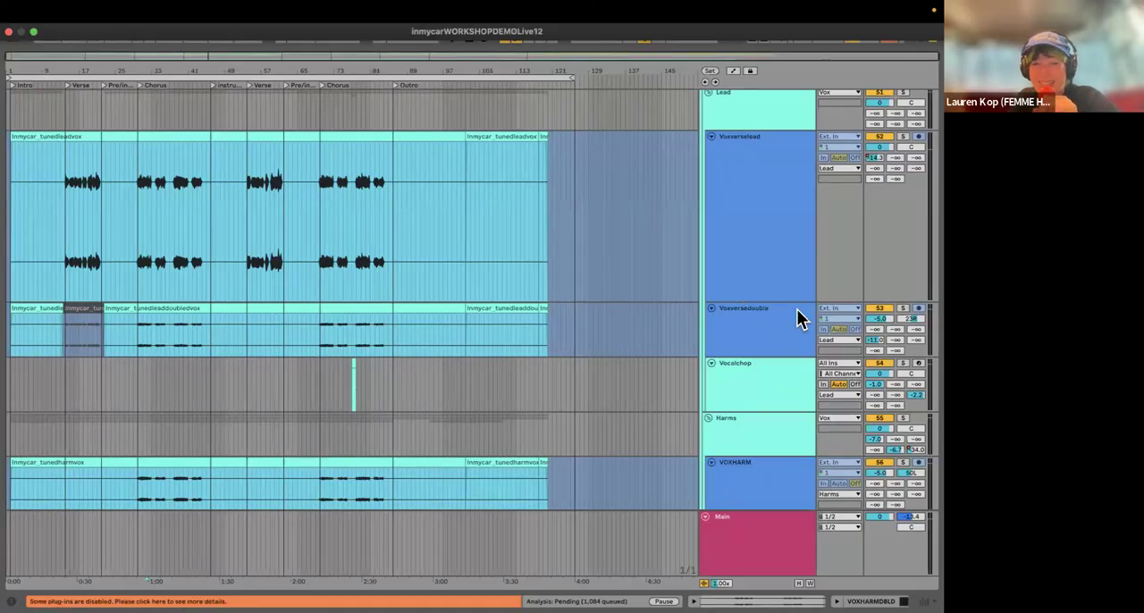
pyautogui.scroll(6, 770, 355)
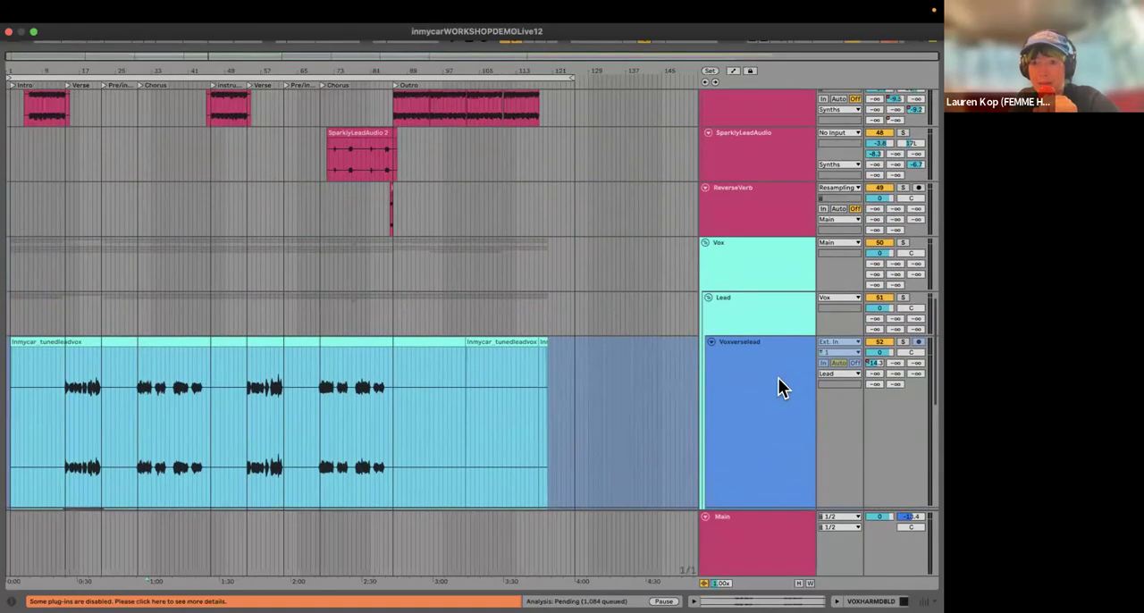
pyautogui.scroll(-2, 770, 361)
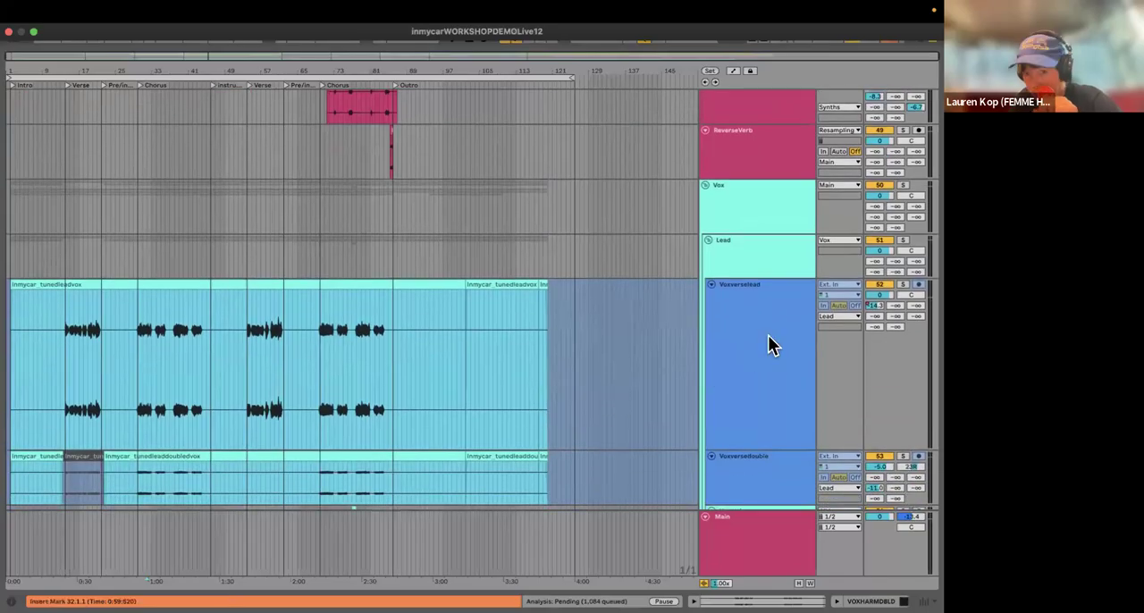
pyautogui.press('Down')
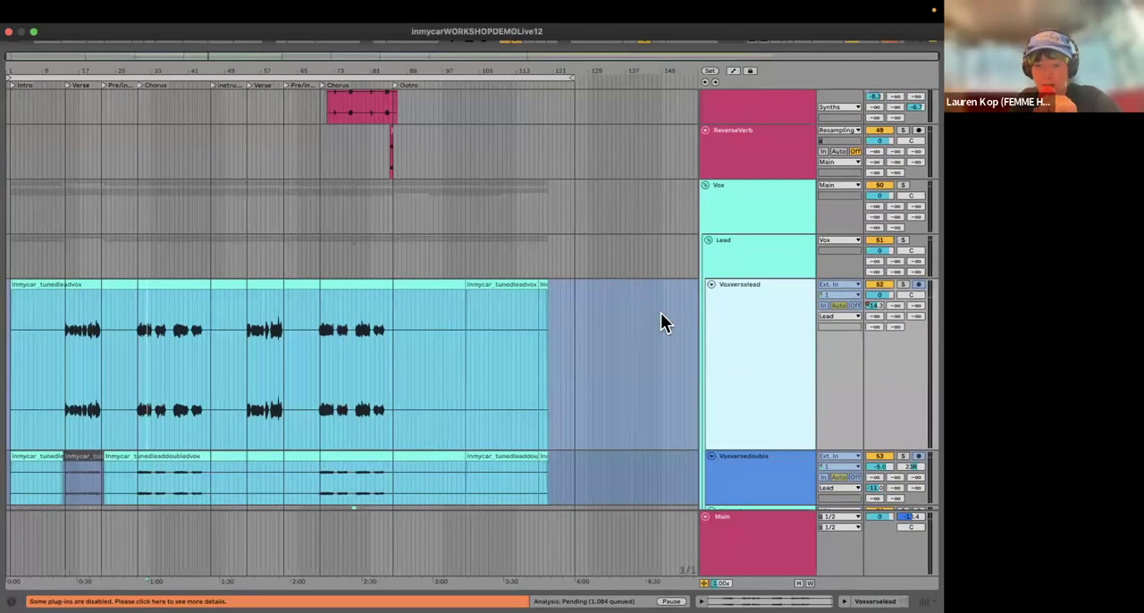
# Step: Check the audio device settings and close the settings window
pyautogui.click(214, 245)
pyautogui.press('super+comma')
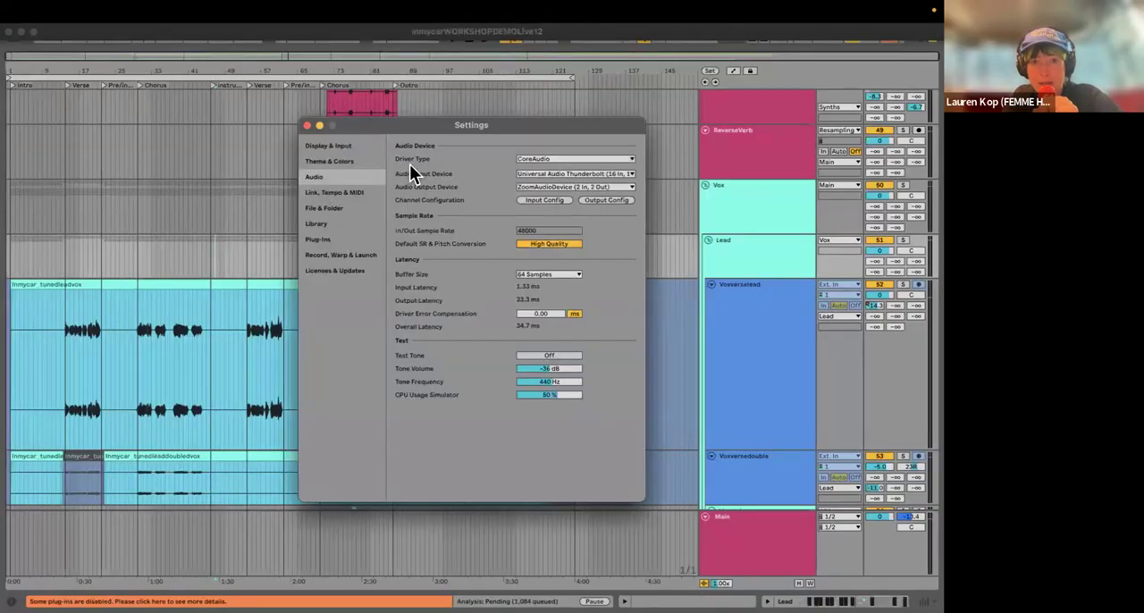
pyautogui.click(305, 125)
# Step: Try to show the take lanes of the frozen Voxverselead and Voxversedouble tracks
pyautogui.rightClick(738, 353)
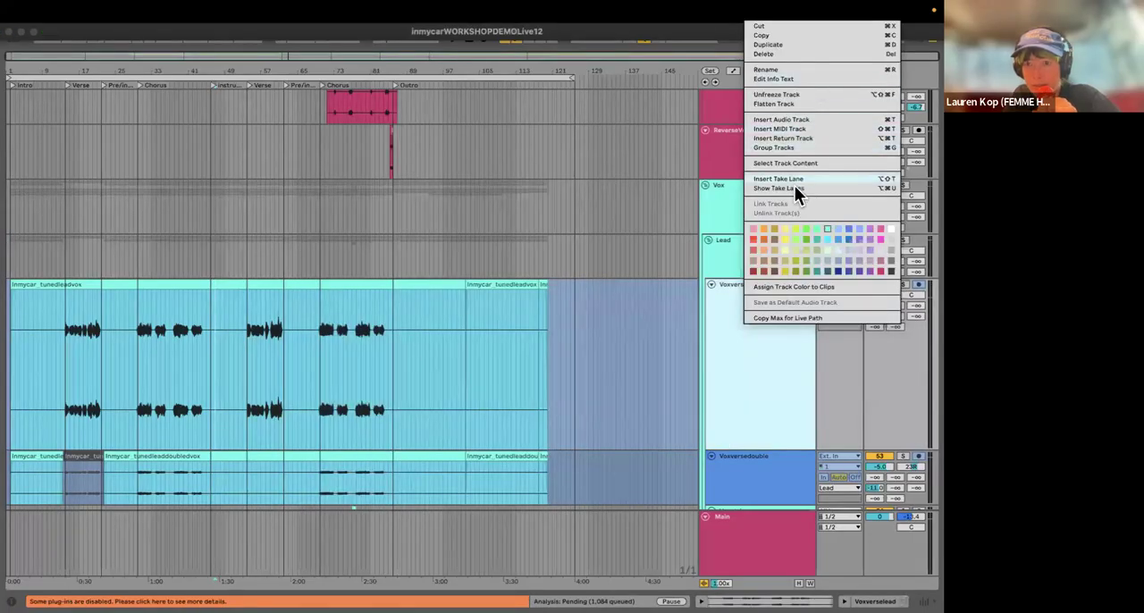
pyautogui.click(758, 344)
pyautogui.scroll(-4, 758, 344)
pyautogui.rightClick(763, 272)
pyautogui.click(721, 295)
pyautogui.scroll(-1, 739, 269)
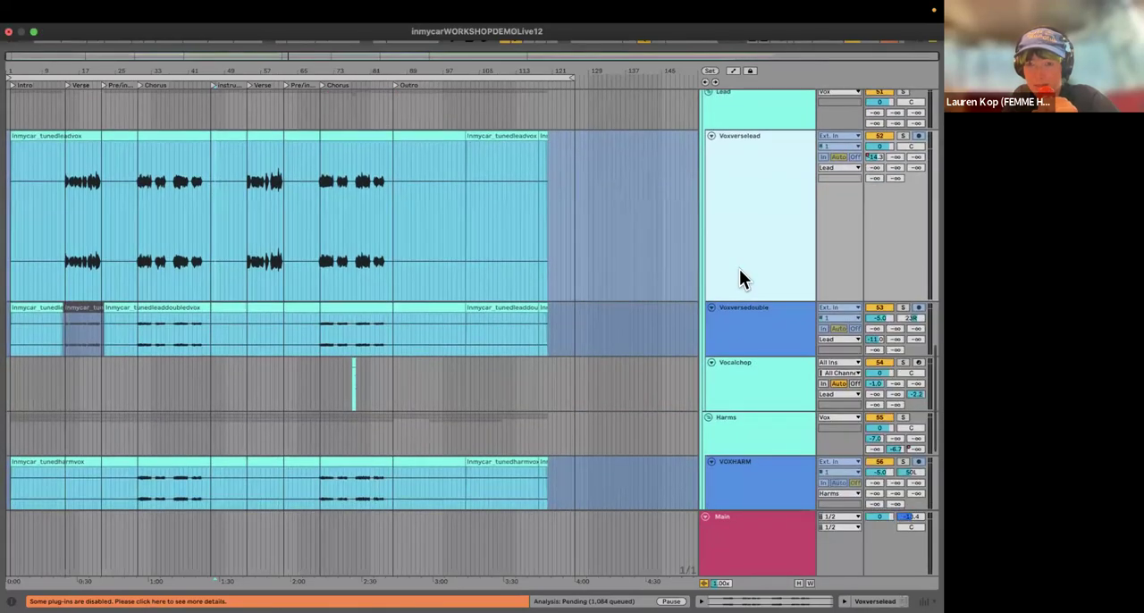
pyautogui.scroll(-2, 739, 269)
pyautogui.rightClick(739, 269)
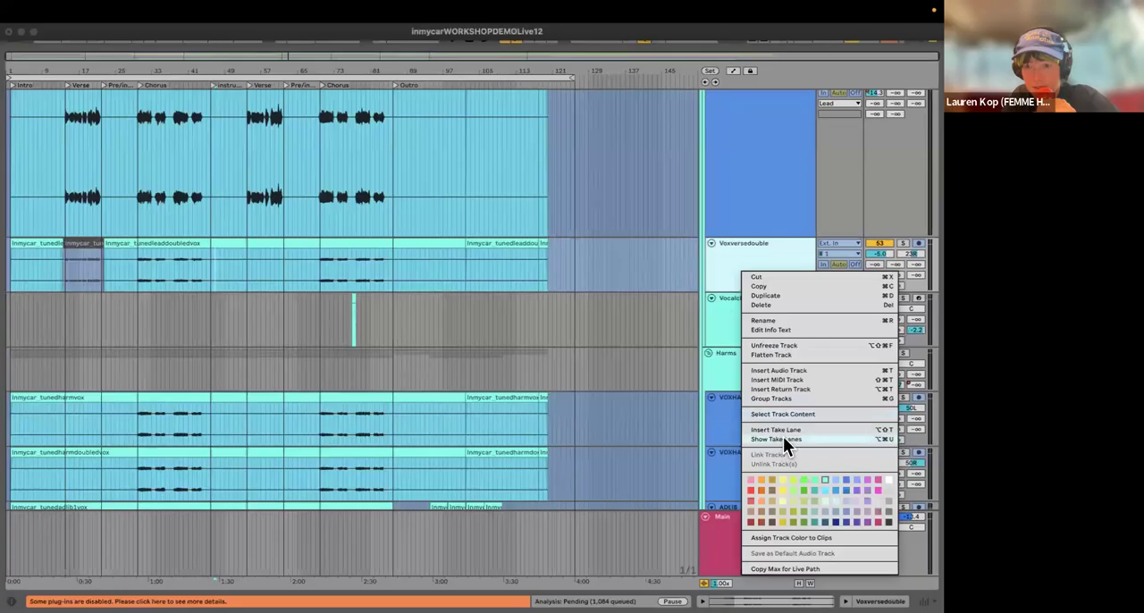
pyautogui.click(741, 300)
pyautogui.scroll(4, 741, 300)
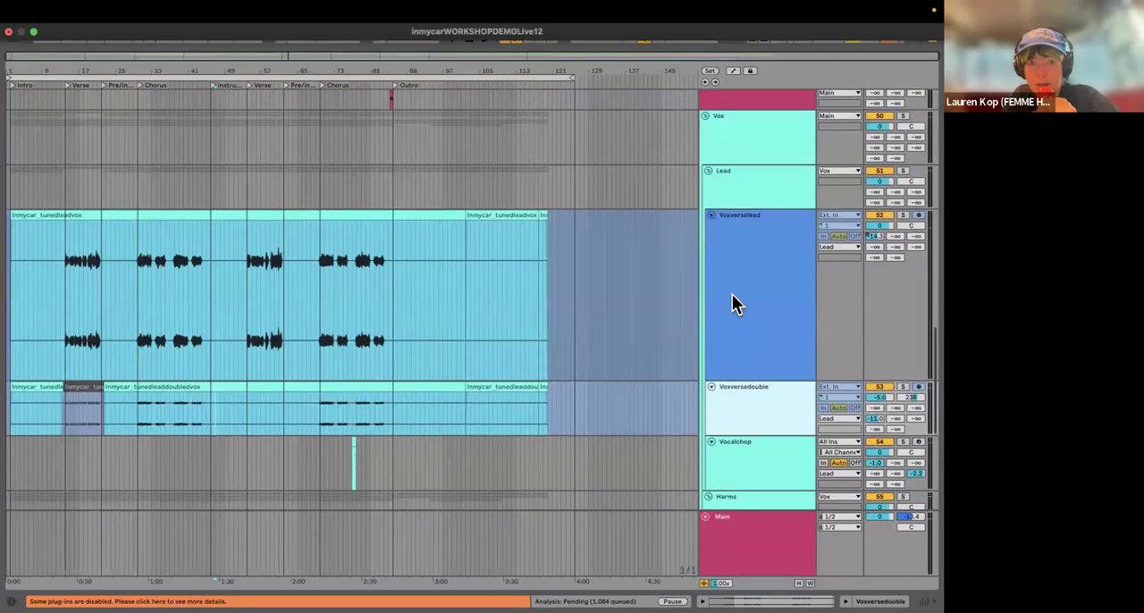
# Step: Unfreeze the Voxverselead track
pyautogui.rightClick(749, 269)
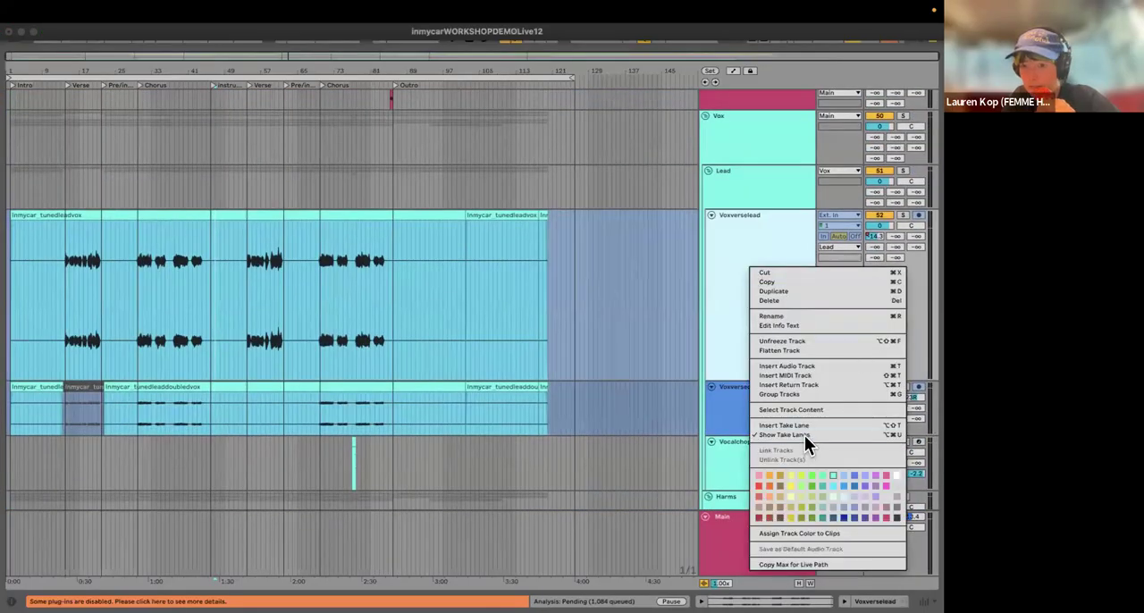
pyautogui.rightClick(731, 219)
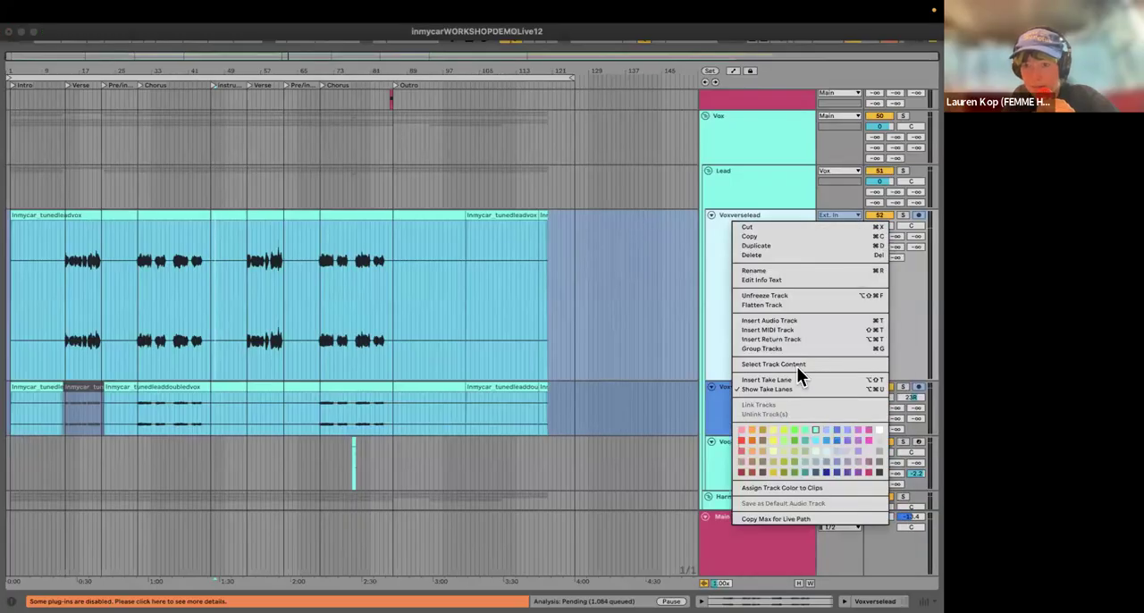
pyautogui.click(755, 295)
# Step: Turn off the take lane display for the Voxverselead track
pyautogui.rightClick(753, 286)
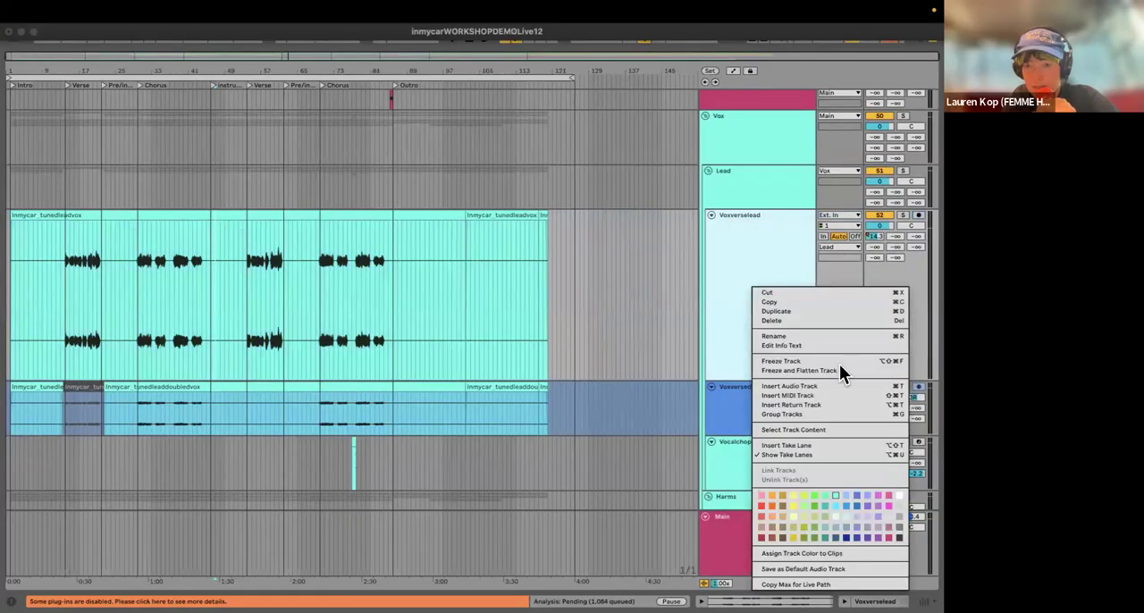
pyautogui.click(798, 454)
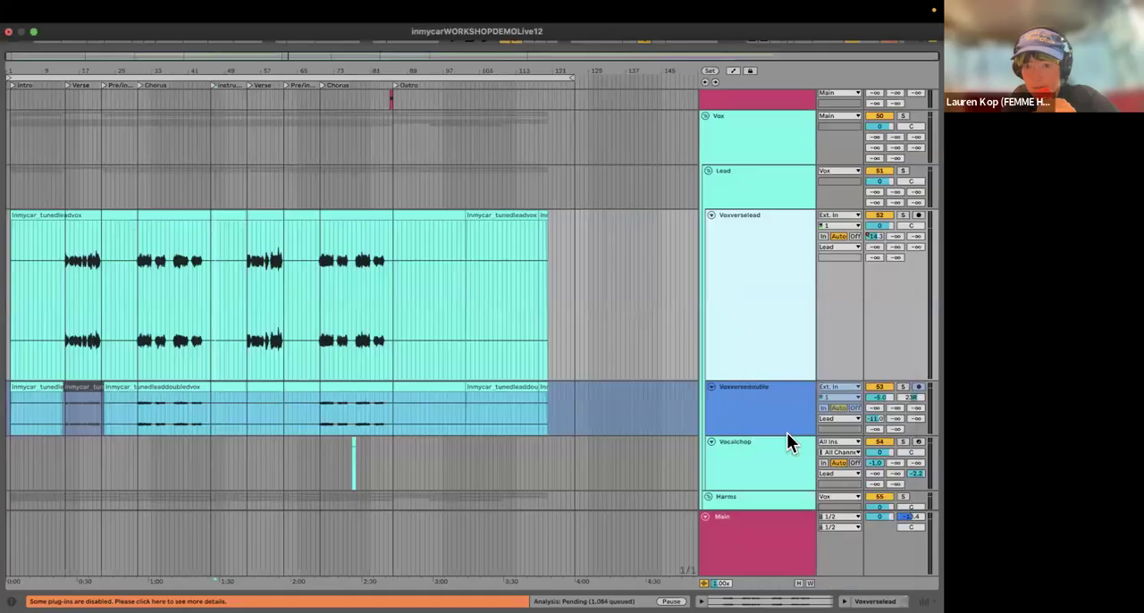
pyautogui.rightClick(773, 357)
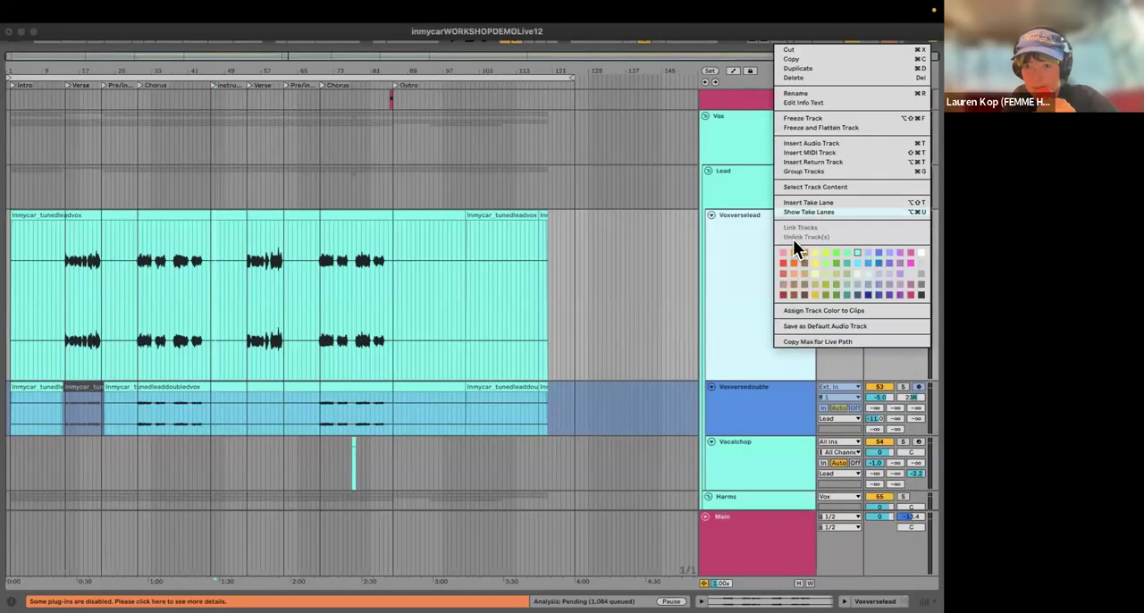
pyautogui.click(769, 337)
# Step: Look over the harmony, ad-lib and vocal pad tracks below the lead vocals
pyautogui.scroll(-8, 769, 337)
pyautogui.click(759, 225)
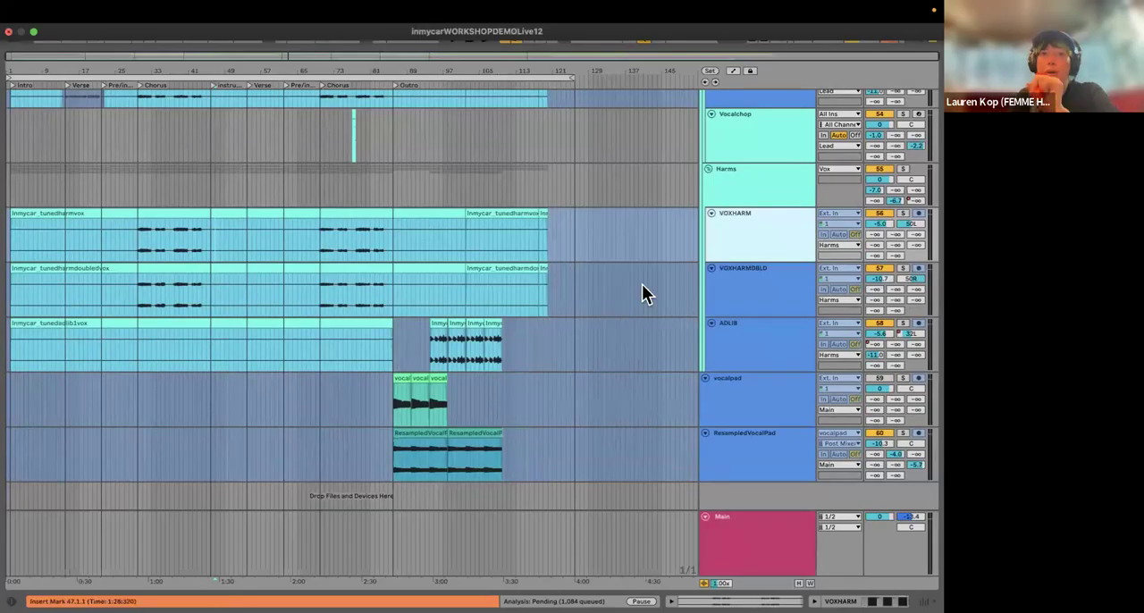
pyautogui.scroll(3, 700, 294)
pyautogui.scroll(3, 697, 308)
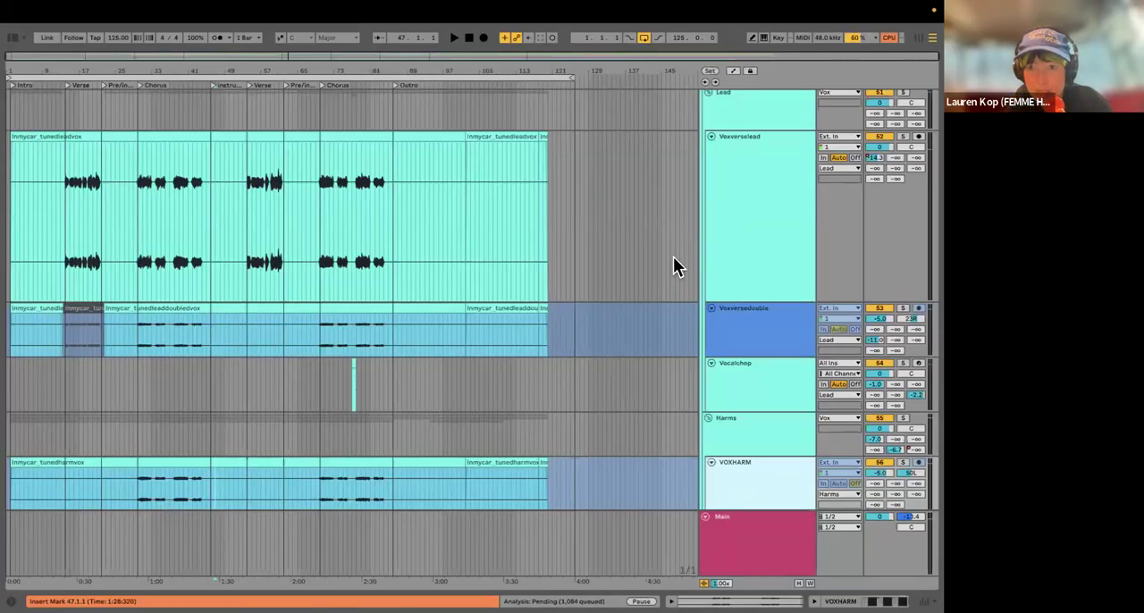
# Step: Solo the Voxverselead track and play it from bar 33 in the first chorus
pyautogui.scroll(3, 697, 257)
pyautogui.click(743, 233)
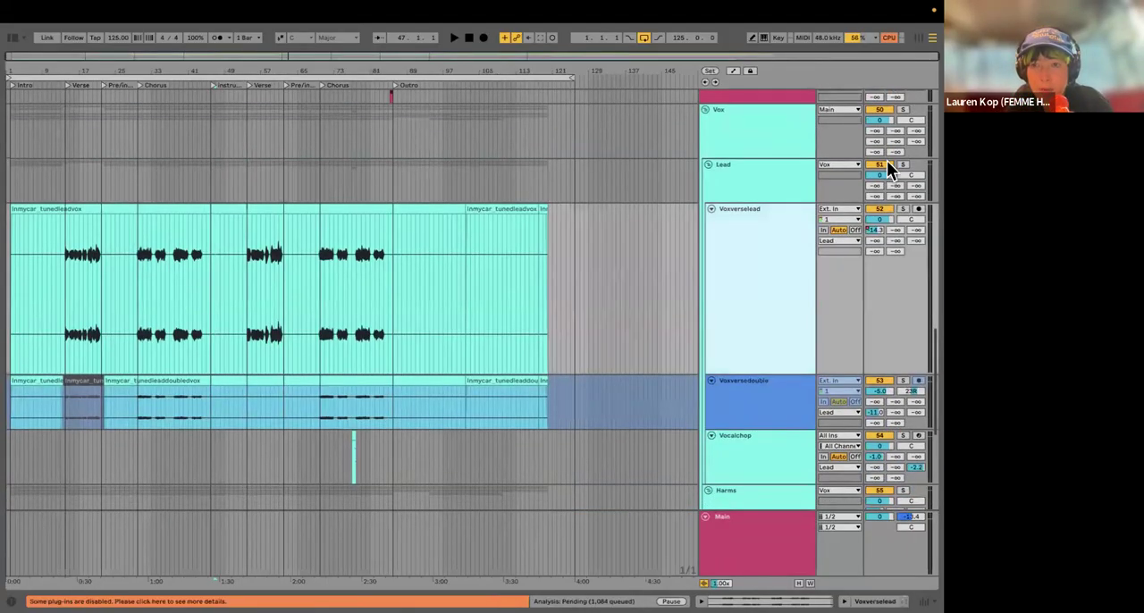
pyautogui.scroll(-3, 890, 154)
pyautogui.click(903, 126)
pyautogui.click(151, 273)
pyautogui.press('space')
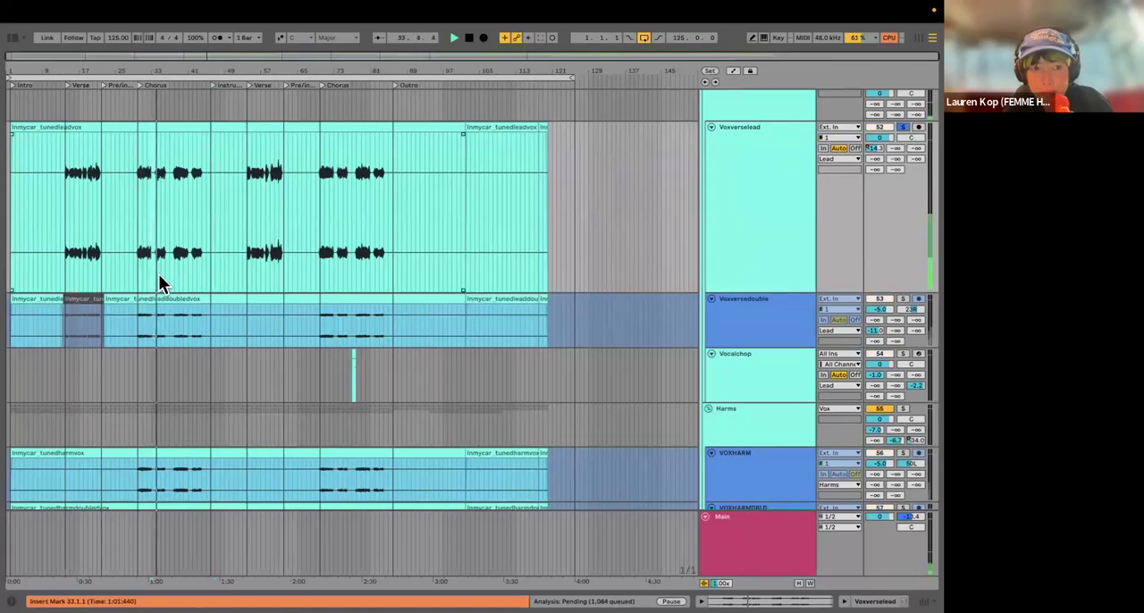
# Step: Stop the lead vocal playback, place the insert marker at bar 15 in the verse, and unsolo Voxverselead
pyautogui.scroll(2, 158, 273)
pyautogui.hscroll(-2, 94, 247)
pyautogui.click(100, 247)
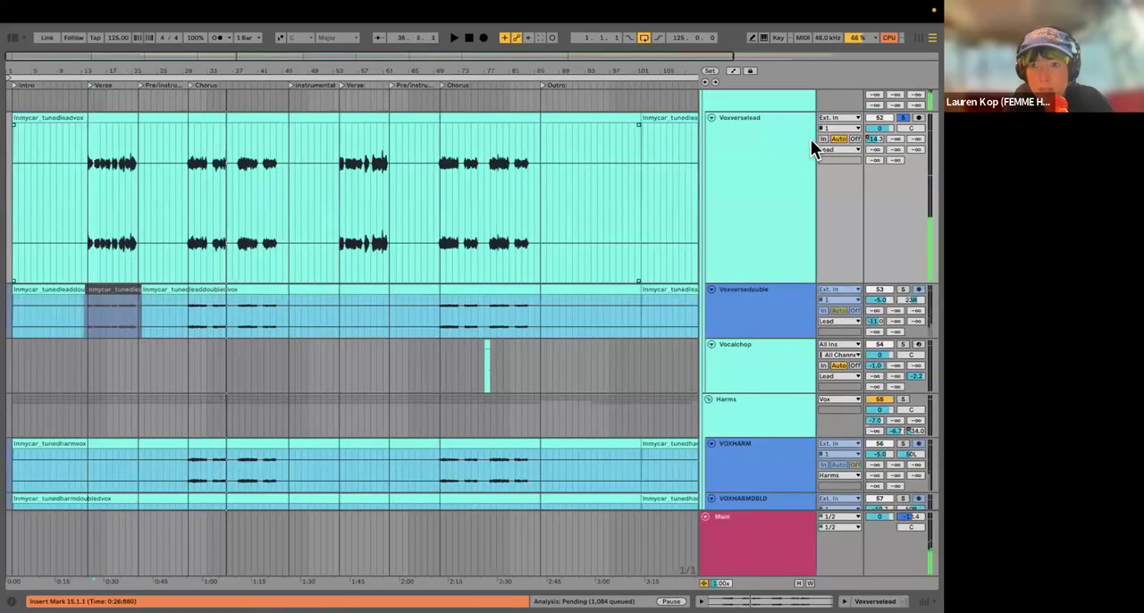
pyautogui.click(902, 118)
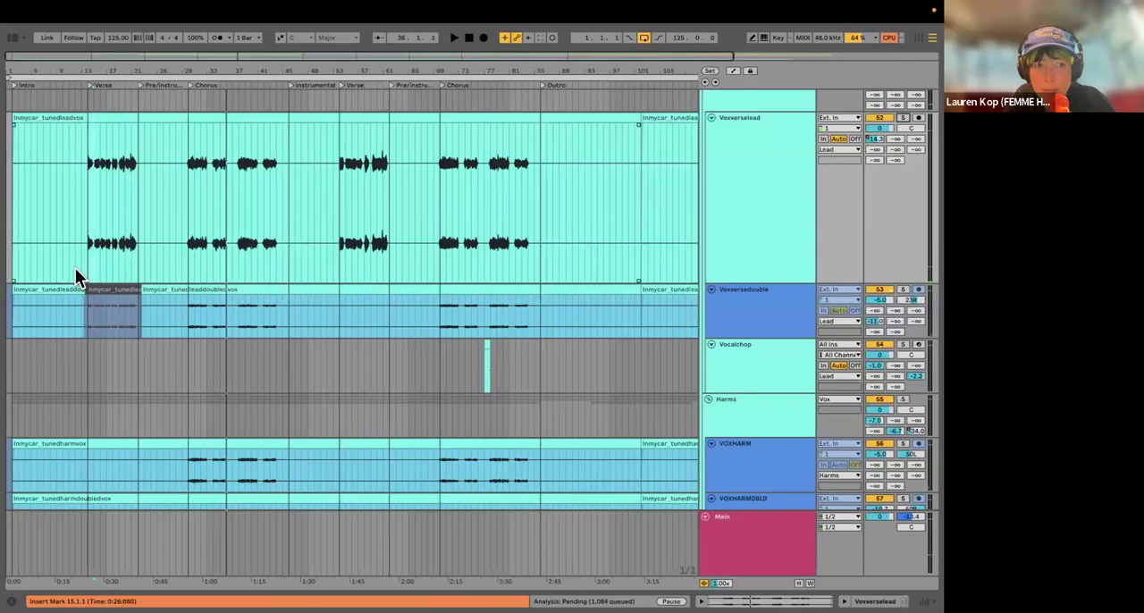
# Step: Solo the Voxversedouble track, audition its verse from bar 14, and unsolo it during playback
pyautogui.scroll(5, 75, 268)
pyautogui.scroll(-1, 117, 248)
pyautogui.scroll(-8, 193, 220)
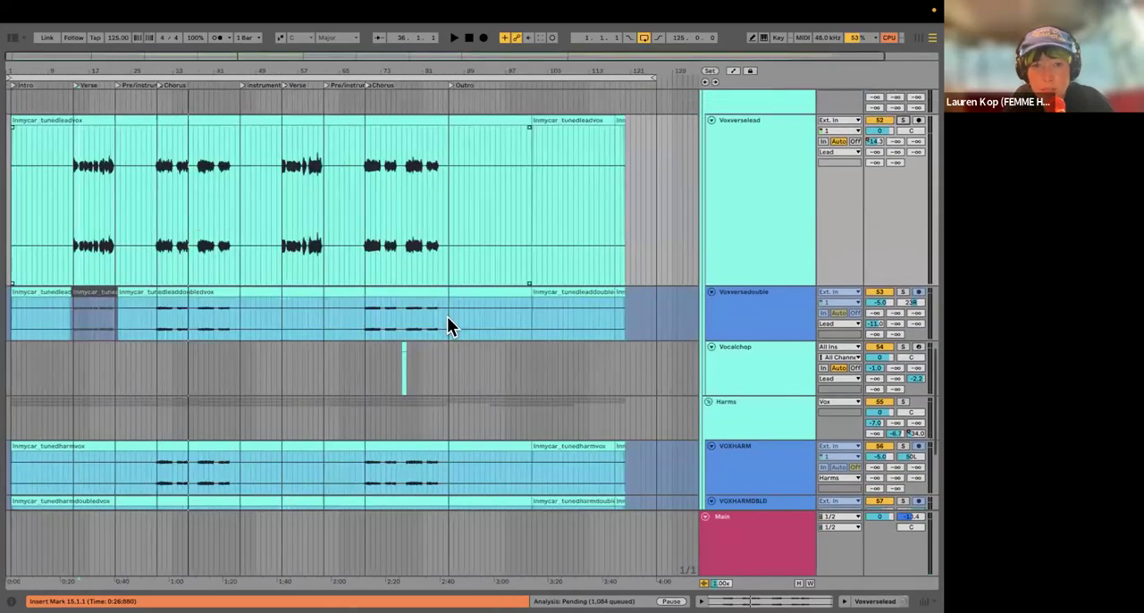
pyautogui.scroll(-3, 727, 267)
pyautogui.click(901, 224)
pyautogui.scroll(8, 77, 292)
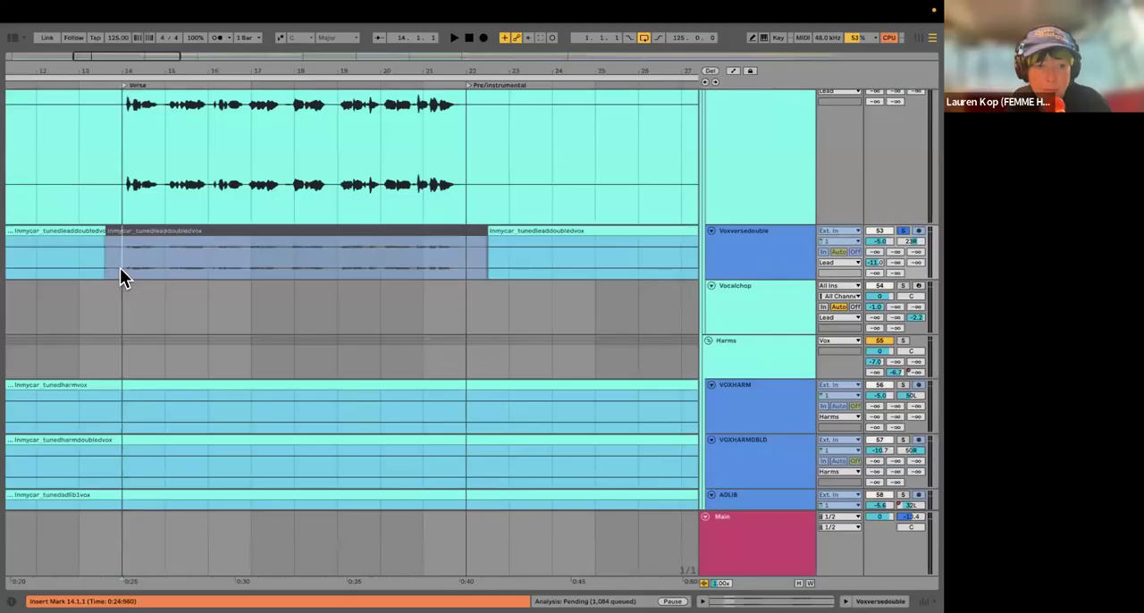
pyautogui.press('space')
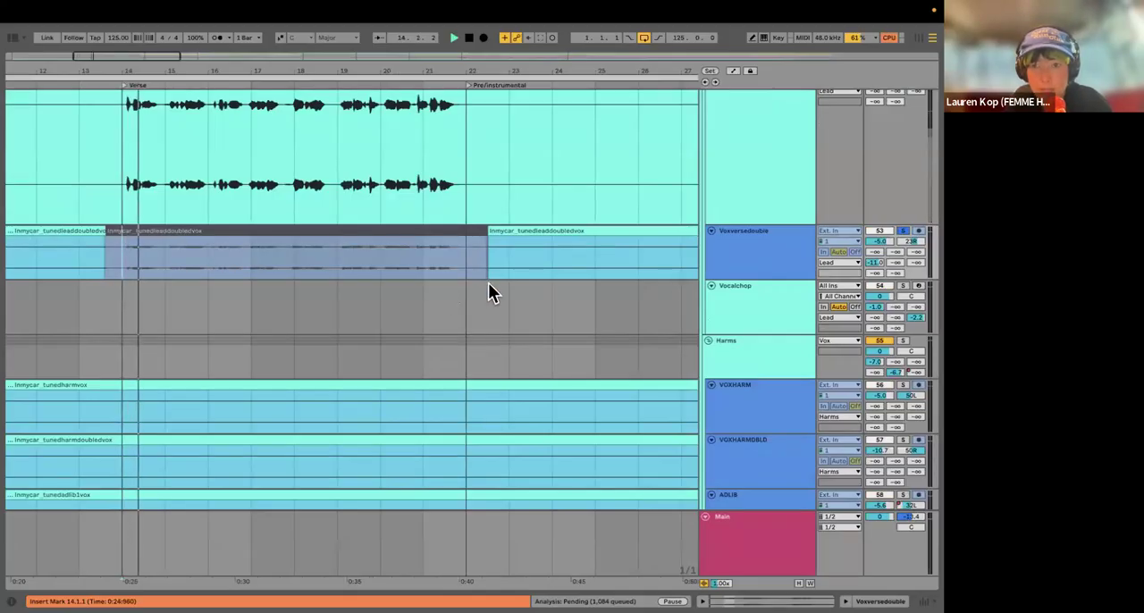
pyautogui.click(903, 231)
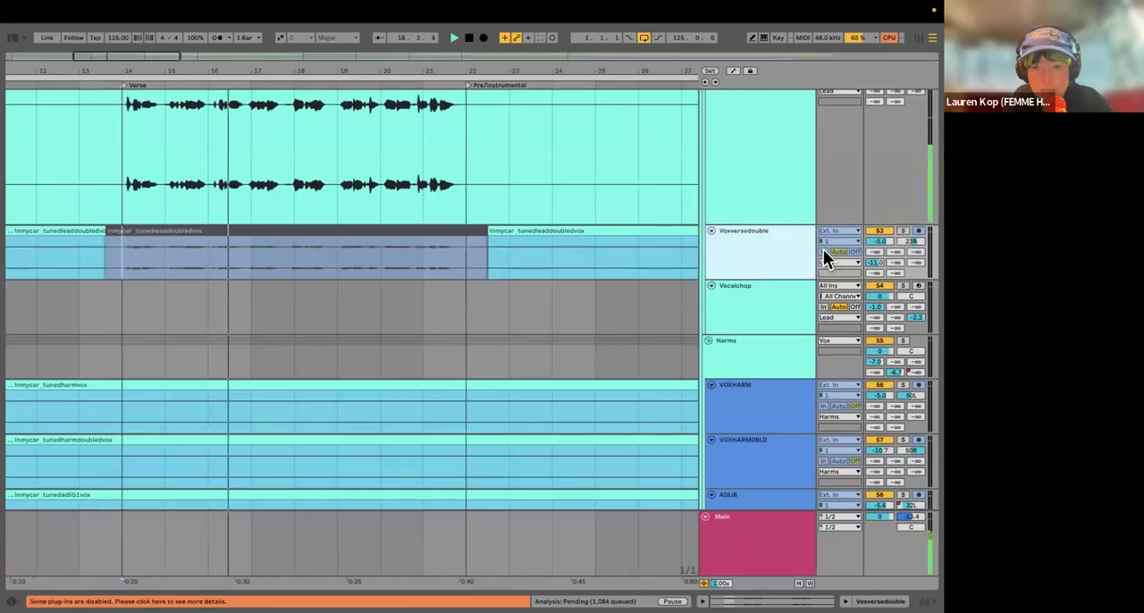
# Step: Stop playback and place the insert marker at bar 30 on the VOXHARM track, at the start of the chorus
pyautogui.scroll(-10, 434, 296)
pyautogui.scroll(-3, 399, 295)
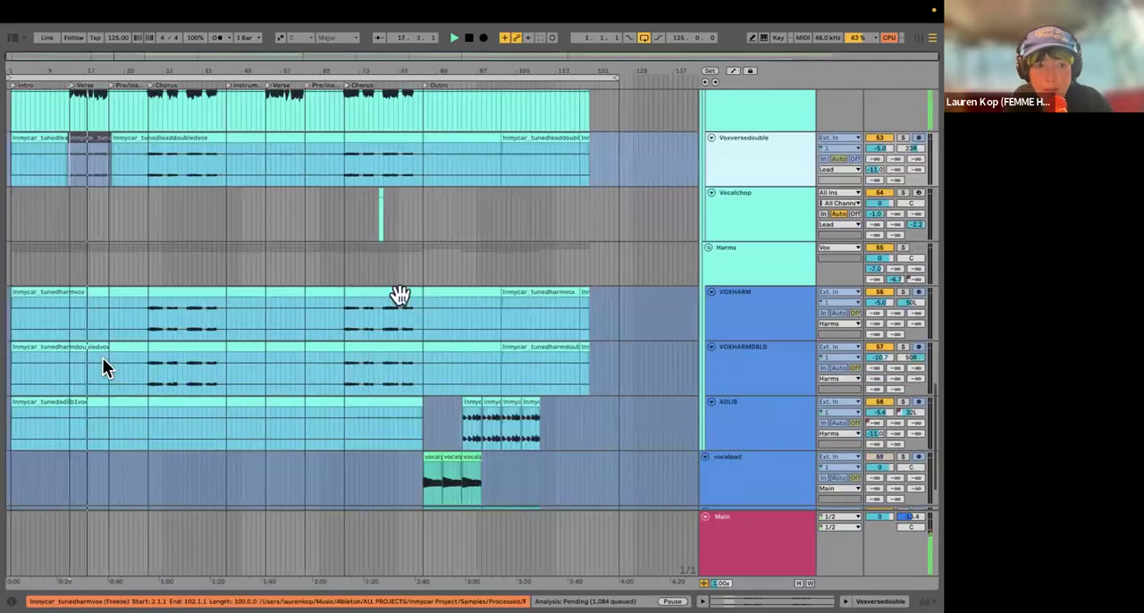
pyautogui.scroll(3, 195, 336)
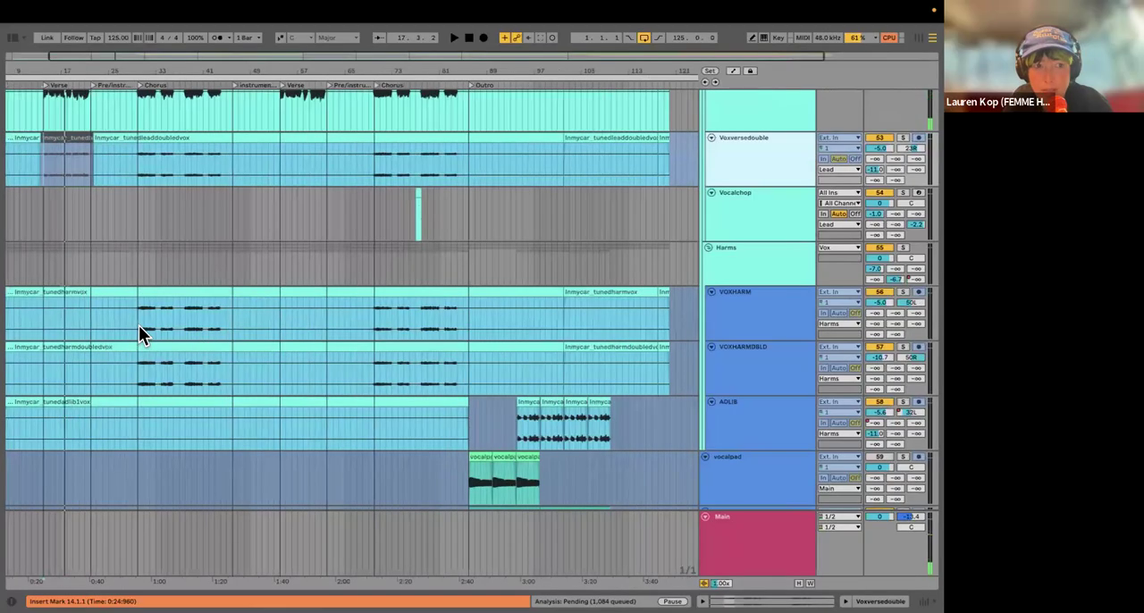
pyautogui.click(220, 332)
pyautogui.hscroll(-2, 160, 309)
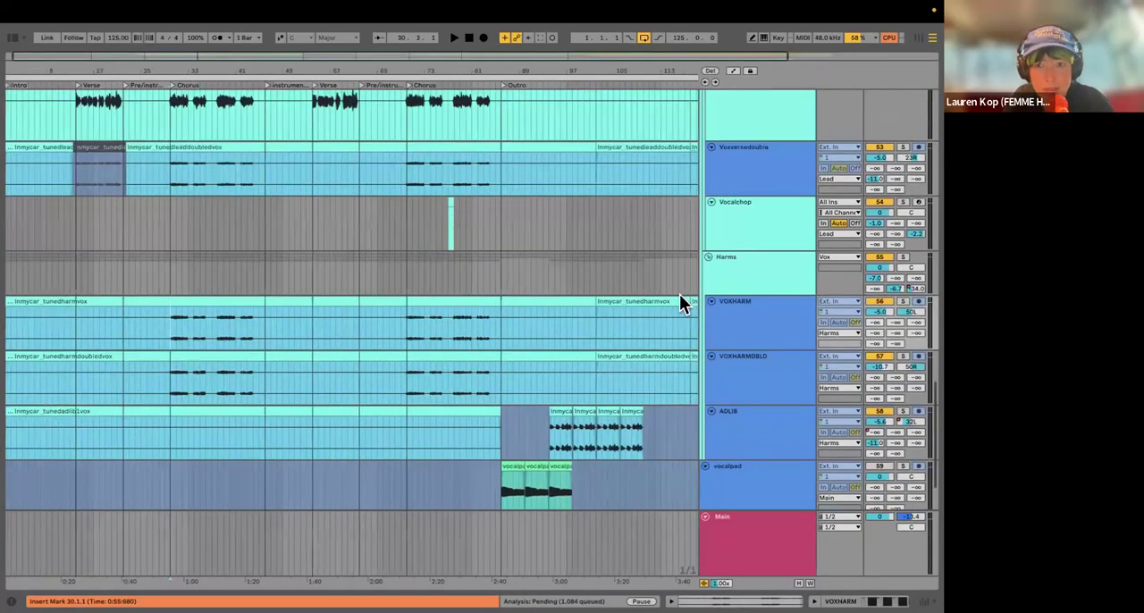
# Step: Show the device view of the Voxversedouble track and place the insert marker at bar 15 in its verse clip
pyautogui.scroll(4, 681, 293)
pyautogui.doubleClick(777, 276)
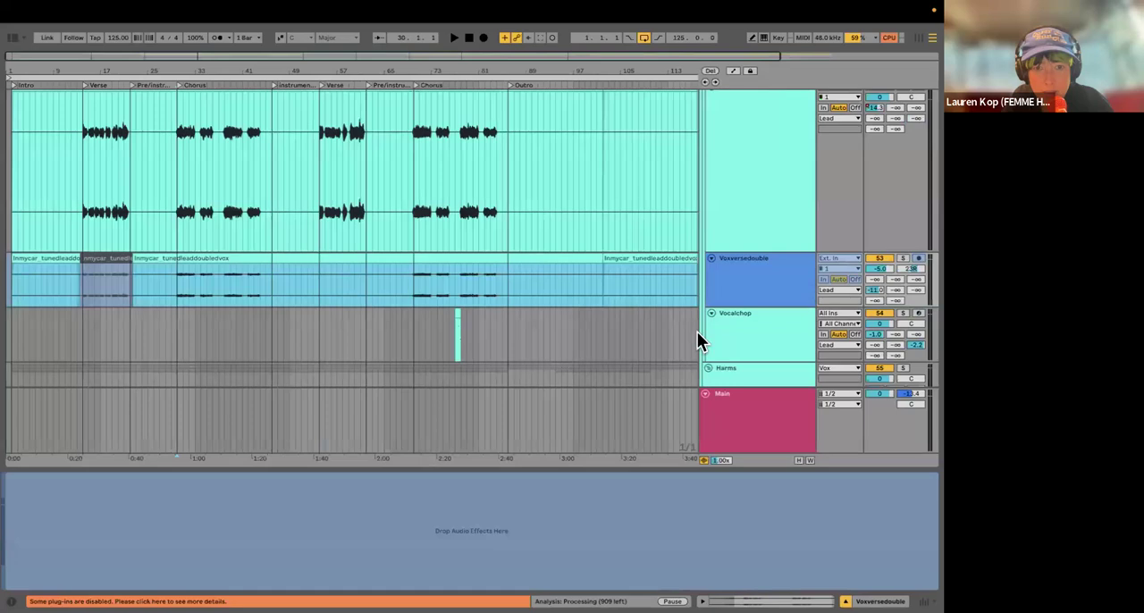
pyautogui.scroll(4, 744, 322)
pyautogui.scroll(-4, 739, 268)
pyautogui.click(738, 250)
pyautogui.click(88, 284)
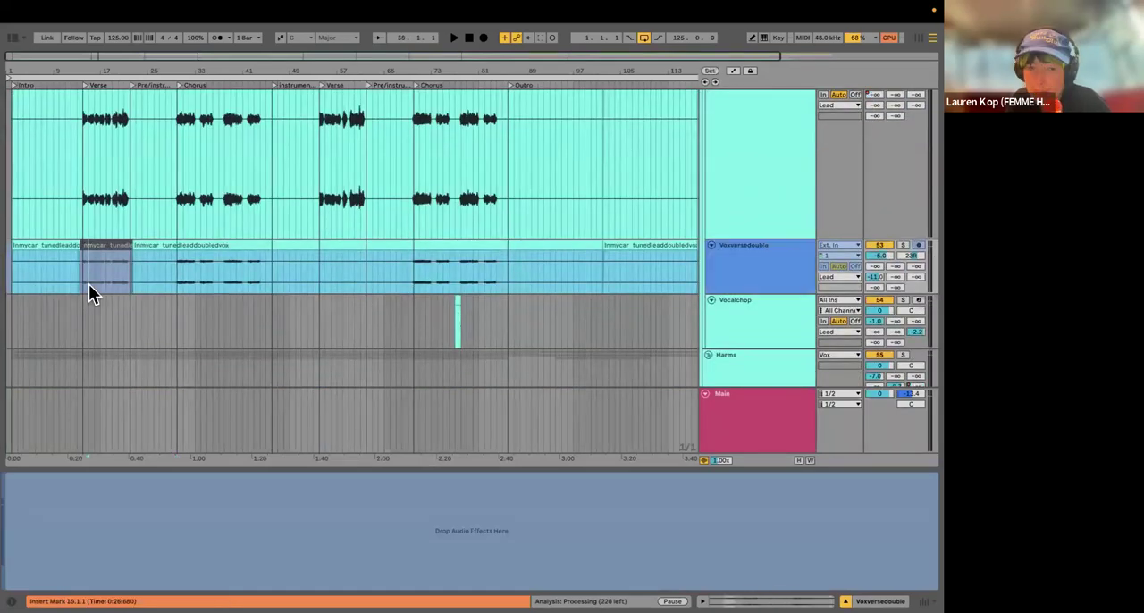
pyautogui.scroll(-4, 230, 254)
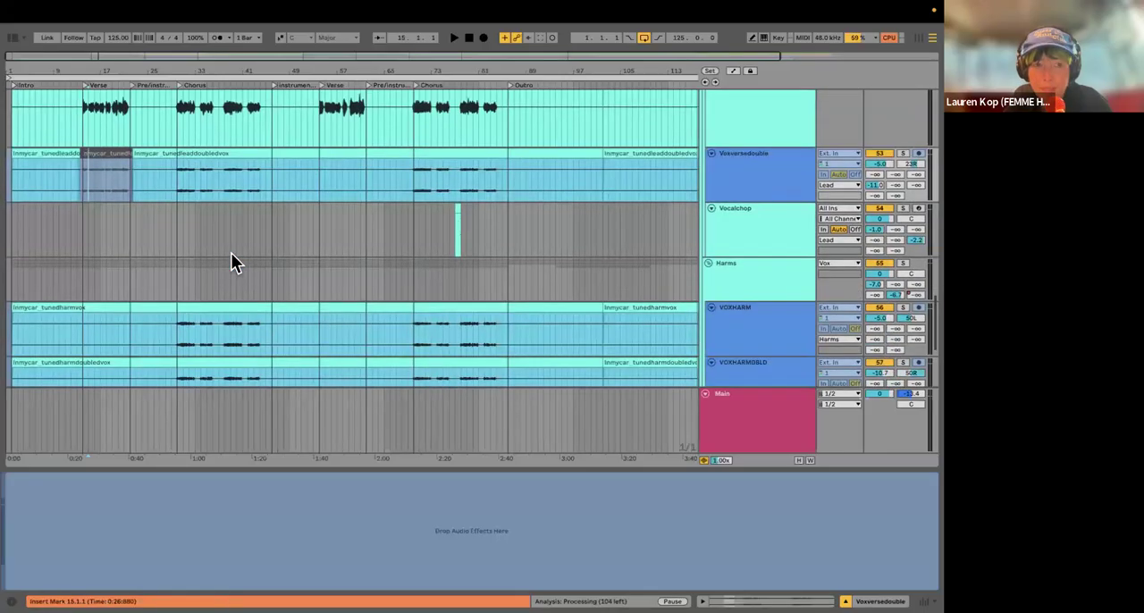
pyautogui.press('-')
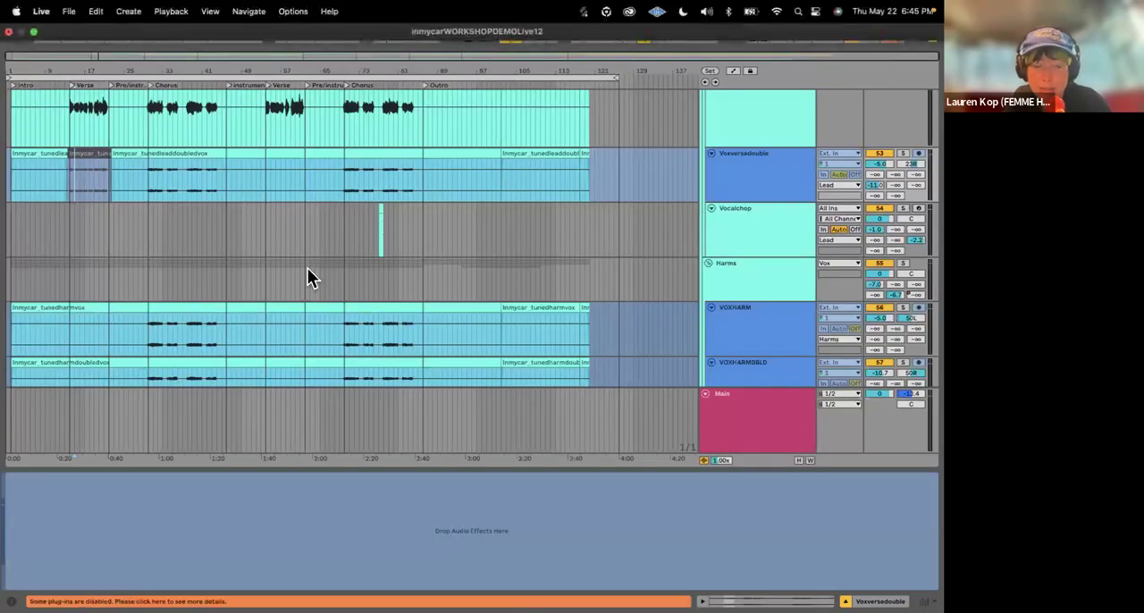
# Step: Solo the VOXHARM track, audition its chorus harmony from bar 30, and unsolo it
pyautogui.scroll(-3, 527, 378)
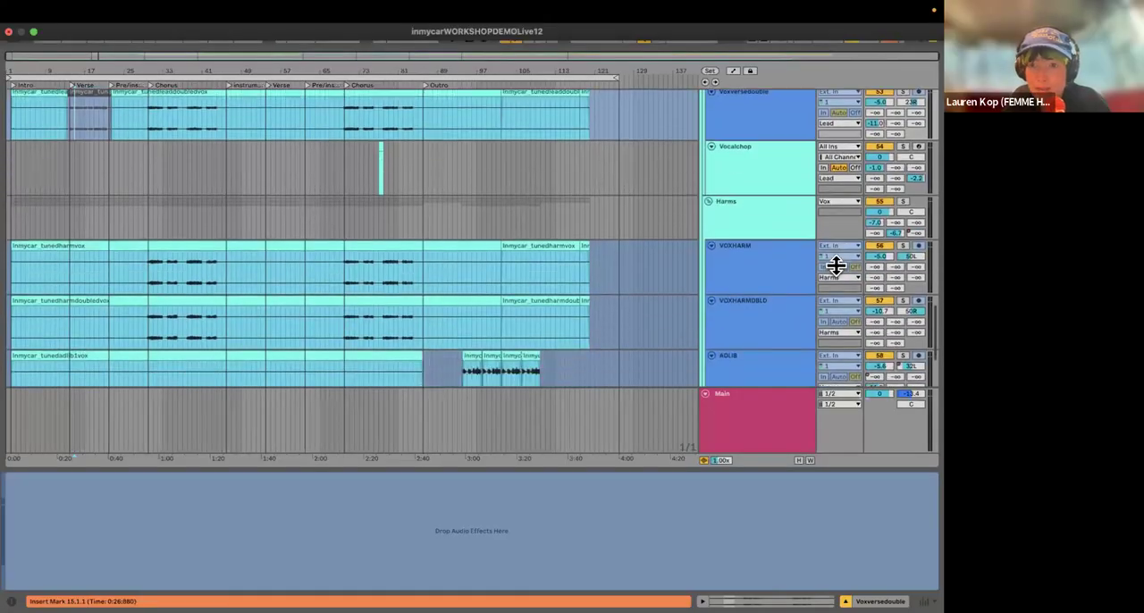
pyautogui.click(148, 279)
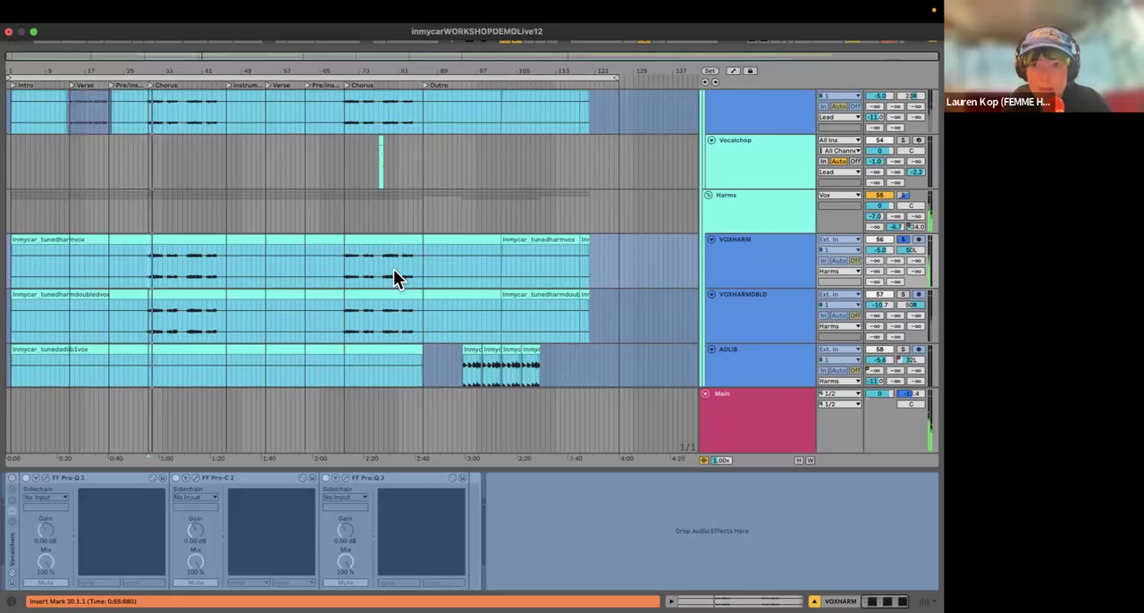
pyautogui.scroll(-2, 496, 244)
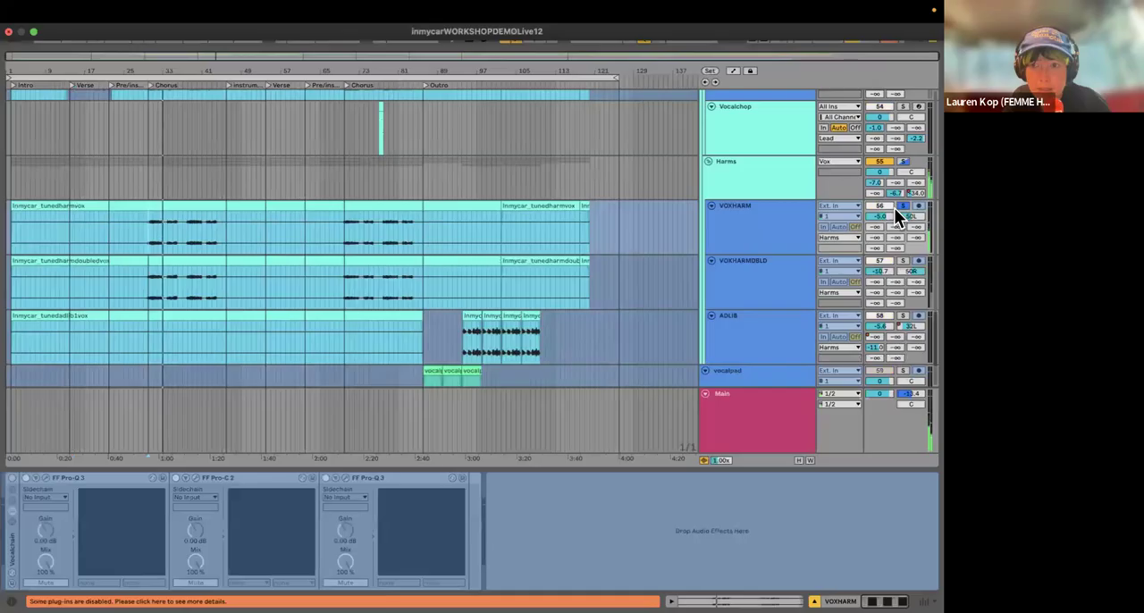
pyautogui.click(904, 199)
# Step: Solo the VOXHARMDBLD track, audition its chorus part from bar 30, and unsolo it
pyautogui.click(903, 260)
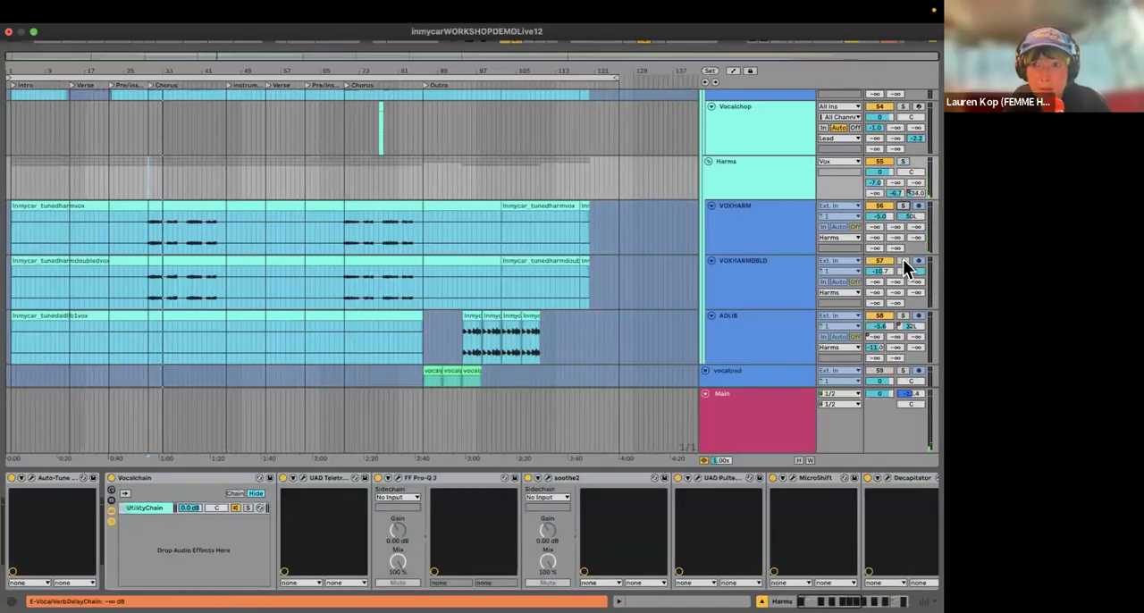
pyautogui.click(150, 288)
pyautogui.press('space')
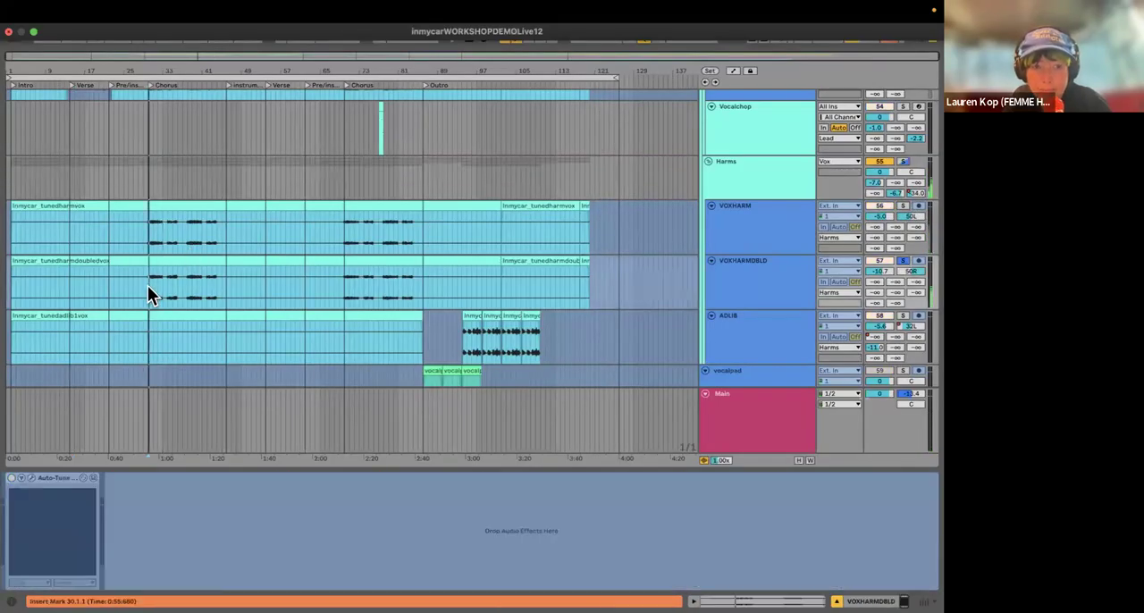
pyautogui.scroll(-3, 549, 283)
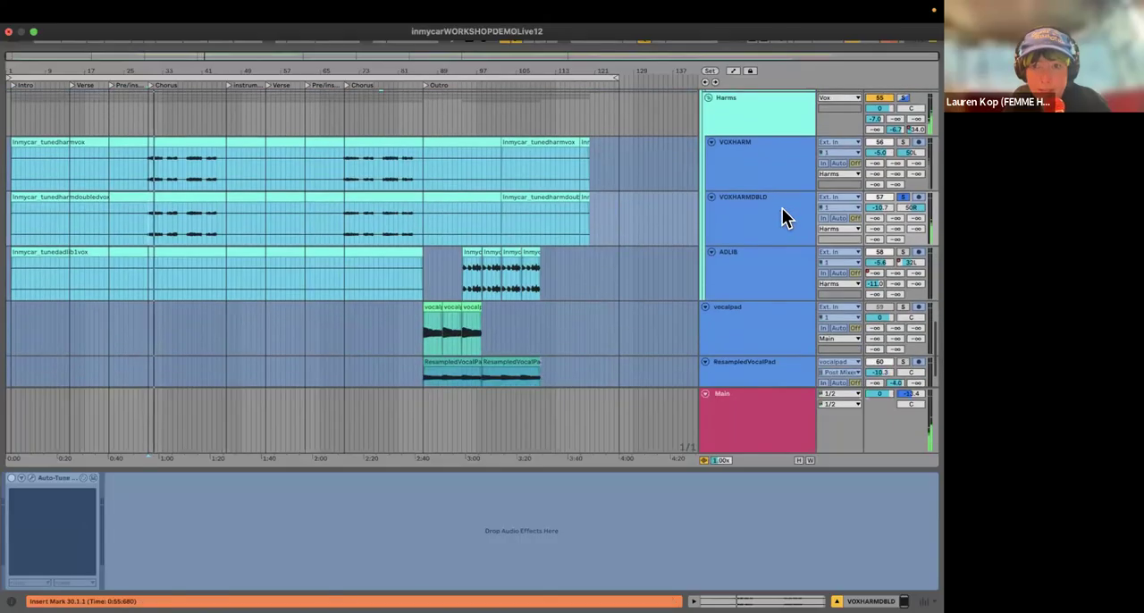
pyautogui.click(900, 197)
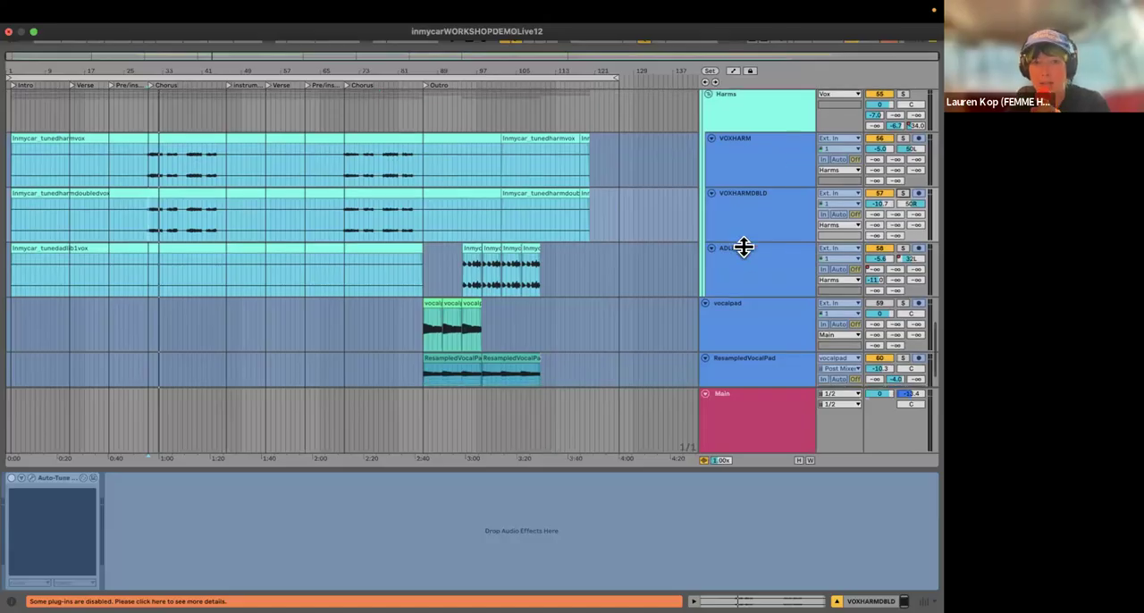
# Step: Show the ADLIB track's devices, audition the track soloed from bar 94 in the outro, and unsolo it
pyautogui.scroll(-2, 738, 268)
pyautogui.click(756, 200)
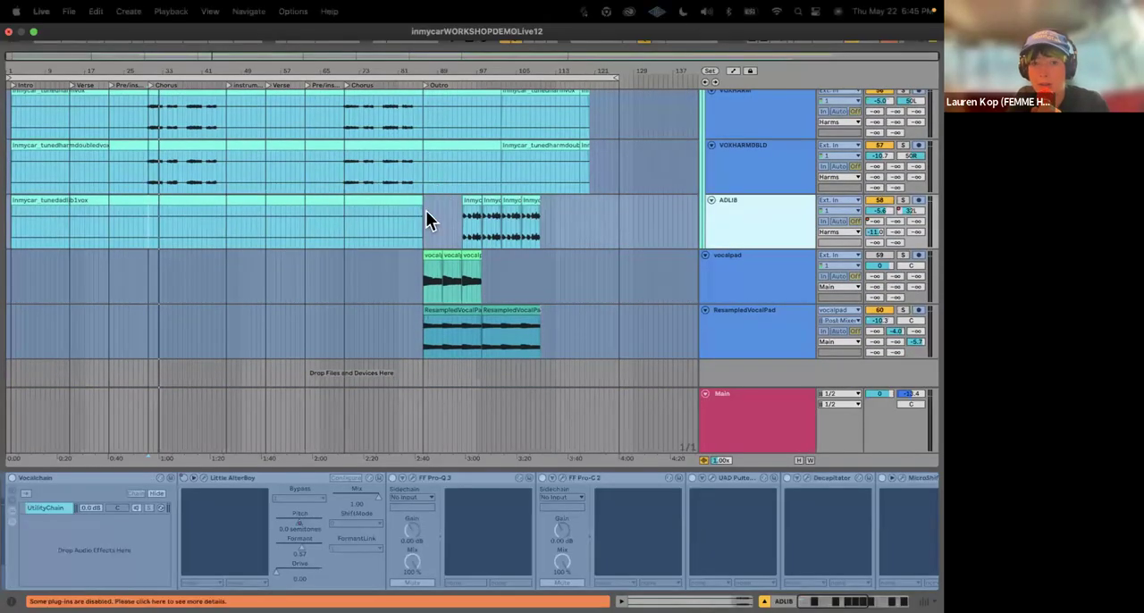
pyautogui.click(902, 200)
pyautogui.press('space')
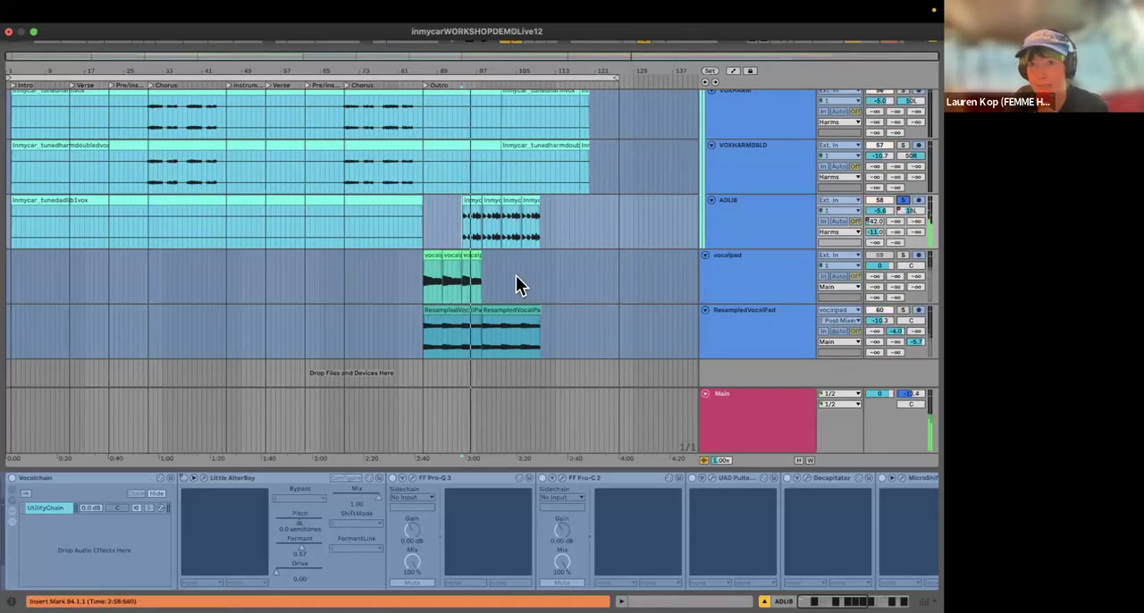
pyautogui.scroll(5, 517, 277)
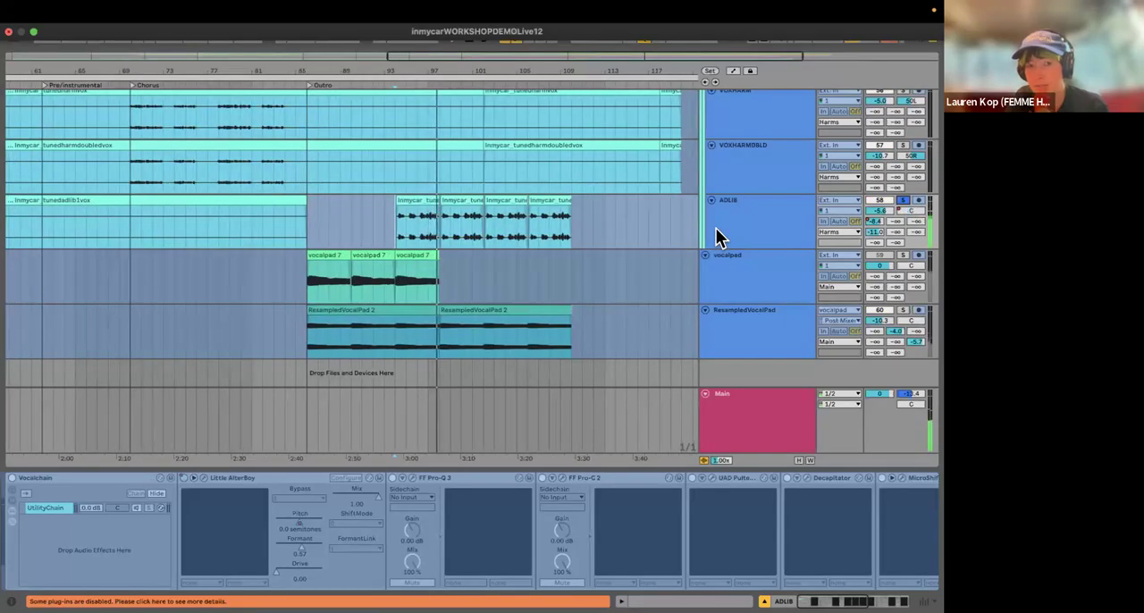
pyautogui.scroll(-6, 619, 245)
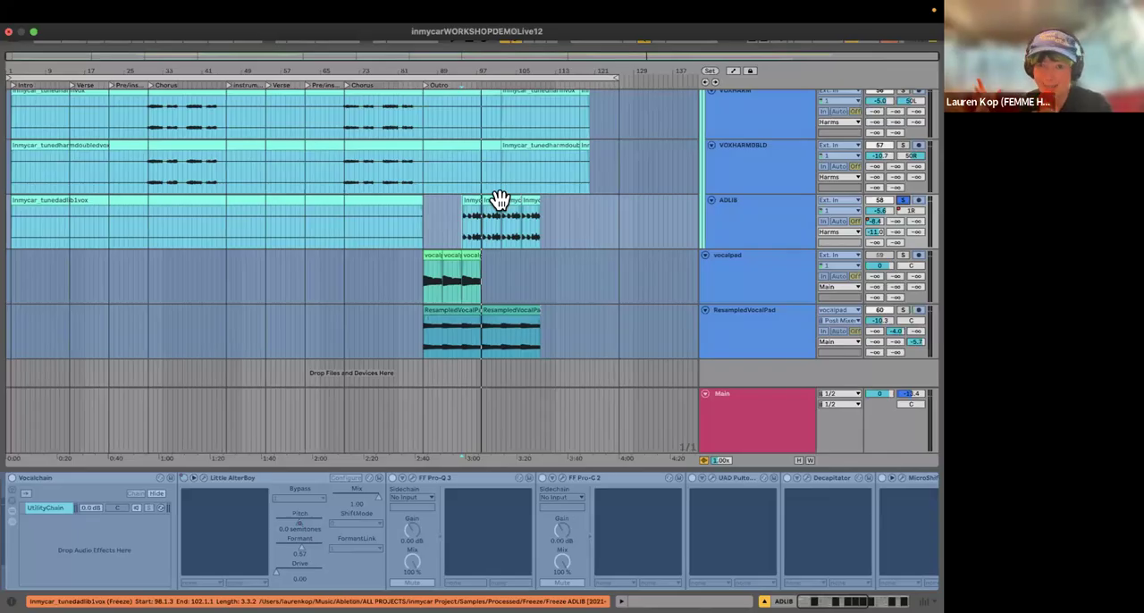
pyautogui.click(902, 199)
# Step: Solo the vocalpad track, audition it from bar 86 at the start of the outro, and unsolo it
pyautogui.click(901, 256)
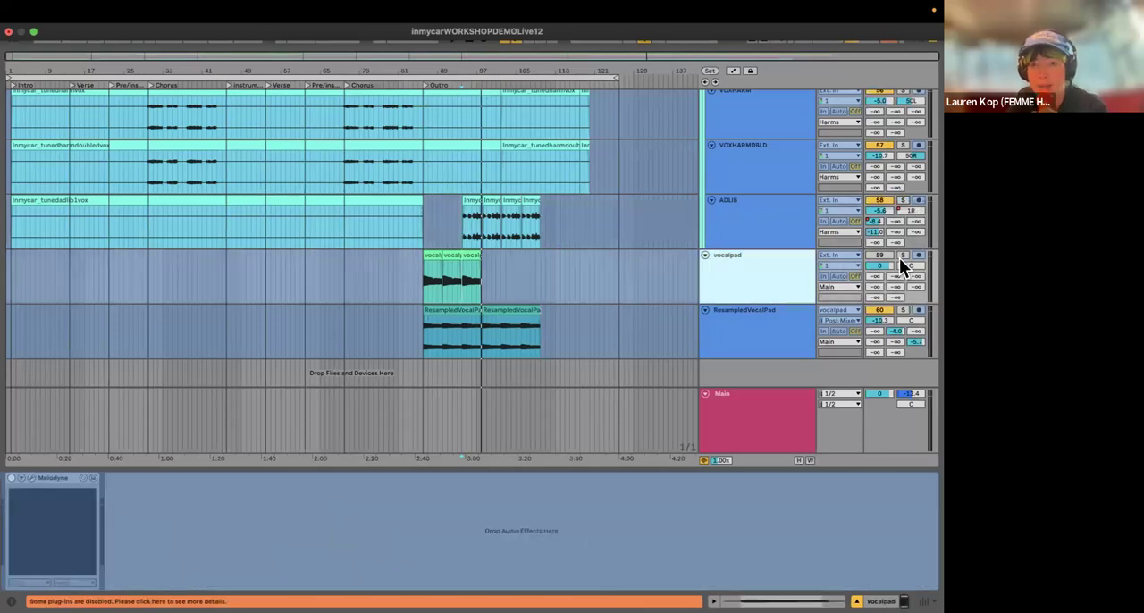
pyautogui.click(439, 281)
pyautogui.scroll(3, 429, 282)
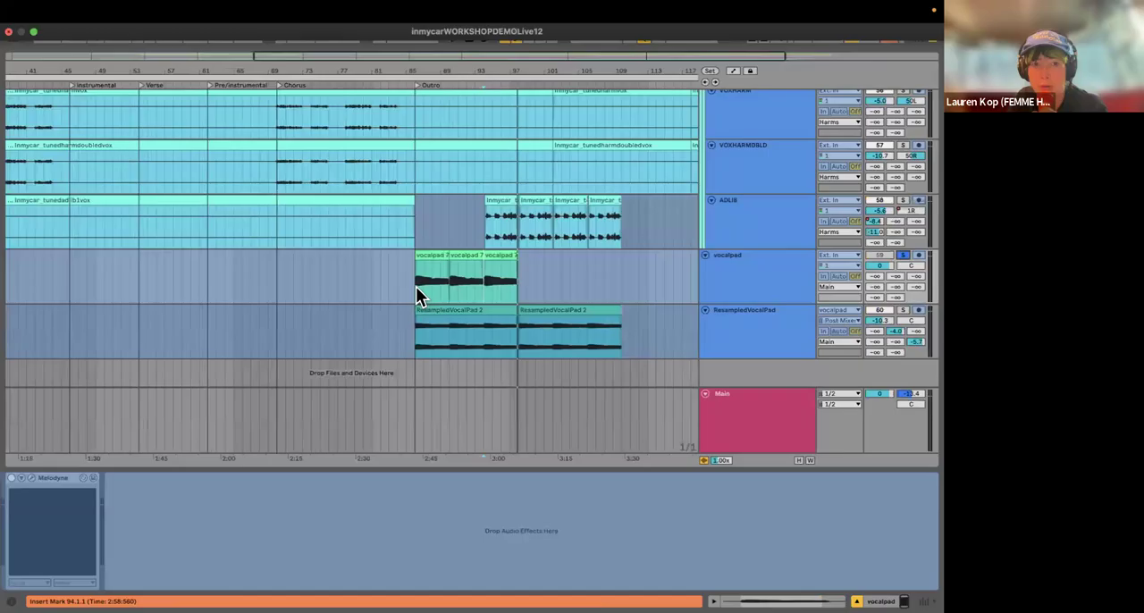
pyautogui.press('space')
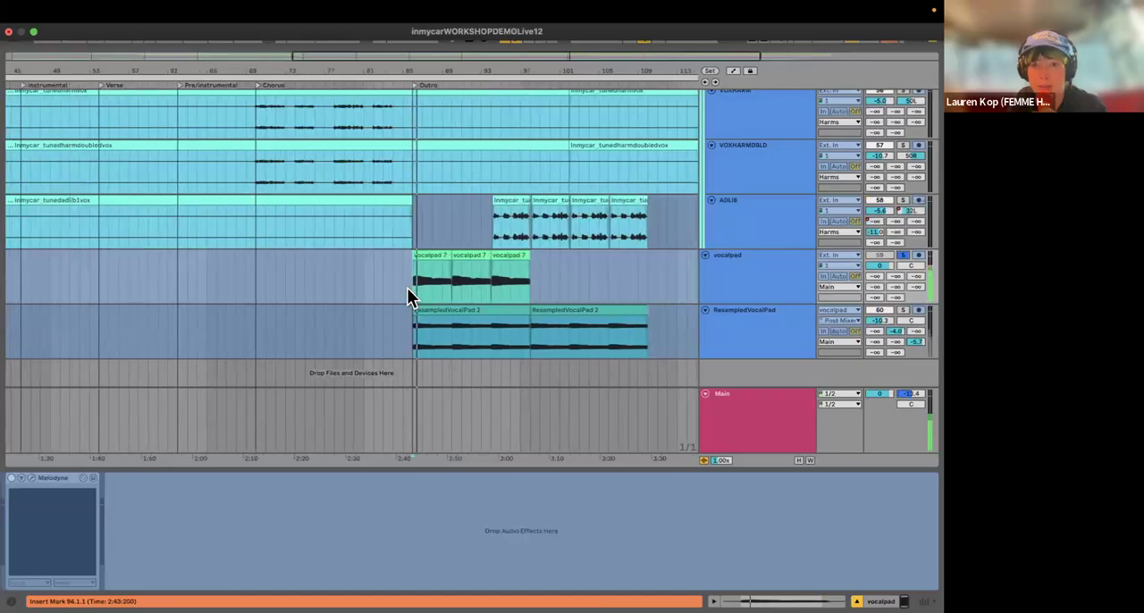
pyautogui.click(900, 255)
# Step: Solo the ResampledVocalPad track, audition it from bar 87 in the outro, and unsolo it during playback
pyautogui.hscroll(-1, 539, 295)
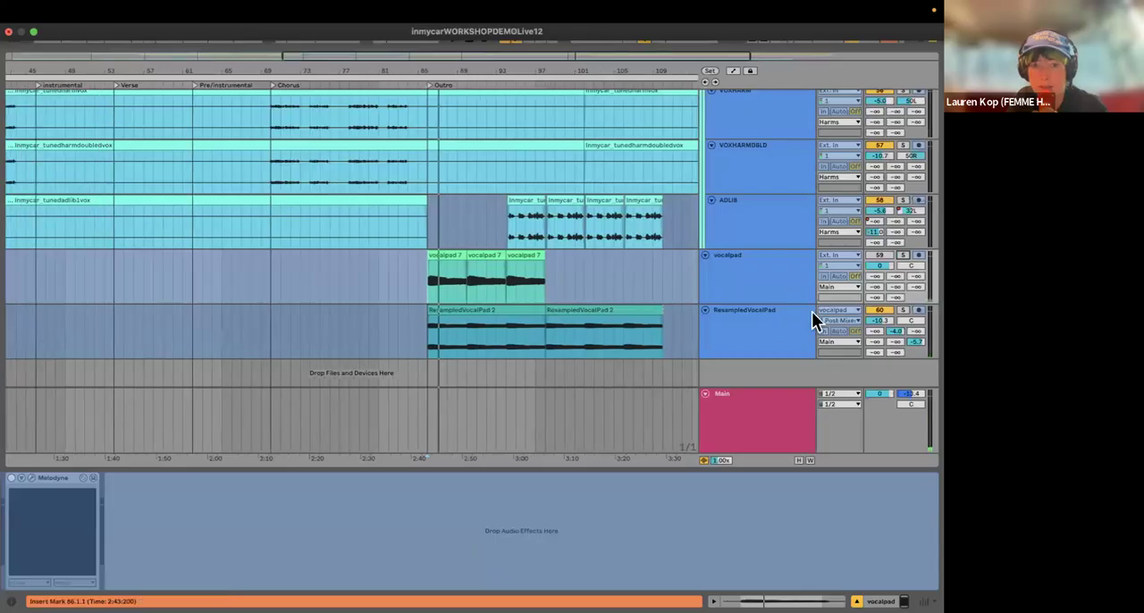
pyautogui.click(902, 311)
pyautogui.click(432, 344)
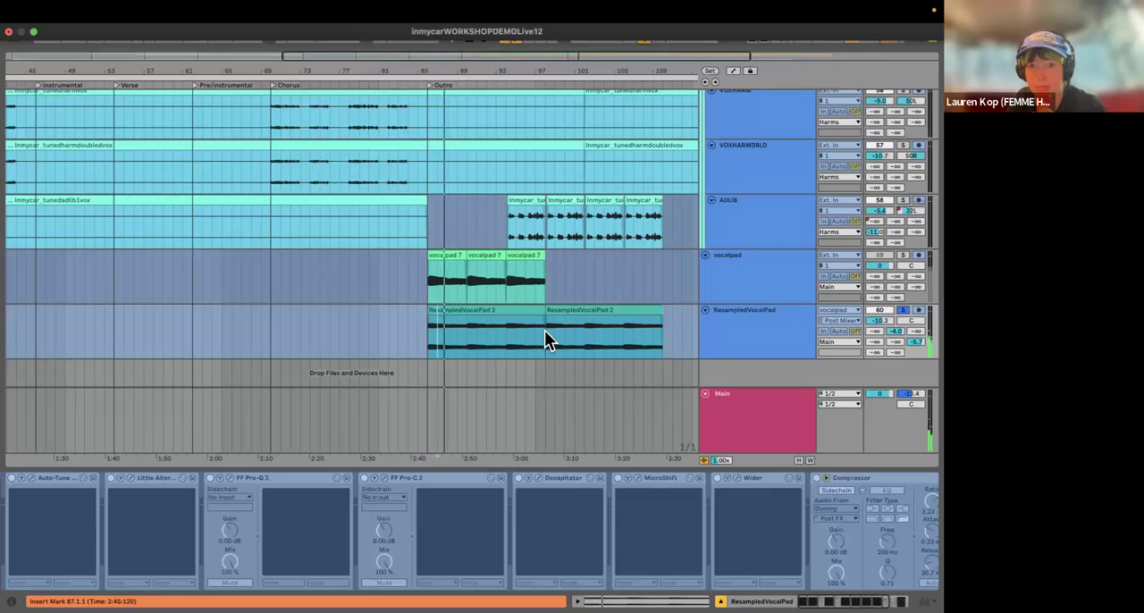
pyautogui.click(901, 310)
pyautogui.scroll(-5, 543, 340)
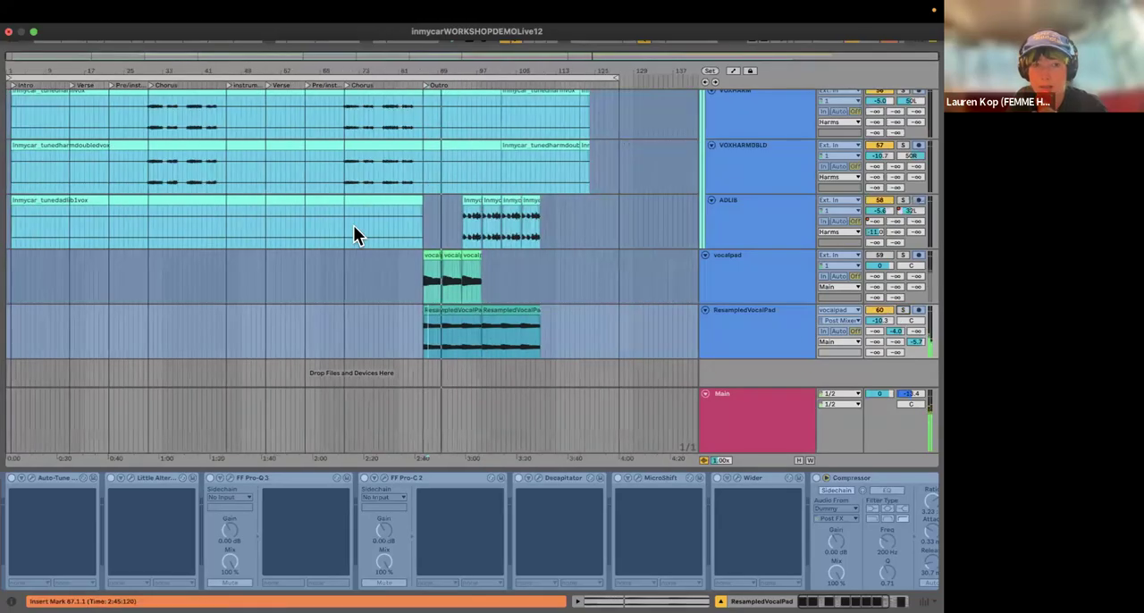
# Step: Play the full mix from bar 70, at the start of the second chorus
pyautogui.click(355, 234)
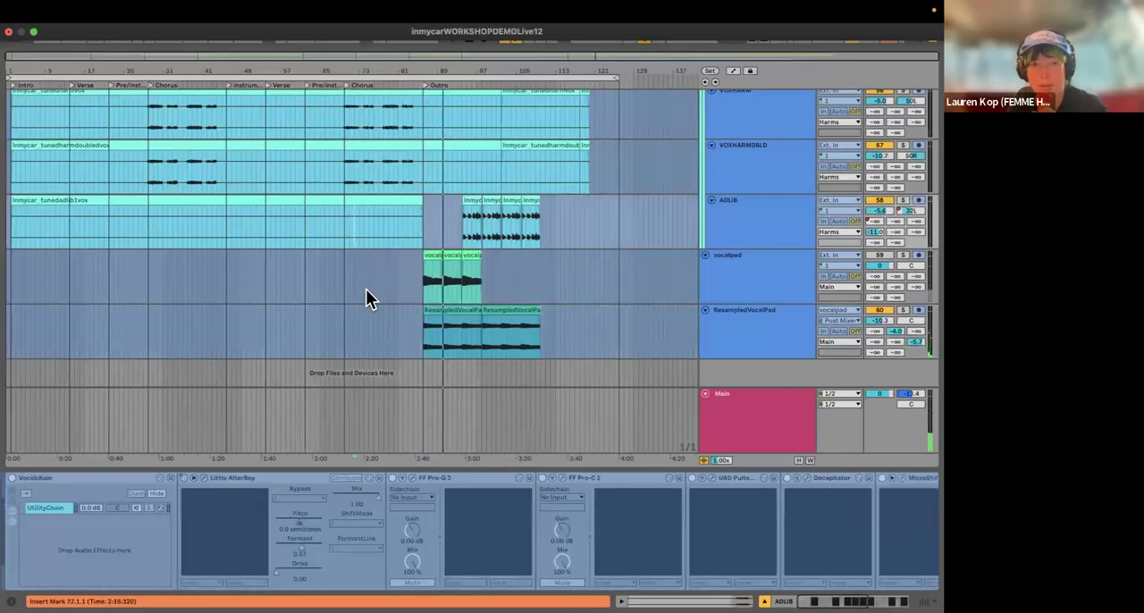
pyautogui.scroll(3, 412, 345)
pyautogui.scroll(-1, 411, 349)
pyautogui.click(263, 286)
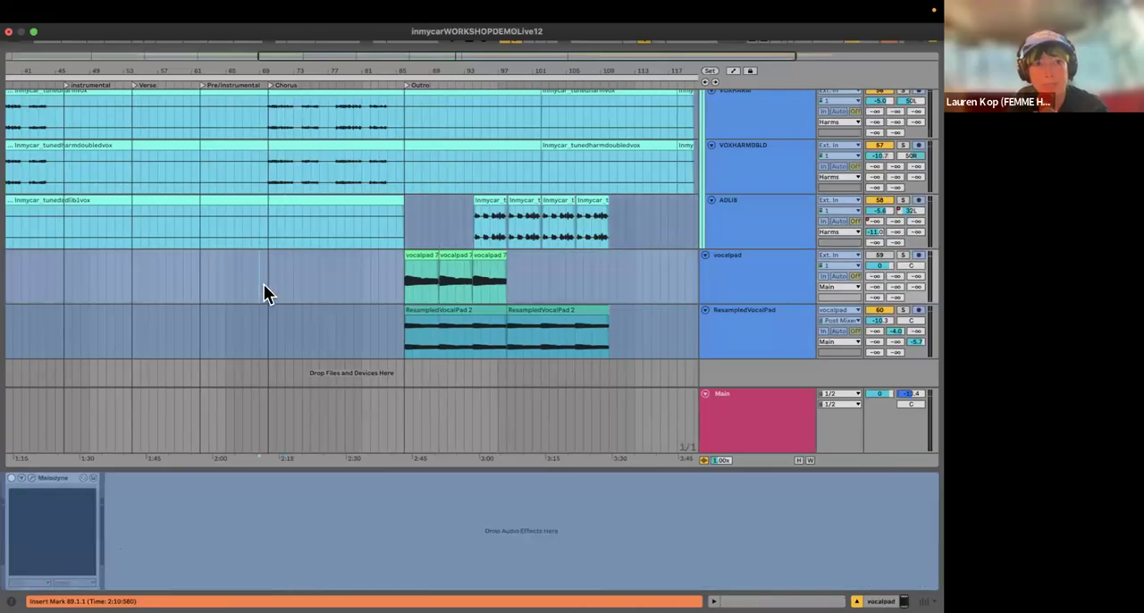
pyautogui.press('space')
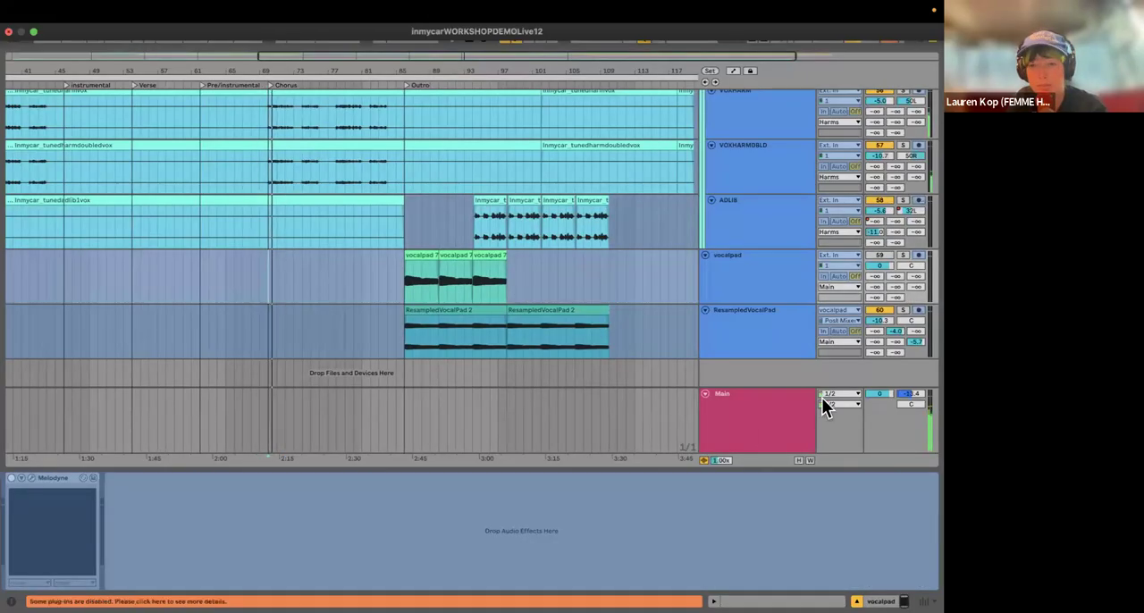
# Step: Set the gain of the last Utility device on the Main track to -4.44 dB while the chorus plays, and stop playback
pyautogui.click(759, 425)
pyautogui.moveTo(842, 517); pyautogui.dragTo(842, 518)
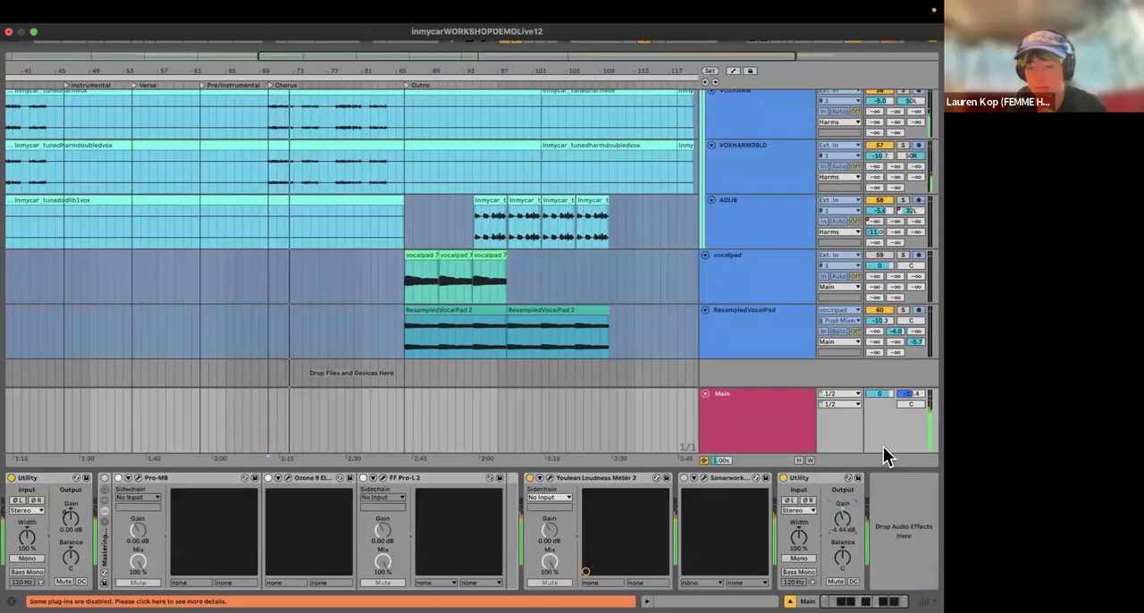
pyautogui.hscroll(1, 500, 261)
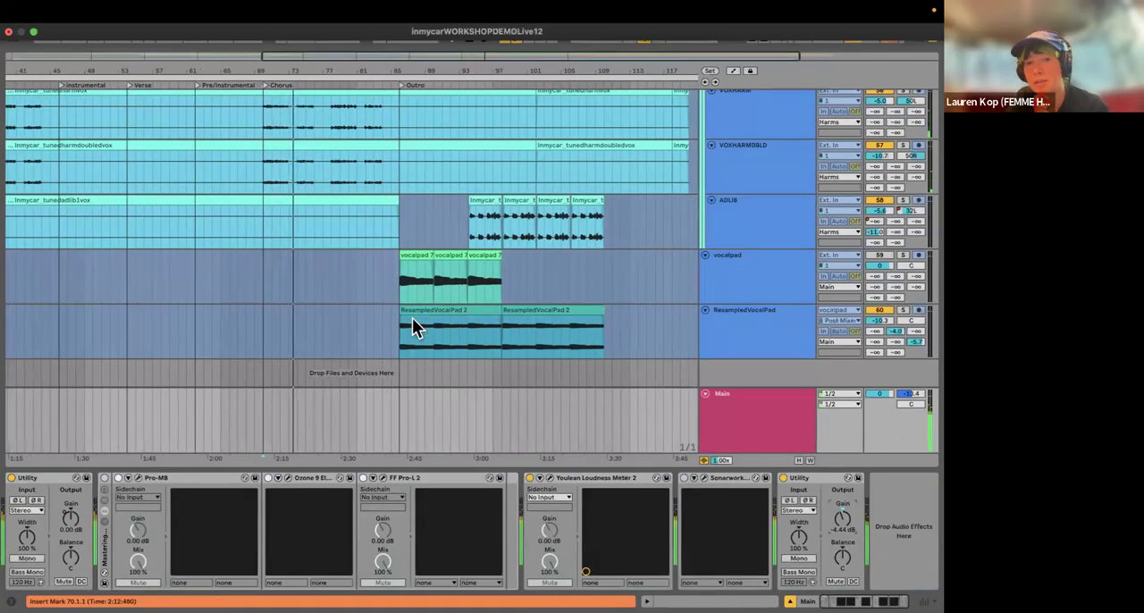
pyautogui.scroll(4, 412, 317)
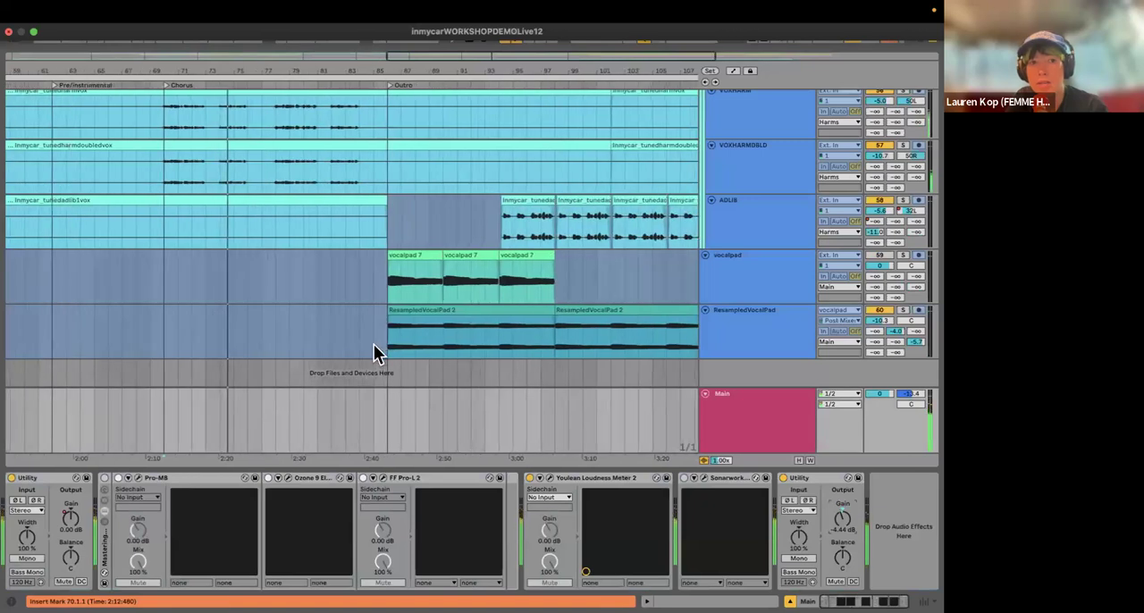
pyautogui.scroll(-7, 411, 311)
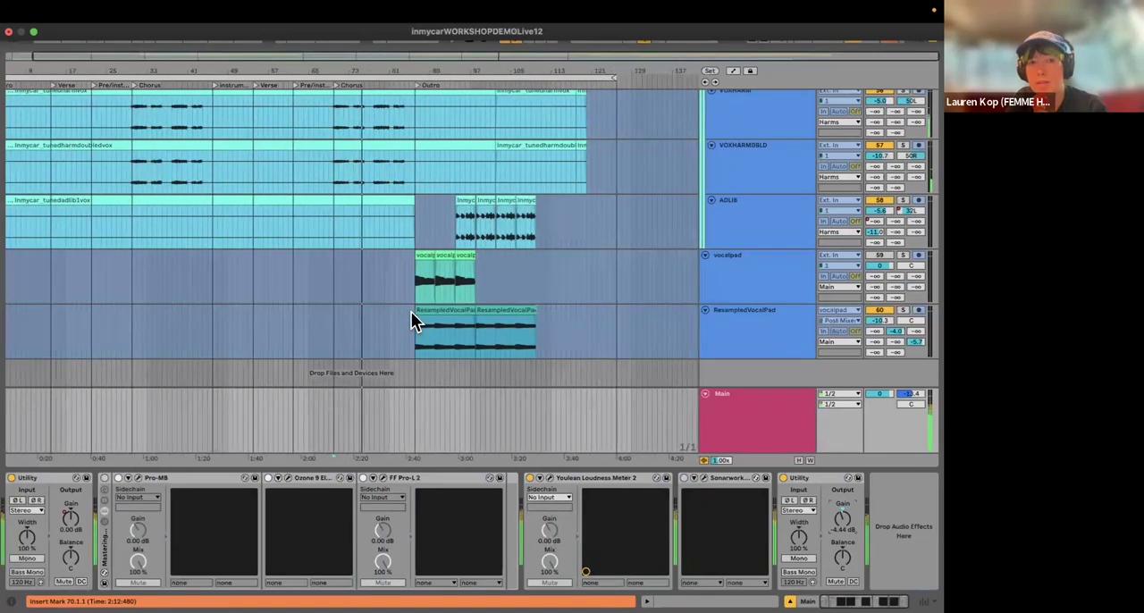
pyautogui.scroll(2, 441, 217)
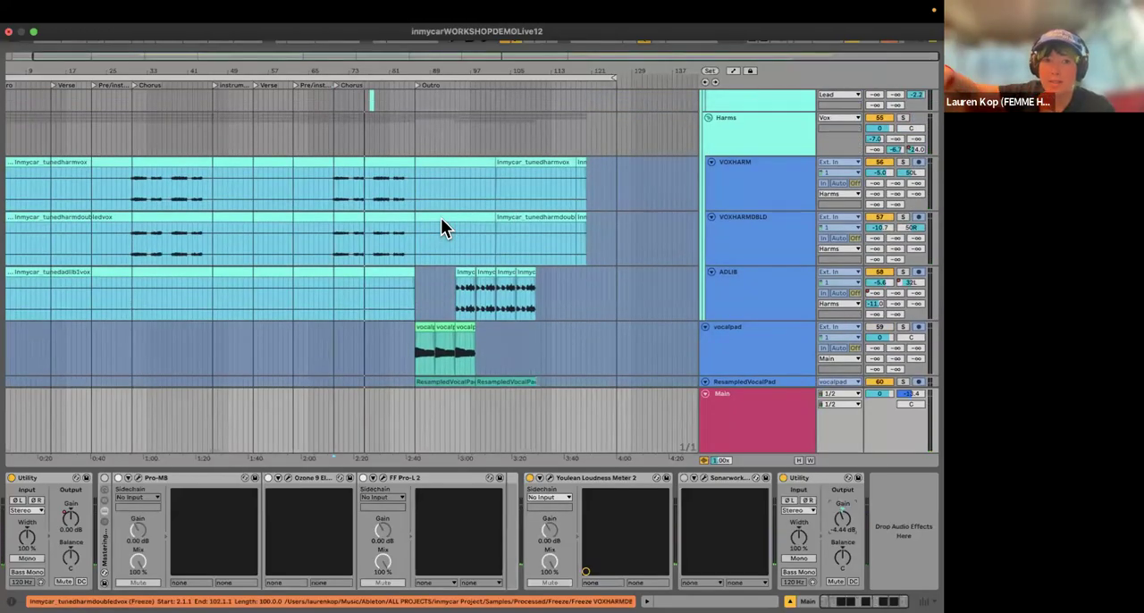
# Step: Show the VOXHARMDBLD and ResampledVocalPad device chains, and play the full mix from bar 86 at the start of the outro
pyautogui.click(747, 231)
pyautogui.scroll(-1, 734, 212)
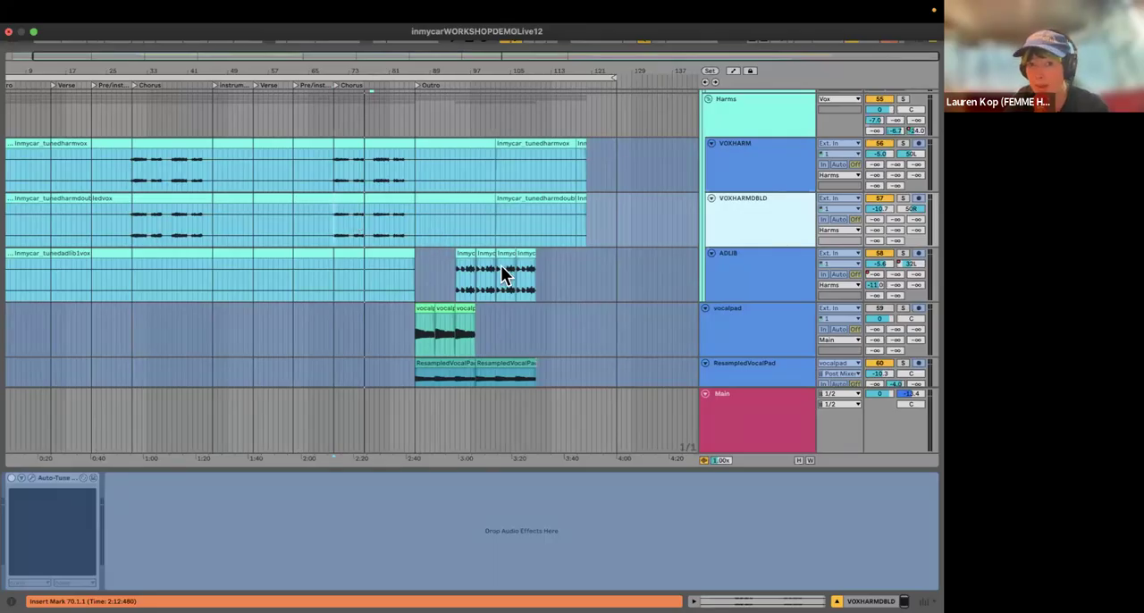
pyautogui.scroll(-2, 626, 294)
pyautogui.click(445, 308)
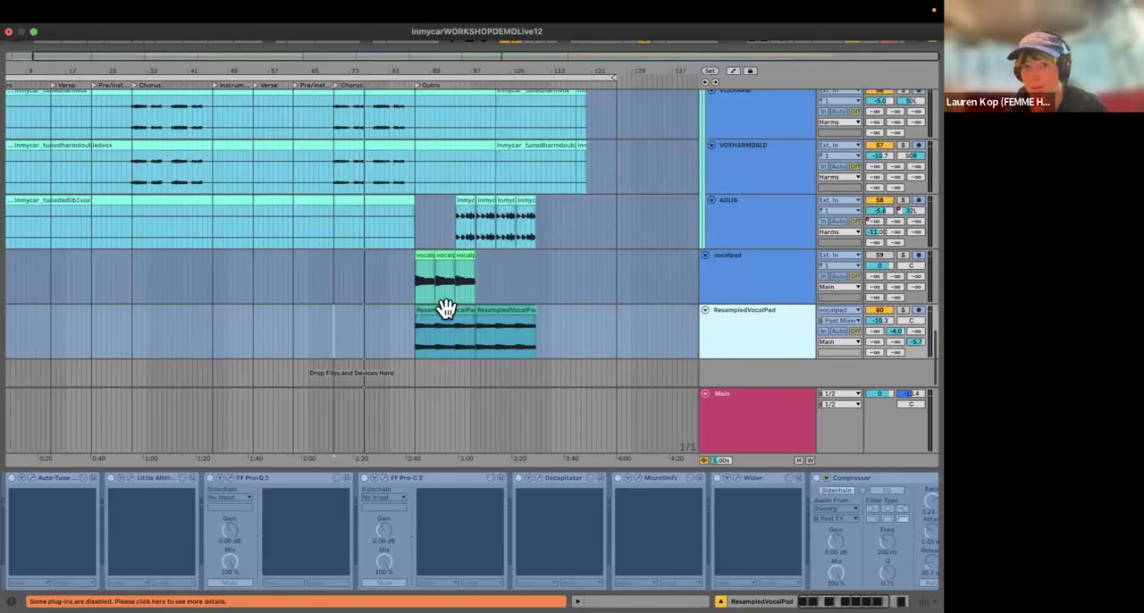
pyautogui.scroll(5, 355, 342)
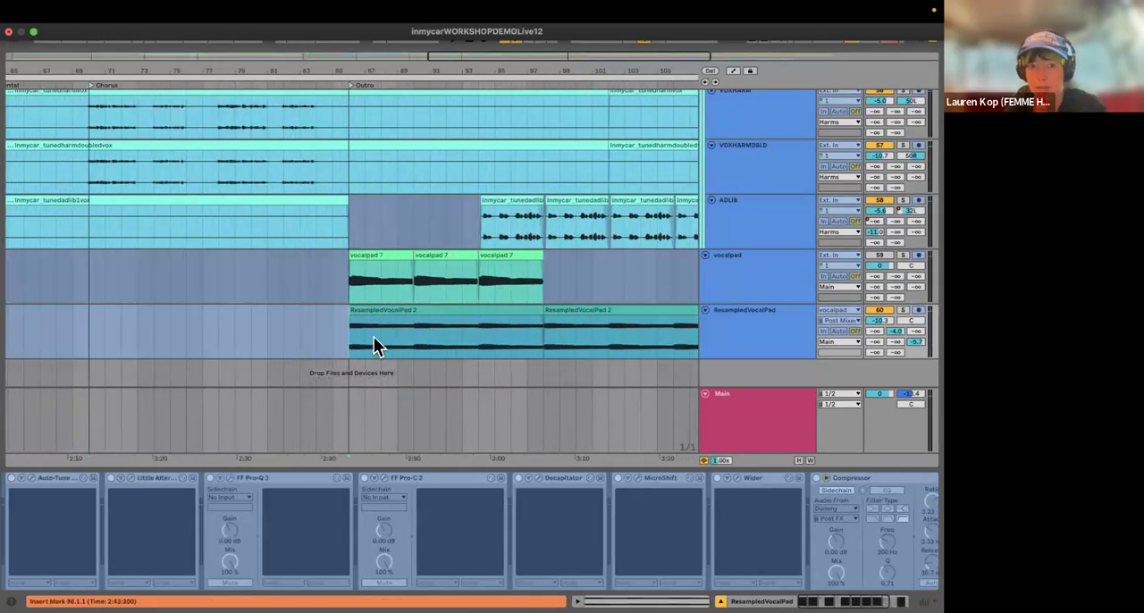
pyautogui.scroll(-5, 384, 332)
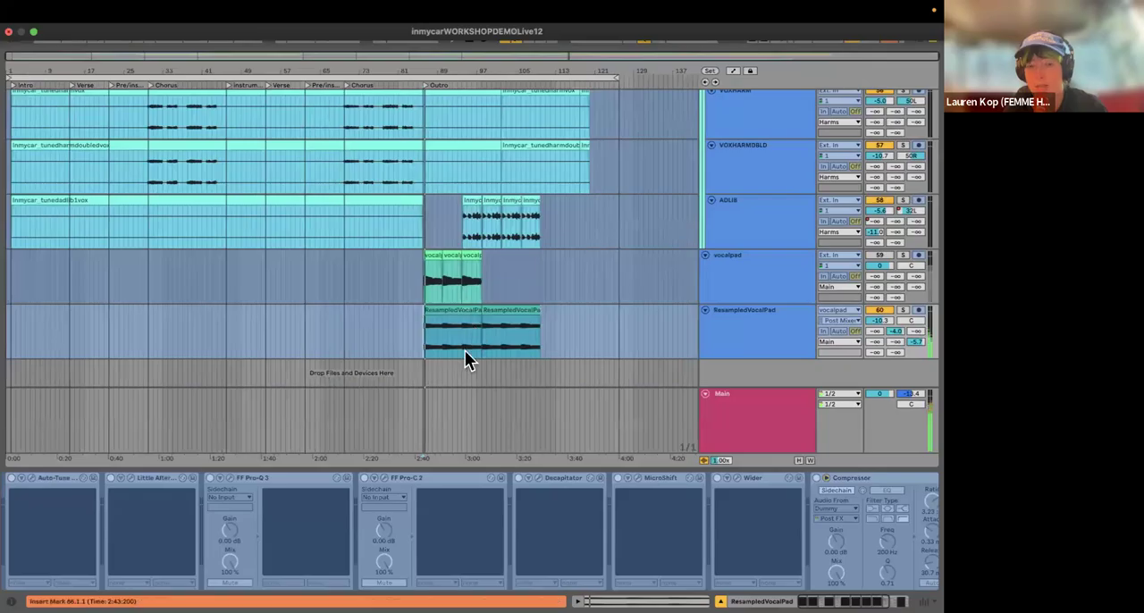
pyautogui.scroll(4, 465, 350)
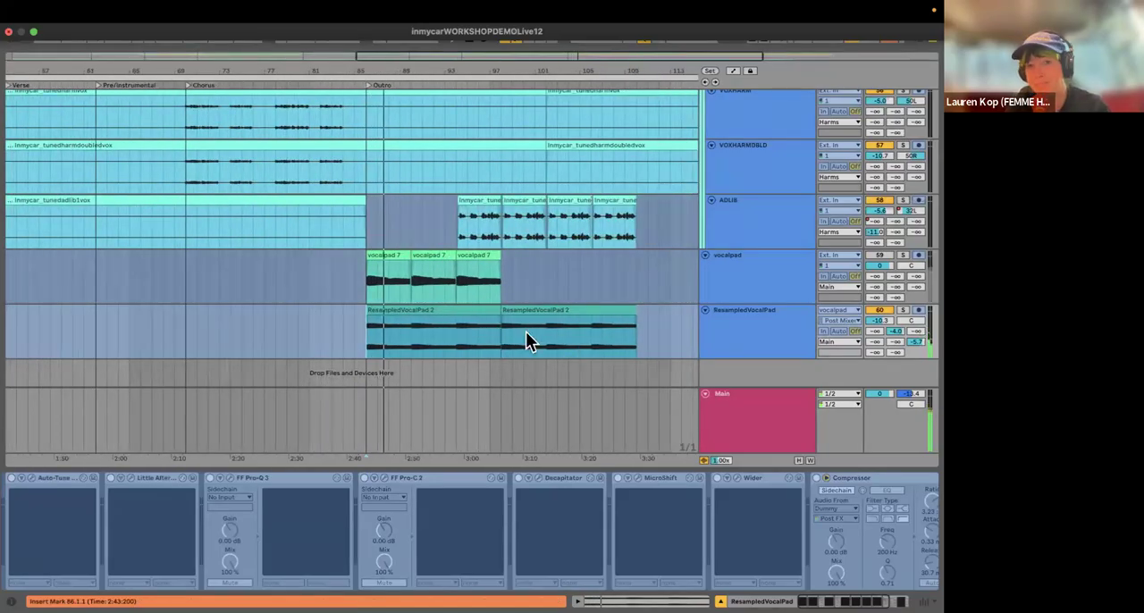
# Step: Restart playback from bar 94 on the ResampledVocalPad track to hear the outro with the ad-libs, fitting the arrangement to the window width
pyautogui.click(474, 341)
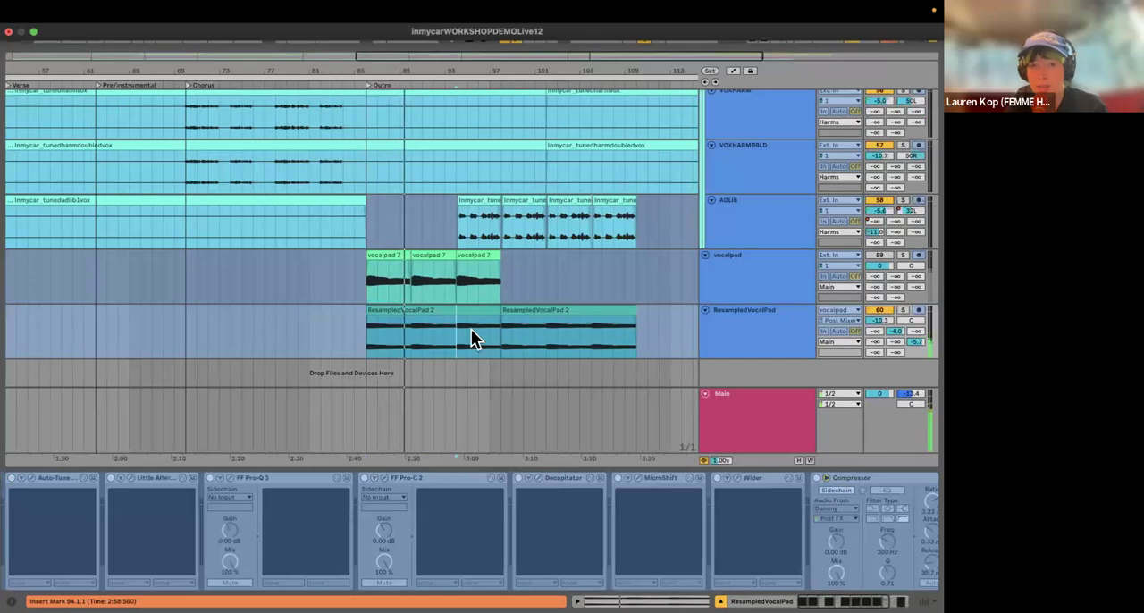
pyautogui.press('space')
pyautogui.press('space')
pyautogui.press('w')
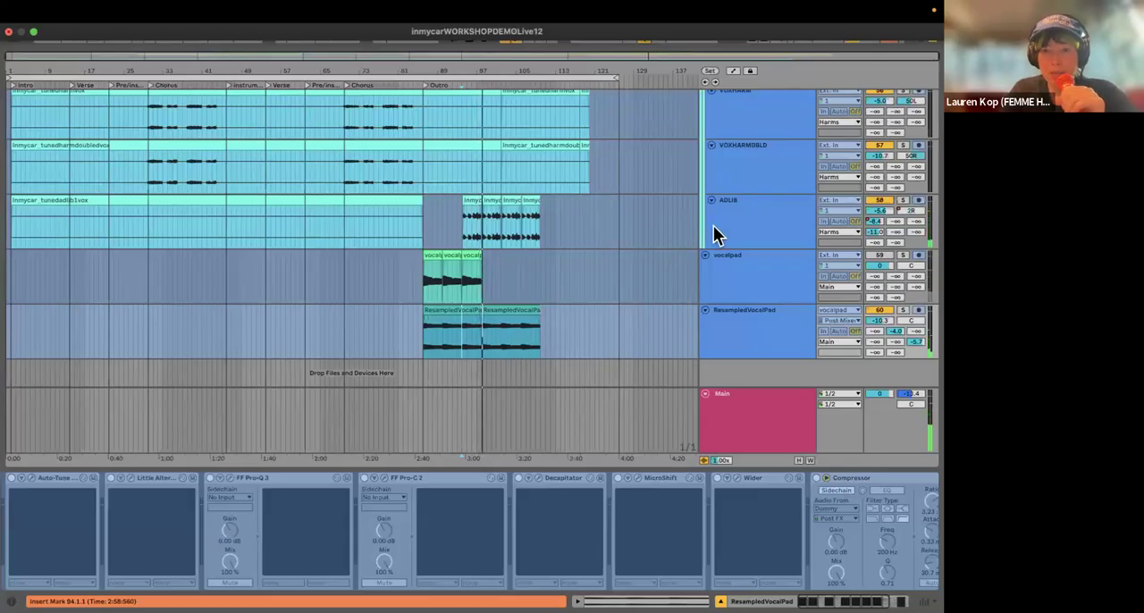
pyautogui.scroll(3, 703, 286)
pyautogui.scroll(5, 705, 261)
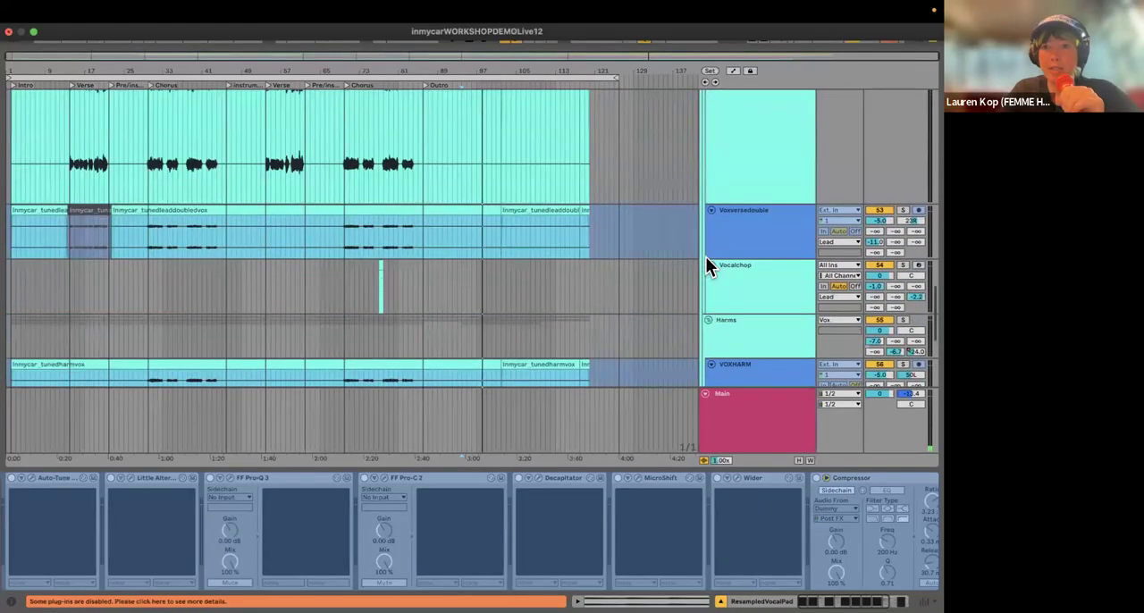
pyautogui.scroll(1, 440, 252)
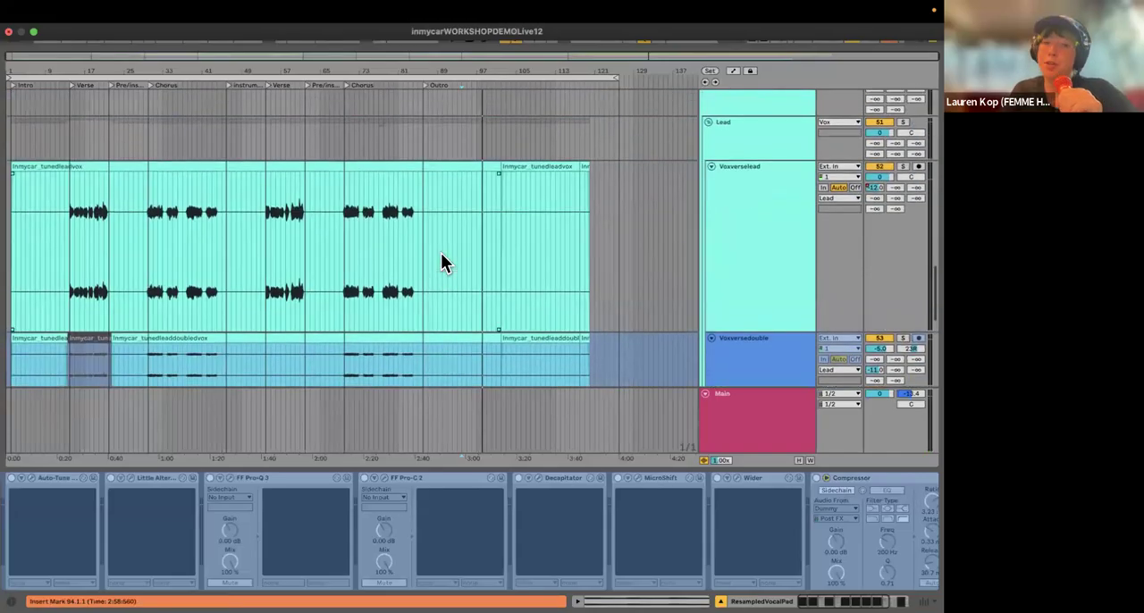
pyautogui.scroll(-1, 373, 239)
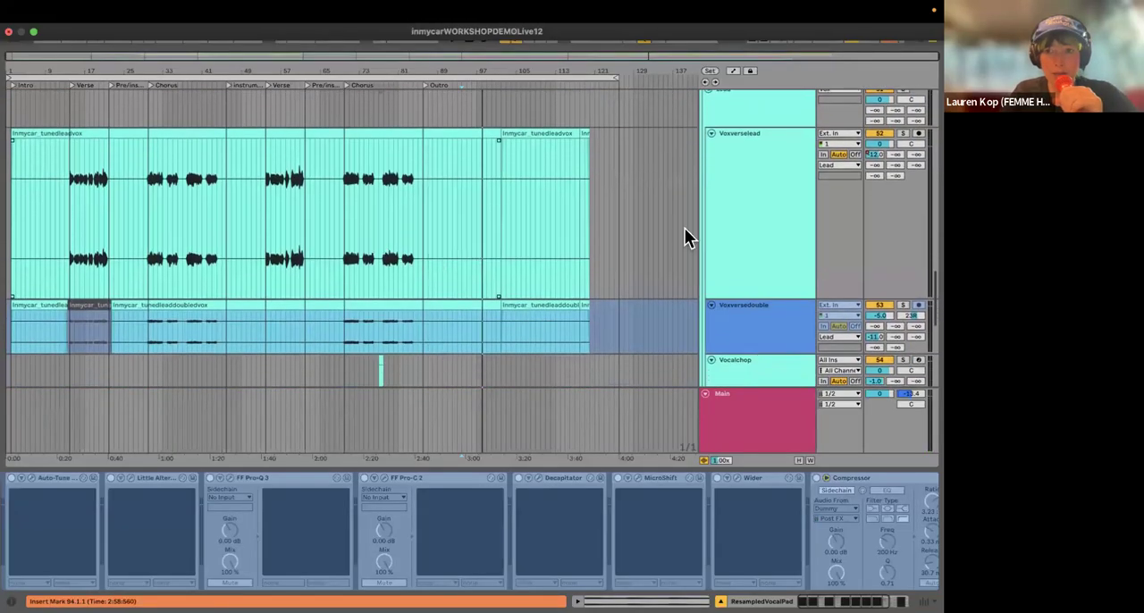
# Step: Look over the lead, double, vocal chop, harmony, ad-lib and vocal pad tracks in the arrangement
pyautogui.scroll(-3, 687, 219)
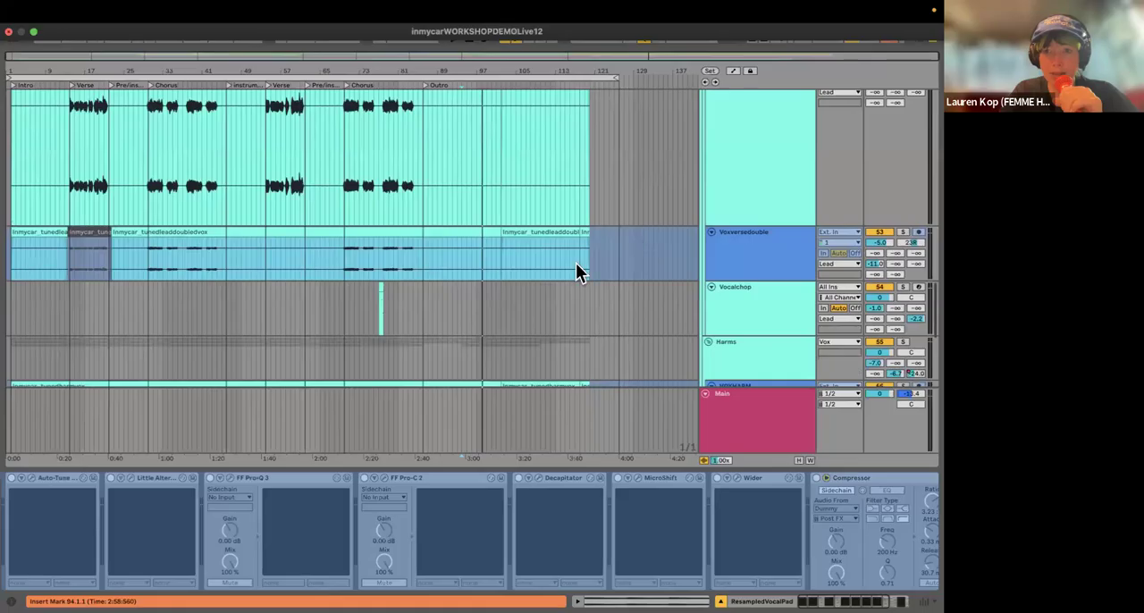
pyautogui.scroll(-7, 420, 206)
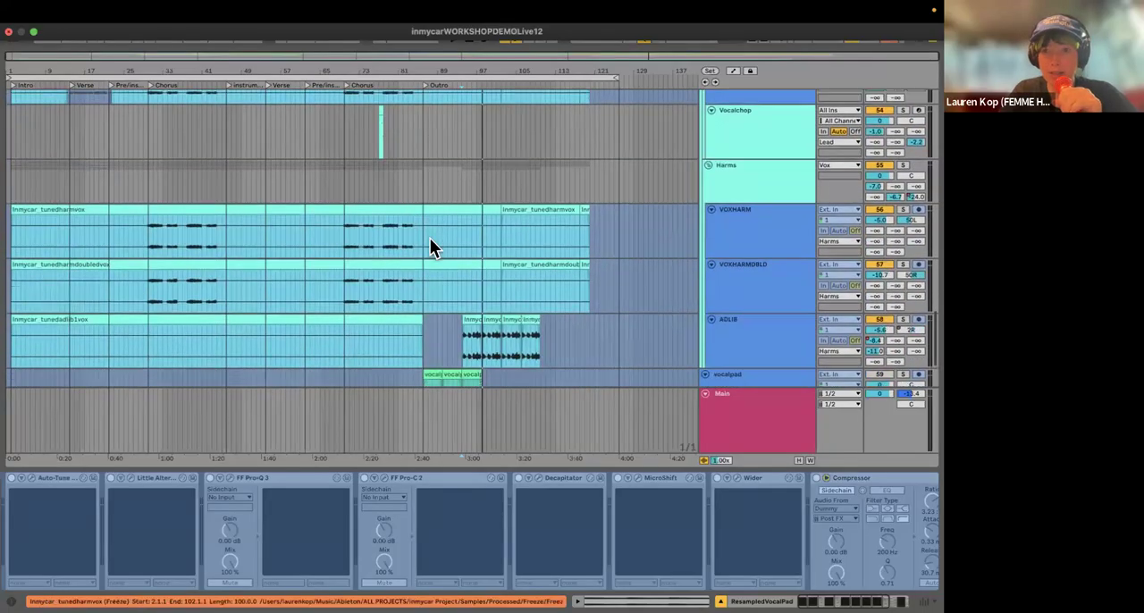
pyautogui.scroll(3, 186, 241)
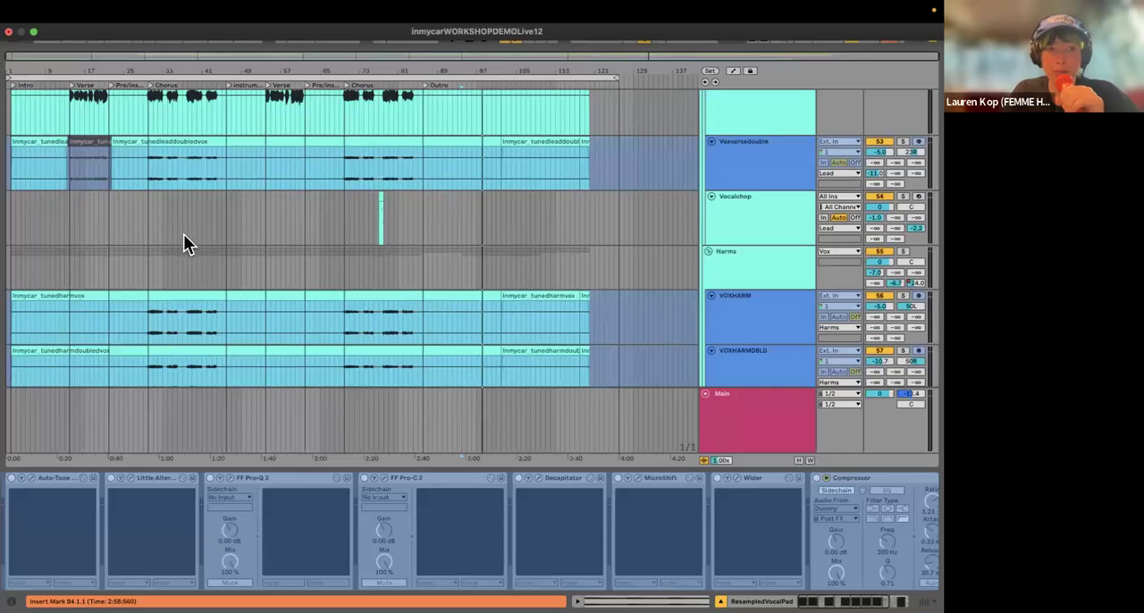
pyautogui.scroll(-5, 206, 230)
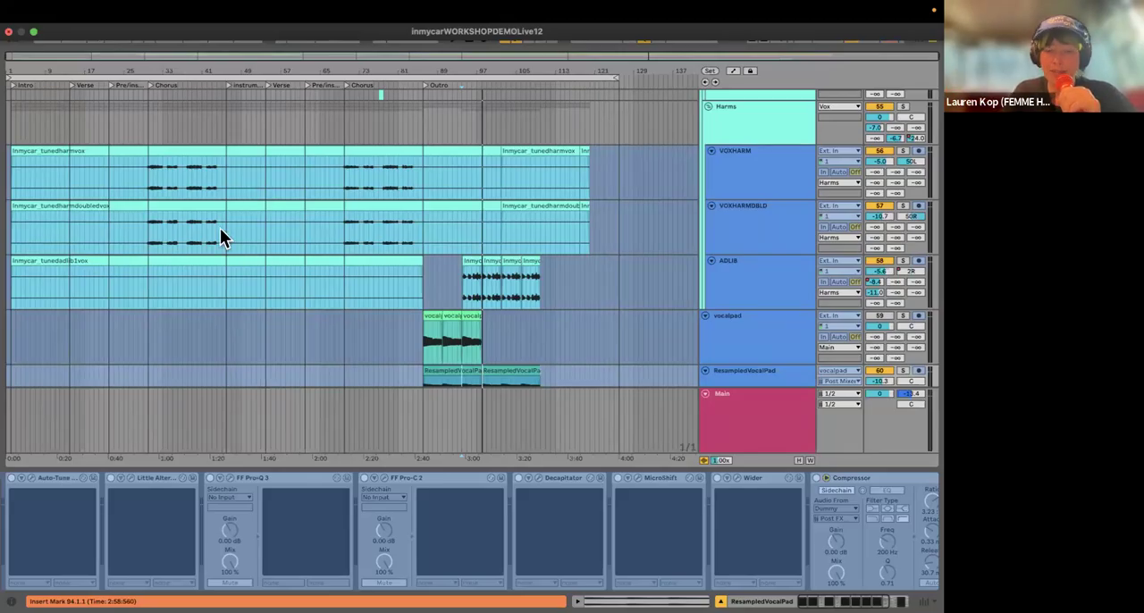
pyautogui.scroll(-2, 525, 277)
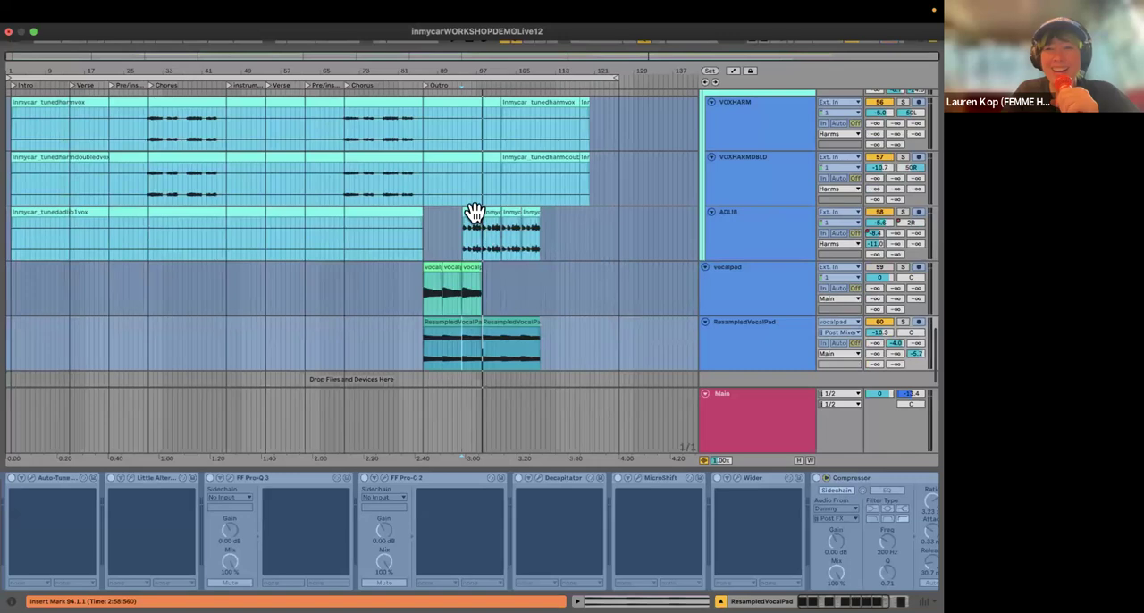
pyautogui.scroll(-1, 431, 288)
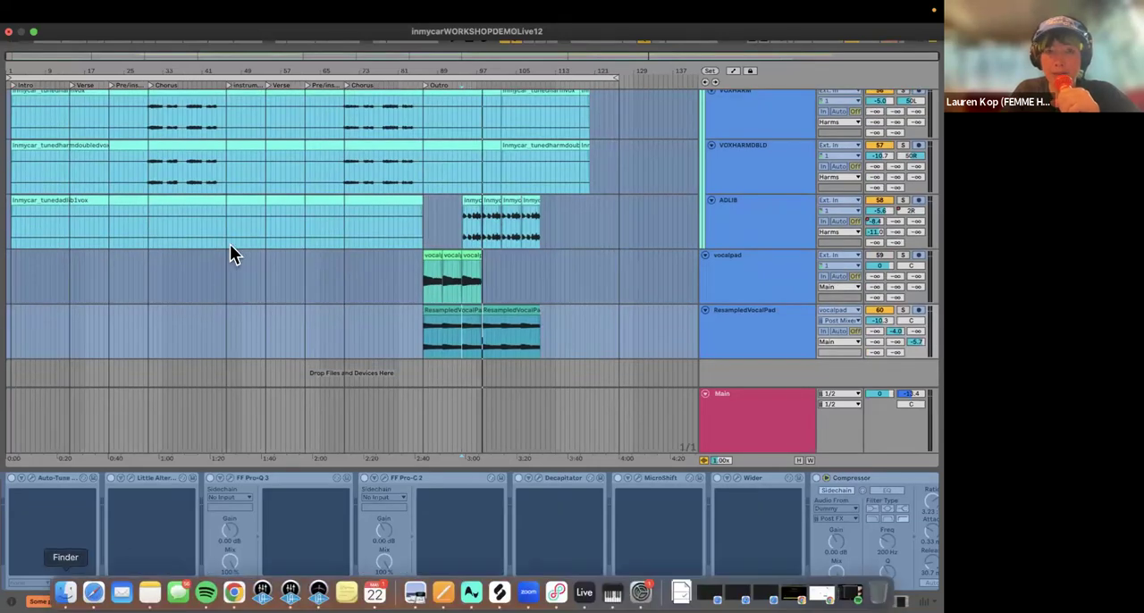
# Step: Switch to Finder, show the inmycar Project folder, and go back to the list of recent project folders
pyautogui.hotkey('ctrl', 'Left')
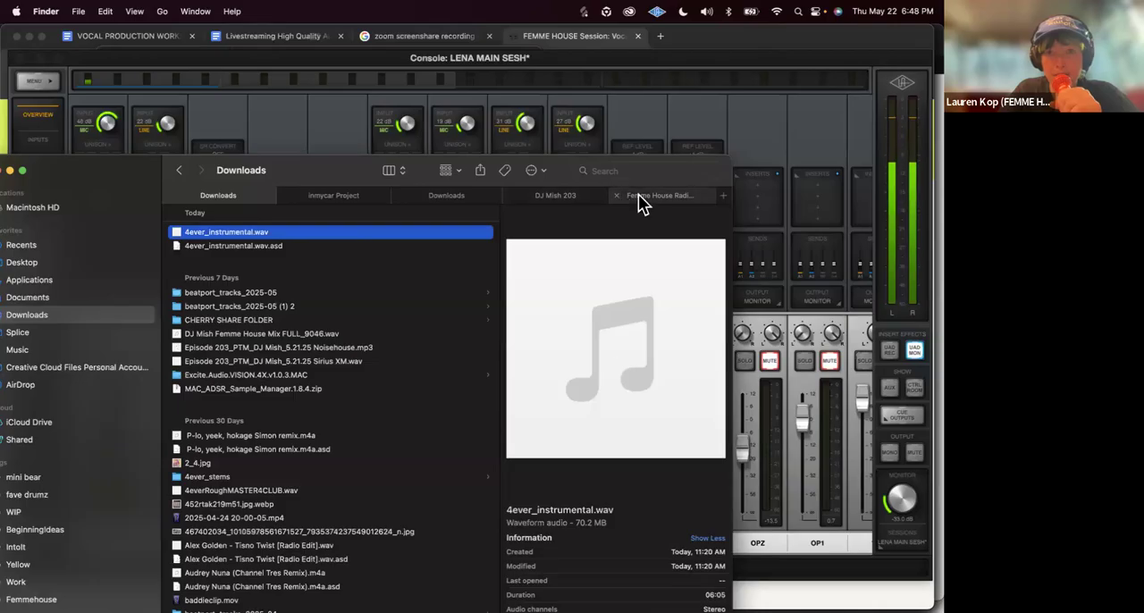
pyautogui.click(353, 198)
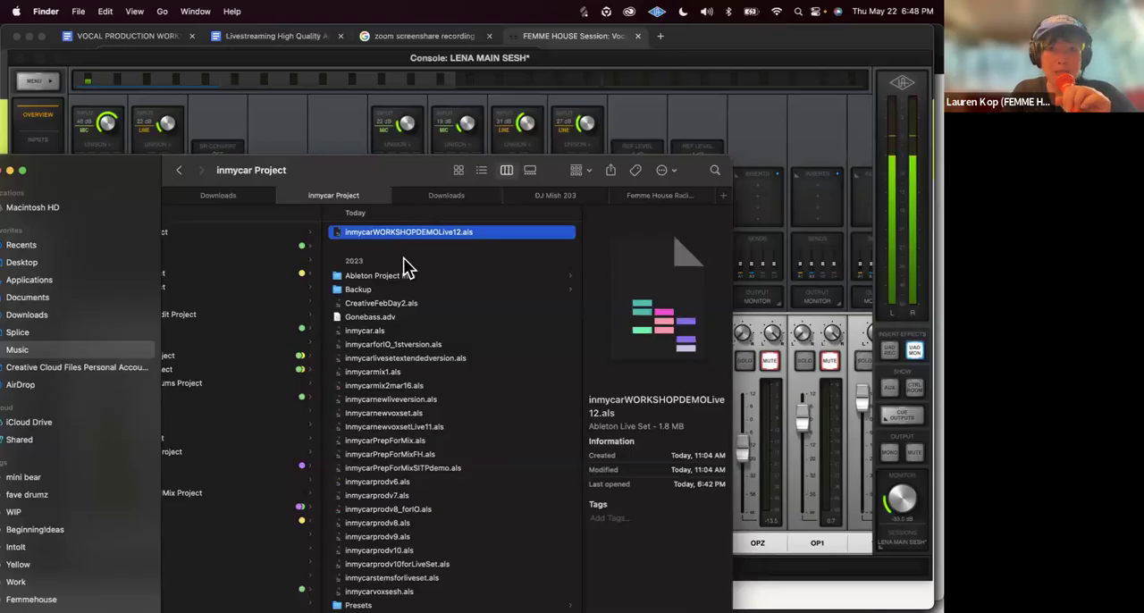
pyautogui.hscroll(-5, 306, 263)
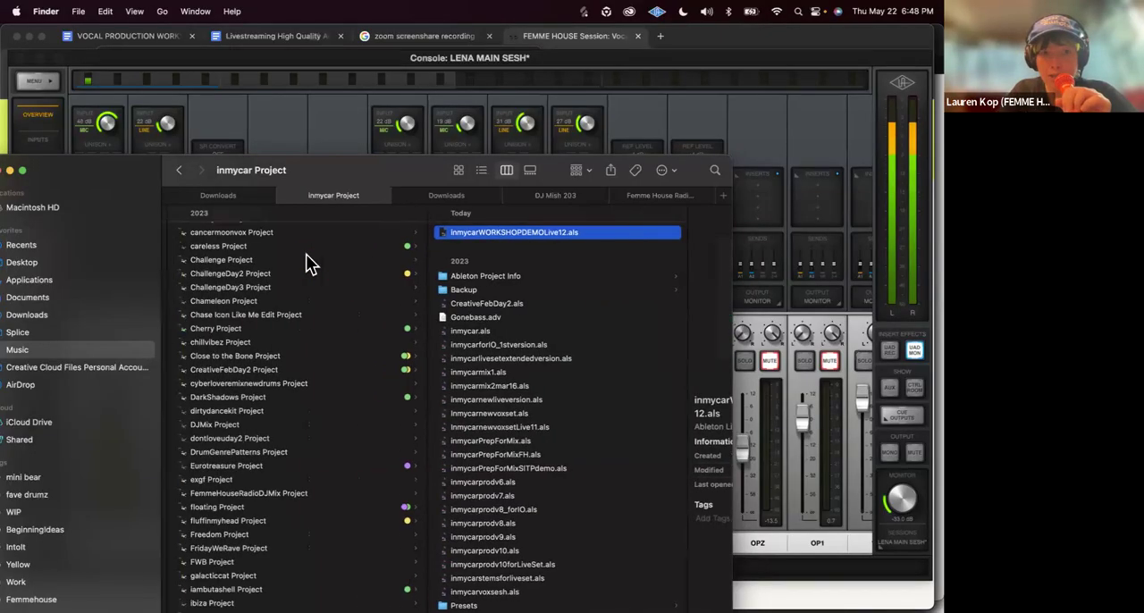
pyautogui.scroll(15, 306, 263)
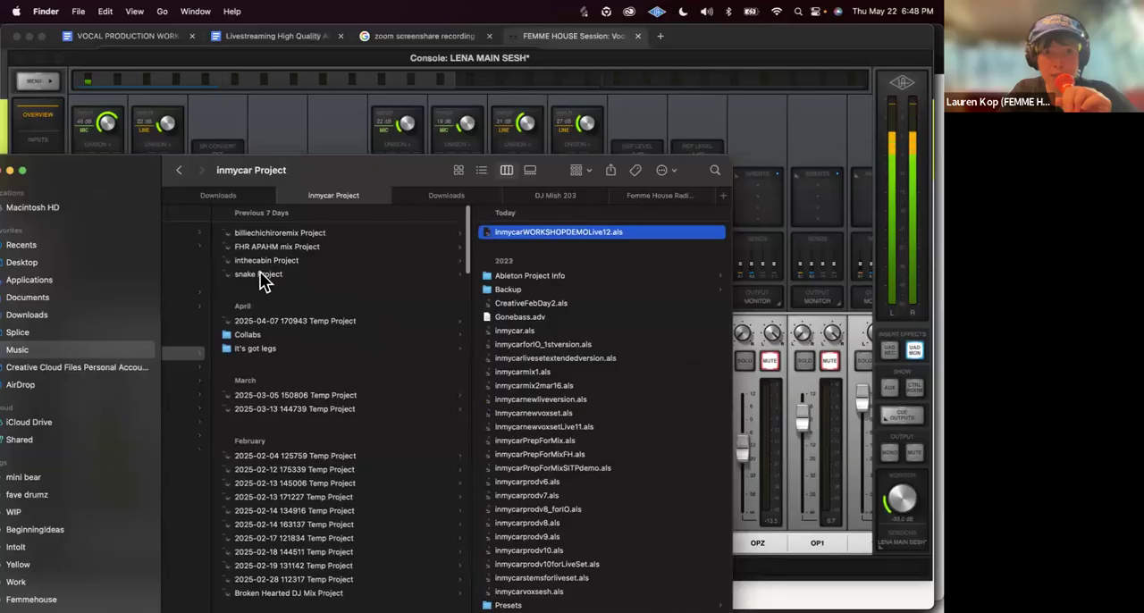
# Step: Check the inthecabin and snake project folders, and open the It's got legs folder
pyautogui.click(285, 274)
pyautogui.press('Up')
pyautogui.press('Down')
pyautogui.press('Up')
pyautogui.press('Down')
pyautogui.press('Up')
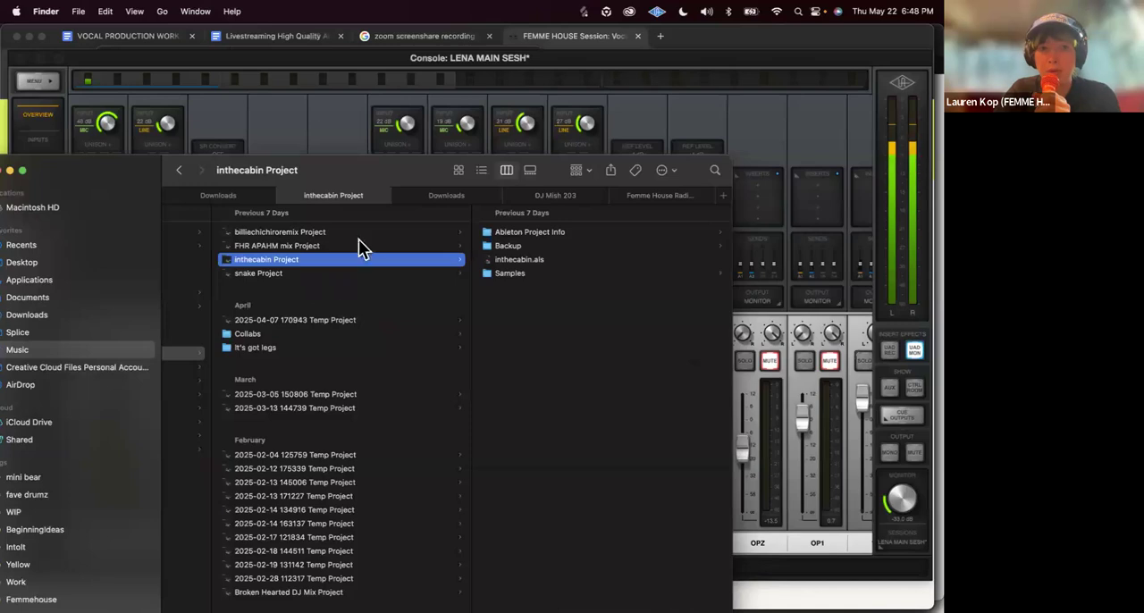
pyautogui.click(372, 346)
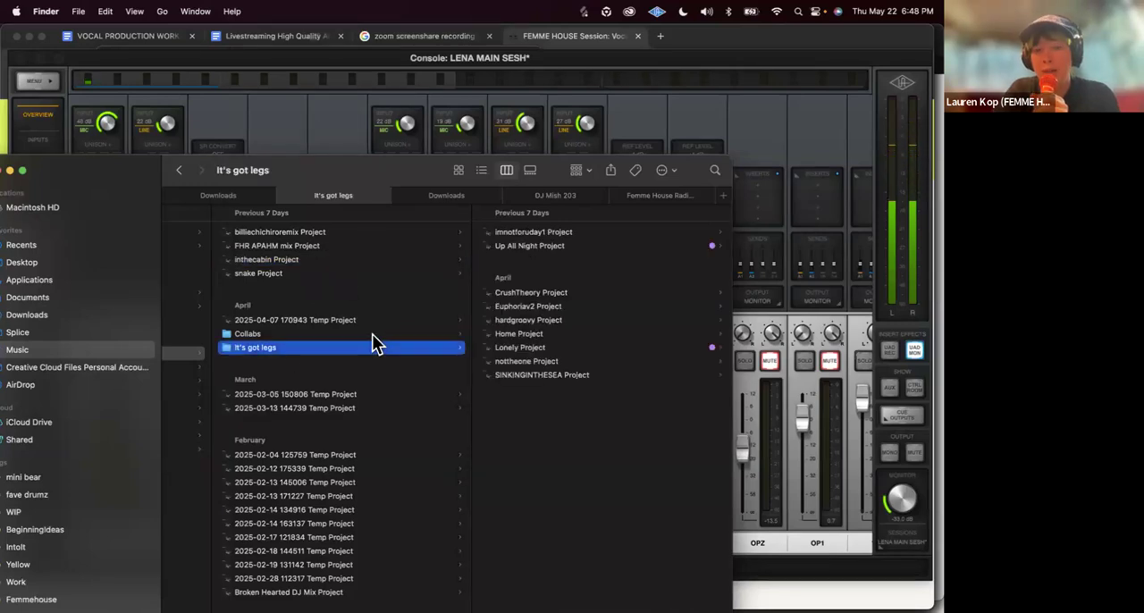
pyautogui.press('Right')
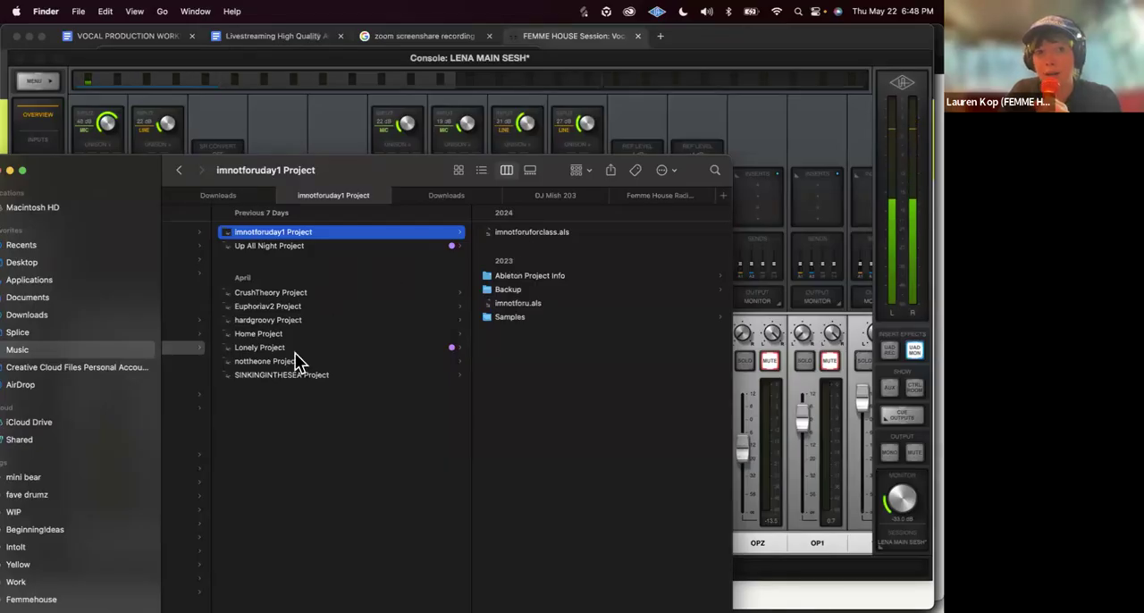
# Step: Browse the projects in the It's got legs folder and show the contents of CrushTheory Project
pyautogui.click(283, 375)
pyautogui.press('Up')
pyautogui.press('Up')
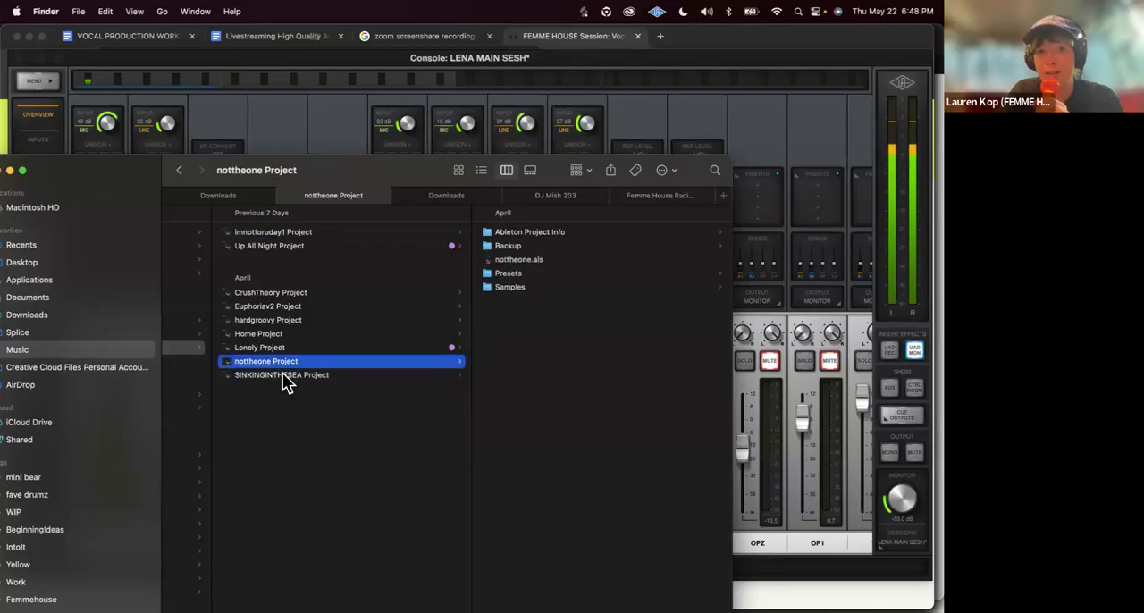
pyautogui.press('Up')
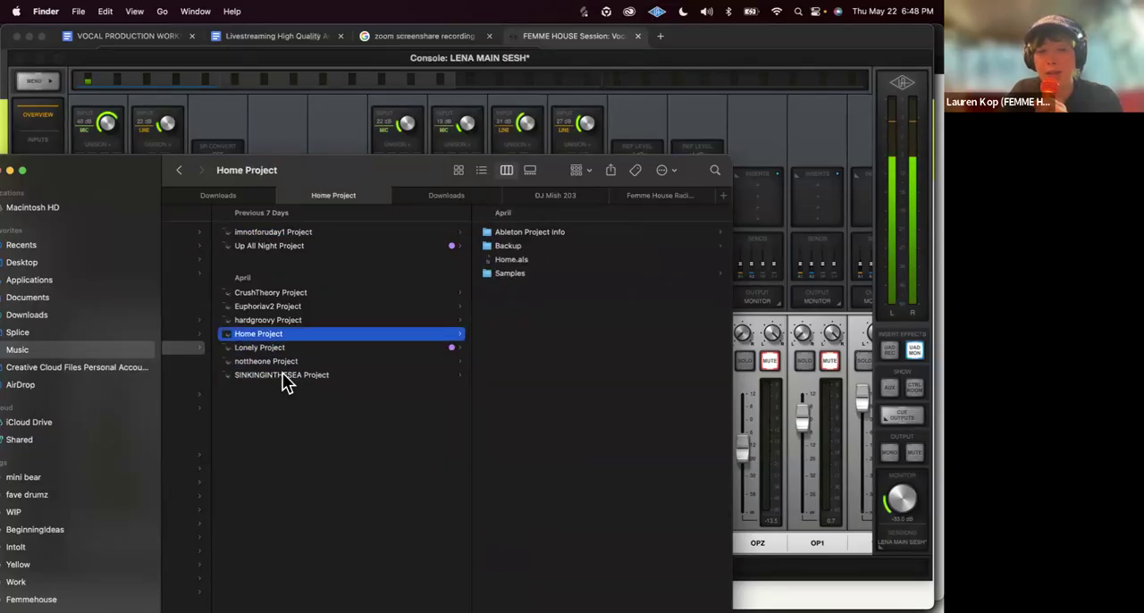
pyautogui.click(293, 323)
pyautogui.press('Up')
pyautogui.press('Up')
pyautogui.press('Up')
pyautogui.press('Down')
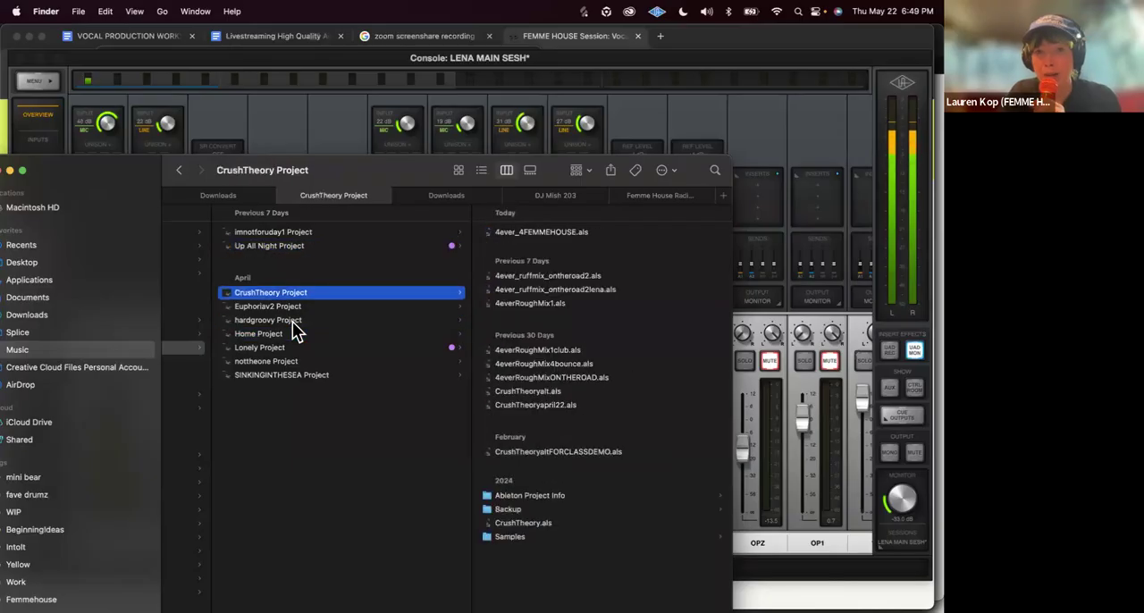
# Step: Open 4ever_4FEMMEHOUSE.als with Ableton Live 12 Suite, discarding the changes to the current set
pyautogui.click(528, 235)
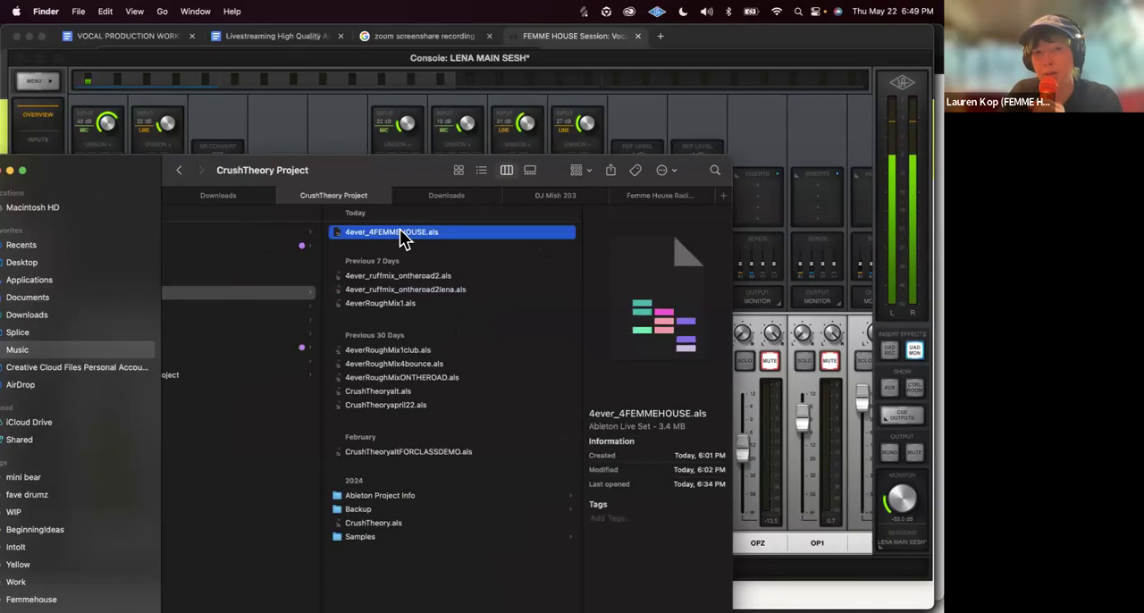
pyautogui.rightClick(406, 233)
pyautogui.moveTo(472, 253)
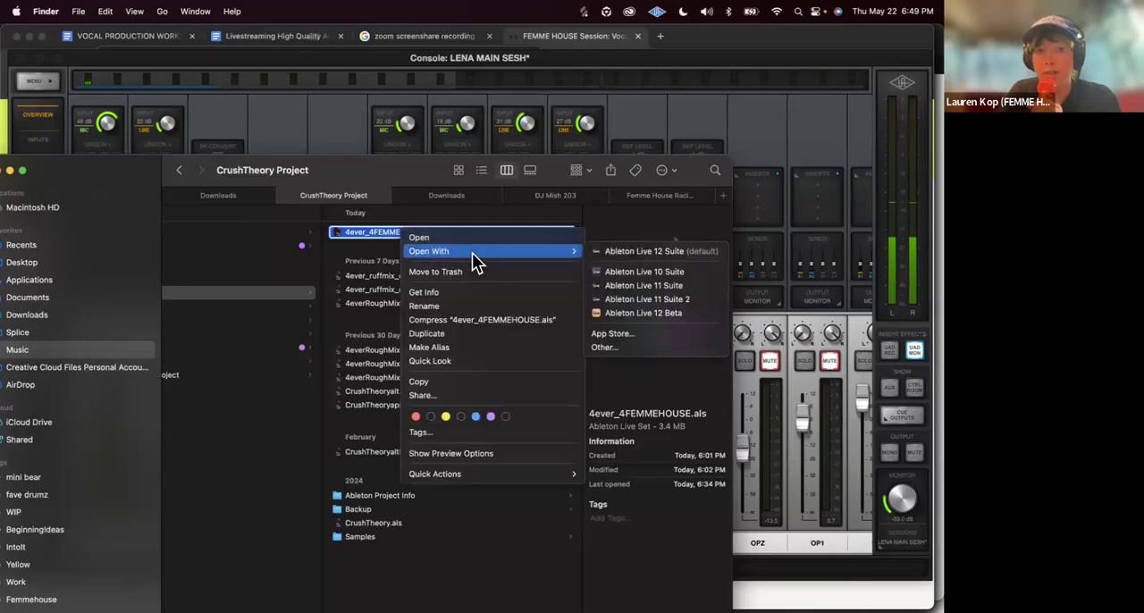
pyautogui.click(630, 254)
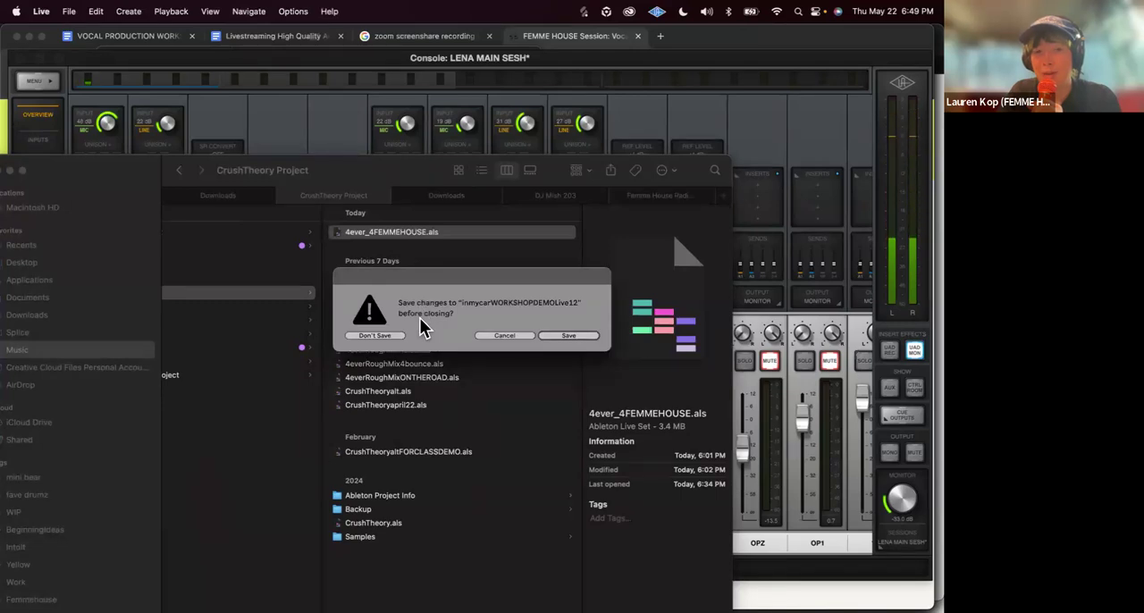
pyautogui.click(374, 336)
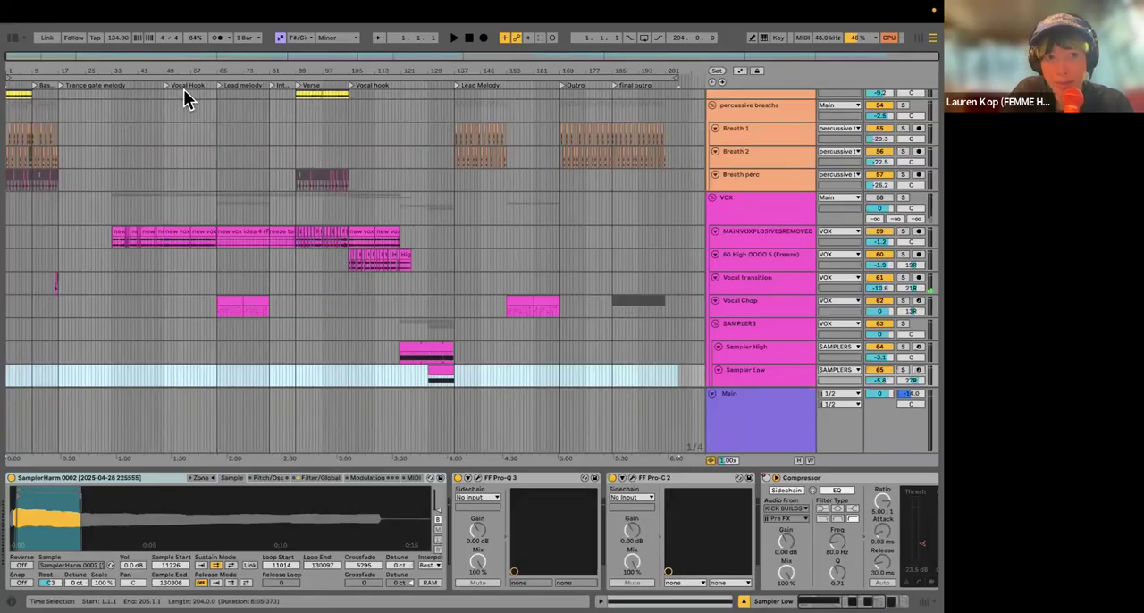
# Step: Set the audio buffer size to 512 Samples and close the settings
pyautogui.click(261, 315)
pyautogui.press('super+comma')
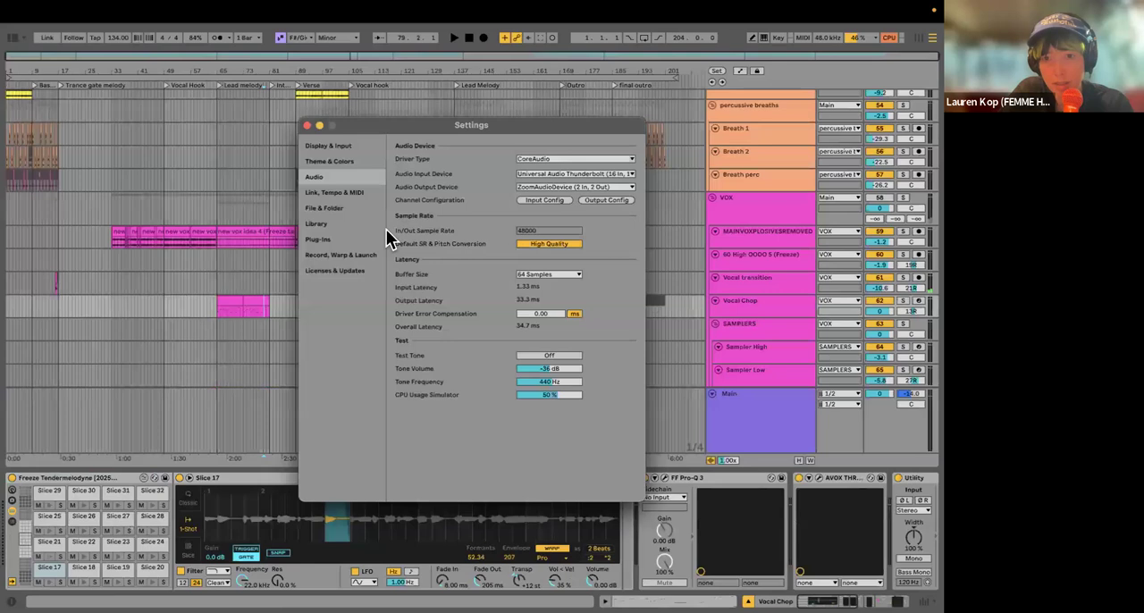
pyautogui.click(534, 275)
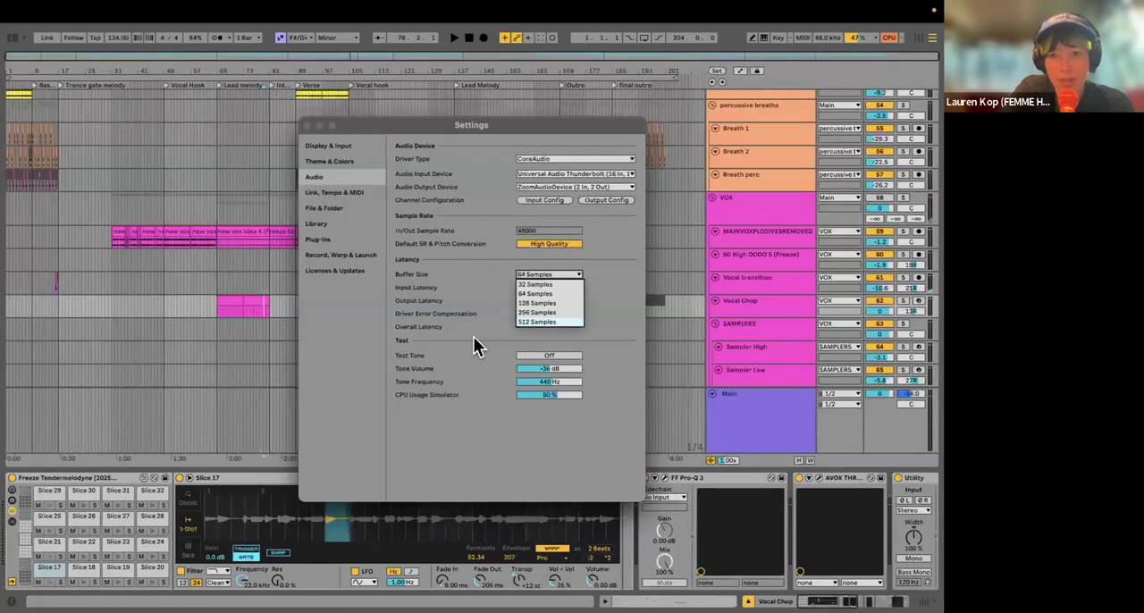
pyautogui.press('Escape')
# Step: Look over the effect, breath and vocal tracks, select the Main track and hide the device view
pyautogui.scroll(10, 412, 266)
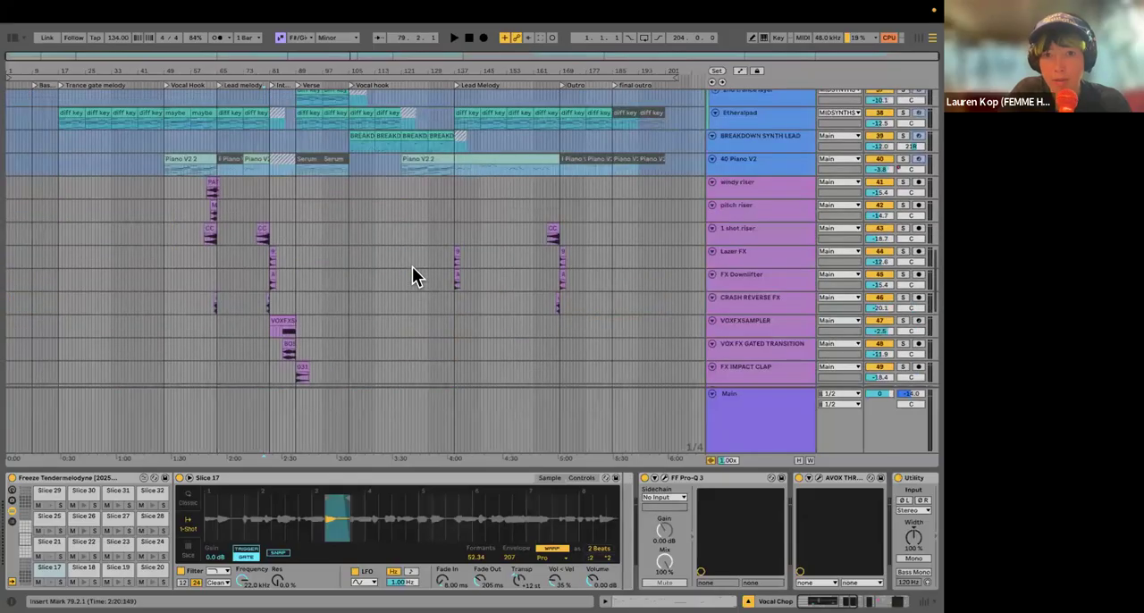
pyautogui.scroll(5, 412, 266)
pyautogui.scroll(-10, 252, 235)
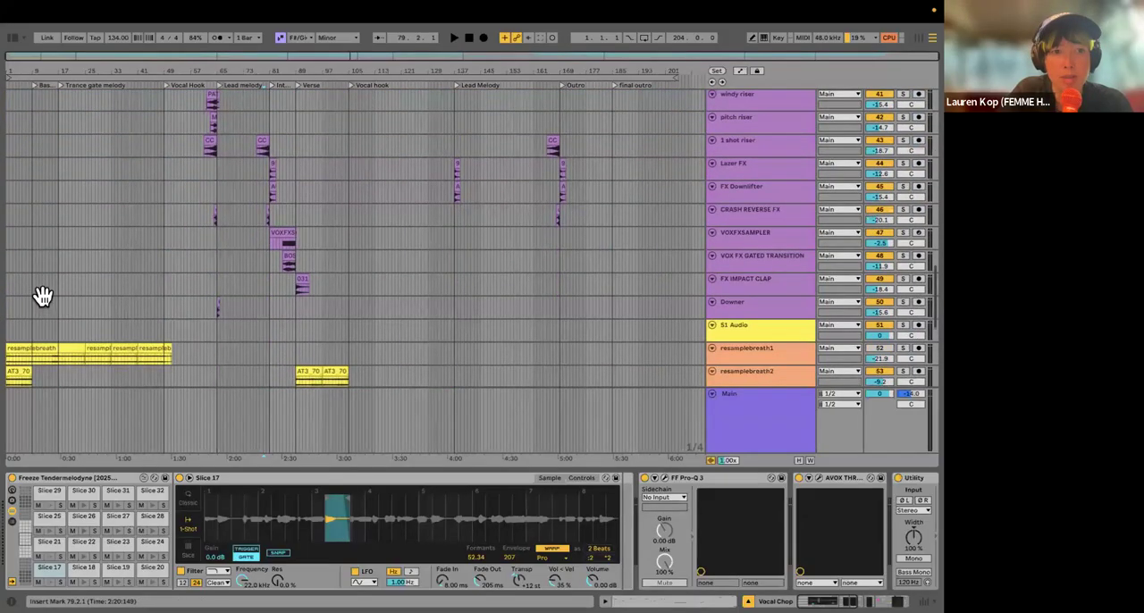
pyautogui.scroll(-10, 43, 295)
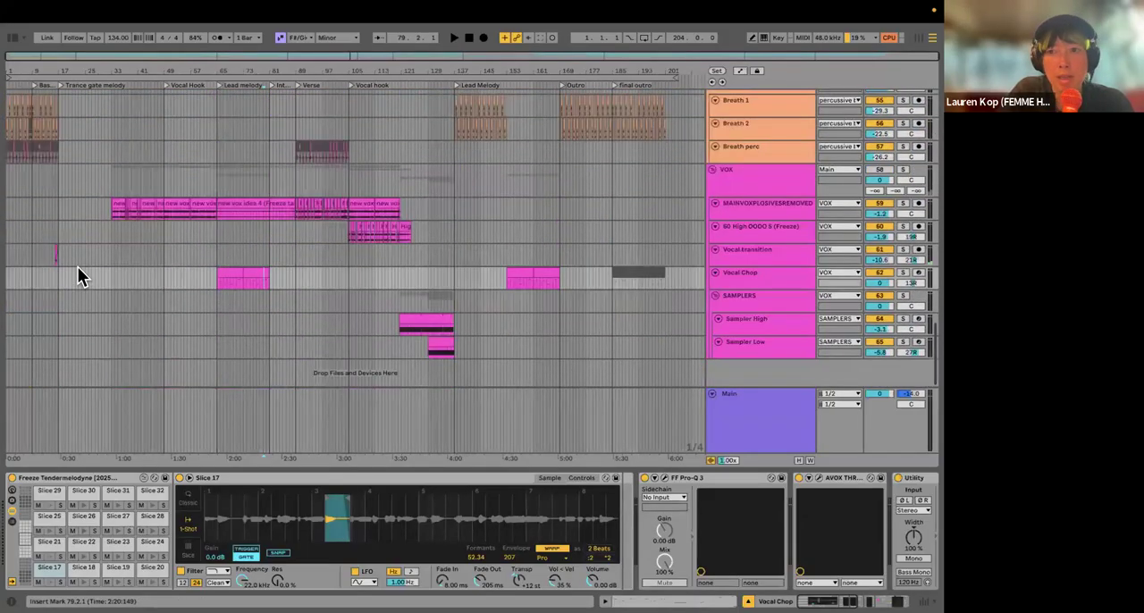
pyautogui.keyDown('ctrl'); pyautogui.scroll(5, 77, 268); pyautogui.keyUp('ctrl')
pyautogui.click(783, 420)
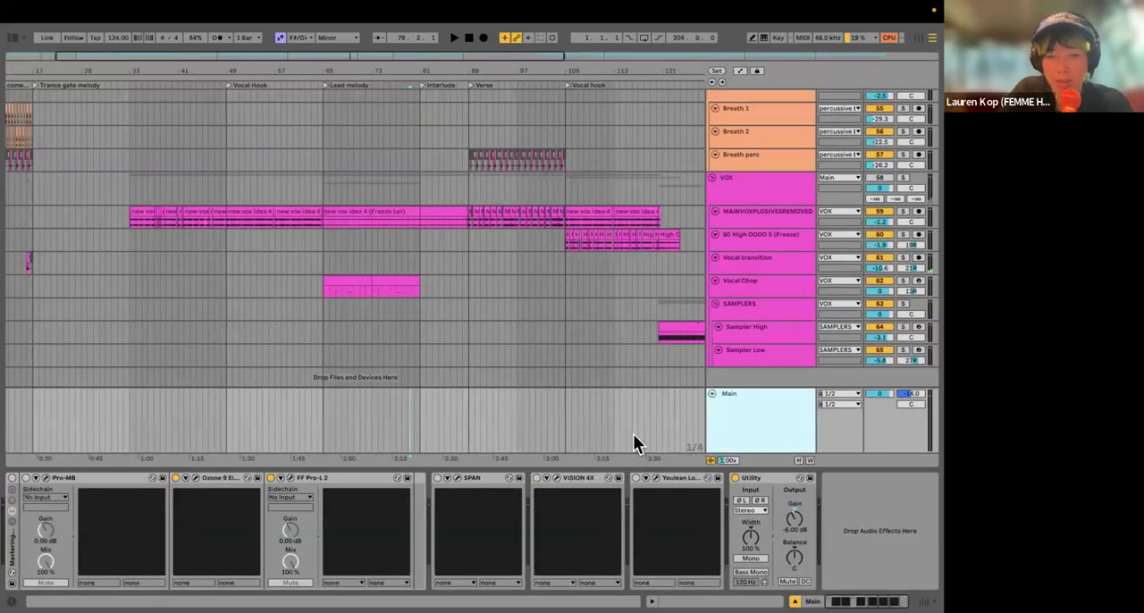
pyautogui.press('super+alt+l')
# Step: Play the song from bar 32 on the MAINVOXPLOSIVESREMOVED track and raise the system volume
pyautogui.scroll(5, 128, 394)
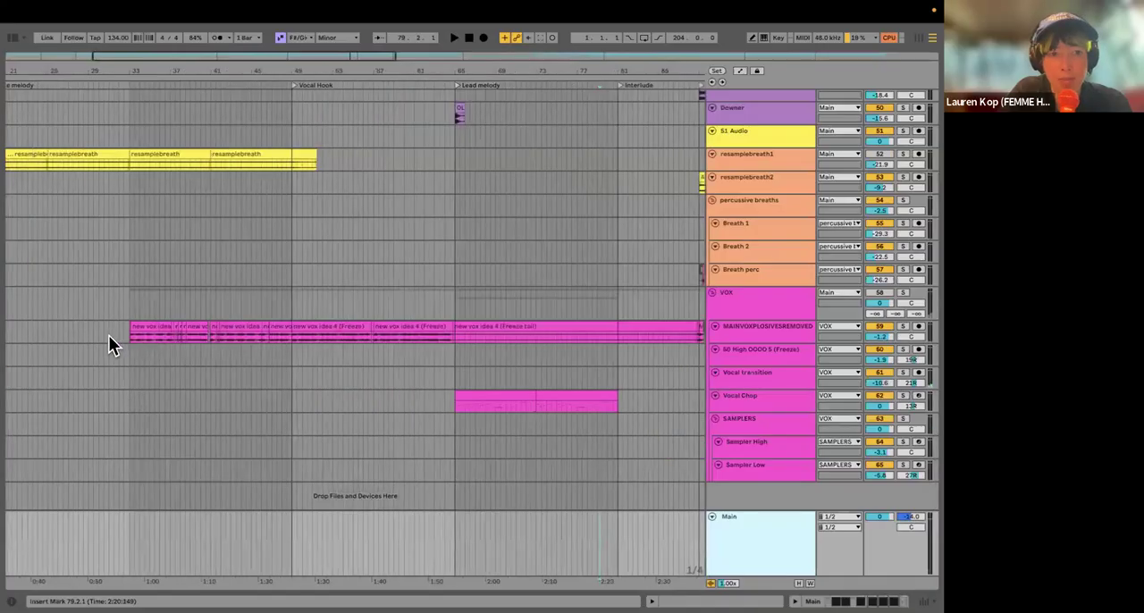
pyautogui.scroll(4, 108, 335)
pyautogui.click(100, 332)
pyautogui.press('space')
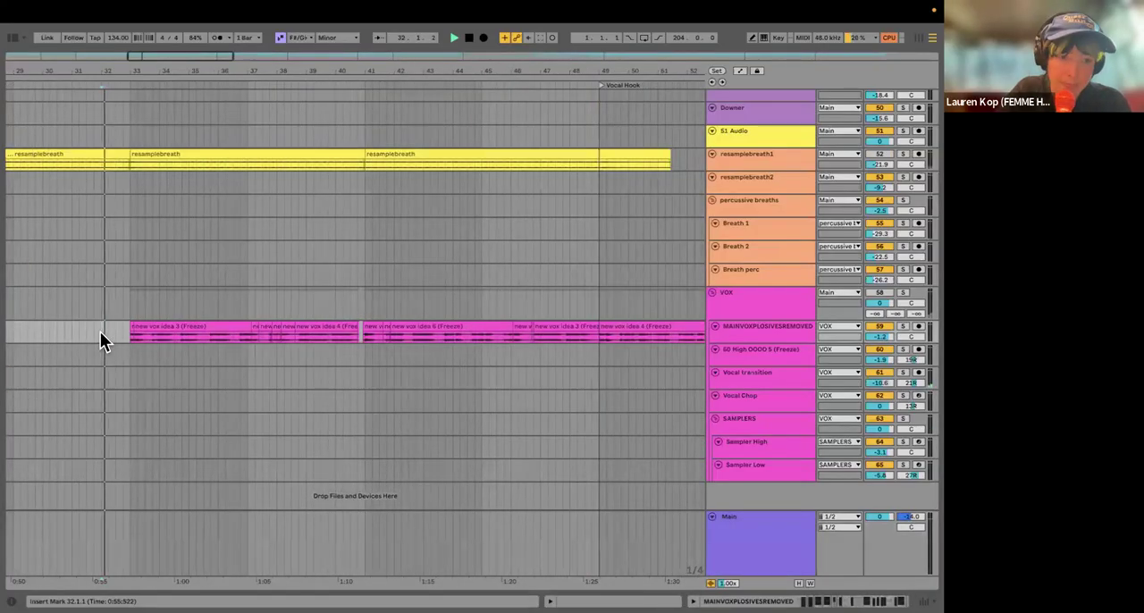
pyautogui.press('XF86AudioRaiseVolume')
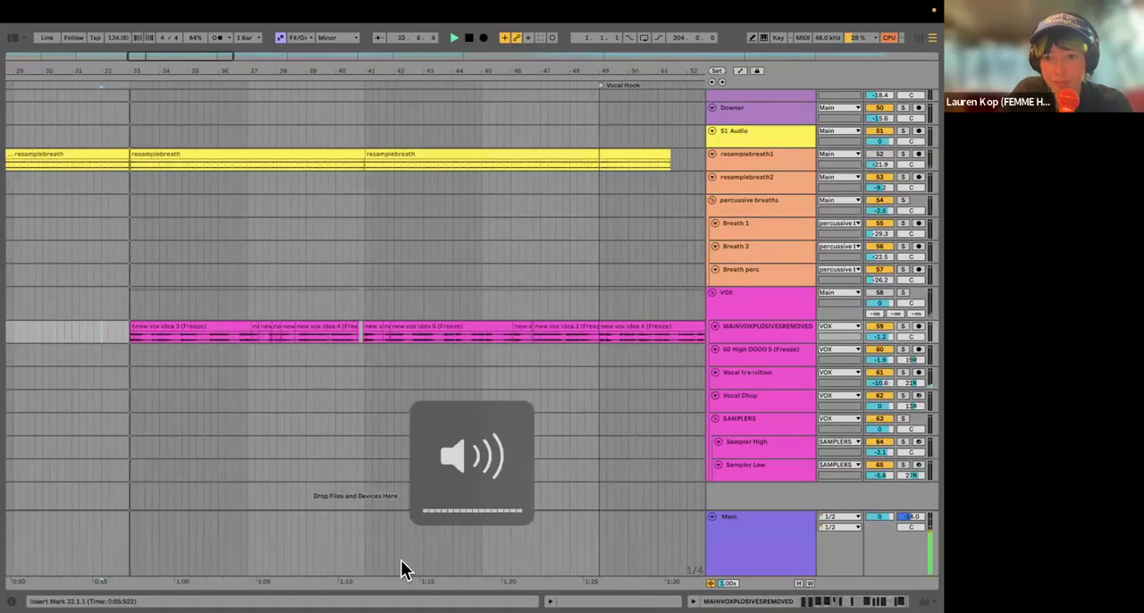
# Step: Activate the VOX group track and restart playback from bar 32
pyautogui.click(766, 551)
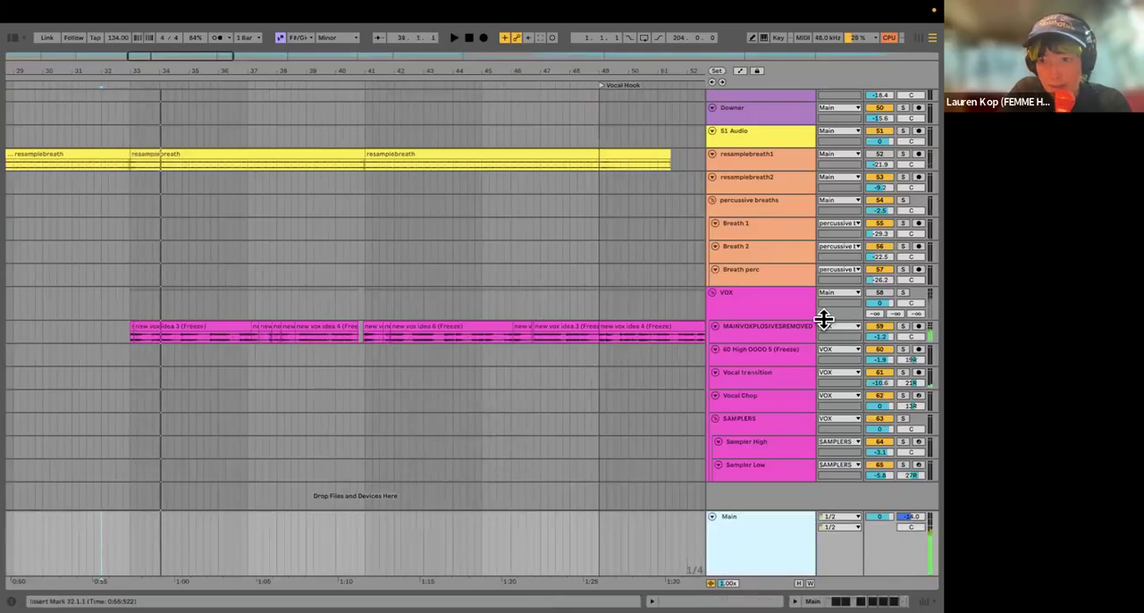
pyautogui.click(880, 292)
pyautogui.press('space')
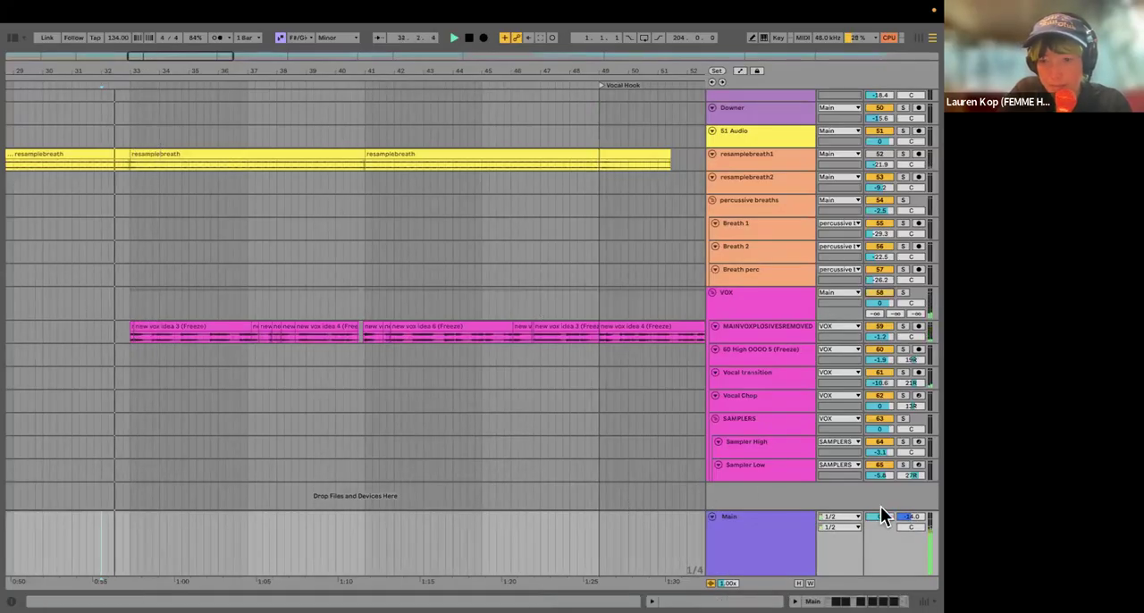
# Step: Show the Main track's device chain and set its last Utility device's gain to 0.00 dB during playback
pyautogui.doubleClick(774, 544)
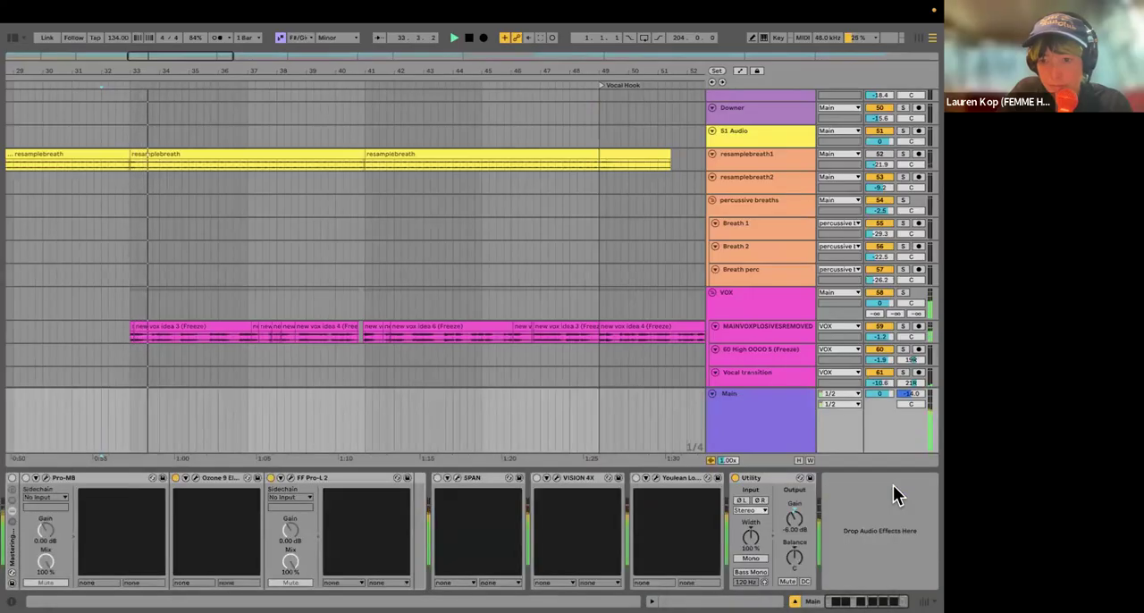
pyautogui.moveTo(792, 529); pyautogui.dragTo(788, 527)
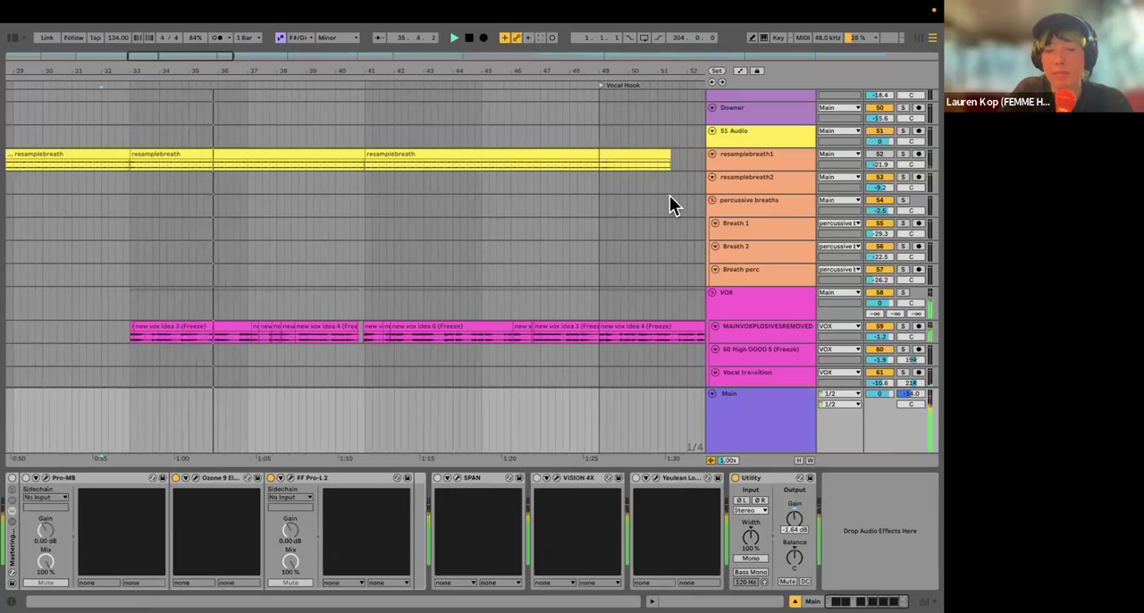
pyautogui.press('Delete')
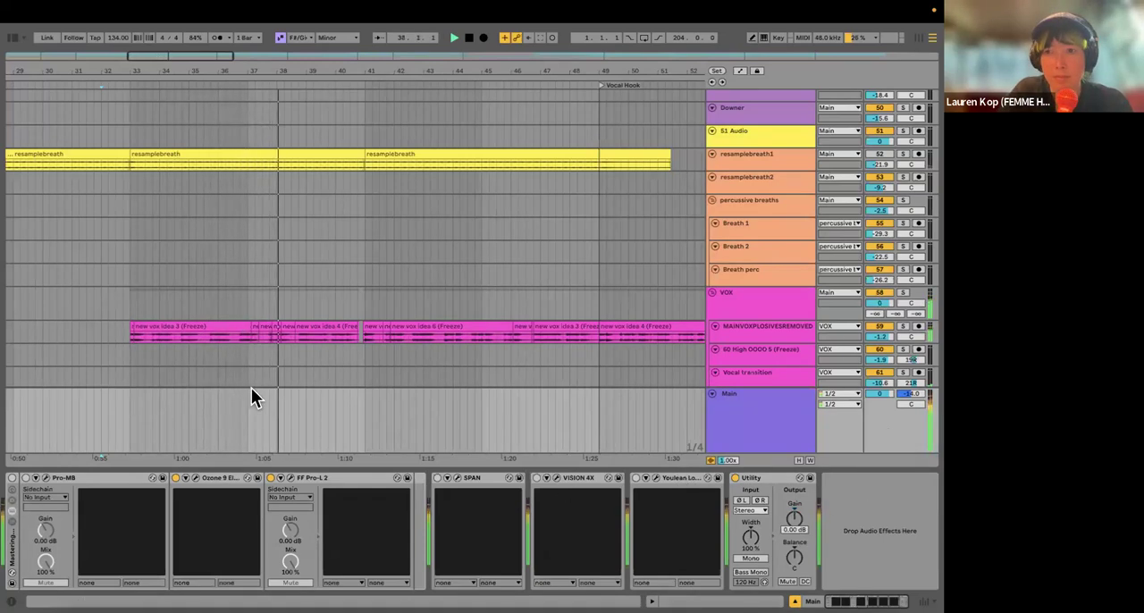
pyautogui.scroll(-3, 249, 343)
pyautogui.hscroll(5, 249, 344)
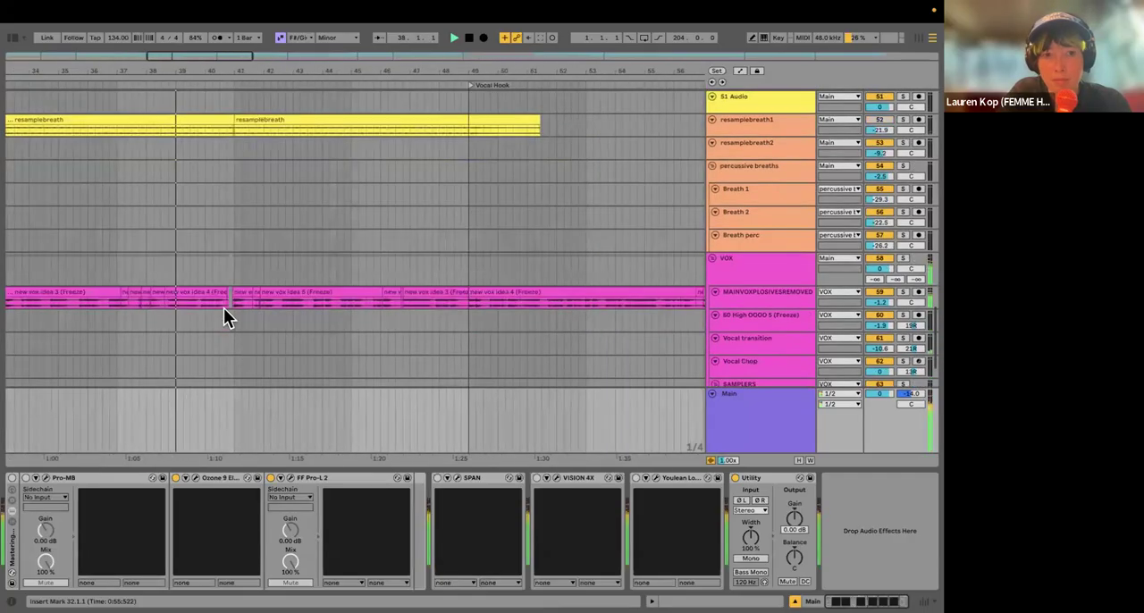
# Step: Raise the system volume and set the gain of the Main track's last Utility device to -3.33 dB during playback
pyautogui.moveTo(302, 69); pyautogui.dragTo(302, 65)
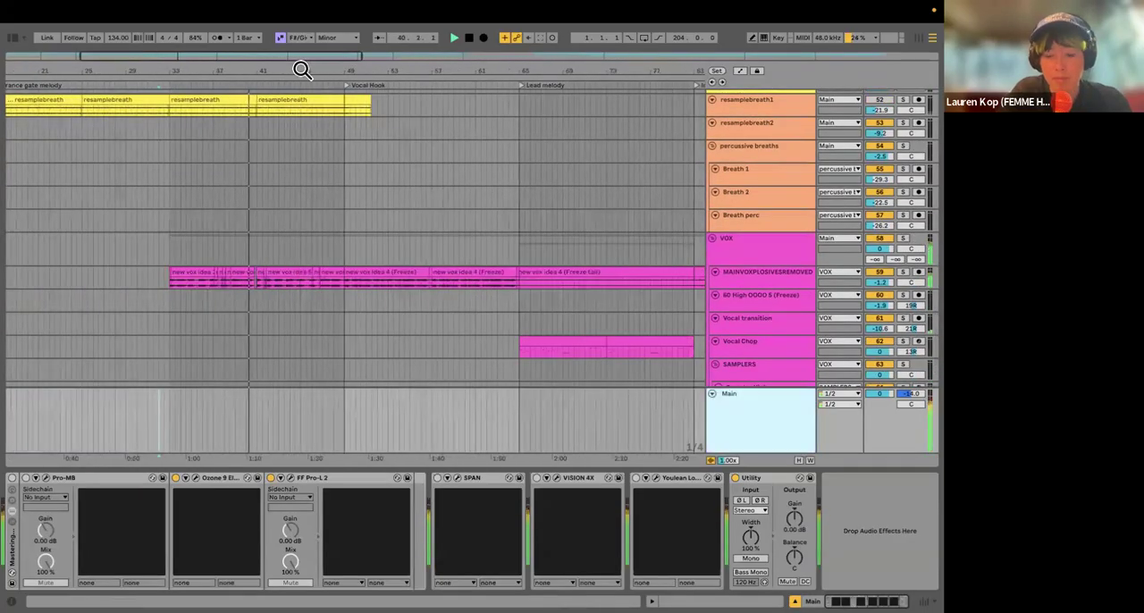
pyautogui.press('XF86AudioRaiseVolume')
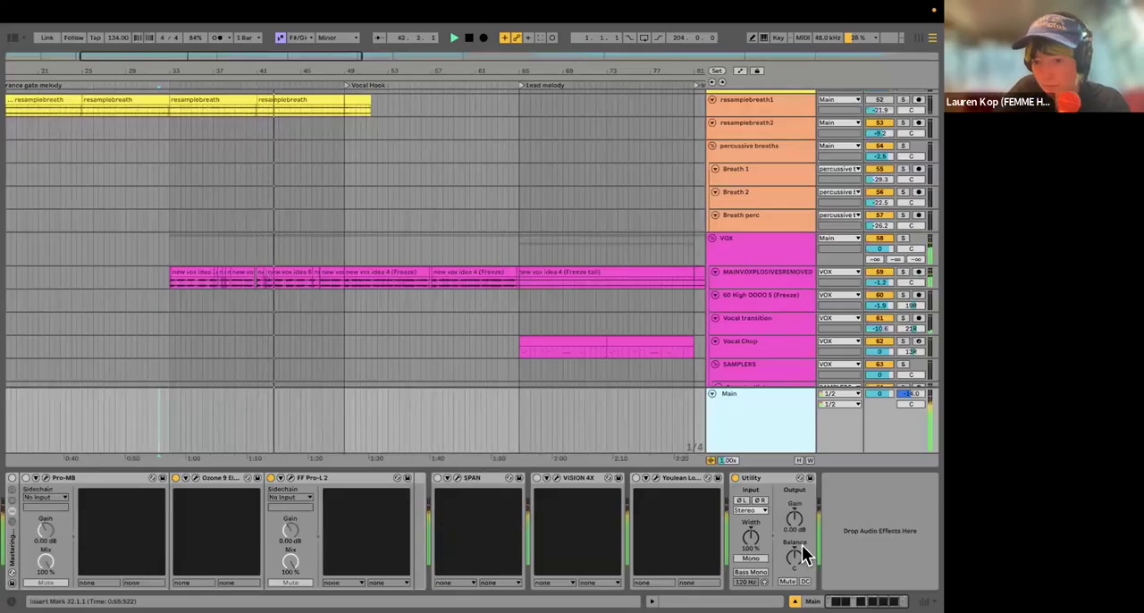
pyautogui.moveTo(794, 521); pyautogui.dragTo(794, 536)
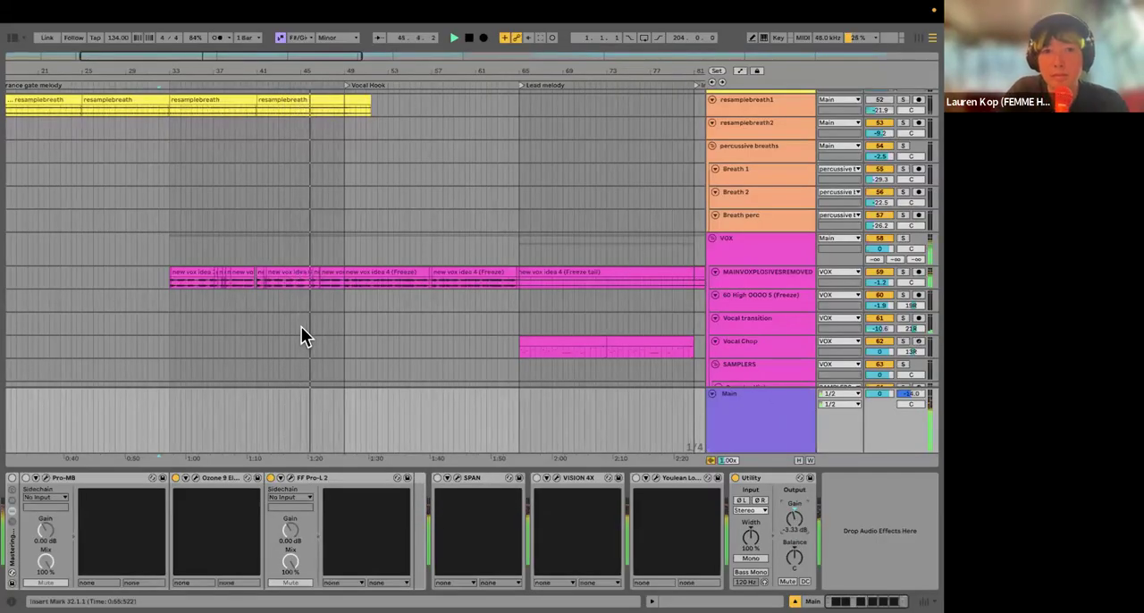
# Step: Play the MAINVOXPLOSIVESREMOVED track from the start of the Verse and from bar 102, just before the second Vocal hook
pyautogui.scroll(-2, 301, 326)
pyautogui.scroll(-2, 259, 291)
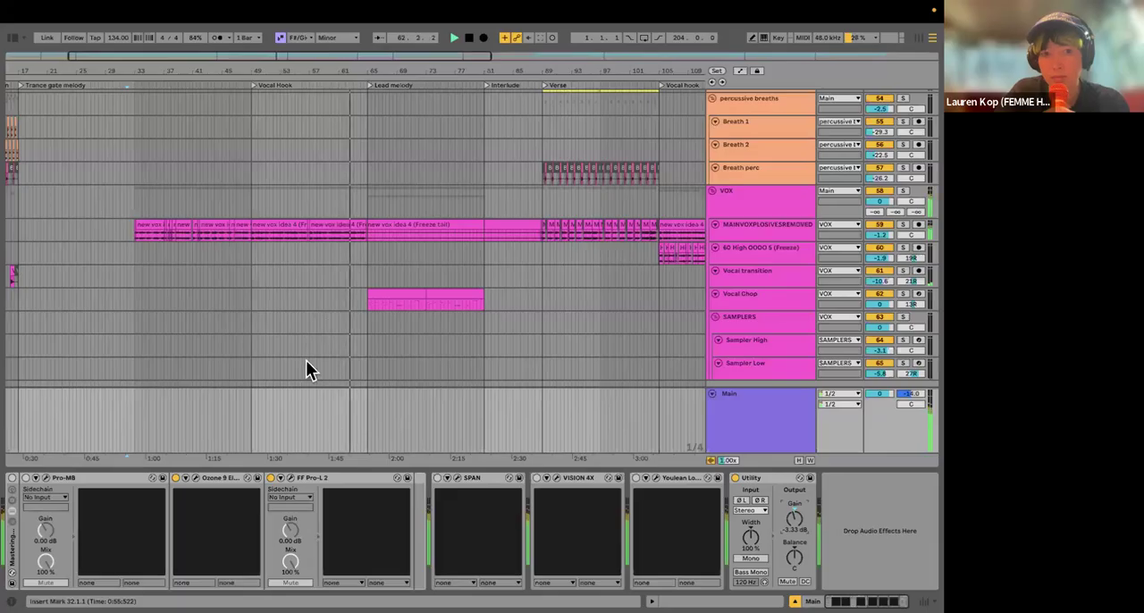
pyautogui.hscroll(5, 305, 369)
pyautogui.scroll(-1, 306, 369)
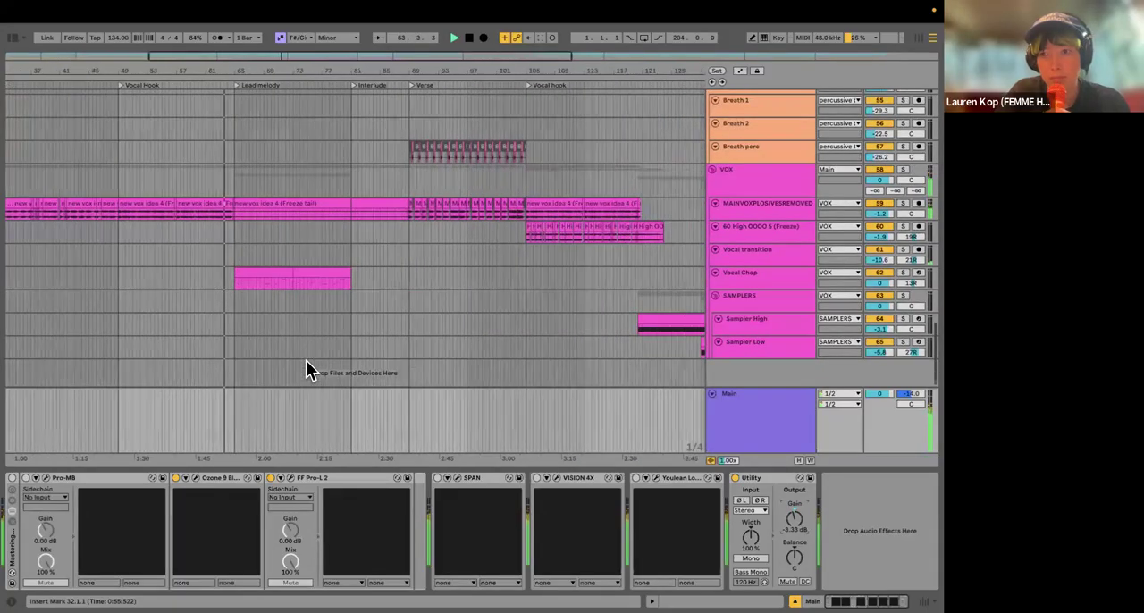
pyautogui.hscroll(1, 306, 369)
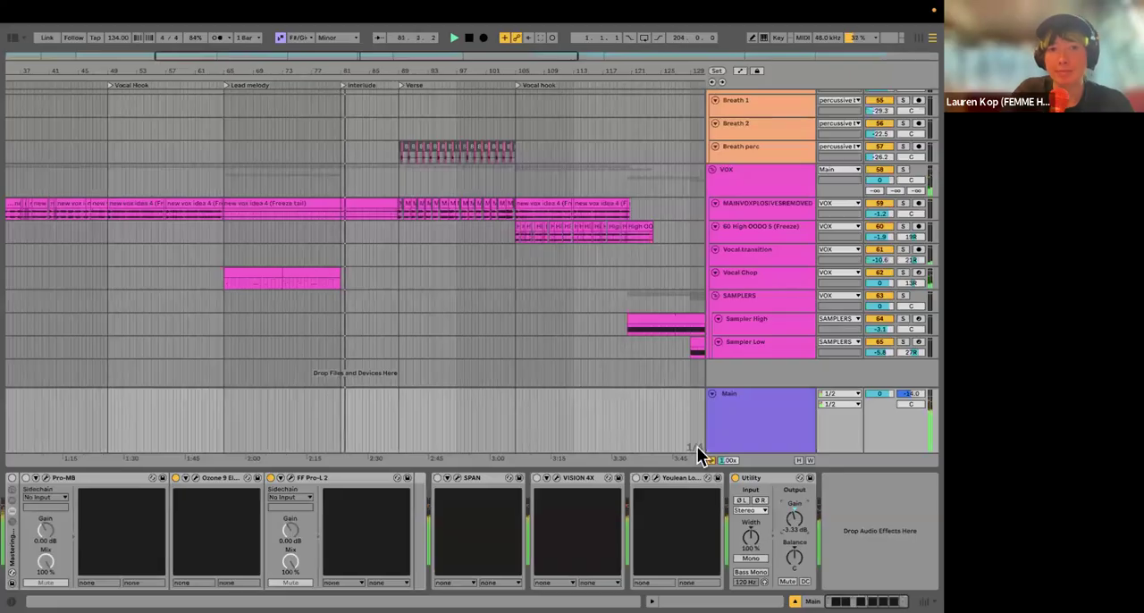
pyautogui.click(397, 213)
pyautogui.click(497, 213)
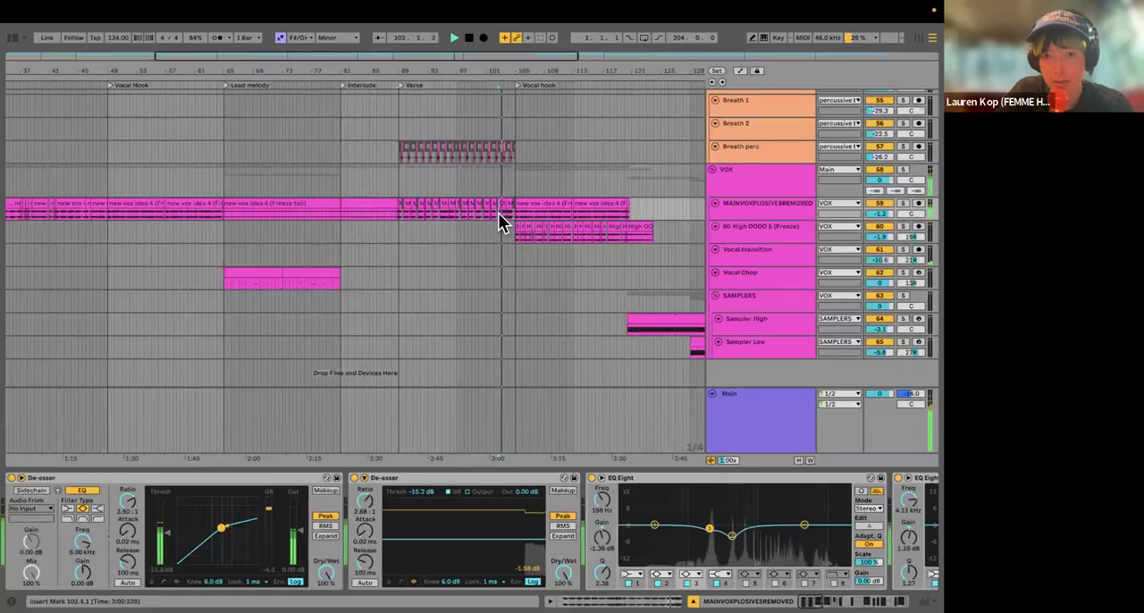
pyautogui.hscroll(5, 503, 318)
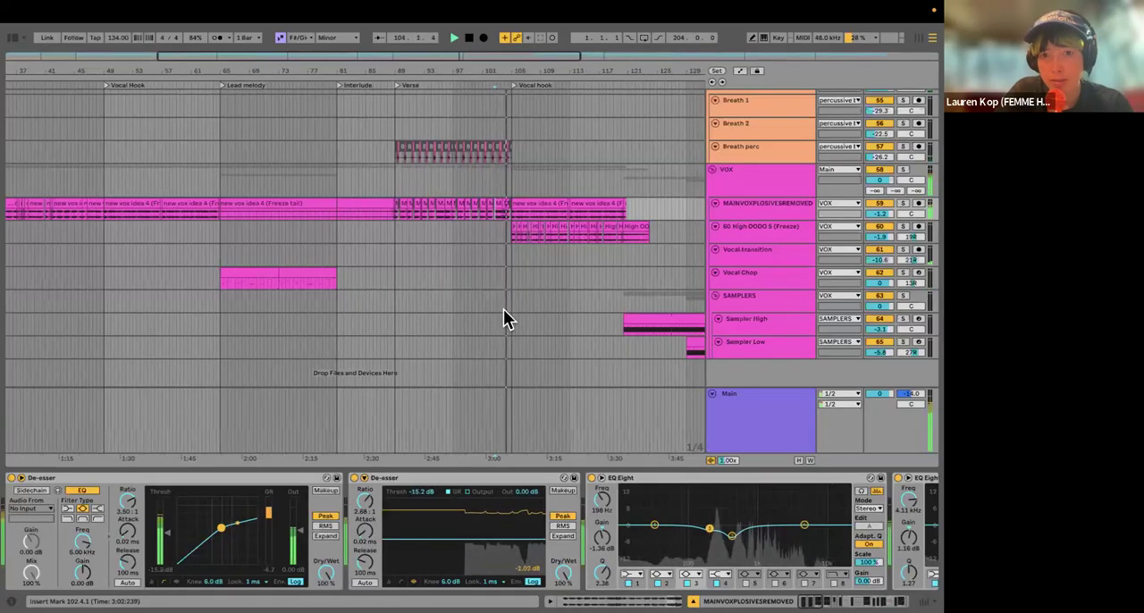
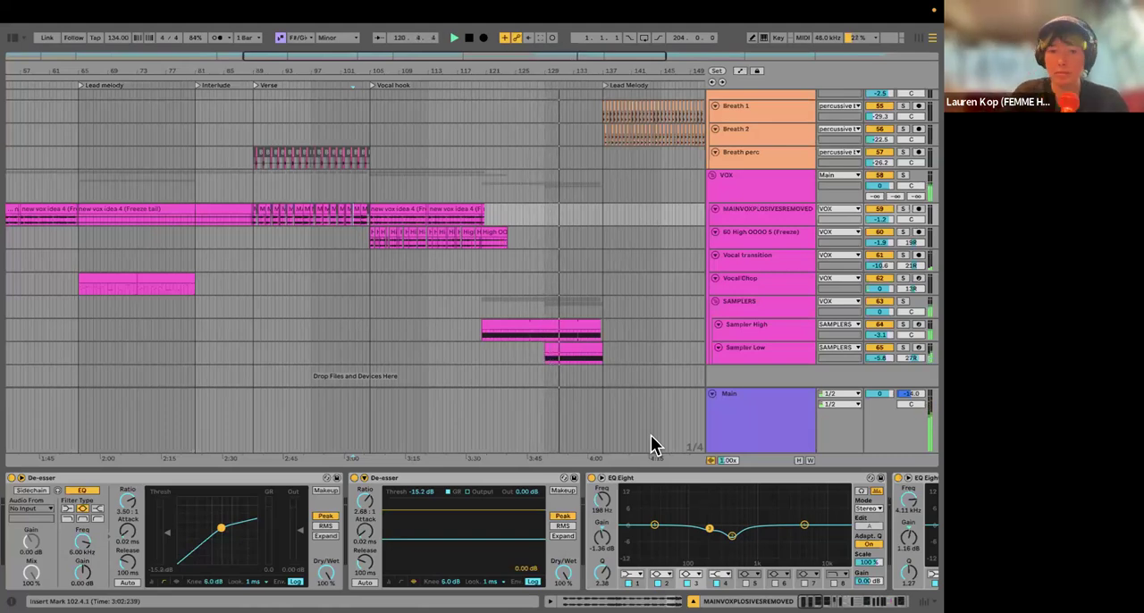
# Step: Show the device chains of the Main, Sampler Low and MAINVOXPLOSIVESREMOVED tracks in turn
pyautogui.click(796, 435)
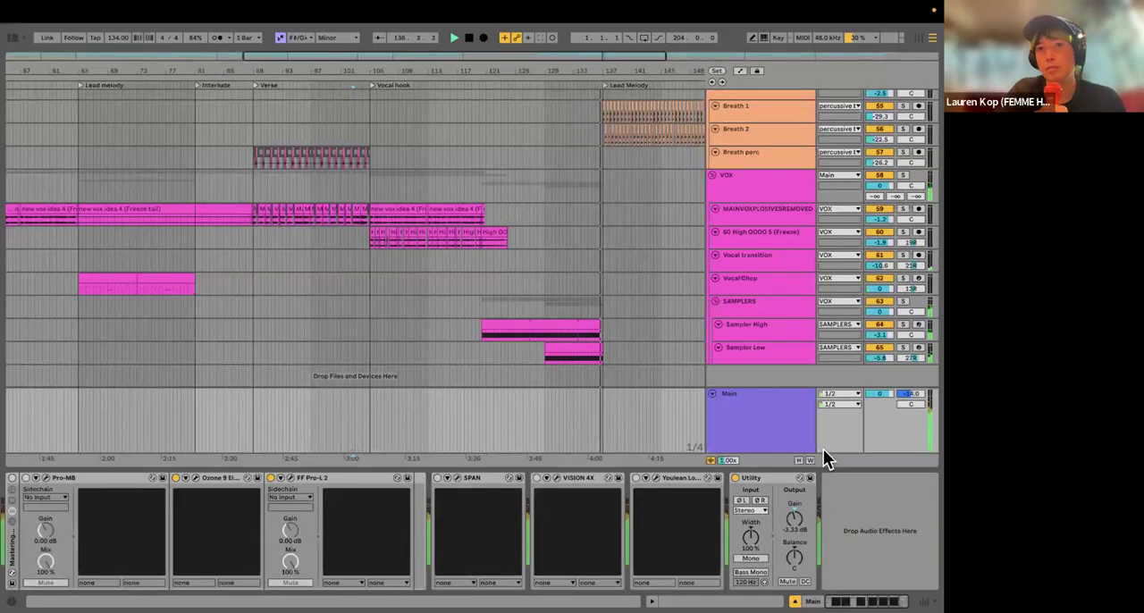
pyautogui.click(625, 354)
pyautogui.press('-')
pyautogui.press('-')
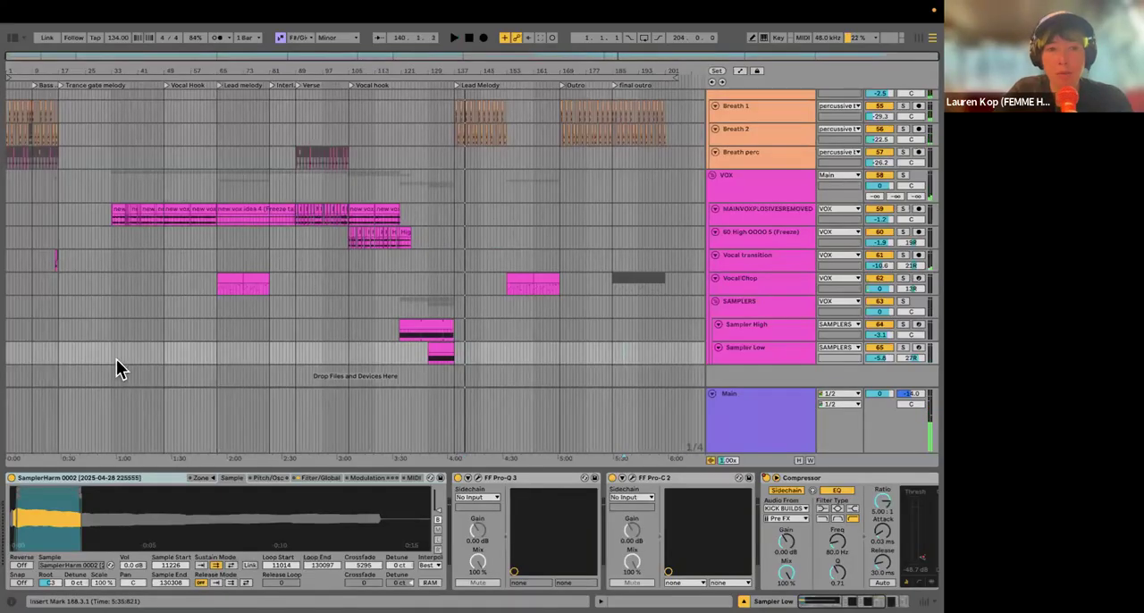
pyautogui.scroll(5, 116, 357)
pyautogui.hscroll(-3, 256, 308)
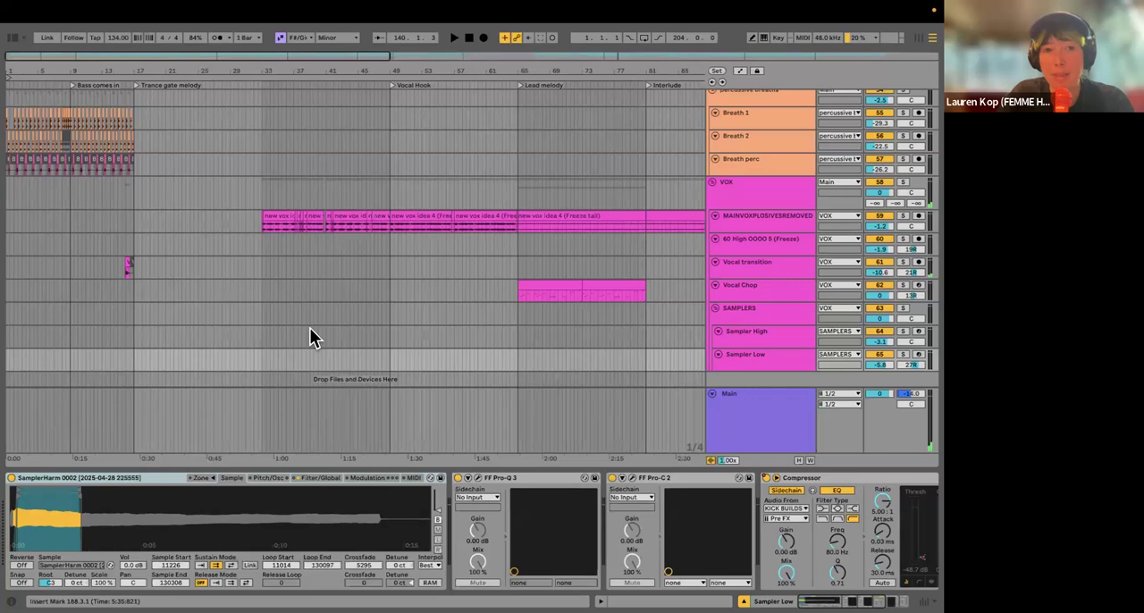
pyautogui.click(741, 219)
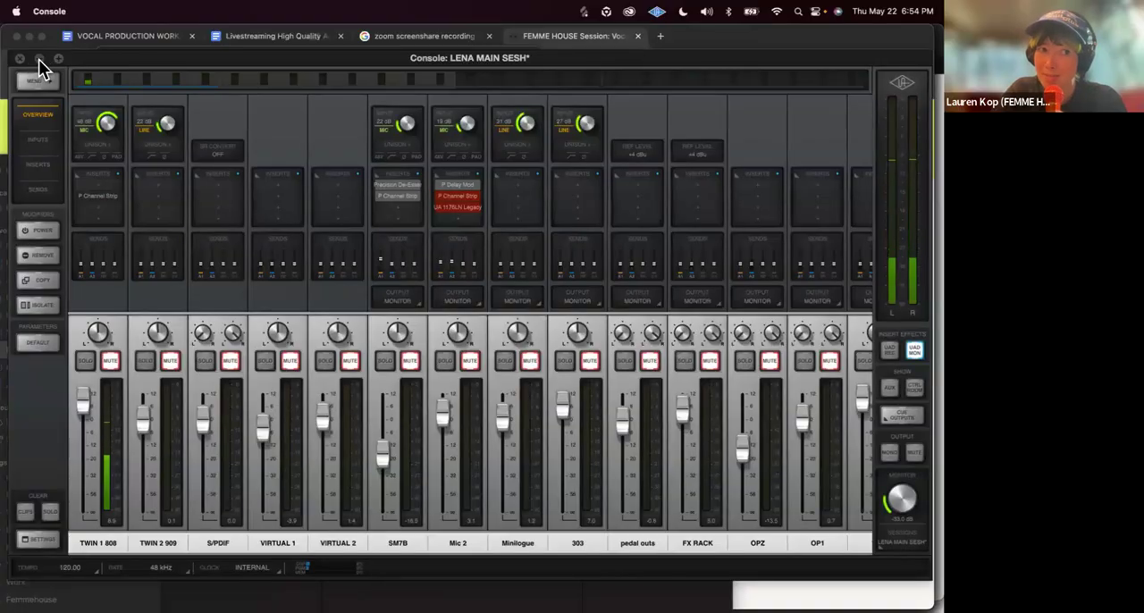
pyautogui.click(39, 59)
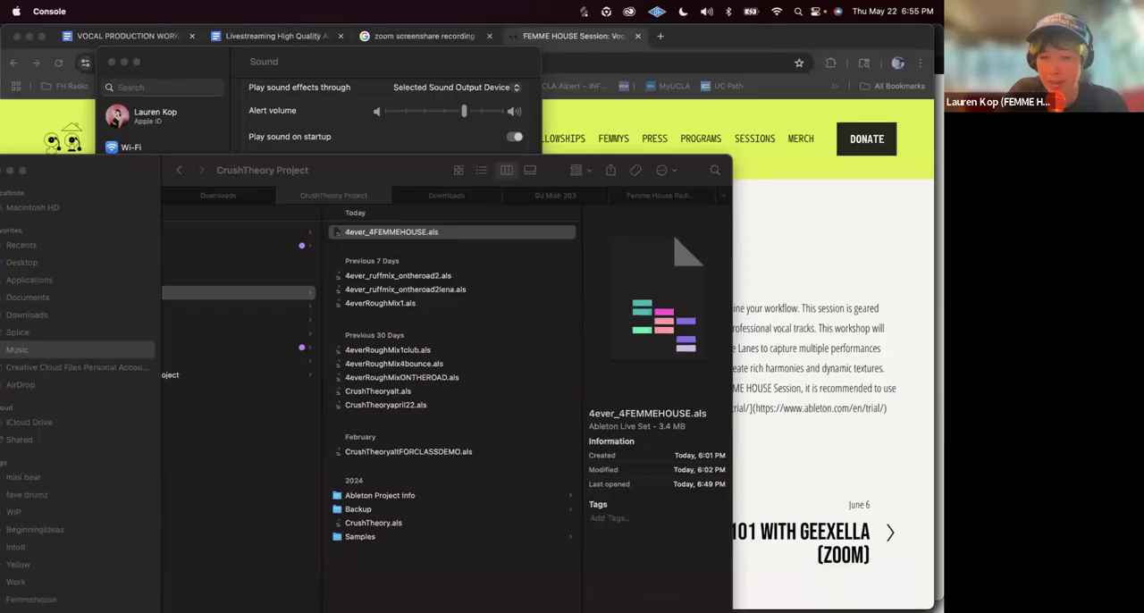
pyautogui.click(569, 597)
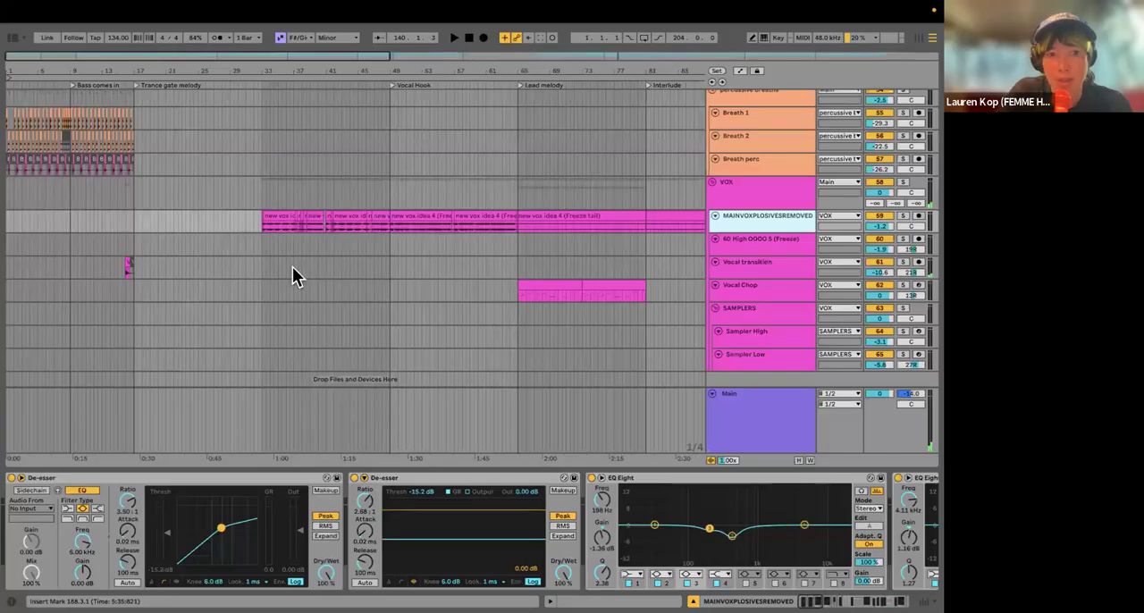
# Step: Select the Vocal Chop track in the VOX group
pyautogui.hscroll(5, 304, 253)
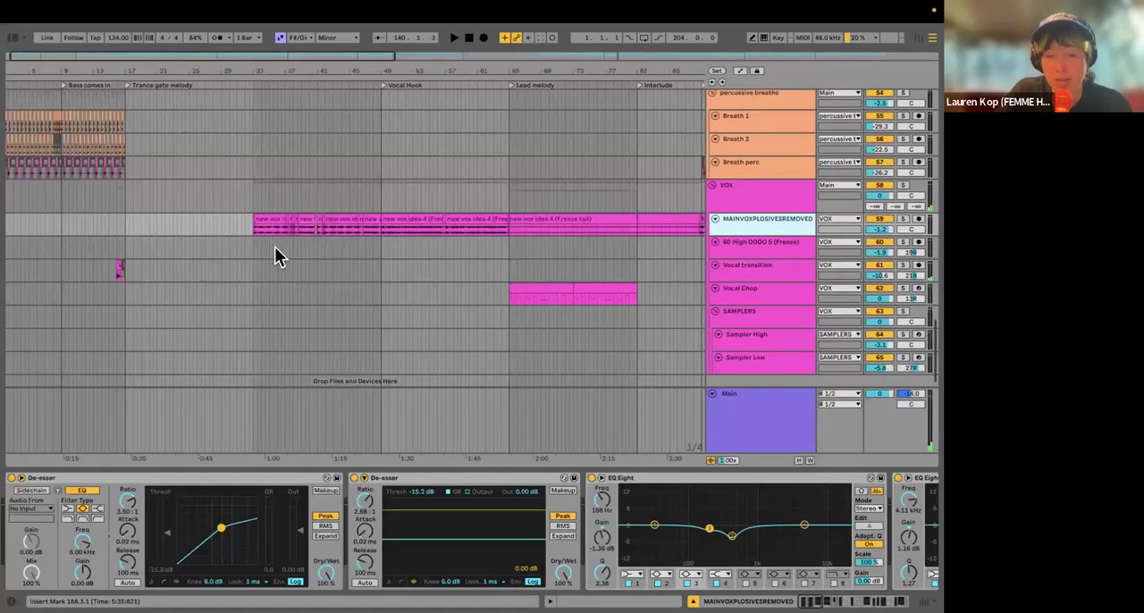
pyautogui.click(306, 280)
pyautogui.scroll(5, 305, 292)
pyautogui.scroll(-5, 307, 295)
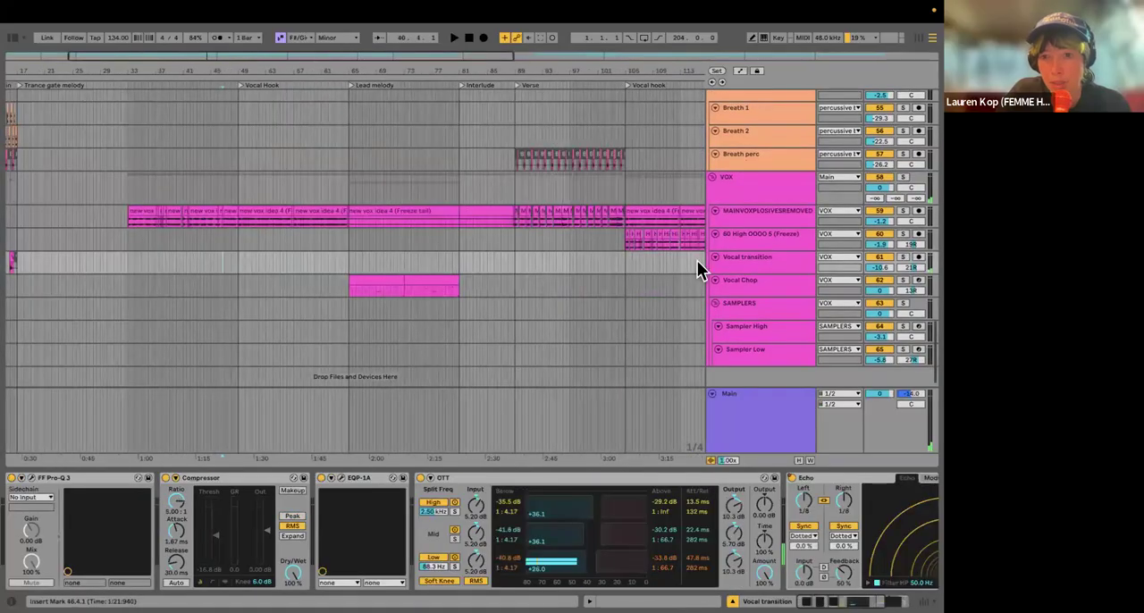
pyautogui.hscroll(5, 724, 277)
pyautogui.scroll(-1, 724, 277)
pyautogui.click(753, 284)
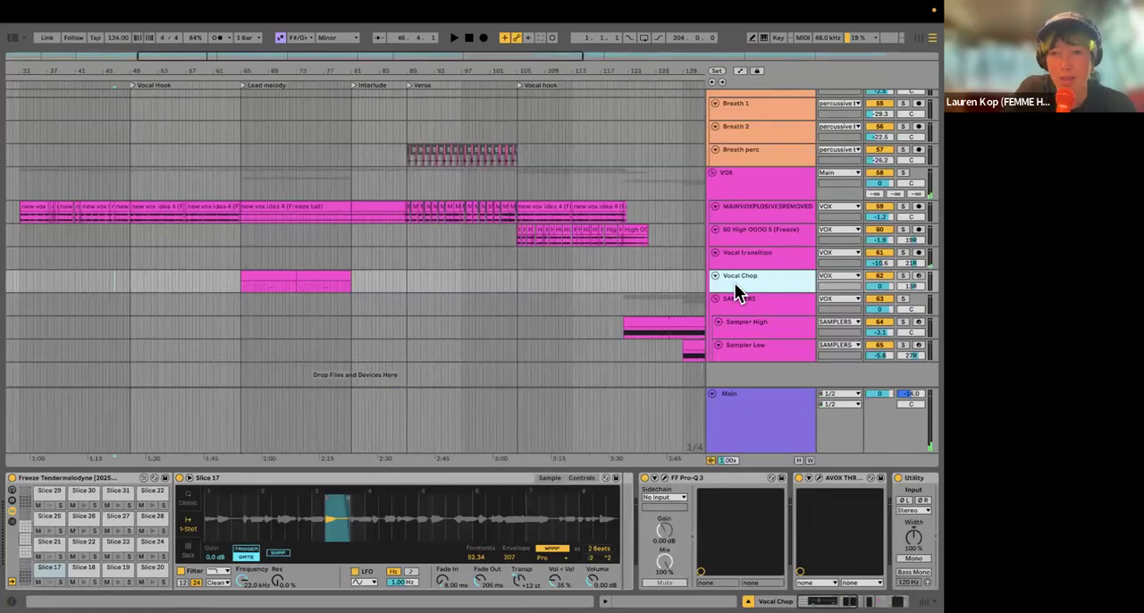
pyautogui.hotkey('ctrl', 't')
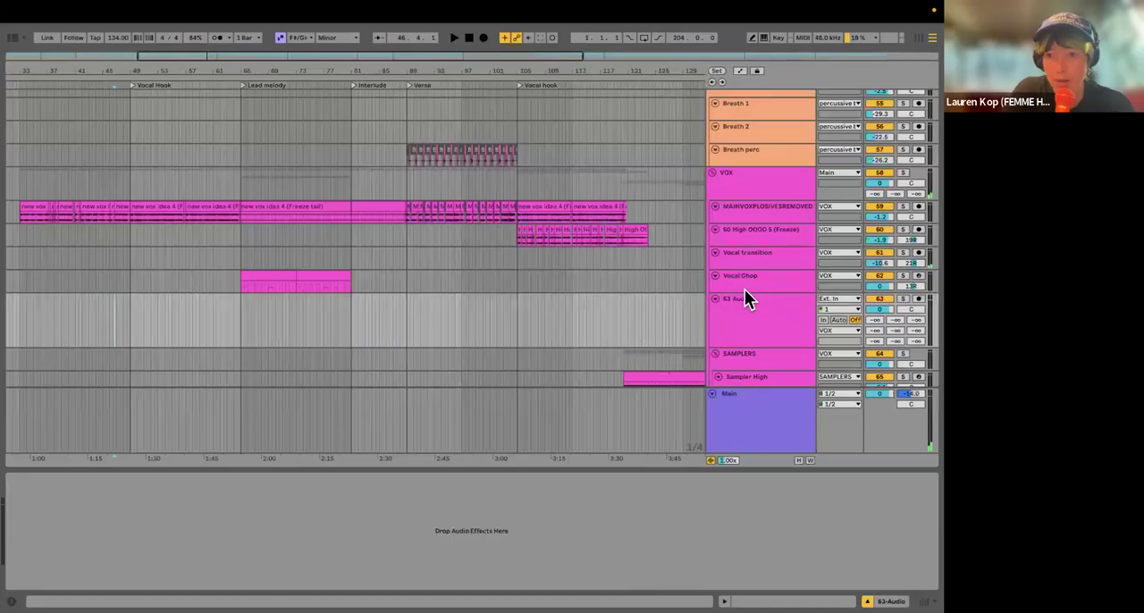
pyautogui.hotkey('ctrl', 'z')
pyautogui.click(739, 281)
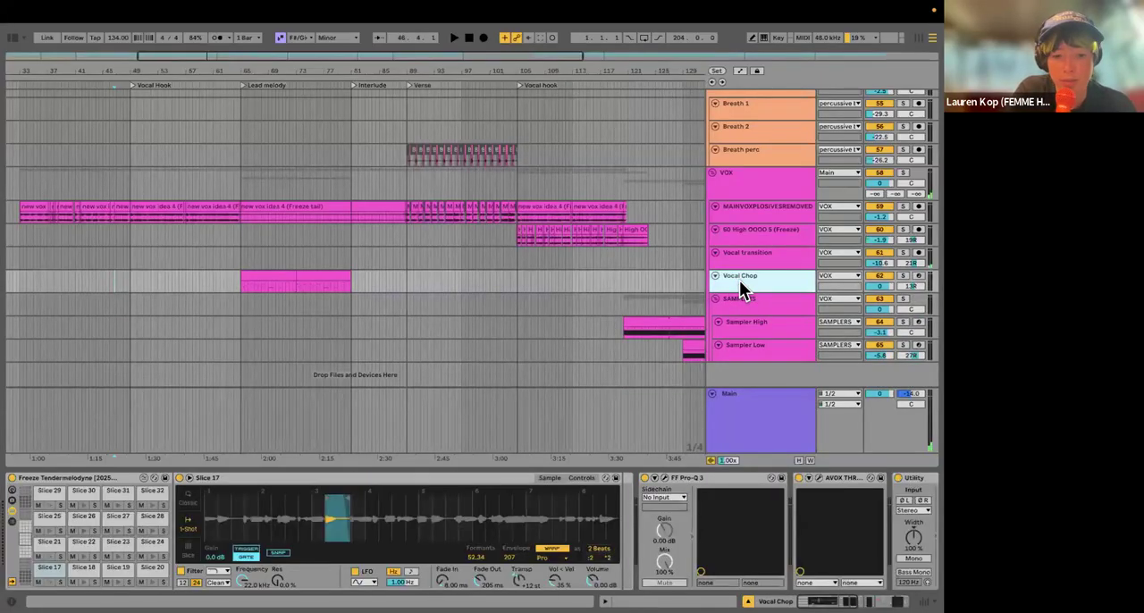
pyautogui.hotkey('shift', 'alt', 't')
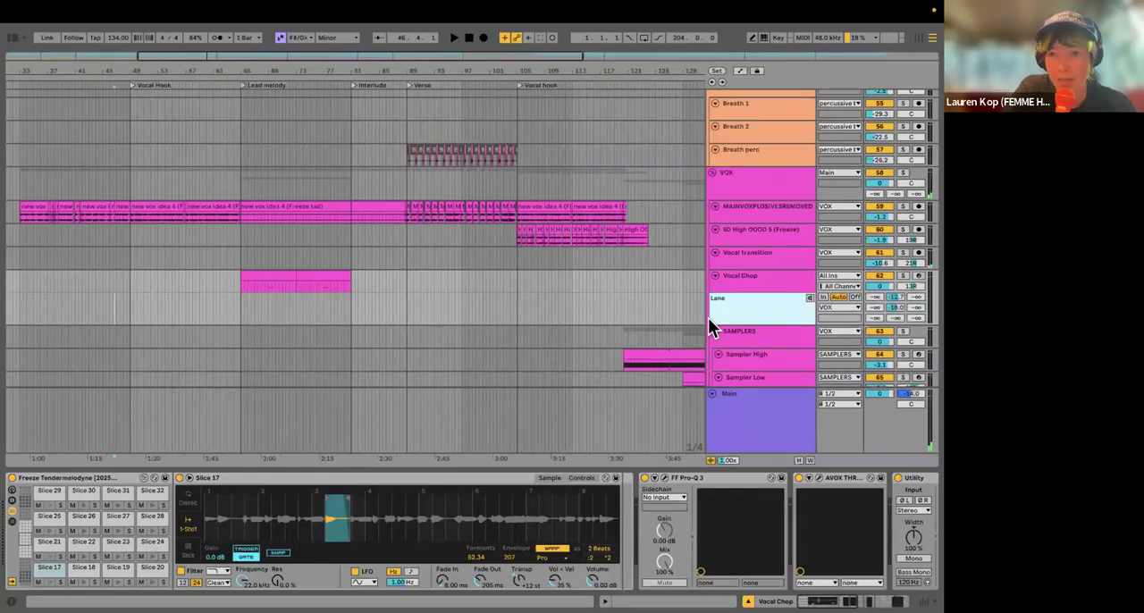
pyautogui.hotkey('ctrl', 'z')
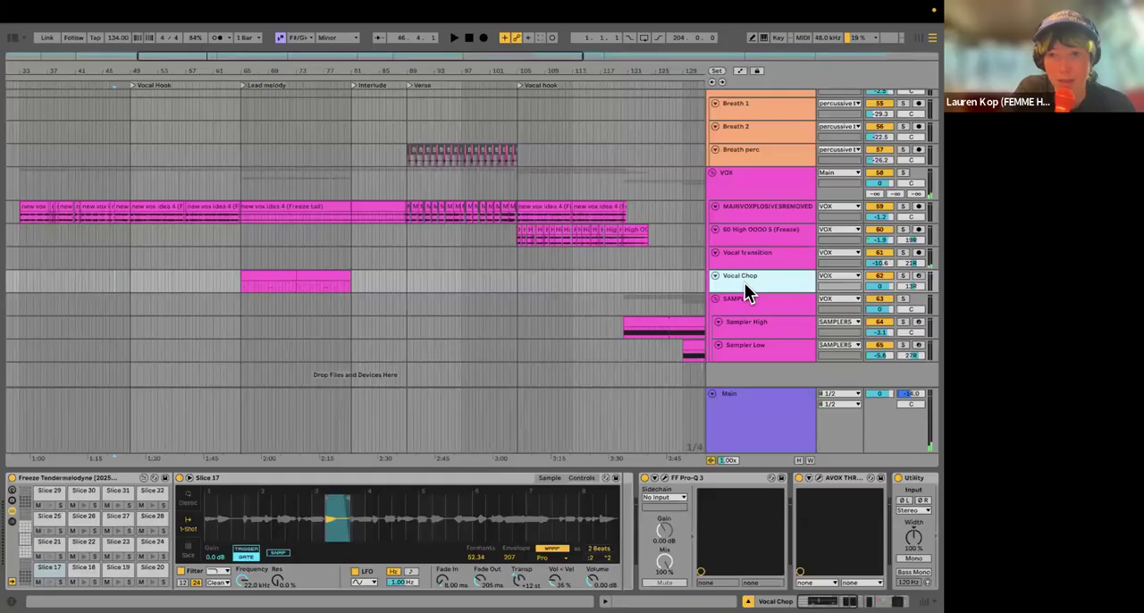
# Step: Insert a MIDI track below Vocal Chop and load Simpler onto it from the Instruments library
pyautogui.hotkey('ctrl', 'shift', 't')
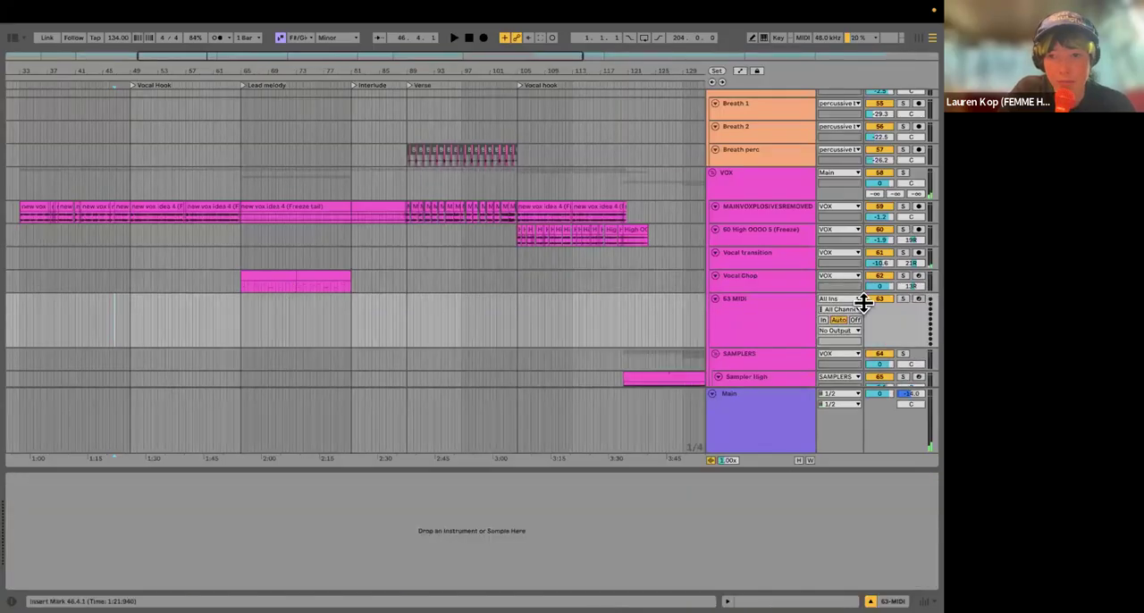
pyautogui.scroll(5, 237, 309)
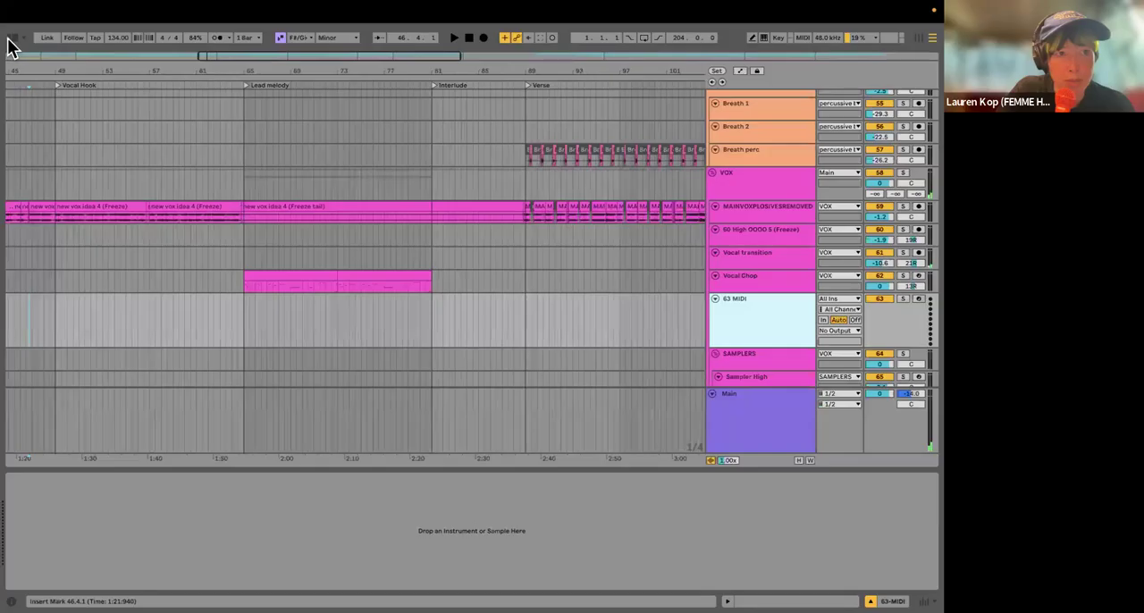
pyautogui.click(10, 40)
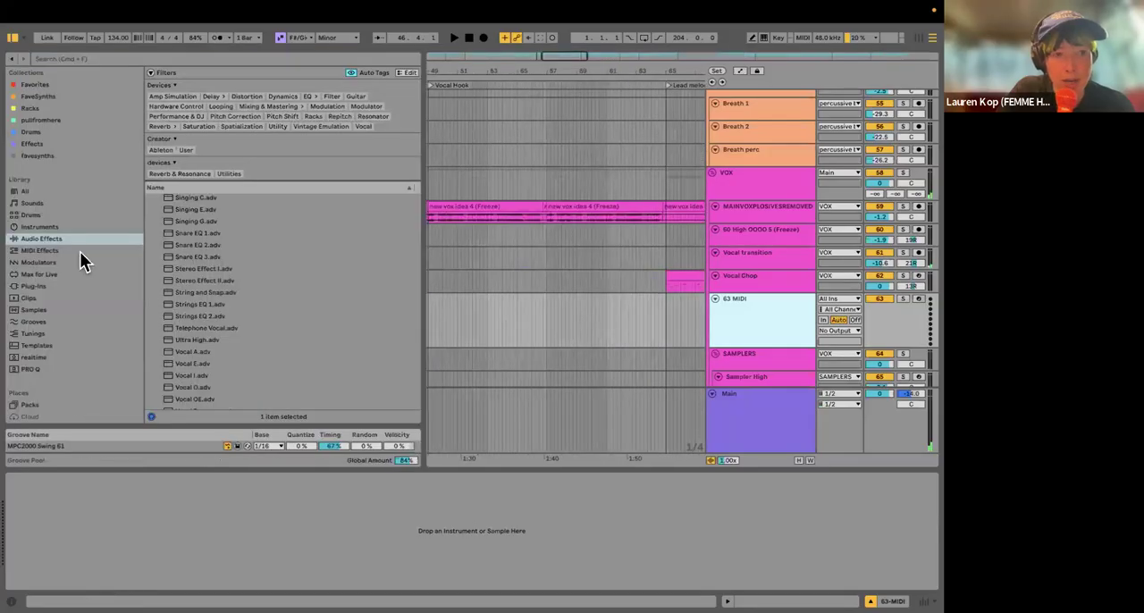
pyautogui.click(48, 226)
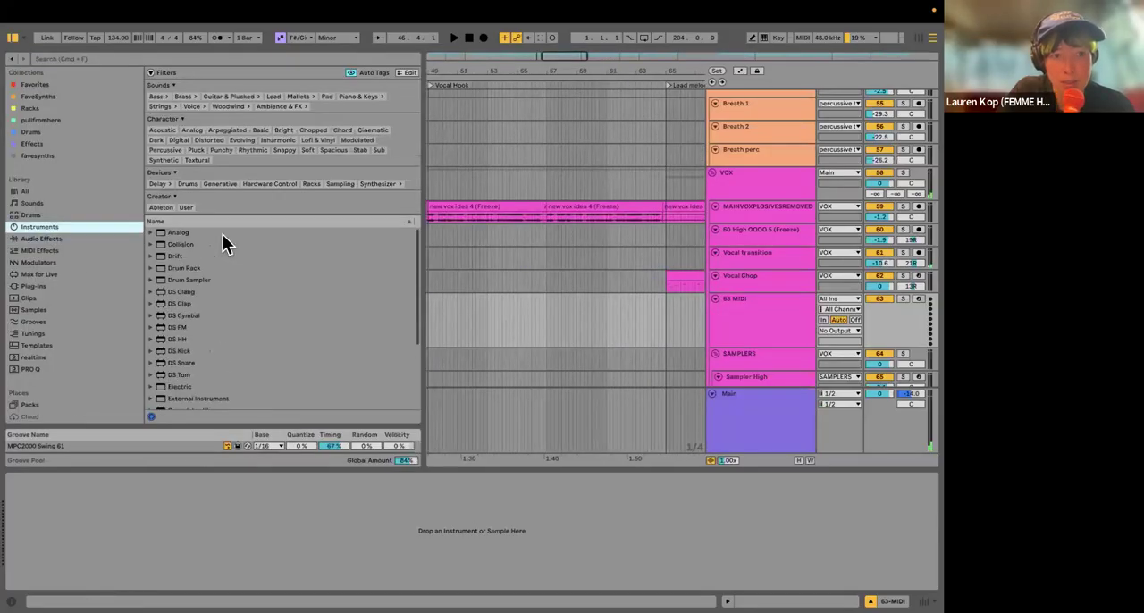
pyautogui.scroll(-5, 221, 345)
pyautogui.moveTo(184, 381); pyautogui.dragTo(751, 314)
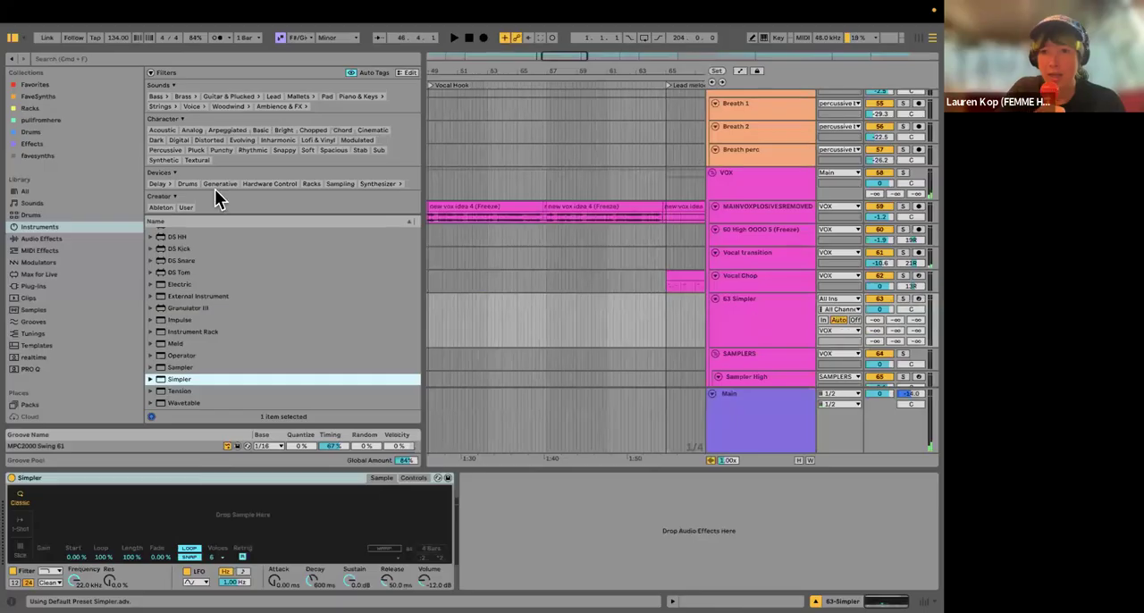
pyautogui.click(12, 39)
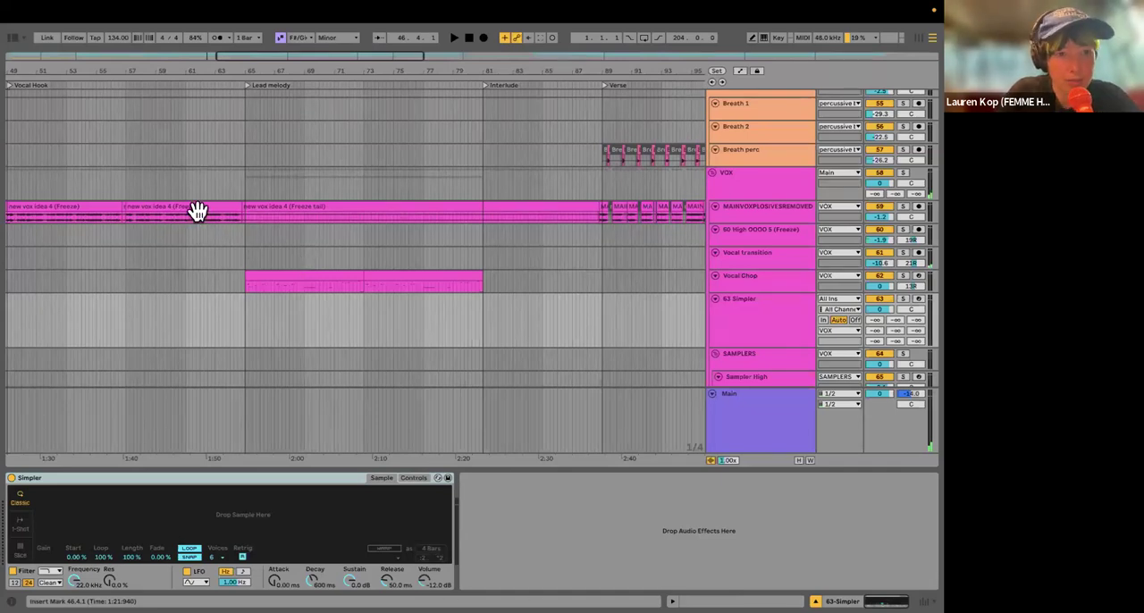
# Step: Load the "new vox idea 4 (Freeze)" clip just before the Lead melody into Simpler and switch it to Slice mode
pyautogui.moveTo(198, 211); pyautogui.dragTo(235, 527)
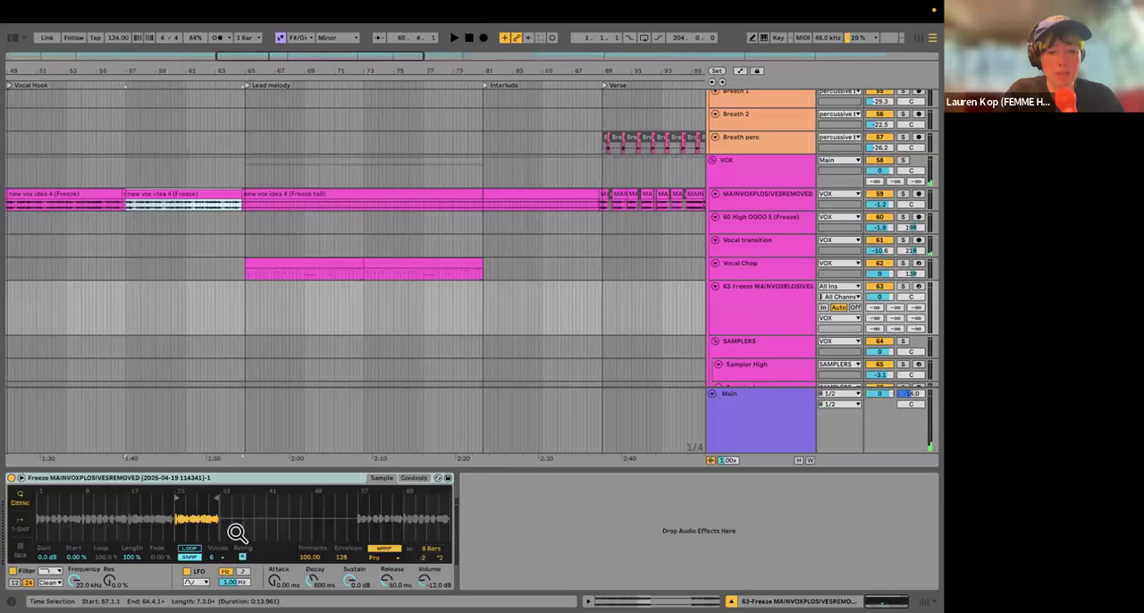
pyautogui.click(19, 556)
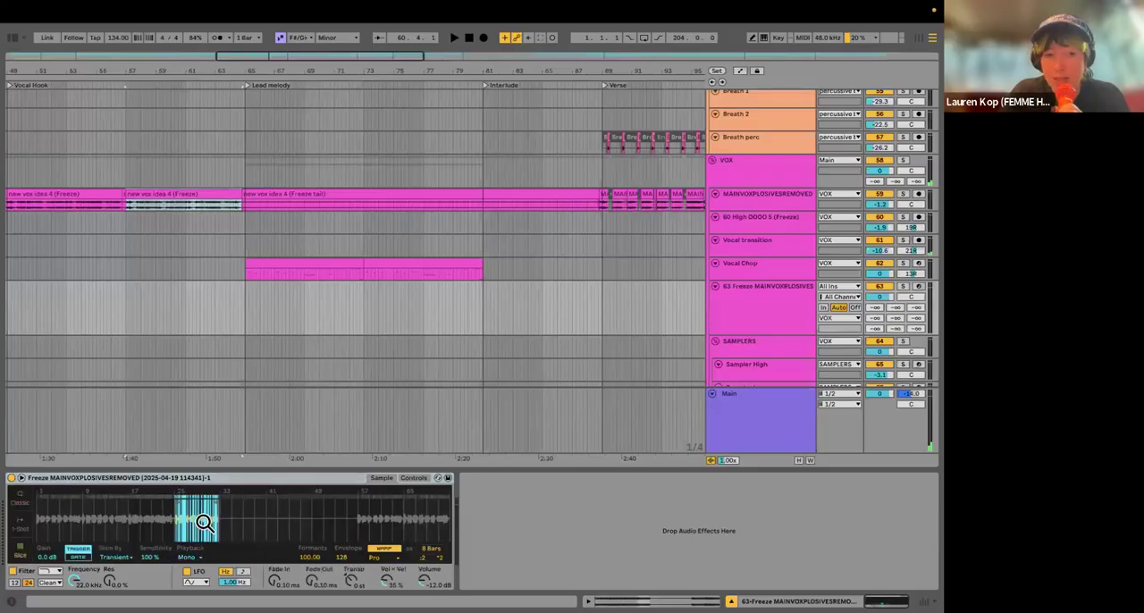
pyautogui.moveTo(180, 529); pyautogui.dragTo(134, 519)
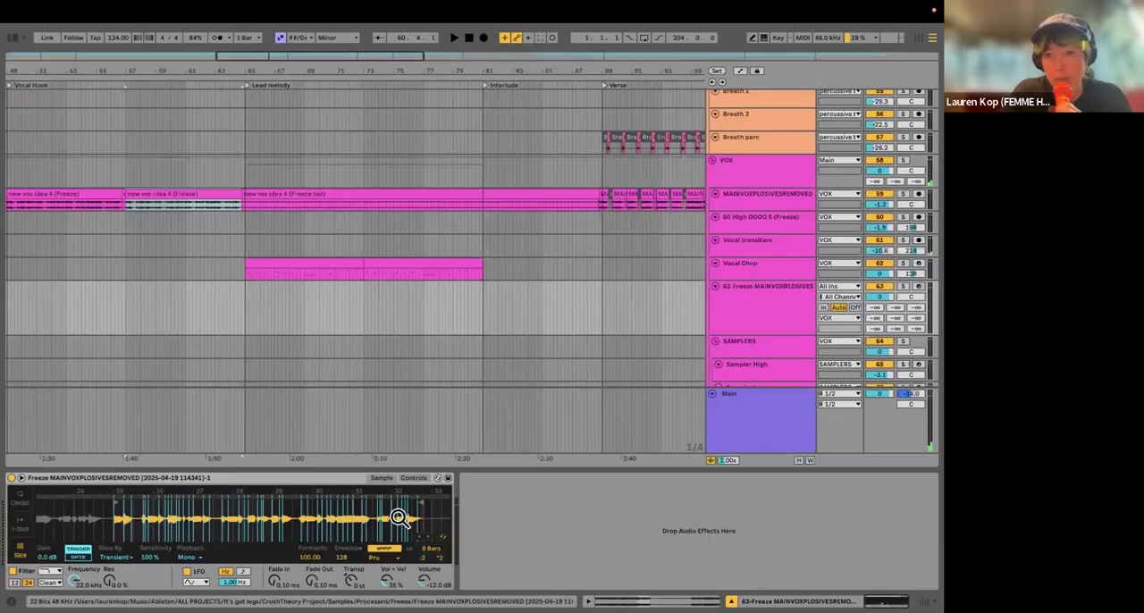
pyautogui.moveTo(145, 519); pyautogui.dragTo(231, 507)
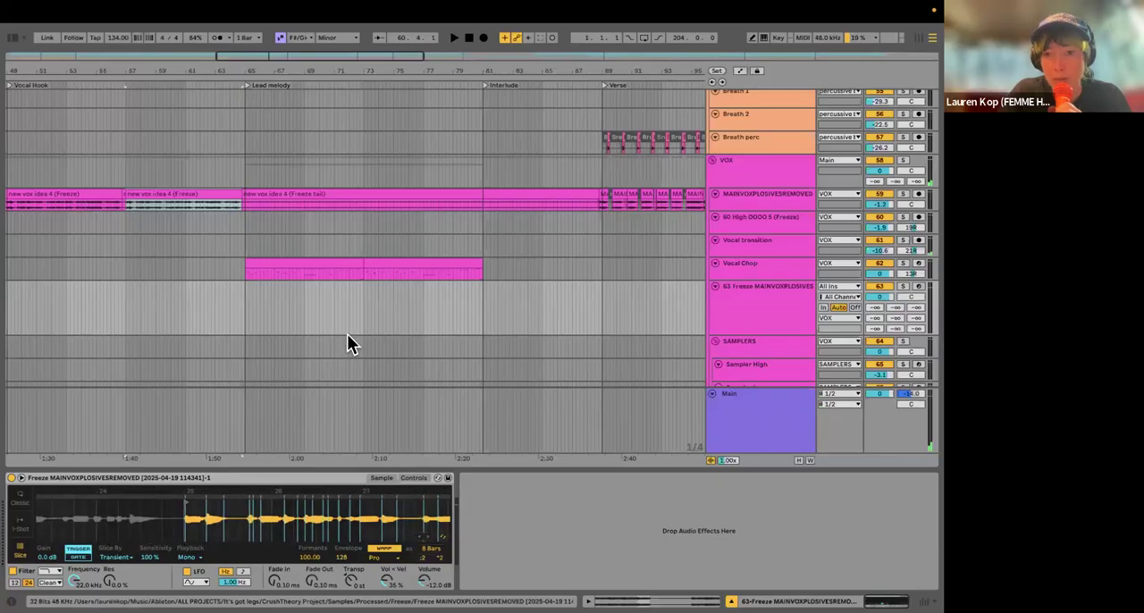
# Step: Set the arrangement's fixed grid to 1 Bar
pyautogui.scroll(5, 248, 321)
pyautogui.rightClick(249, 304)
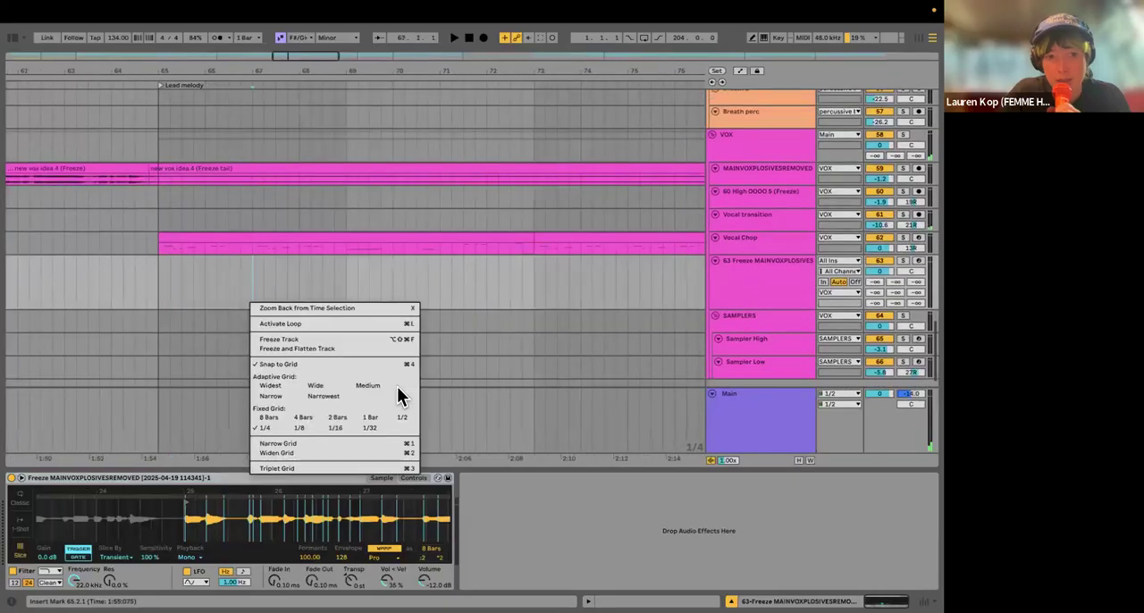
pyautogui.click(246, 275)
pyautogui.scroll(-4, 227, 303)
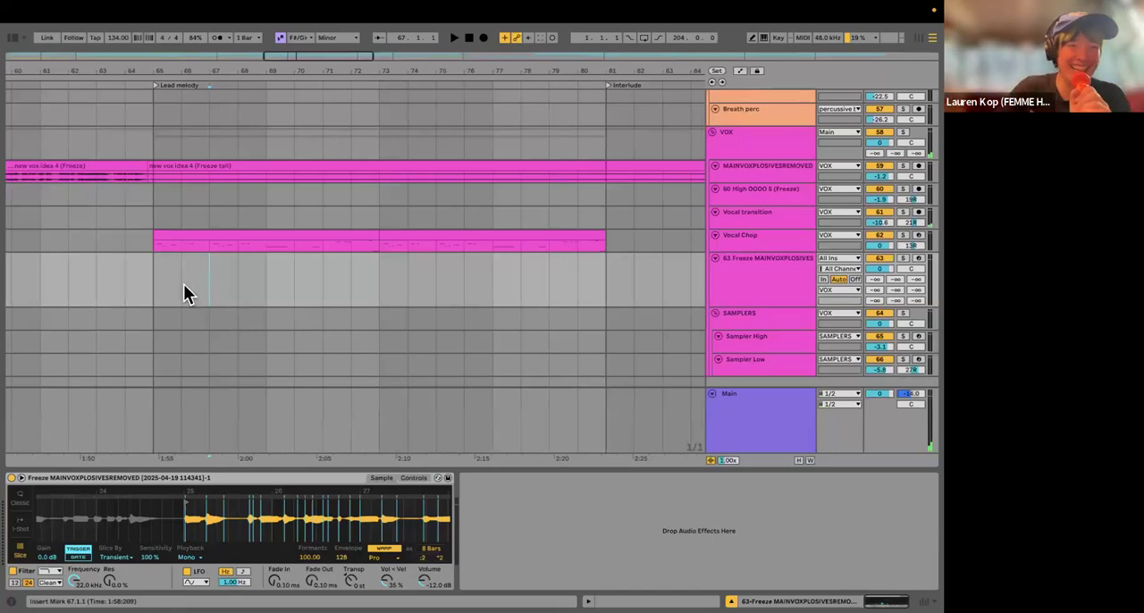
# Step: Insert an empty five-bar MIDI clip on the new Simpler track from the start of the Lead melody at bar 65
pyautogui.click(183, 290)
pyautogui.moveTo(282, 290); pyautogui.dragTo(158, 287)
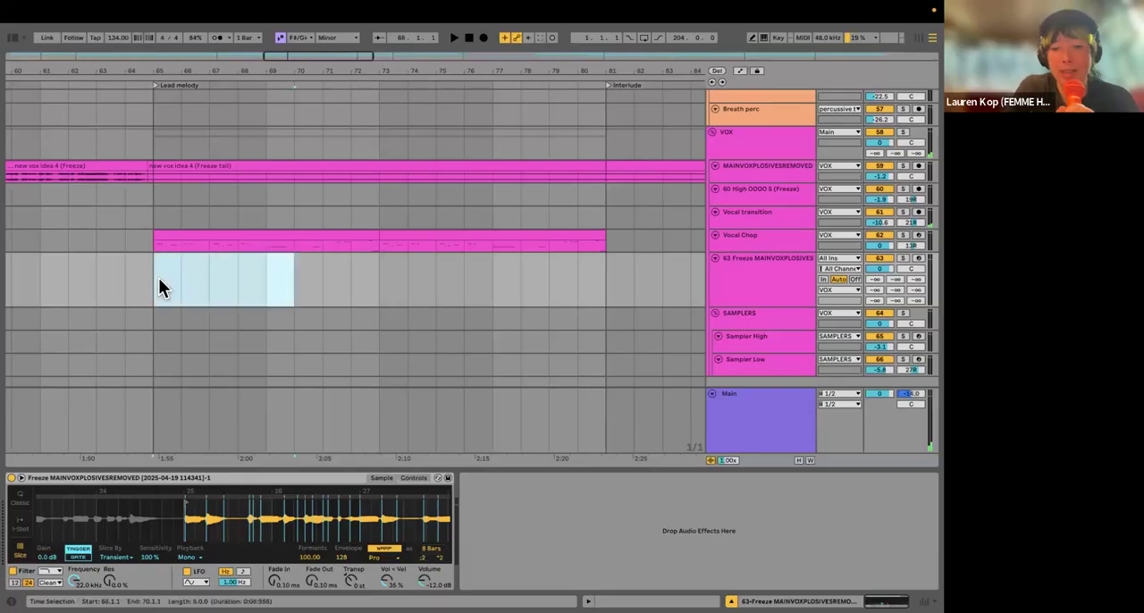
pyautogui.press('super+alt+m')
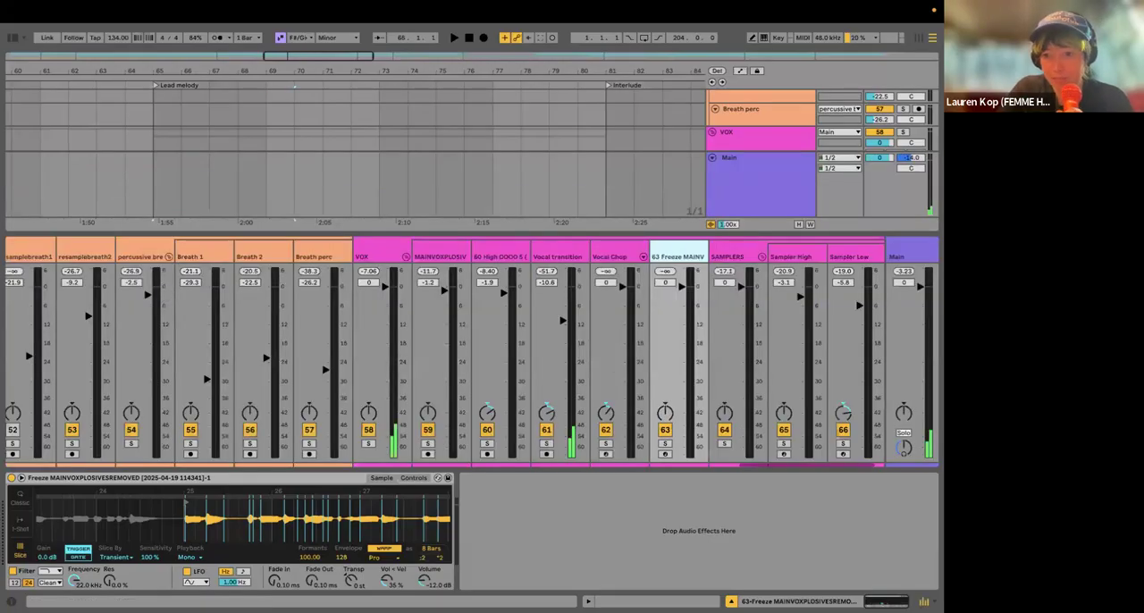
pyautogui.press('super+alt+m')
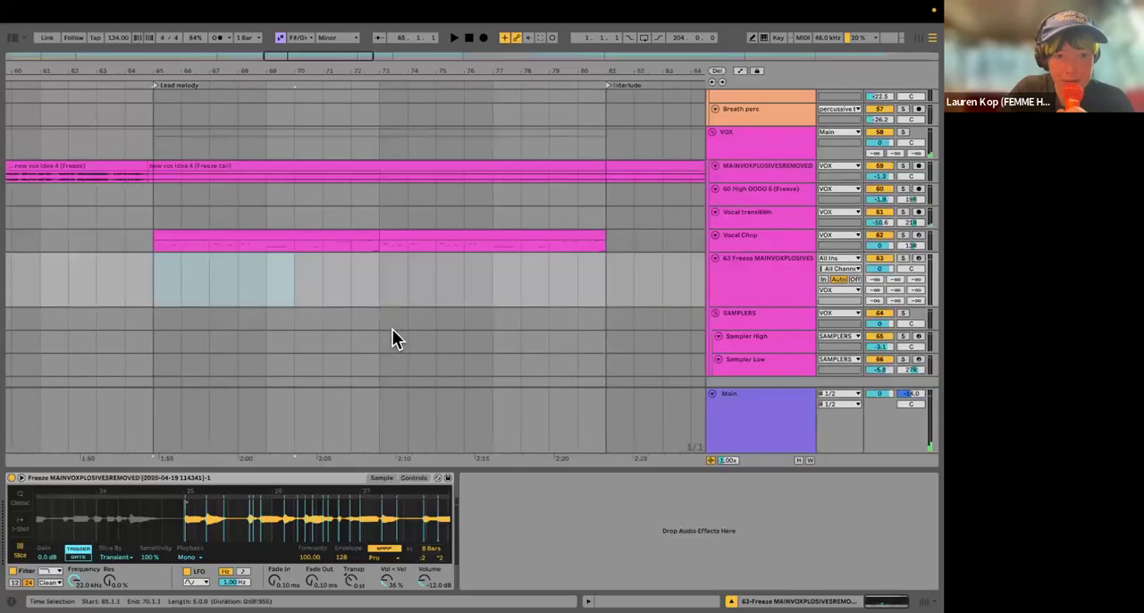
pyautogui.moveTo(283, 270); pyautogui.dragTo(152, 275)
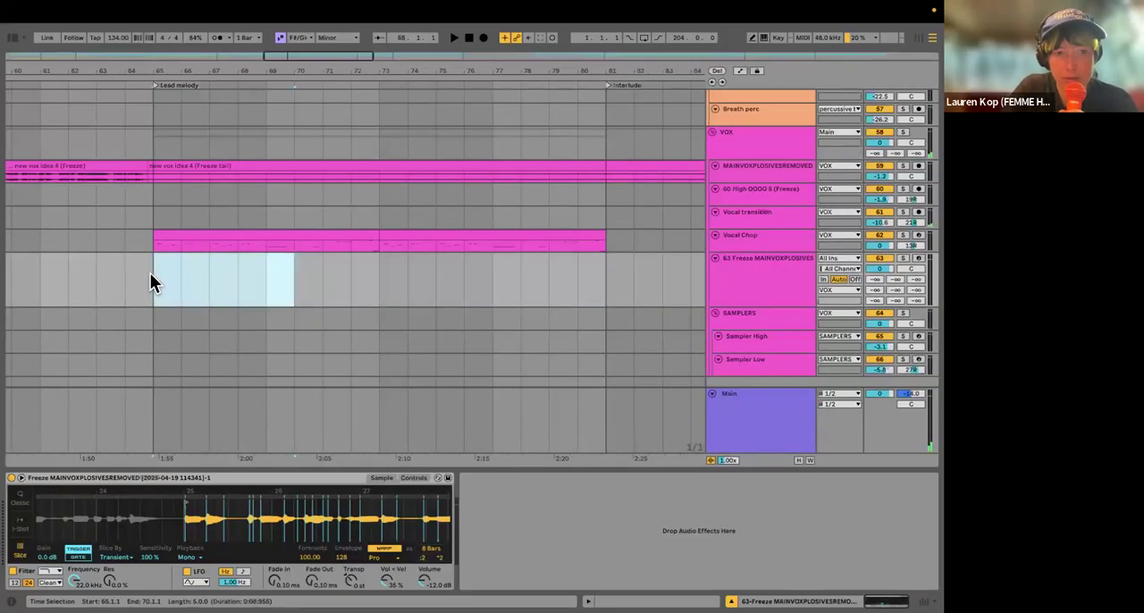
pyautogui.click(126, 11)
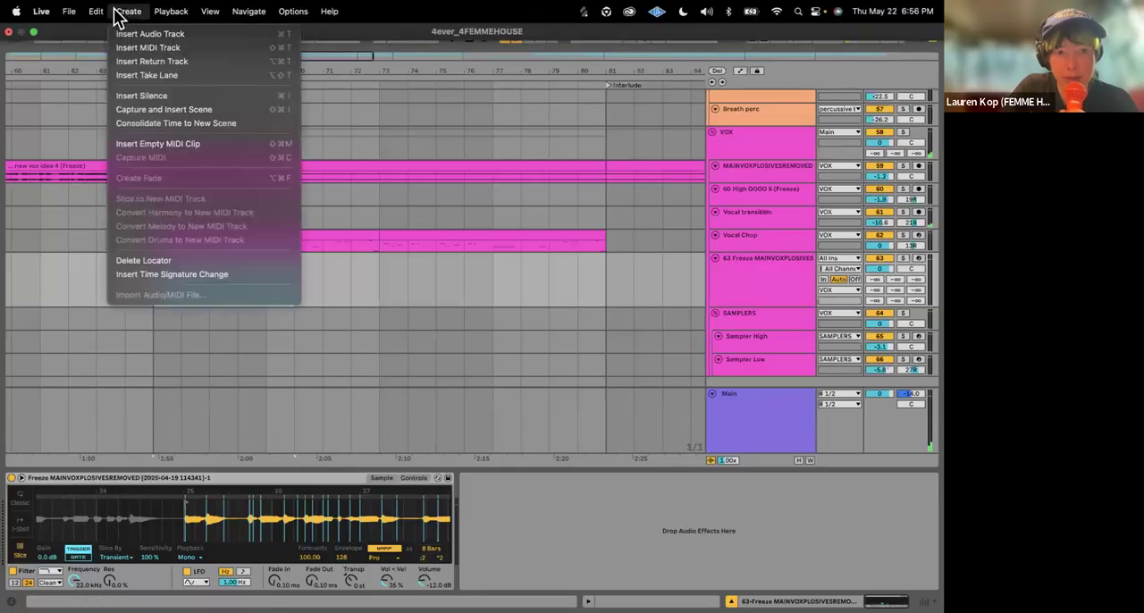
pyautogui.click(142, 146)
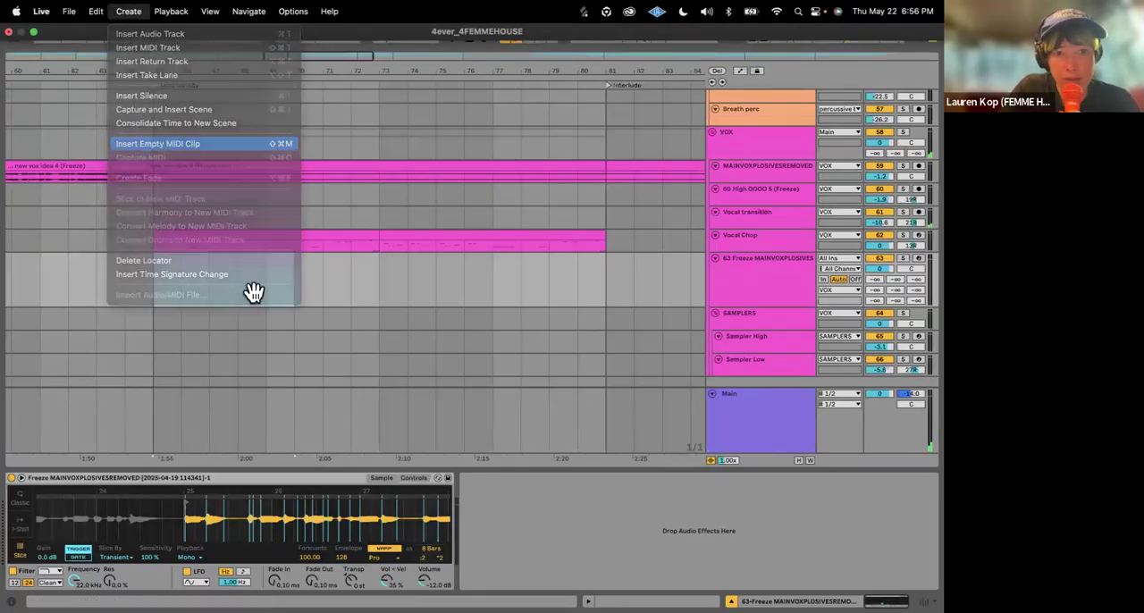
# Step: Open the new MIDI clip and audition piano-roll keys around F3 and D#3 for vocal slices
pyautogui.click(245, 353)
pyautogui.click(245, 459)
pyautogui.click(241, 520)
pyautogui.click(239, 493)
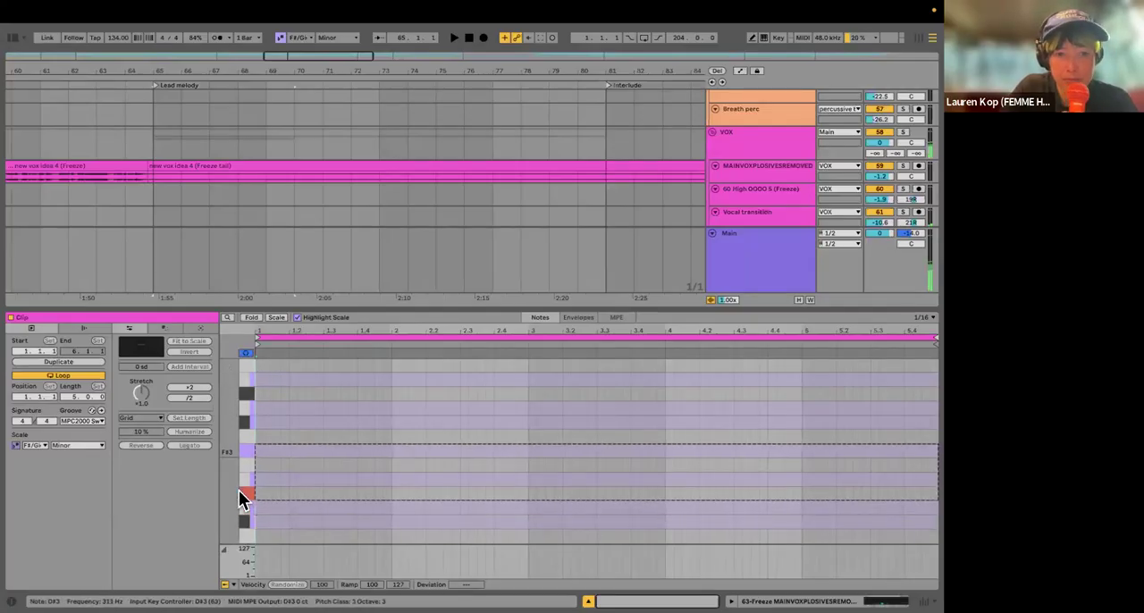
pyautogui.moveTo(241, 512); pyautogui.dragTo(245, 423)
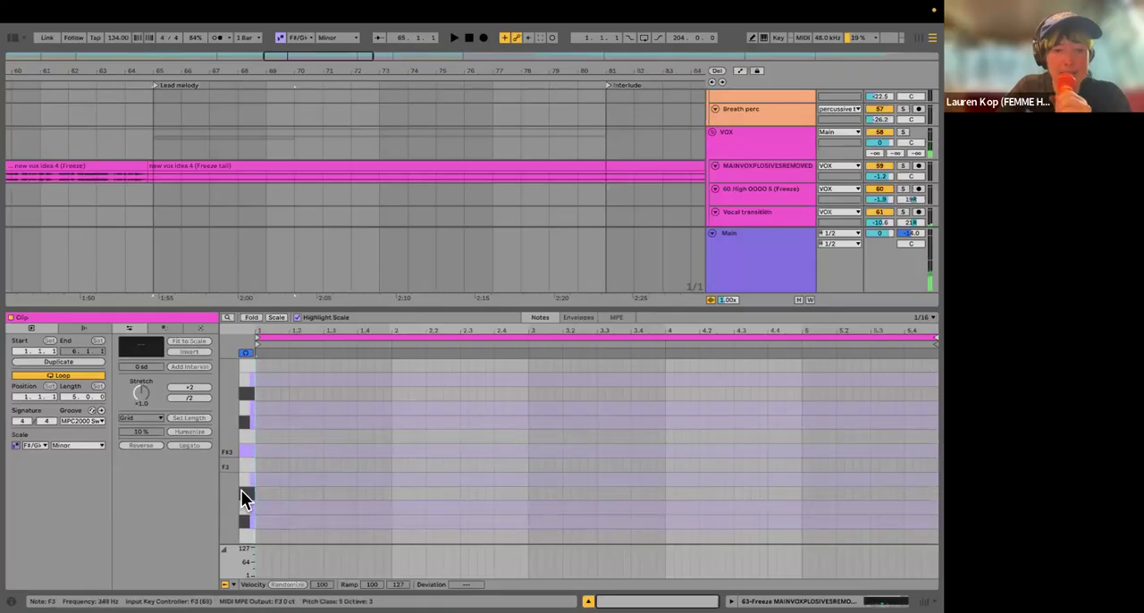
# Step: Add a 1/16 B2 note at the very start of the MIDI clip
pyautogui.scroll(-3, 241, 443)
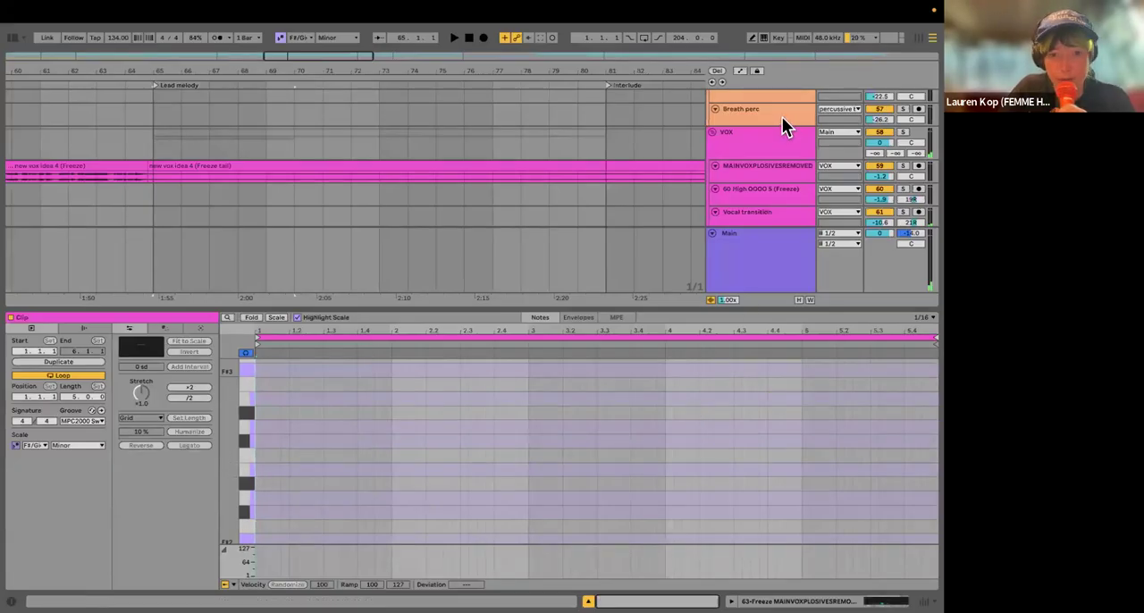
pyautogui.doubleClick(259, 470)
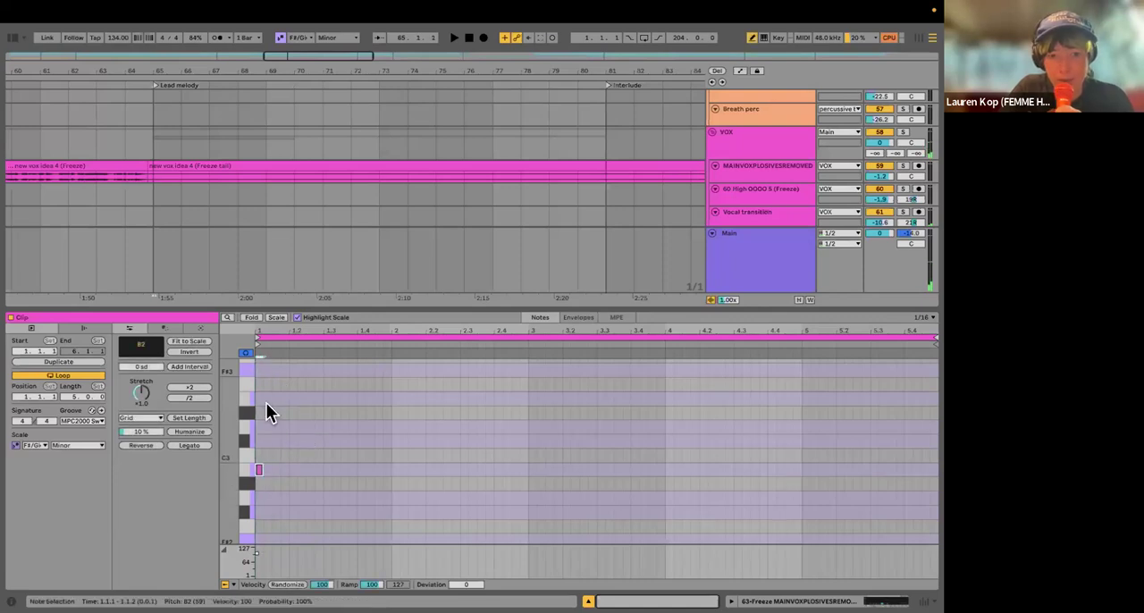
# Step: Scatter fourteen 1/16 notes at varied pitches across the five bars of the new MIDI clip
pyautogui.click(284, 497)
pyautogui.click(353, 427)
pyautogui.click(327, 483)
pyautogui.click(412, 484)
pyautogui.click(438, 441)
pyautogui.click(481, 442)
pyautogui.click(506, 456)
pyautogui.click(507, 484)
pyautogui.click(591, 483)
pyautogui.click(644, 441)
pyautogui.click(685, 483)
pyautogui.click(729, 456)
pyautogui.click(797, 427)
pyautogui.click(857, 471)
# Step: Solo the new Simpler track and play its MIDI clip from bar 65
pyautogui.click(588, 602)
pyautogui.click(902, 363)
pyautogui.click(149, 399)
pyautogui.press('space')
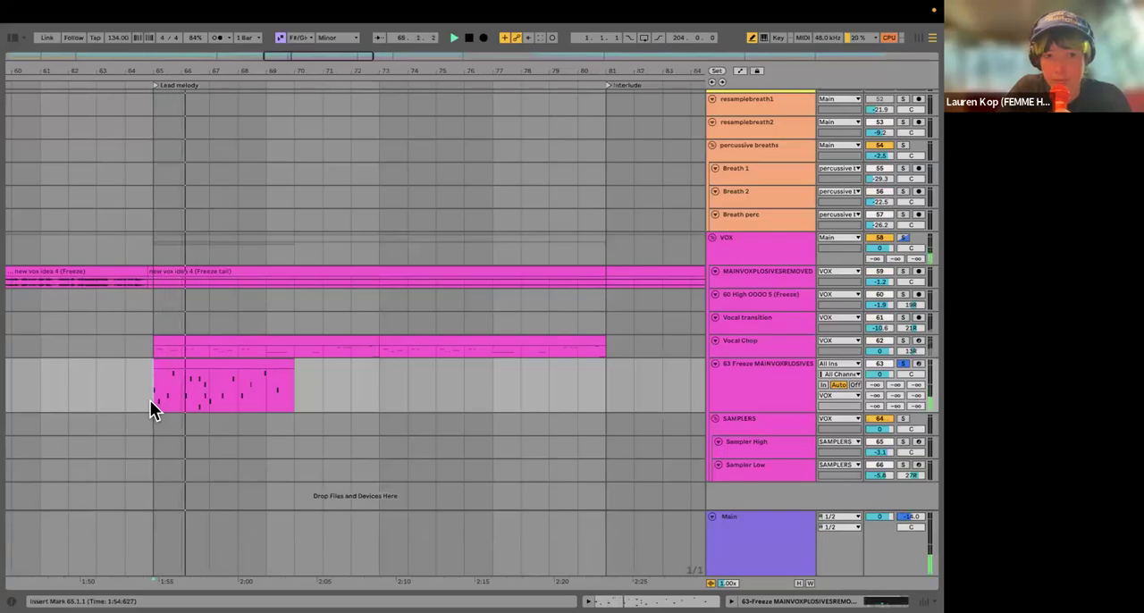
pyautogui.press('space')
# Step: Delete the new five-bar MIDI clip at bar 65
pyautogui.click(203, 365)
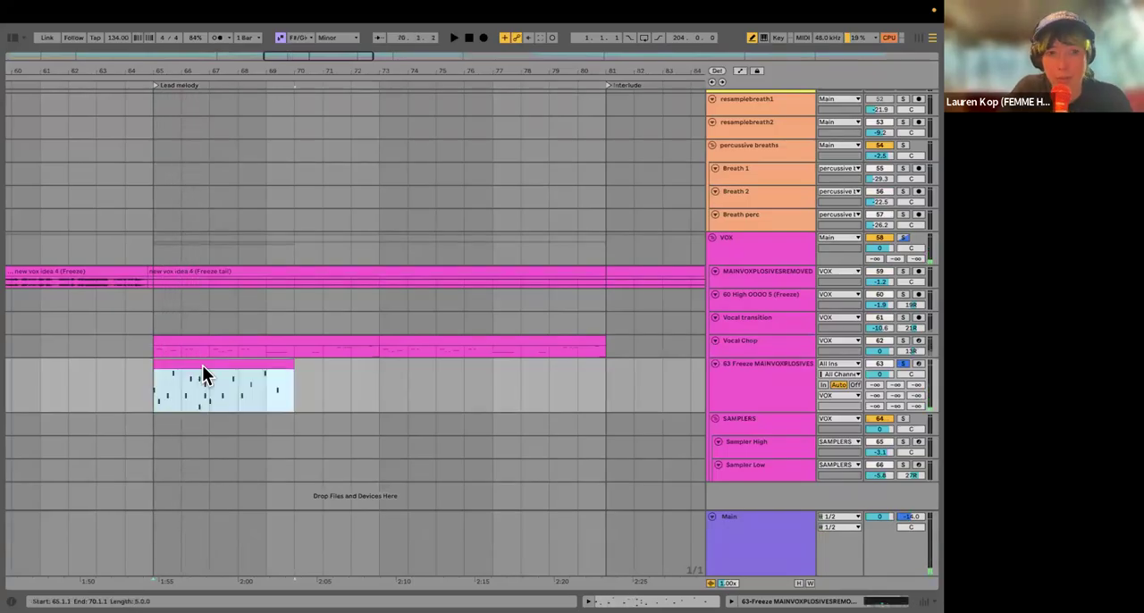
pyautogui.press('Delete')
# Step: Move the solo from the new Simpler track to the Vocal Chop track and show Vocal Chop's devices
pyautogui.click(757, 339)
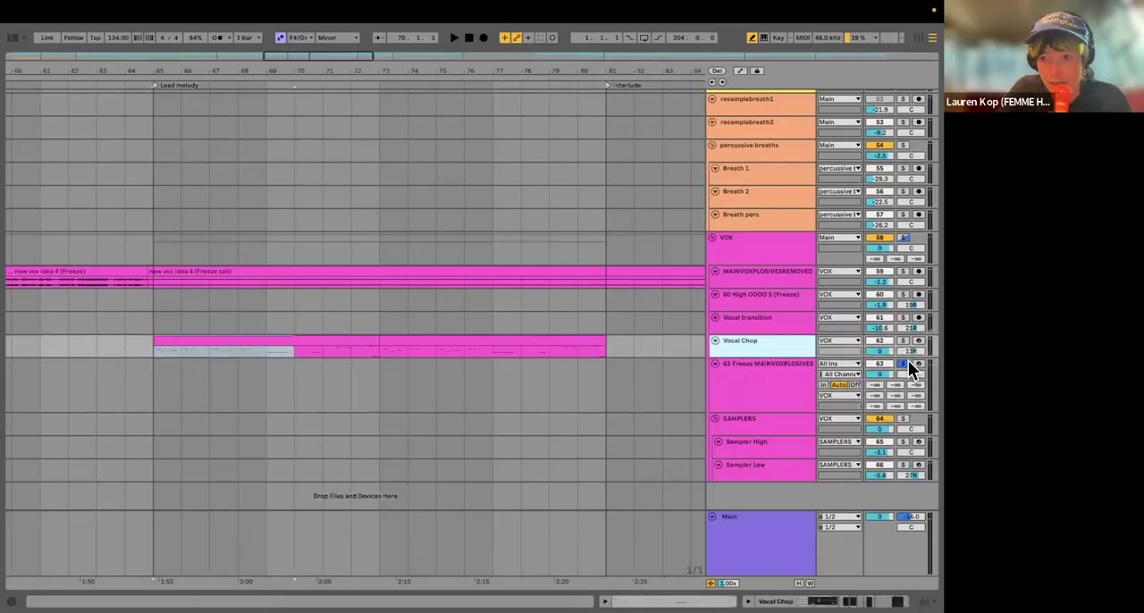
pyautogui.click(904, 362)
pyautogui.click(903, 340)
pyautogui.doubleClick(792, 347)
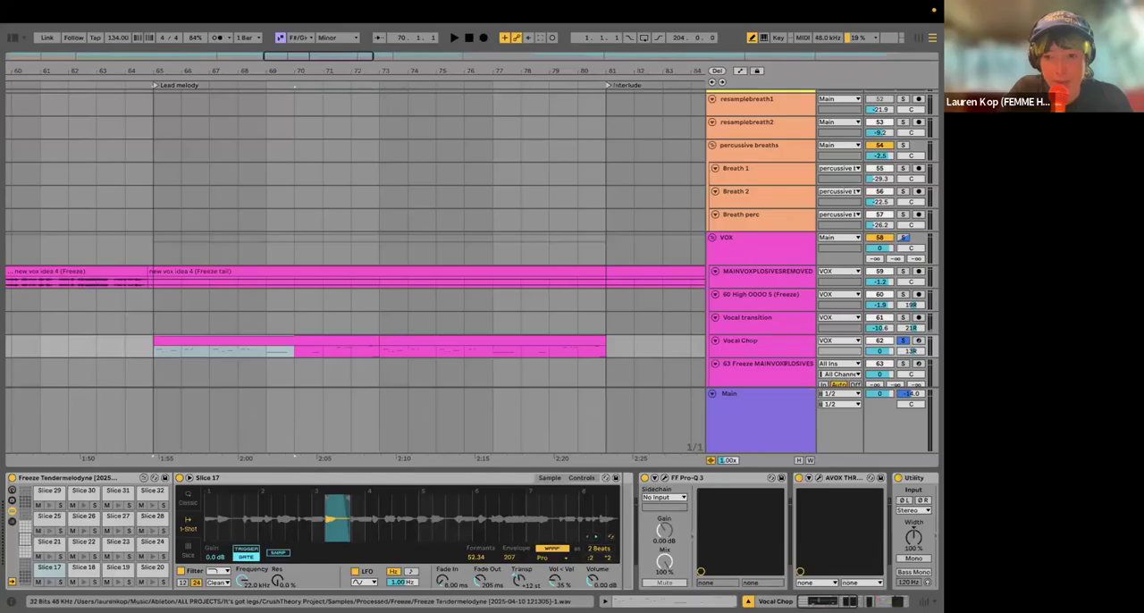
# Step: Hide the device view and undo the deletion of the five-bar MIDI clip
pyautogui.press('super+alt+l')
pyautogui.press('super+z')
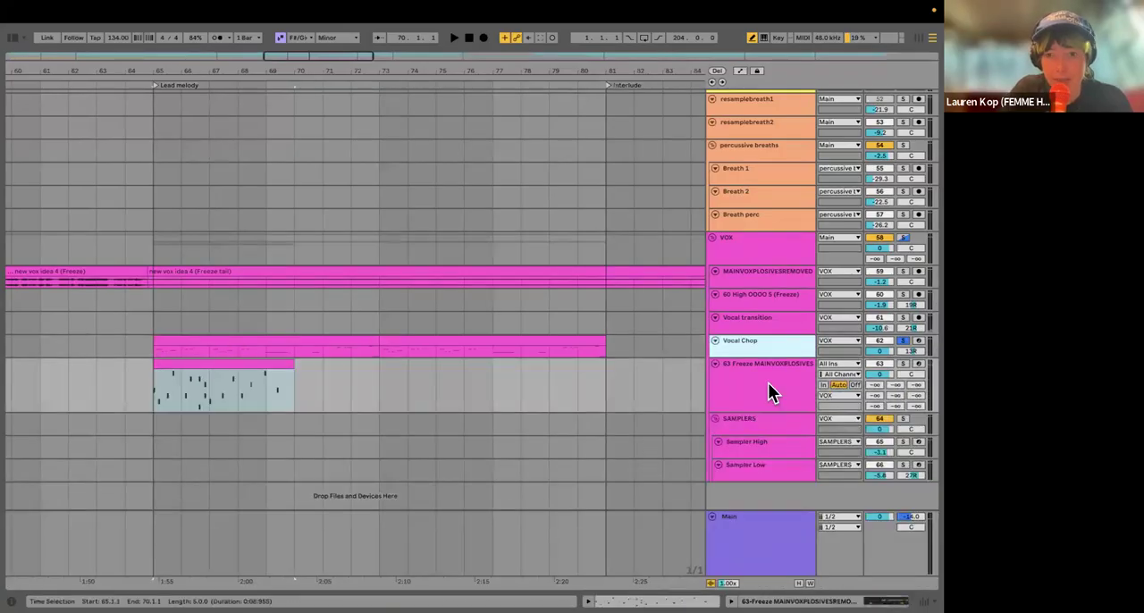
# Step: Show the sliced Simpler on track 63 and move its sample start back to the very beginning of the recording
pyautogui.click(324, 380)
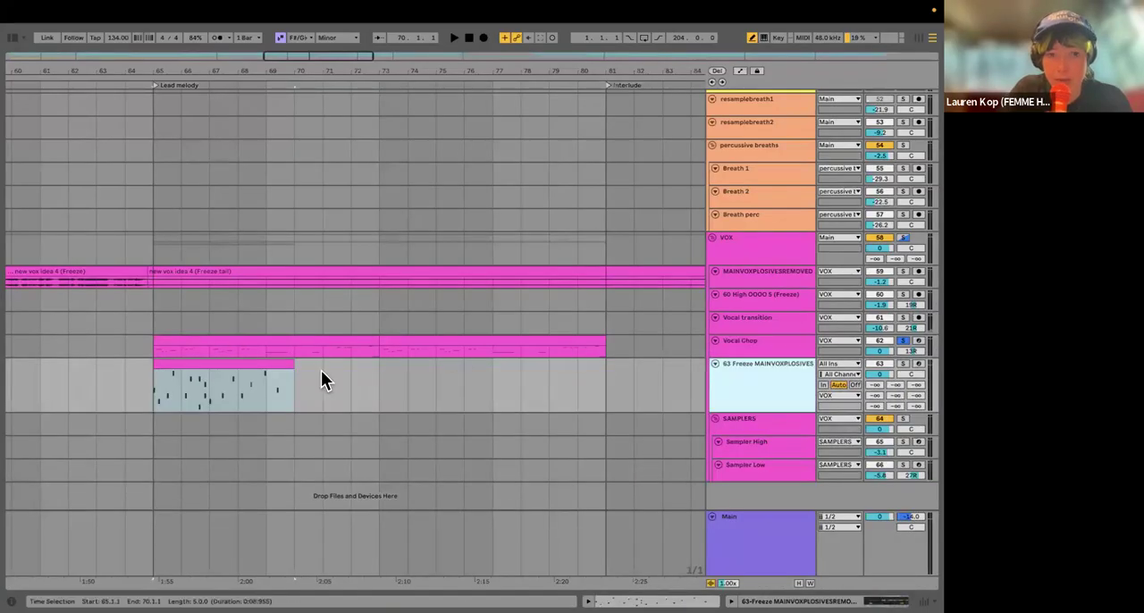
pyautogui.doubleClick(719, 380)
pyautogui.moveTo(259, 534); pyautogui.dragTo(105, 492)
pyautogui.moveTo(263, 521); pyautogui.dragTo(286, 516)
pyautogui.moveTo(152, 536); pyautogui.dragTo(286, 510)
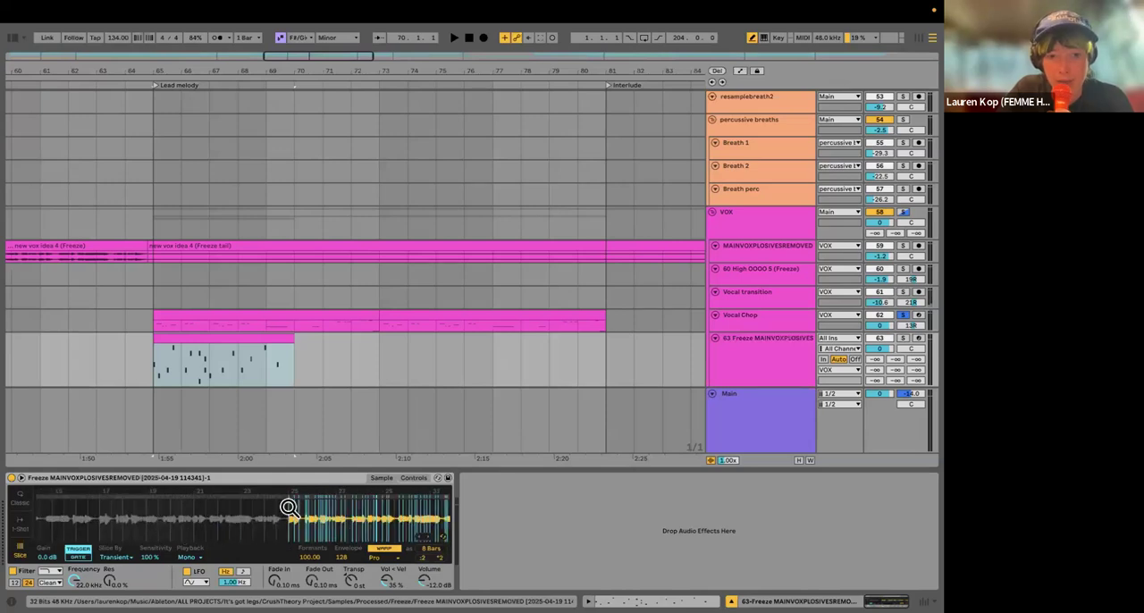
pyautogui.moveTo(99, 508); pyautogui.dragTo(161, 518)
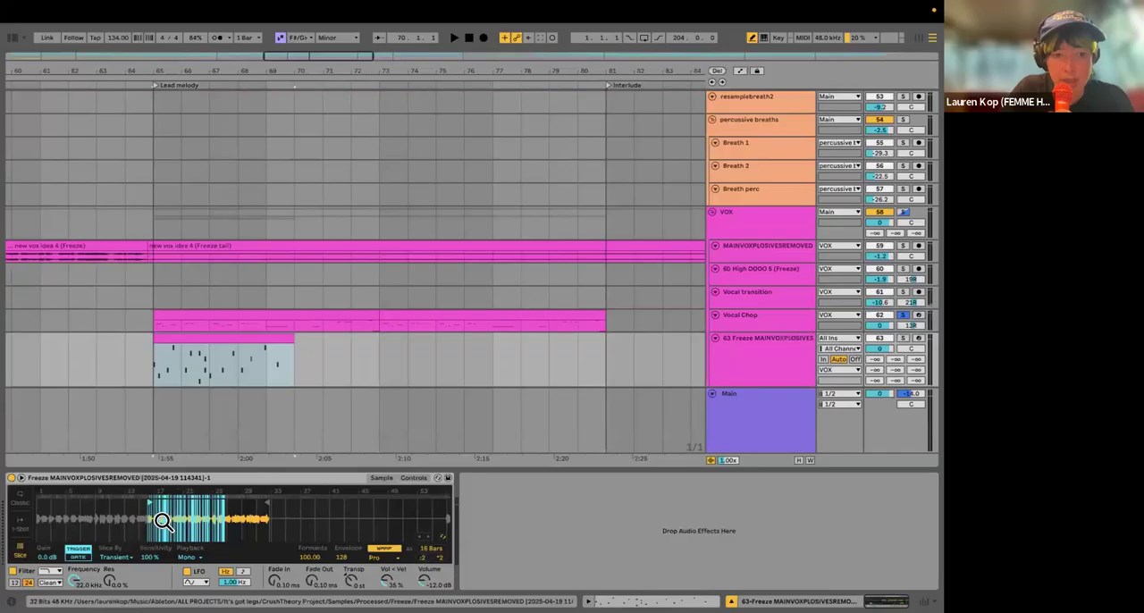
pyautogui.moveTo(54, 505)
pyautogui.mouseDown()
pyautogui.moveTo(37, 507)
pyautogui.moveTo(70, 538)
pyautogui.mouseUp()
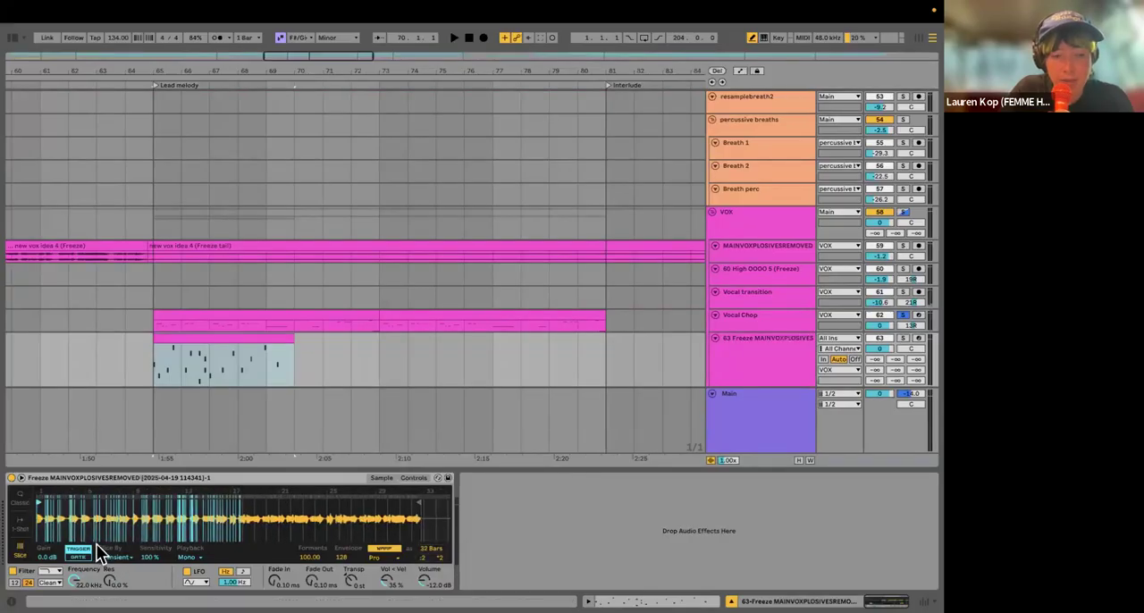
pyautogui.moveTo(56, 523); pyautogui.dragTo(200, 552)
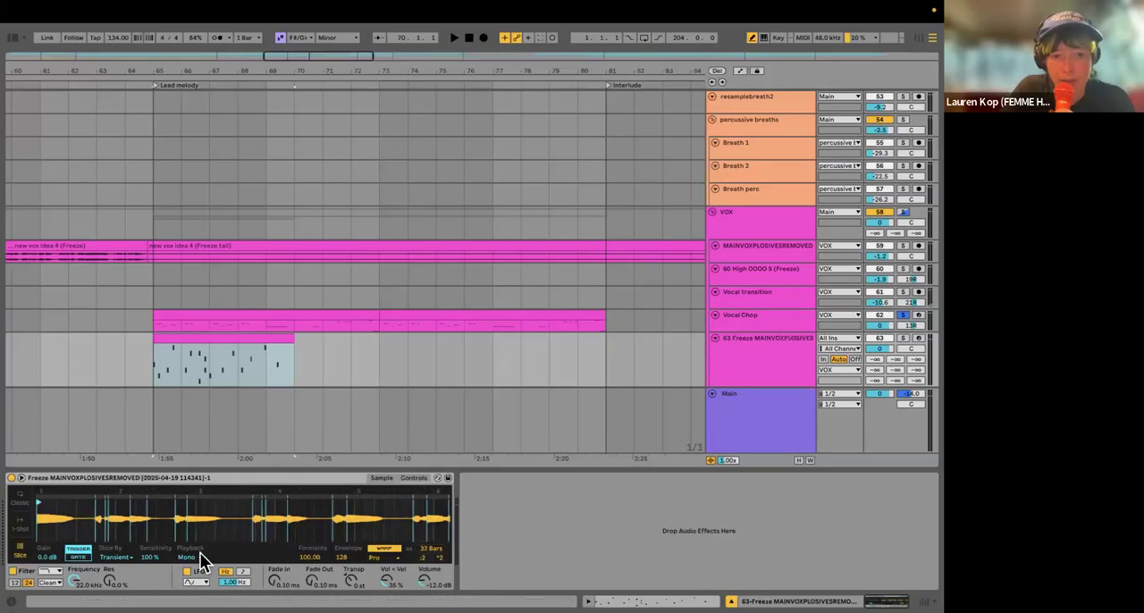
# Step: Review the Simpler's Slice By options and keep Transient
pyautogui.click(127, 559)
pyautogui.click(134, 575)
pyautogui.click(114, 556)
pyautogui.click(116, 566)
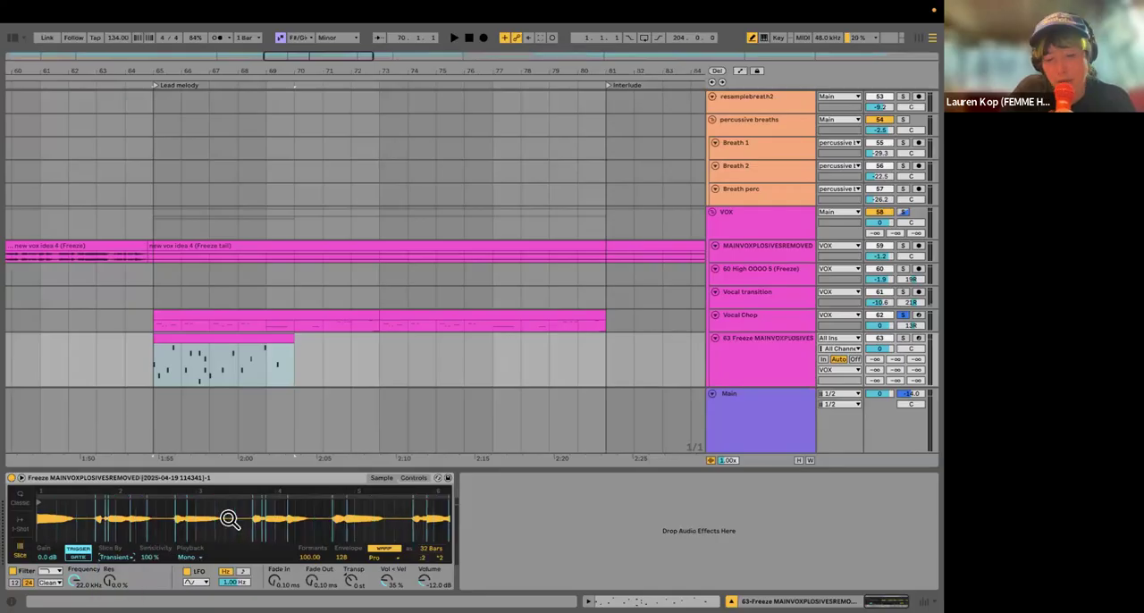
# Step: Convert the Simpler on track 63 with Slice to Drum Rack
pyautogui.moveTo(229, 521); pyautogui.dragTo(182, 512)
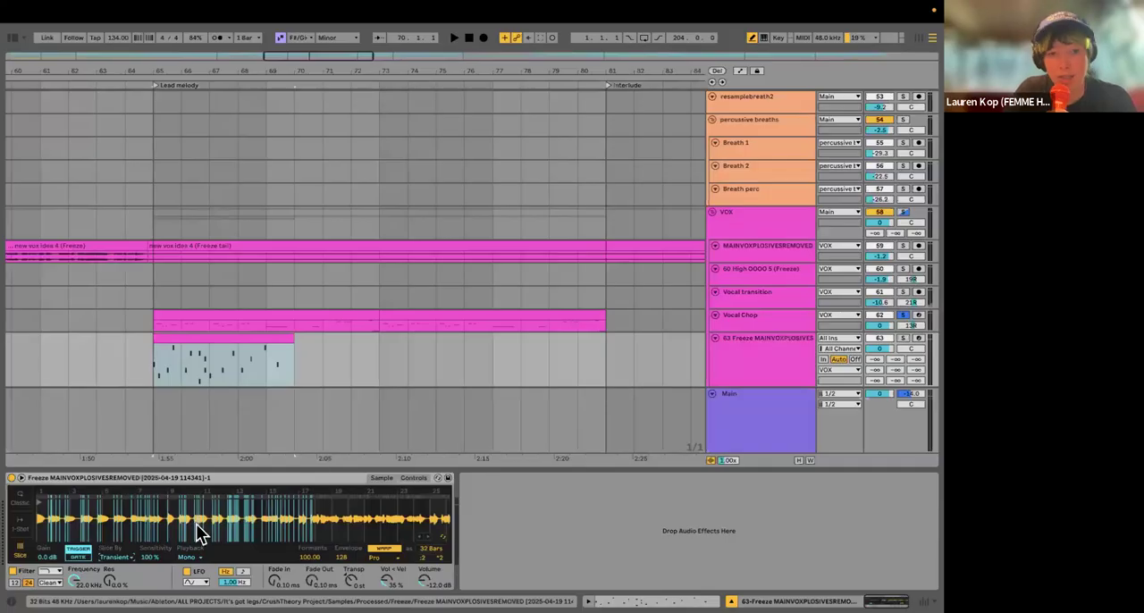
pyautogui.rightClick(199, 533)
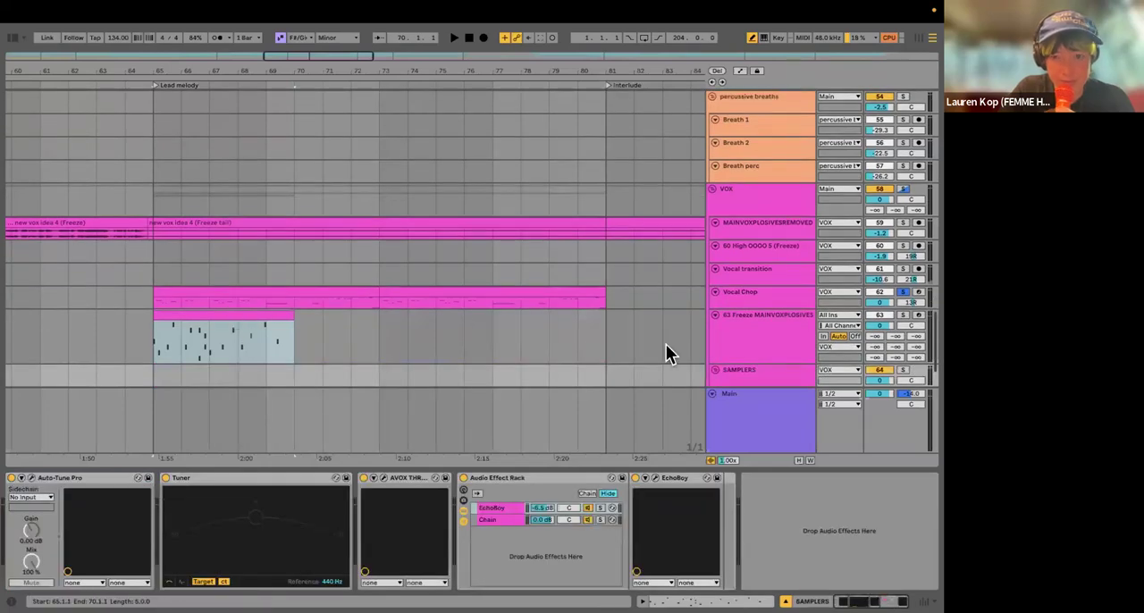
pyautogui.hscroll(-2, 696, 313)
pyautogui.scroll(-1, 697, 313)
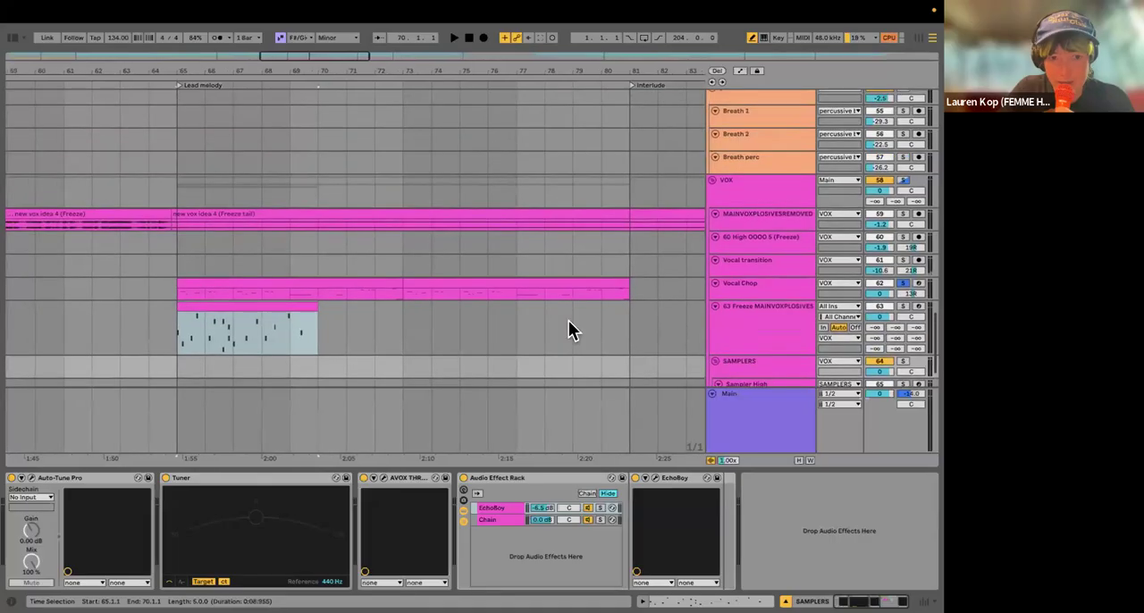
pyautogui.scroll(-2, 681, 304)
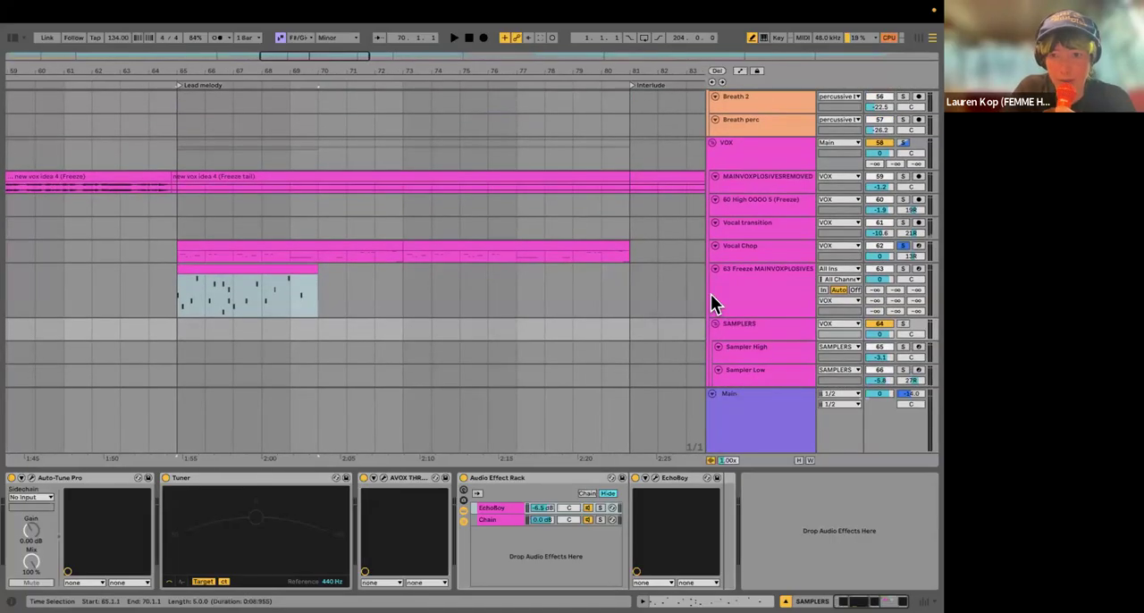
pyautogui.click(631, 276)
pyautogui.rightClick(194, 532)
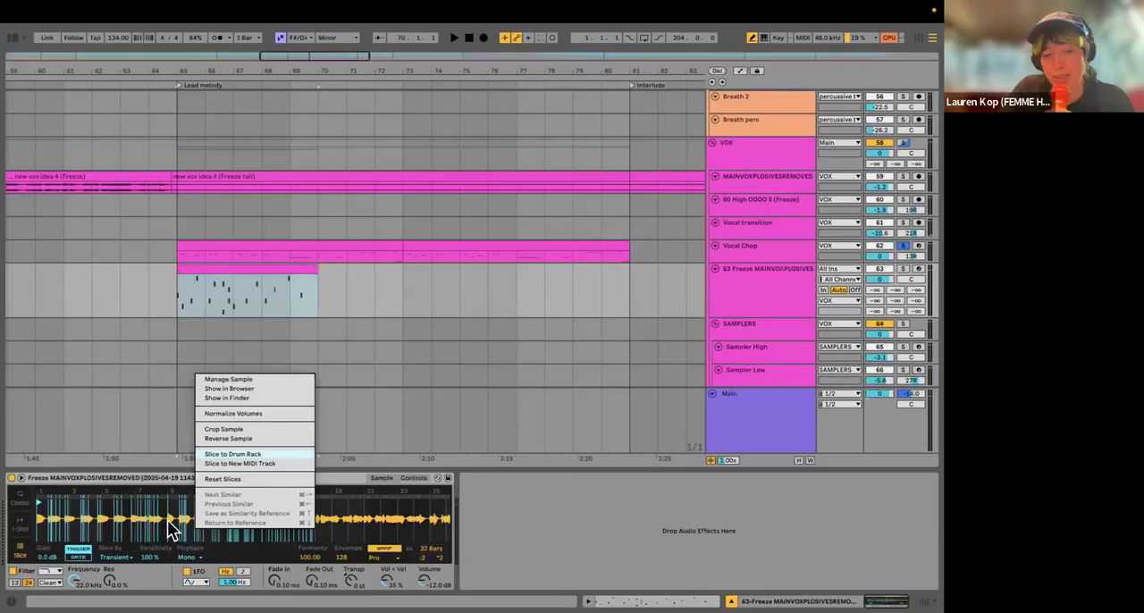
pyautogui.press('Return')
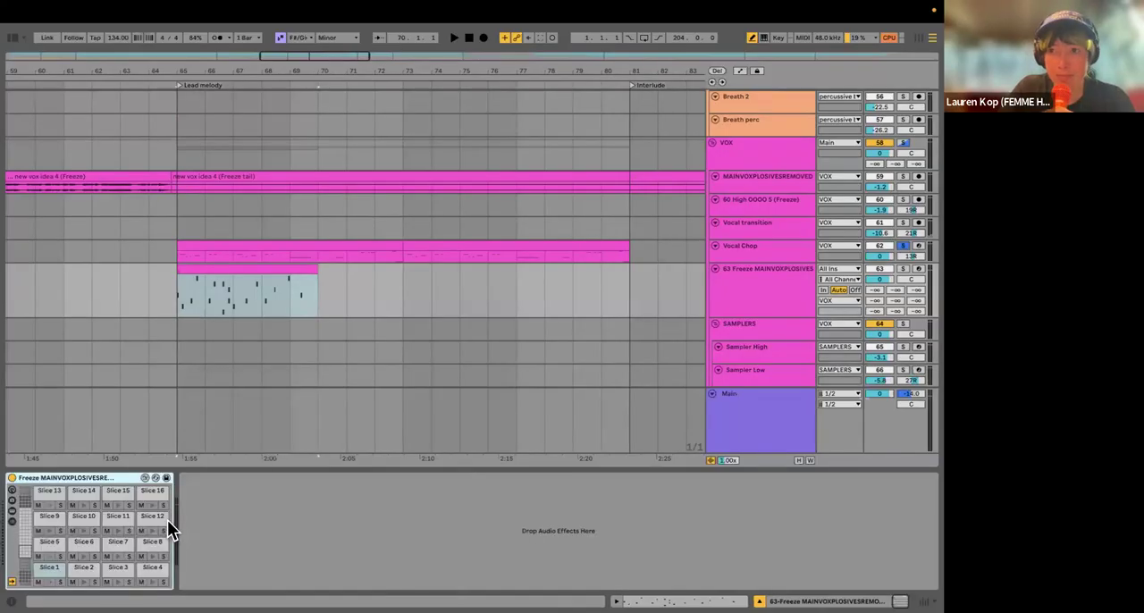
# Step: Solo track 63, audition Slice 2 and Slice 3 in its Drum Rack, and show Slice 3's Simpler
pyautogui.click(83, 583)
pyautogui.click(902, 268)
pyautogui.click(84, 583)
pyautogui.click(118, 583)
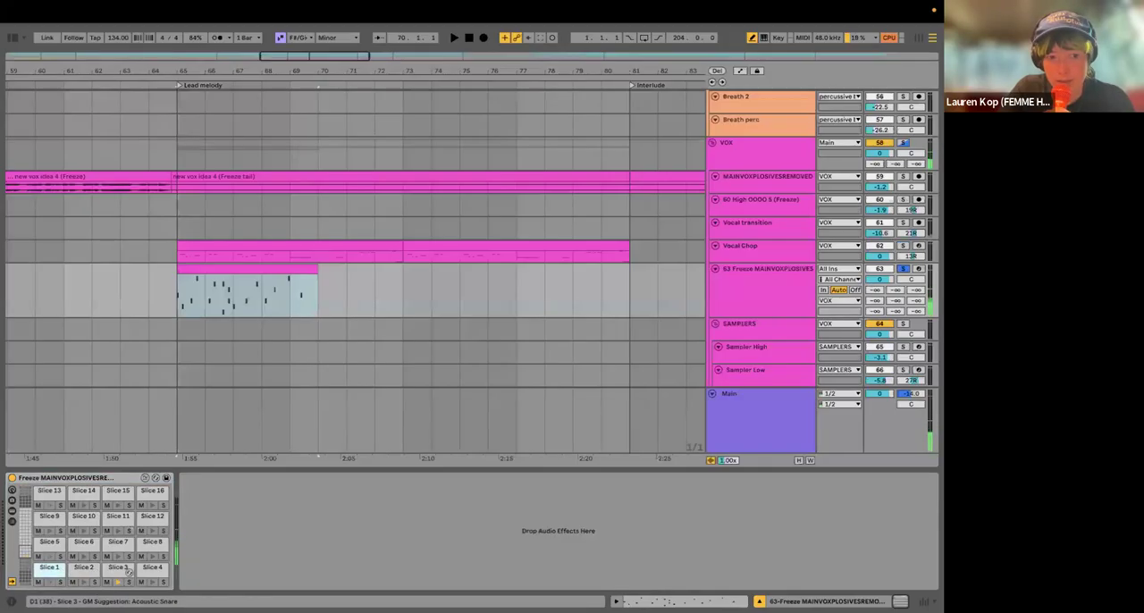
pyautogui.click(119, 577)
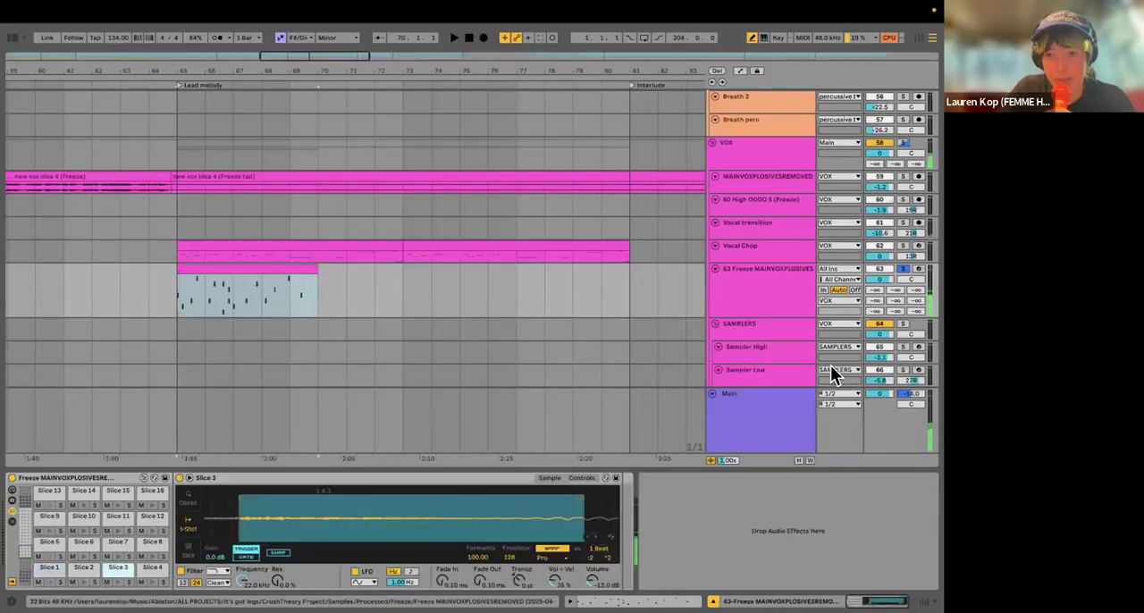
# Step: Delete track 63 with the sliced Drum Rack, and solo and select the Vocal Chop track
pyautogui.click(777, 302)
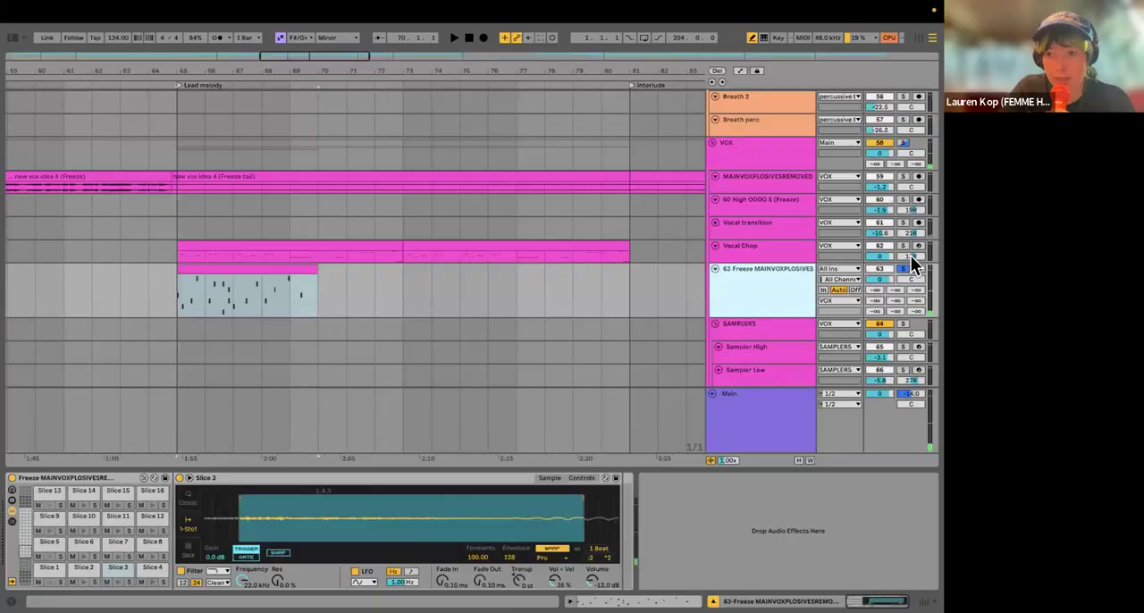
pyautogui.press('Delete')
pyautogui.click(779, 253)
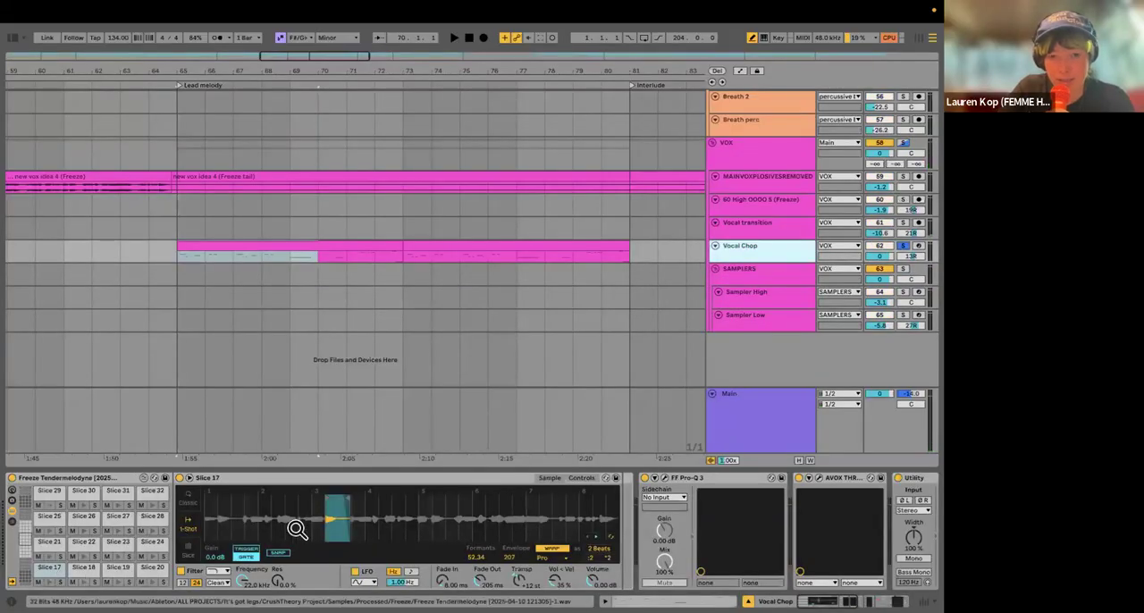
# Step: Inspect Slices 18, 19 and 20 in the Vocal Chop Drum Rack and play the Vocal Chop clip from bar 65
pyautogui.click(81, 572)
pyautogui.click(112, 570)
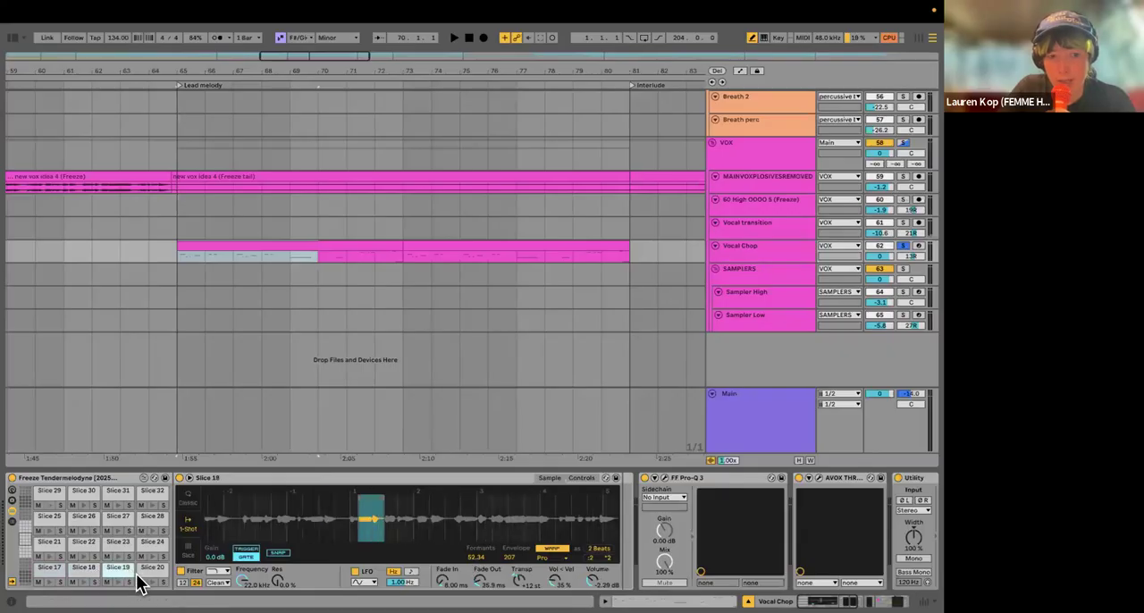
pyautogui.click(150, 570)
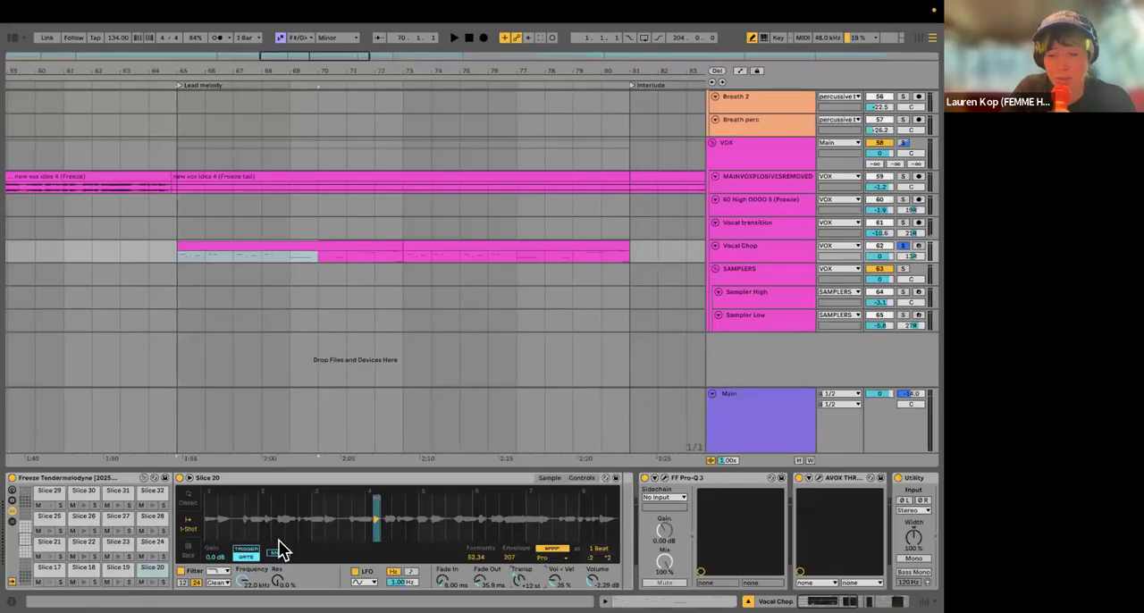
pyautogui.click(178, 256)
pyautogui.press('space')
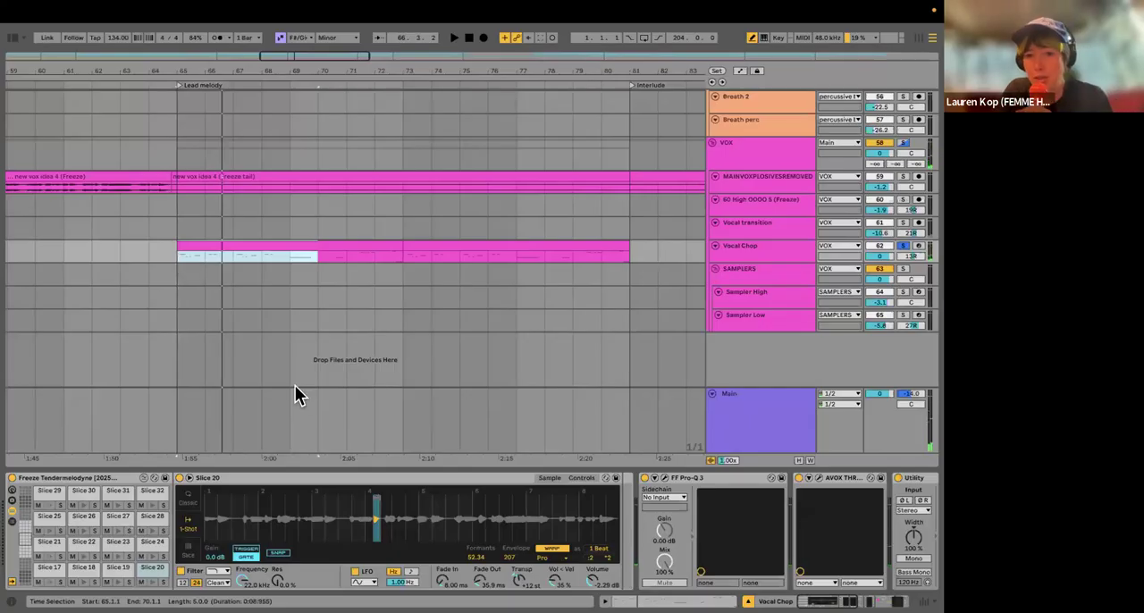
# Step: Open FF Pro-Q 3 on Vocal Chop, examine its low cut and notch bands, and close its window
pyautogui.click(663, 479)
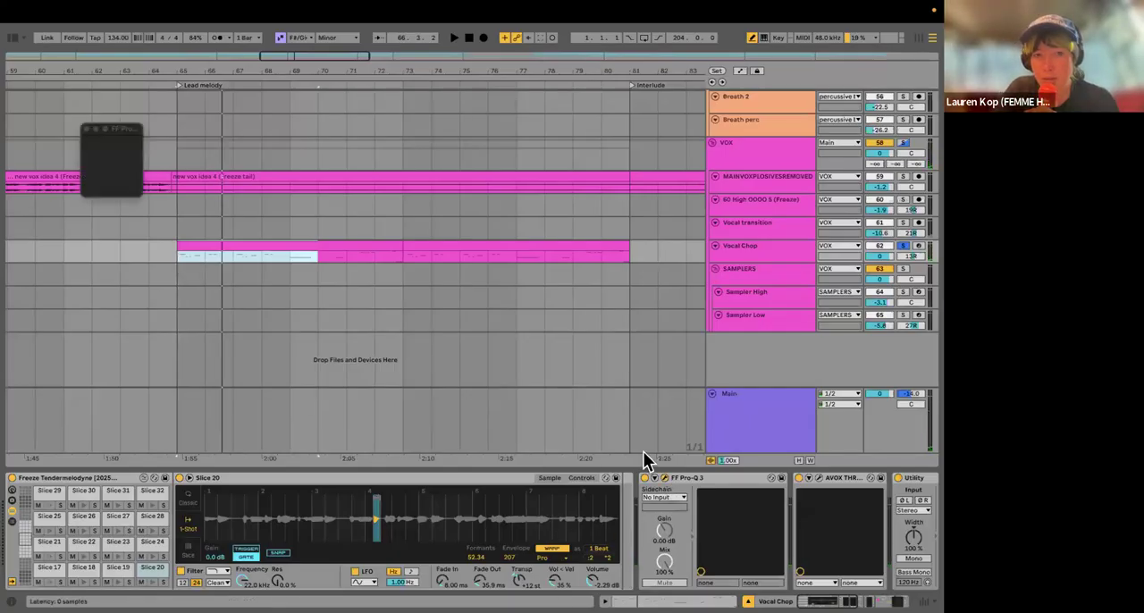
pyautogui.moveTo(350, 130); pyautogui.dragTo(283, 155)
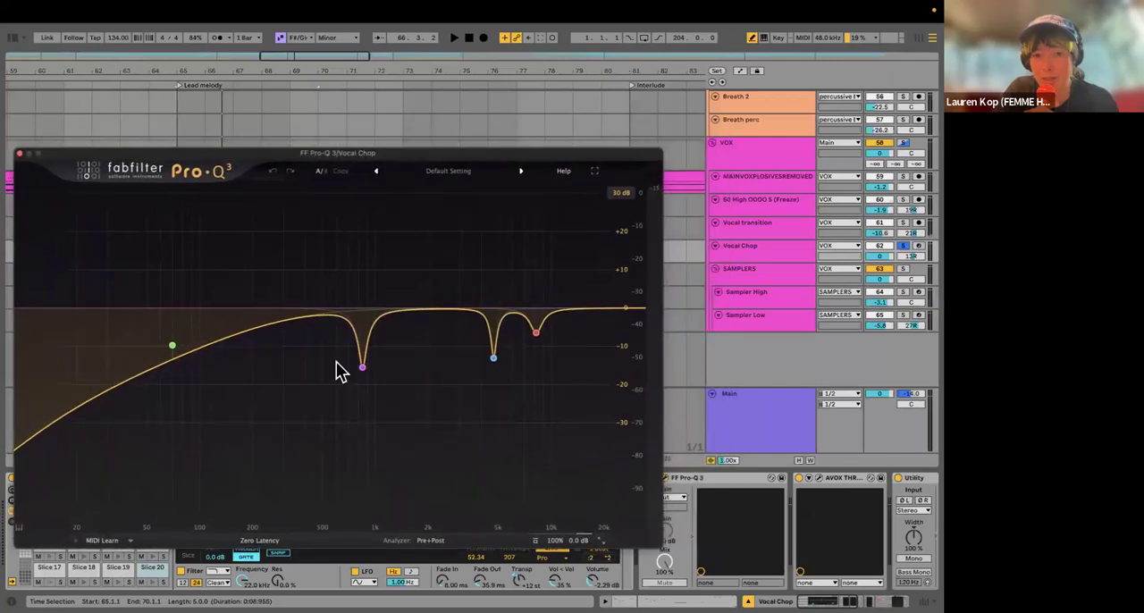
pyautogui.moveTo(492, 372)
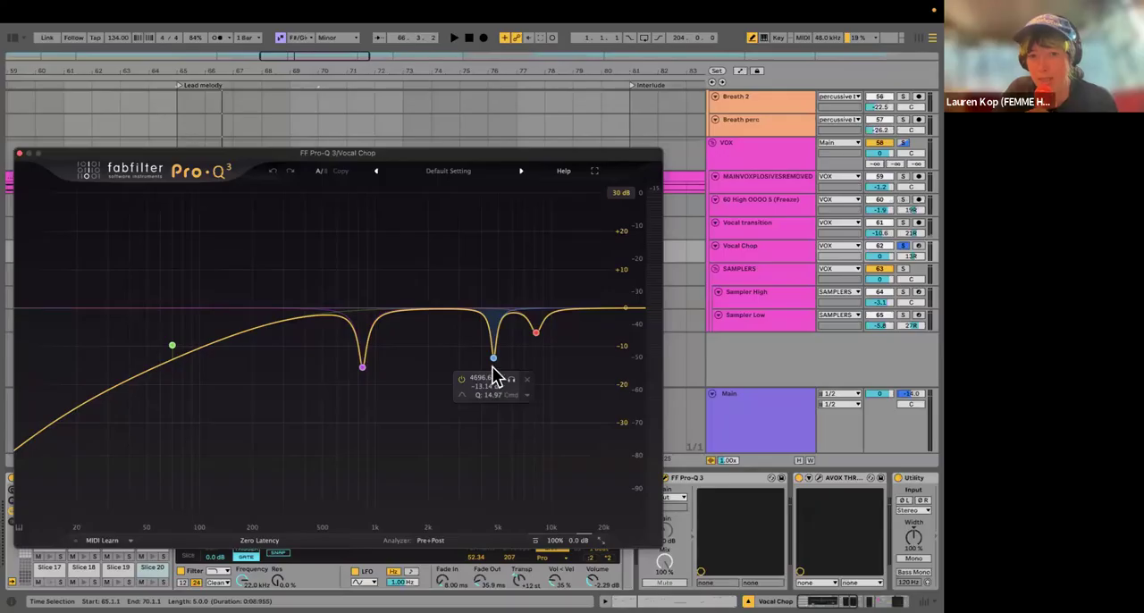
pyautogui.moveTo(539, 346)
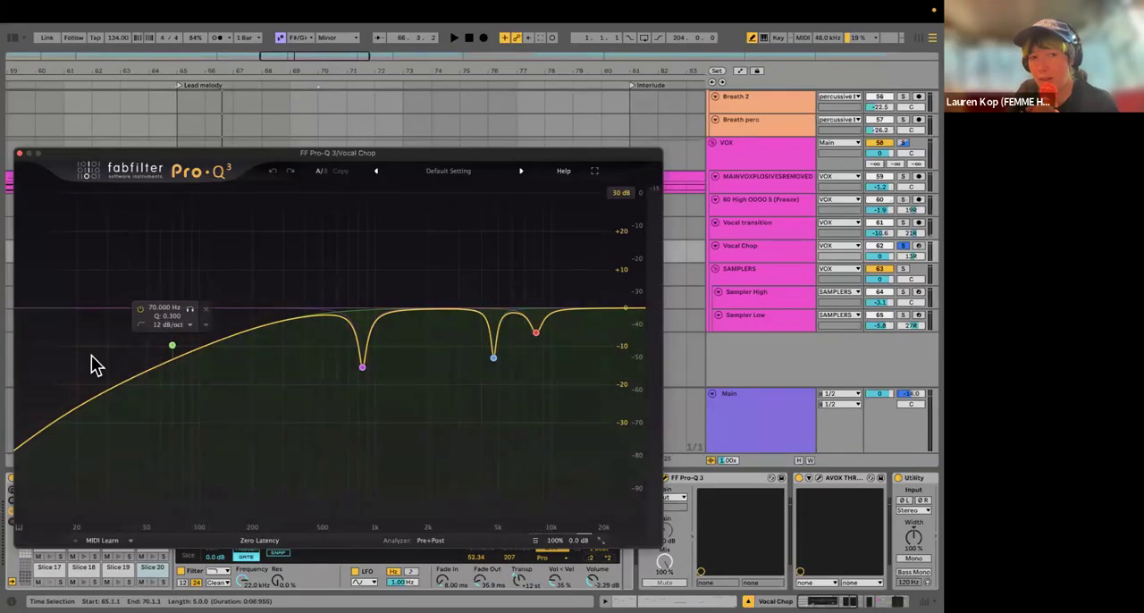
pyautogui.press('super+w')
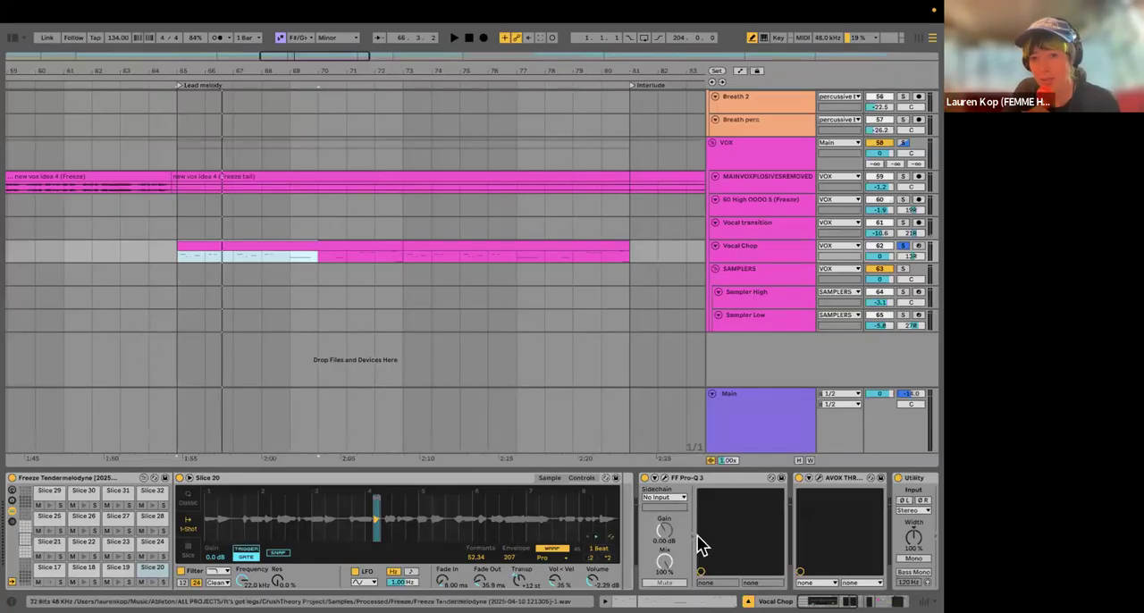
# Step: Open AVOX THROAT on Vocal Chop, examine its throat-modelling and breathiness settings, and close its window
pyautogui.hscroll(5, 724, 527)
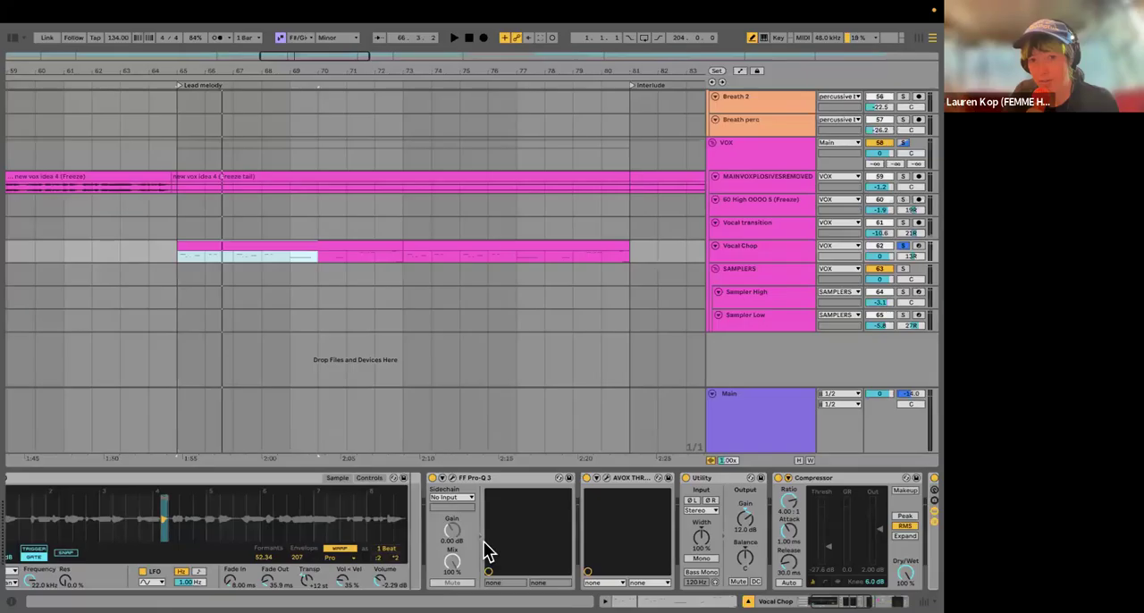
pyautogui.hscroll(3, 515, 485)
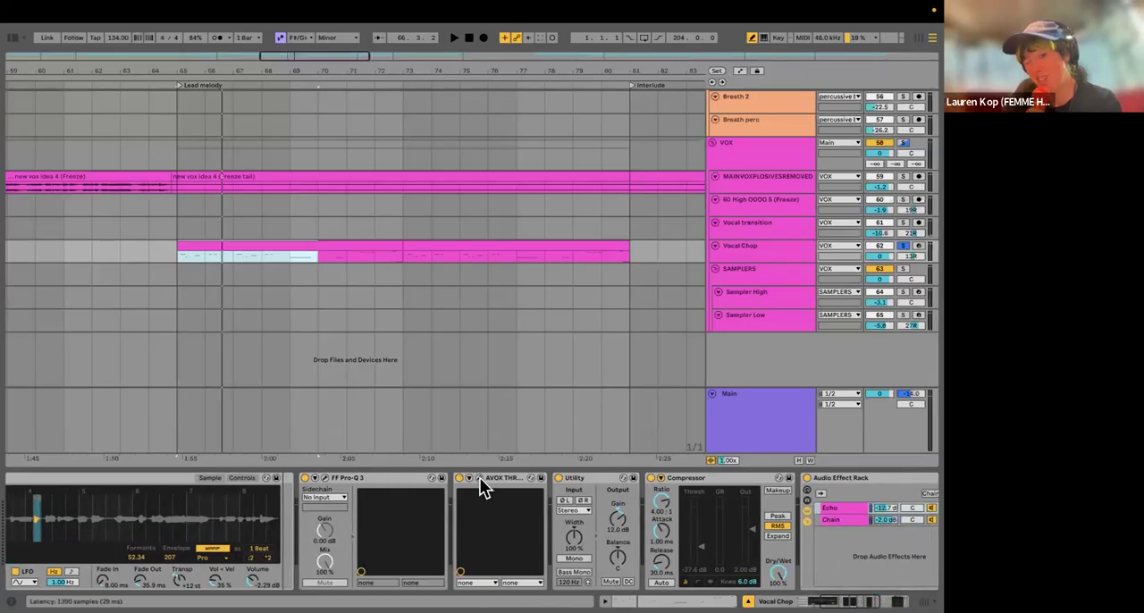
pyautogui.click(479, 480)
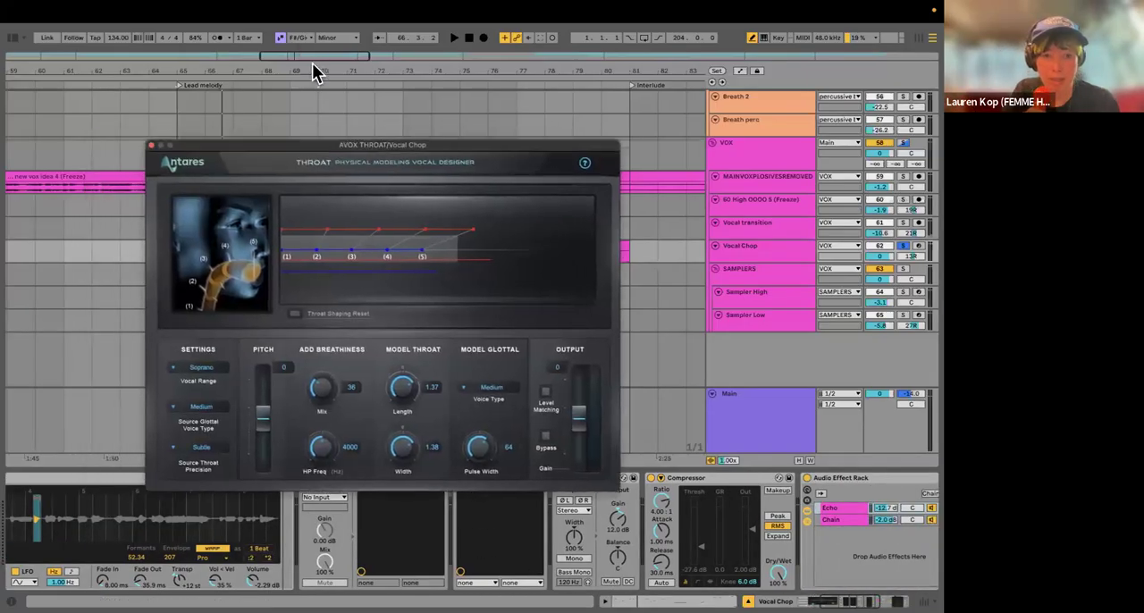
pyautogui.moveTo(350, 148); pyautogui.dragTo(277, 80)
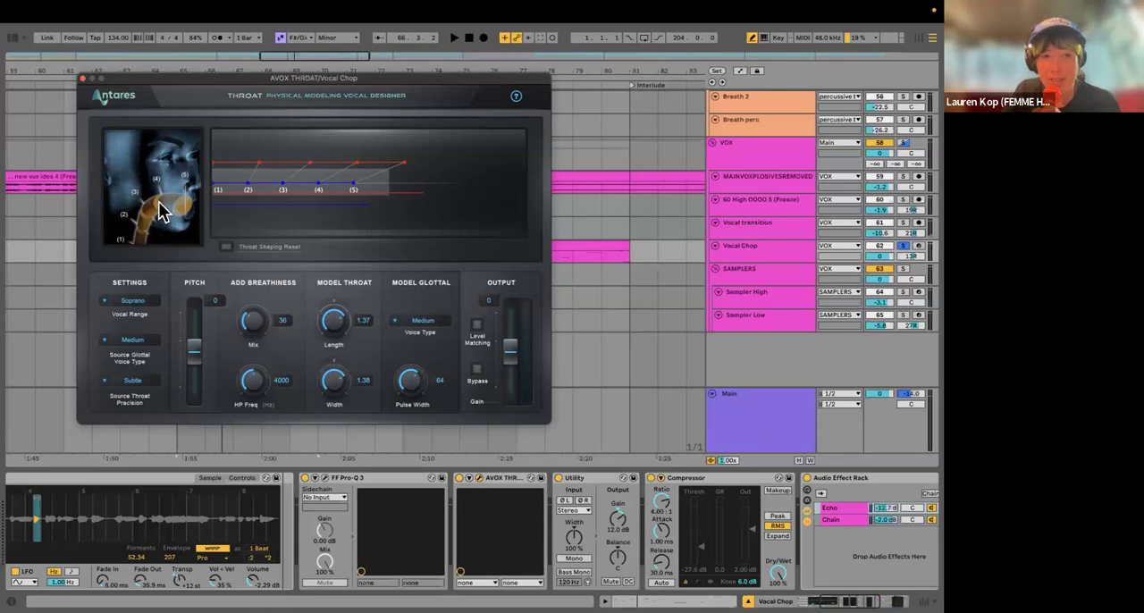
pyautogui.click(82, 79)
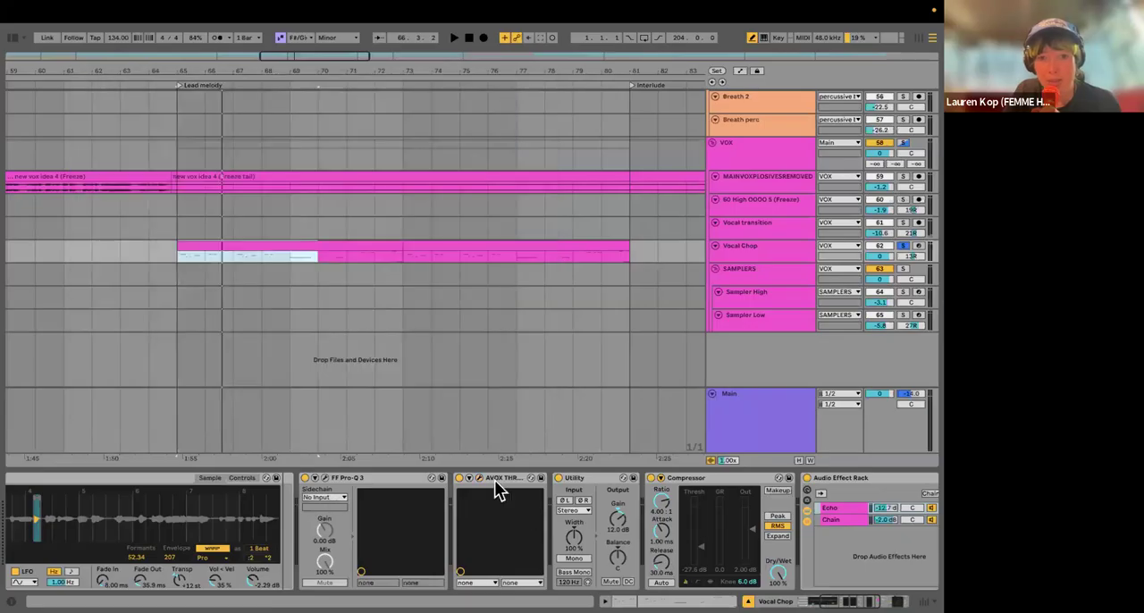
# Step: Compare Vocal Chop playback with AVOX THROAT bypassed and enabled, set its breathiness Mix to 36, and close its window
pyautogui.press('space')
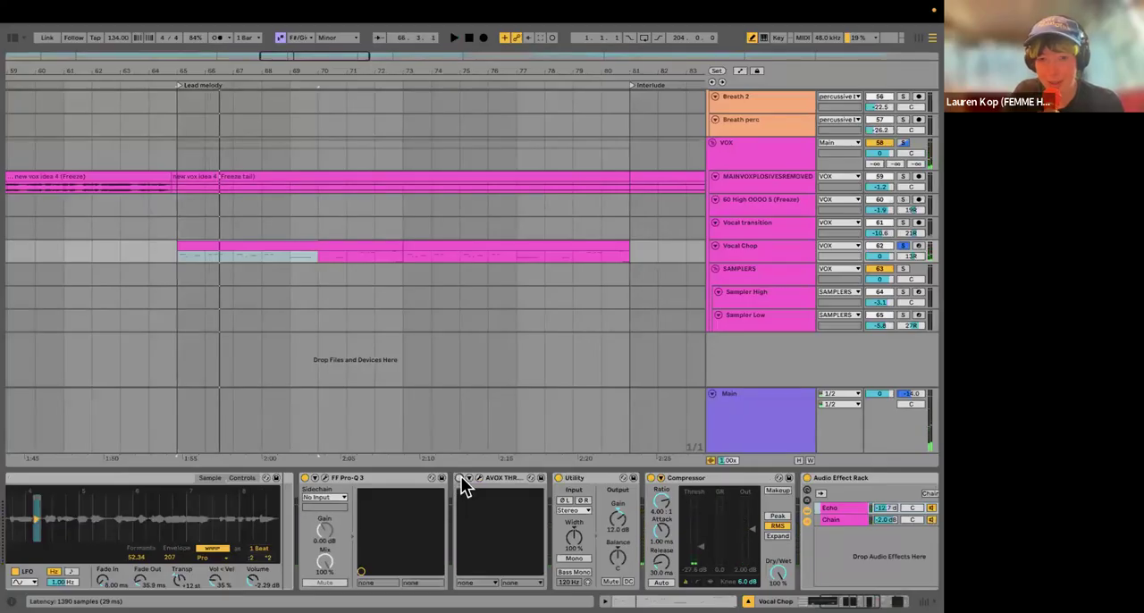
pyautogui.click(461, 478)
pyautogui.click(479, 478)
pyautogui.moveTo(254, 329); pyautogui.dragTo(251, 316)
pyautogui.press('space')
pyautogui.press('space')
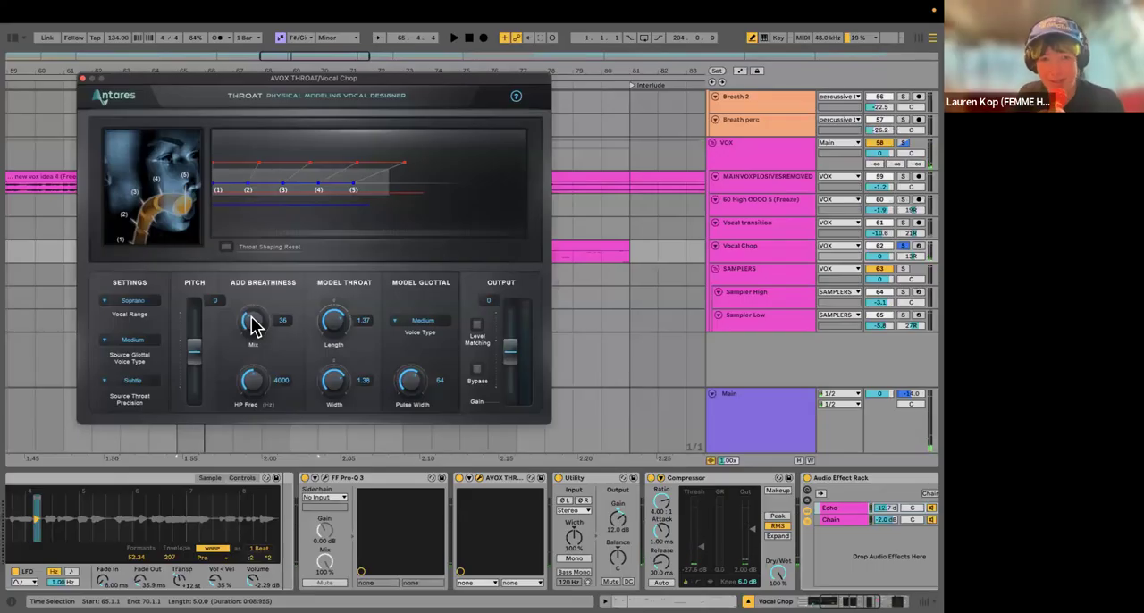
pyautogui.click(82, 79)
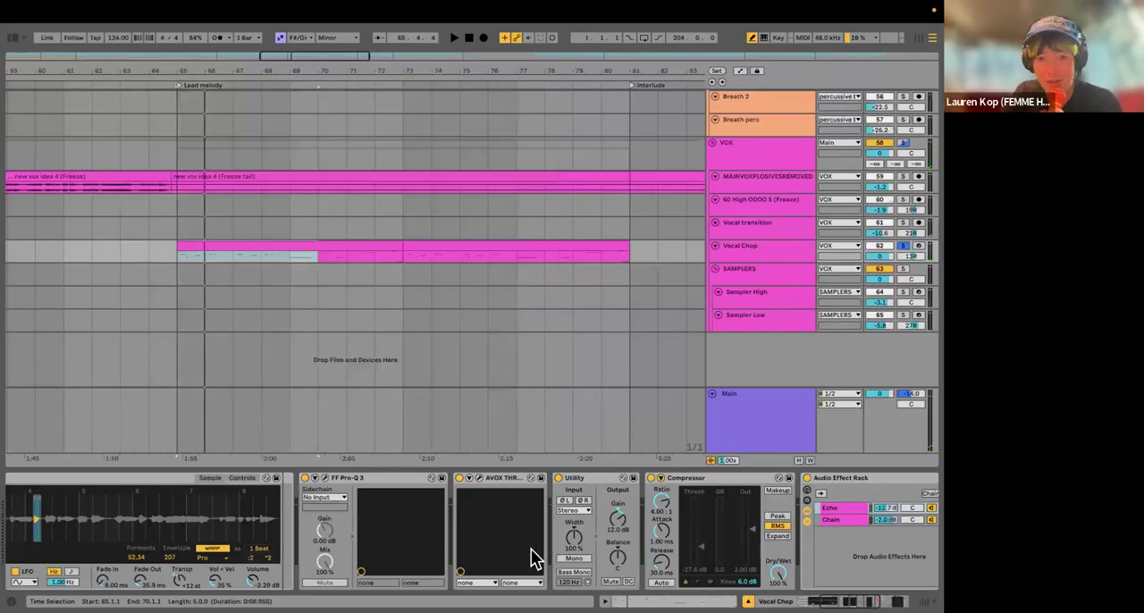
# Step: Examine the Compressor and the Echo chain on Vocal Chop, switch off the Audio Effect Rack, and play the chops without it
pyautogui.hscroll(5, 336, 523)
pyautogui.hscroll(4, 336, 532)
pyautogui.hscroll(3, 317, 492)
pyautogui.click(266, 475)
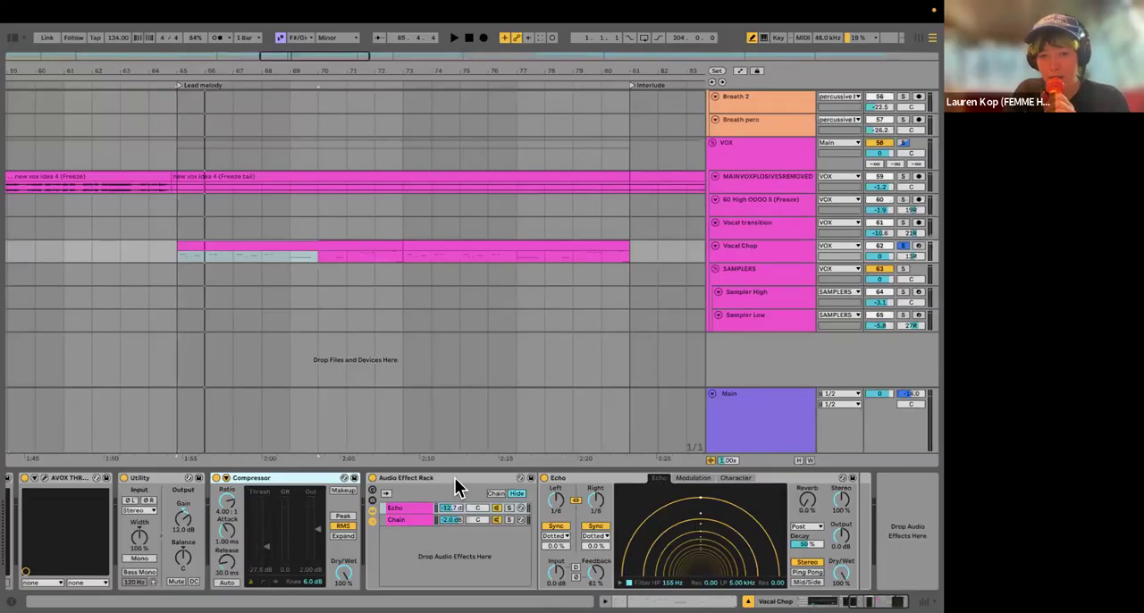
pyautogui.click(432, 479)
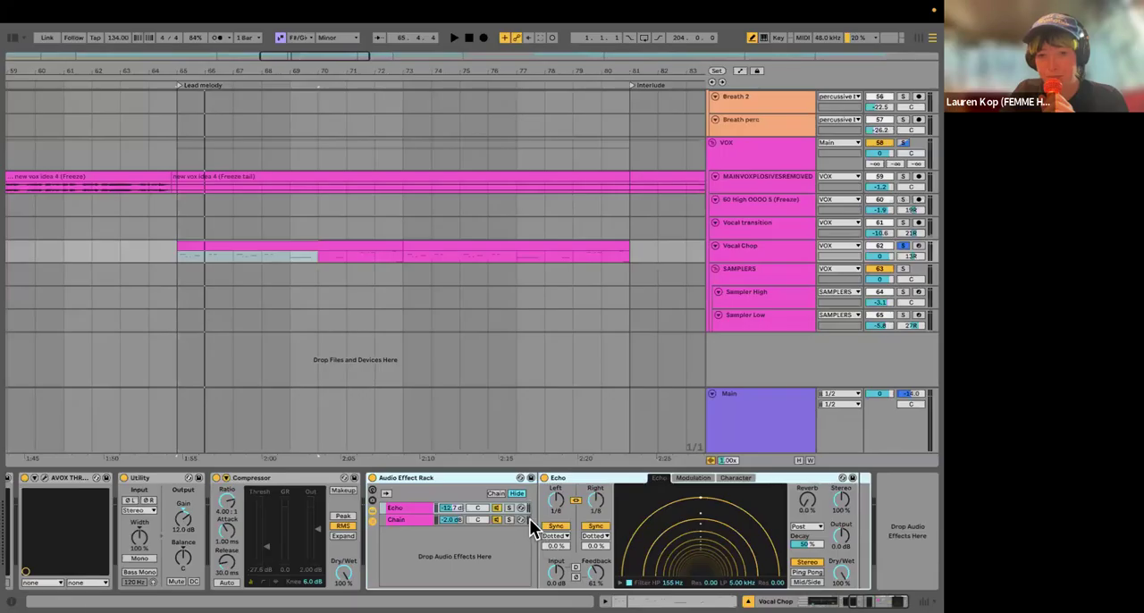
pyautogui.click(372, 478)
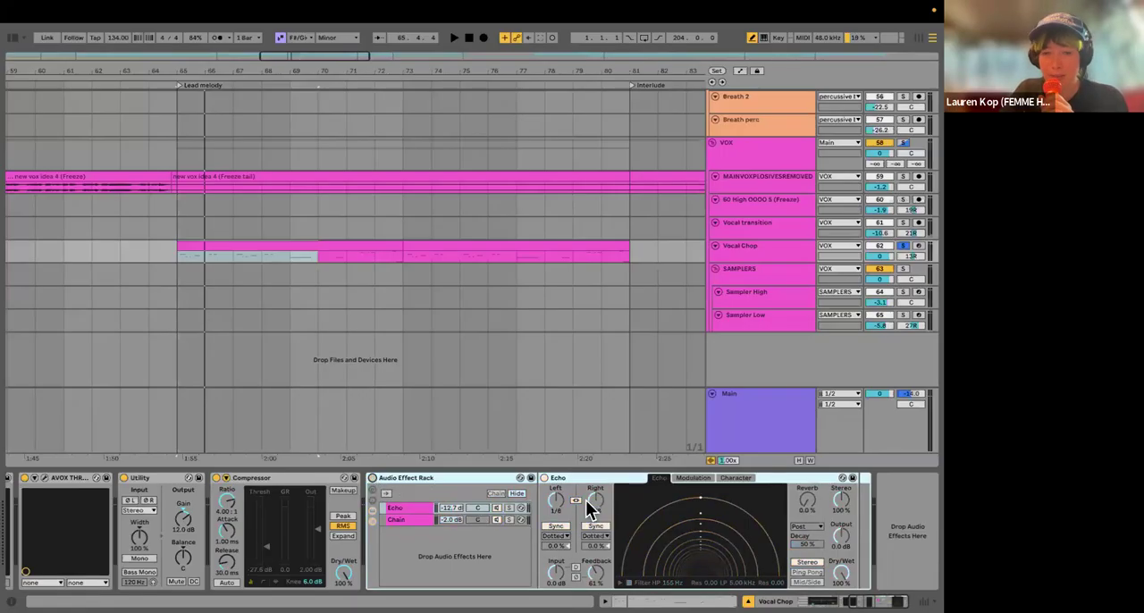
pyautogui.press('space')
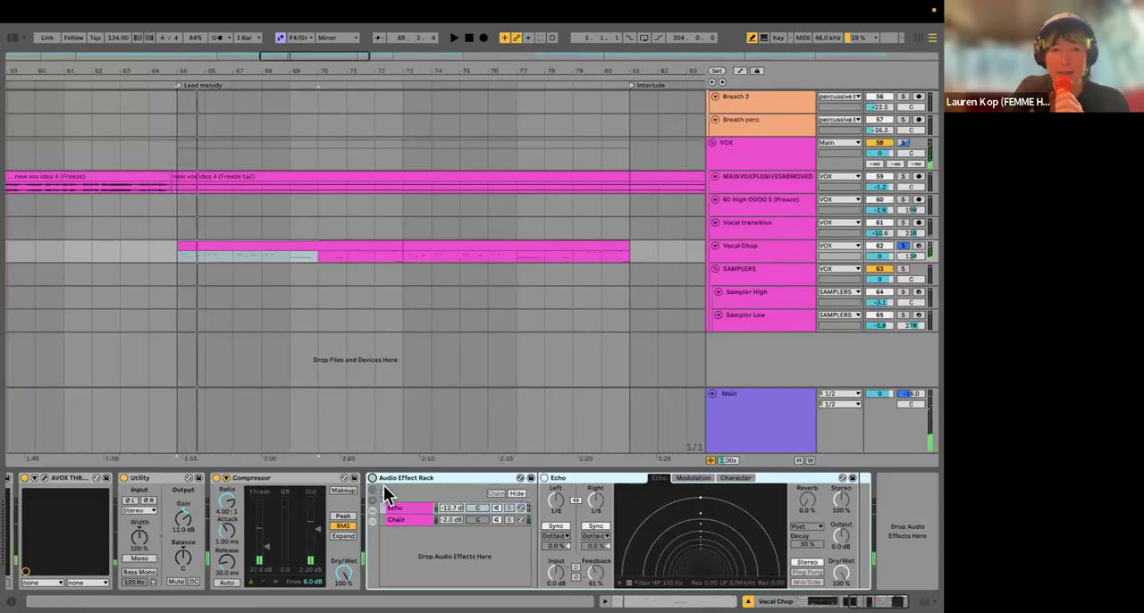
# Step: Show the return tracks in the Session mixer, examine AIR Ether on return E, and close its window
pyautogui.press('Tab')
pyautogui.hscroll(4, 416, 339)
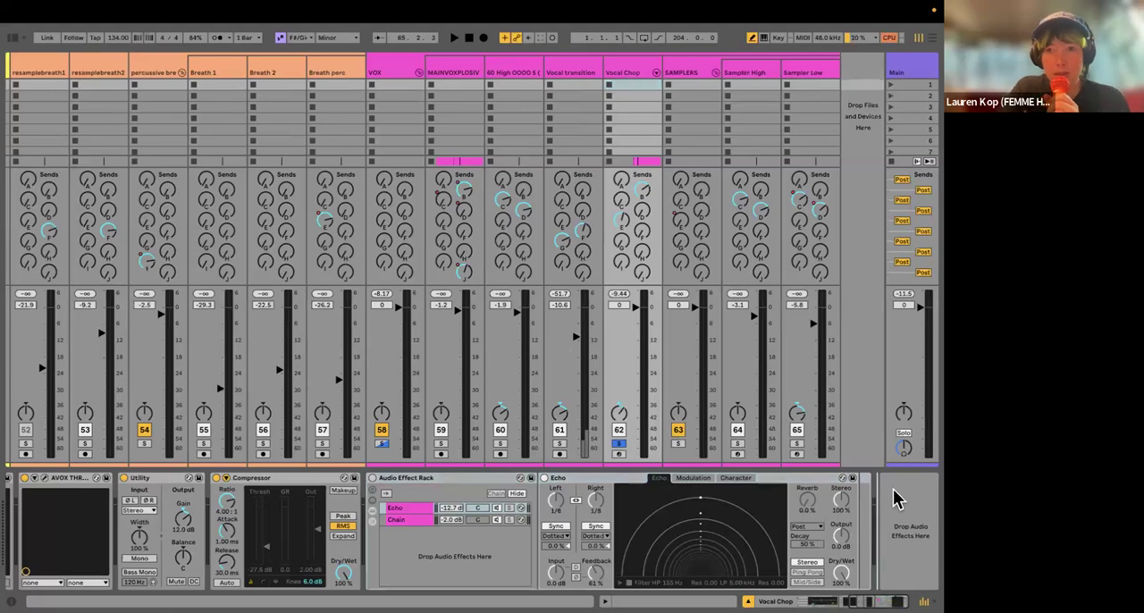
pyautogui.press('alt+super+r')
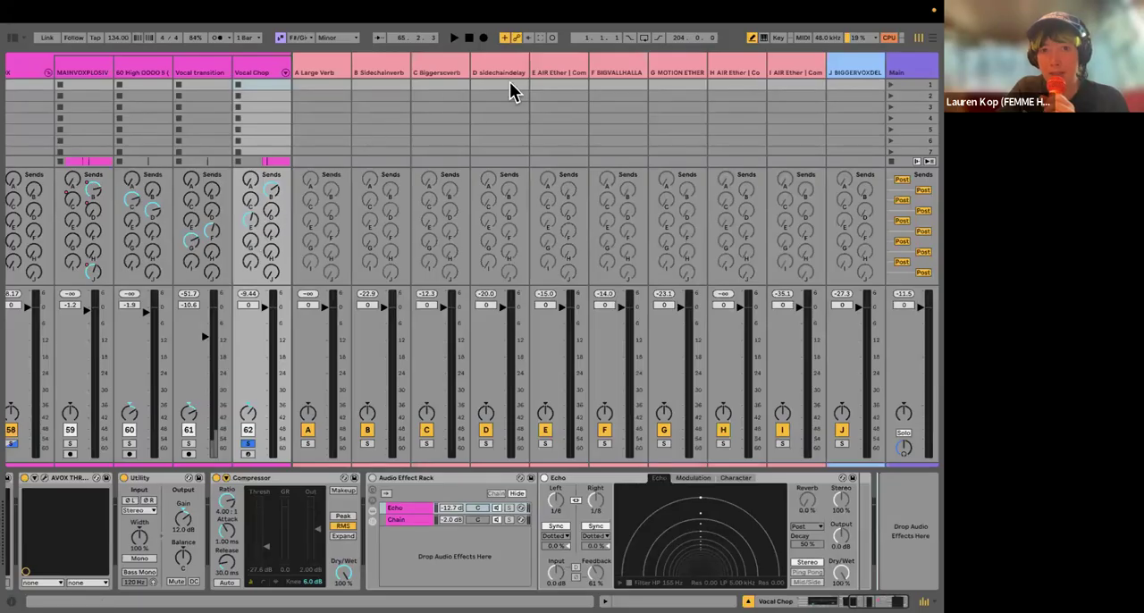
pyautogui.click(549, 71)
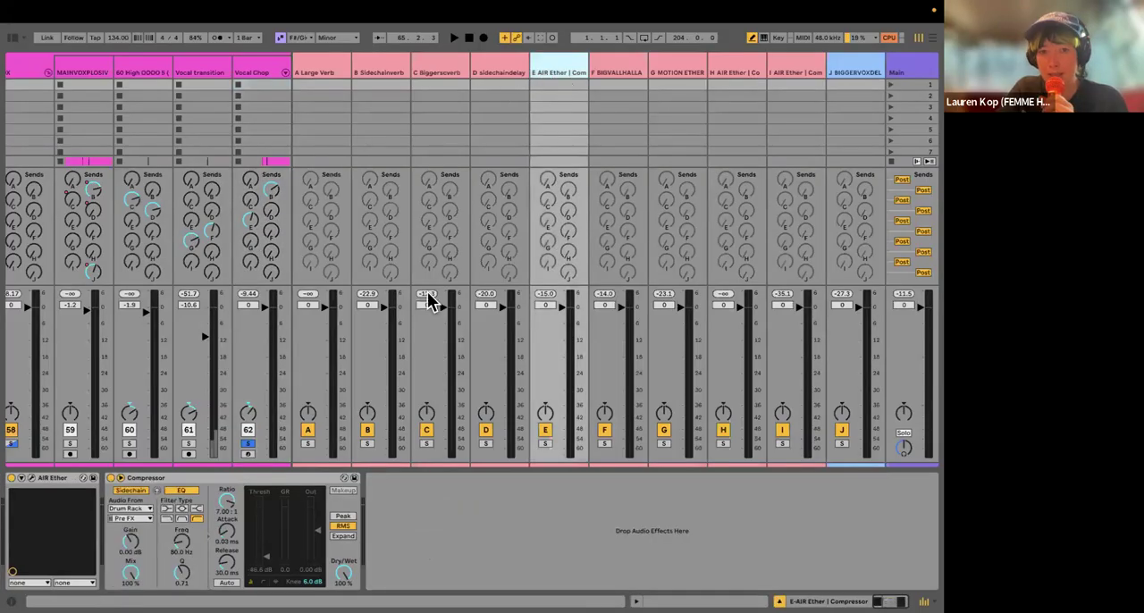
pyautogui.click(31, 480)
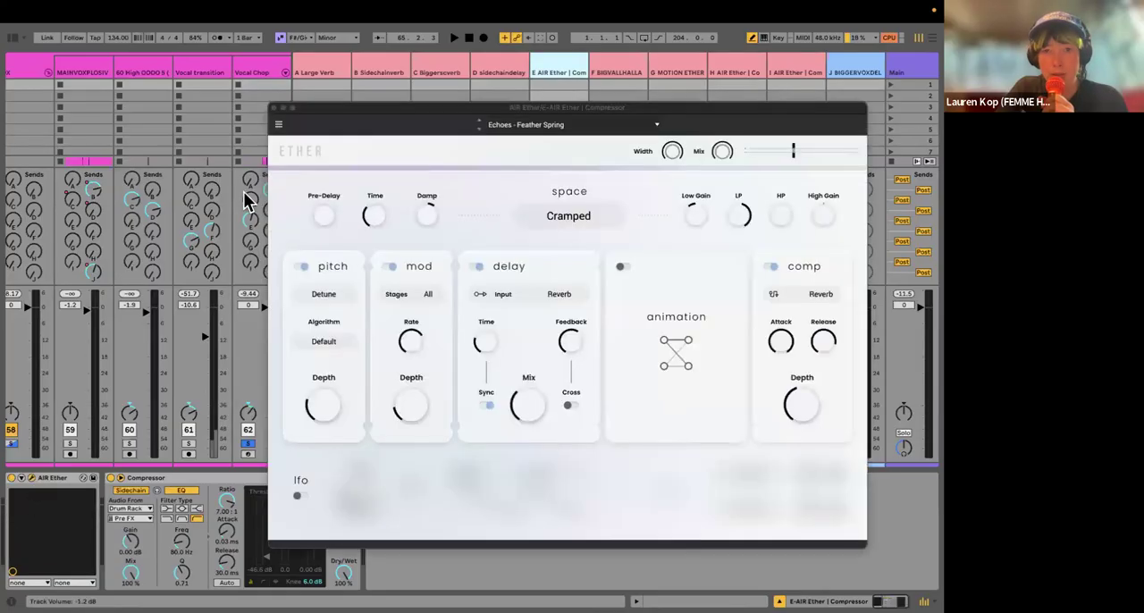
pyautogui.click(278, 108)
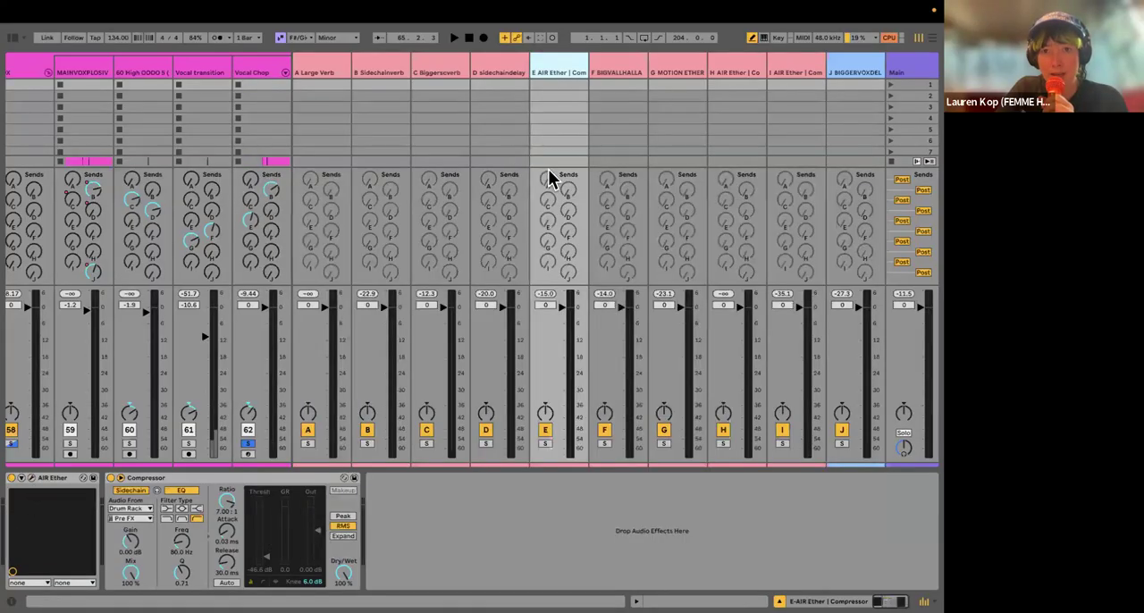
# Step: Examine ValhallaVintageVerb on the F BIGVALLHALLA return, close its window, and go back to the Arrangement view
pyautogui.click(628, 75)
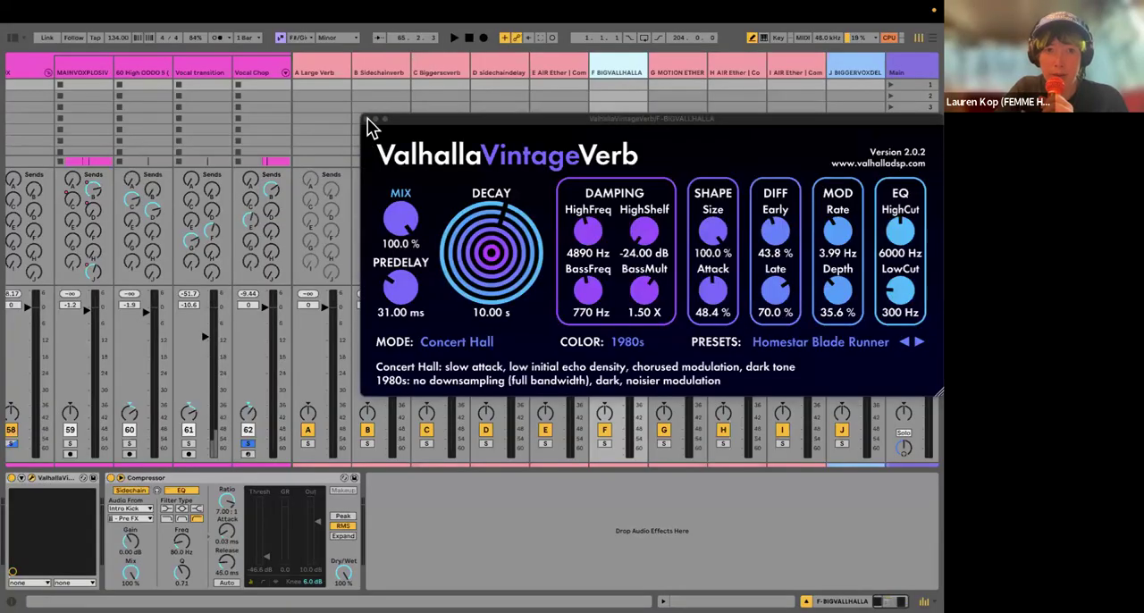
pyautogui.click(367, 118)
pyautogui.press('Tab')
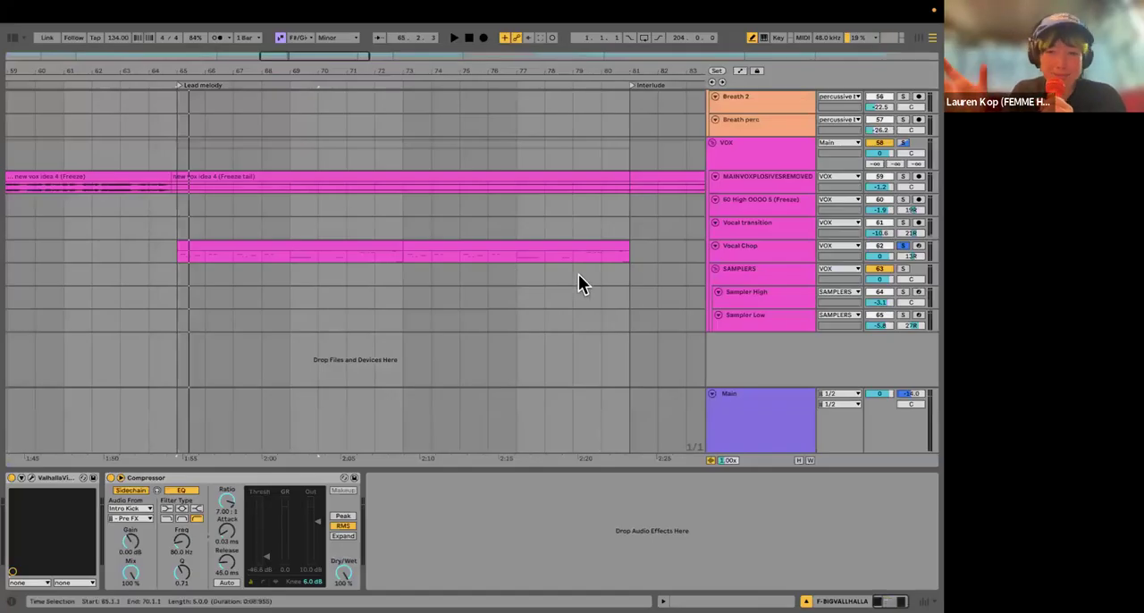
# Step: Select the Vocal Chop track, review its device chain from the Drum Rack to Echo, and unsolo the track
pyautogui.click(747, 253)
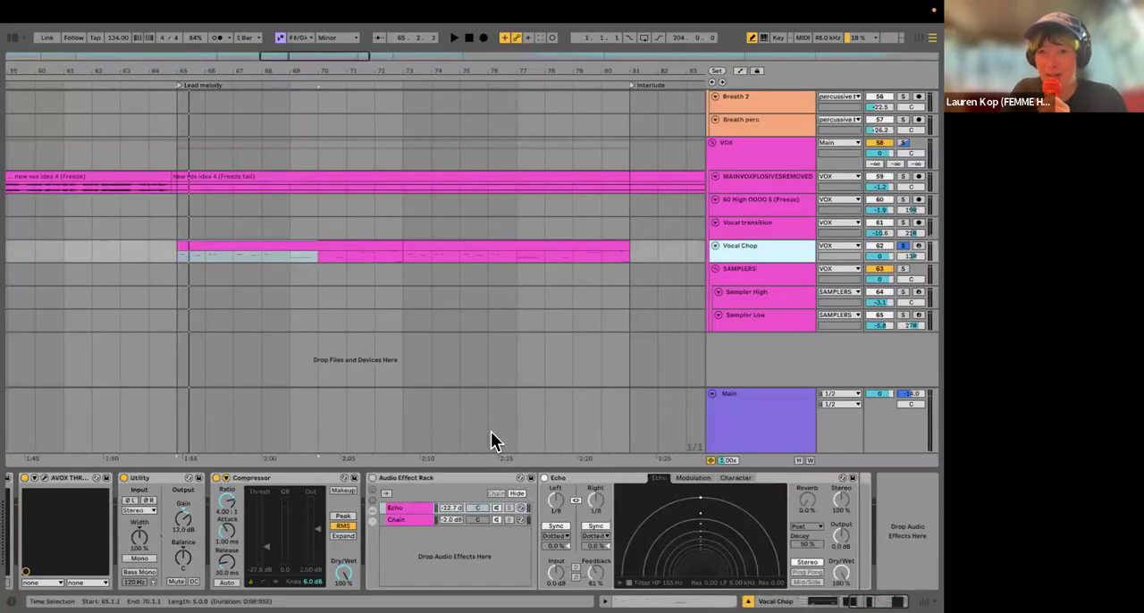
pyautogui.hscroll(-10, 290, 543)
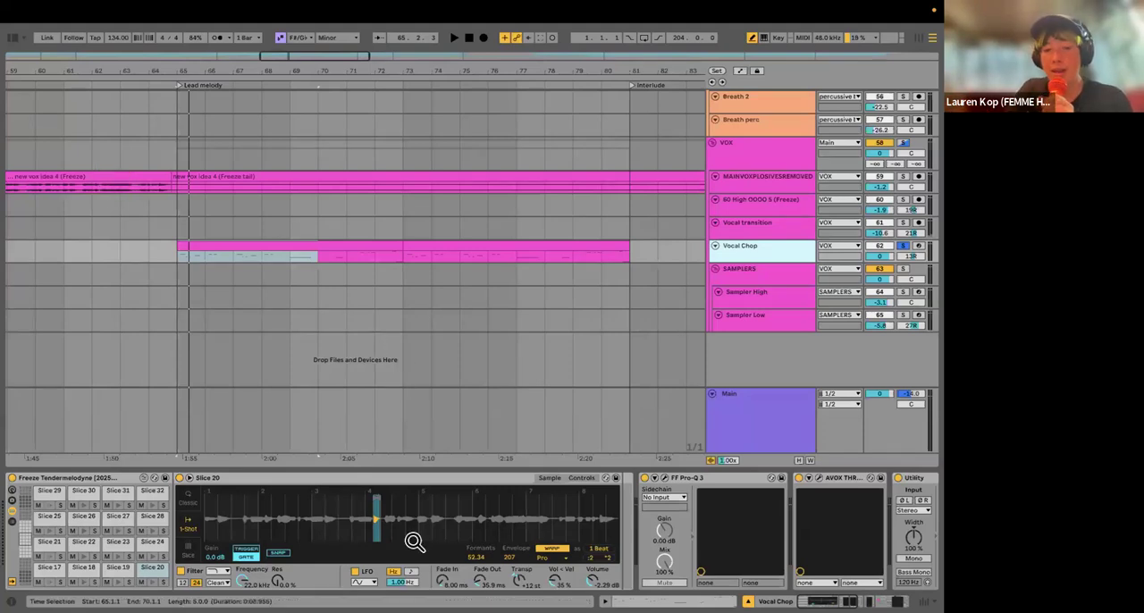
pyautogui.hscroll(5, 505, 526)
pyautogui.hscroll(10, 508, 526)
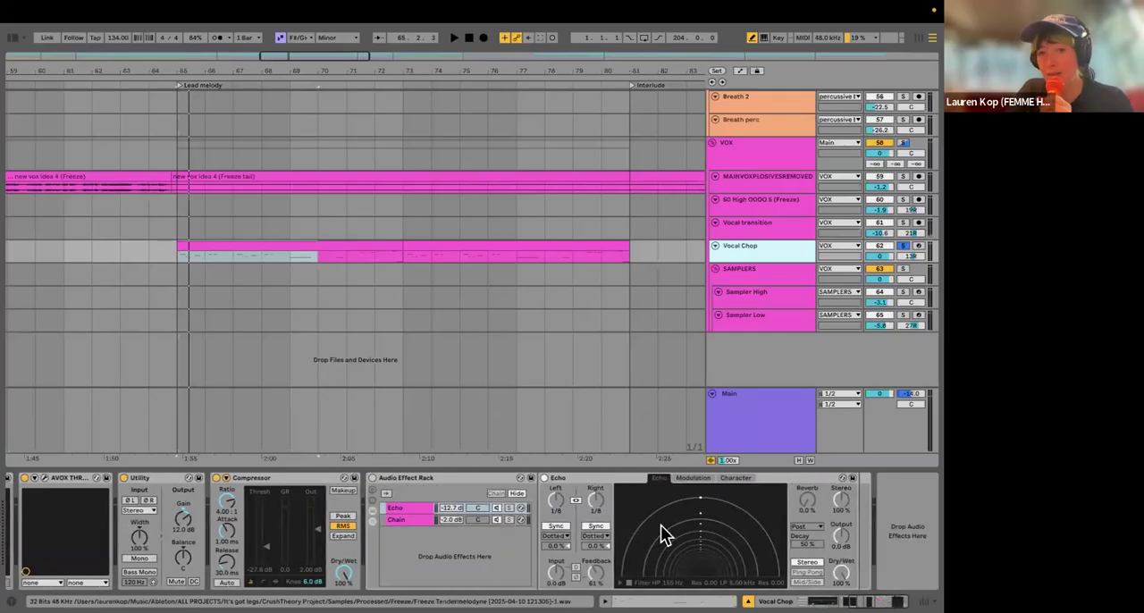
pyautogui.click(901, 245)
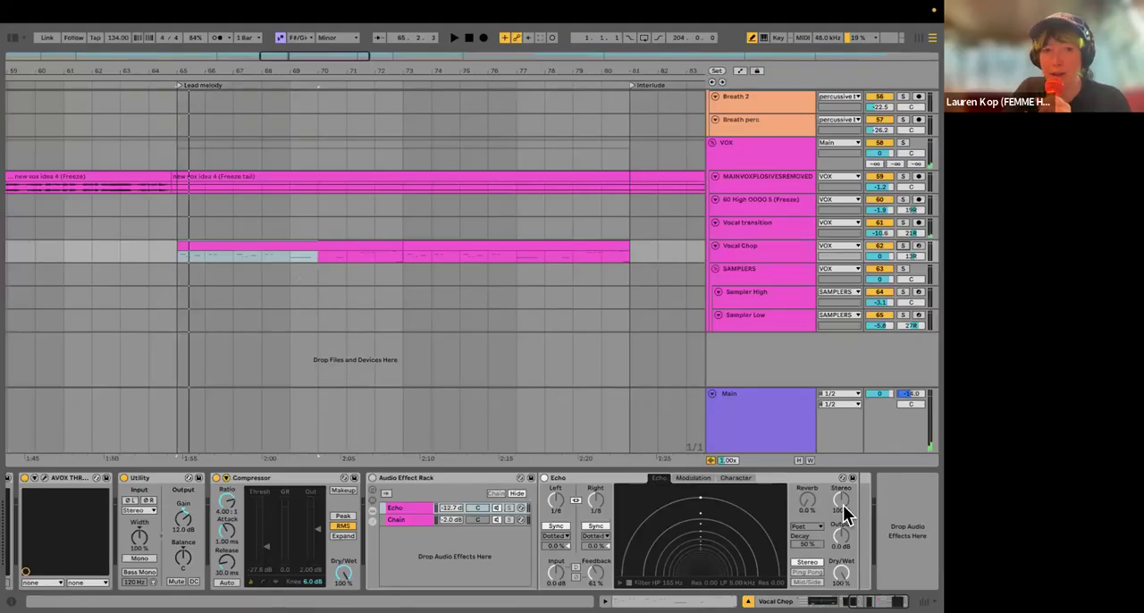
# Step: Solo the High OOOO 5 (Freeze) track and play it from the start of the Vocal hook at bar 105
pyautogui.click(516, 297)
pyautogui.press('-')
pyautogui.press('-')
pyautogui.press('-')
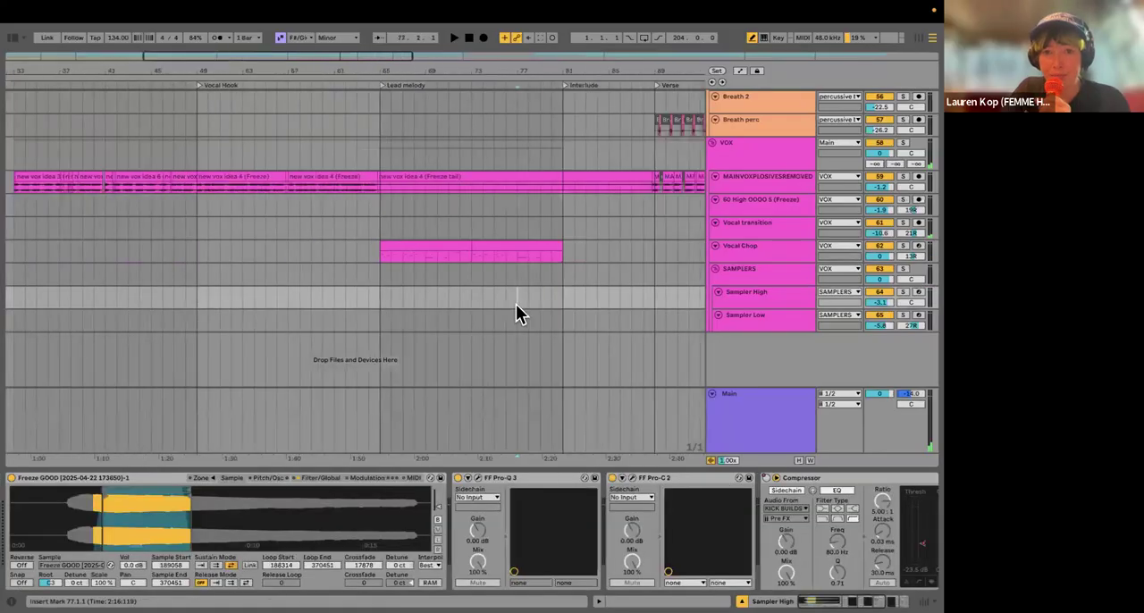
pyautogui.hscroll(5, 437, 314)
pyautogui.scroll(4, 272, 259)
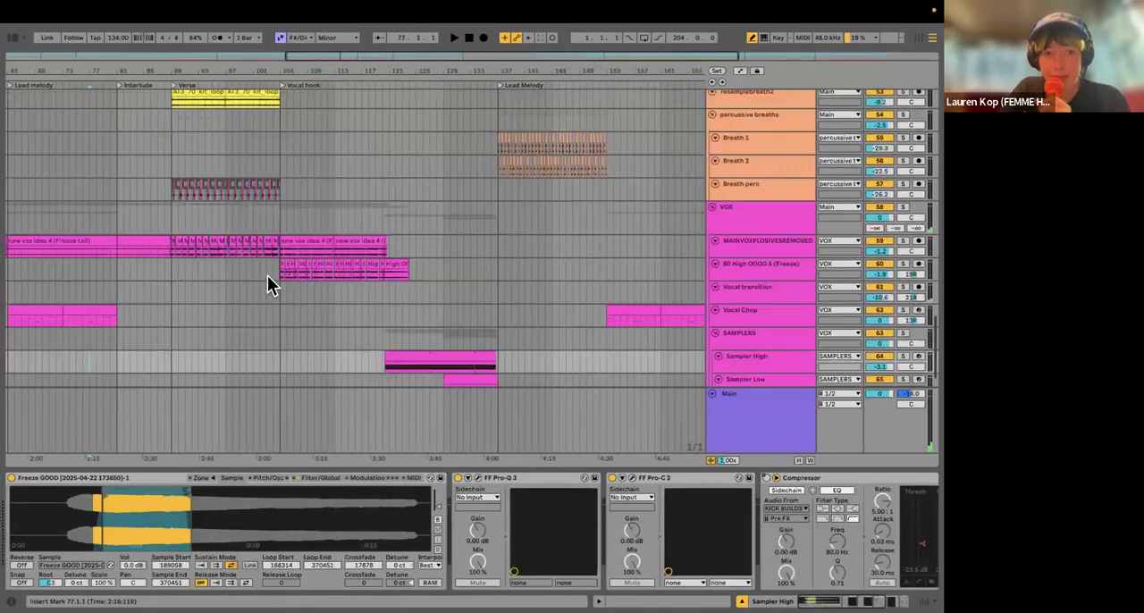
pyautogui.scroll(2, 258, 317)
pyautogui.scroll(4, 349, 305)
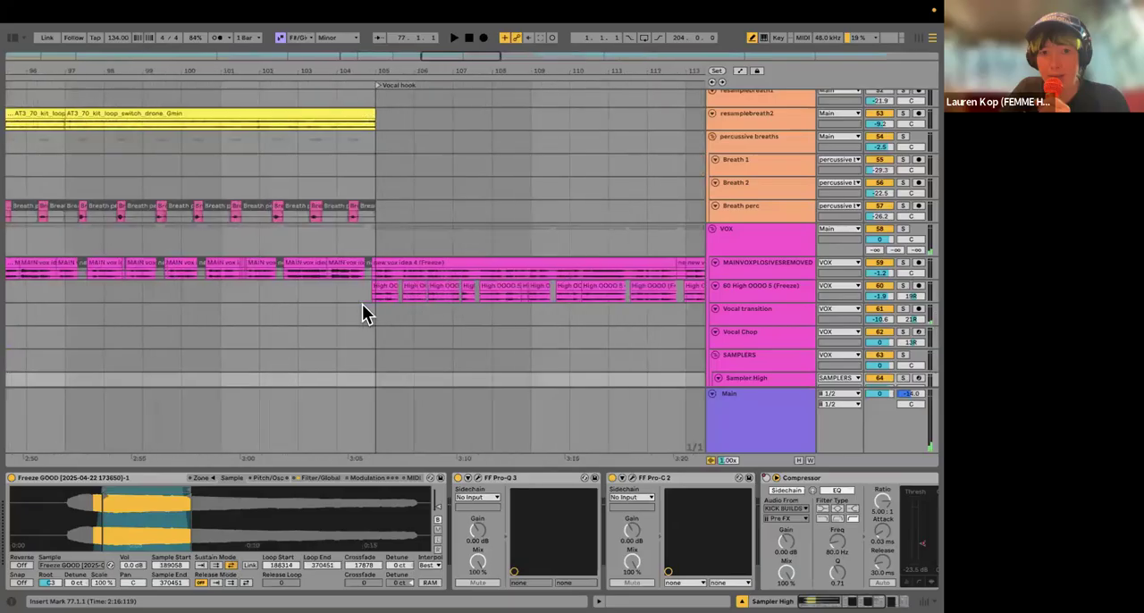
pyautogui.scroll(-3, 293, 270)
pyautogui.hscroll(3, 293, 270)
pyautogui.click(300, 235)
pyautogui.scroll(1, 907, 239)
pyautogui.click(906, 235)
pyautogui.press('space')
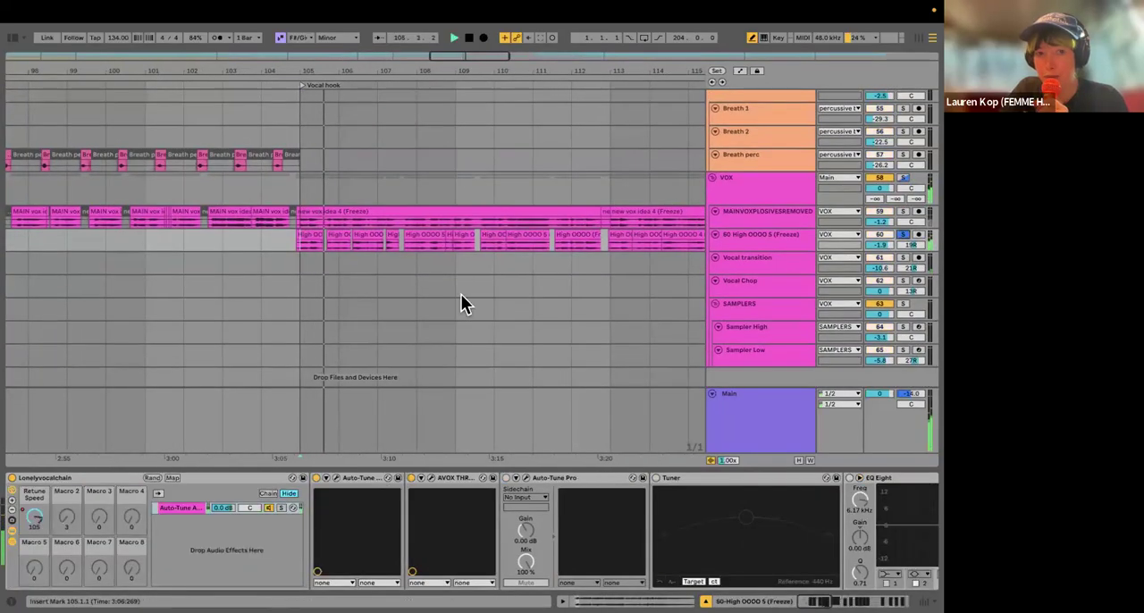
# Step: Open Auto-Tune Artist on the High OOOO 5 (Freeze) track, examine its retune and scale settings, and close its window
pyautogui.hscroll(4, 460, 303)
pyautogui.scroll(1, 460, 304)
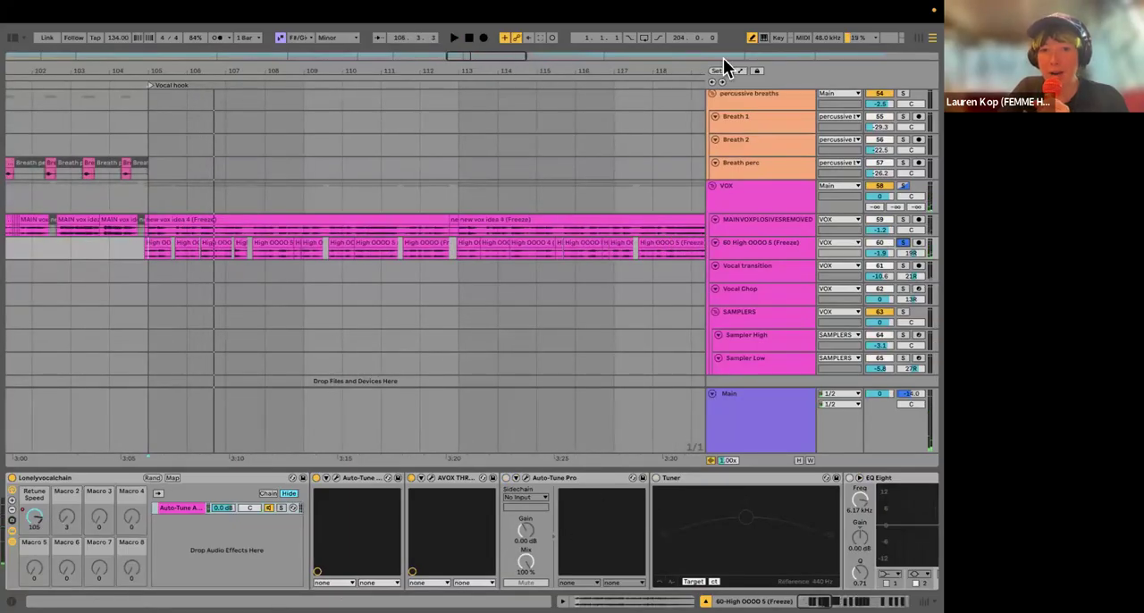
pyautogui.click(336, 478)
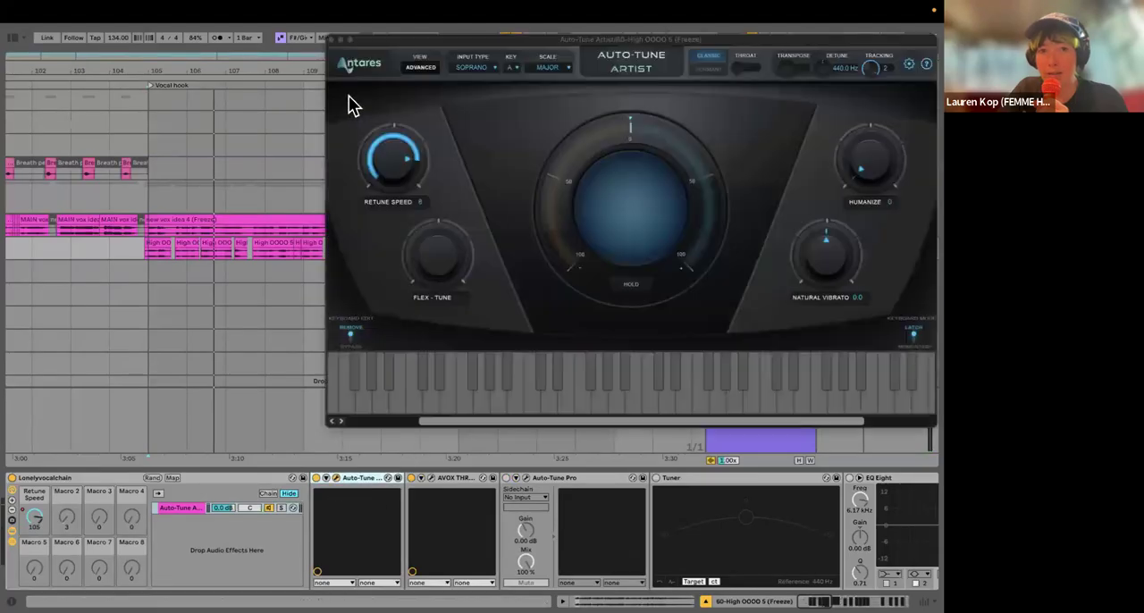
pyautogui.click(330, 39)
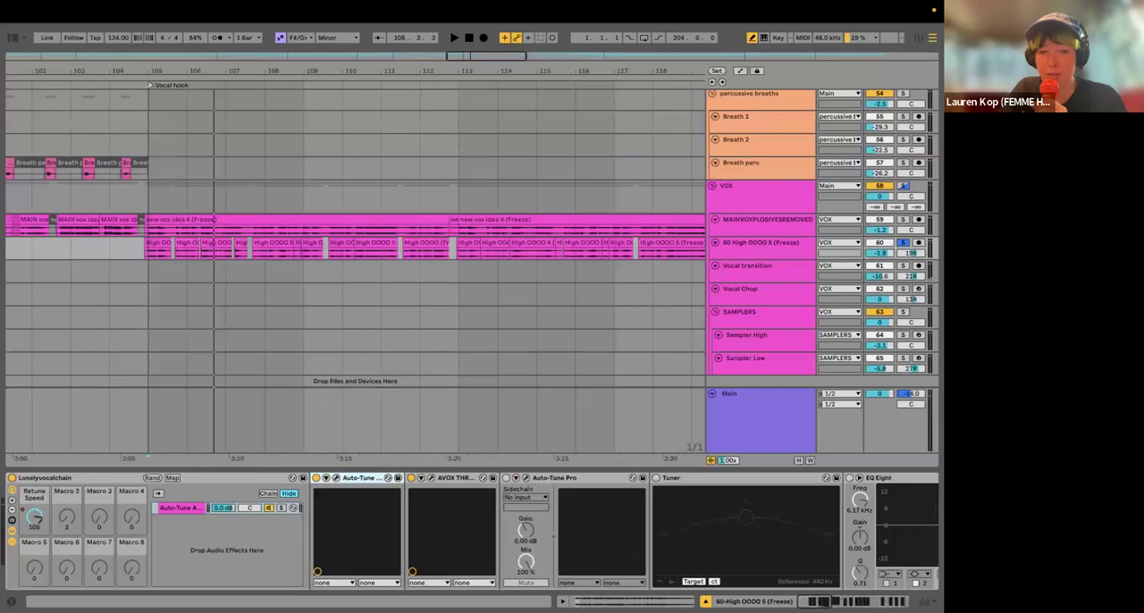
# Step: Open AVOX THROAT on the High OOOO 5 (Freeze) track, examine its breathiness and throat settings, and close its window
pyautogui.click(431, 479)
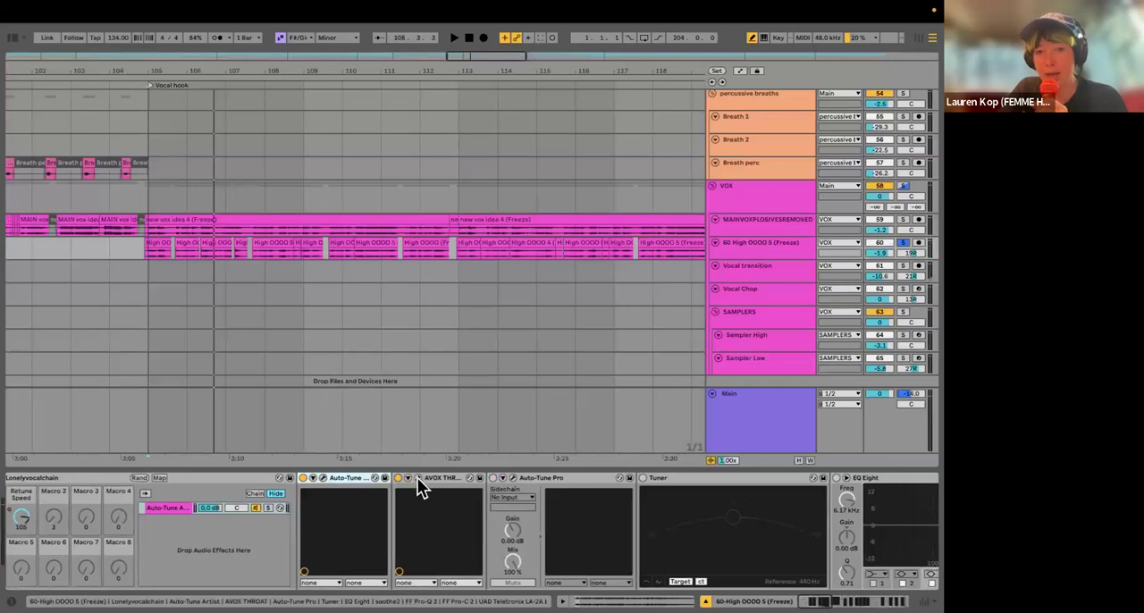
pyautogui.moveTo(427, 49); pyautogui.dragTo(284, 132)
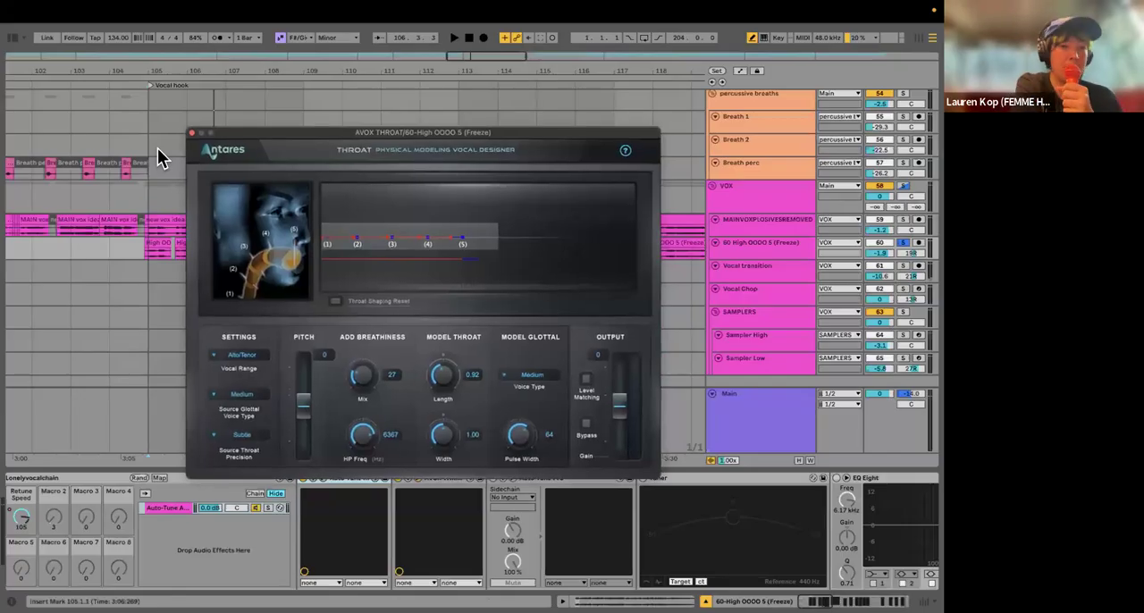
pyautogui.click(191, 132)
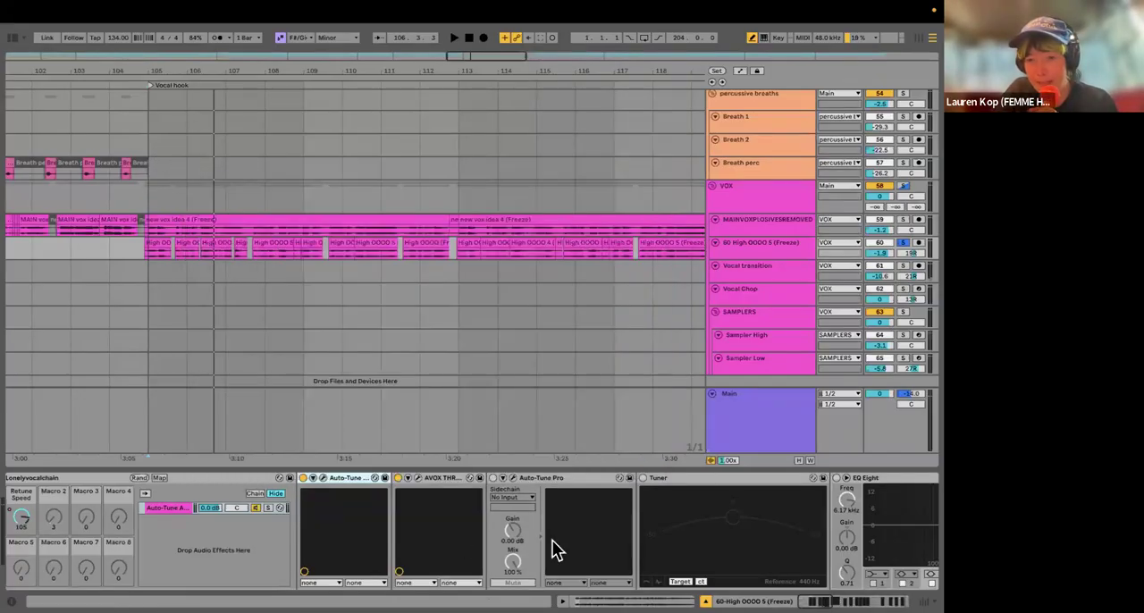
# Step: Open FF Pro-Q 3 on the High OOOO 5 (Freeze) track, examine its EQ bands, and close its window
pyautogui.hscroll(10, 551, 539)
pyautogui.click(361, 480)
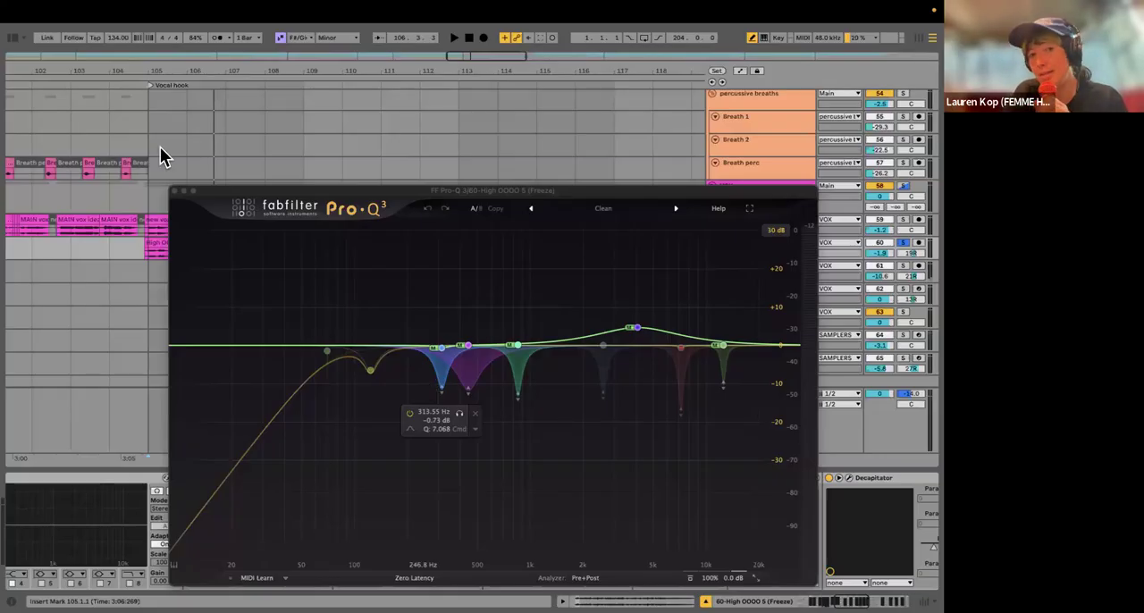
pyautogui.click(176, 191)
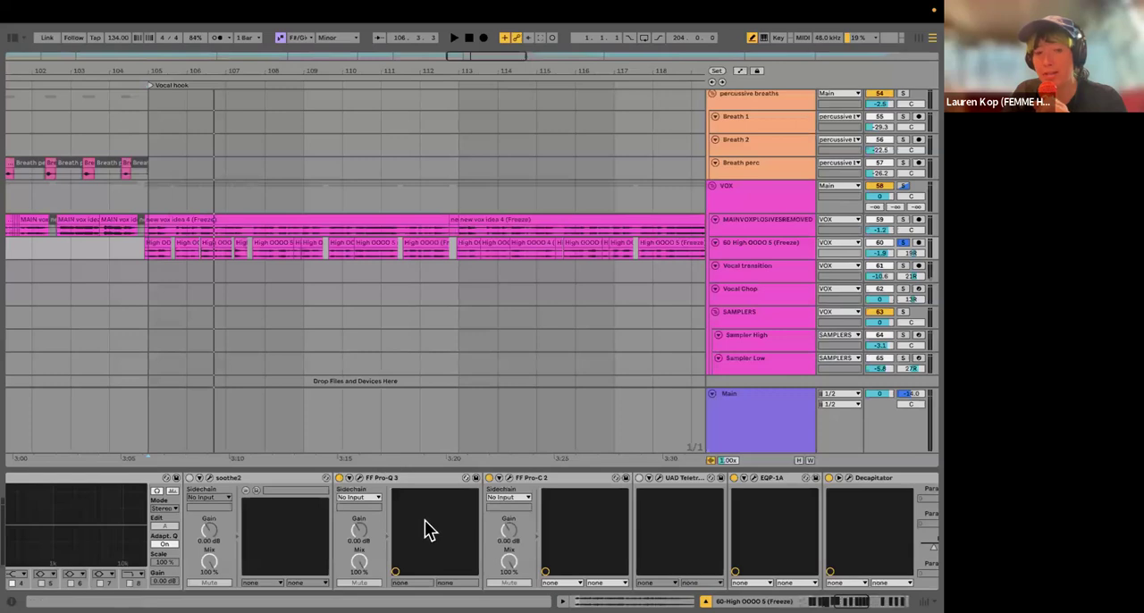
# Step: Reopen FF Pro-Q 3 on the High OOOO 5 (Freeze) track, look through its preset list, and close its window
pyautogui.click(409, 478)
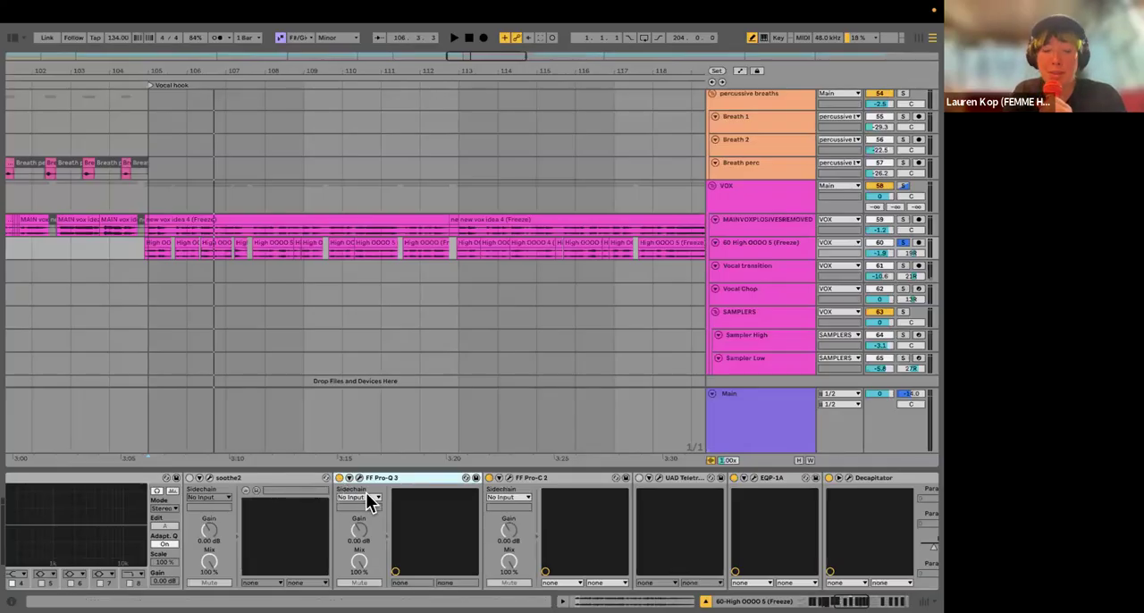
pyautogui.click(359, 479)
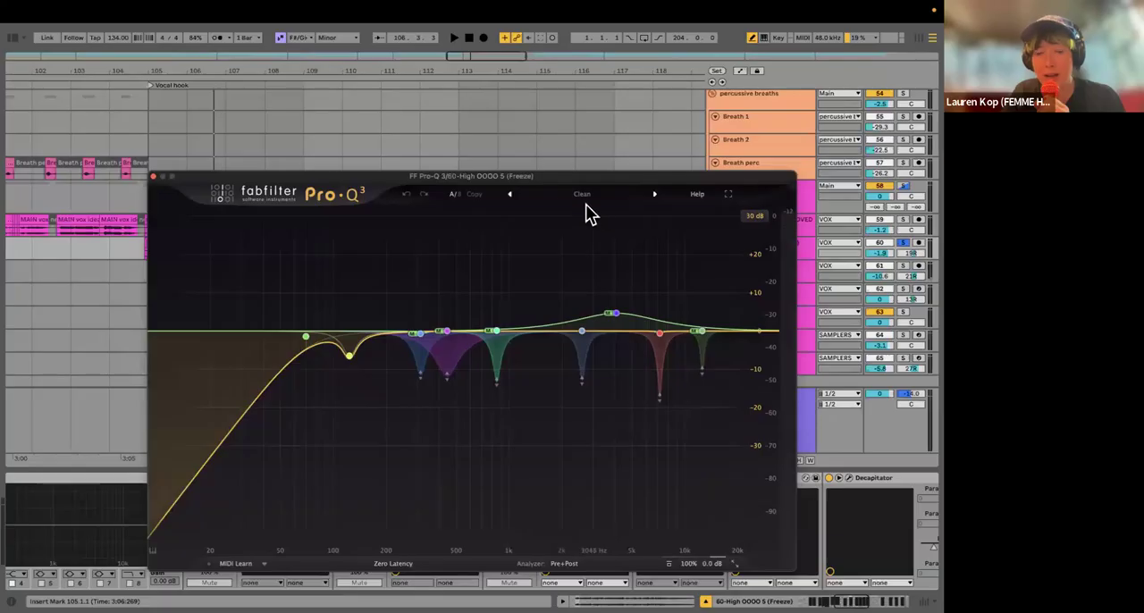
pyautogui.click(580, 198)
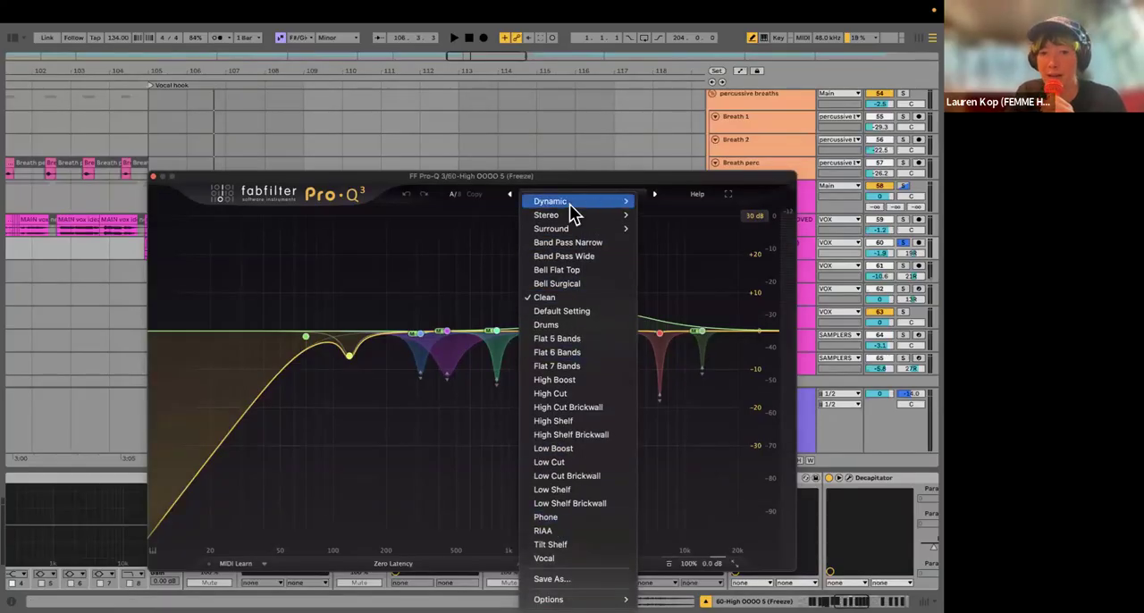
pyautogui.moveTo(569, 205)
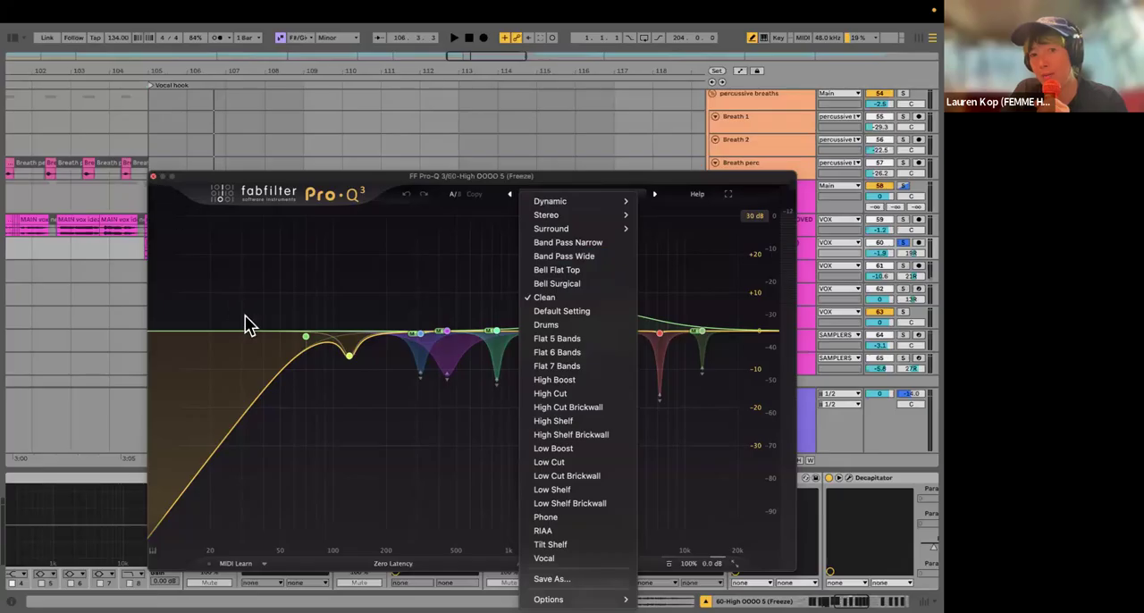
pyautogui.click(153, 176)
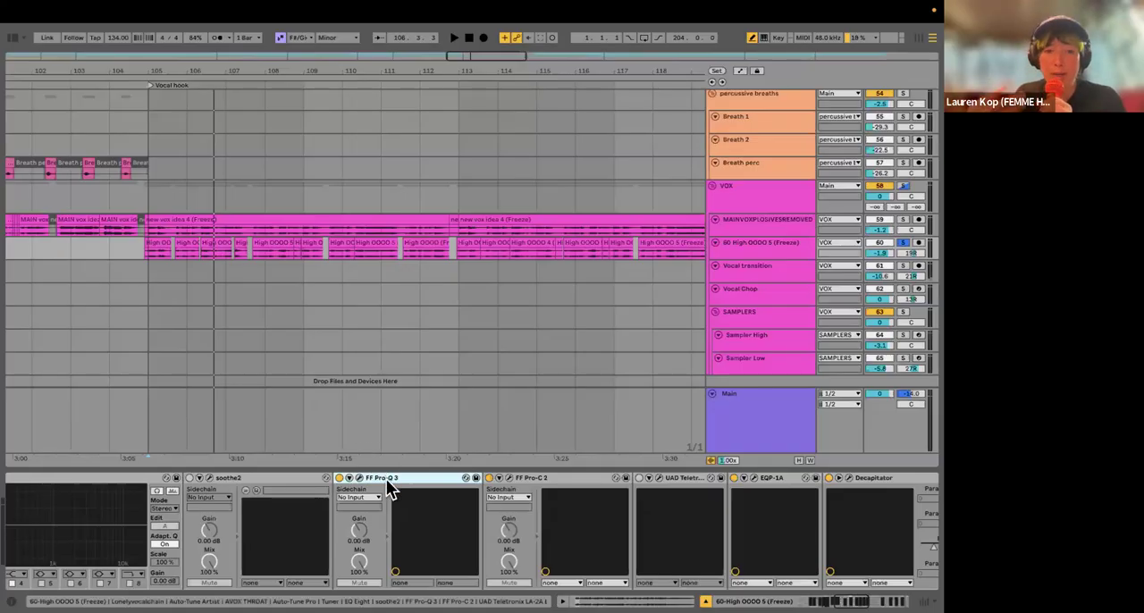
# Step: Insert an EQ Eight between FF Pro-Q 3 and FF Pro-C 2 on the High OOOO 5 (Freeze) track
pyautogui.click(12, 37)
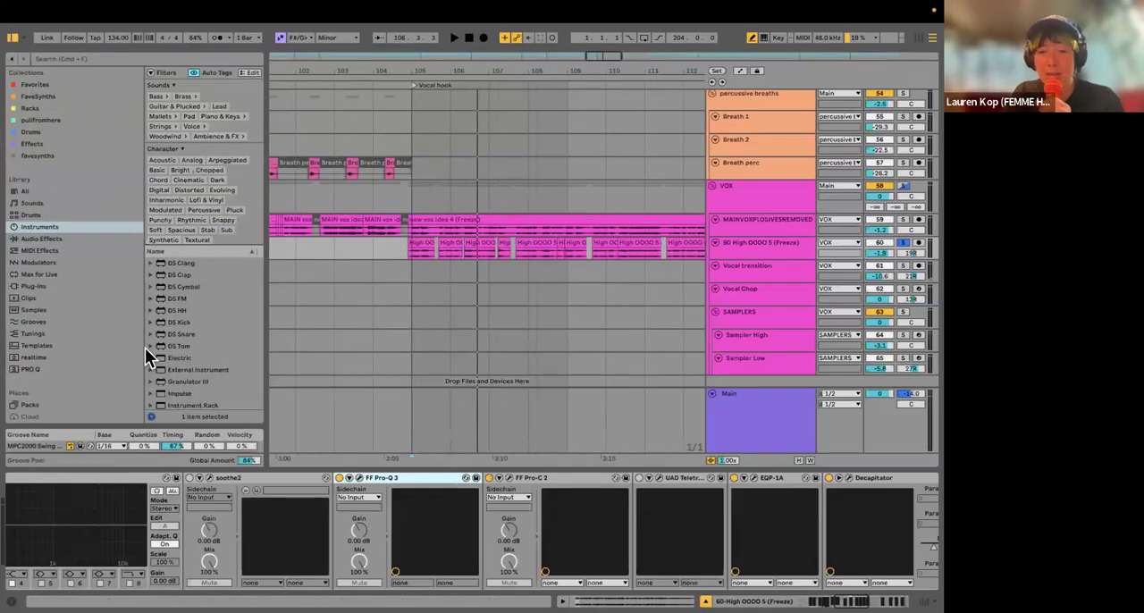
pyautogui.scroll(-1, 44, 252)
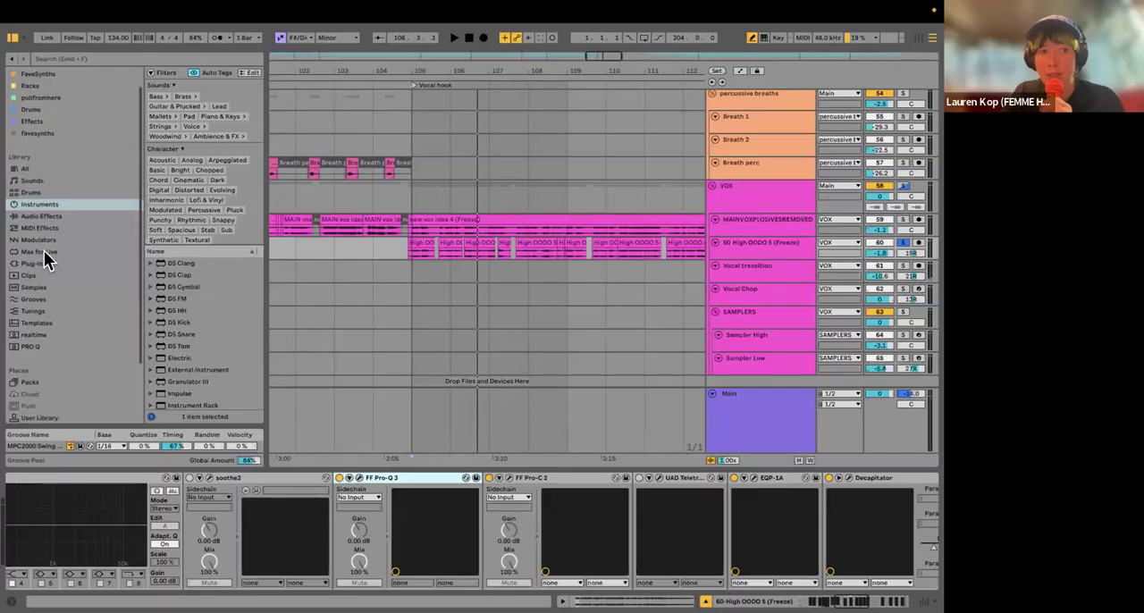
pyautogui.click(42, 217)
pyautogui.scroll(10, 206, 355)
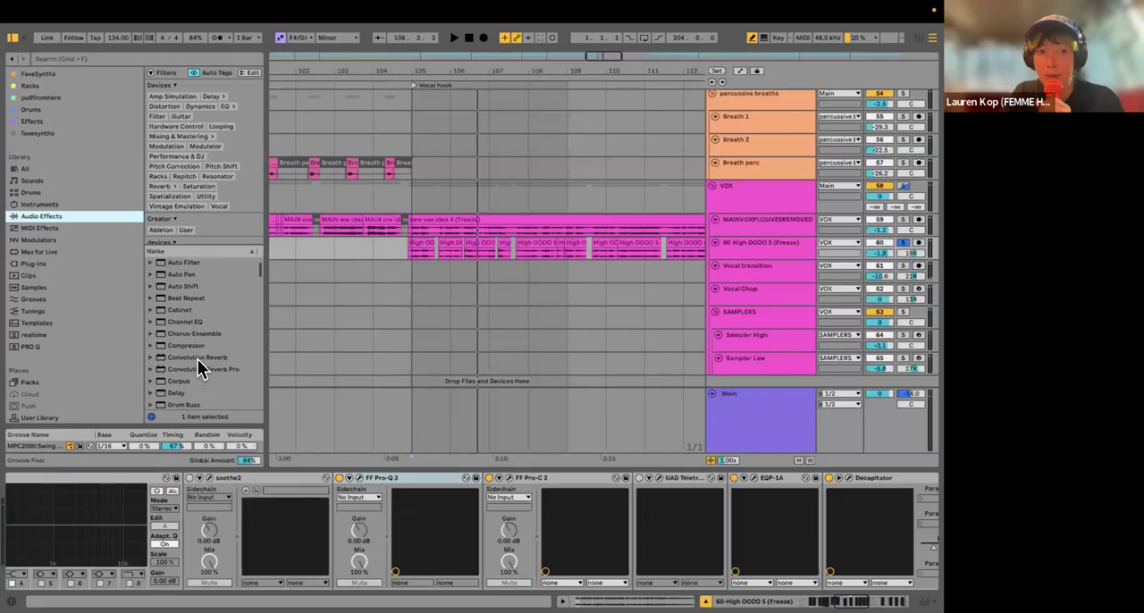
pyautogui.scroll(-3, 202, 358)
pyautogui.scroll(-3, 193, 332)
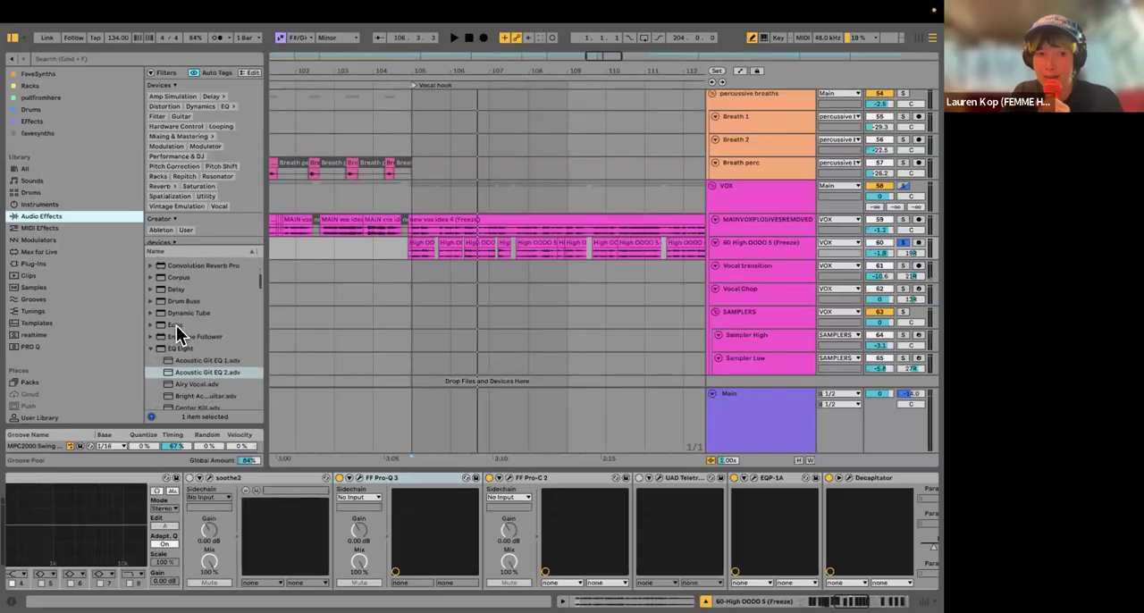
pyautogui.click(176, 324)
pyautogui.moveTo(186, 348); pyautogui.dragTo(478, 501)
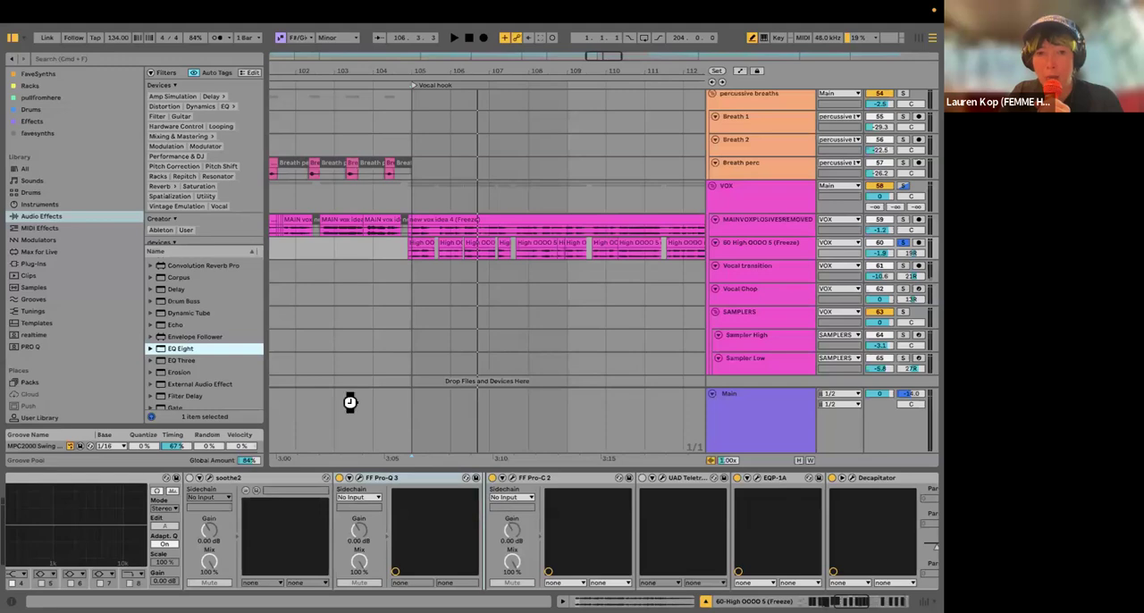
pyautogui.click(11, 29)
pyautogui.click(487, 335)
pyautogui.click(12, 37)
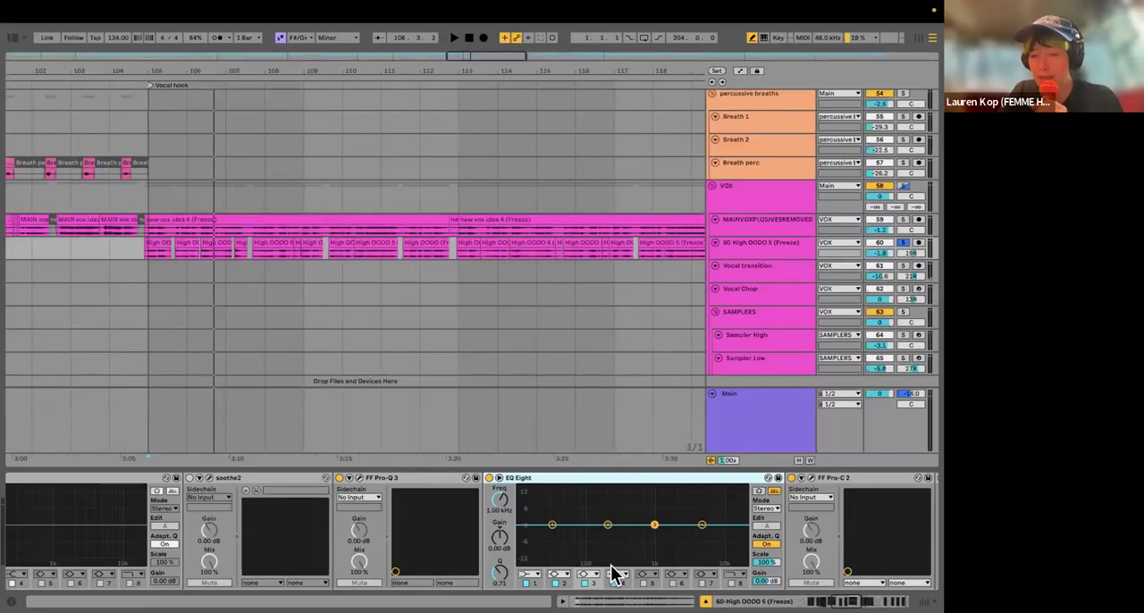
# Step: Expand the new EQ Eight's display, boost band 3 by about 13.5 dB at 2.61 kHz, and enable audition mode
pyautogui.click(498, 479)
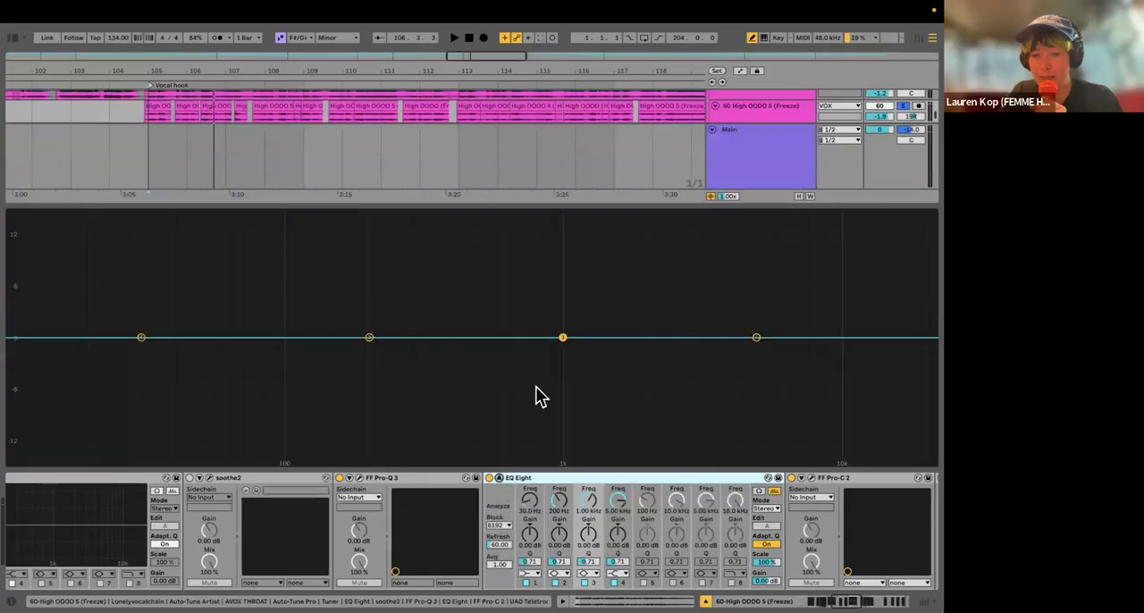
pyautogui.moveTo(565, 339); pyautogui.dragTo(679, 227)
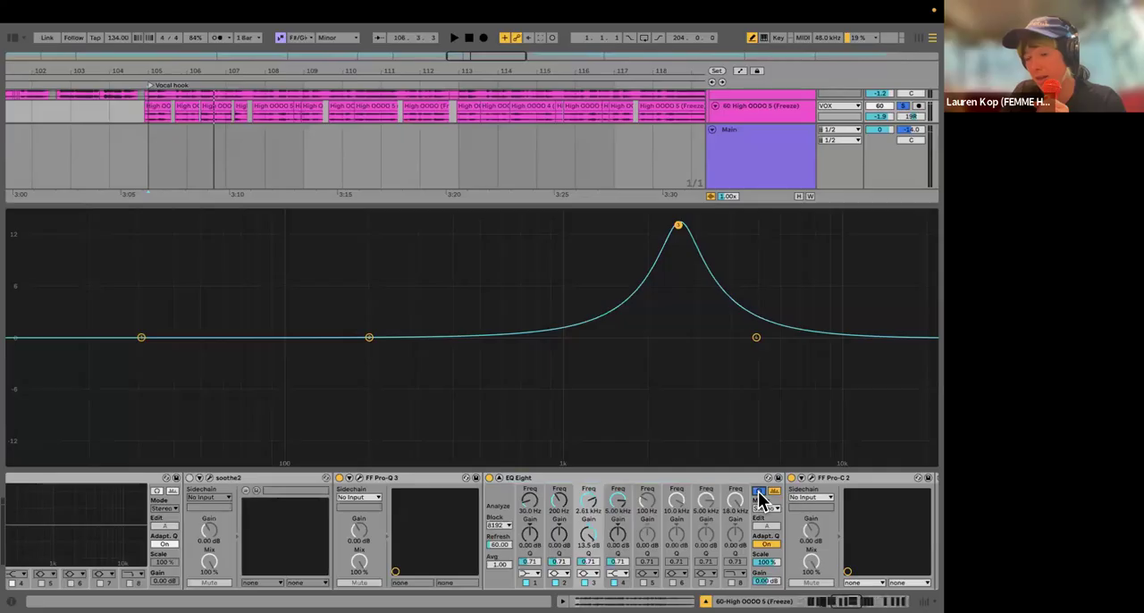
pyautogui.click(759, 492)
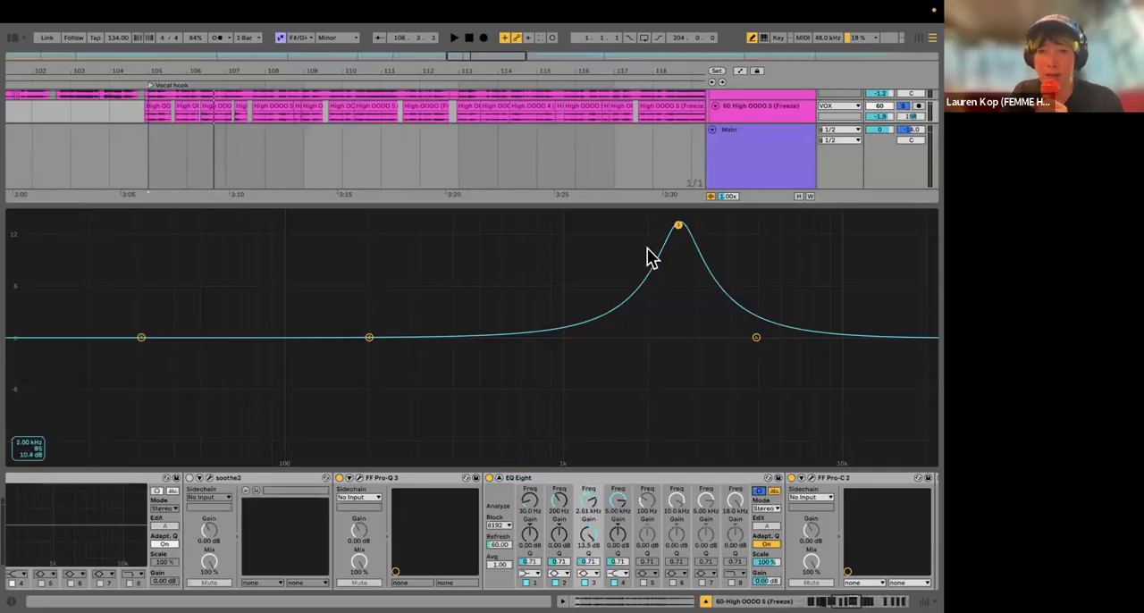
# Step: Sweep band 3's boost from about 6.42 kHz to 228 Hz with playback, and make it a narrow 221 Hz cut of about 2.66 dB, Q 7.68
pyautogui.moveTo(679, 224); pyautogui.dragTo(787, 238)
pyautogui.press('space')
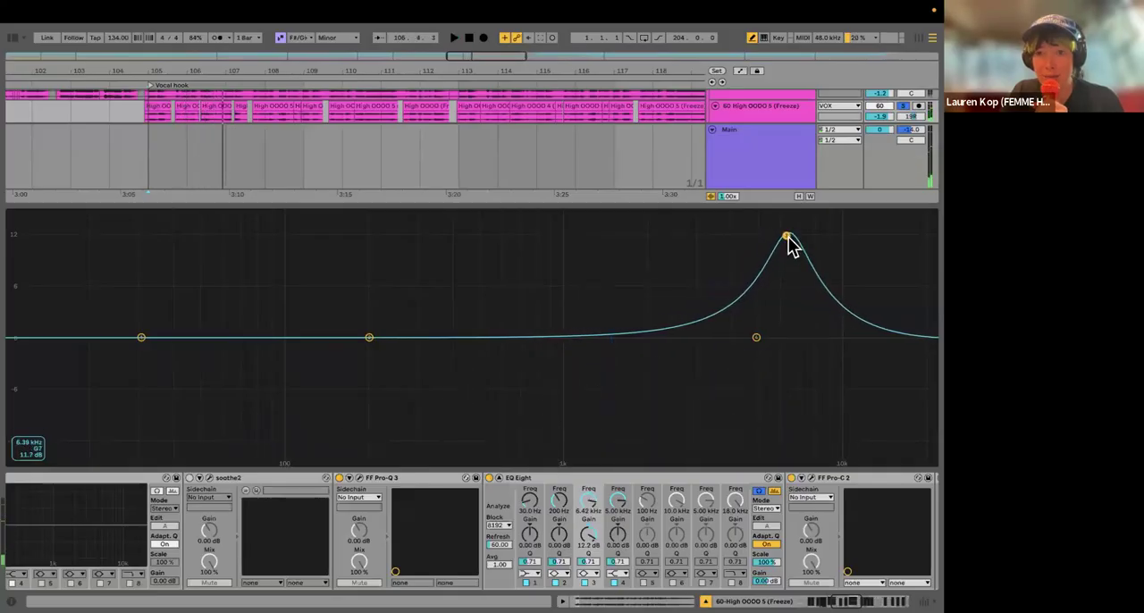
pyautogui.moveTo(786, 236); pyautogui.dragTo(384, 217)
pyautogui.press('space')
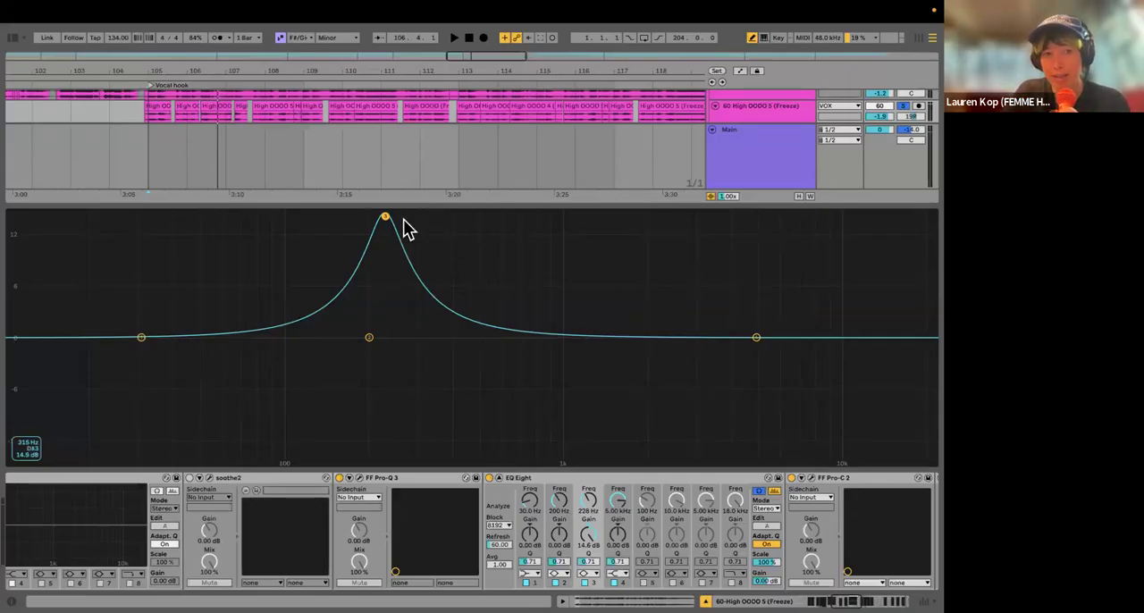
pyautogui.moveTo(384, 216); pyautogui.dragTo(383, 376)
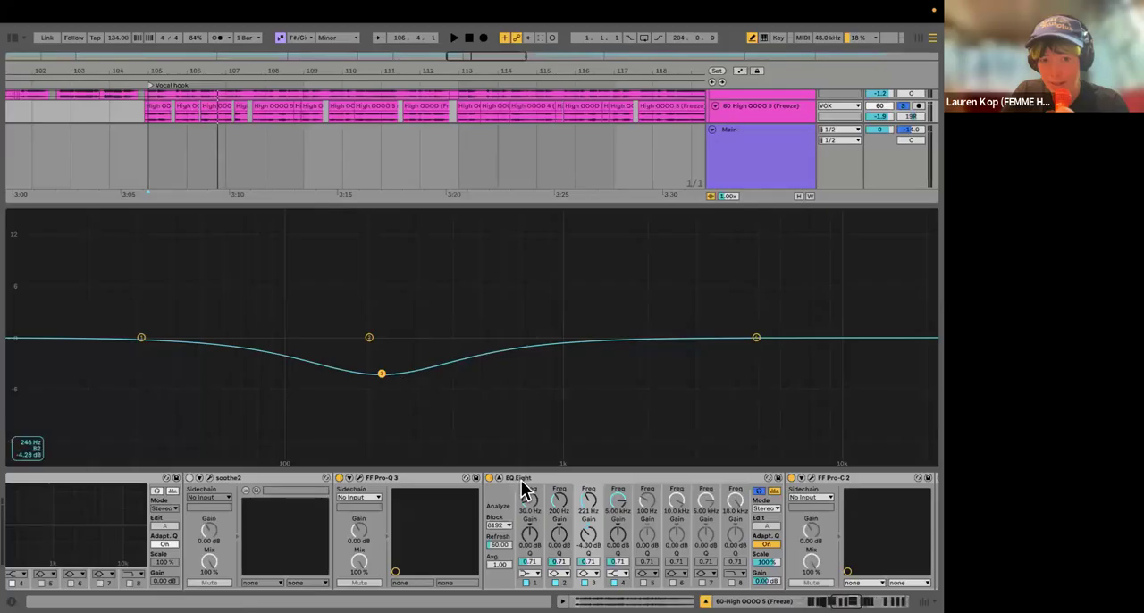
pyautogui.moveTo(588, 562); pyautogui.dragTo(381, 358)
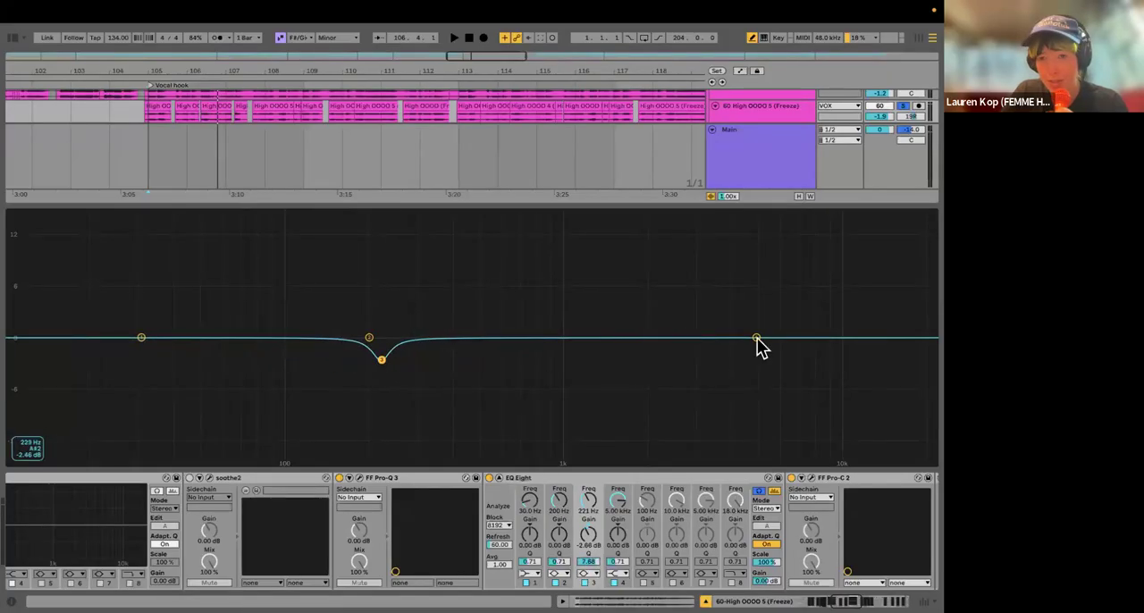
# Step: Try a band 4 high-shelf boost of about 4.83 dB at 4.46 kHz and a band 1 move, and undo both
pyautogui.moveTo(756, 337); pyautogui.dragTo(742, 297)
pyautogui.press('space')
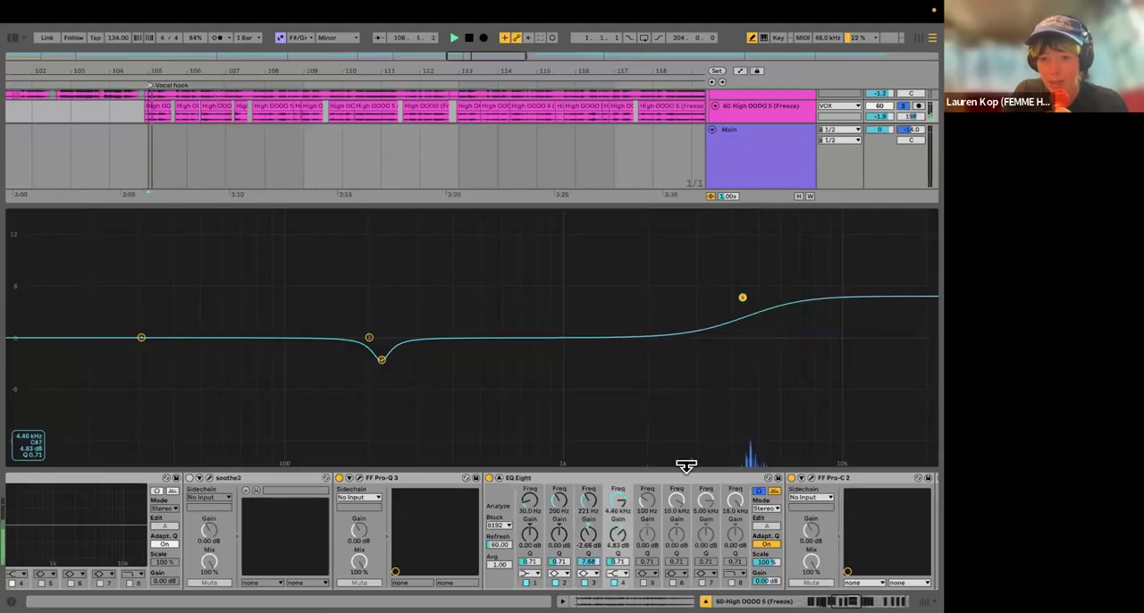
pyautogui.press('space')
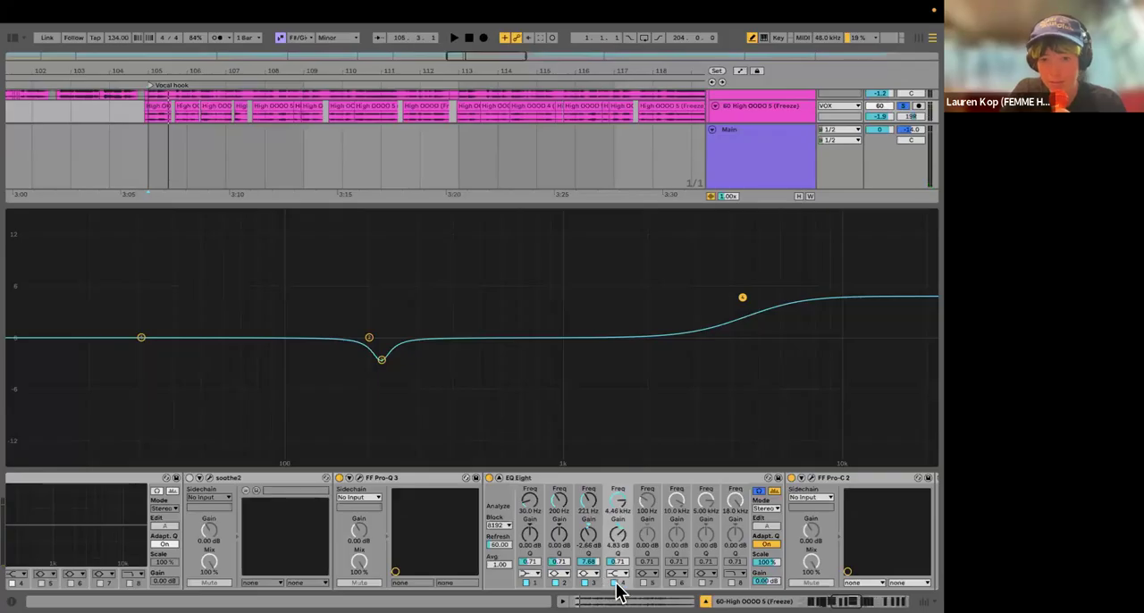
pyautogui.press('super+z')
pyautogui.press('super+z')
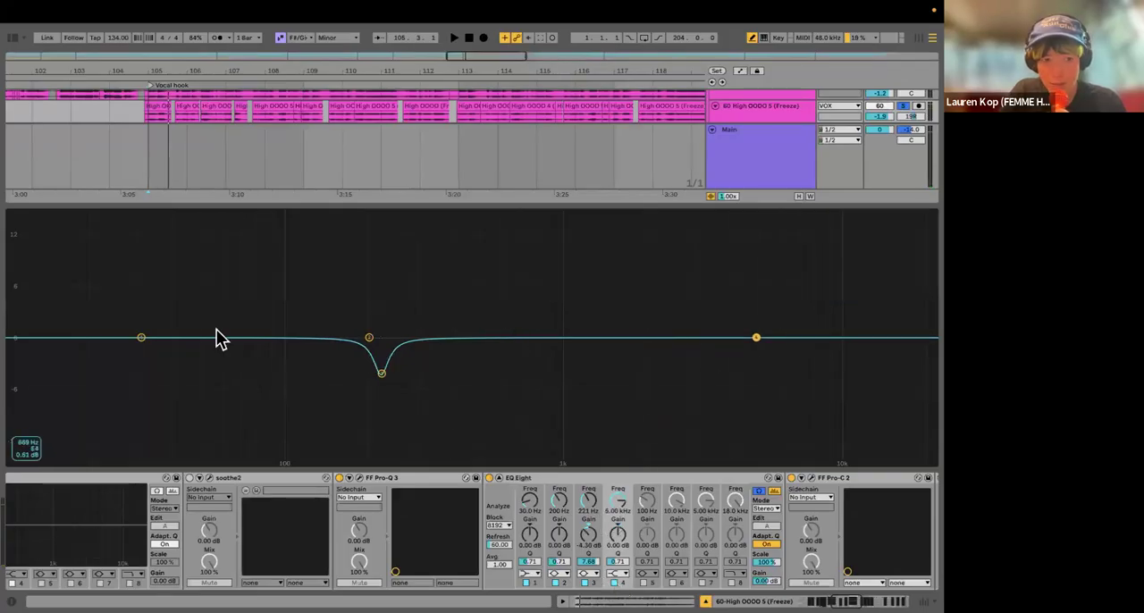
pyautogui.moveTo(145, 344); pyautogui.dragTo(532, 306)
pyautogui.press('super+z')
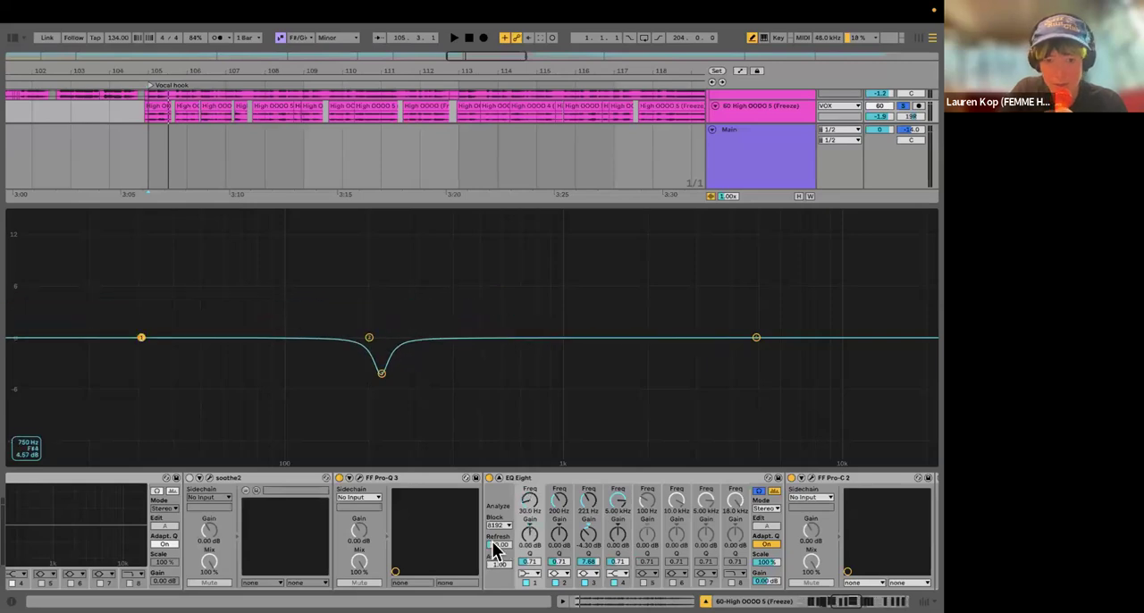
# Step: Enable EQ Eight band 5, audition it in the highs, and make it a high shelf at about 7.05 kHz with 2.88 dB gain
pyautogui.click(644, 583)
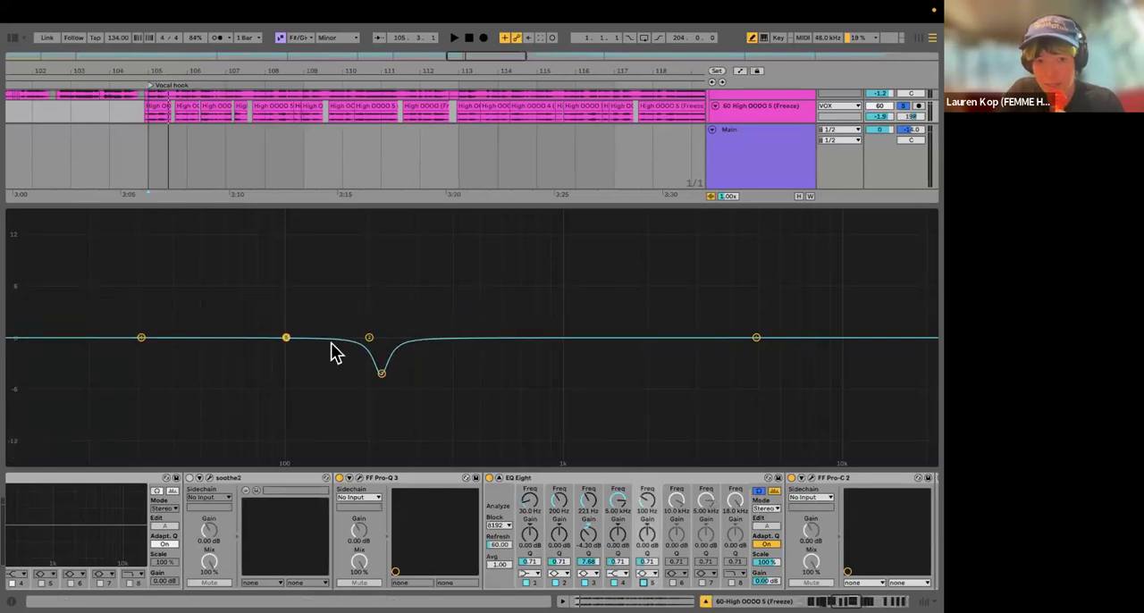
pyautogui.moveTo(286, 337); pyautogui.dragTo(810, 323)
pyautogui.press('space')
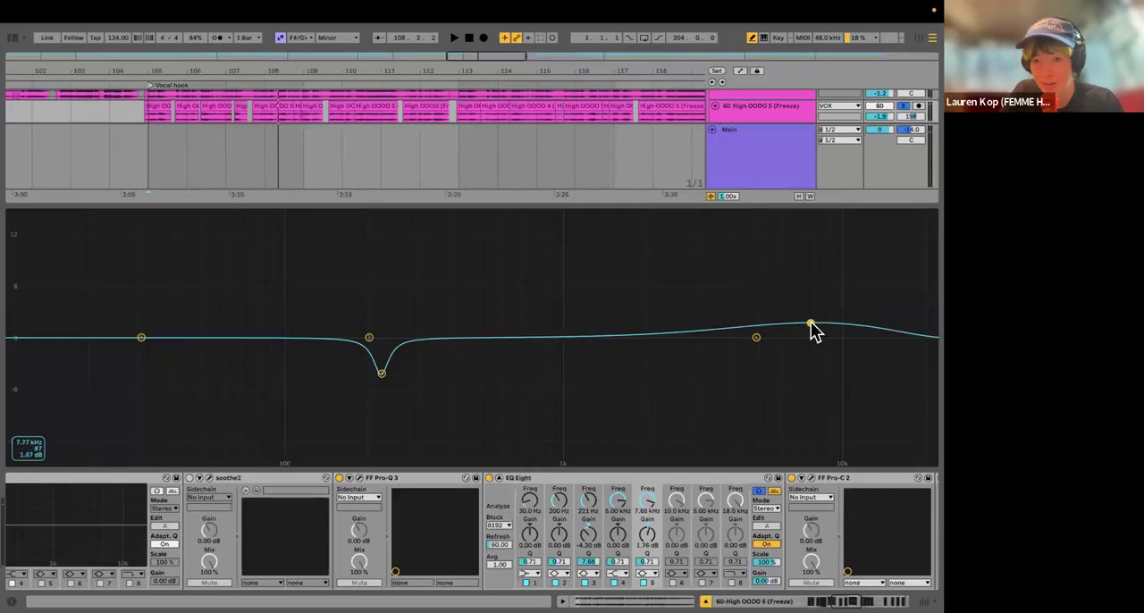
pyautogui.click(646, 572)
pyautogui.click(645, 547)
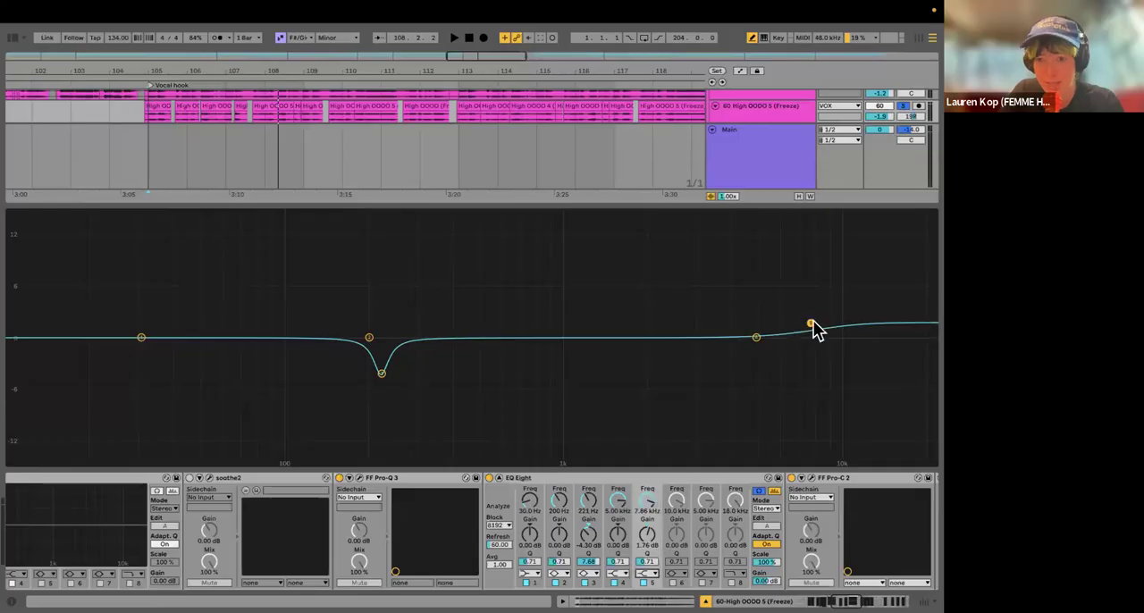
pyautogui.moveTo(810, 323)
pyautogui.mouseDown()
pyautogui.moveTo(798, 327)
pyautogui.moveTo(797, 314)
pyautogui.mouseUp()
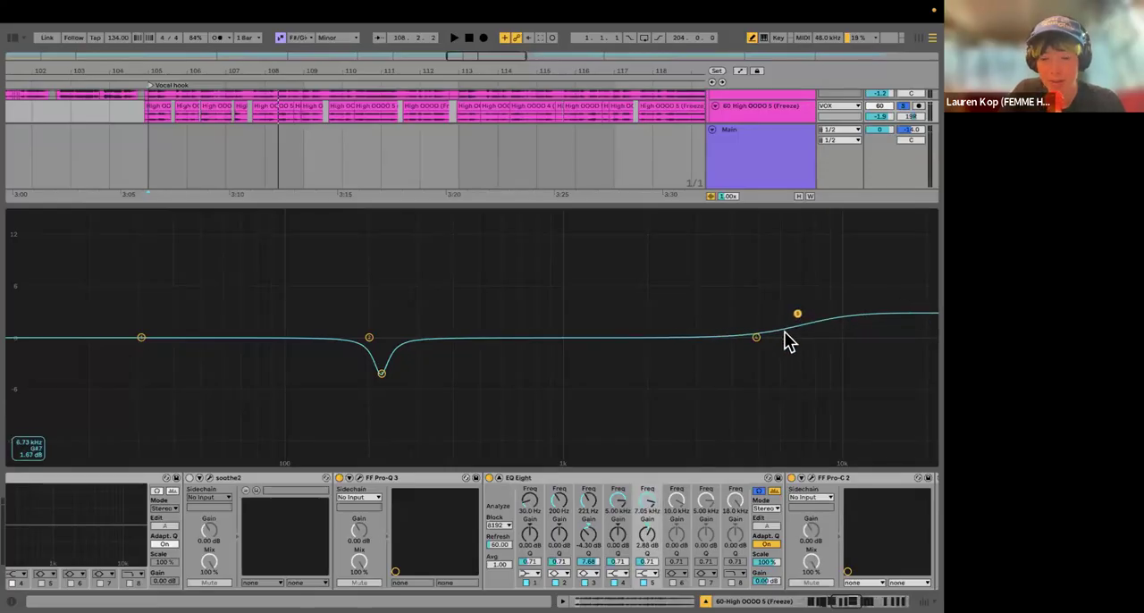
# Step: Delete the EQ Eight placed after FF Pro-Q 3 on the High OOOO 5 (Freeze) track
pyautogui.click(538, 481)
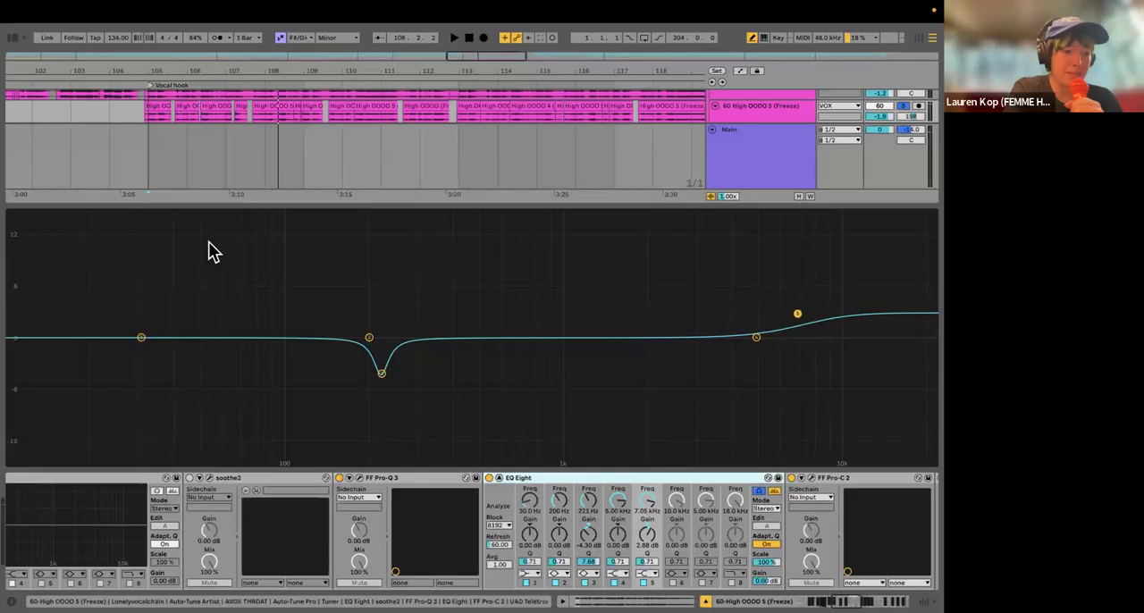
pyautogui.press('Delete')
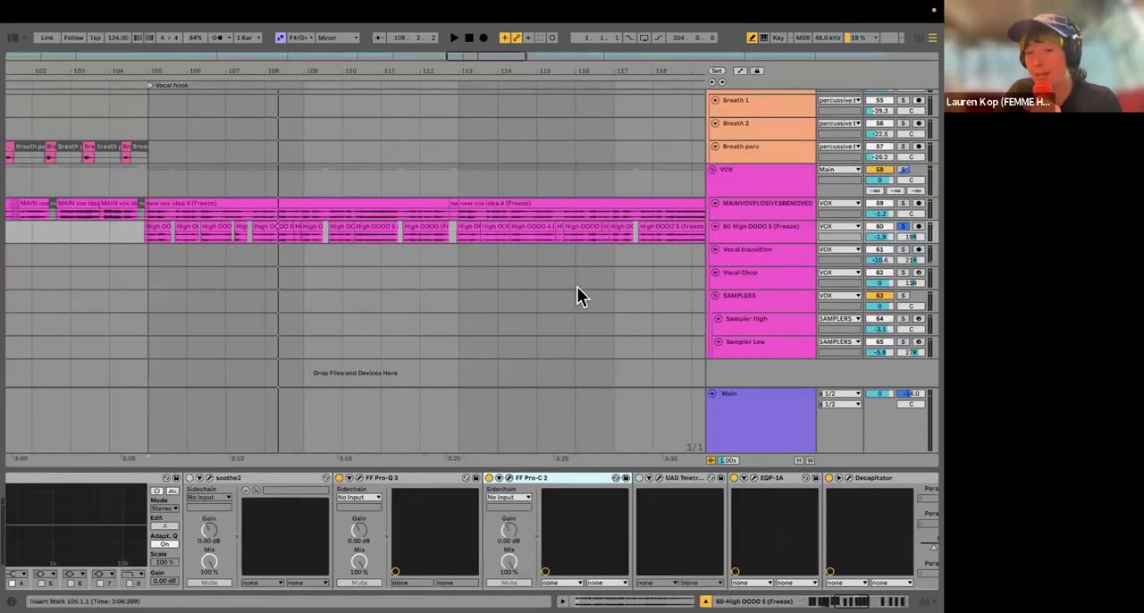
# Step: Look through the High OOOO 5 (Freeze) device chain from AVOX THROAT to Decapitator
pyautogui.hscroll(-10, 393, 507)
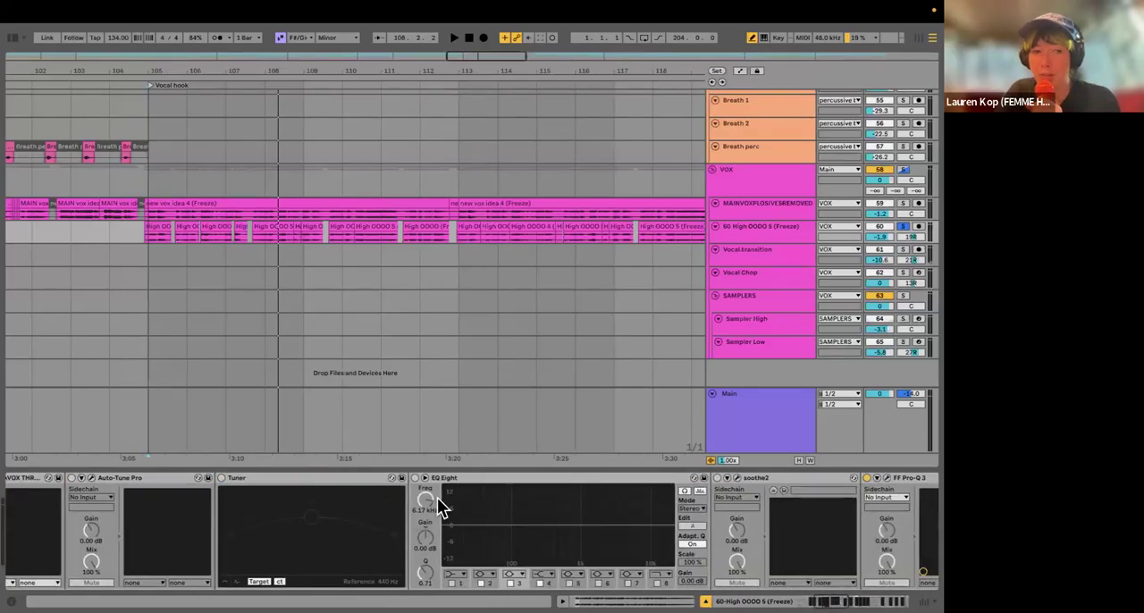
pyautogui.hscroll(-3, 438, 506)
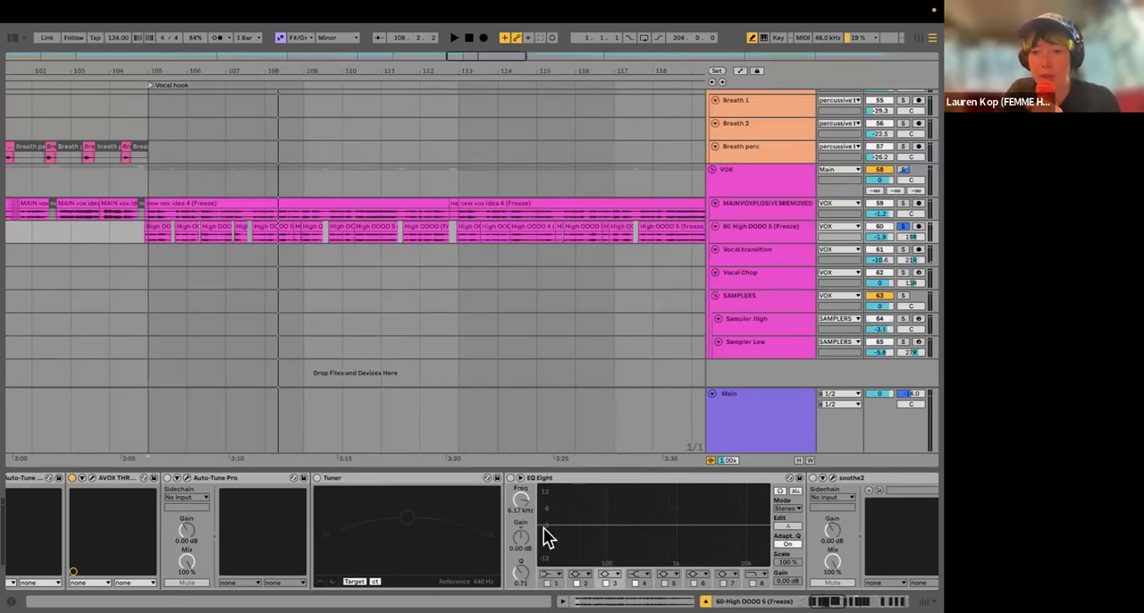
pyautogui.hscroll(10, 544, 527)
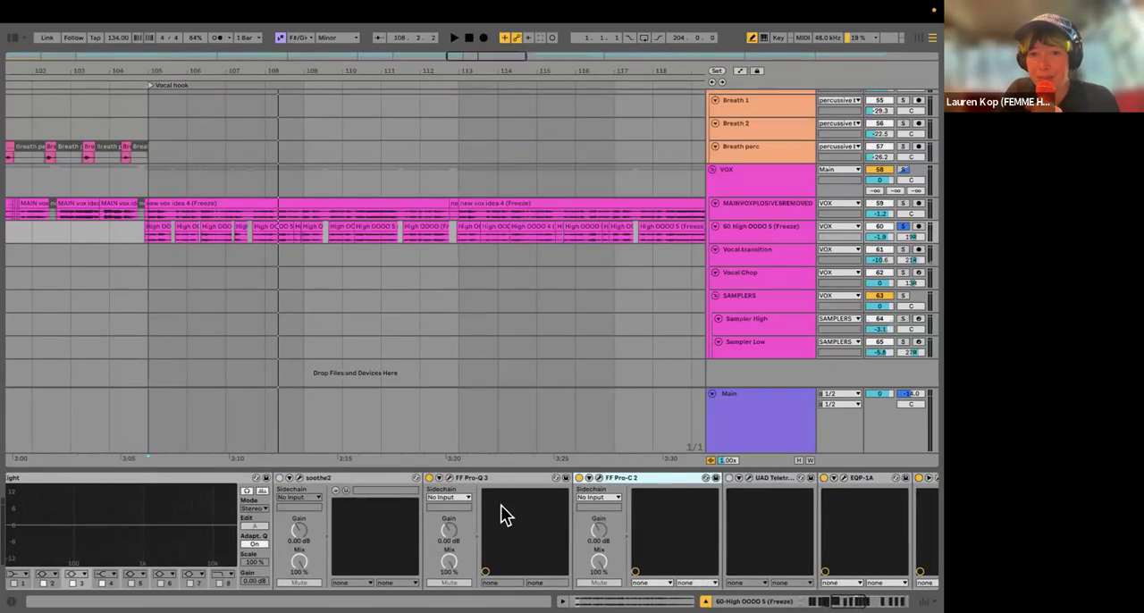
pyautogui.hscroll(10, 384, 517)
pyautogui.hscroll(-10, 375, 509)
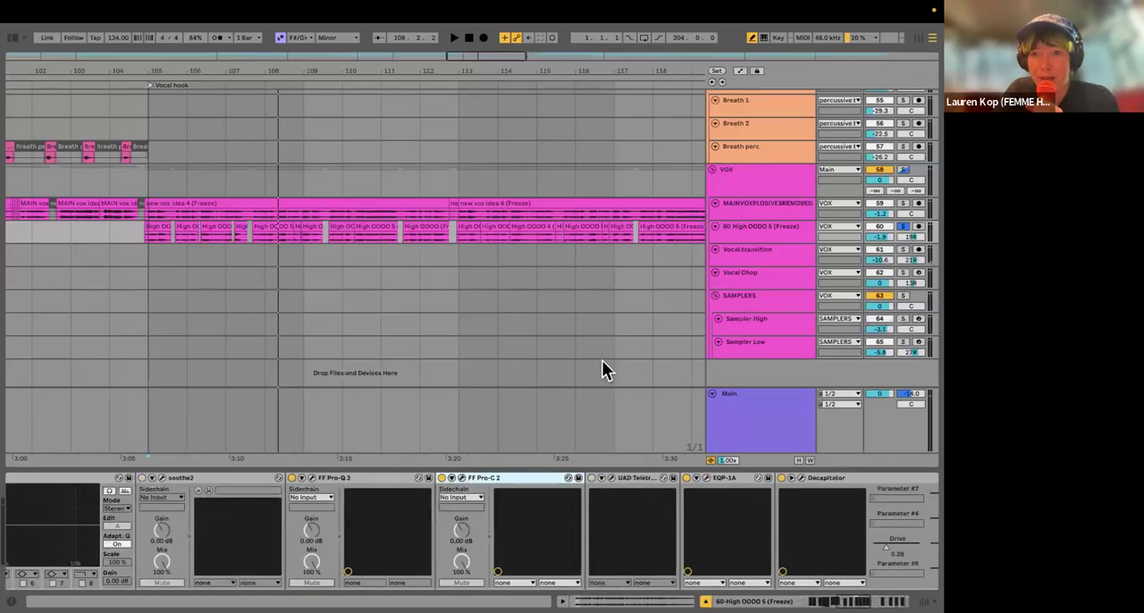
# Step: Solo the MAINVOXPLOSIVESREMOVED track and set the playback position to the start of its first clip at bar 33
pyautogui.hscroll(4, 572, 274)
pyautogui.hscroll(4, 406, 282)
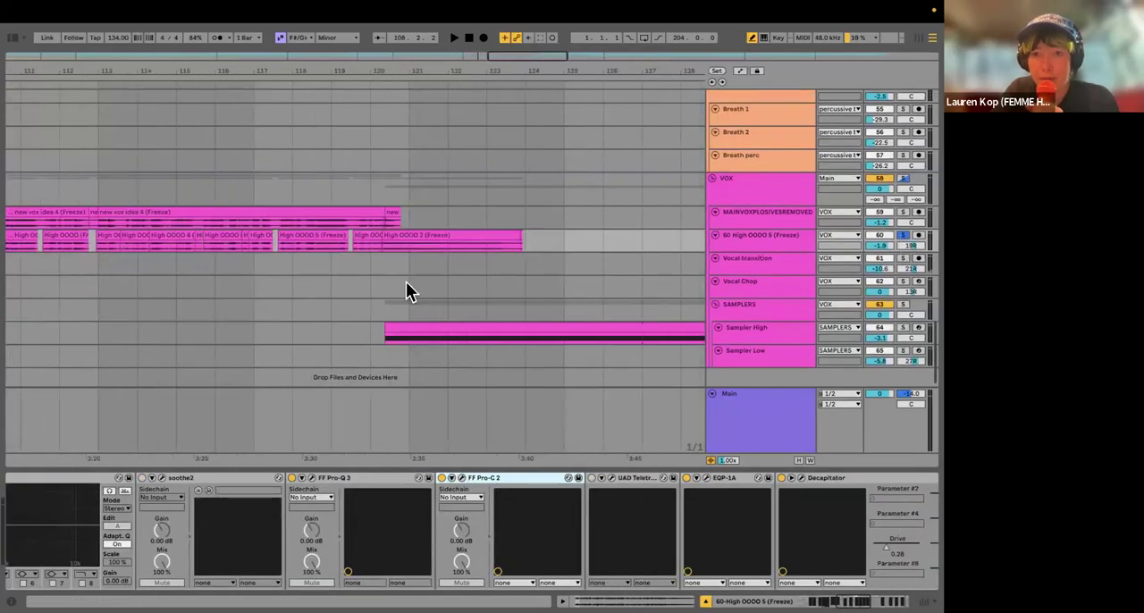
pyautogui.scroll(-3, 413, 289)
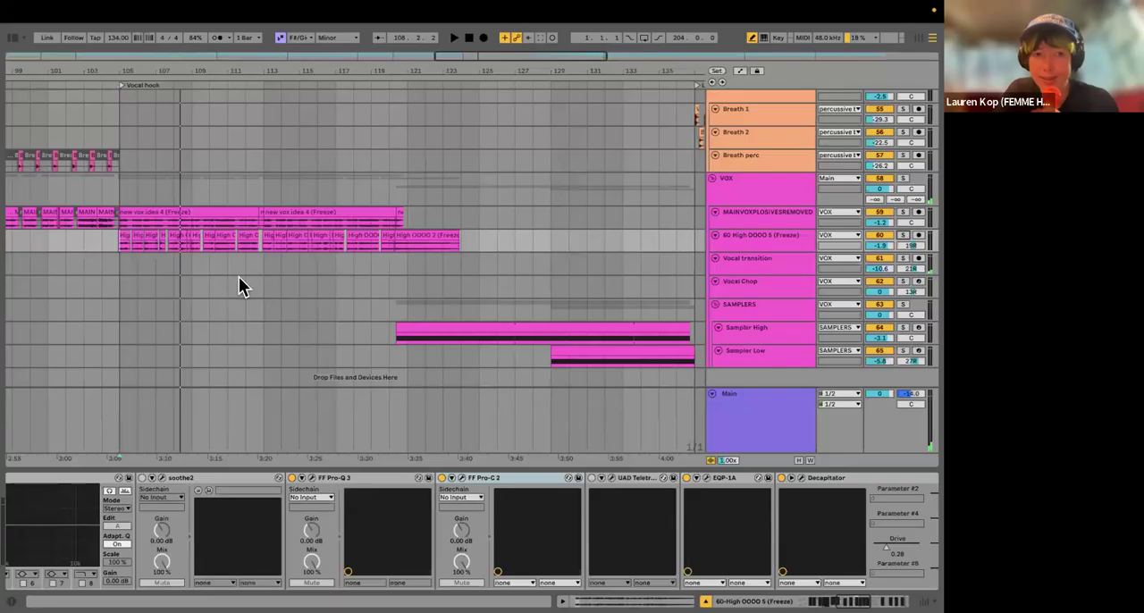
pyautogui.hscroll(-4, 271, 276)
pyautogui.hscroll(-2, 271, 276)
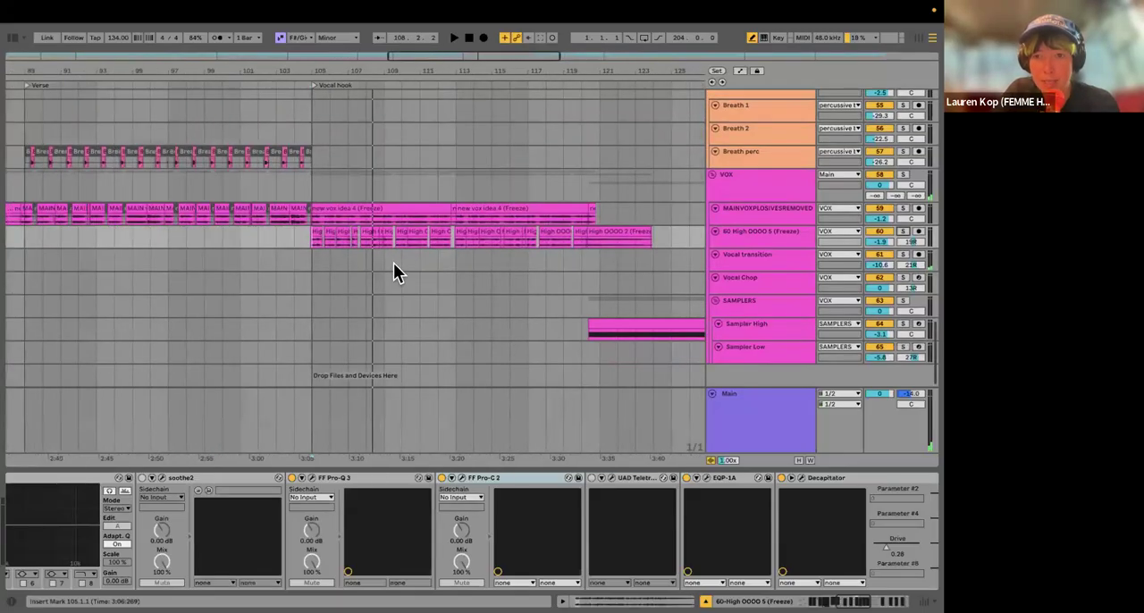
pyautogui.scroll(-5, 394, 263)
pyautogui.click(730, 213)
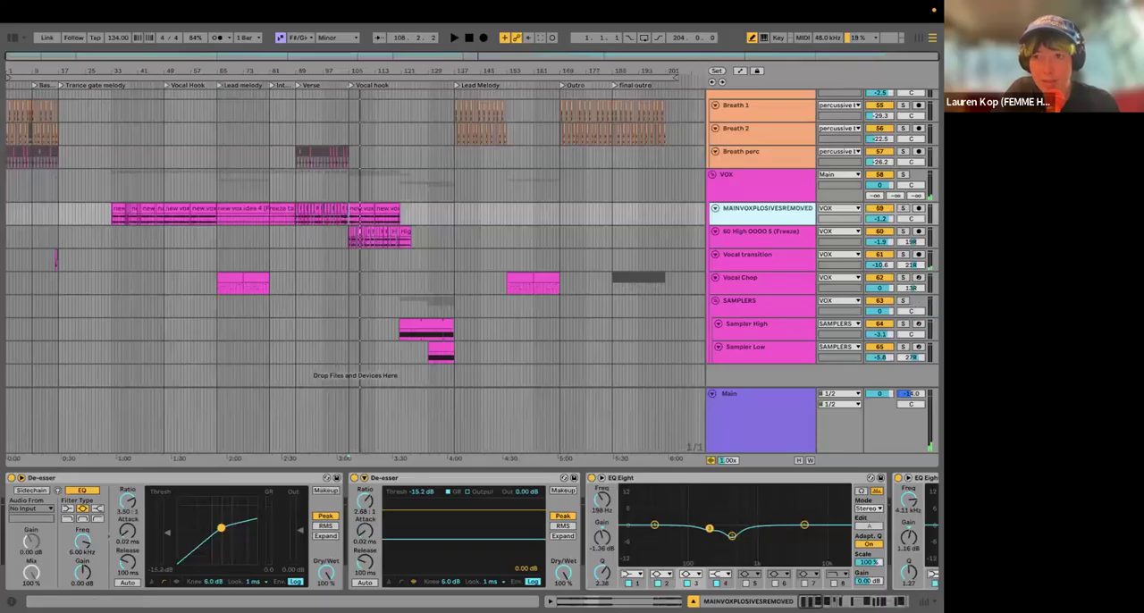
pyautogui.click(903, 208)
pyautogui.click(112, 220)
pyautogui.press('+')
pyautogui.press('+')
pyautogui.press('+')
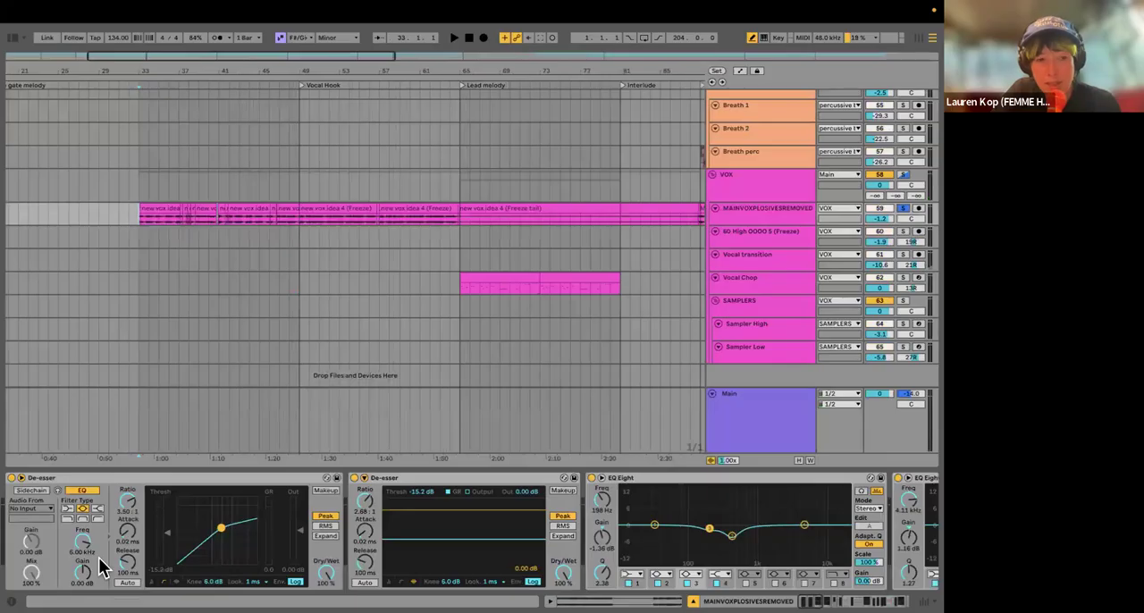
# Step: Look through the MAINVOXPLOSIVESREMOVED device chain to its final Utility, and select the first De-esser
pyautogui.scroll(-15, 99, 557)
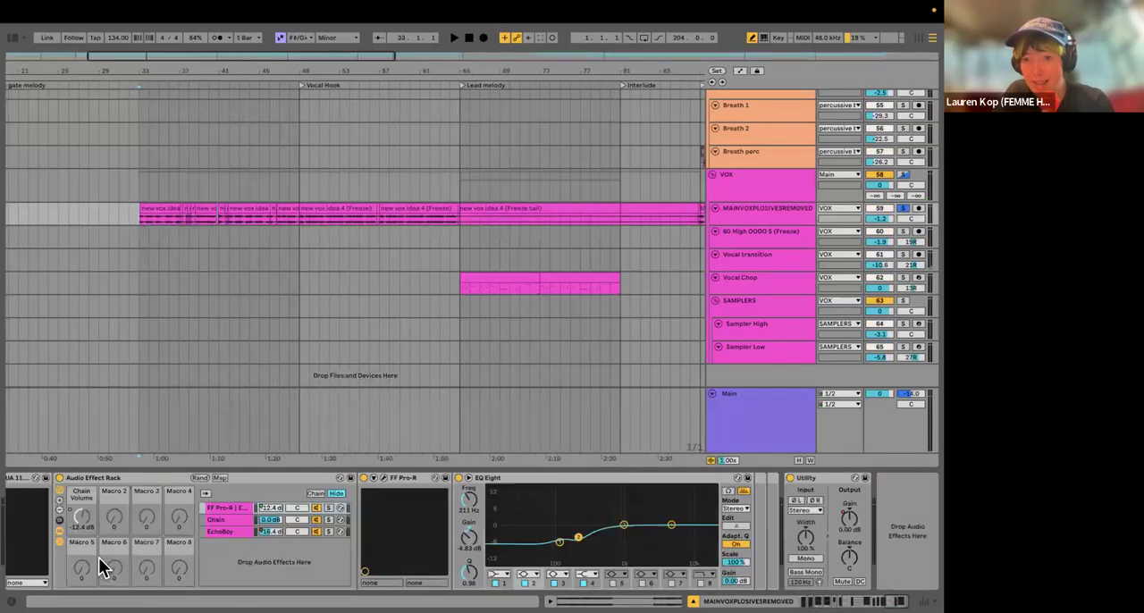
pyautogui.scroll(15, 98, 557)
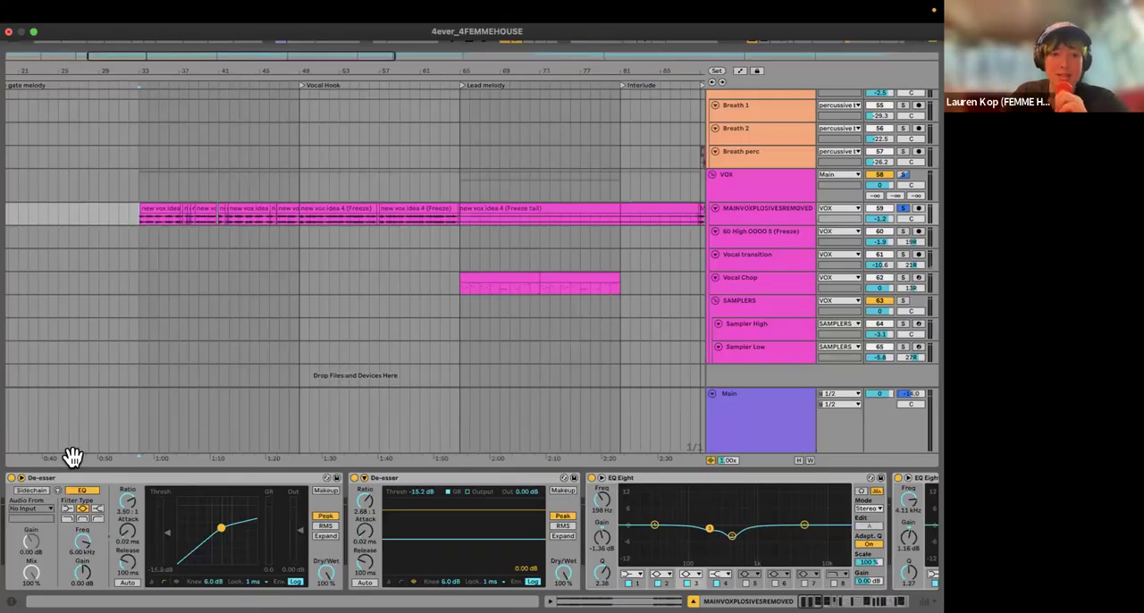
pyautogui.click(54, 474)
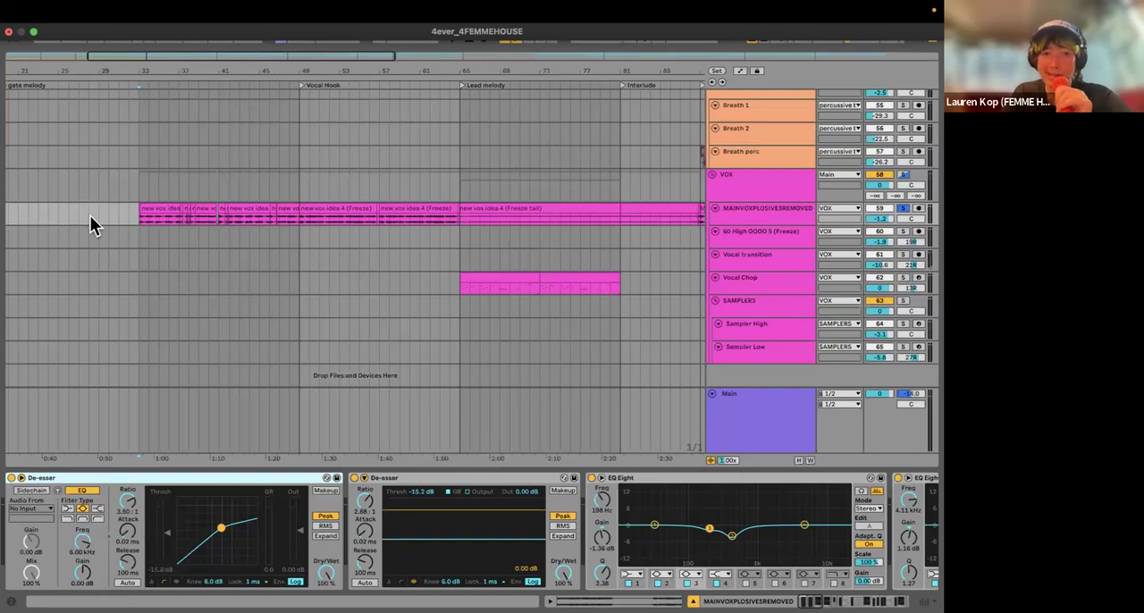
# Step: Split the first long clip on the MAINVOXPLOSIVESREMOVED track at 33.3.4 and 33.4.2 to isolate a short section
pyautogui.scroll(10, 295, 215)
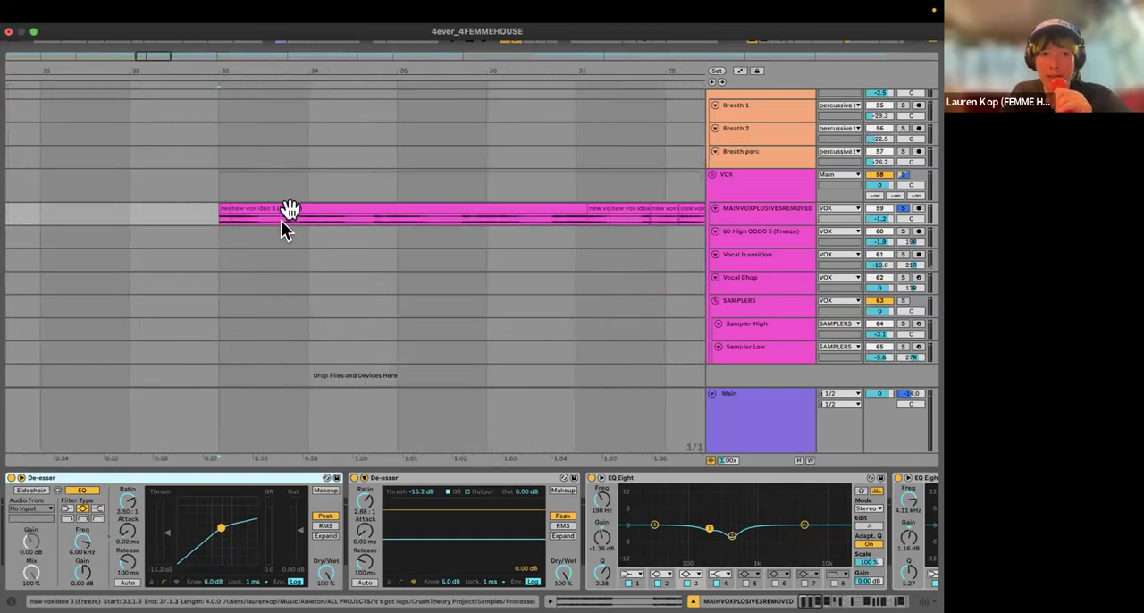
pyautogui.rightClick(279, 221)
pyautogui.click(361, 503)
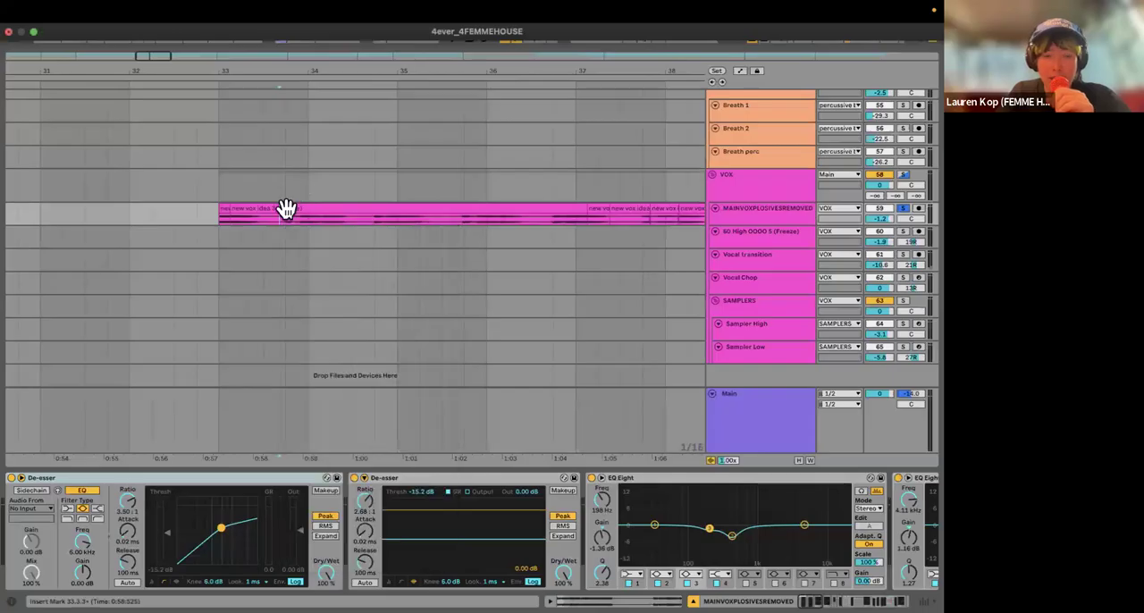
pyautogui.scroll(8, 286, 209)
pyautogui.click(256, 220)
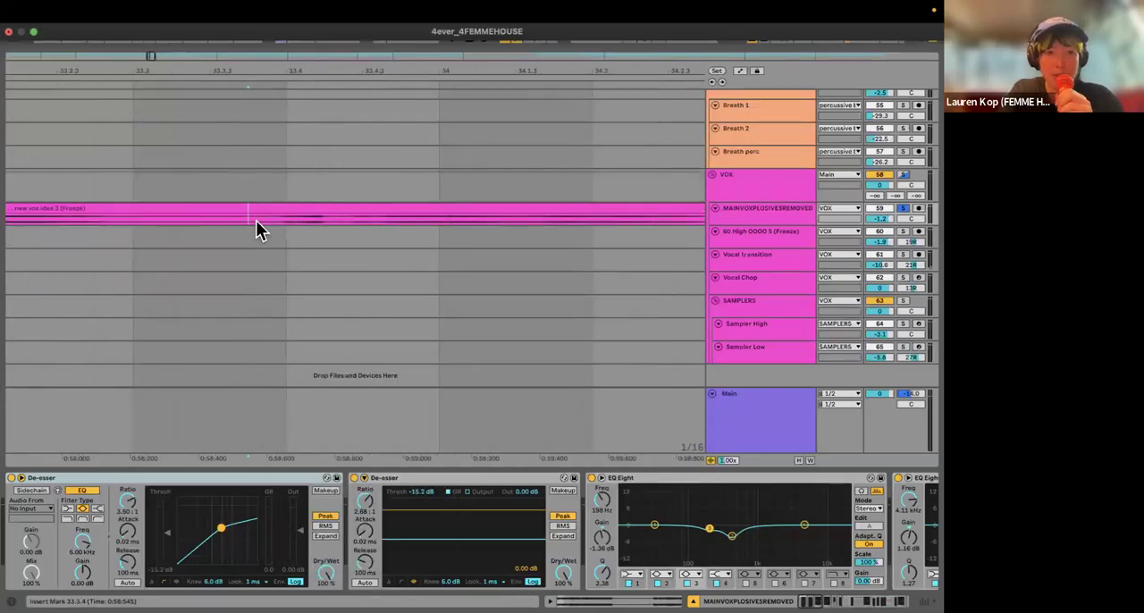
pyautogui.click(333, 222)
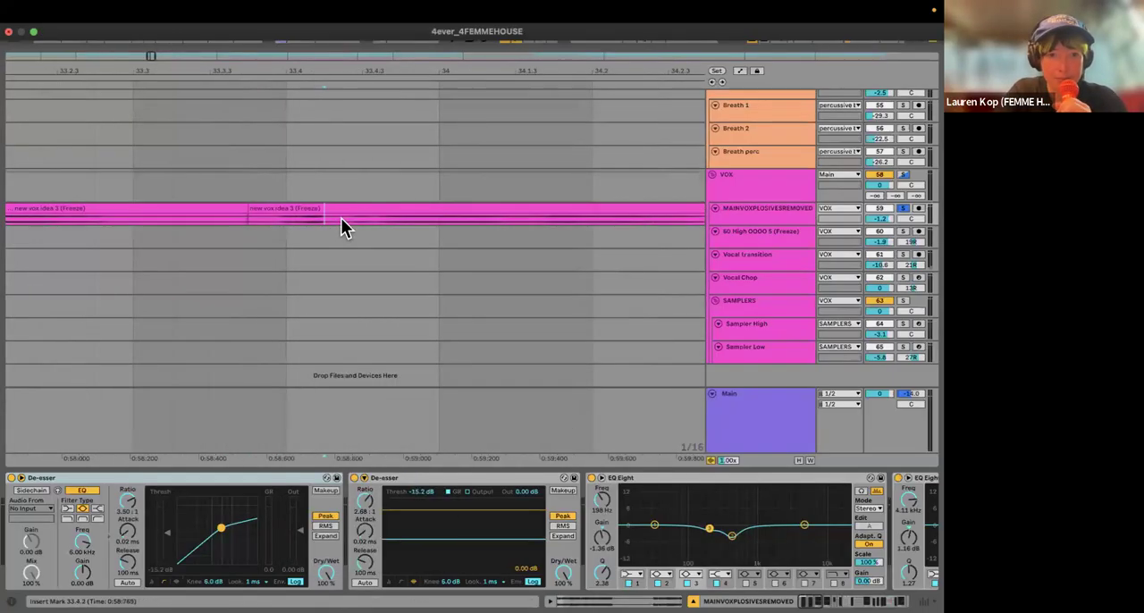
pyautogui.press('super+e')
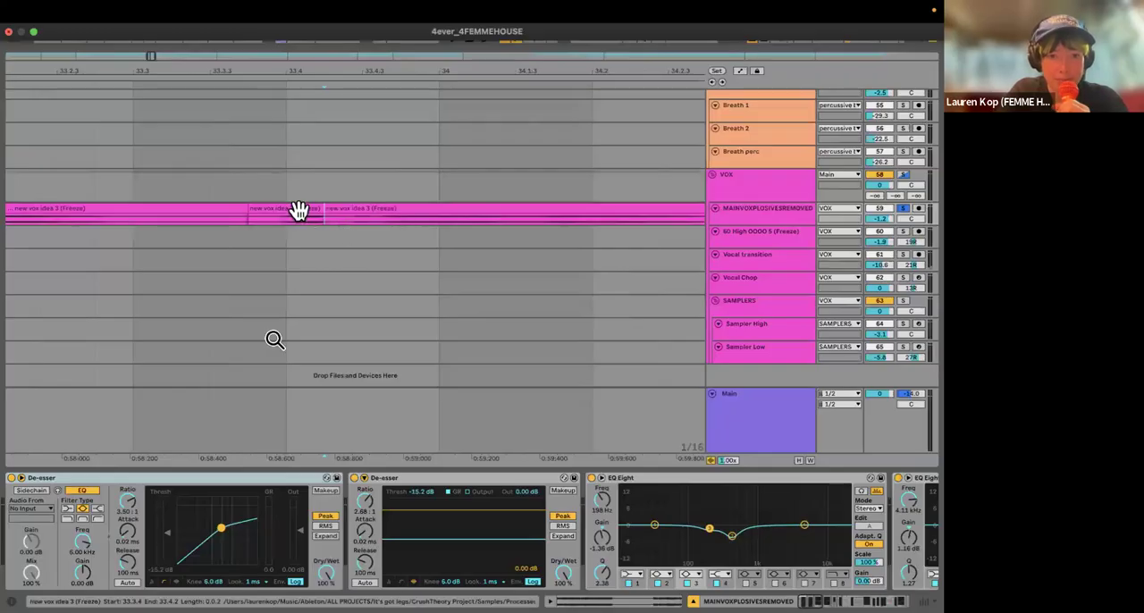
# Step: Open the isolated short section in the clip view and try adjusting its clip gain
pyautogui.doubleClick(299, 209)
pyautogui.moveTo(200, 397); pyautogui.dragTo(200, 447)
pyautogui.moveTo(193, 393); pyautogui.dragTo(193, 379)
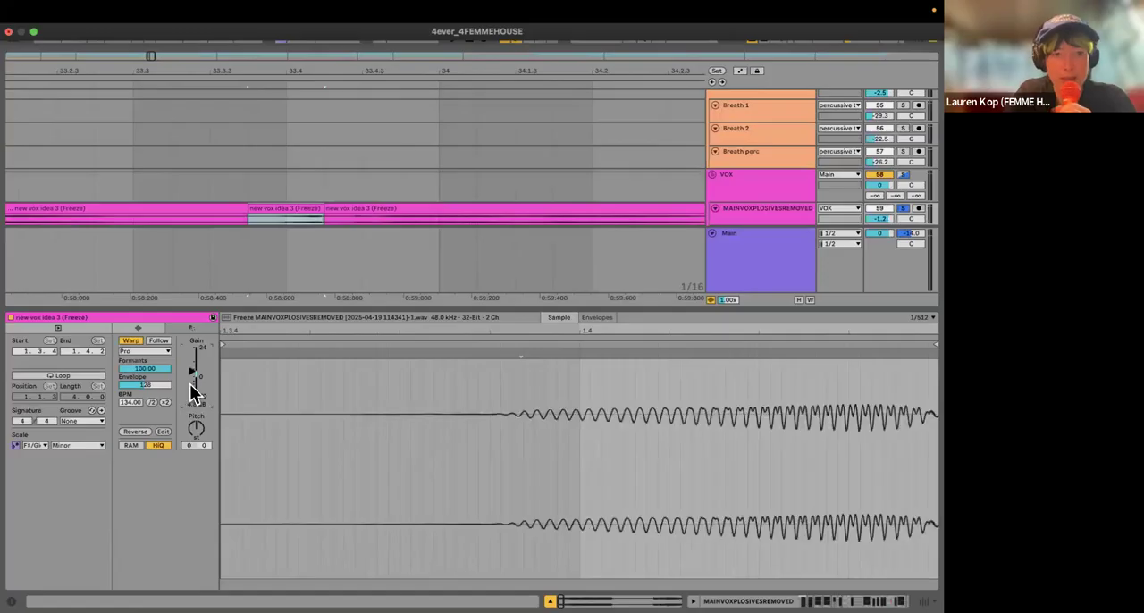
# Step: Undo the clip gain and split edits on the main vocal, and hide the clip view
pyautogui.press('super+z')
pyautogui.press('super+z')
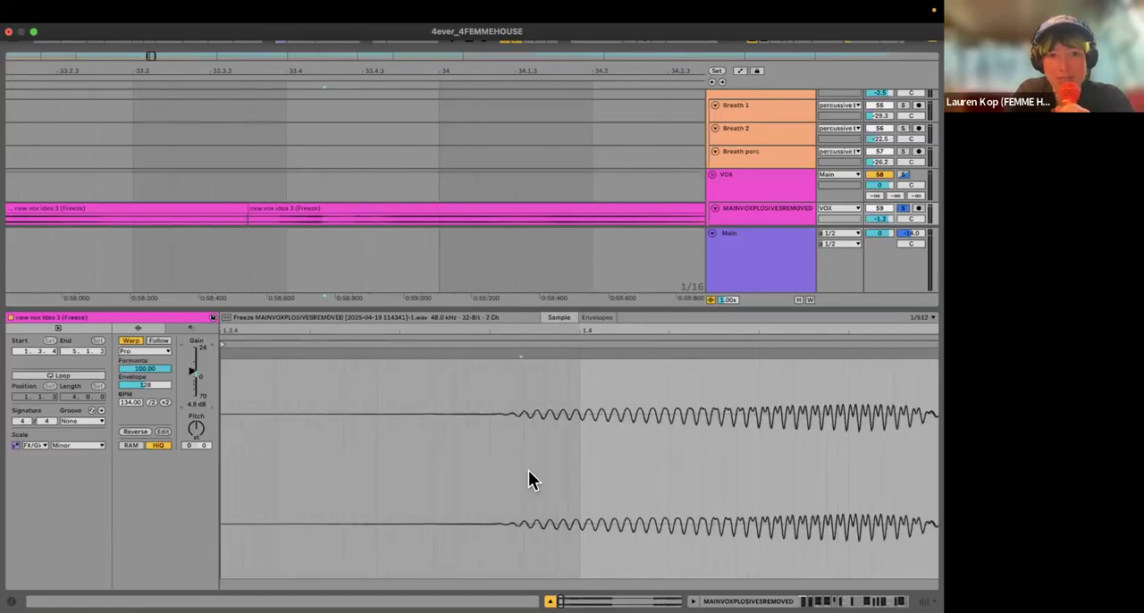
pyautogui.press('super+alt+l')
# Step: Show the MAINVOXPLOSIVESREMOVED device chain and examine the two De-essers and the low-mid cut band of the first EQ Eight
pyautogui.scroll(-10, 244, 354)
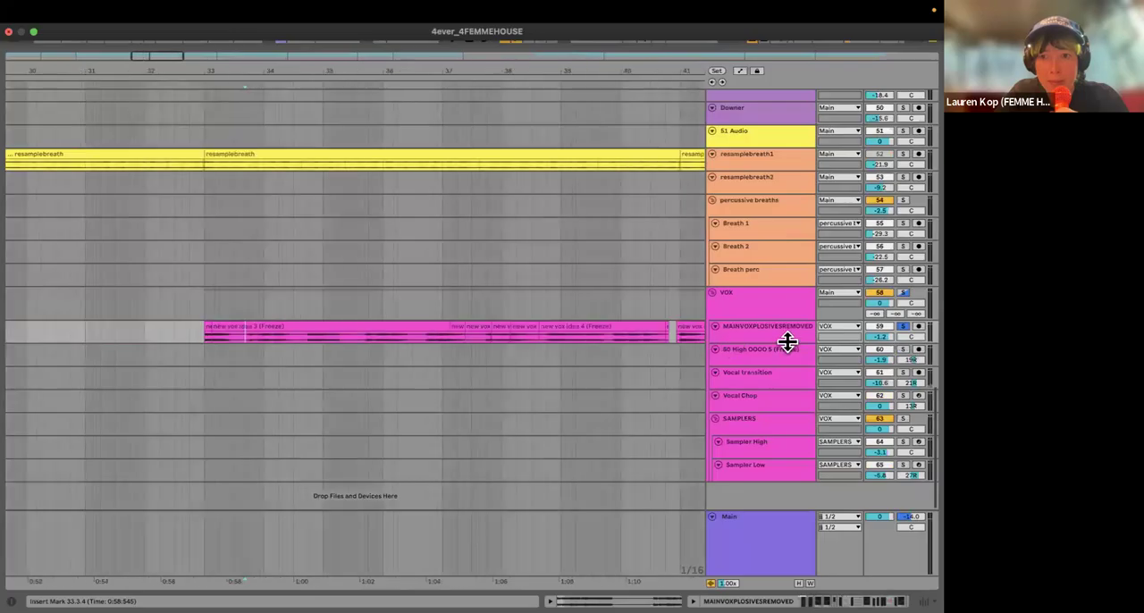
pyautogui.doubleClick(780, 335)
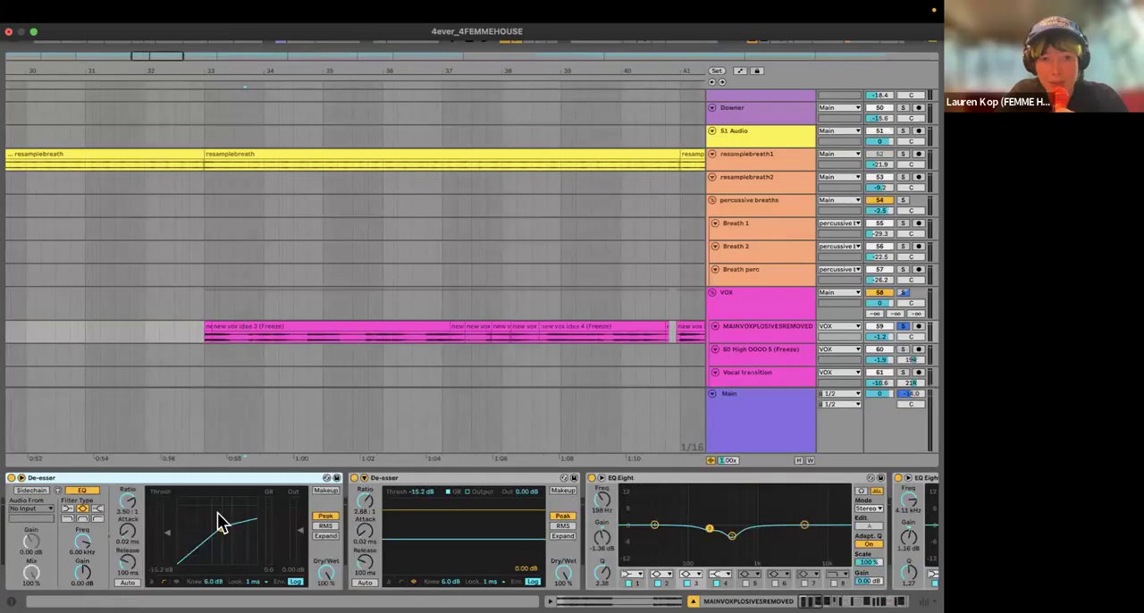
pyautogui.hscroll(3, 233, 523)
pyautogui.hscroll(15, 342, 518)
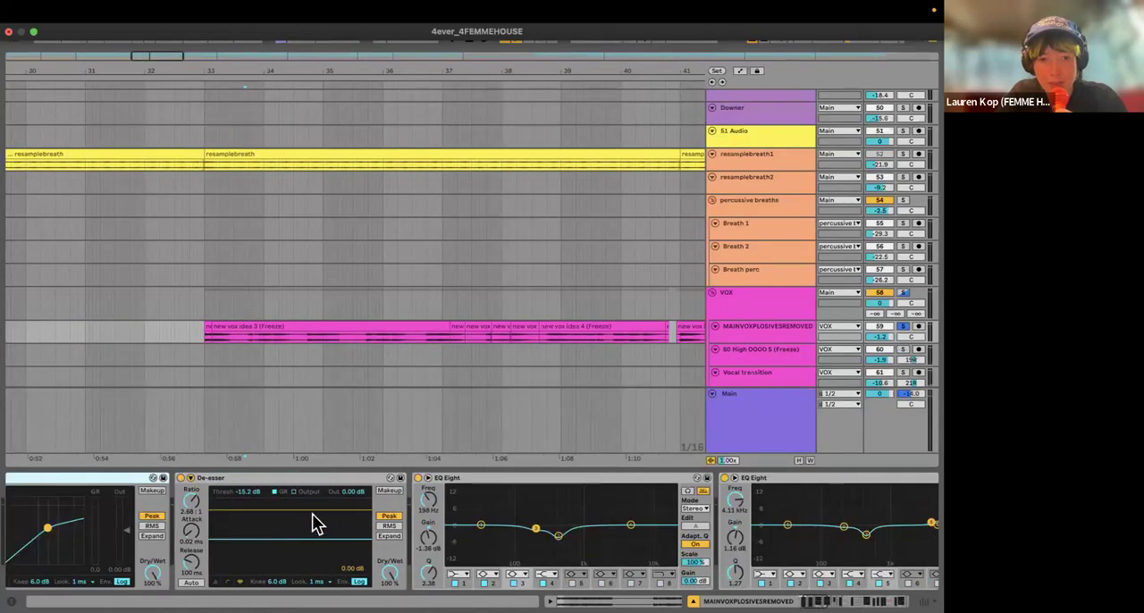
pyautogui.click(205, 502)
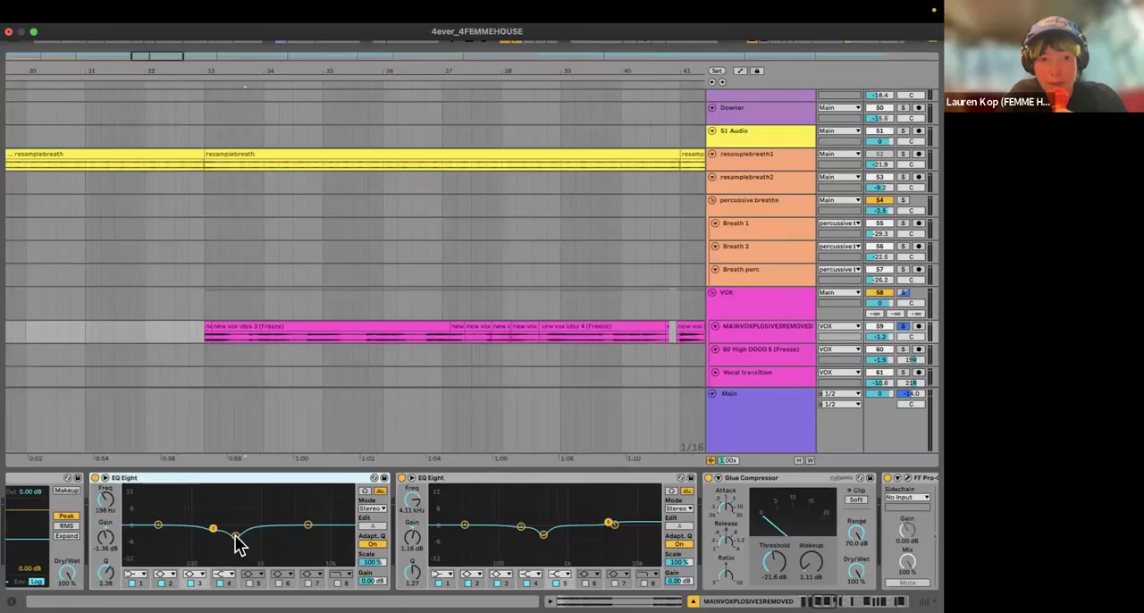
pyautogui.click(236, 536)
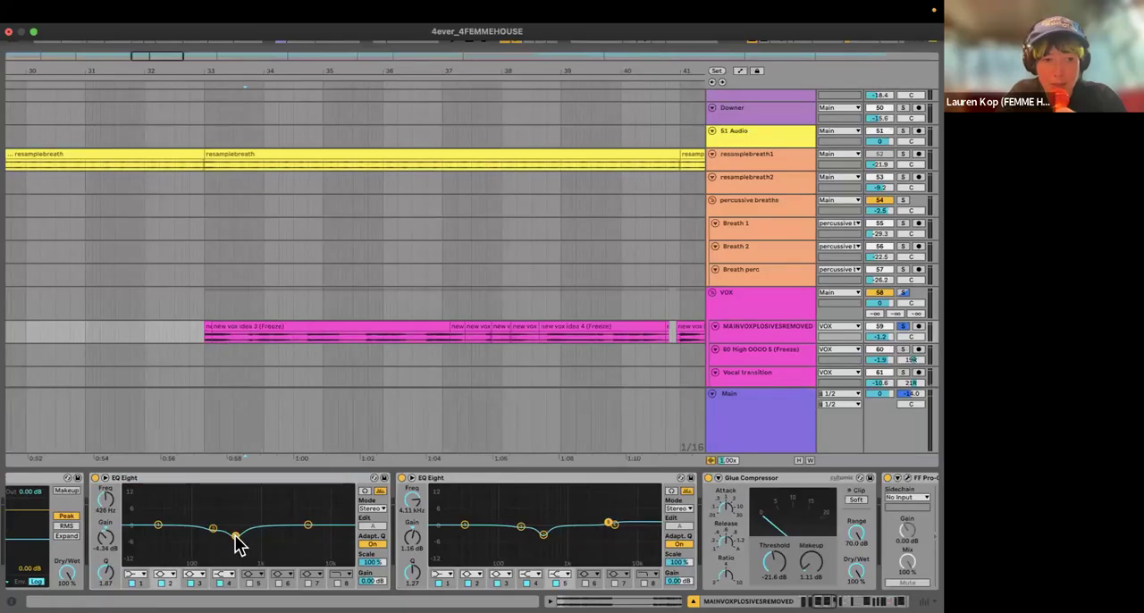
pyautogui.hscroll(5, 342, 544)
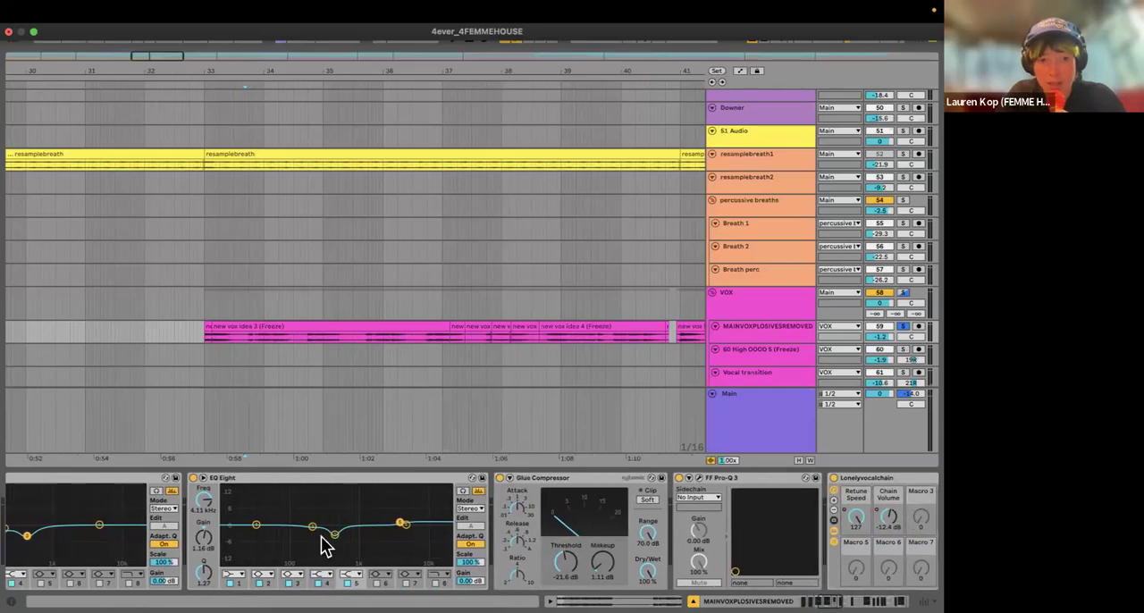
pyautogui.hscroll(-5, 201, 490)
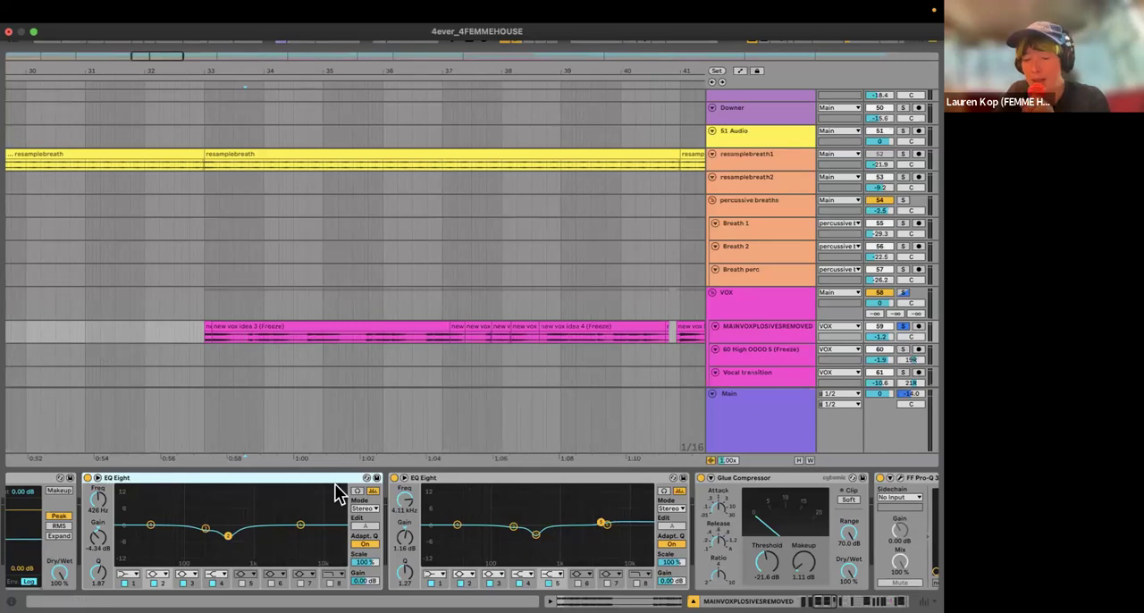
# Step: Examine the second EQ Eight and the Glue Compressor, and briefly open and close the FF Pro-Q 3 window
pyautogui.click(461, 482)
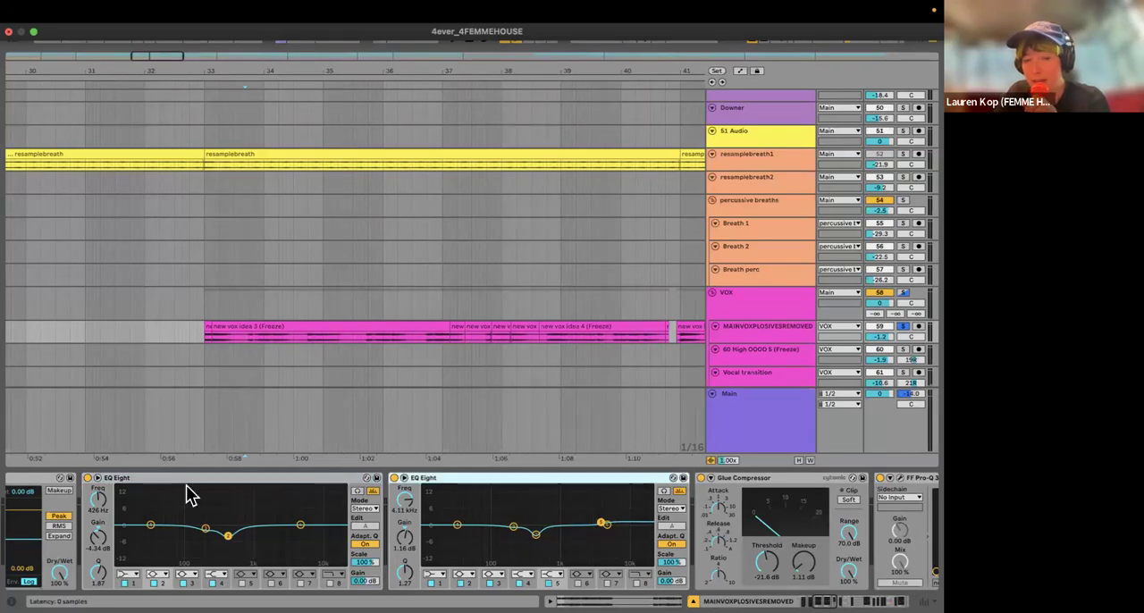
pyautogui.click(489, 479)
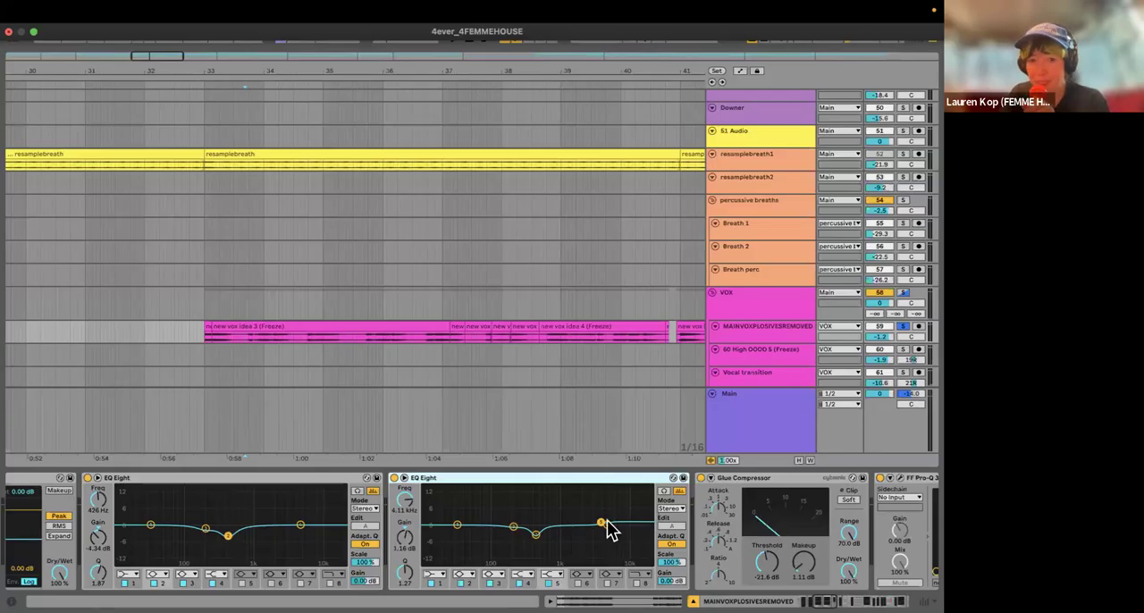
pyautogui.hscroll(3, 308, 527)
pyautogui.hscroll(5, 295, 537)
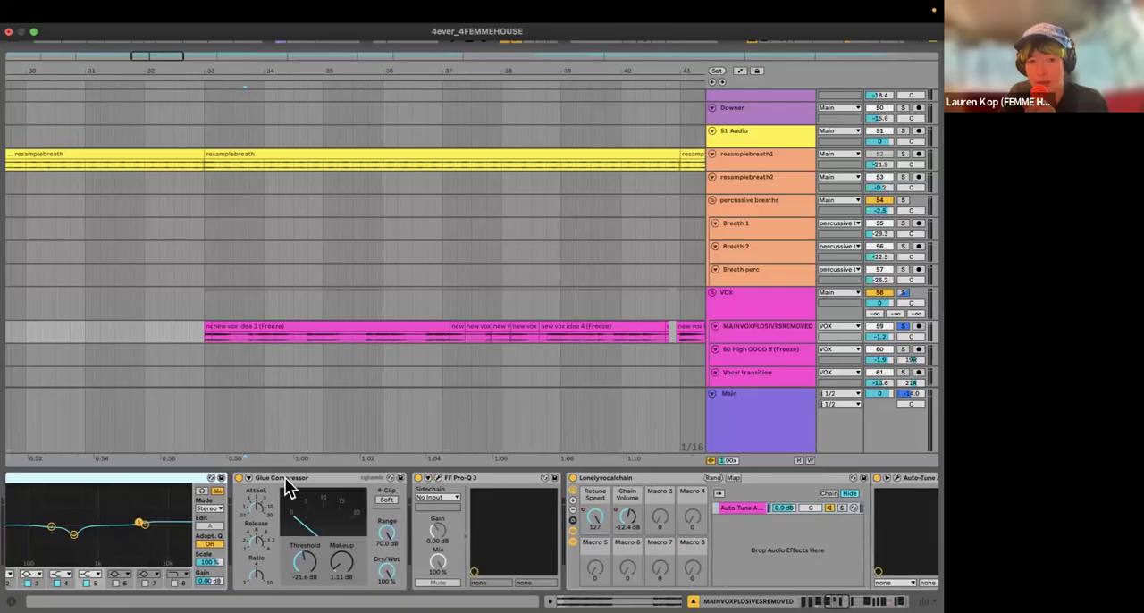
pyautogui.click(286, 485)
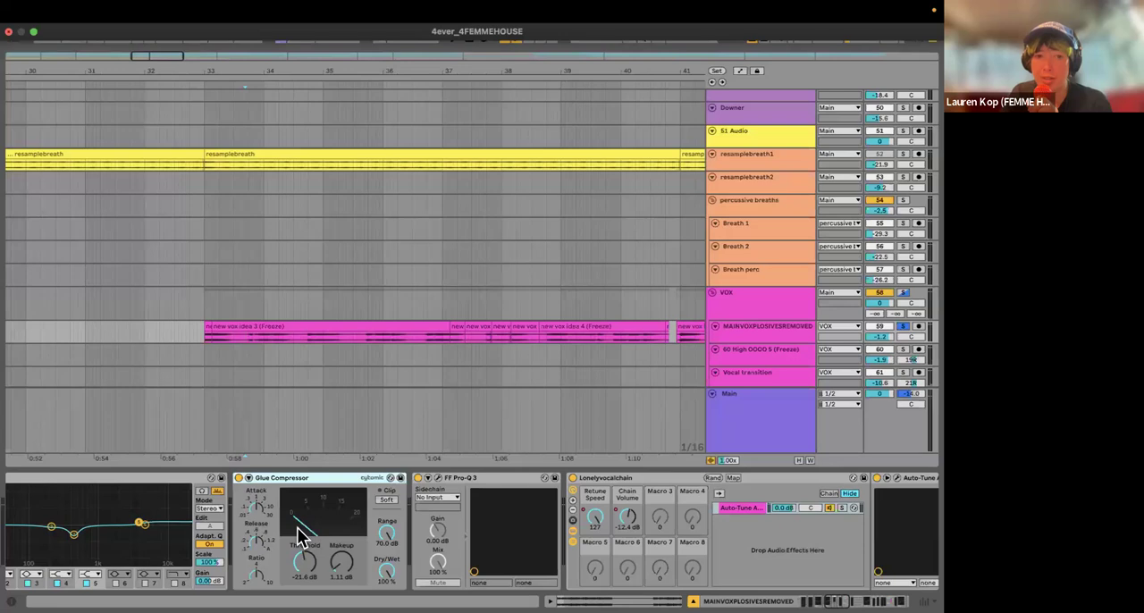
pyautogui.click(437, 478)
pyautogui.click(123, 184)
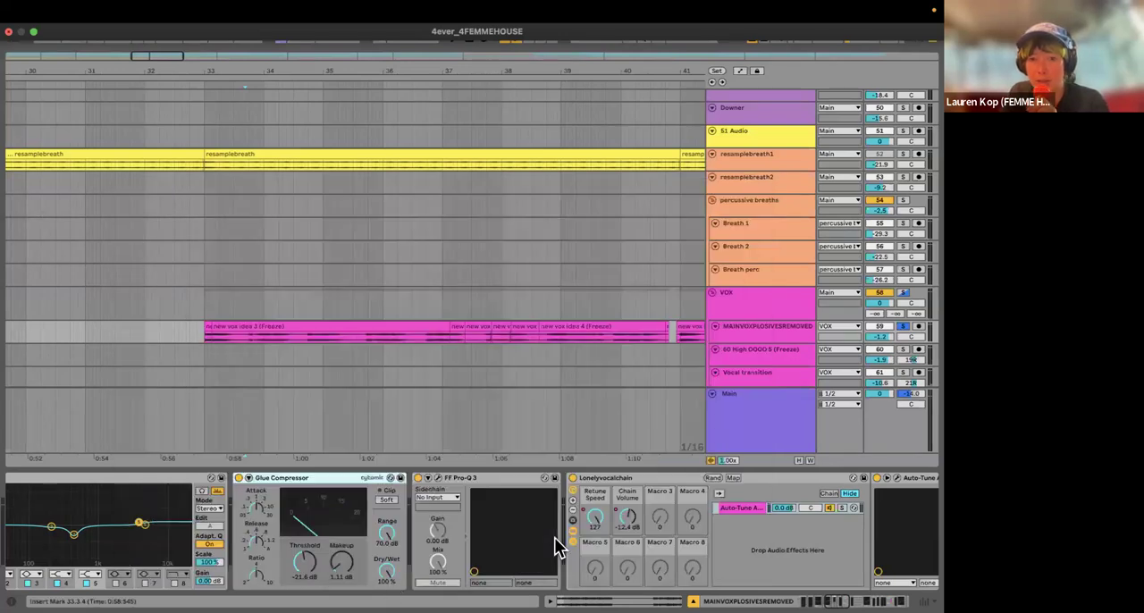
# Step: Look through the rest of the main vocal chain, from Auto-Tune Artist and the song's scale setting to the final Utility
pyautogui.hscroll(10, 554, 537)
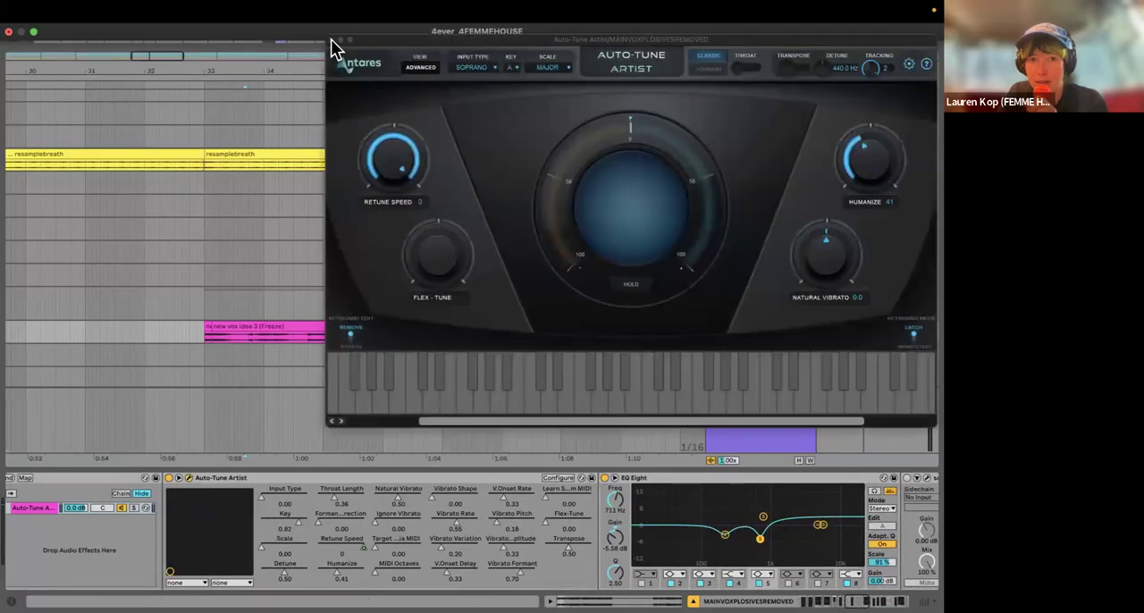
pyautogui.click(331, 39)
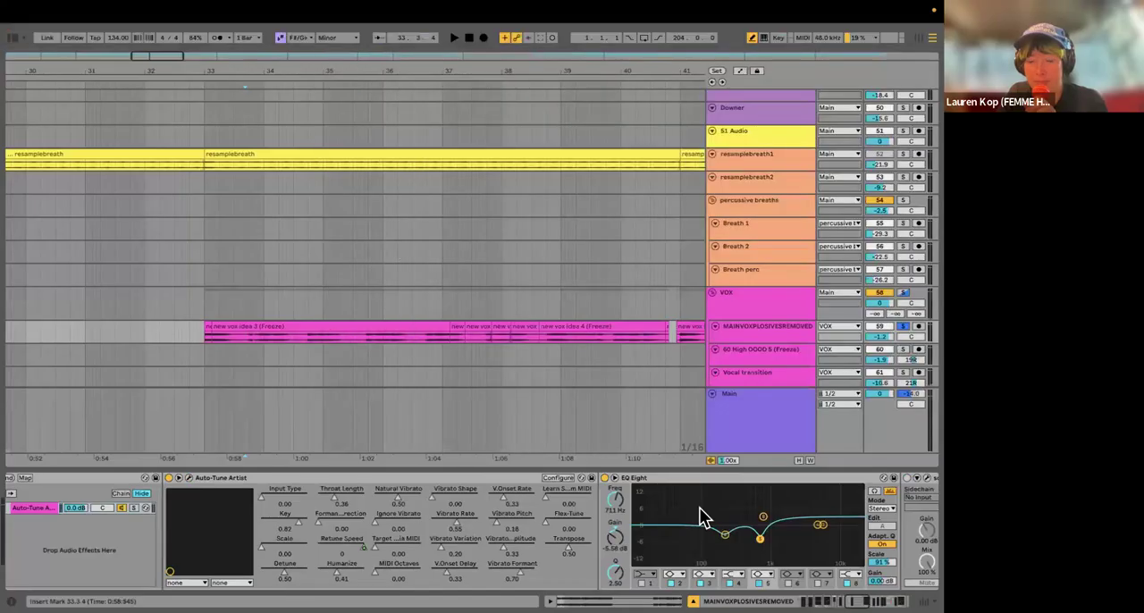
pyautogui.hscroll(8, 633, 519)
pyautogui.hscroll(4, 345, 523)
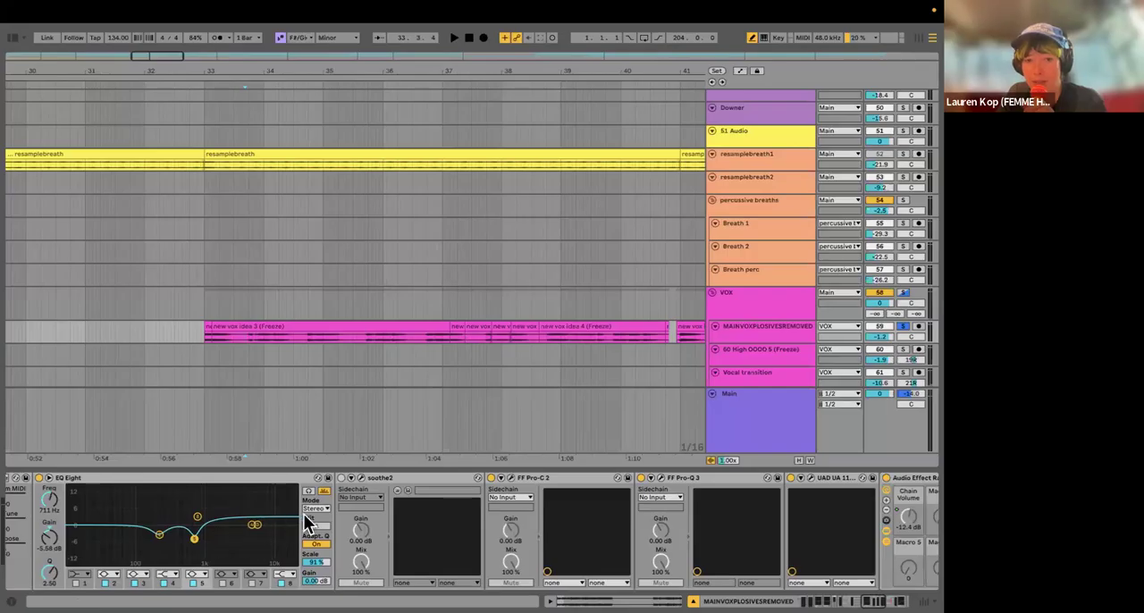
pyautogui.hscroll(6, 306, 523)
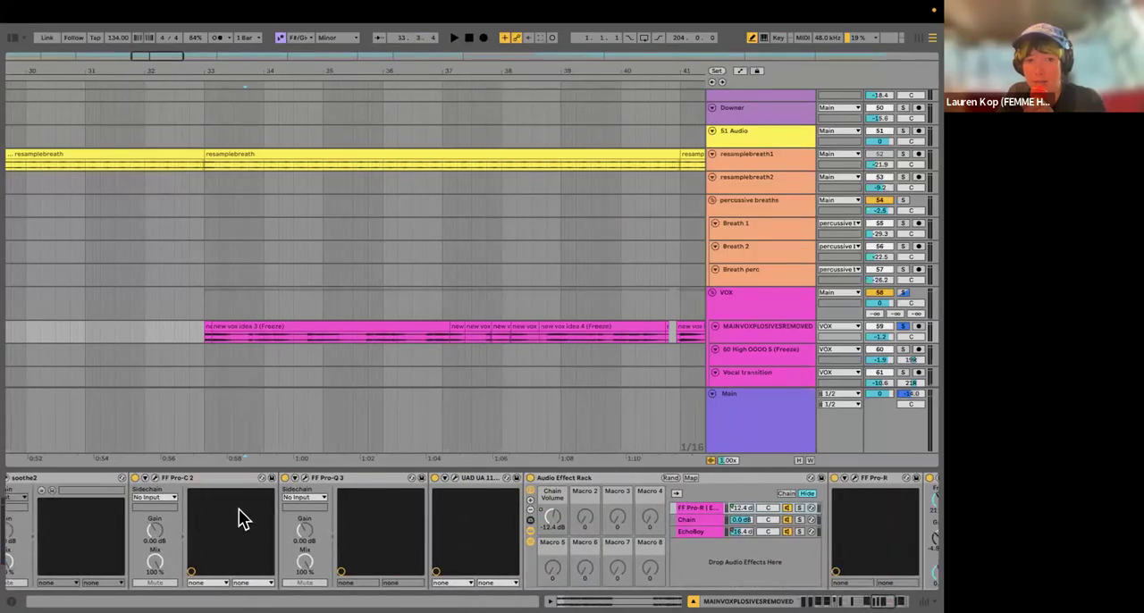
pyautogui.hscroll(2, 269, 502)
pyautogui.hscroll(3, 253, 506)
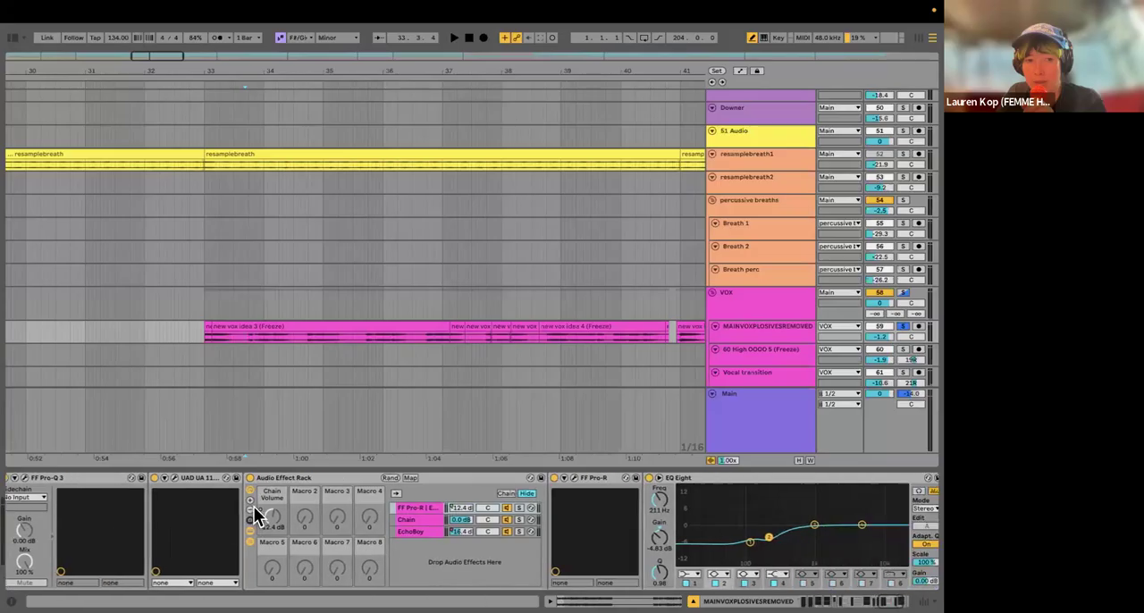
pyautogui.hscroll(4, 332, 547)
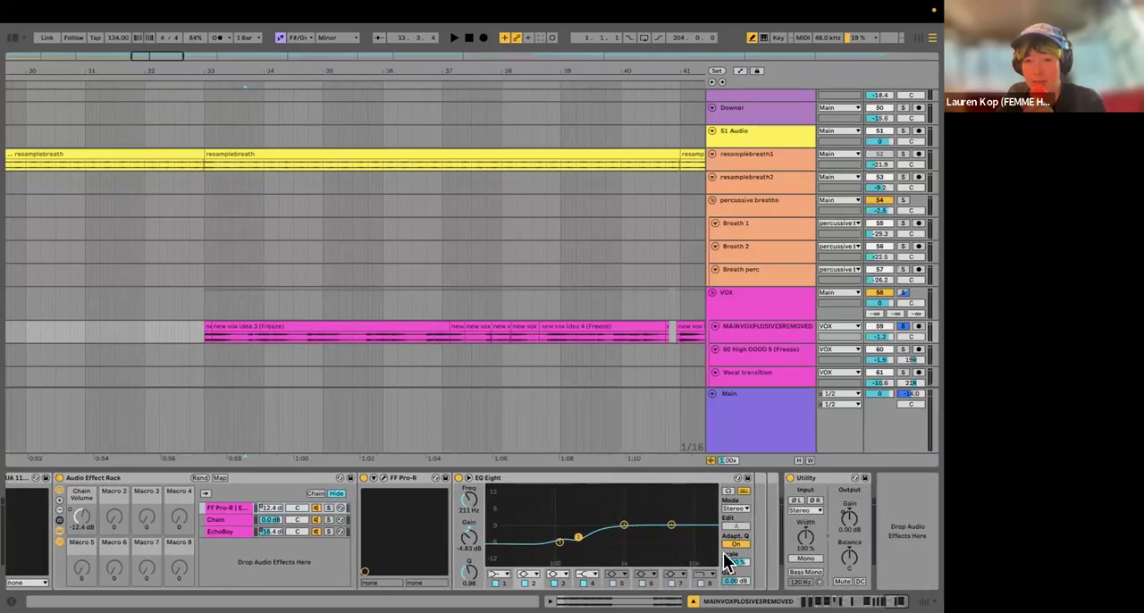
# Step: Turn off solo on the MAINVOXPLOSIVESREMOVED track and show the device chain of the High OOOO 5 (Freeze) track
pyautogui.scroll(-3, 804, 255)
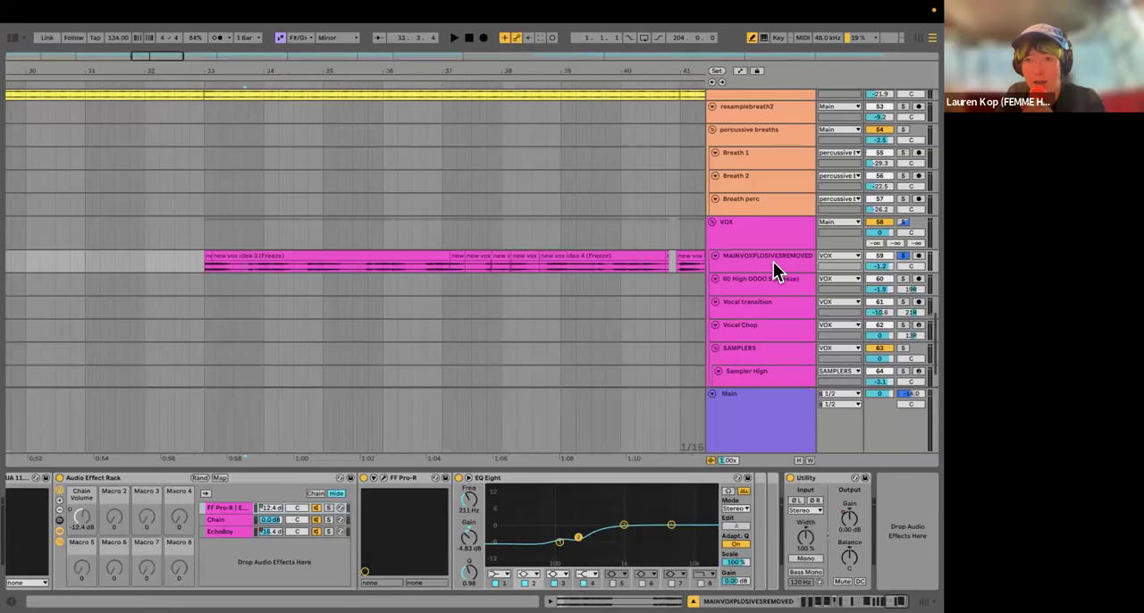
pyautogui.click(901, 257)
pyautogui.click(761, 280)
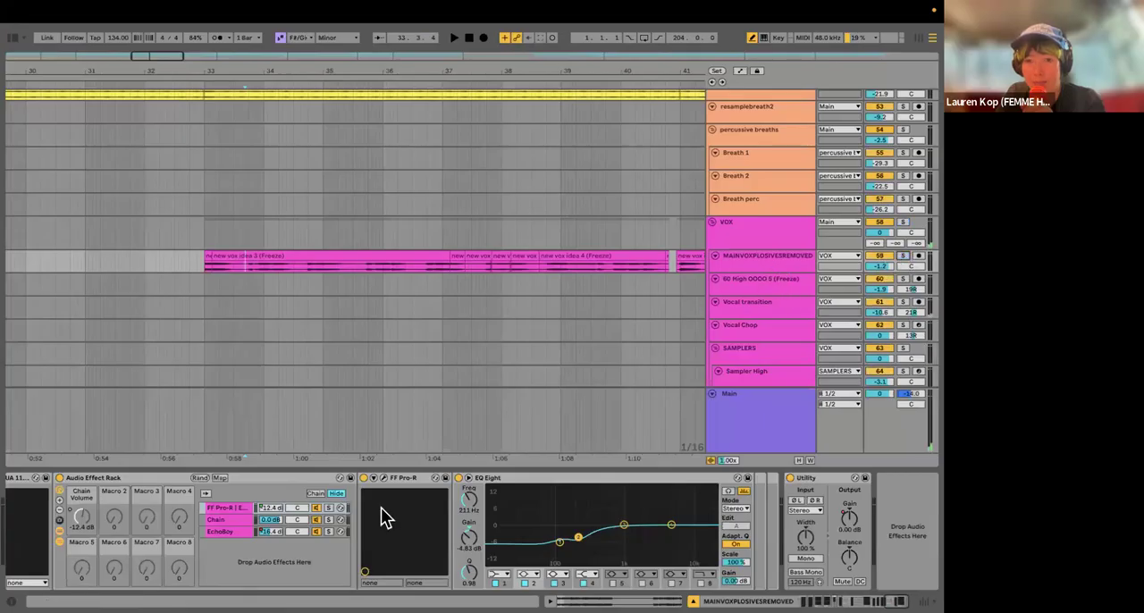
pyautogui.hscroll(-5, 383, 527)
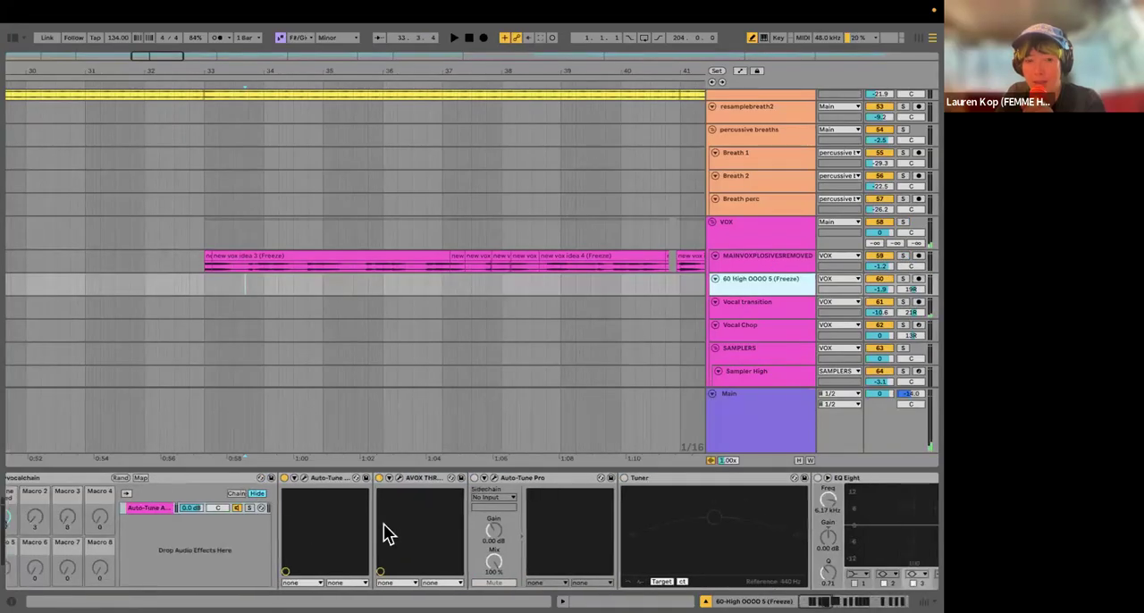
pyautogui.hscroll(5, 406, 514)
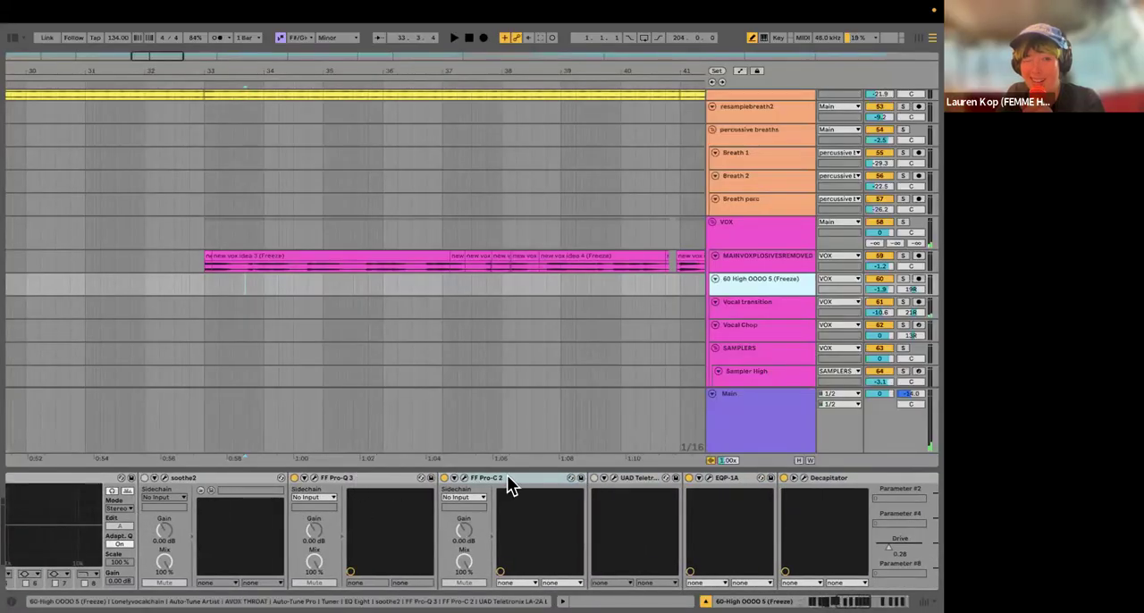
# Step: Open FF Pro-C 2 on the High OOOO 5 (Freeze) track, browse its Vocals presets, and close the plug-in without loading one
pyautogui.click(507, 477)
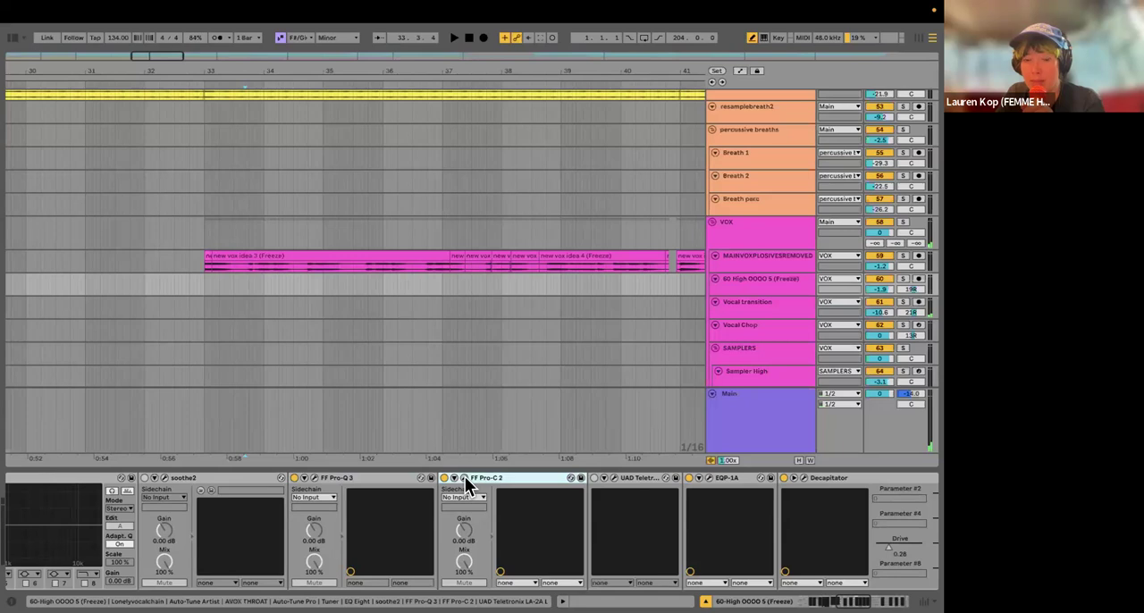
pyautogui.click(464, 479)
pyautogui.moveTo(292, 120); pyautogui.dragTo(242, 161)
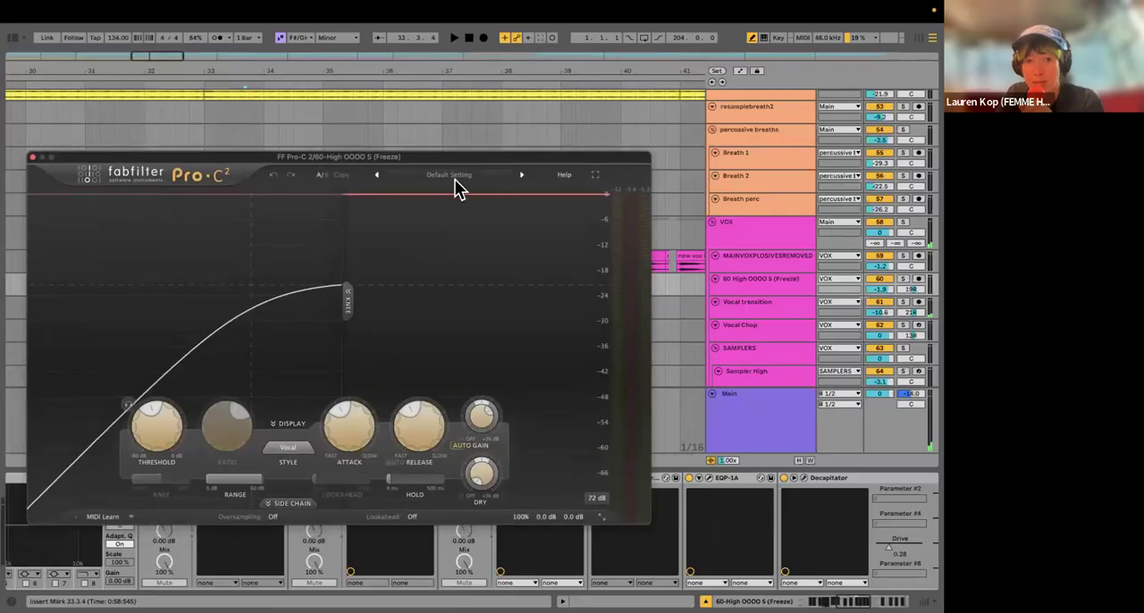
pyautogui.click(451, 177)
pyautogui.moveTo(425, 287)
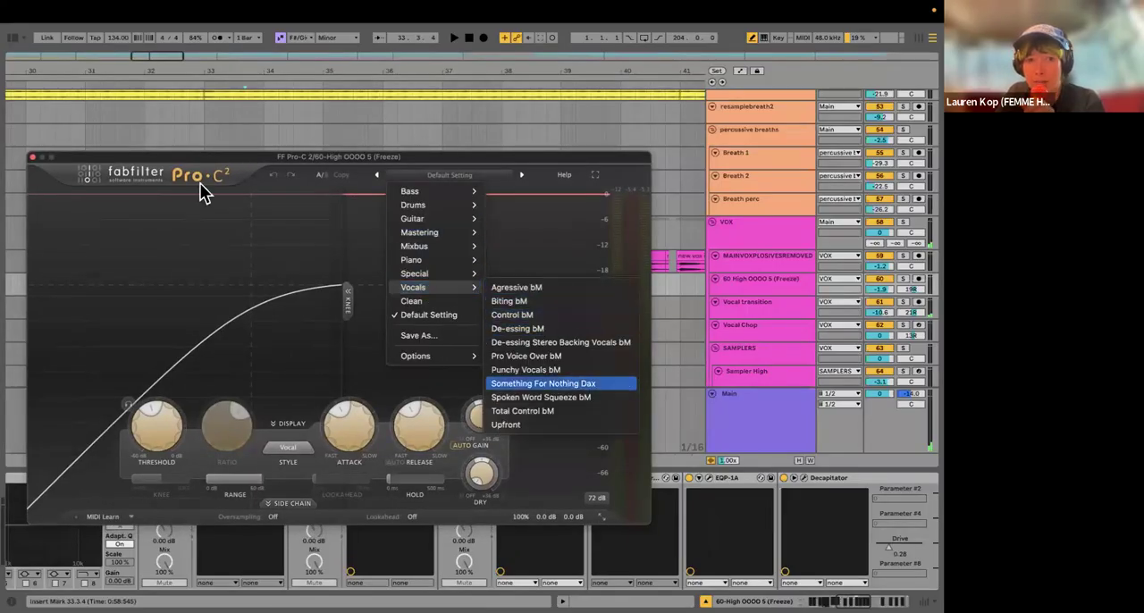
pyautogui.click(69, 156)
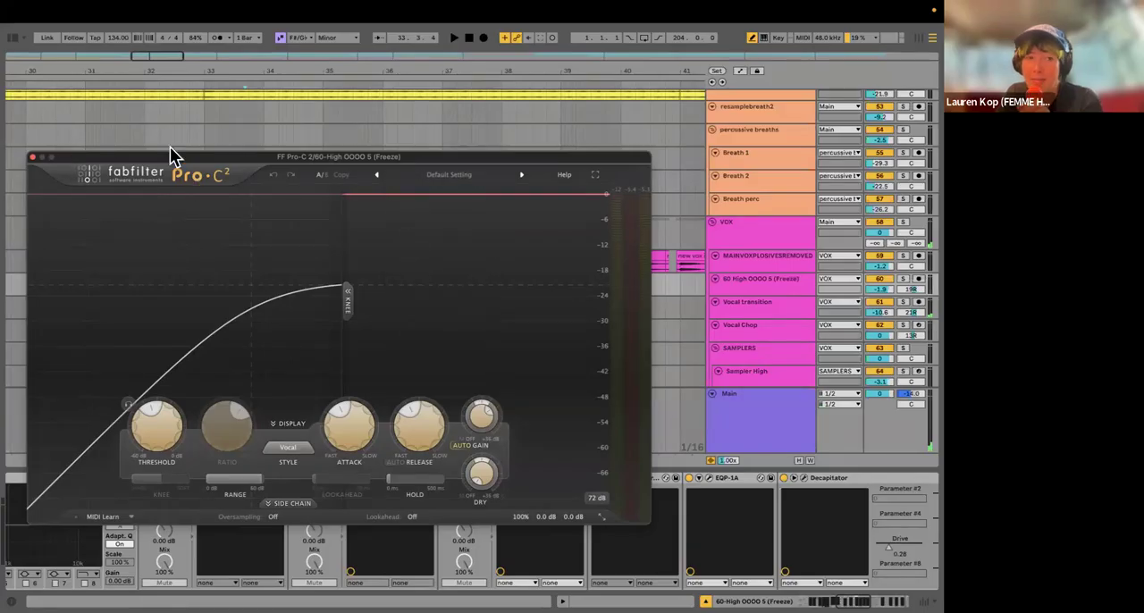
pyautogui.click(32, 161)
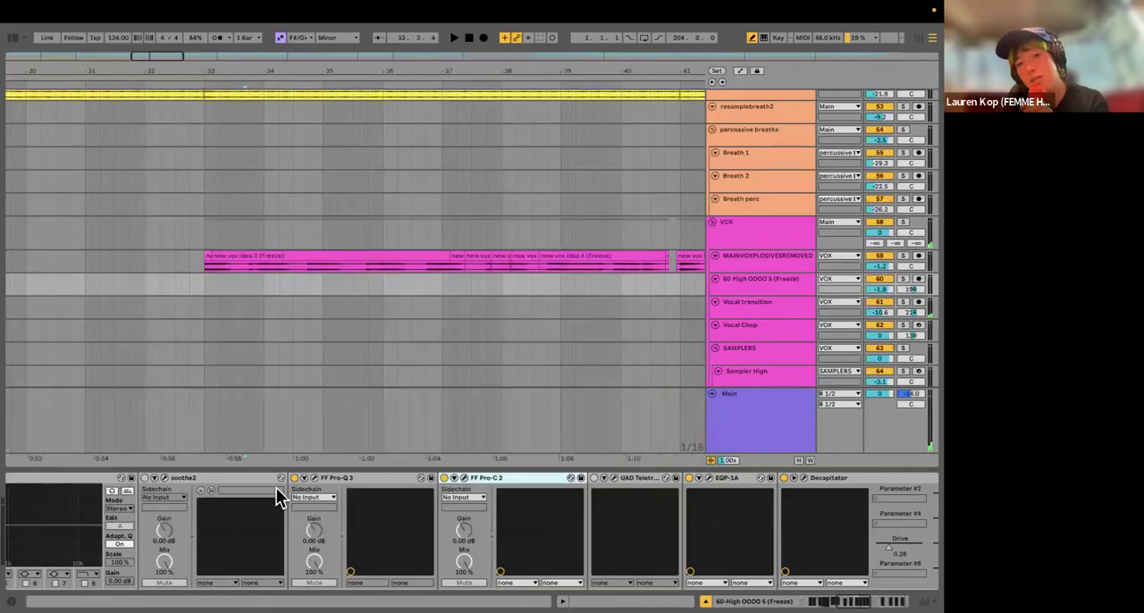
pyautogui.hscroll(5, 500, 510)
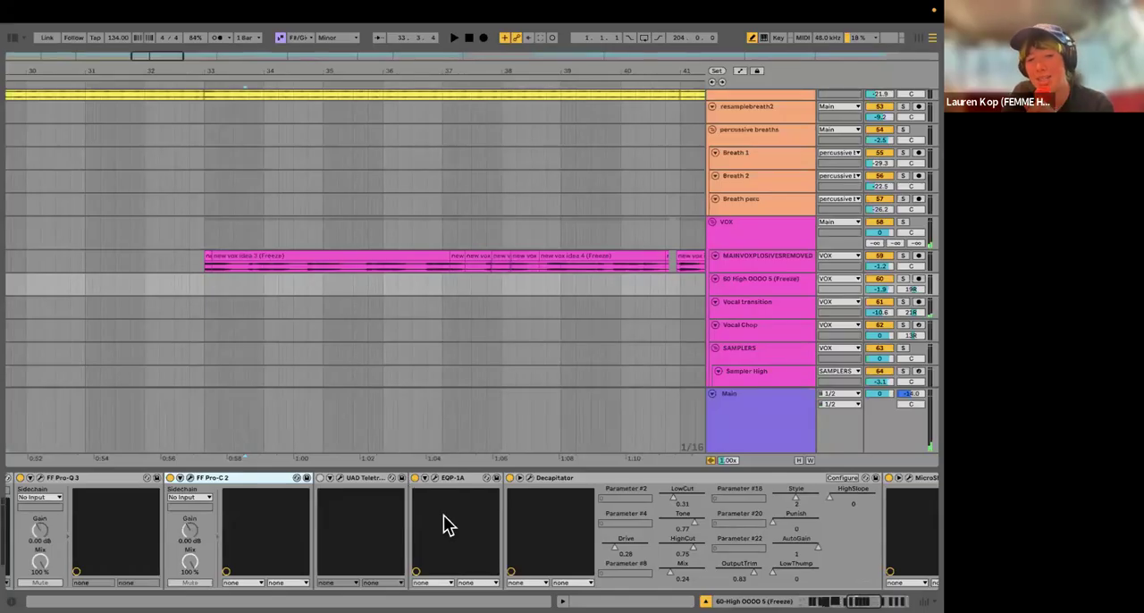
# Step: Open the EQP-1A on the High OOOO 5 (Freeze) track, examine its boost, attenuation and frequency settings, and close the plug-in window
pyautogui.hscroll(4, 385, 509)
pyautogui.click(322, 480)
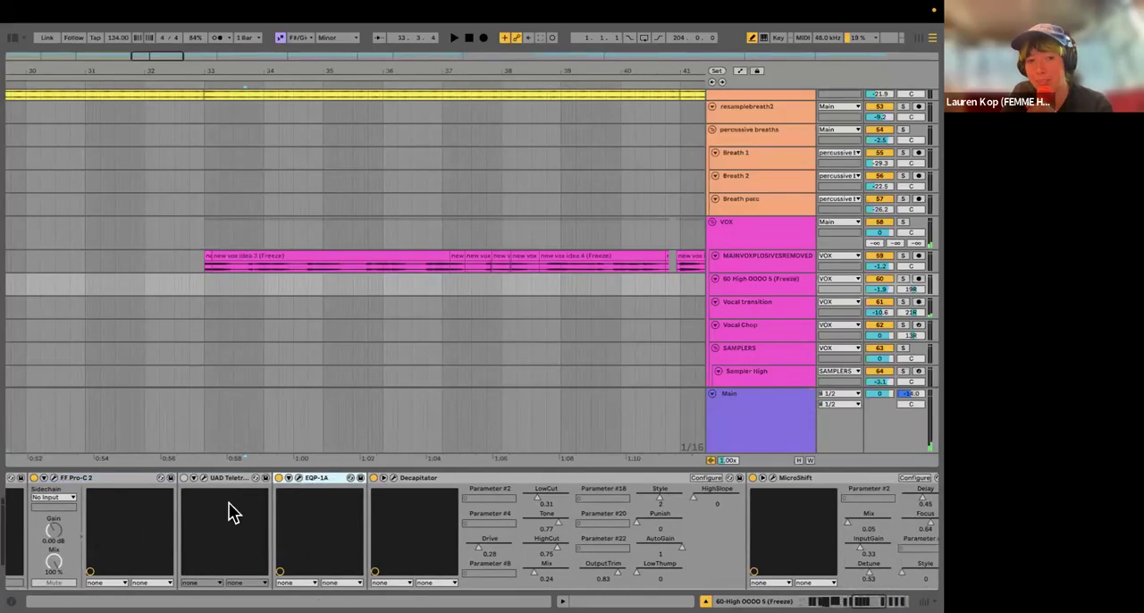
pyautogui.click(299, 479)
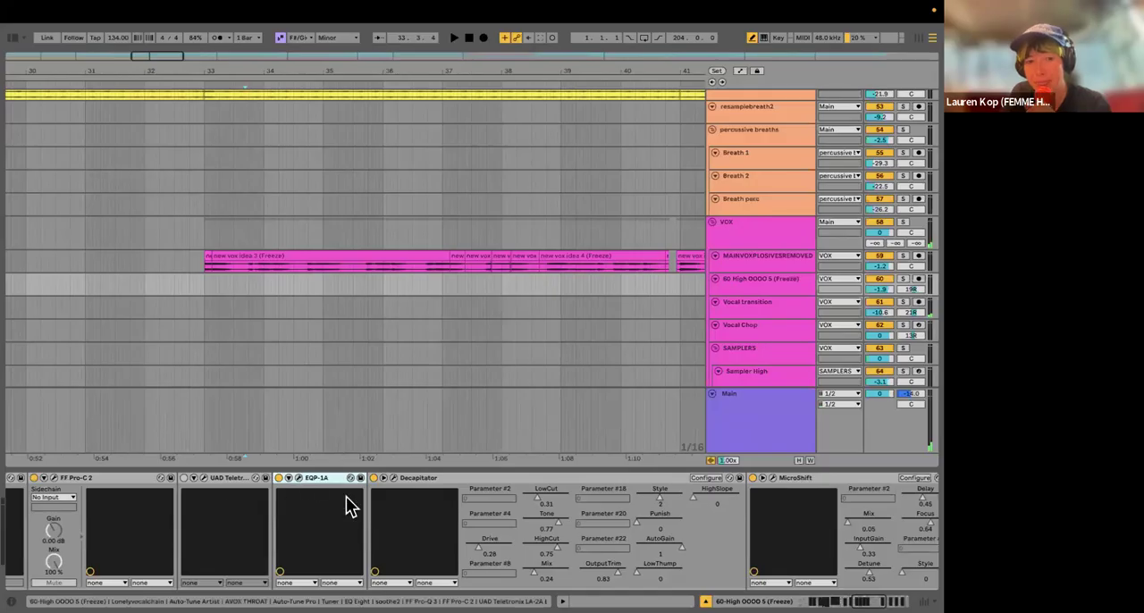
pyautogui.moveTo(289, 195)
pyautogui.mouseDown()
pyautogui.moveTo(353, 185)
pyautogui.moveTo(297, 184)
pyautogui.mouseUp()
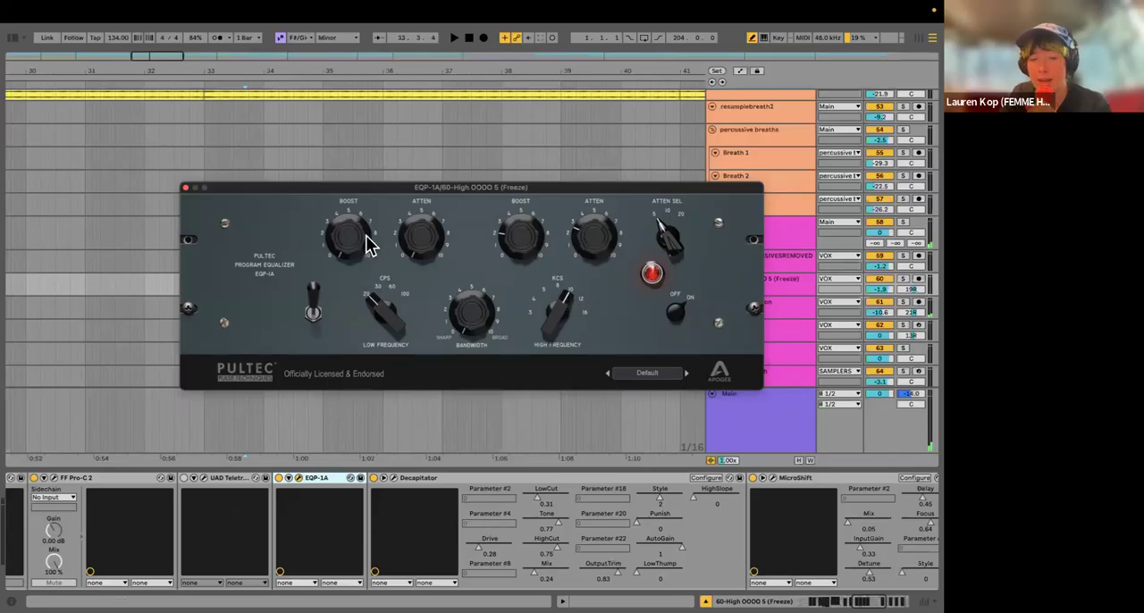
pyautogui.click(185, 189)
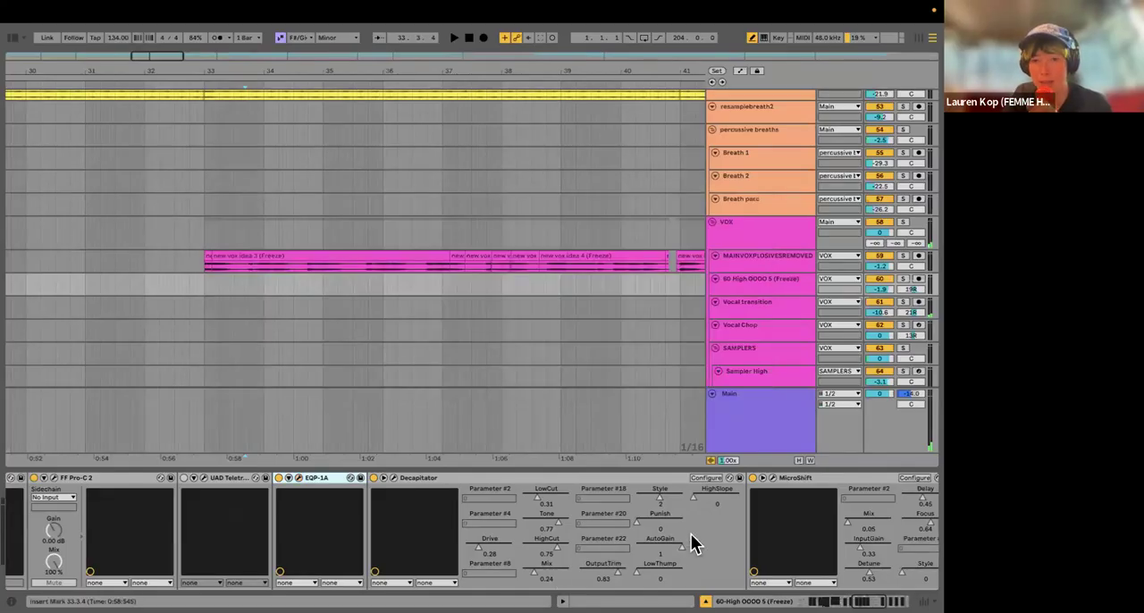
# Step: Look through the rest of the High OOOO 5 (Freeze) chain past Decapitator and MicroShift, and hide the device view
pyautogui.hscroll(5, 734, 514)
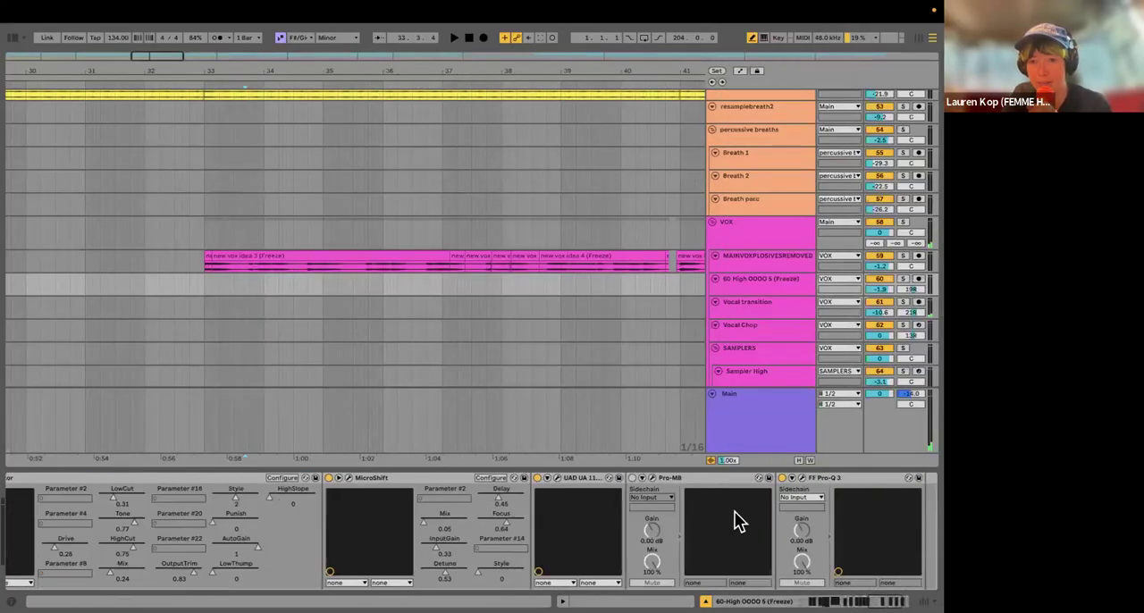
pyautogui.hscroll(3, 738, 521)
pyautogui.press('super+alt+l')
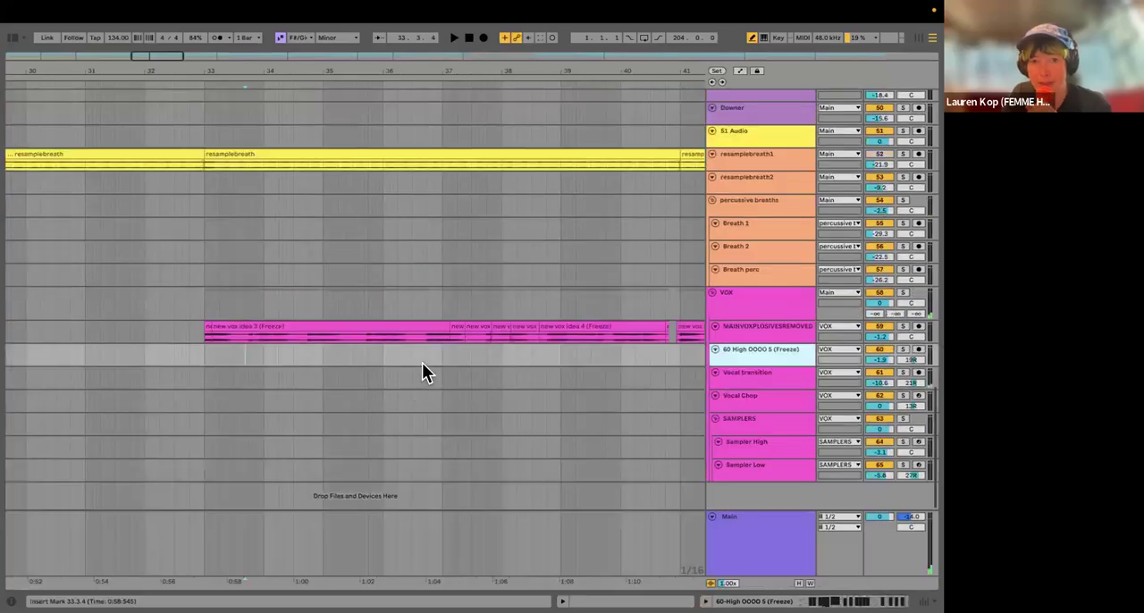
# Step: Locate the sampler clips in the arrangement and place the insert marker at the start of the Sampler High clip
pyautogui.scroll(-5, 421, 362)
pyautogui.scroll(-5, 374, 372)
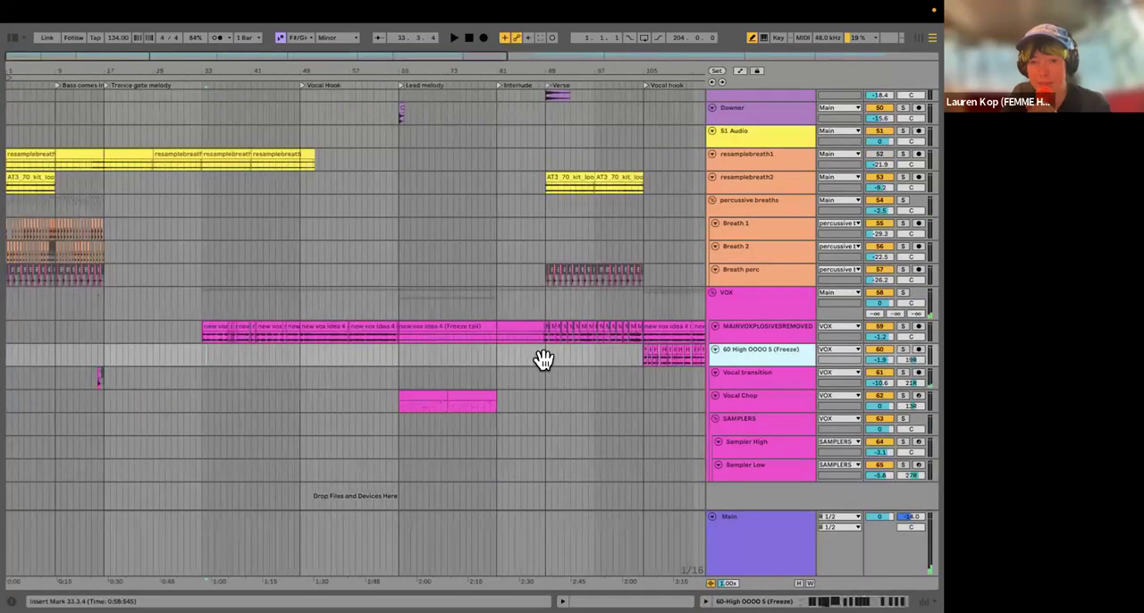
pyautogui.hscroll(5, 436, 372)
pyautogui.hscroll(2, 436, 368)
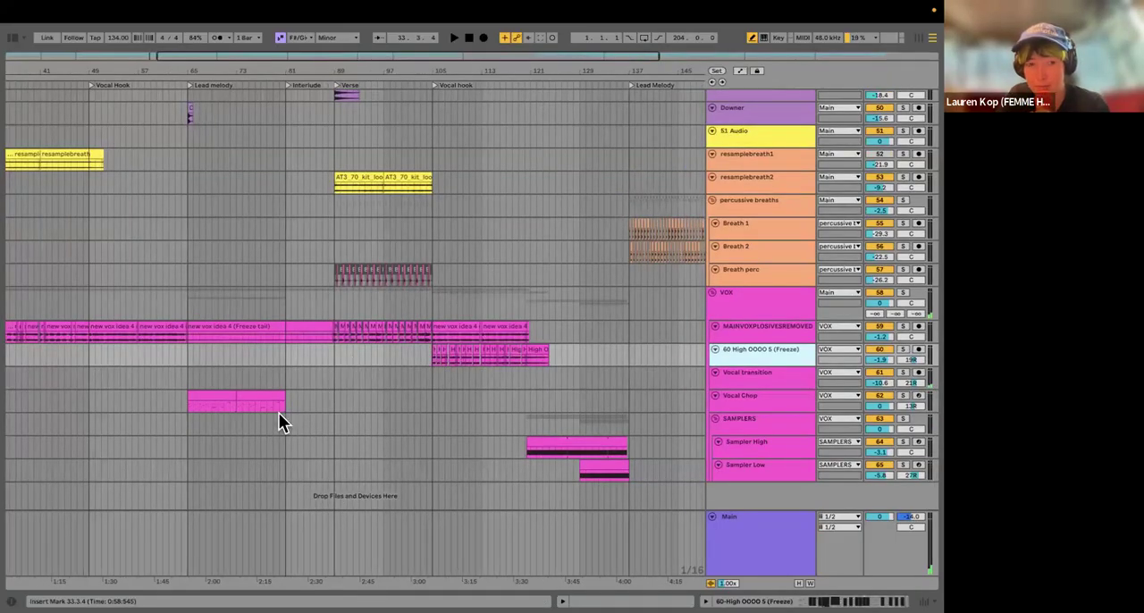
pyautogui.scroll(-3, 328, 437)
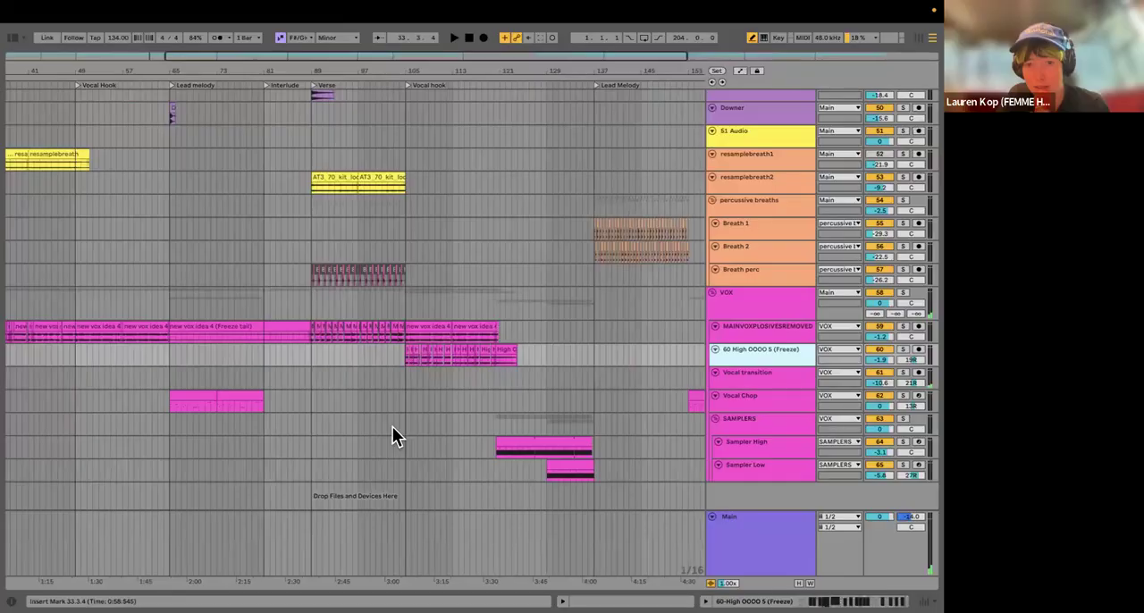
pyautogui.scroll(-3, 392, 426)
pyautogui.click(393, 452)
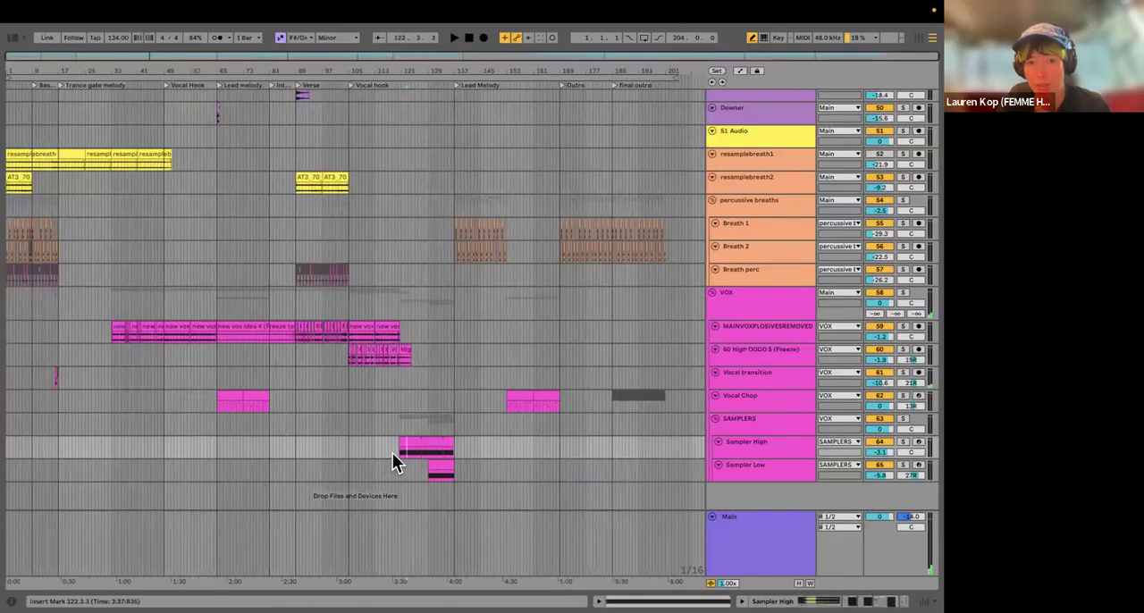
pyautogui.scroll(5, 392, 452)
pyautogui.scroll(3, 589, 440)
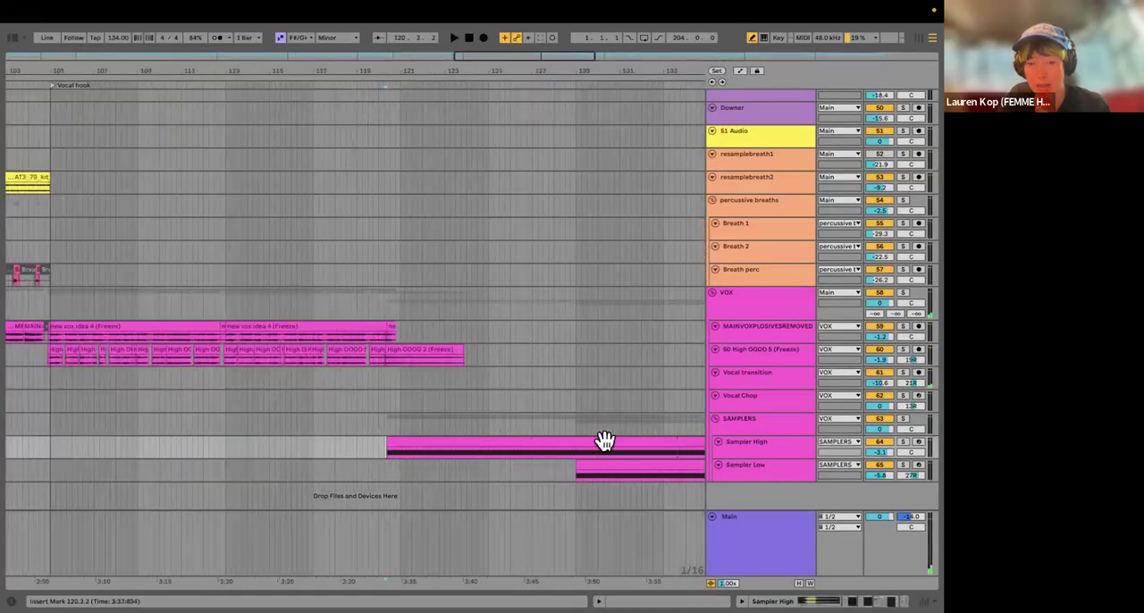
pyautogui.hscroll(2, 602, 438)
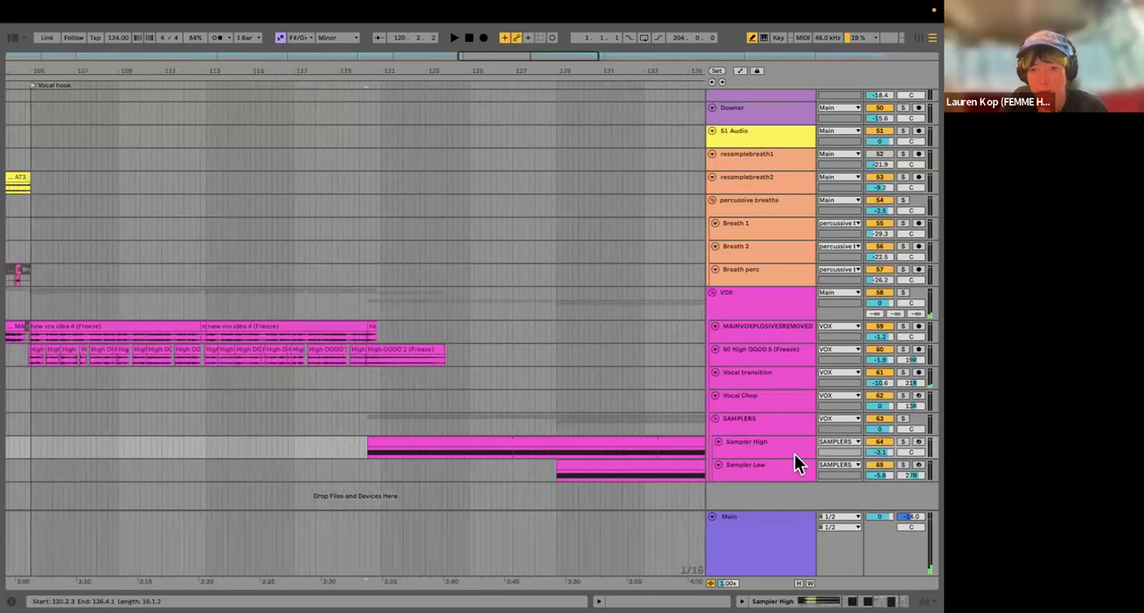
# Step: Audition the Sampler High clip in solo from its start and make the Sampler High track taller
pyautogui.click(902, 443)
pyautogui.press('space')
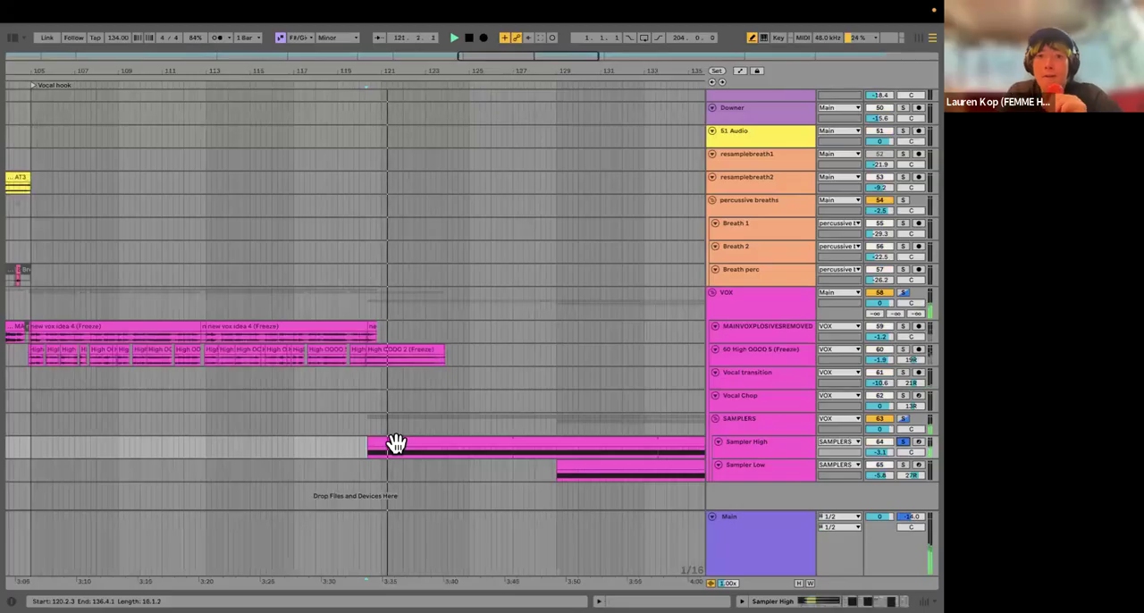
pyautogui.moveTo(771, 458); pyautogui.dragTo(763, 538)
pyautogui.scroll(-3, 367, 397)
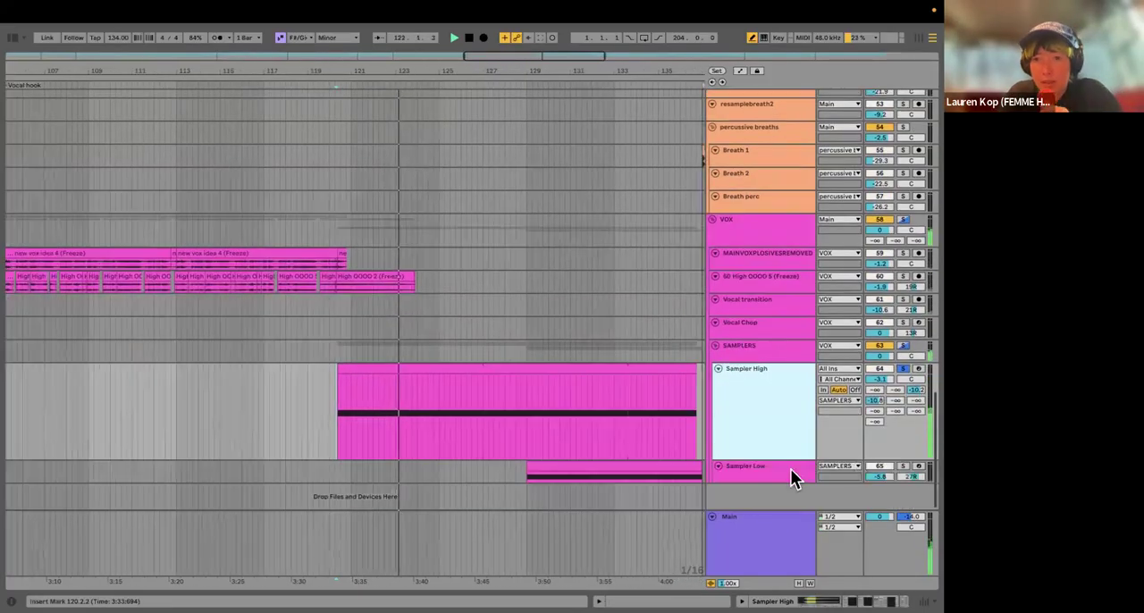
pyautogui.click(901, 369)
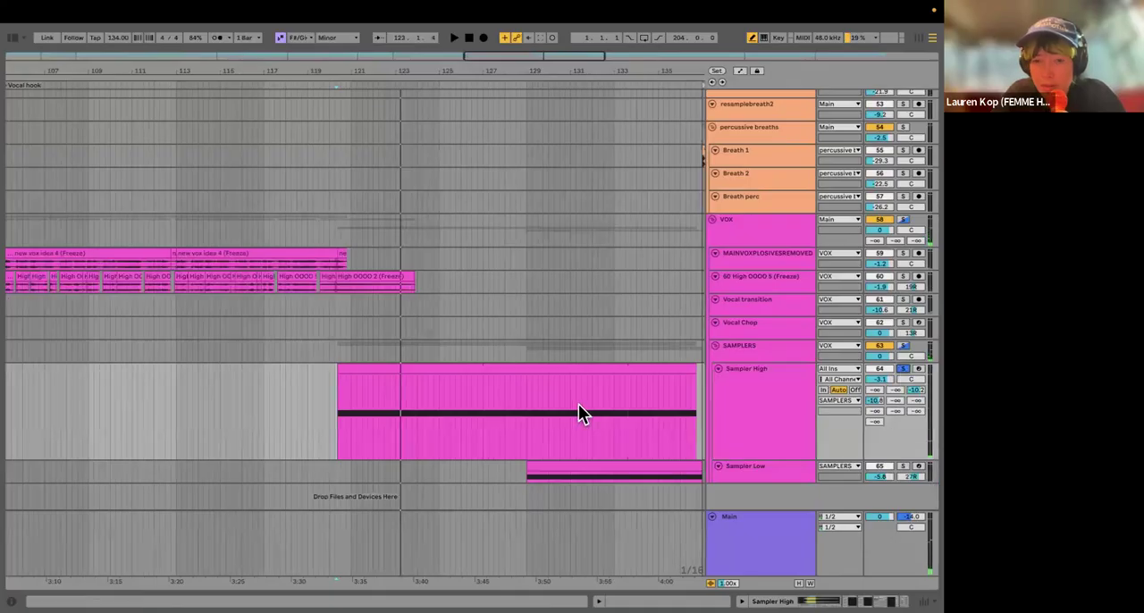
# Step: Show the Sampler High track's devices and zoom in on the looped region of the Freeze GOOD sample
pyautogui.doubleClick(729, 398)
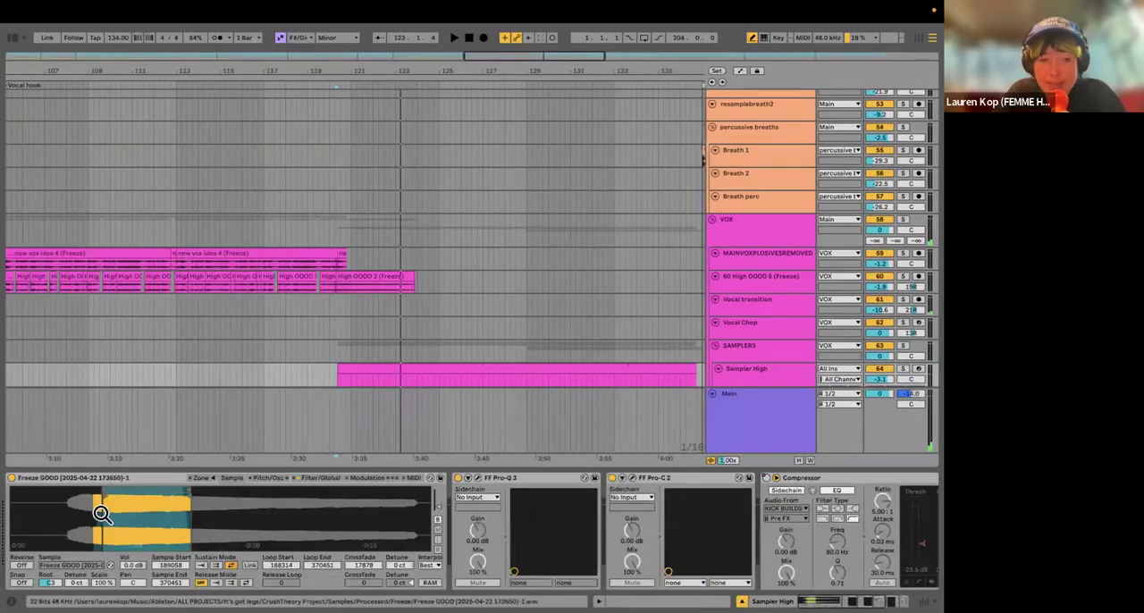
pyautogui.moveTo(98, 506)
pyautogui.mouseDown()
pyautogui.moveTo(102, 515)
pyautogui.moveTo(98, 504)
pyautogui.mouseUp()
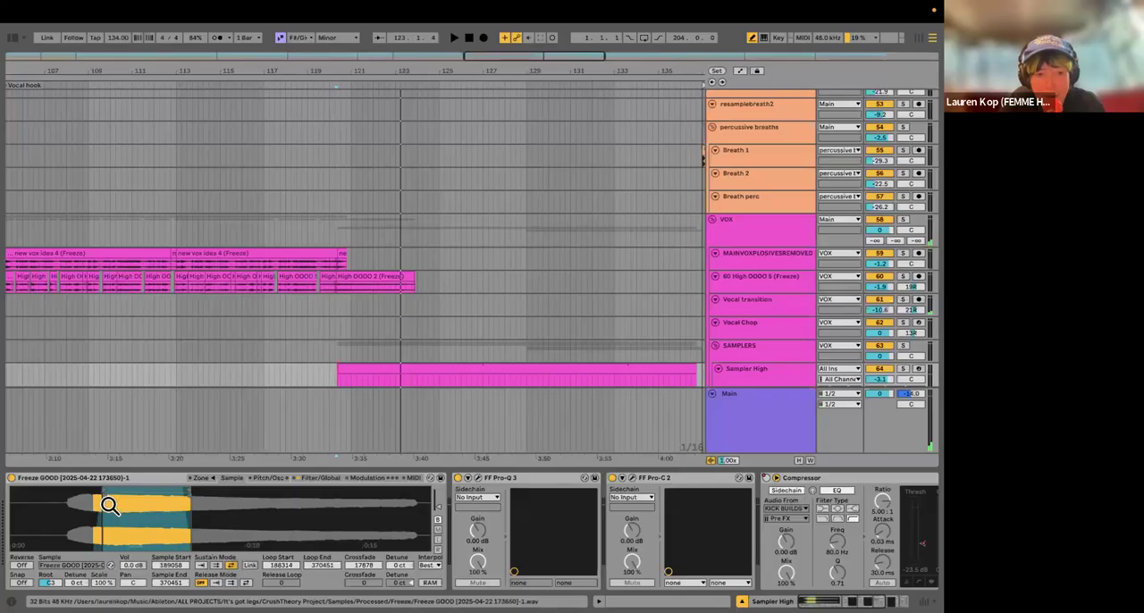
pyautogui.scroll(5, 109, 506)
pyautogui.scroll(-3, 375, 506)
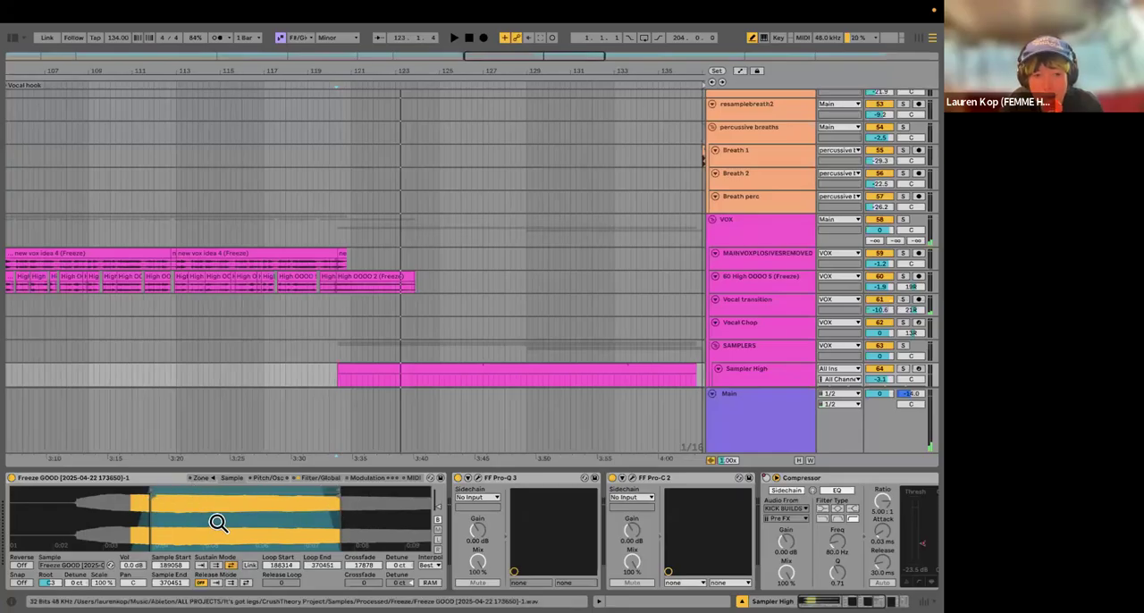
# Step: Play the Sampler High clip again with its track soloed, and show the surrounding VOX group from the verse onwards
pyautogui.press('space')
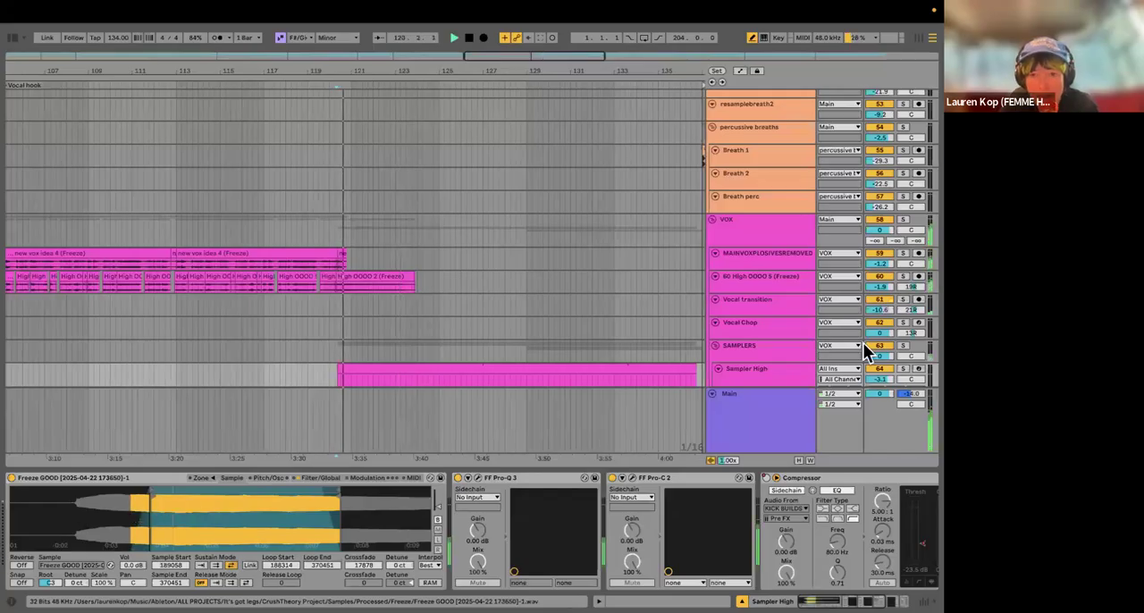
pyautogui.moveTo(904, 386); pyautogui.dragTo(905, 432)
pyautogui.click(902, 321)
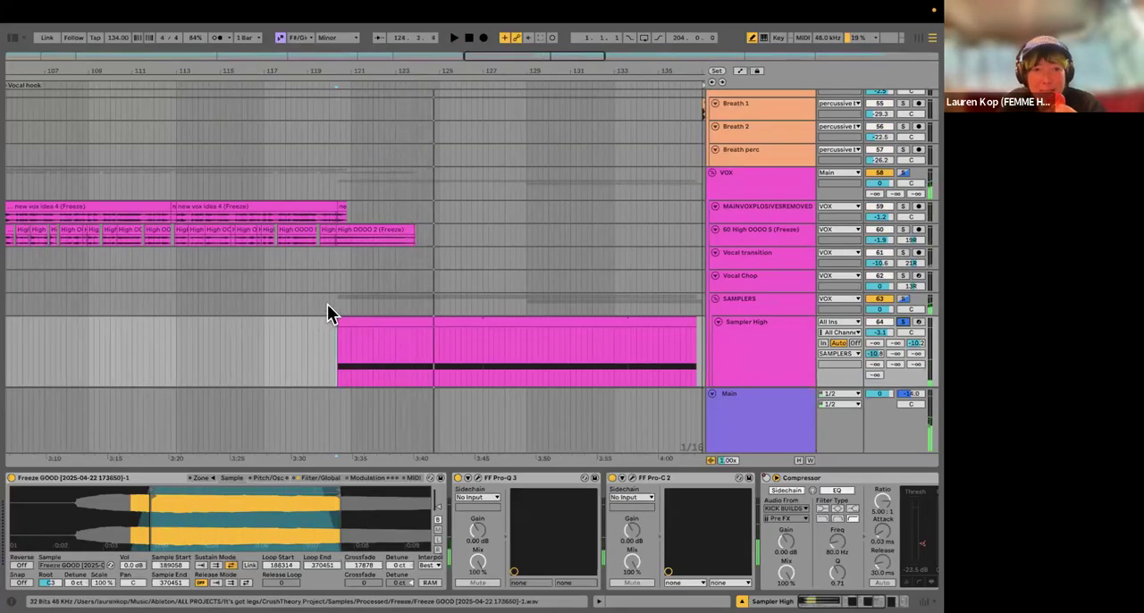
pyautogui.scroll(-2, 324, 305)
pyautogui.scroll(-2, 325, 304)
pyautogui.scroll(-2, 309, 230)
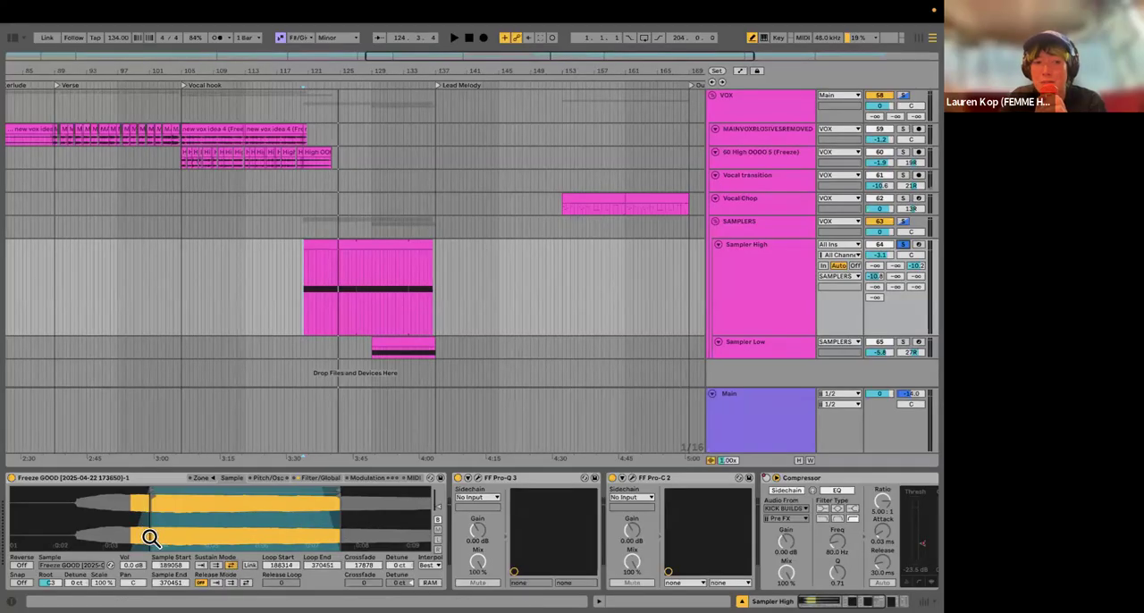
# Step: Examine the Sampler High effects chain through to the Utility, opening and closing the FF Pro-Q 3 and FF Pro-C 2 windows
pyautogui.hscroll(5, 366, 519)
pyautogui.hscroll(-5, 385, 515)
pyautogui.hscroll(4, 239, 475)
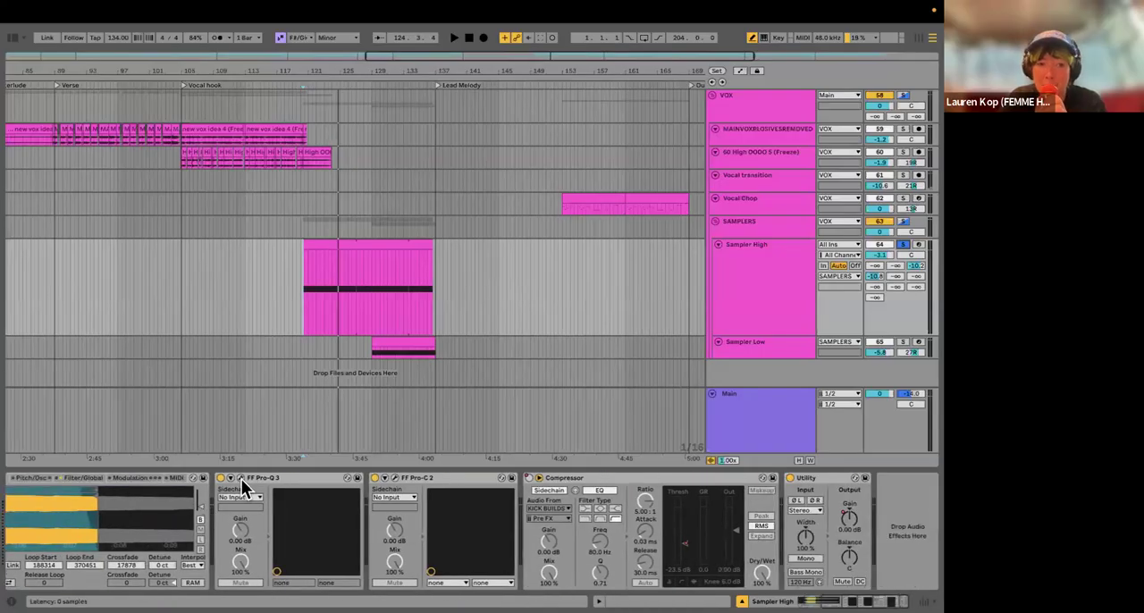
pyautogui.click(240, 478)
pyautogui.moveTo(492, 324)
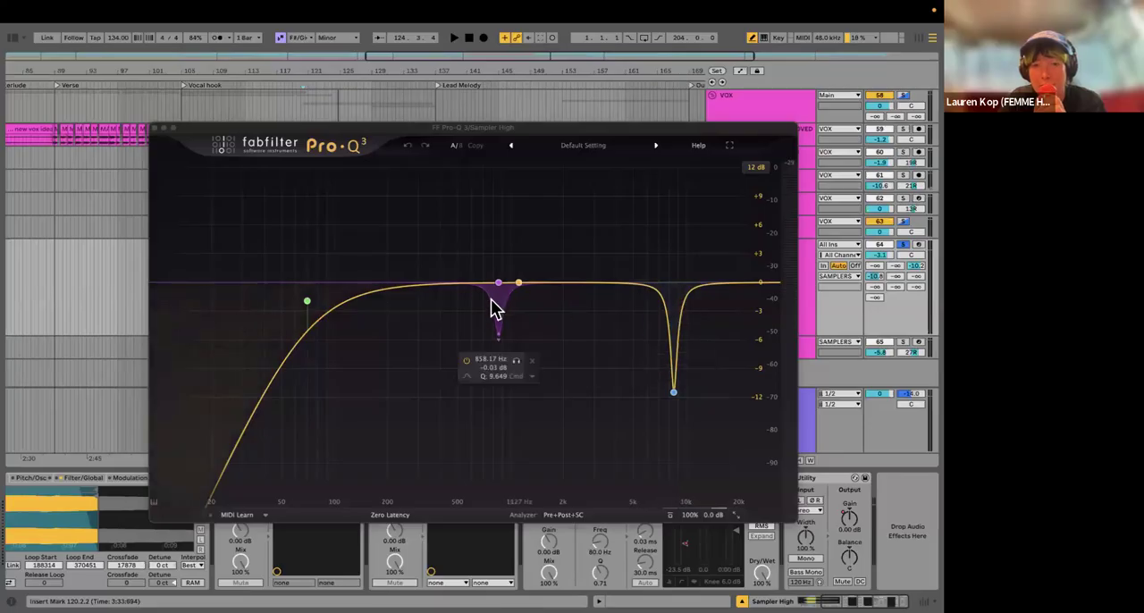
pyautogui.click(154, 127)
pyautogui.click(389, 476)
pyautogui.click(156, 136)
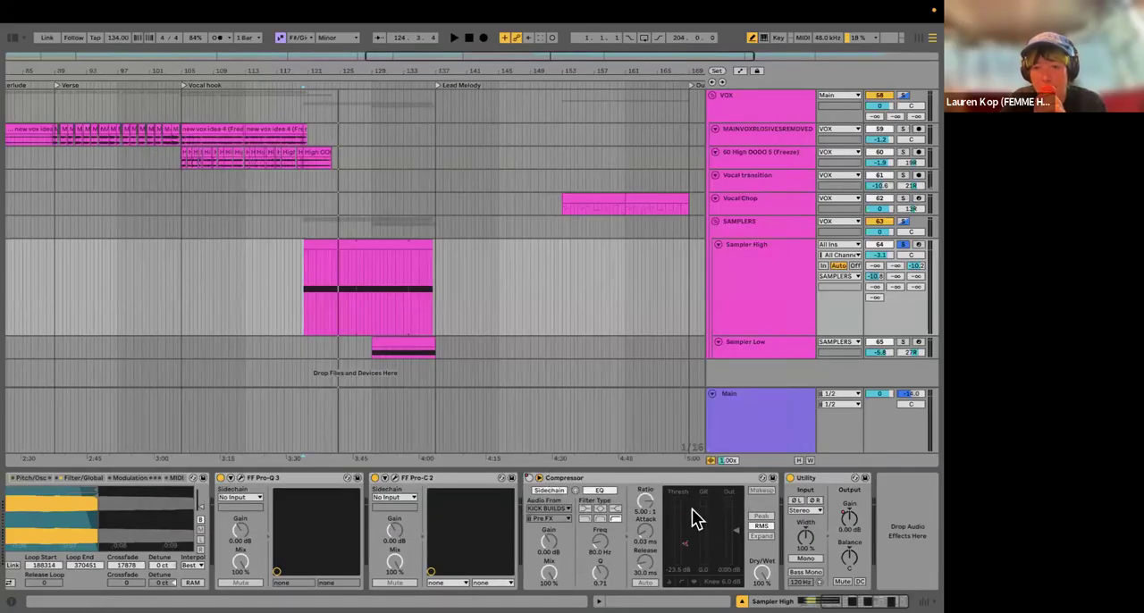
pyautogui.hscroll(-3, 522, 558)
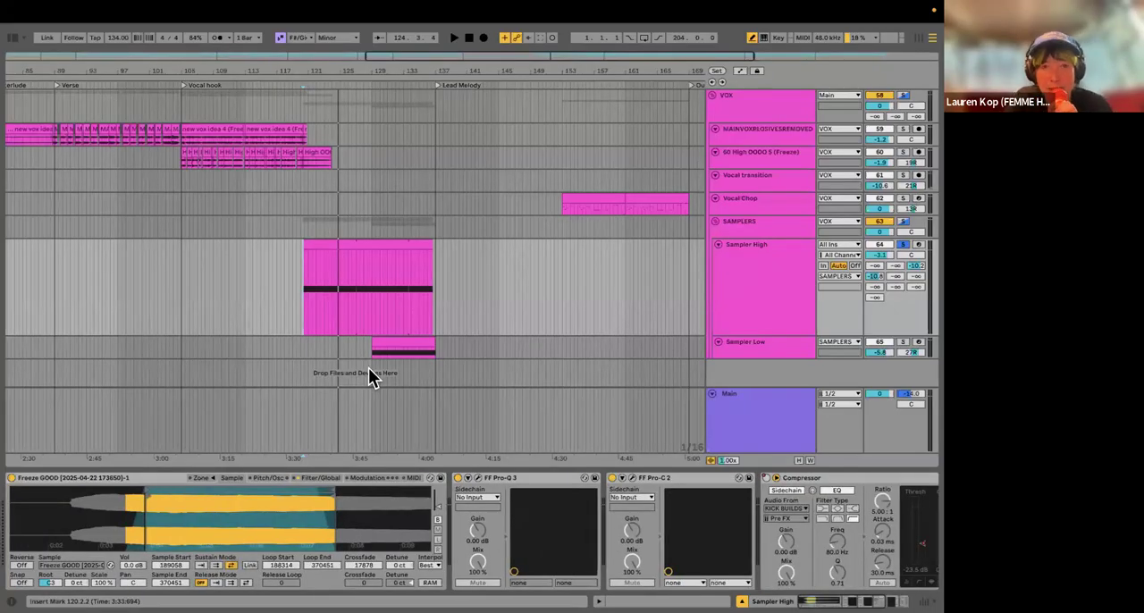
# Step: Switch to Session View, open AIR Ether on the C Biggerscverb return track to examine its settings, and close it
pyautogui.press('Tab')
pyautogui.hscroll(1, 174, 214)
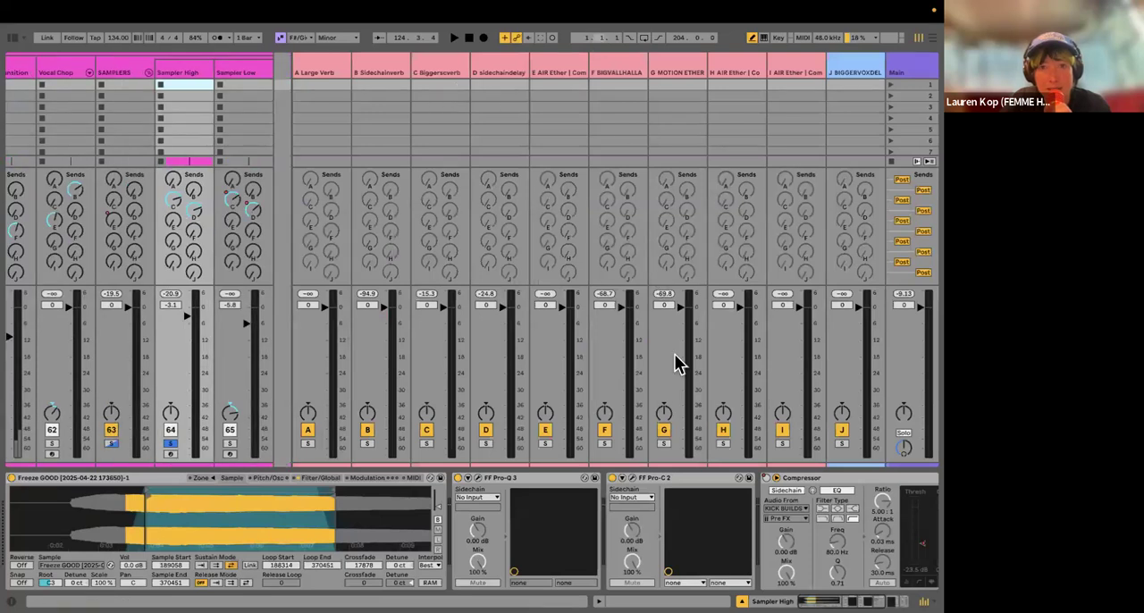
pyautogui.click(431, 65)
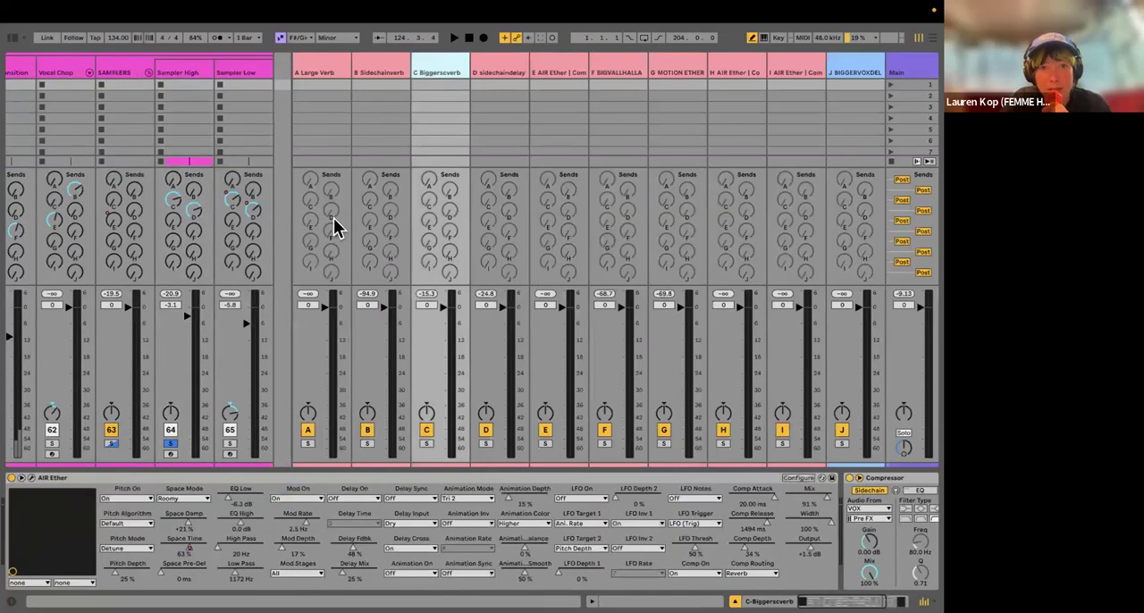
pyautogui.click(32, 478)
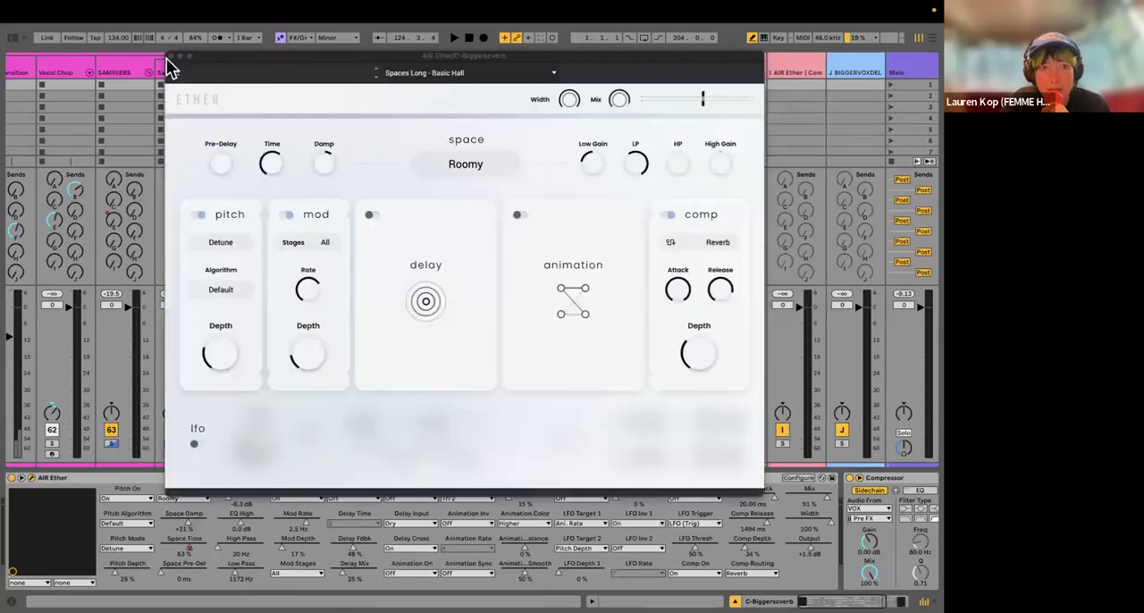
pyautogui.click(171, 55)
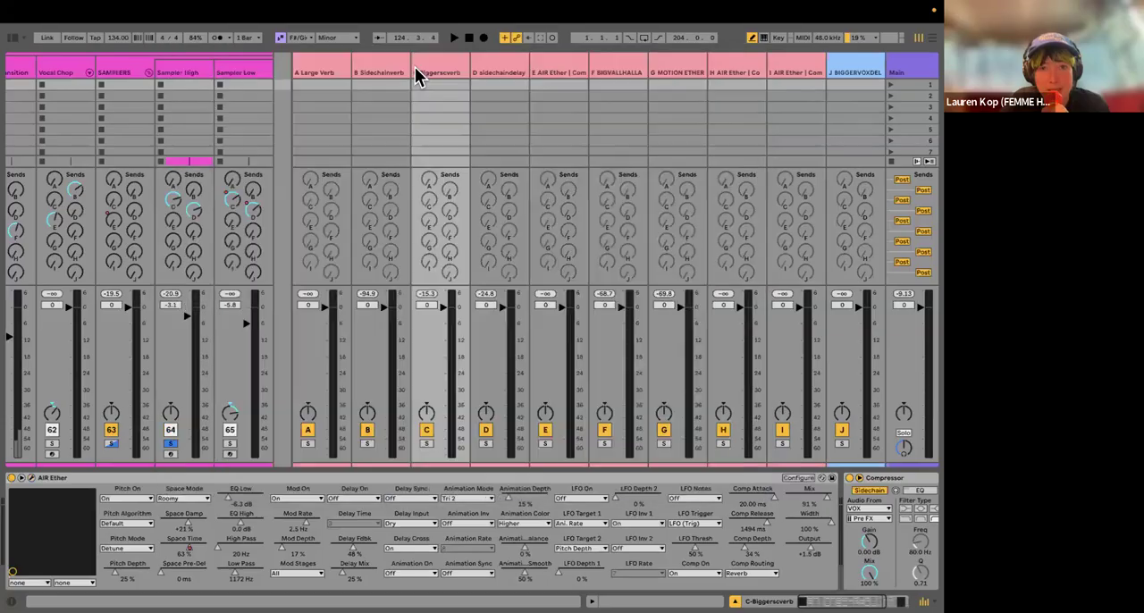
# Step: Show the D sidechaindelay return's EchoBoy and Compressor, play the soloed sampler through it, and return to Arrangement View
pyautogui.click(495, 74)
pyautogui.press('space')
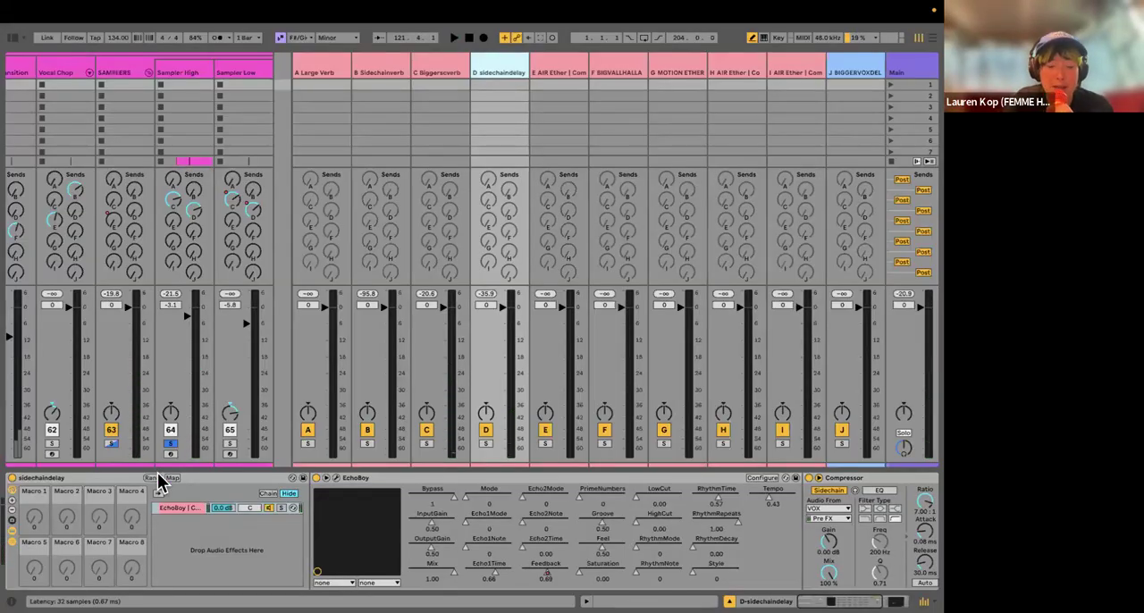
pyautogui.press('Tab')
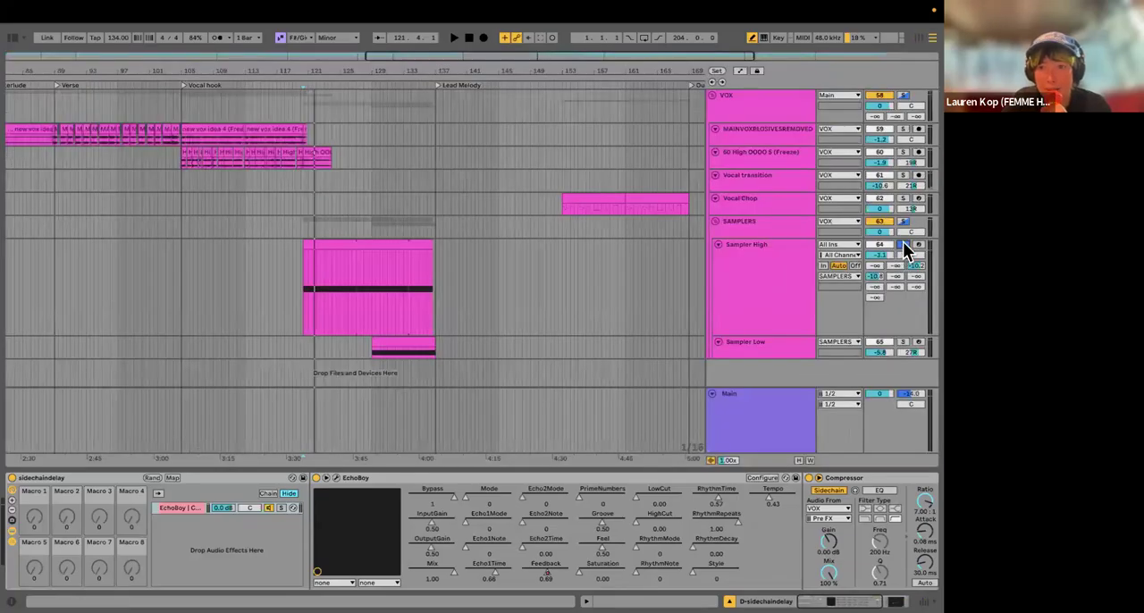
# Step: Audition the Sampler Low clip in solo from just before its start while viewing the track's devices through to the Utility
pyautogui.click(902, 341)
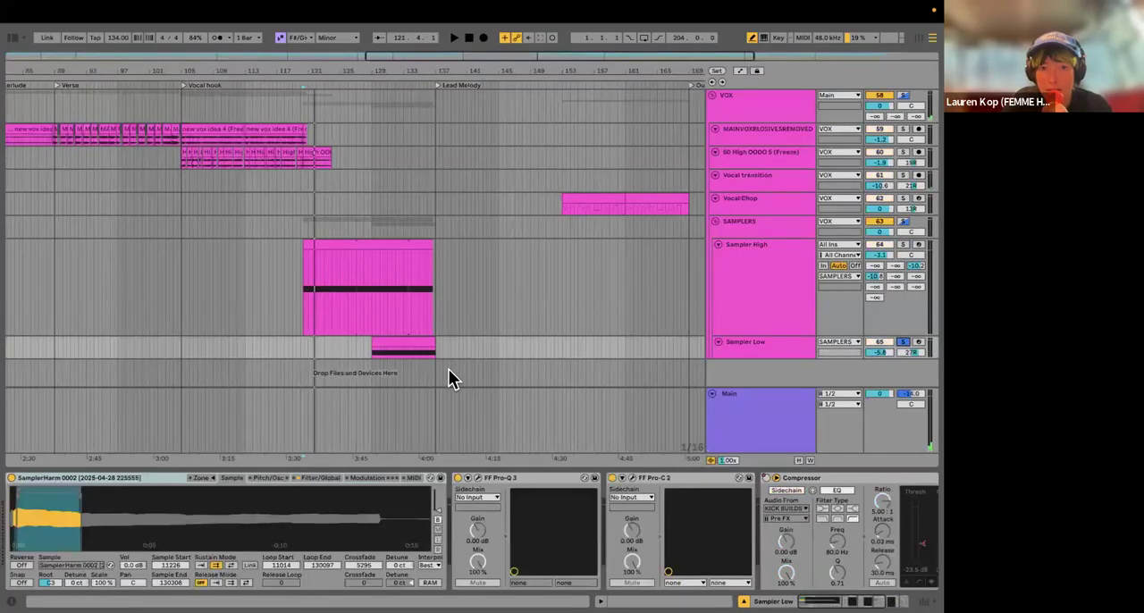
pyautogui.click(363, 351)
pyautogui.press('space')
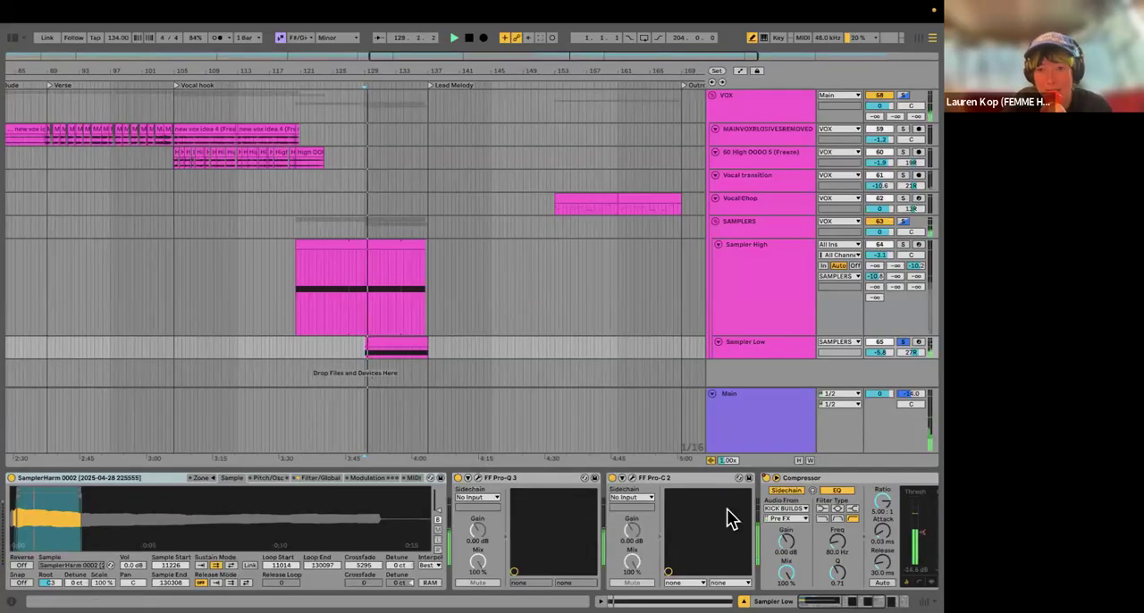
pyautogui.hscroll(2, 688, 514)
pyautogui.hscroll(10, 688, 514)
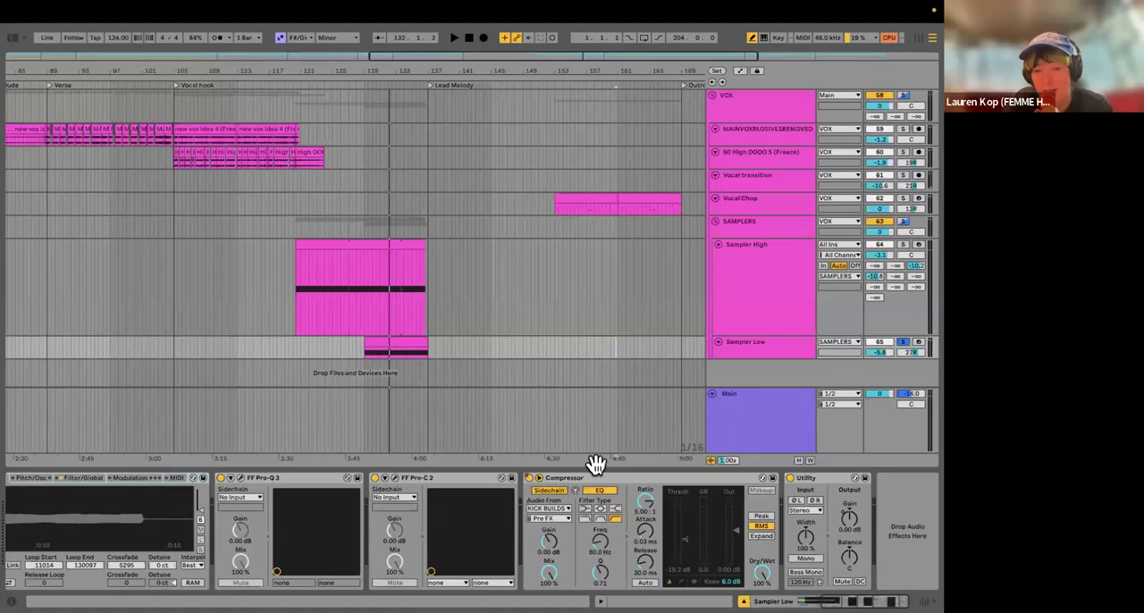
pyautogui.click(901, 342)
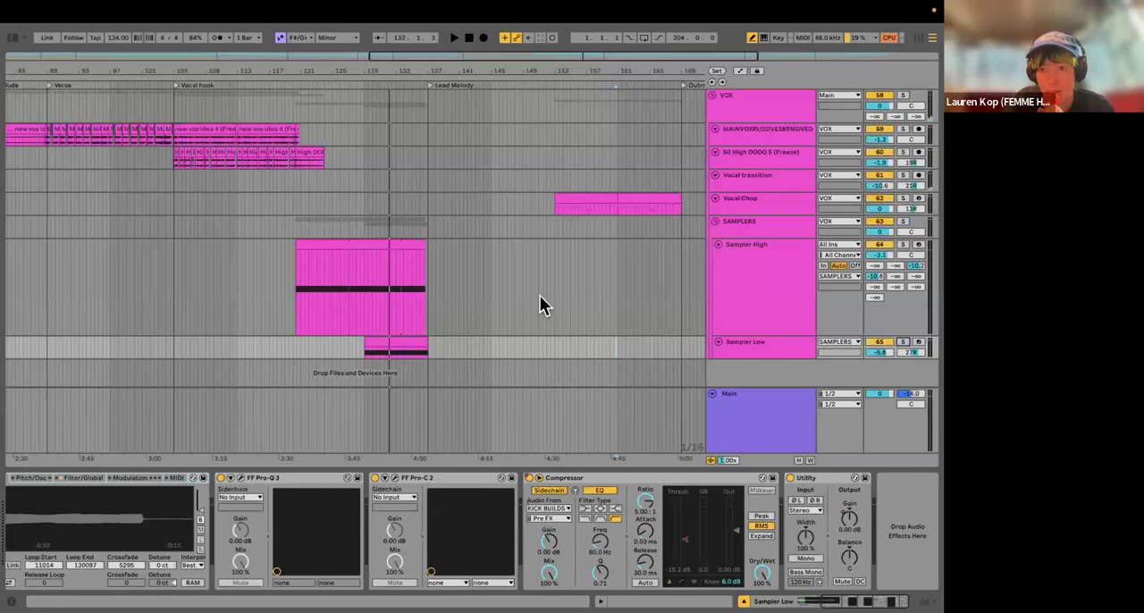
# Step: Play the full mix from just before the Sampler Low clip to hear the samplers in context
pyautogui.hscroll(1, 334, 339)
pyautogui.click(335, 340)
pyautogui.press('space')
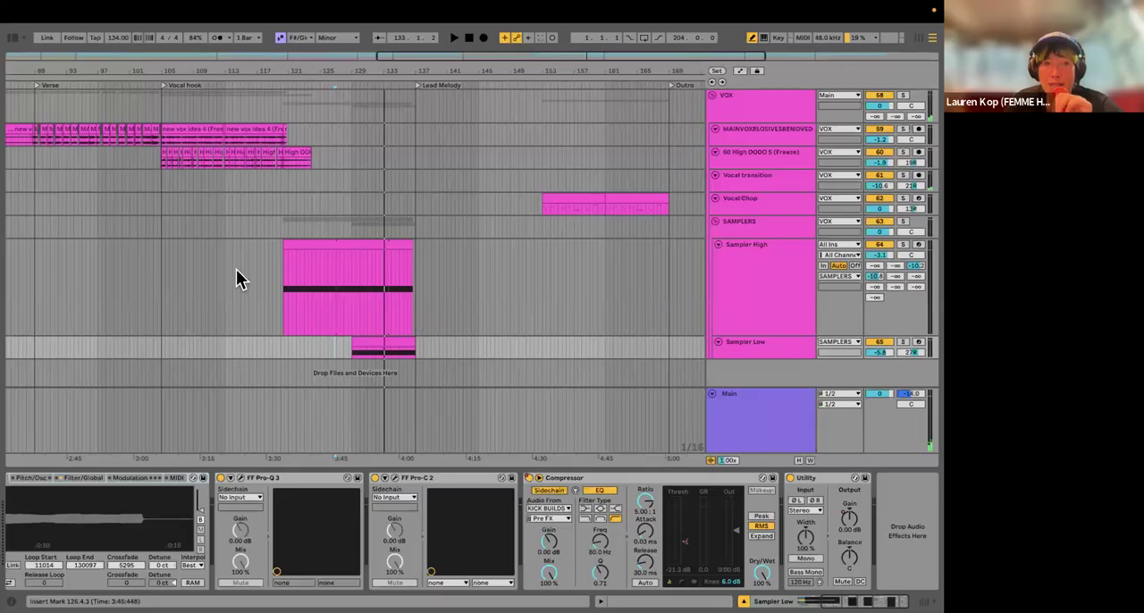
# Step: Set the arrangement's fixed grid to 1/8 around the start of the Sampler Low clip
pyautogui.scroll(-3, 352, 326)
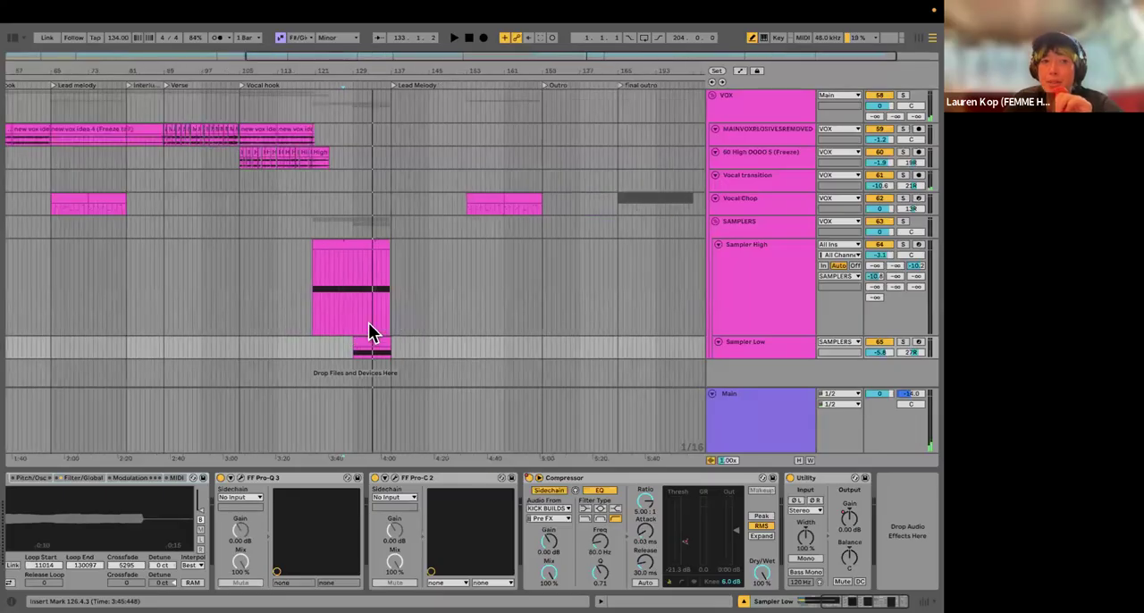
pyautogui.scroll(-2, 456, 296)
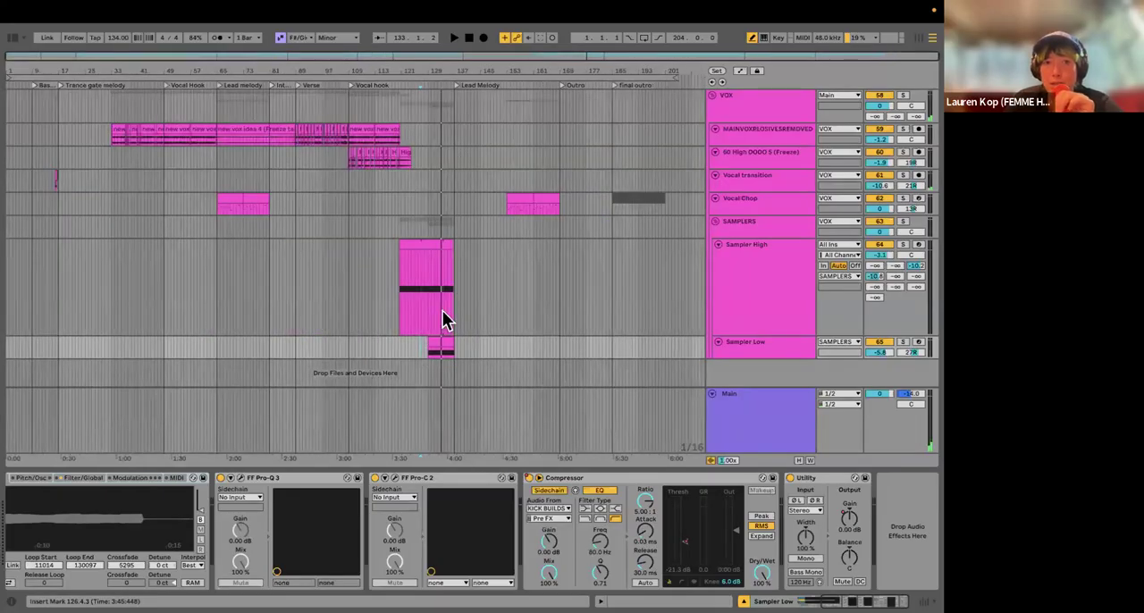
pyautogui.scroll(3, 443, 319)
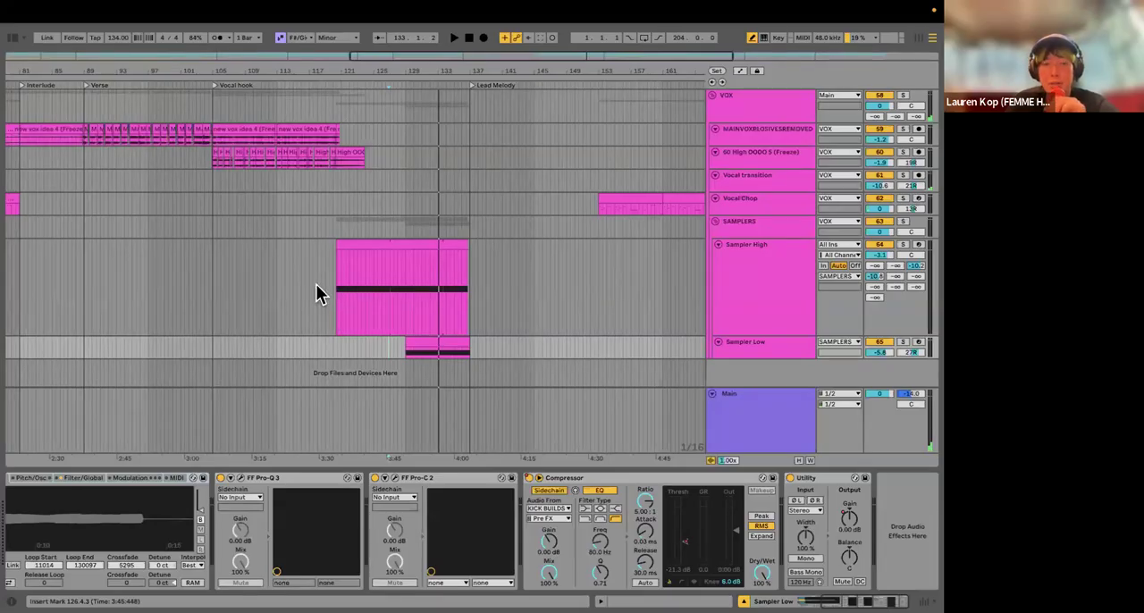
pyautogui.hscroll(5, 316, 284)
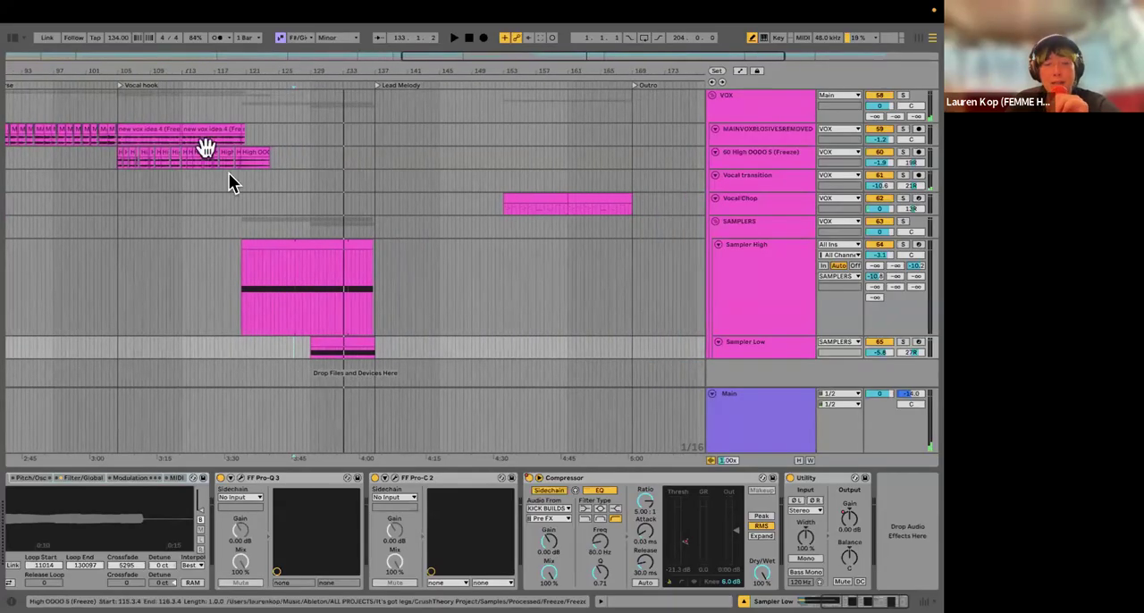
pyautogui.hscroll(1, 525, 281)
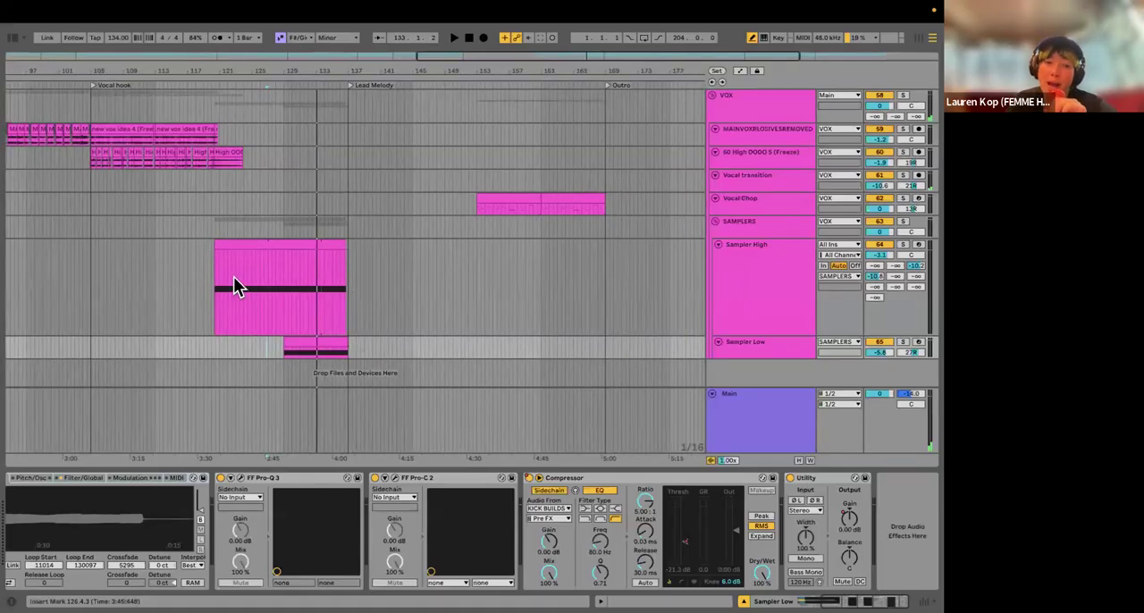
pyautogui.keyDown('ctrl'); pyautogui.scroll(4, 234, 304); pyautogui.keyUp('ctrl')
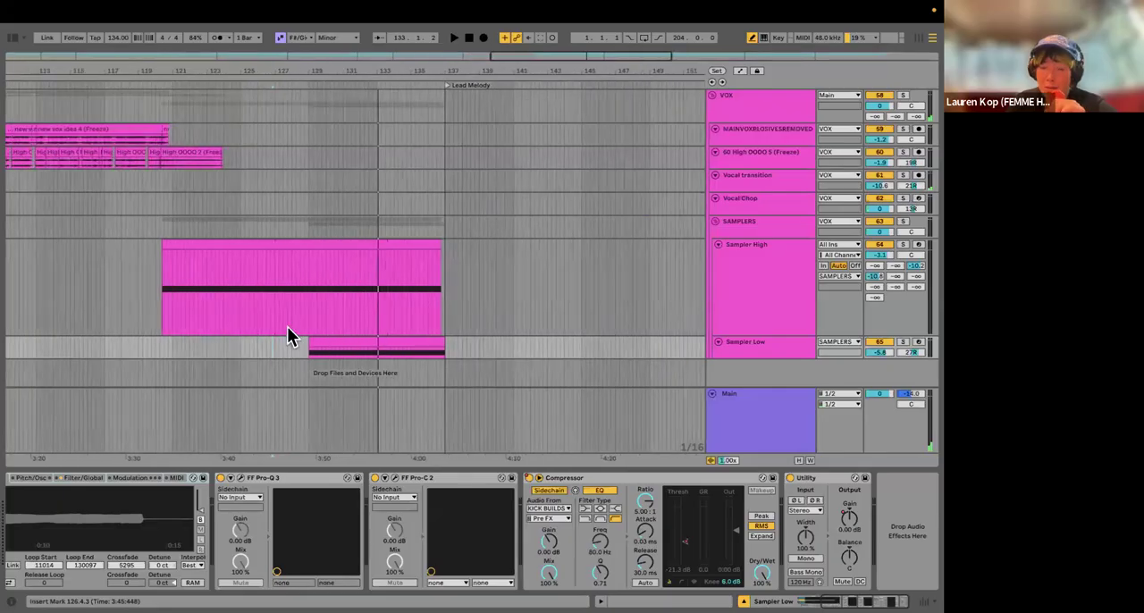
pyautogui.rightClick(290, 352)
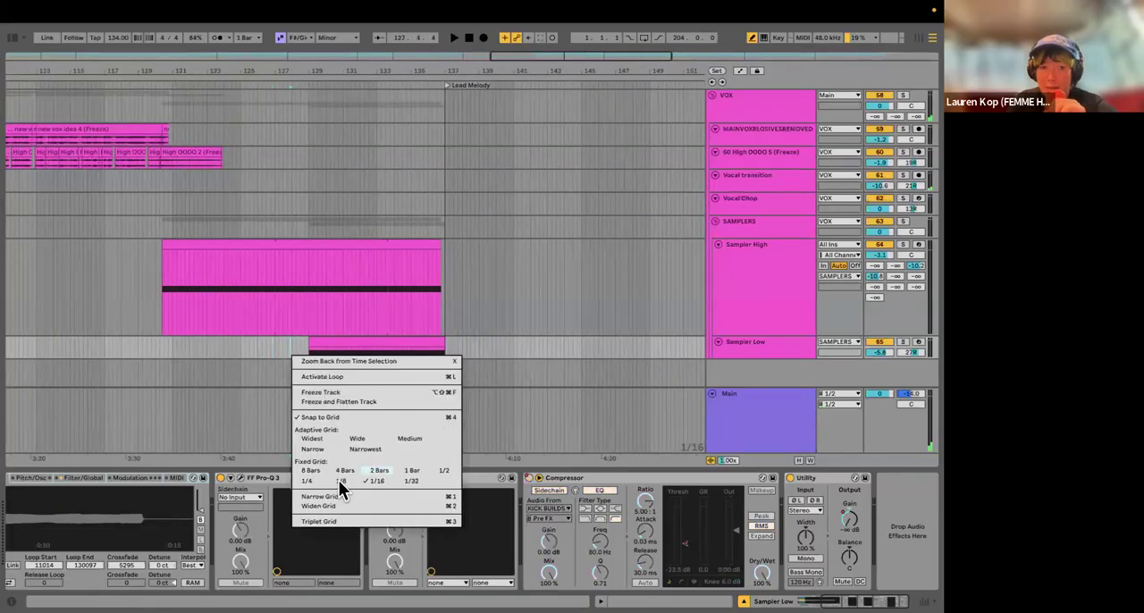
pyautogui.press('super+2')
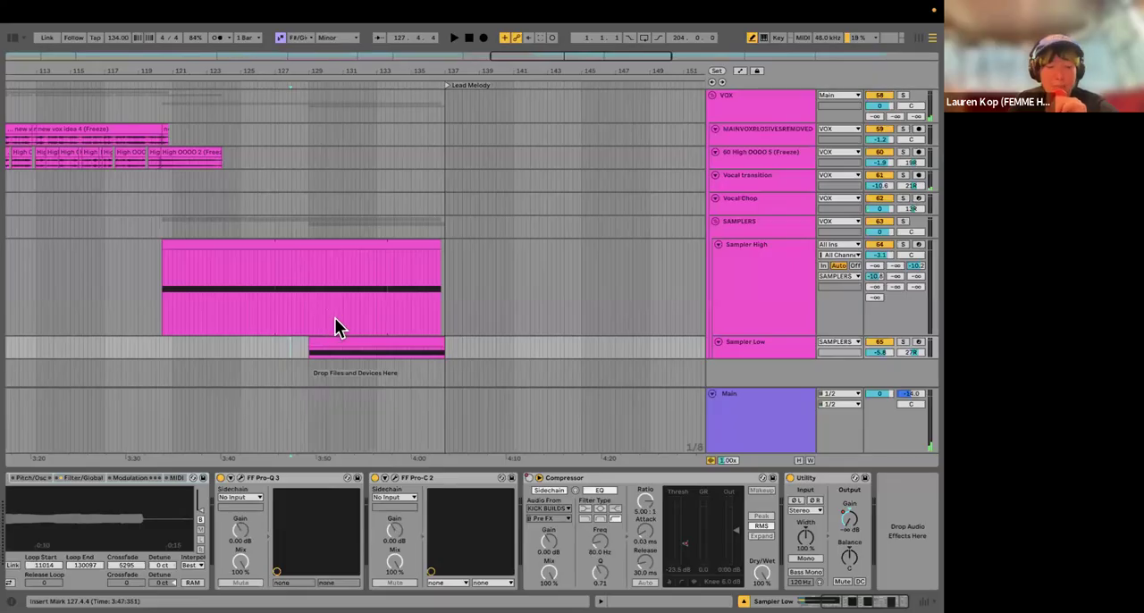
# Step: Select the Sampler High track and show the gain automation of the Utility at the end of its chain
pyautogui.keyDown('ctrl'); pyautogui.scroll(-4, 334, 327); pyautogui.keyUp('ctrl')
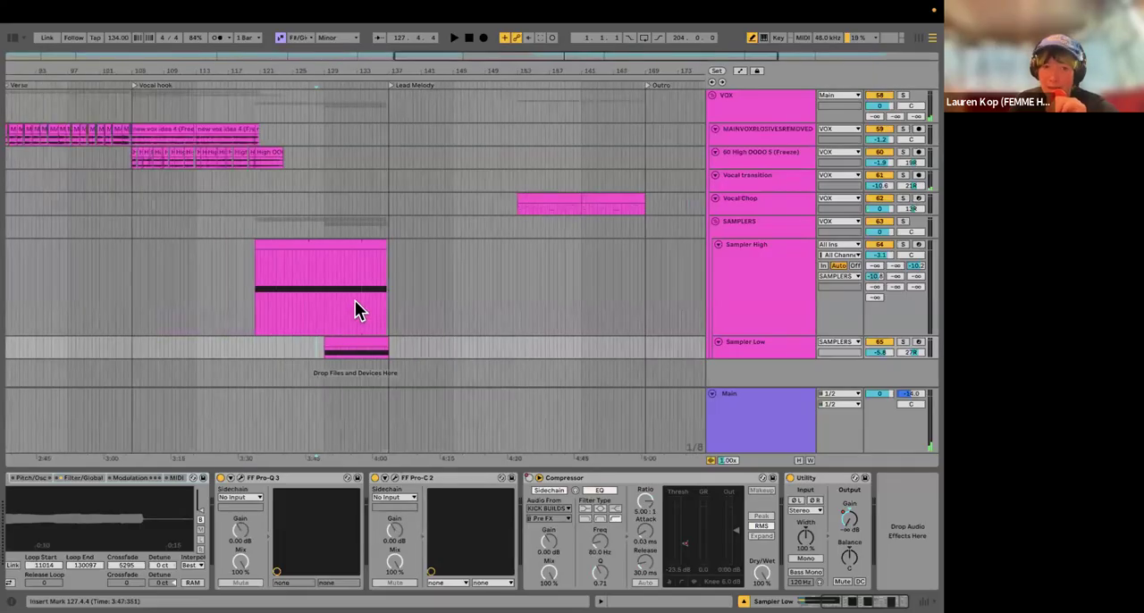
pyautogui.click(774, 329)
pyautogui.hscroll(3, 625, 313)
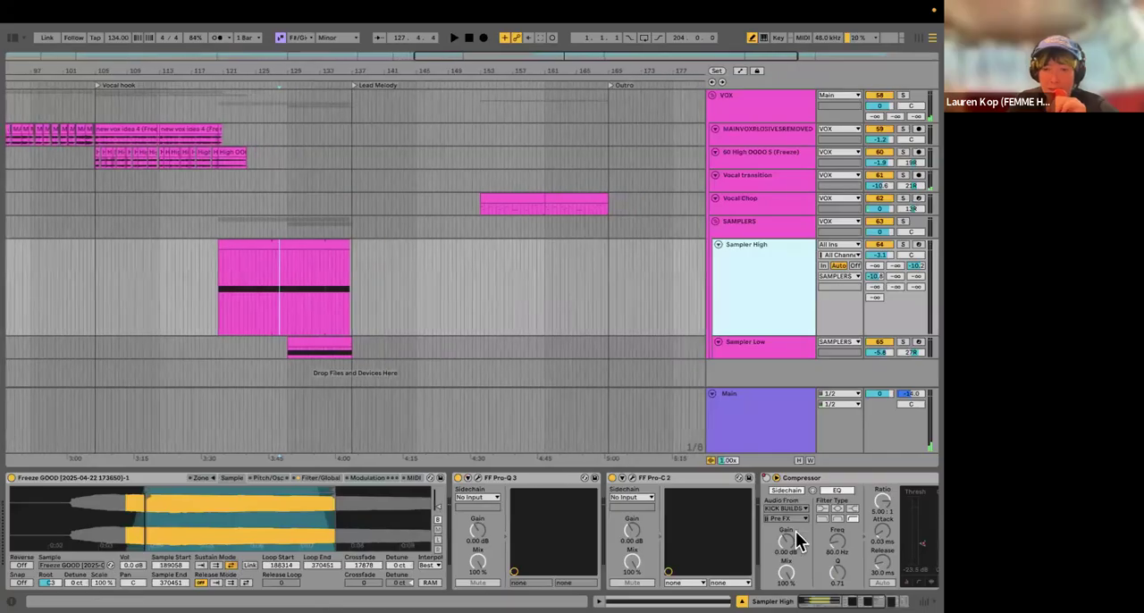
pyautogui.hscroll(3, 796, 541)
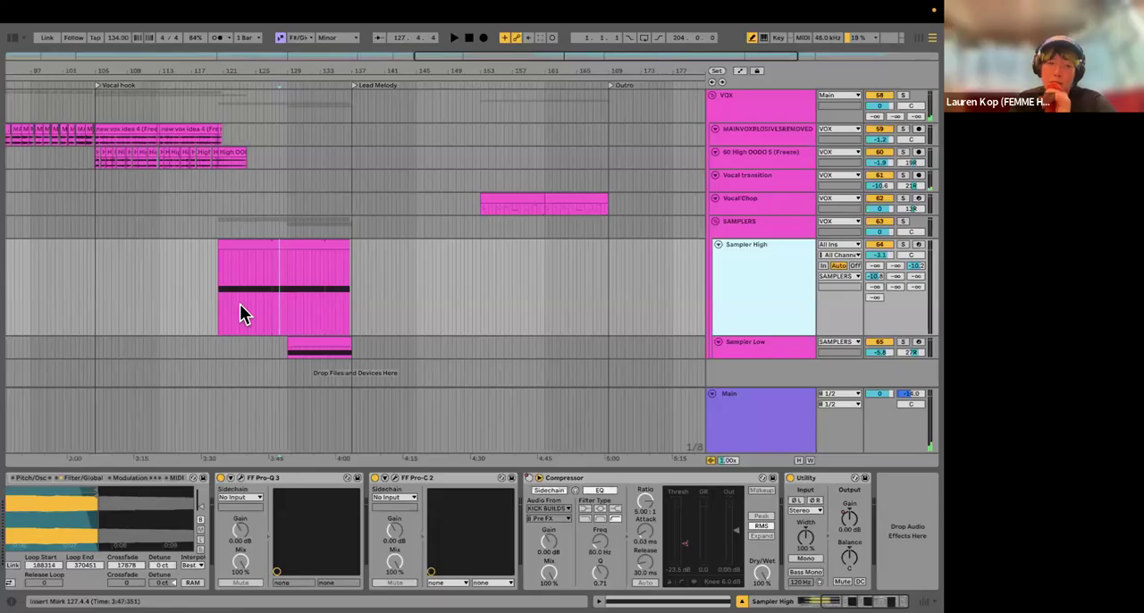
pyautogui.rightClick(850, 529)
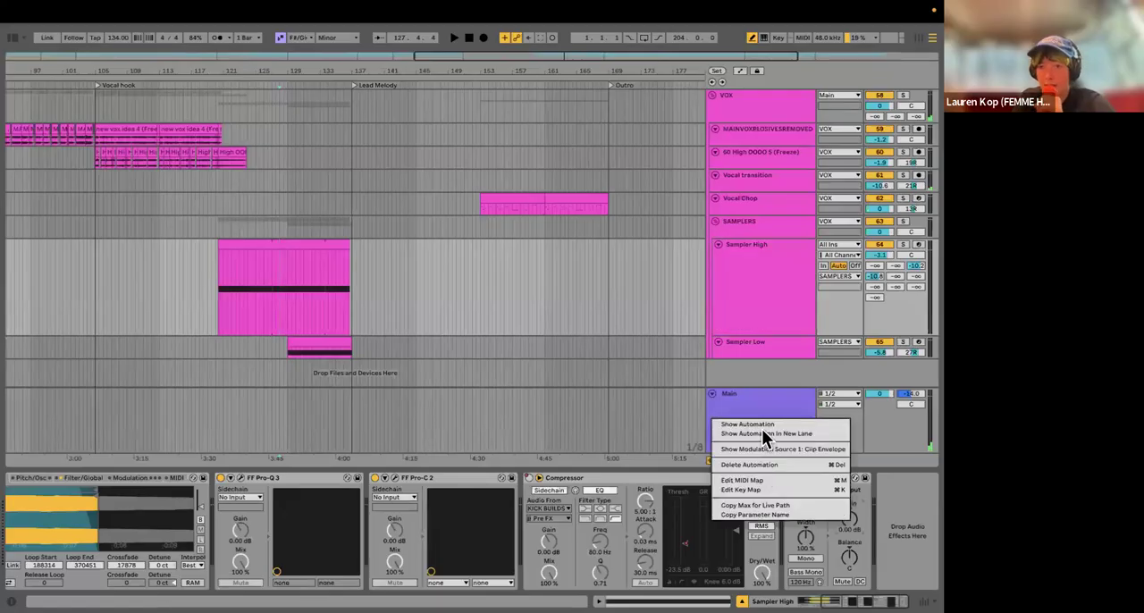
pyautogui.click(758, 424)
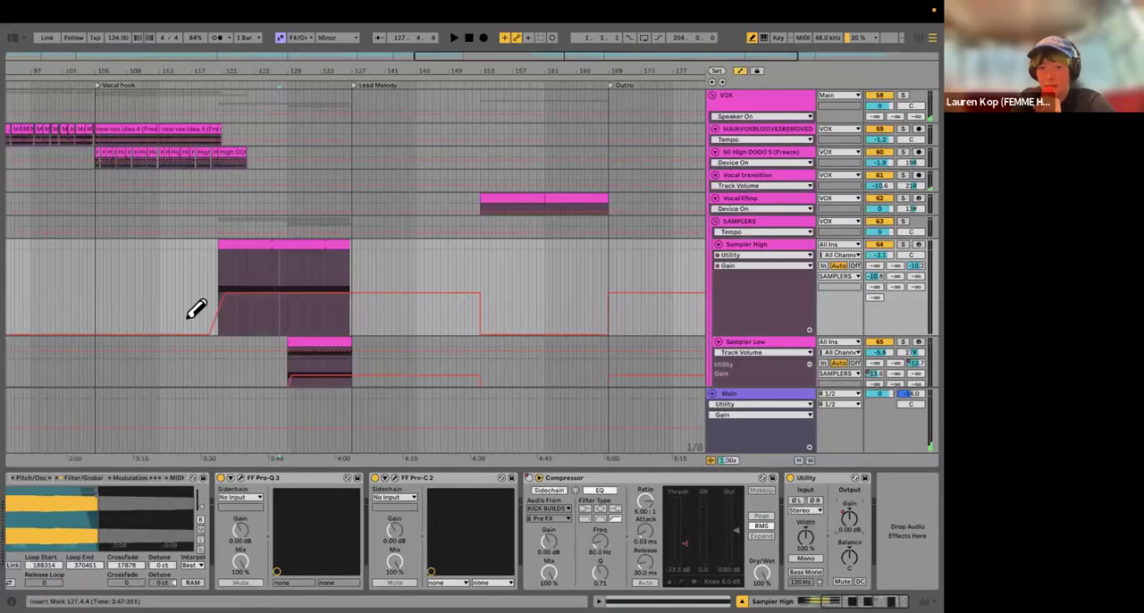
# Step: Solo Sampler High and play from just before its clip to hear the gain automation ramp up
pyautogui.scroll(-1, 231, 304)
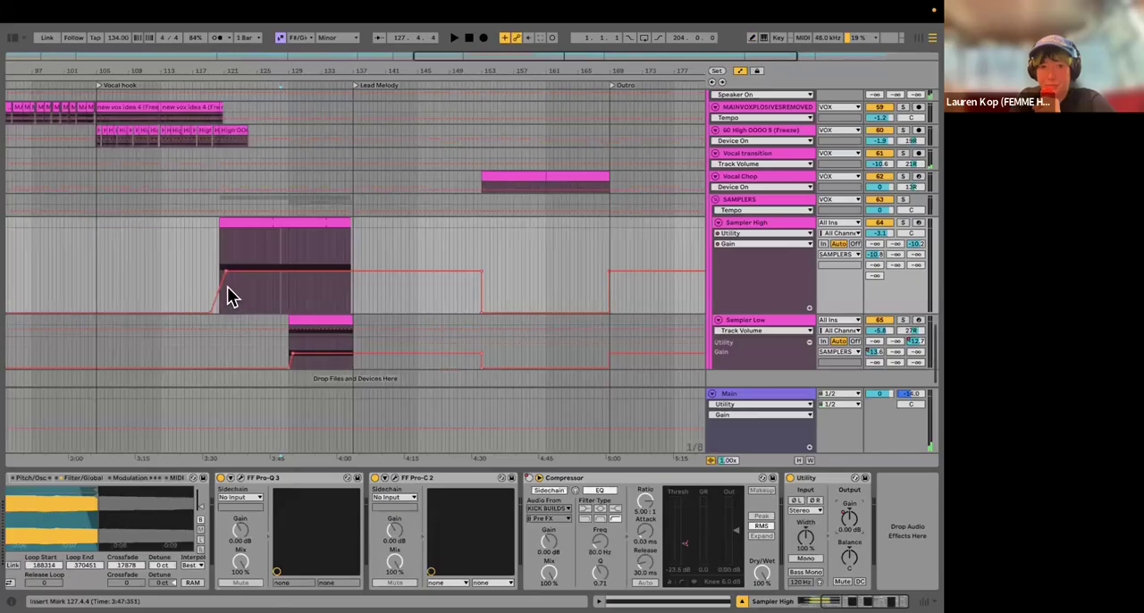
pyautogui.scroll(5, 227, 297)
pyautogui.scroll(-4, 239, 268)
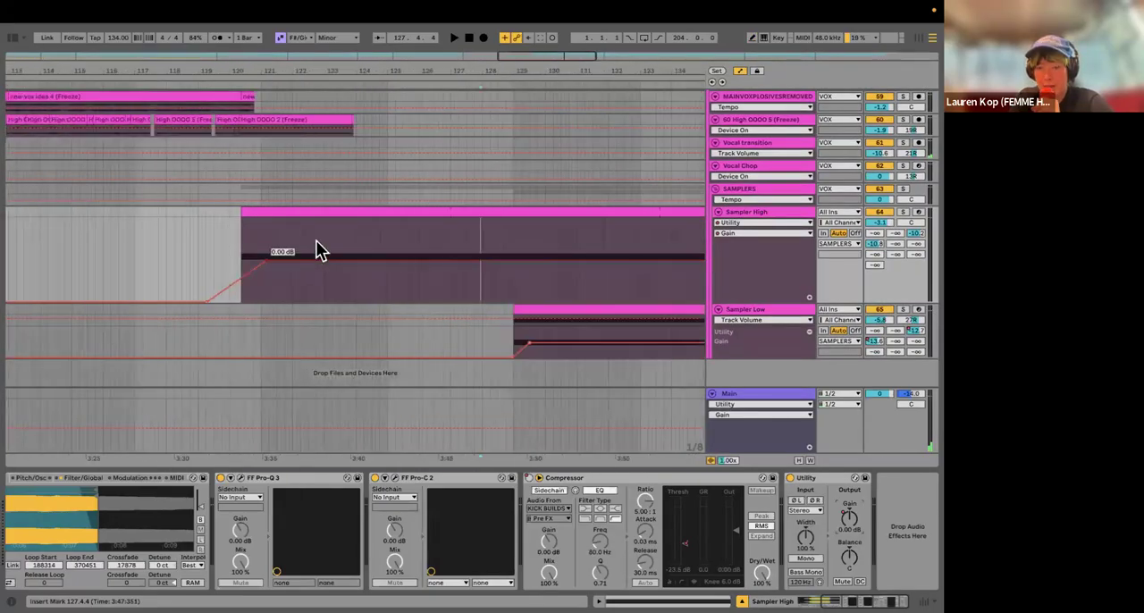
pyautogui.click(237, 256)
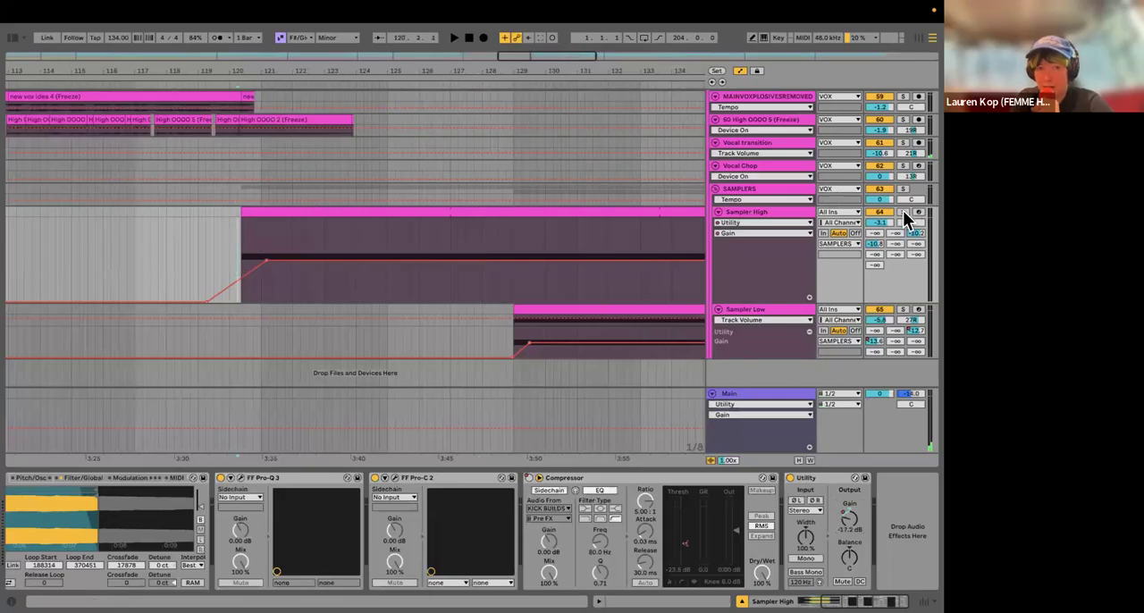
pyautogui.press('space')
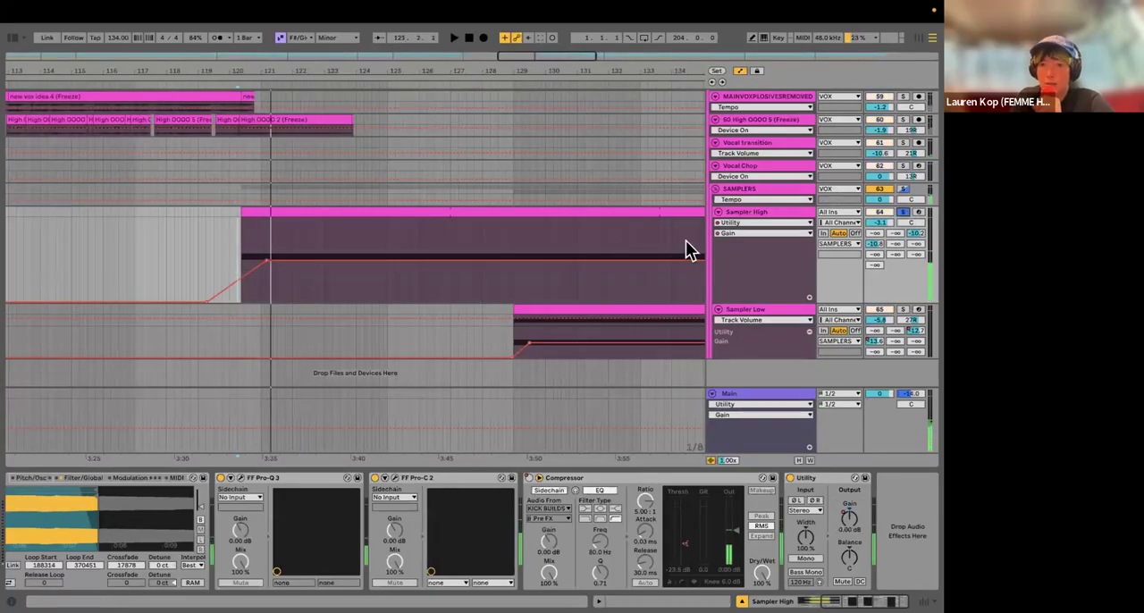
# Step: Select the Sampler Low track, examine its Utility gain automation at the clip start, and hide the automation
pyautogui.scroll(-6, 588, 277)
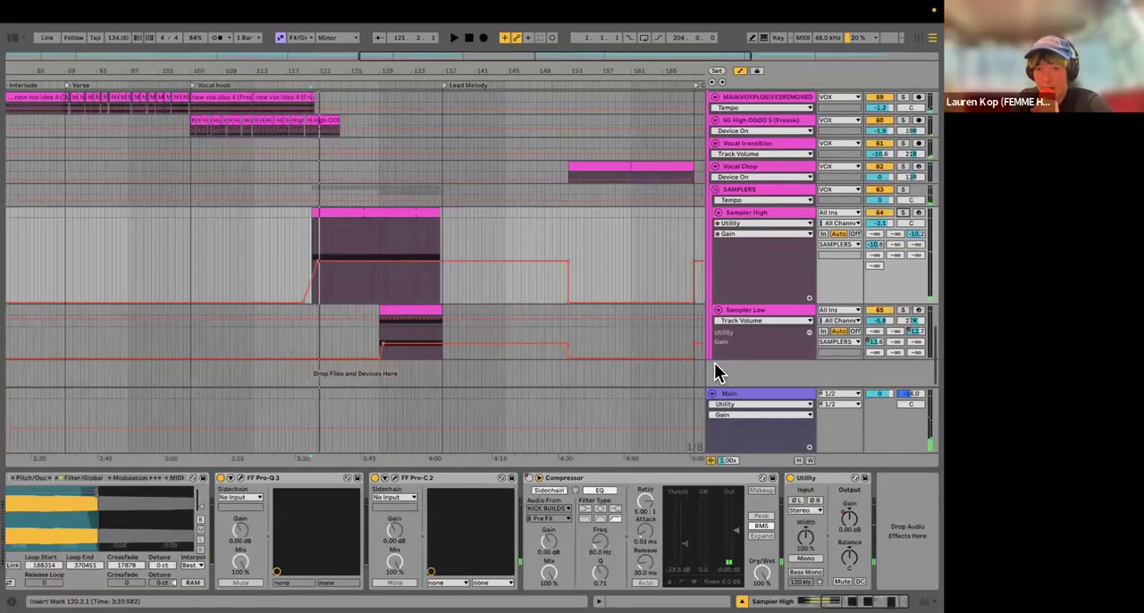
pyautogui.click(798, 324)
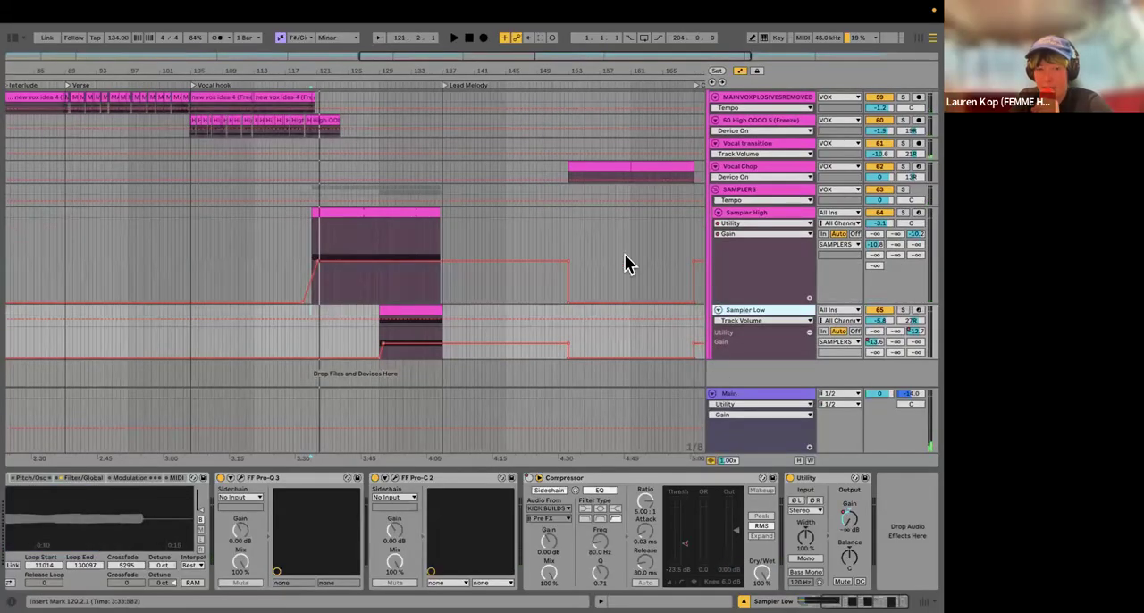
pyautogui.scroll(1, 710, 439)
pyautogui.scroll(-1, 710, 440)
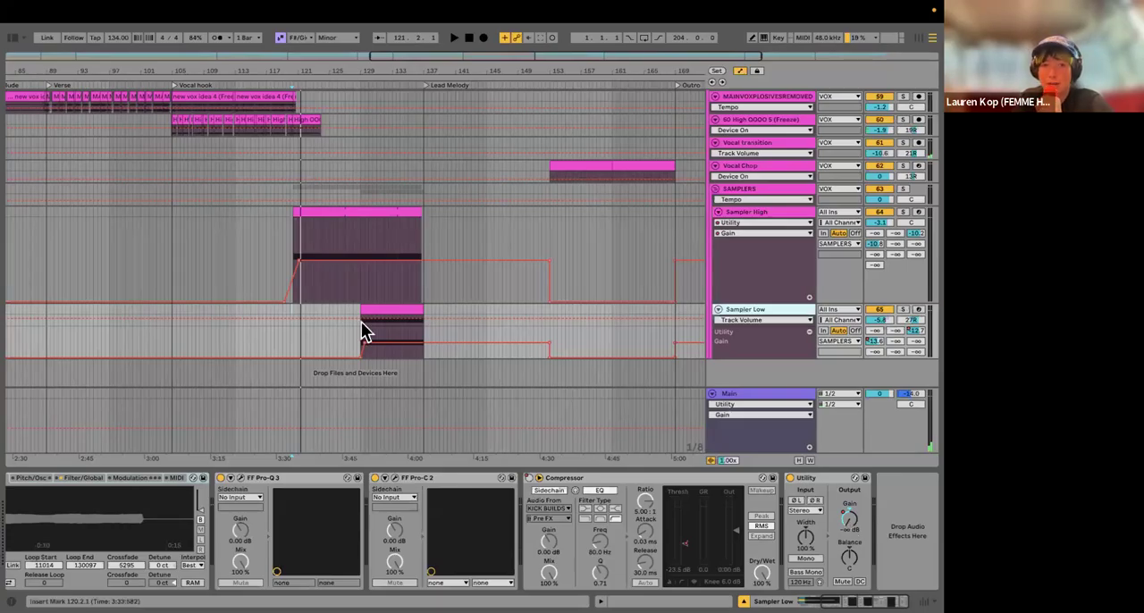
pyautogui.scroll(5, 361, 323)
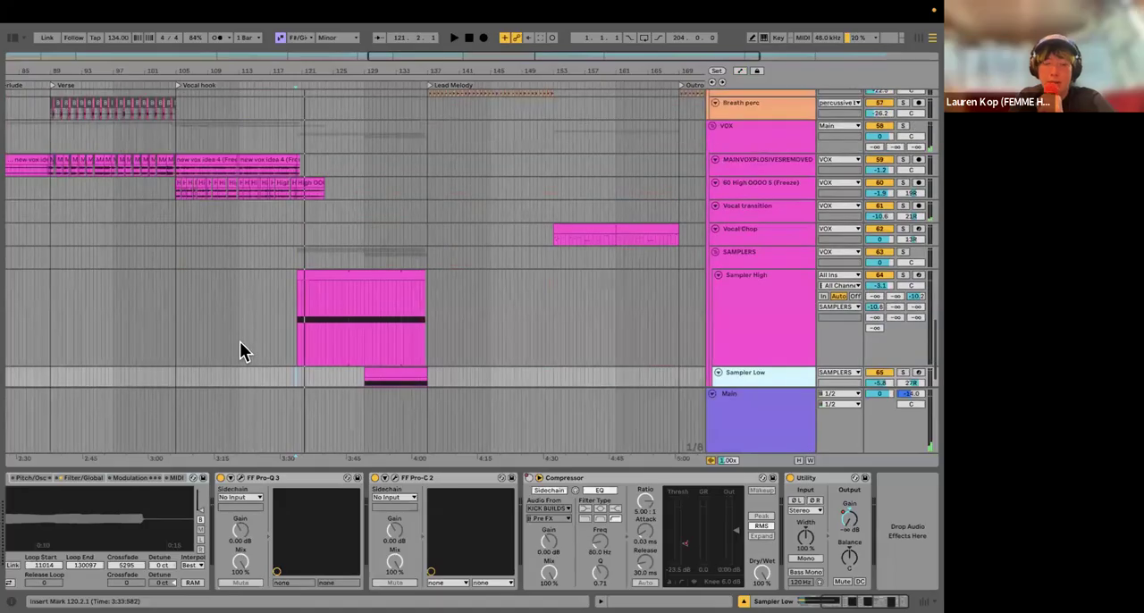
# Step: Solo the MAINVOXPLOSIVESREMOVED track and play it from just before the first Lead melody section
pyautogui.scroll(2, 263, 326)
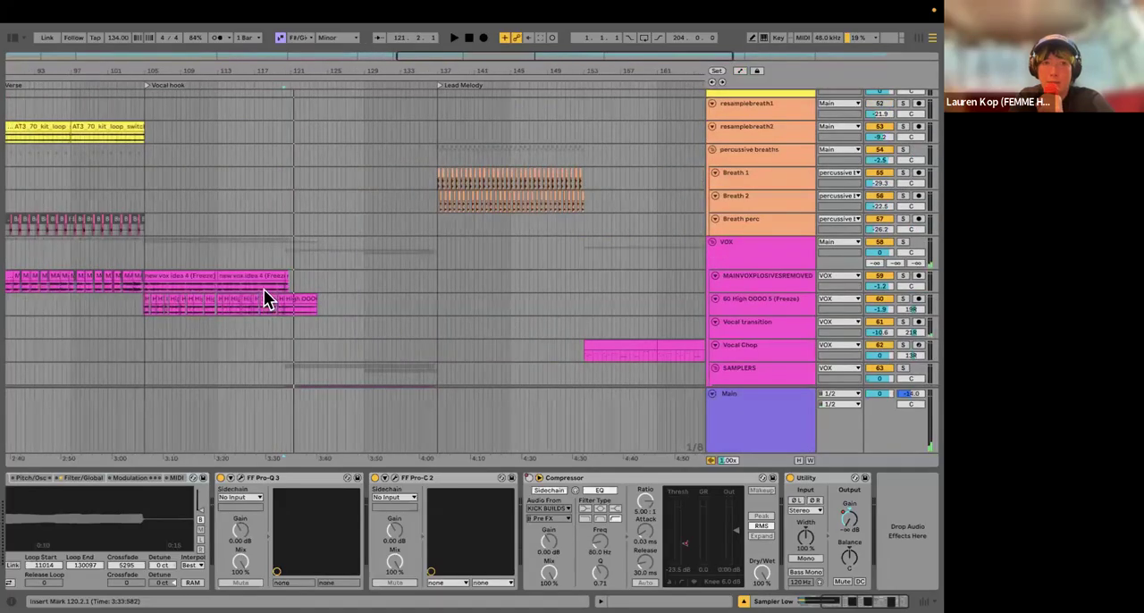
pyautogui.hscroll(-3, 263, 293)
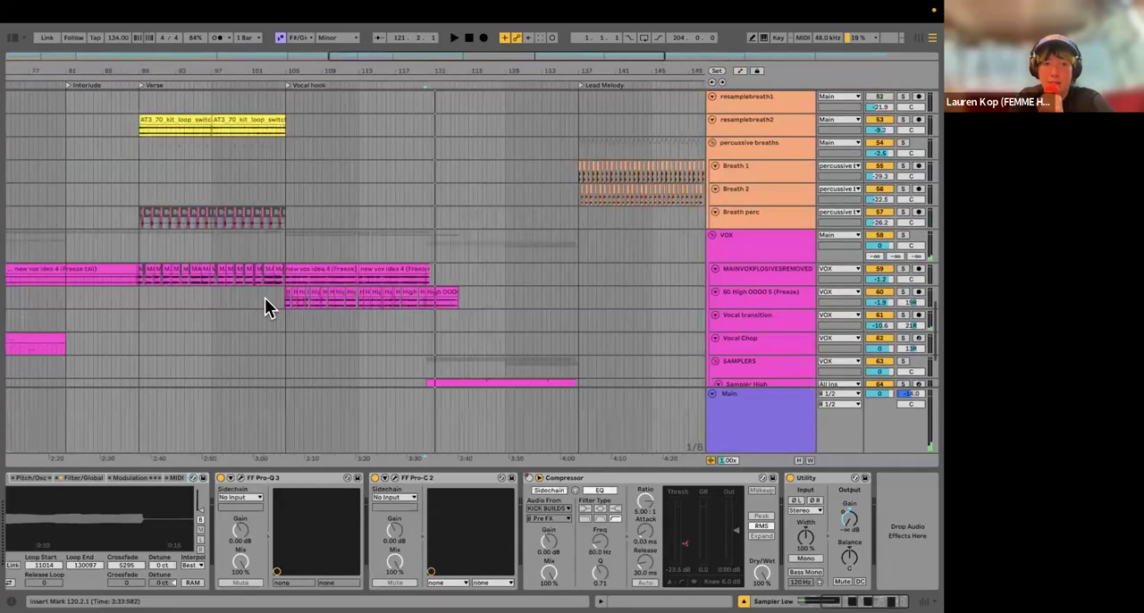
pyautogui.click(264, 298)
pyautogui.hscroll(-5, 264, 297)
pyautogui.click(108, 300)
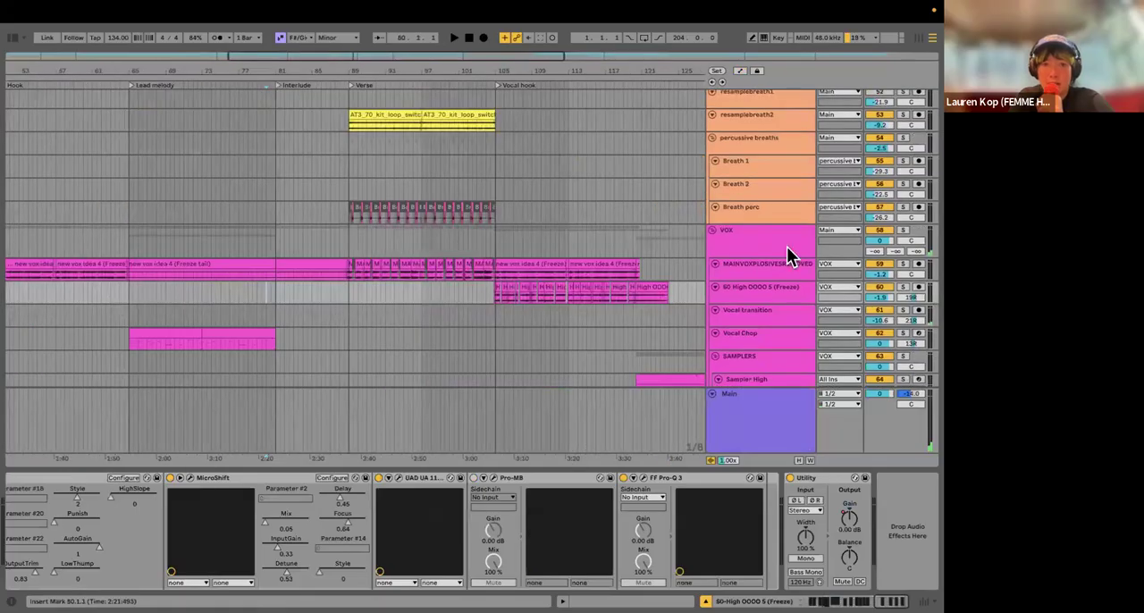
pyautogui.click(903, 264)
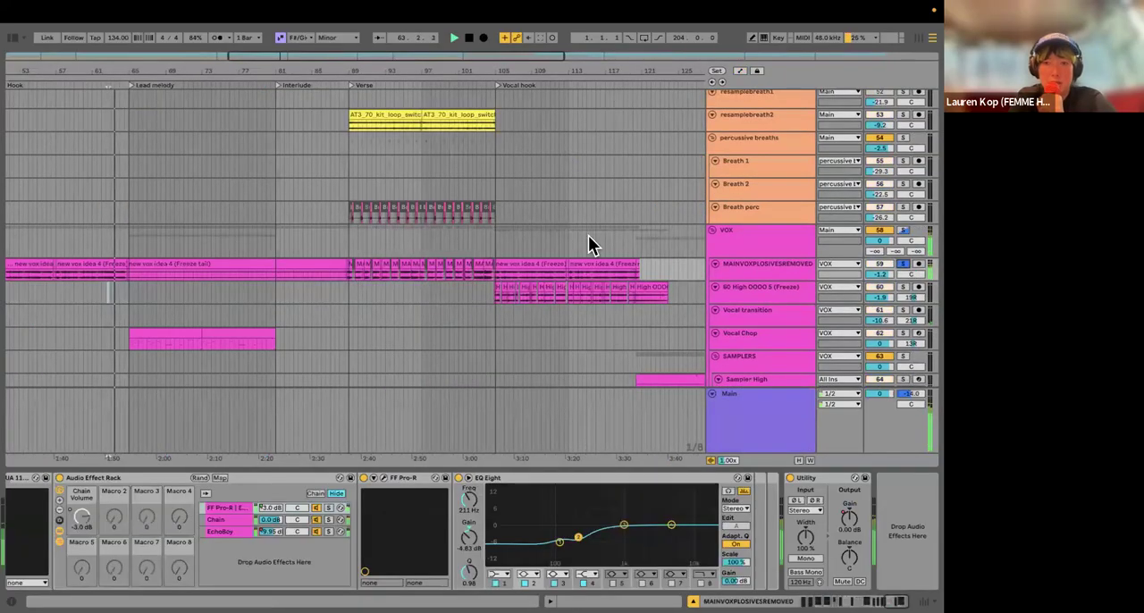
# Step: Find the main vocal's J-BIGGERVOXDELAY send in Session View and show its automation in the arrangement
pyautogui.press('a')
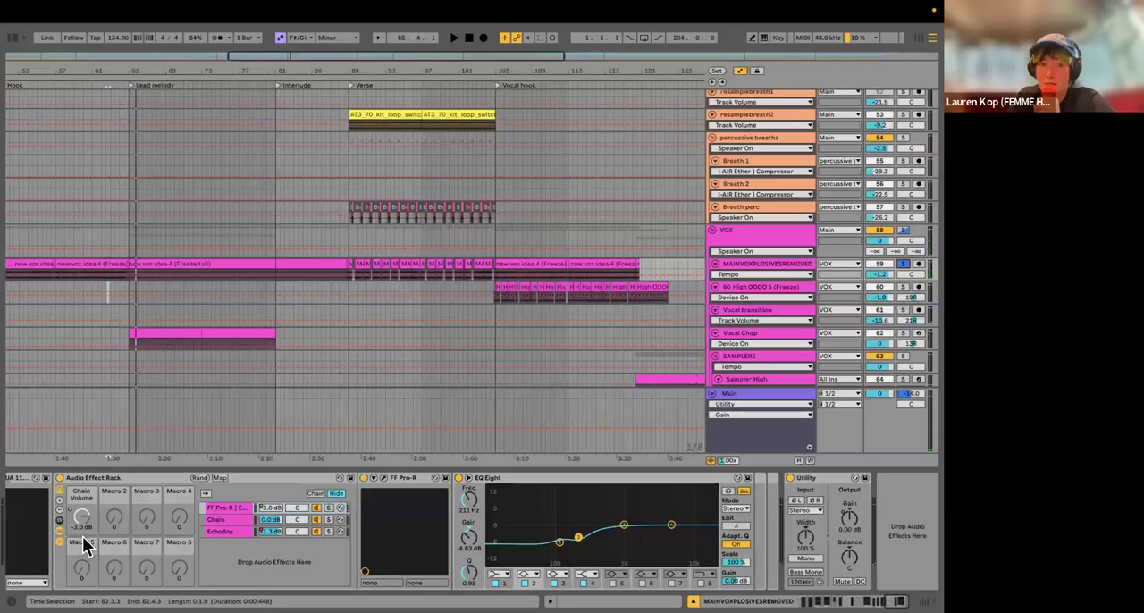
pyautogui.hscroll(-5, 83, 547)
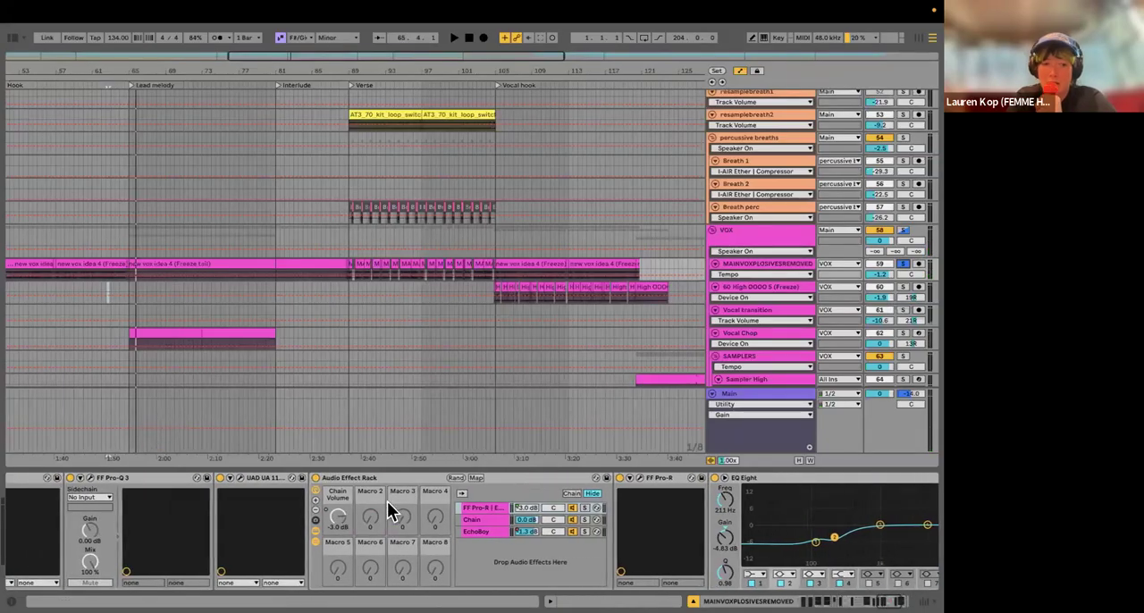
pyautogui.press('Tab')
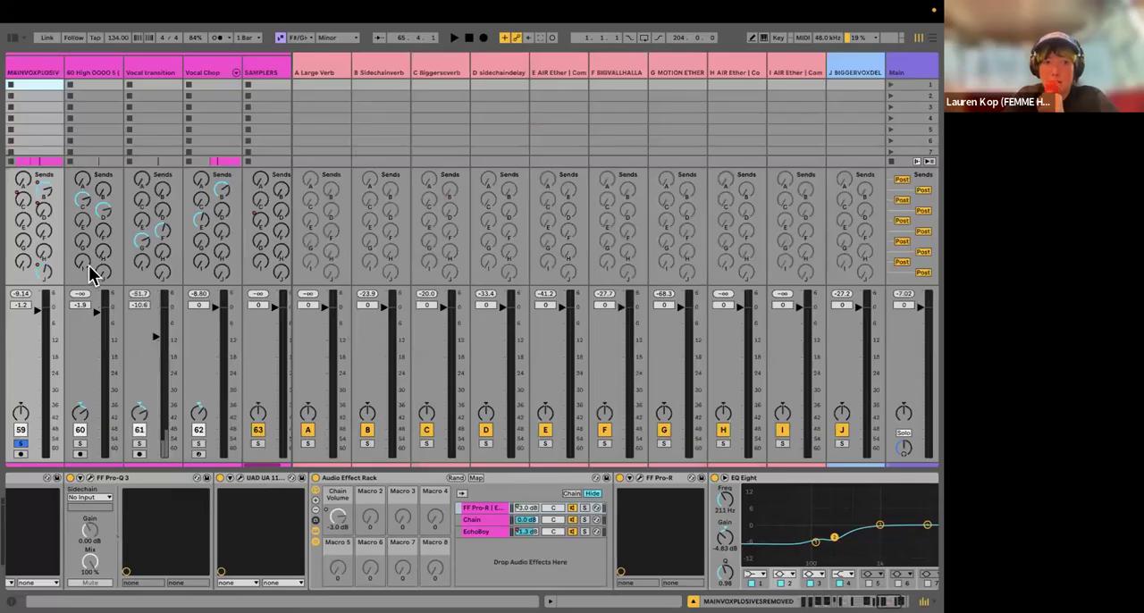
pyautogui.hscroll(-3, 89, 273)
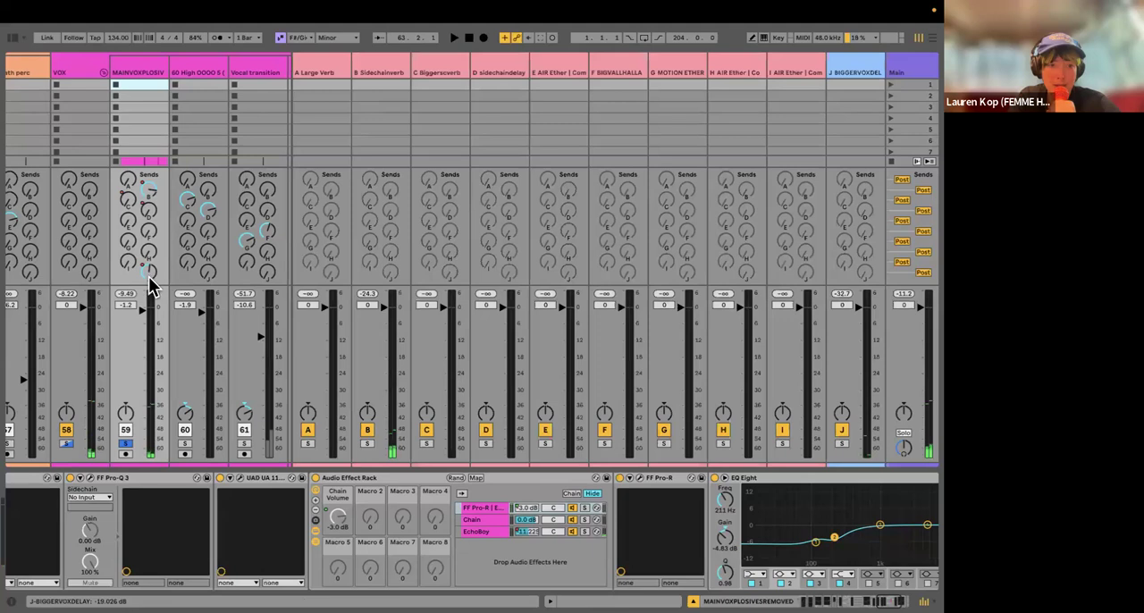
pyautogui.rightClick(150, 277)
pyautogui.click(180, 309)
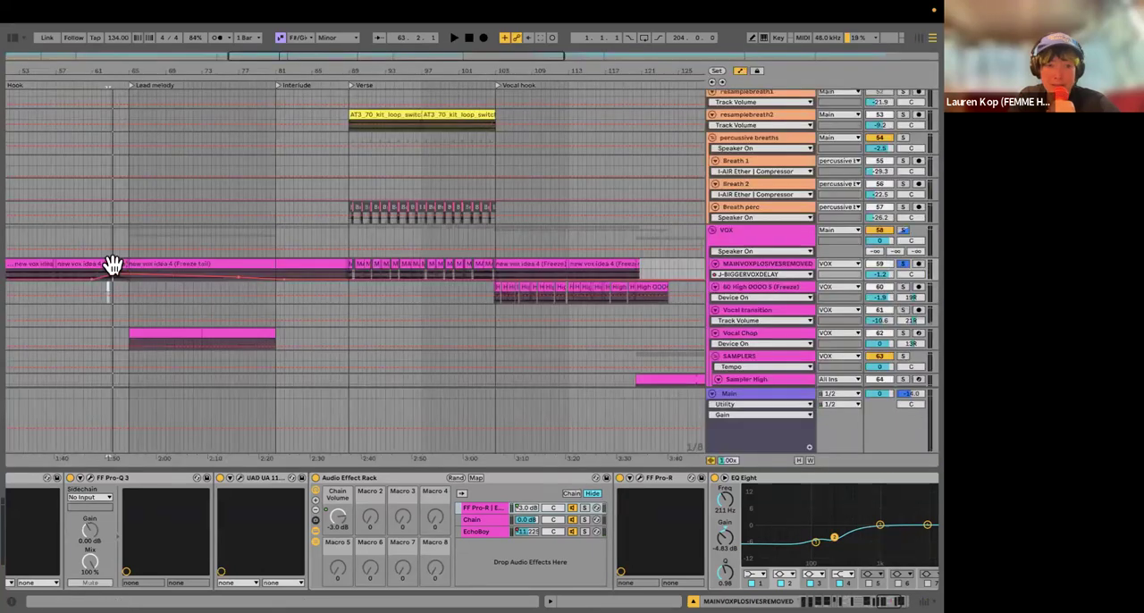
# Step: Enlarge the main vocal track around the Lead melody marker to examine the delay send's automation curve
pyautogui.press('+')
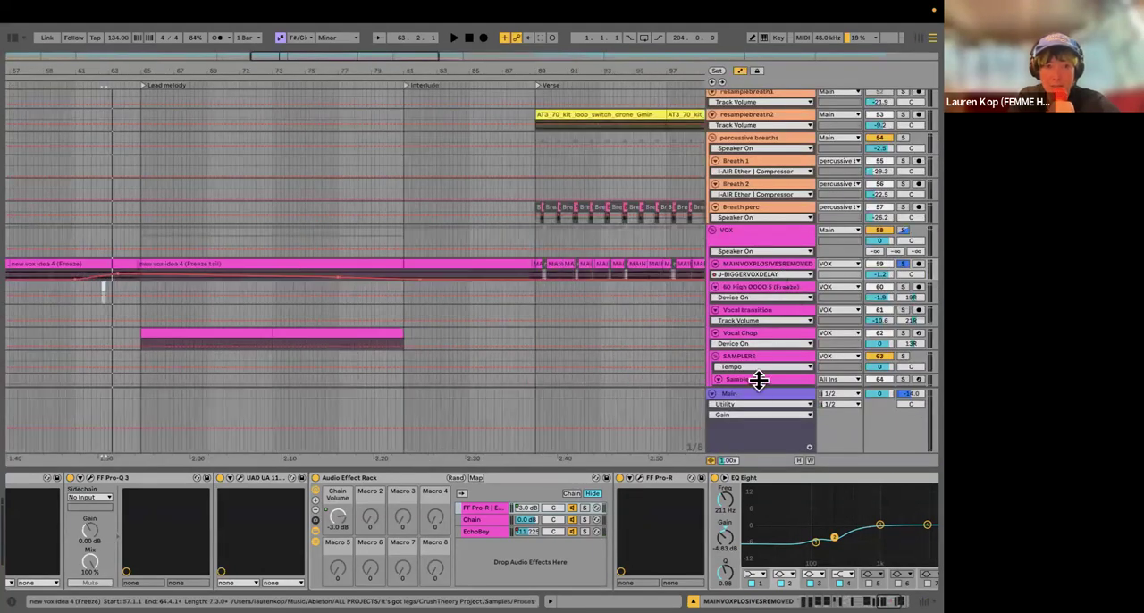
pyautogui.press('+')
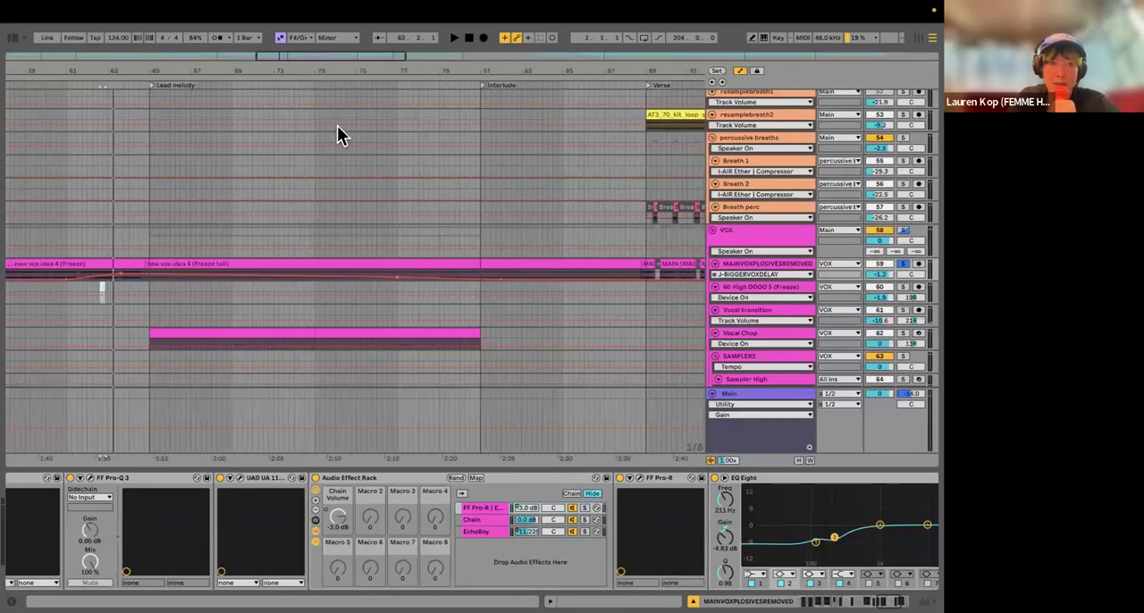
pyautogui.hotkey('alt', '+')
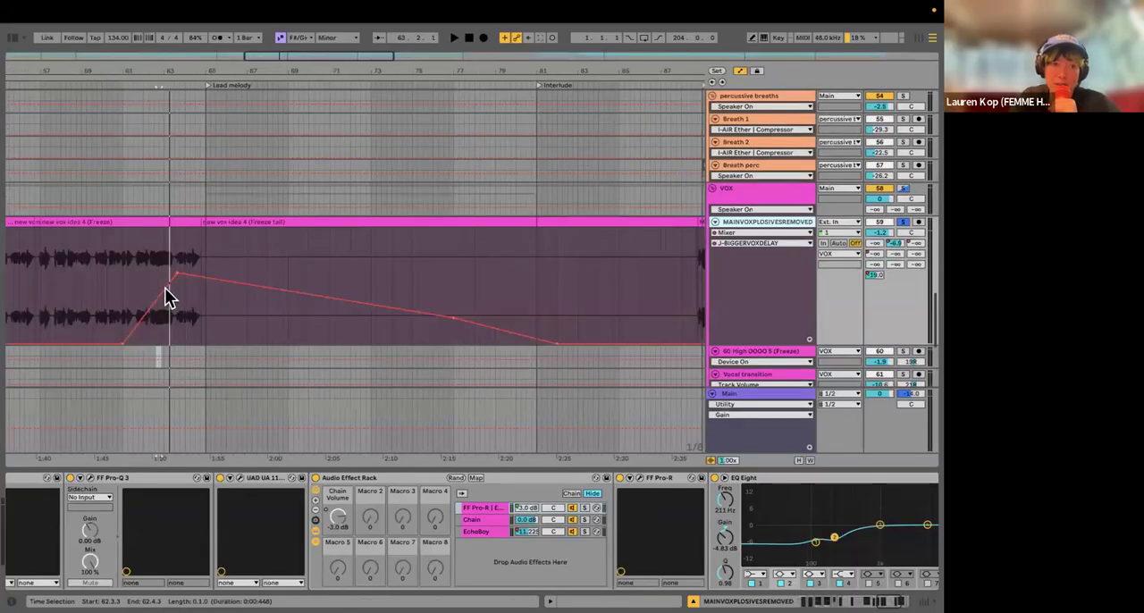
# Step: Hide the automation, play the vocal's last phrase before the Lead melody soloed and then in the full mix, and show the whole arrangement
pyautogui.press('a')
pyautogui.press('space')
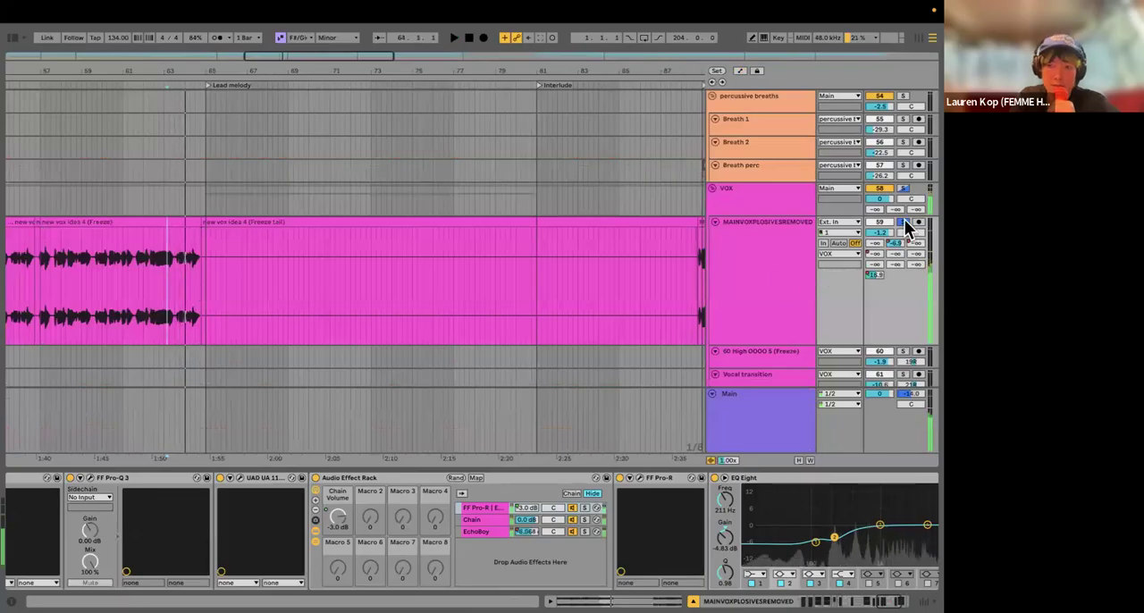
pyautogui.click(905, 222)
pyautogui.press('space')
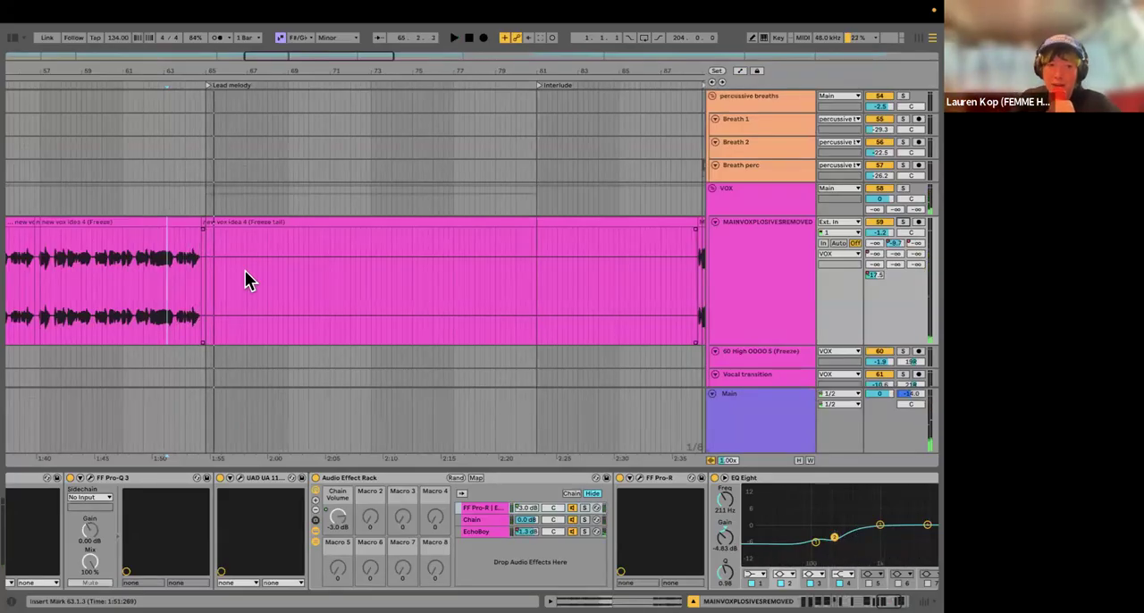
pyautogui.press('x')
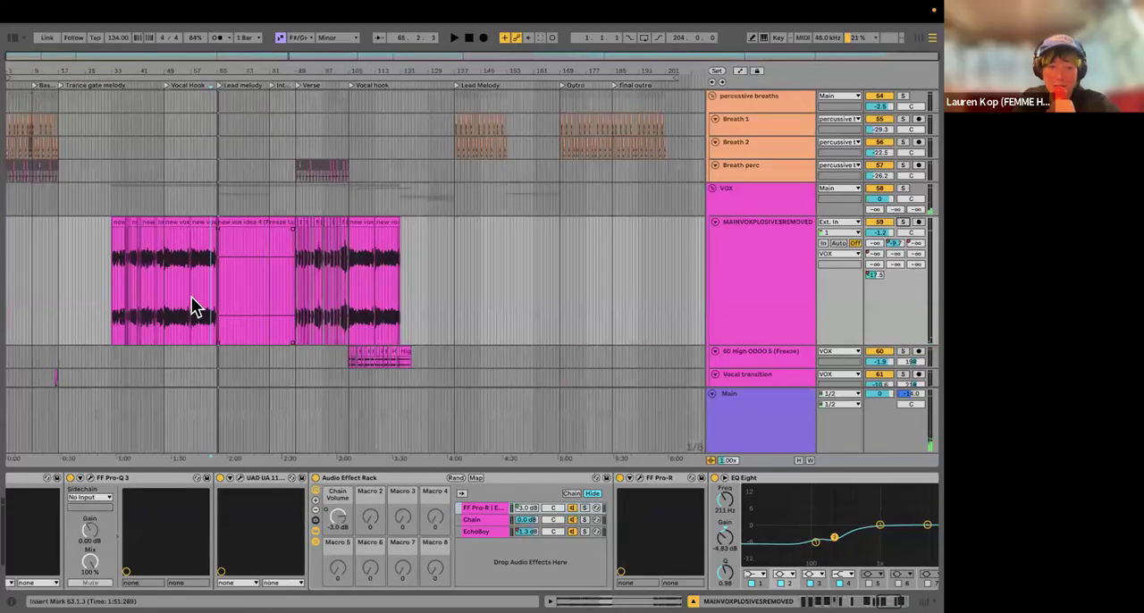
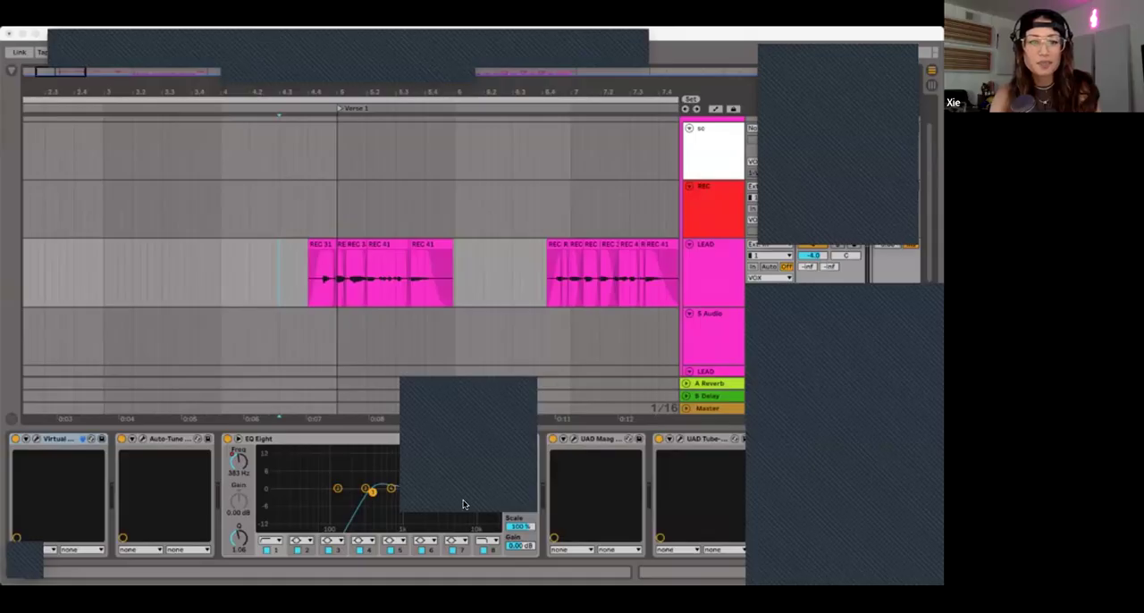
# Step: Add a Utility effect at the end of the Master track's device chain and lower its gain to about -5.6 dB
pyautogui.click(463, 499)
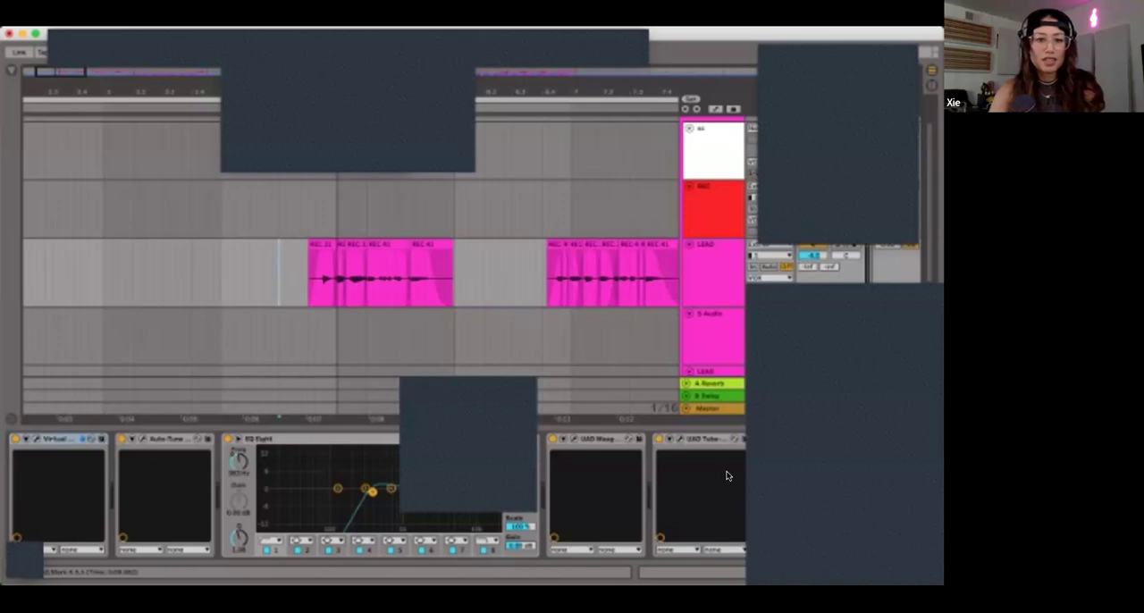
pyautogui.click(926, 571)
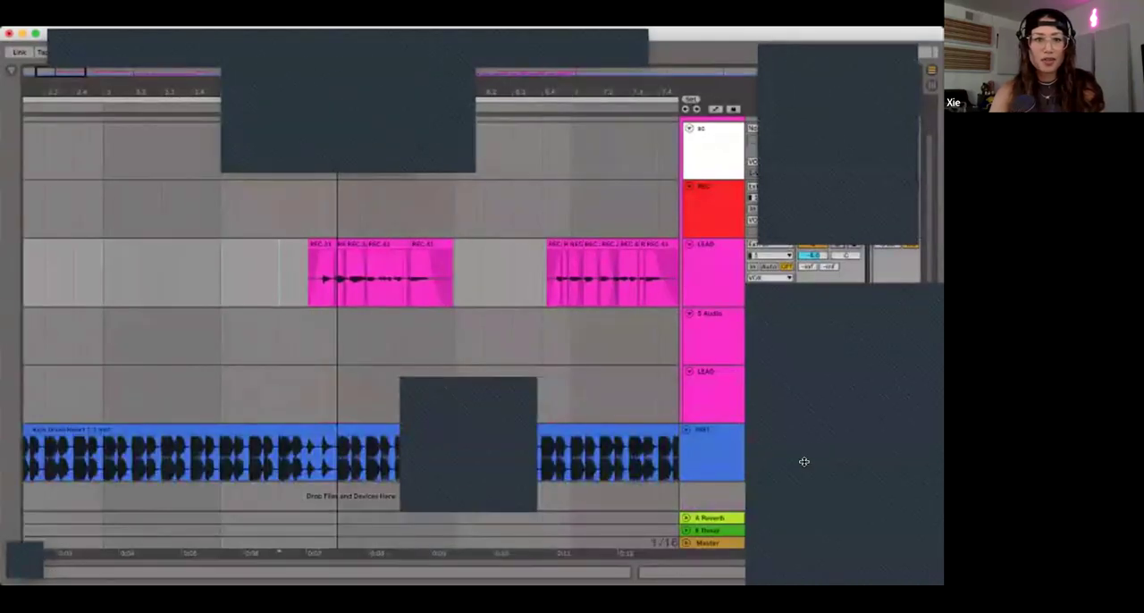
pyautogui.doubleClick(693, 540)
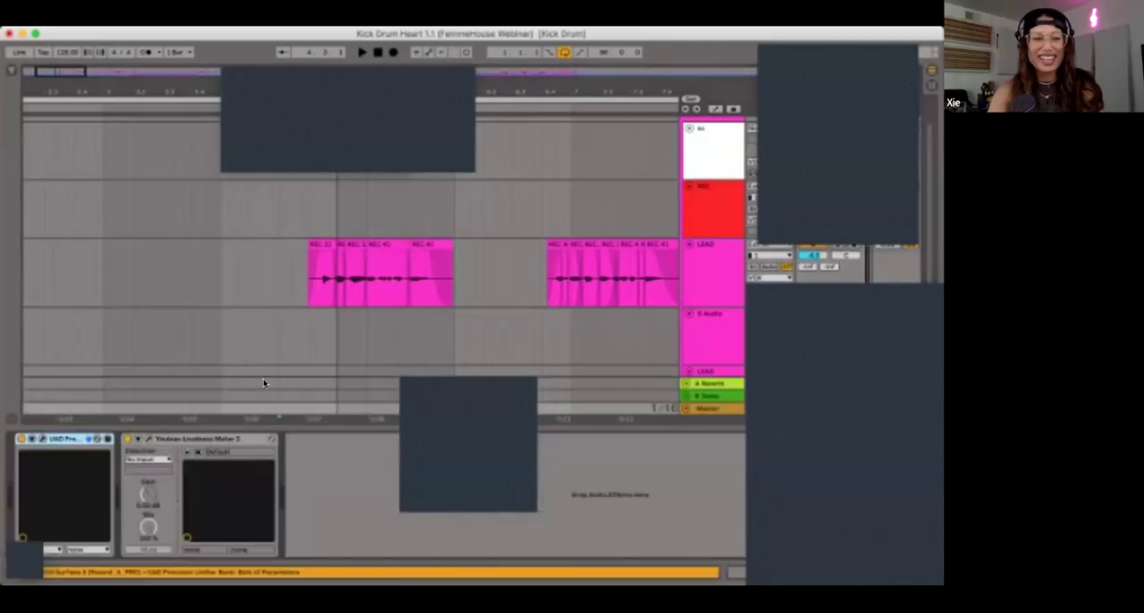
pyautogui.click(12, 69)
pyautogui.click(78, 72)
pyautogui.write('utility')
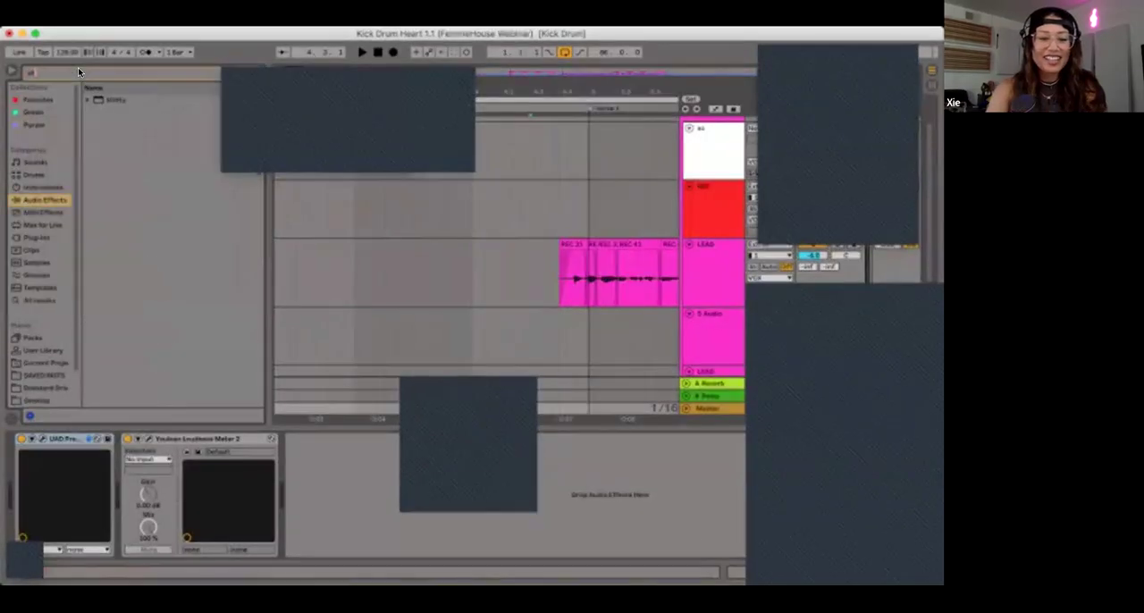
pyautogui.moveTo(101, 94); pyautogui.dragTo(331, 524)
pyautogui.click(13, 68)
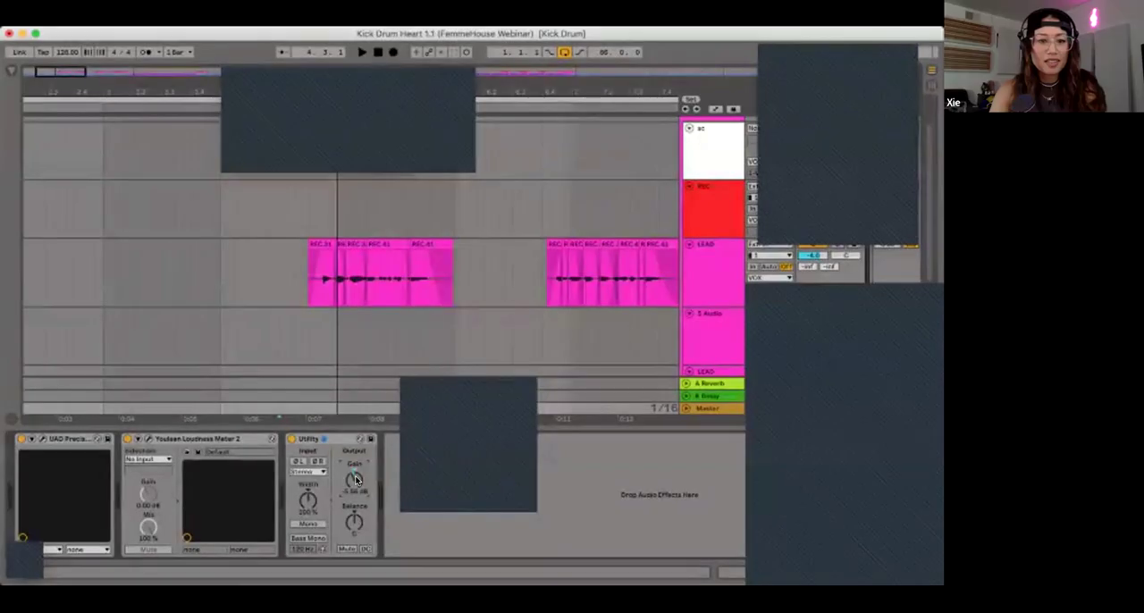
# Step: Hide the device chain and play the LEAD vocal's first two phrases with the instrumental, starting from bar 3
pyautogui.click(288, 268)
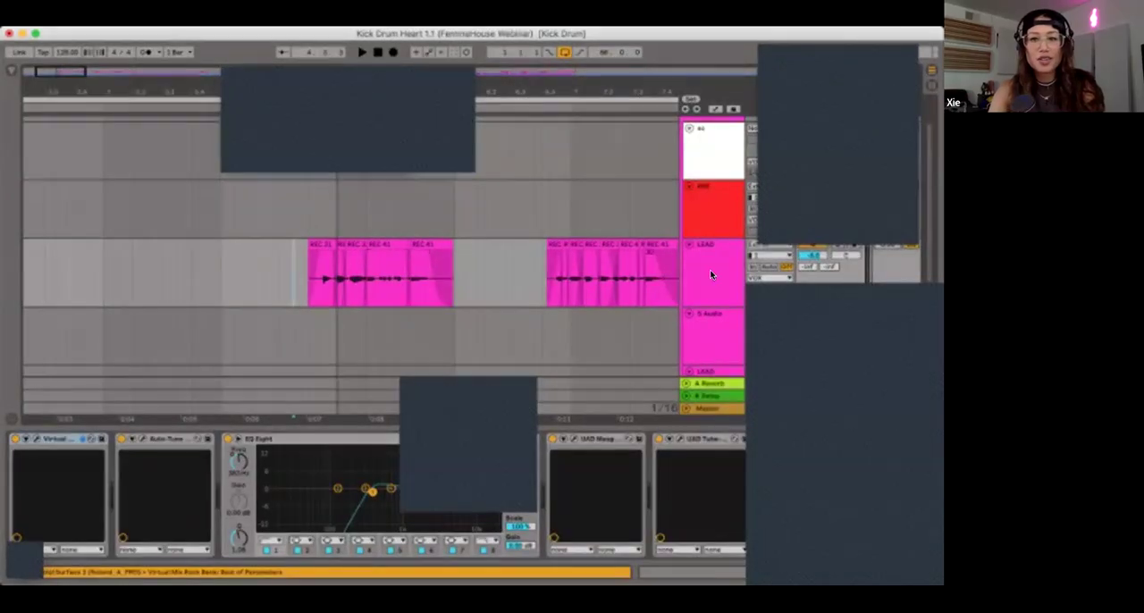
pyautogui.click(102, 277)
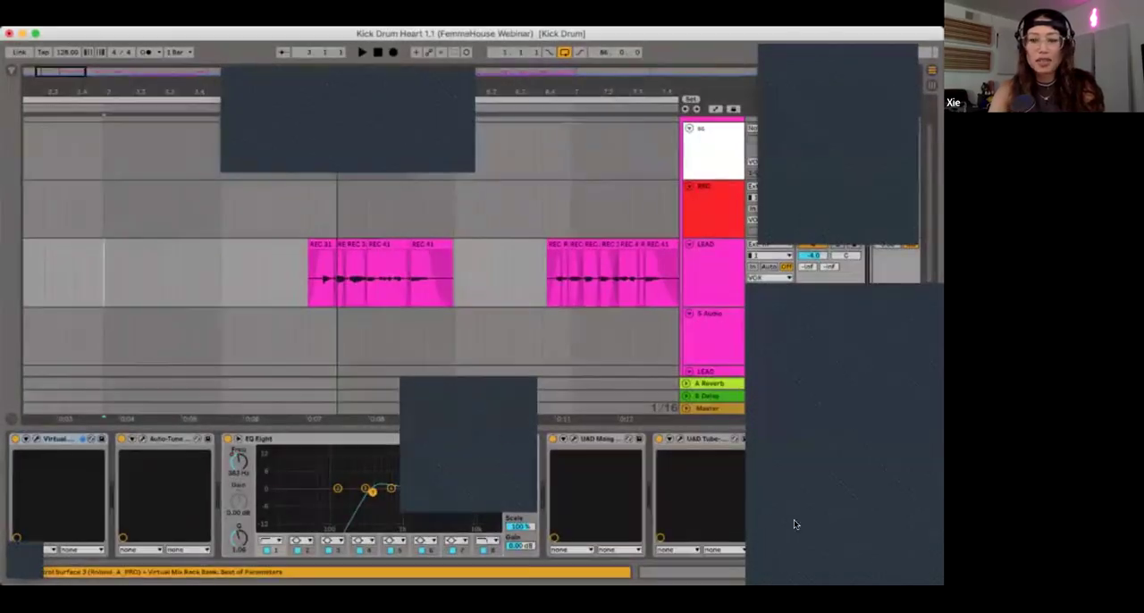
pyautogui.click(927, 575)
pyautogui.press('space')
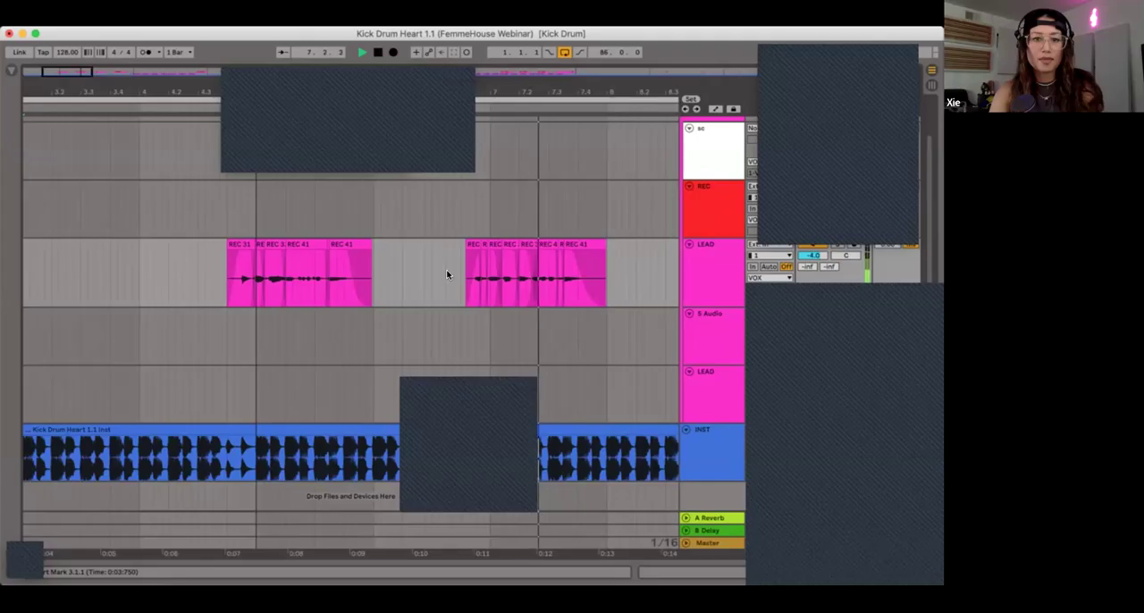
pyautogui.press('space')
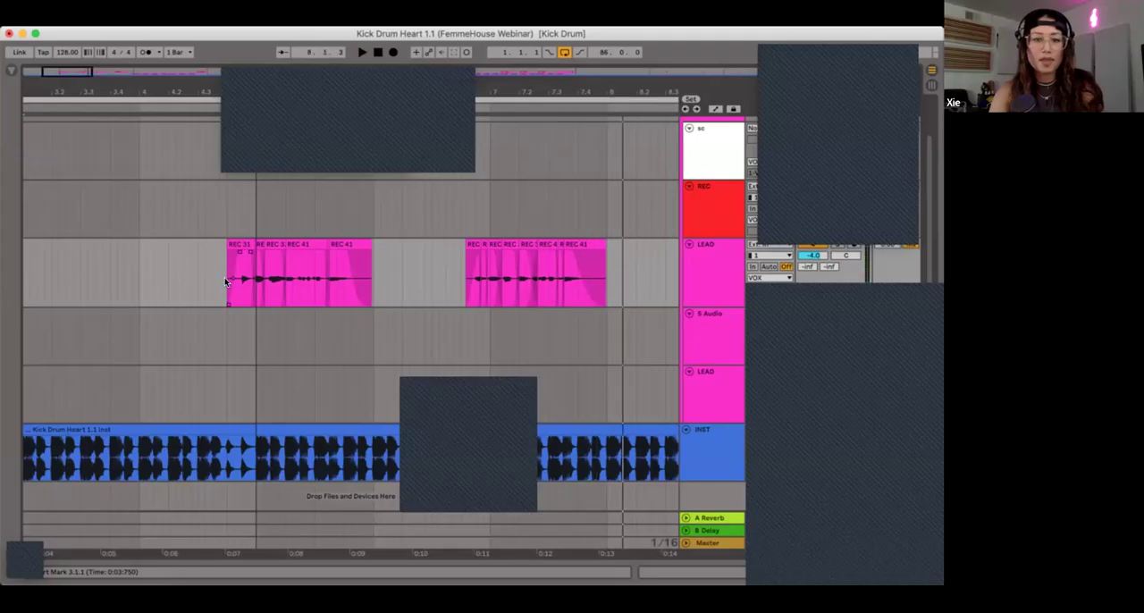
# Step: Show the LEAD track's device chain briefly, hide it again and place the playback position at the Verse 1 marker
pyautogui.doubleClick(708, 283)
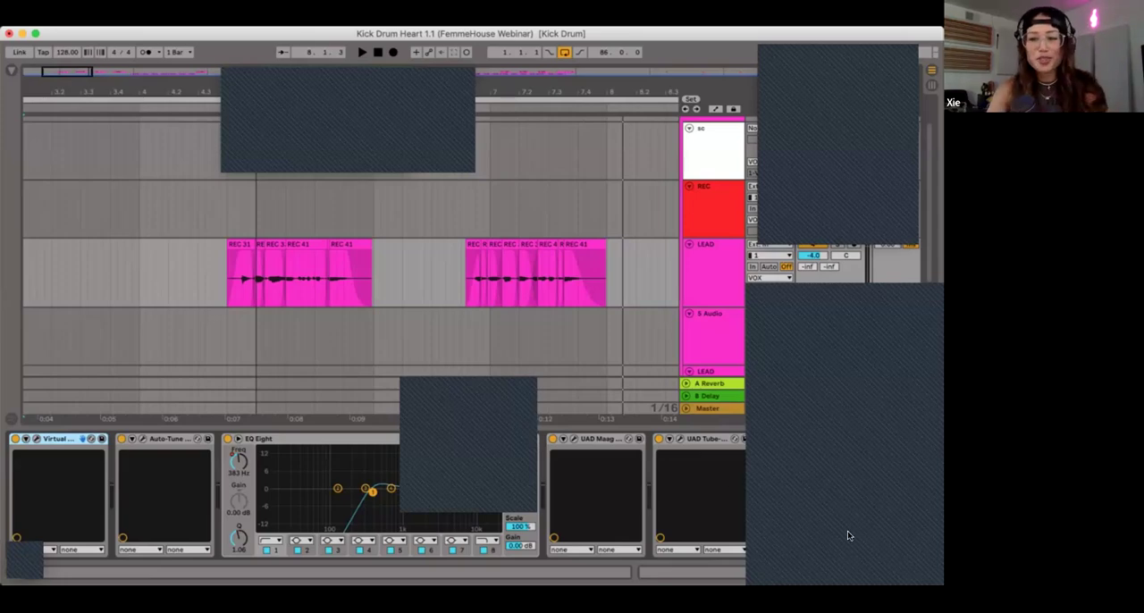
pyautogui.click(931, 569)
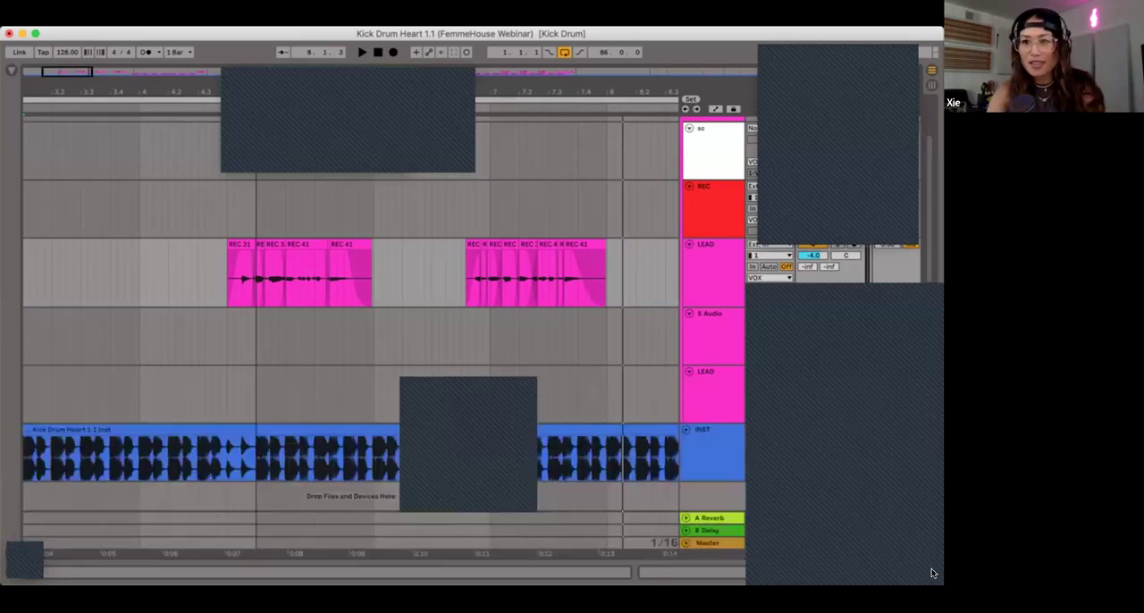
pyautogui.click(249, 220)
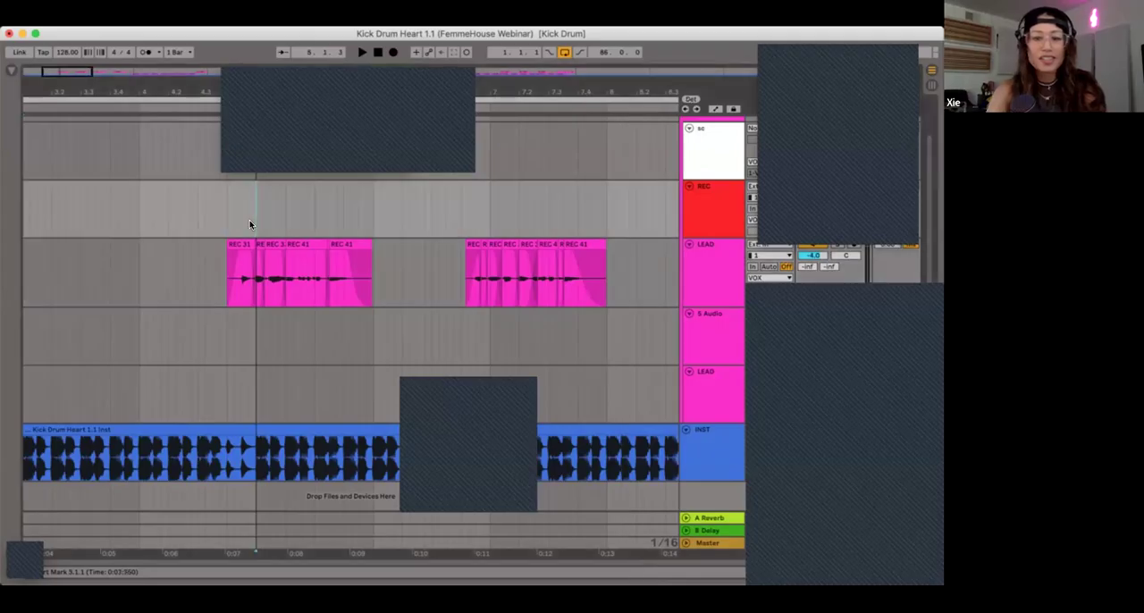
pyautogui.press('-')
pyautogui.press('+')
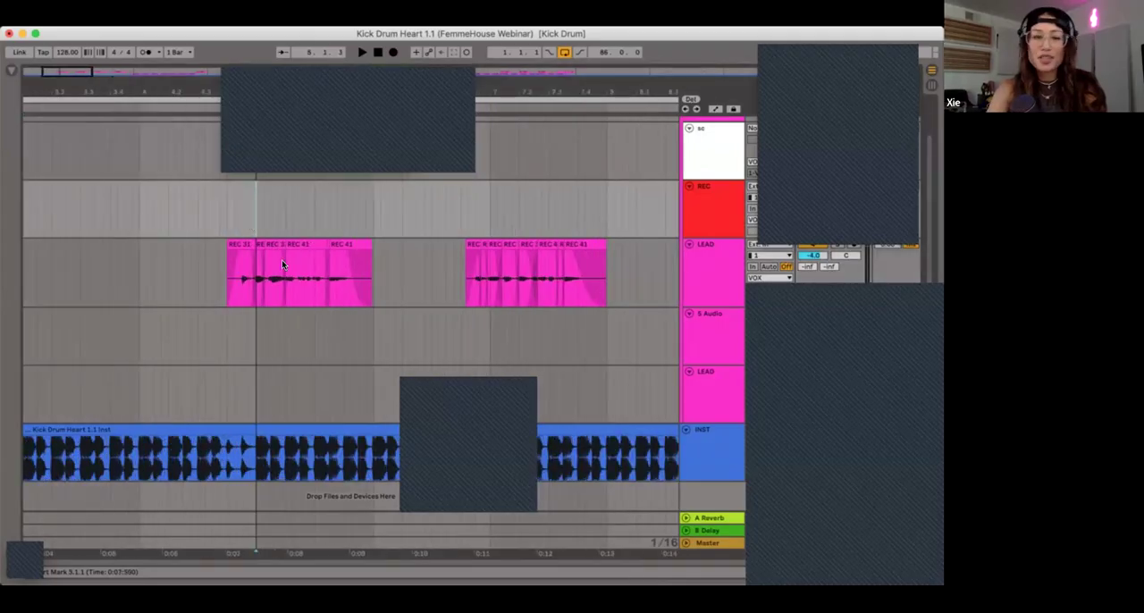
# Step: Solo the LEAD track during playback from just before its first phrase, and play the second phrase soloed as well
pyautogui.click(216, 260)
pyautogui.hscroll(3, 216, 259)
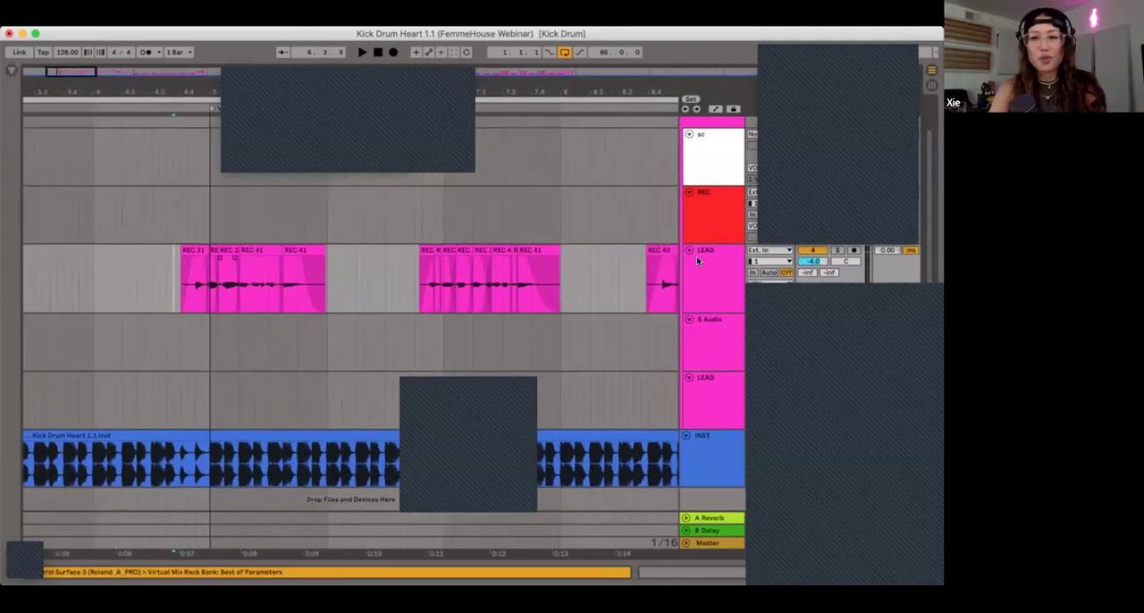
pyautogui.press('space')
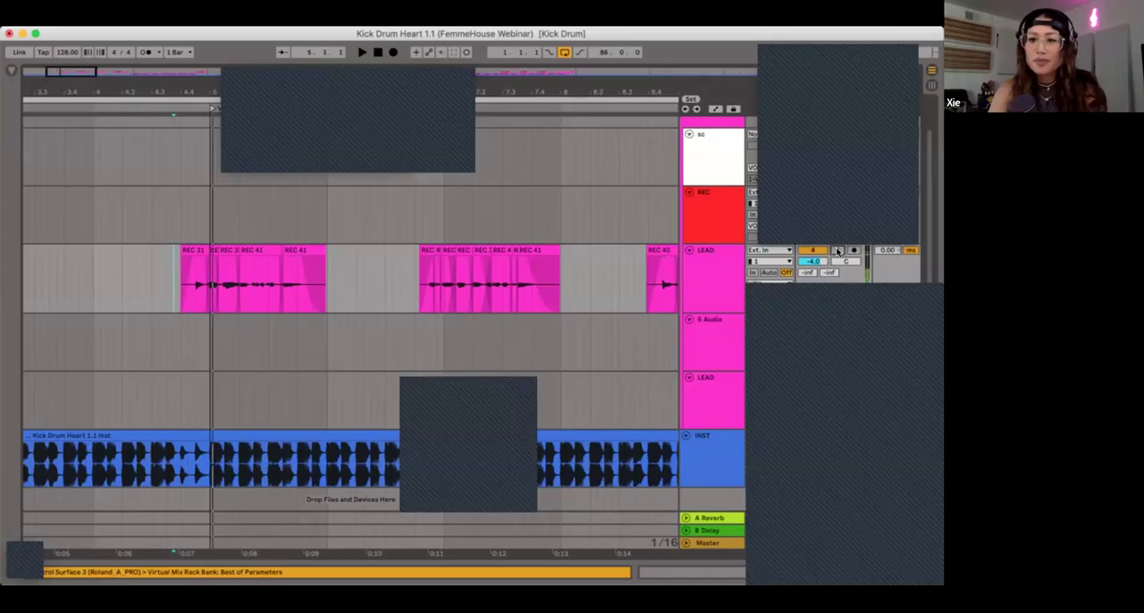
pyautogui.click(837, 251)
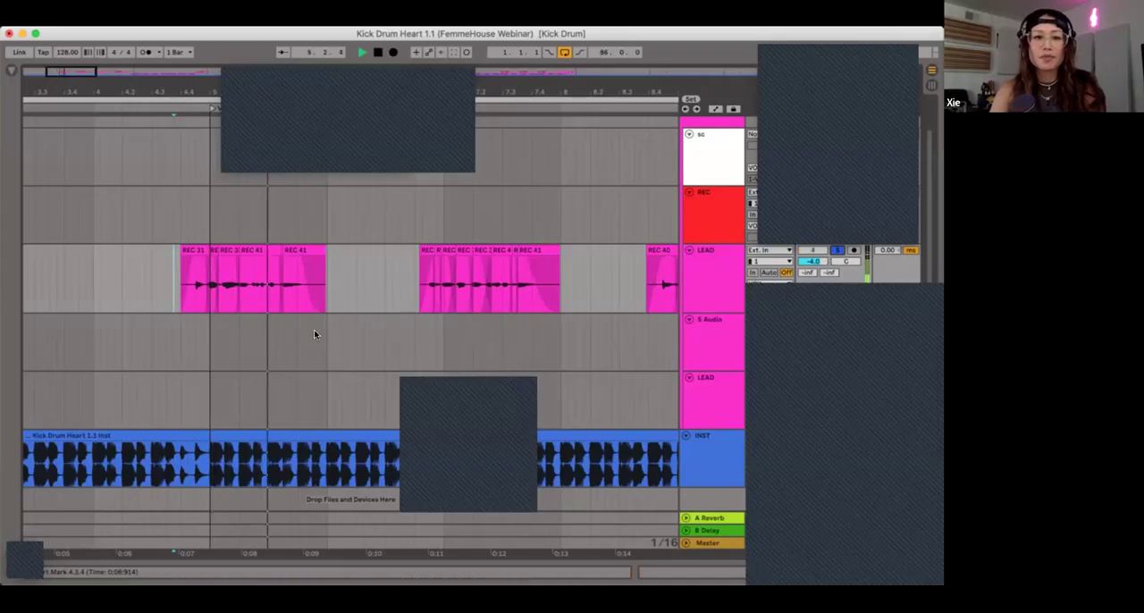
pyautogui.press('space')
pyautogui.click(414, 266)
pyautogui.press('space')
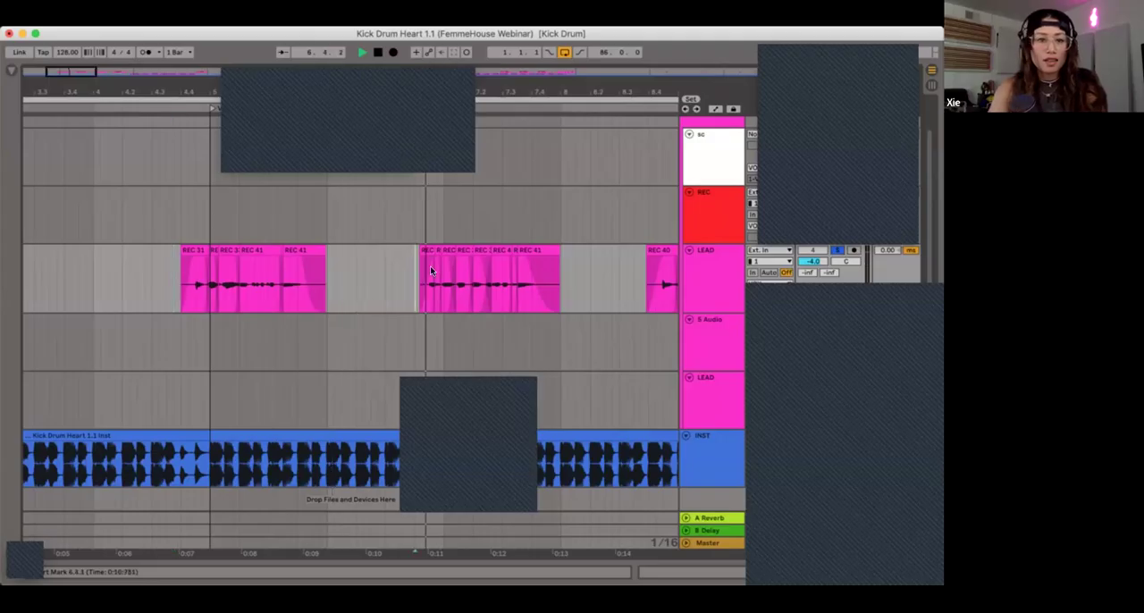
pyautogui.press('space')
# Step: Look through the LEAD track's effects chain from end to end and select the first clip of its opening phrase
pyautogui.doubleClick(697, 282)
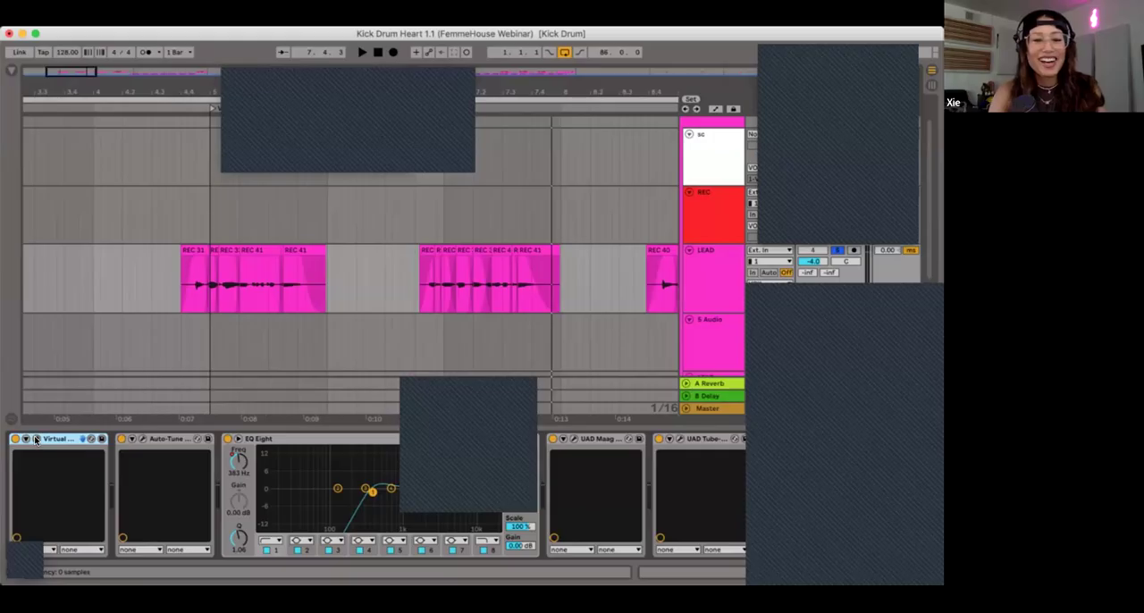
pyautogui.hscroll(10, 697, 474)
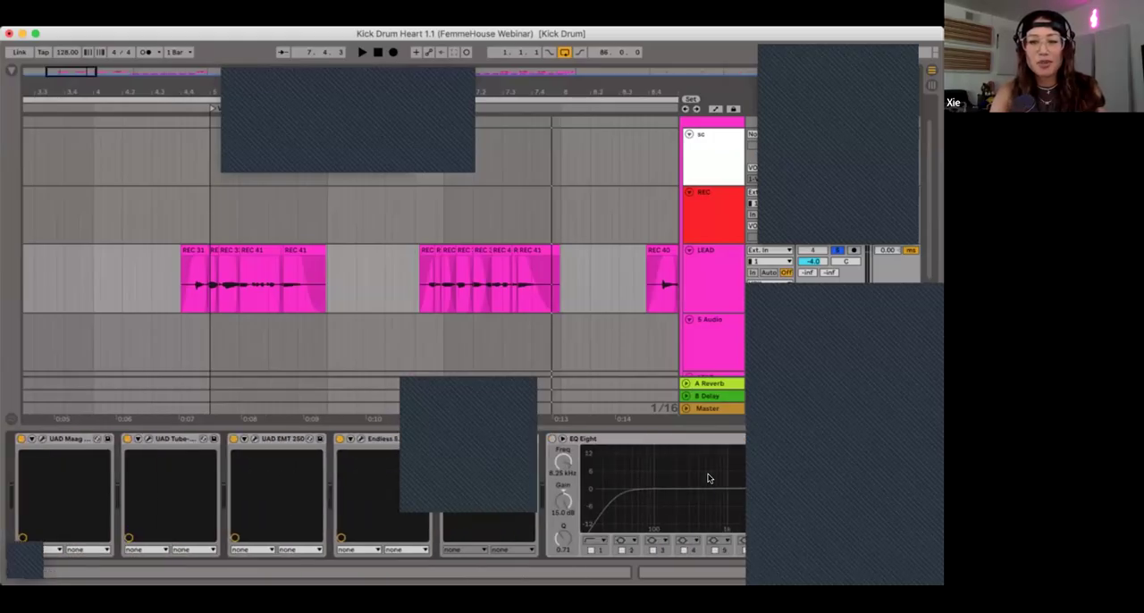
pyautogui.hscroll(-10, 679, 483)
pyautogui.click(194, 247)
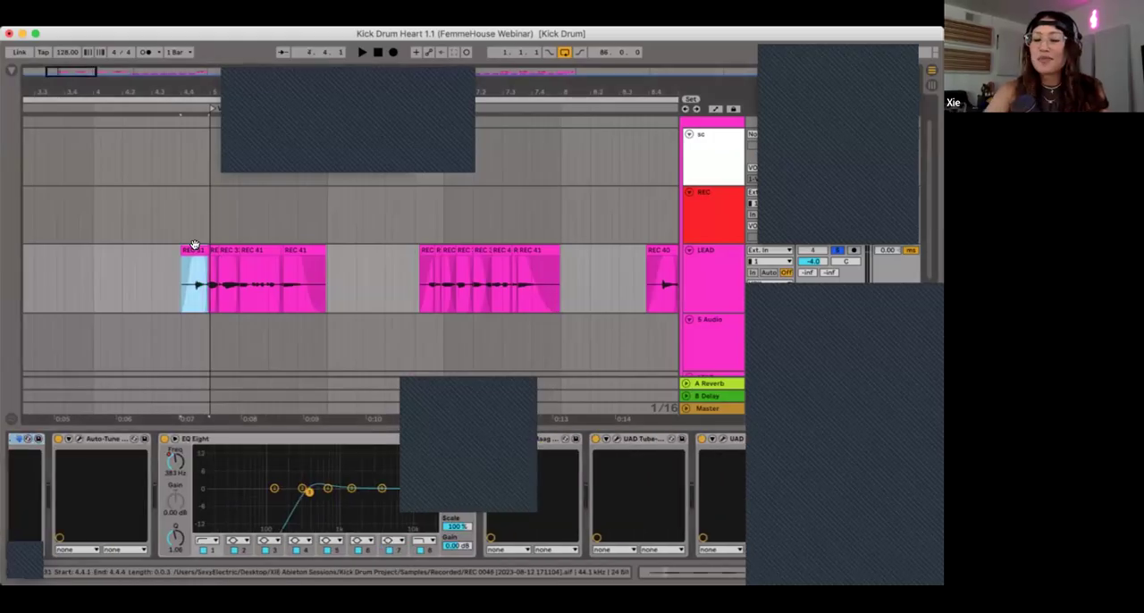
# Step: Insert two more audio tracks below the LEAD vocal track
pyautogui.scroll(3, 194, 244)
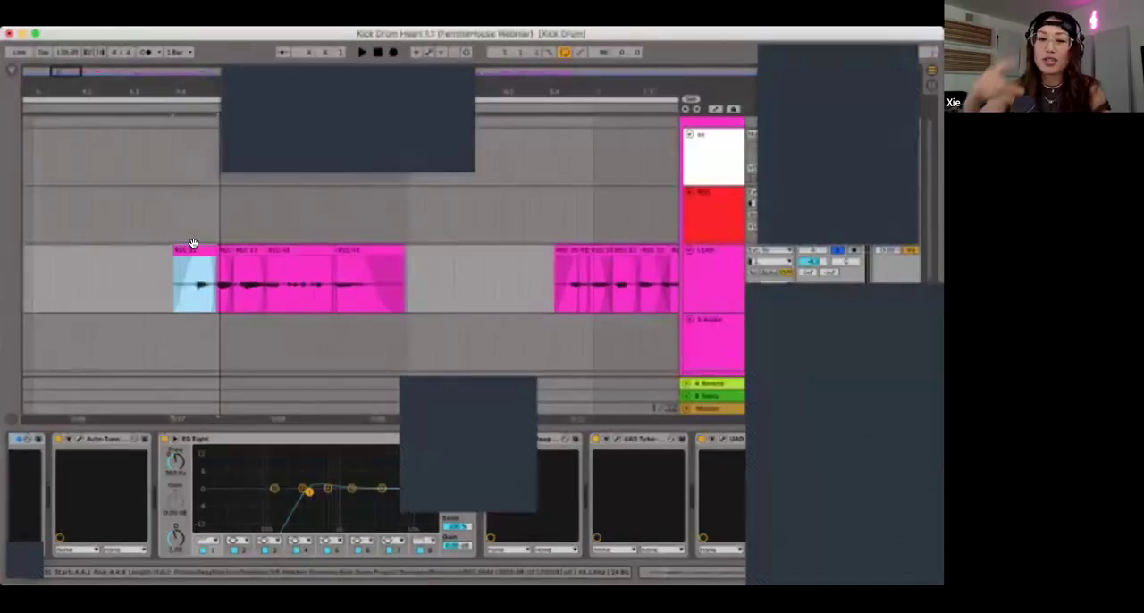
pyautogui.click(713, 277)
pyautogui.press('Down')
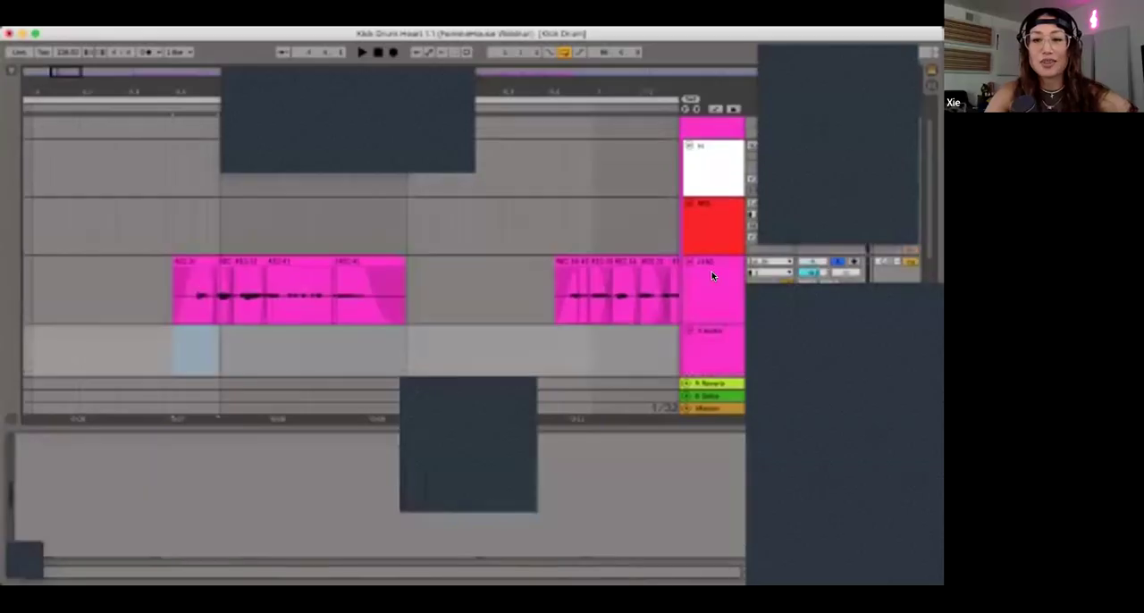
pyautogui.press('Down')
pyautogui.press('Up')
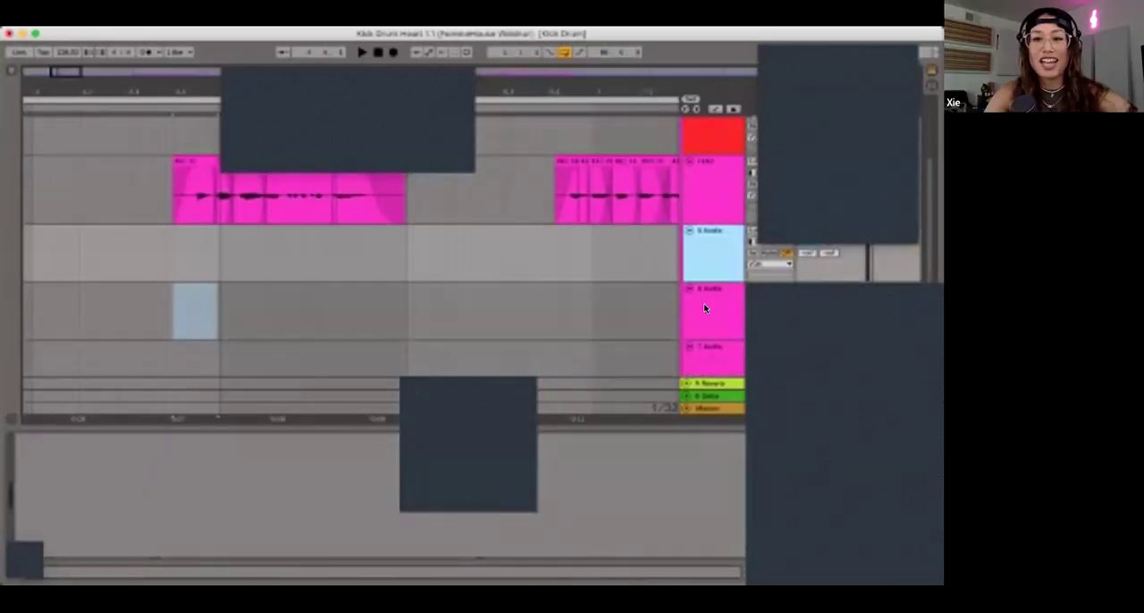
pyautogui.press('Down')
pyautogui.press('Up')
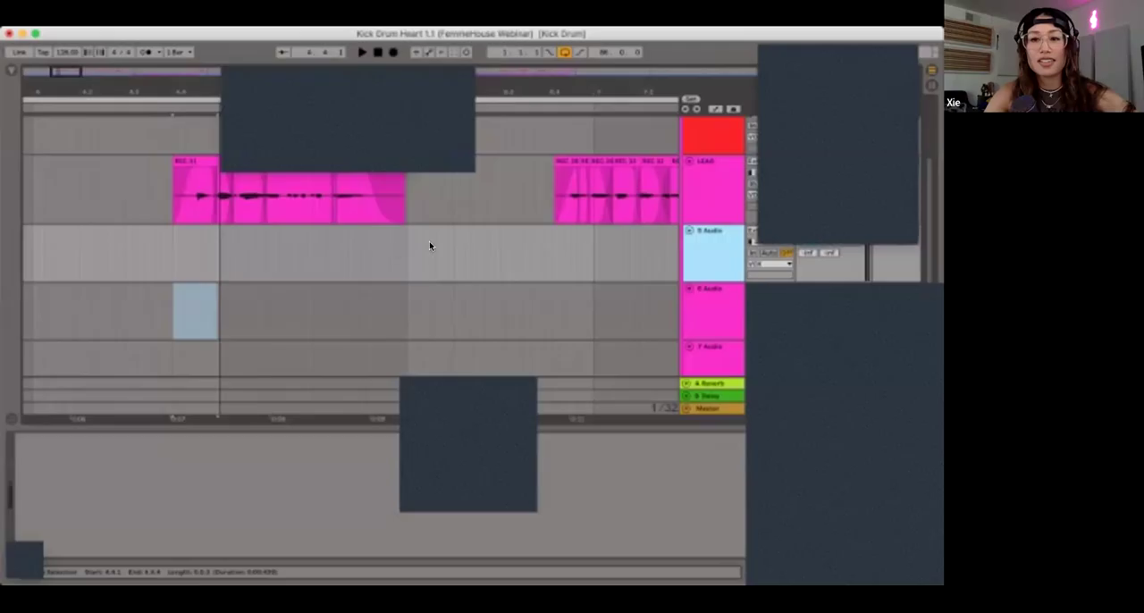
# Step: Select the REC track above LEAD and hide the device chain to show the full stack of vocal tracks
pyautogui.scroll(3, 429, 241)
pyautogui.click(699, 242)
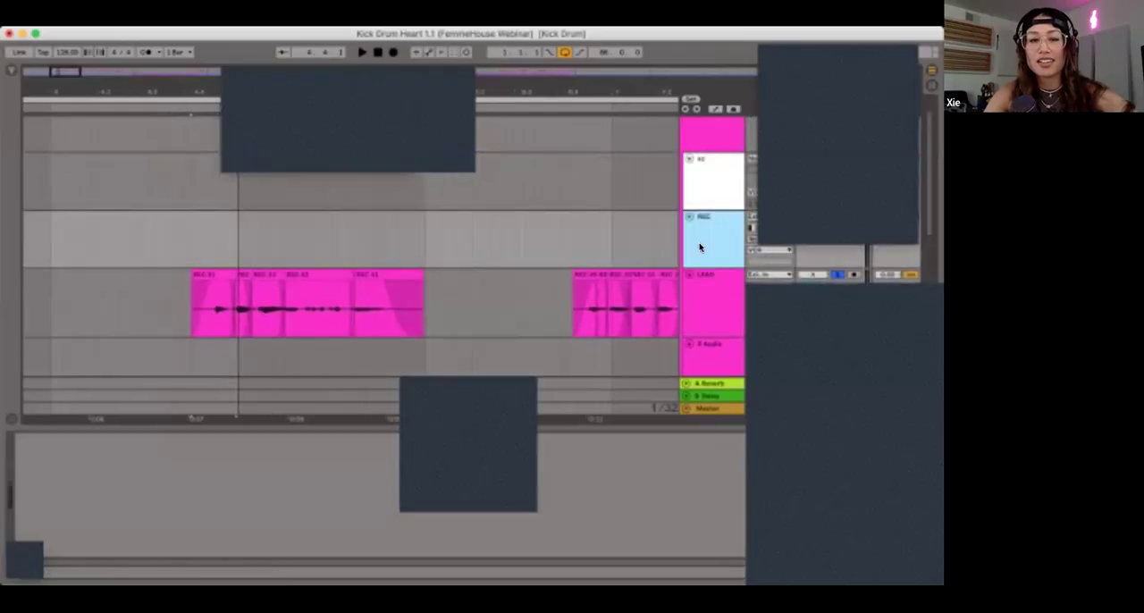
pyautogui.scroll(-3, 403, 225)
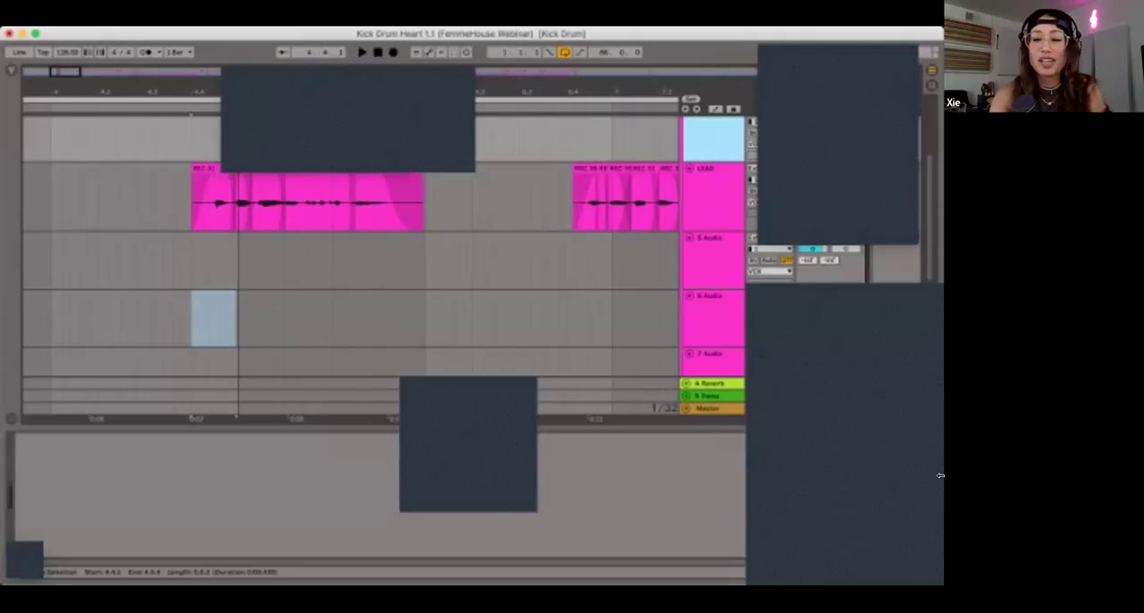
pyautogui.press('alt+super+l')
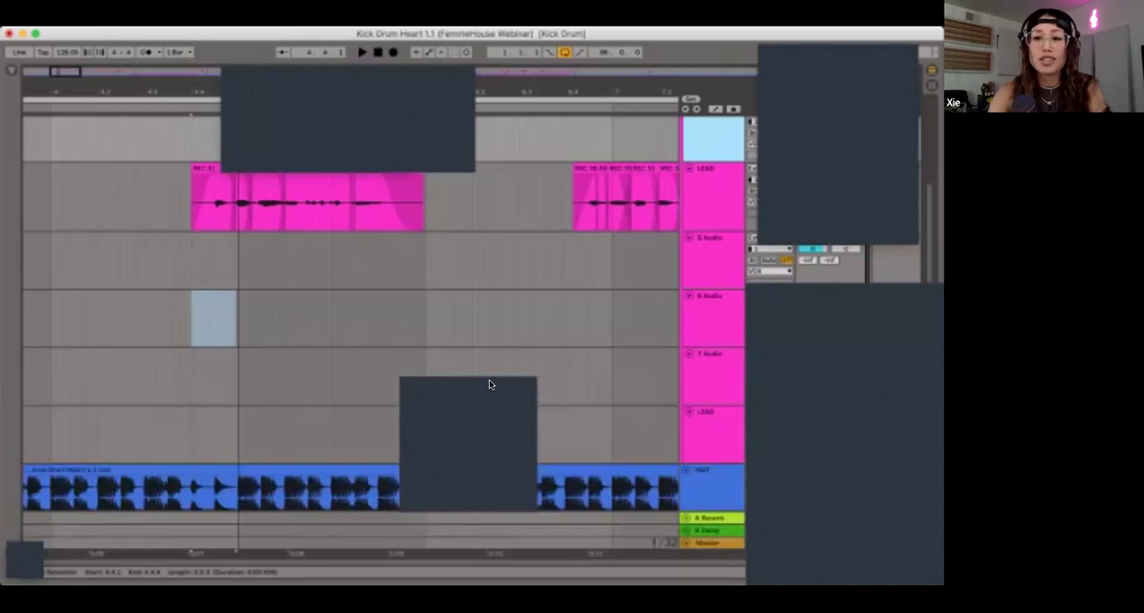
pyautogui.scroll(2, 489, 381)
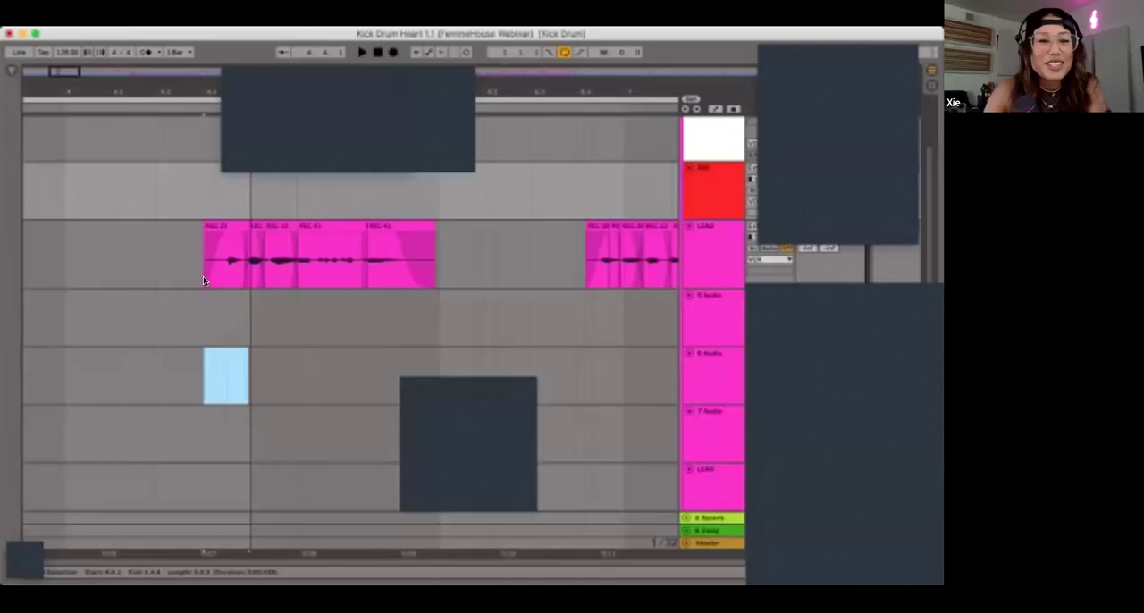
# Step: Point out the comped clips in LEAD's first phrase by selecting them one by one and as a time range
pyautogui.click(285, 235)
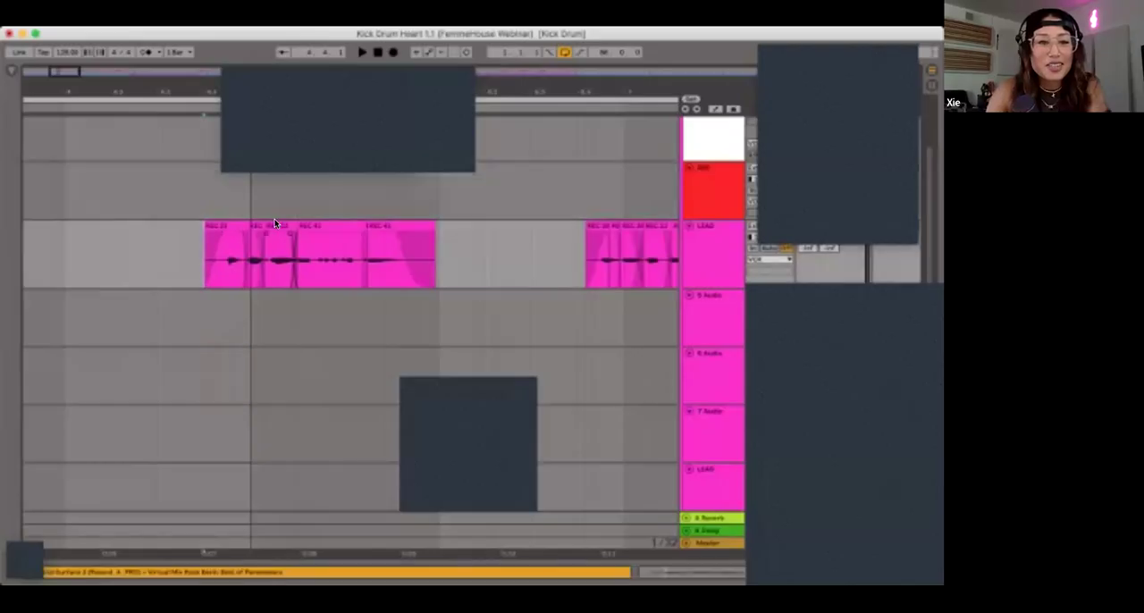
pyautogui.click(276, 225)
pyautogui.click(311, 226)
pyautogui.click(380, 225)
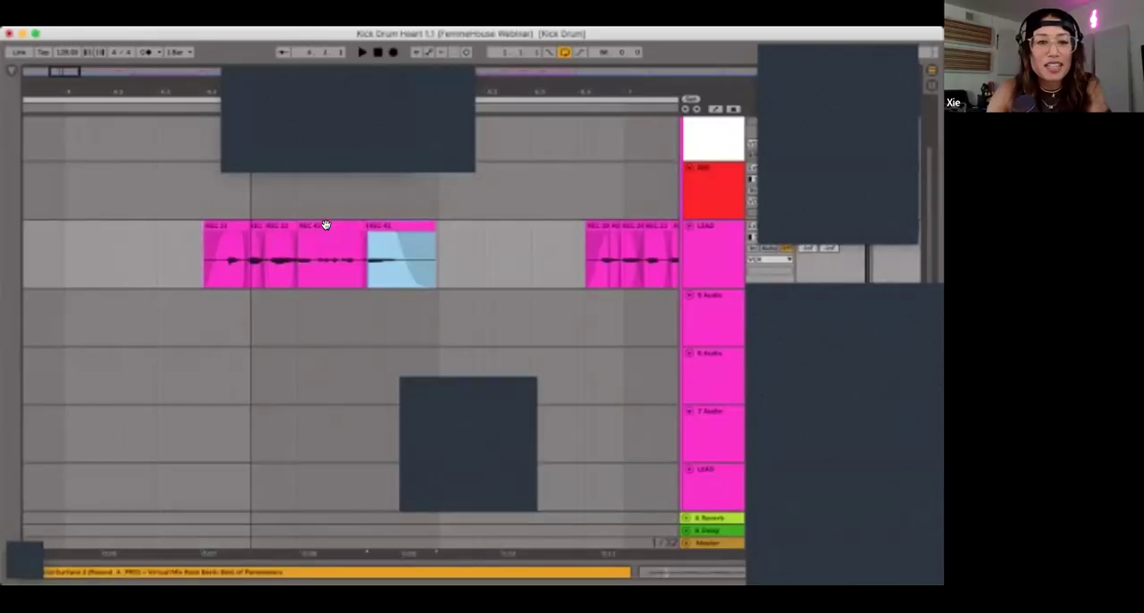
pyautogui.click(326, 226)
pyautogui.moveTo(450, 254); pyautogui.dragTo(196, 249)
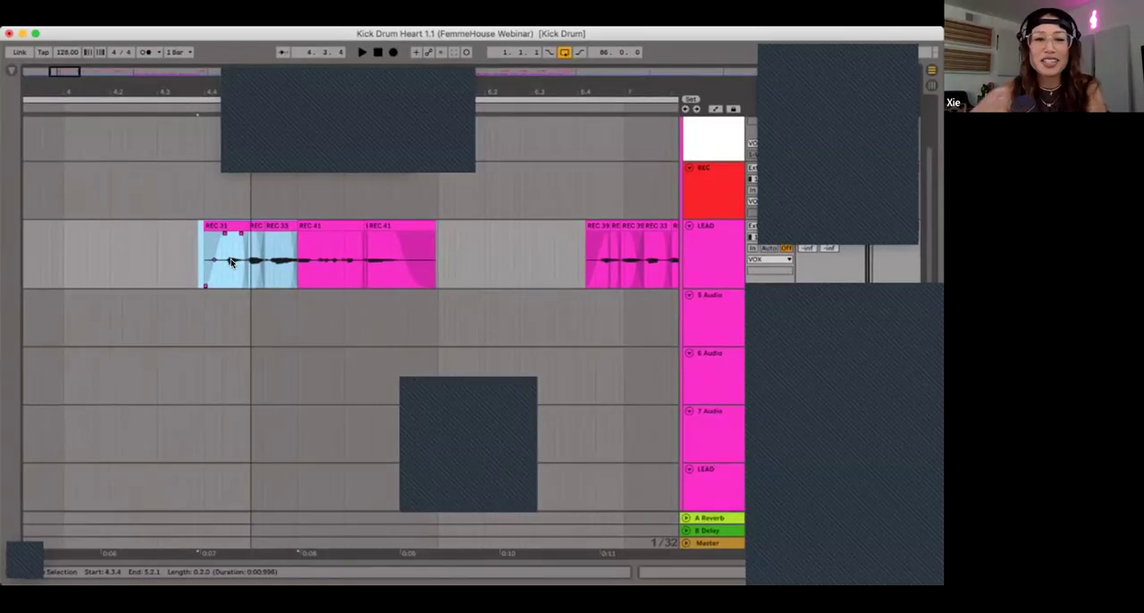
# Step: Select LEAD's entire second phrase as a time range, and place the playback position just before the first phrase
pyautogui.hscroll(5, 531, 256)
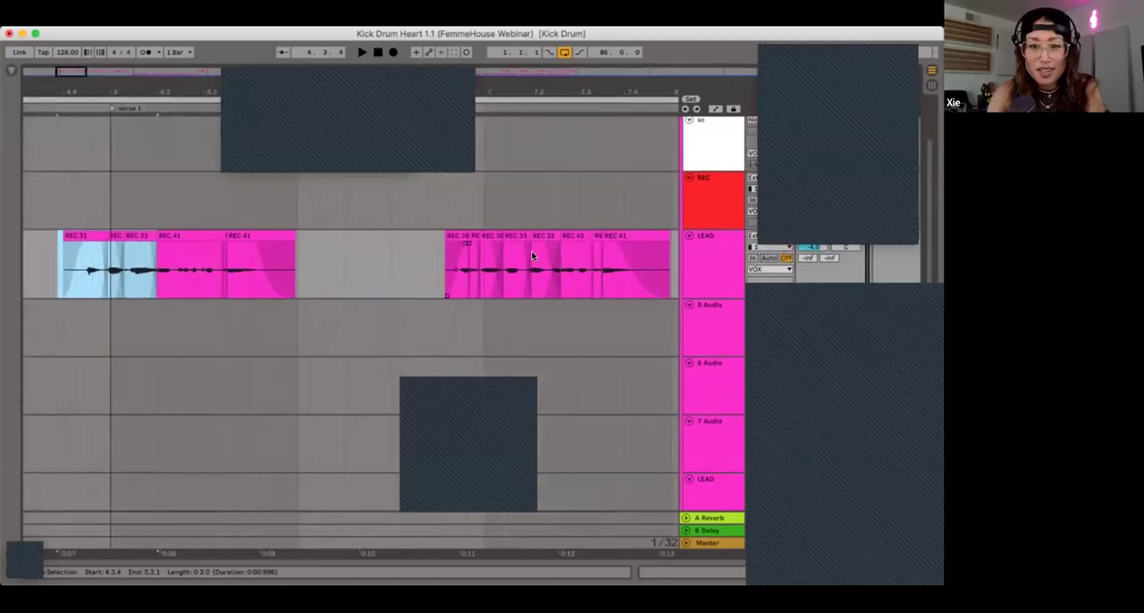
pyautogui.moveTo(602, 270); pyautogui.dragTo(319, 270)
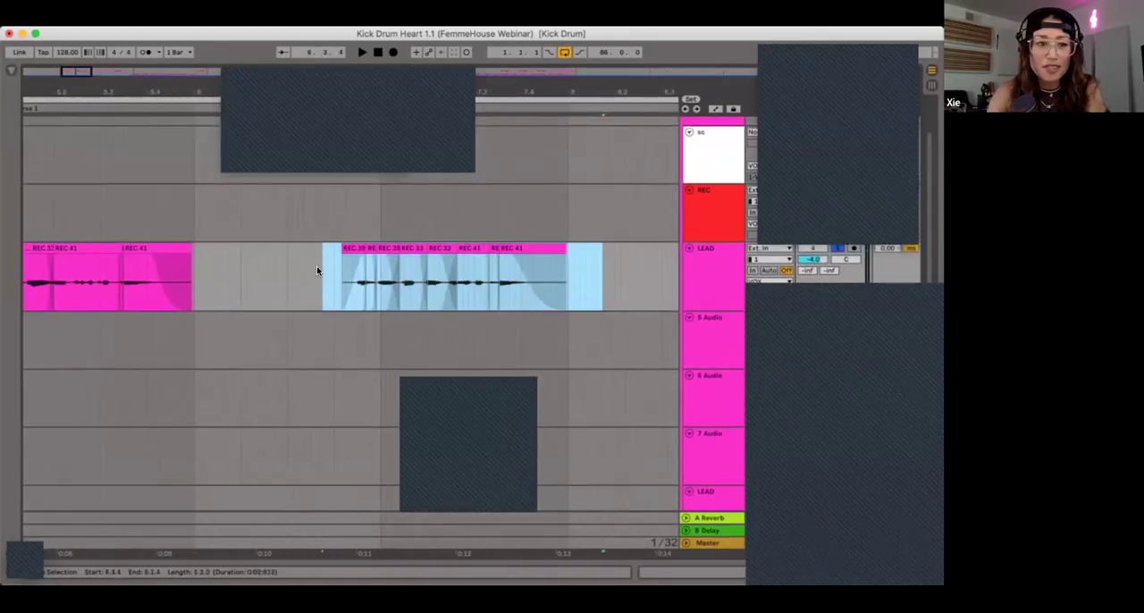
pyautogui.hscroll(-5, 317, 270)
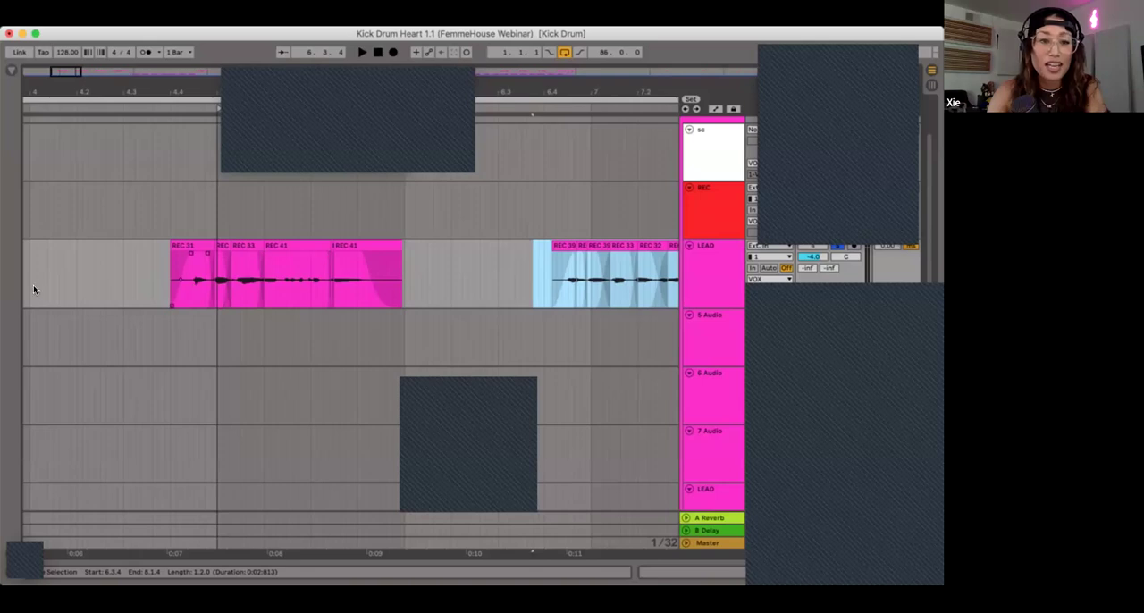
pyautogui.click(162, 272)
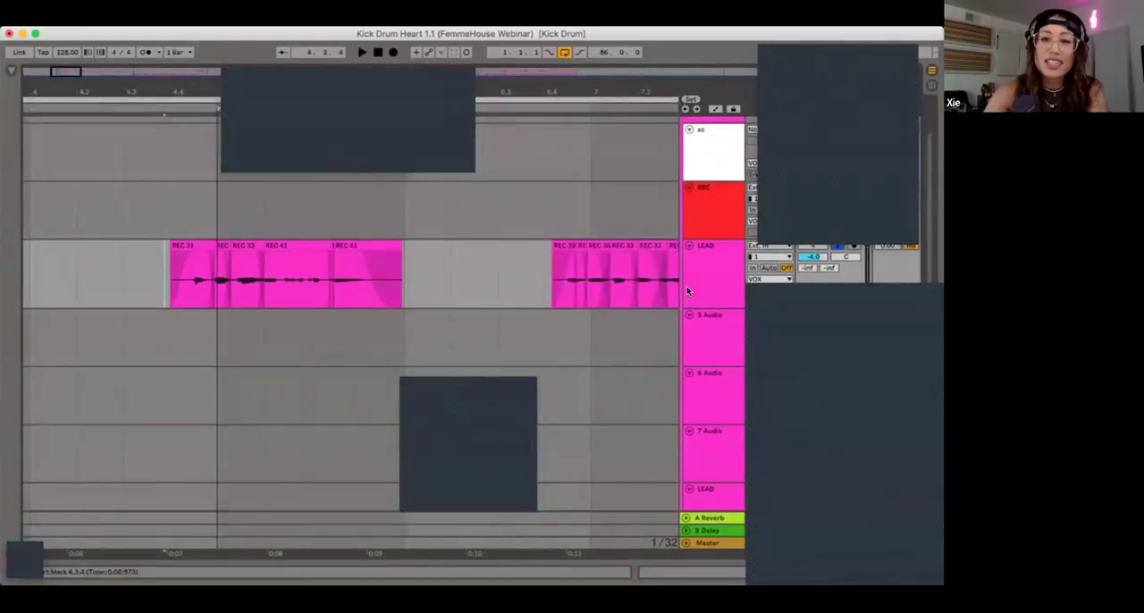
# Step: Show the LEAD track's device chain and open its Virtual Mix Rack plug-in to examine the FG-N, FG-Stress, AirEQ Air and FG-116 modules
pyautogui.doubleClick(715, 268)
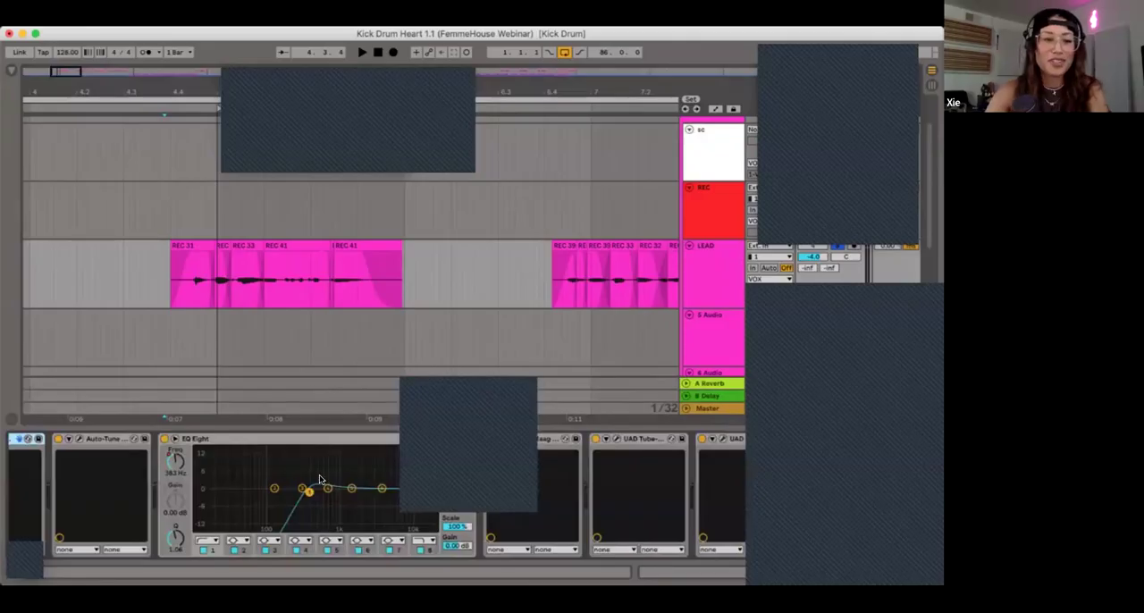
pyautogui.doubleClick(21, 447)
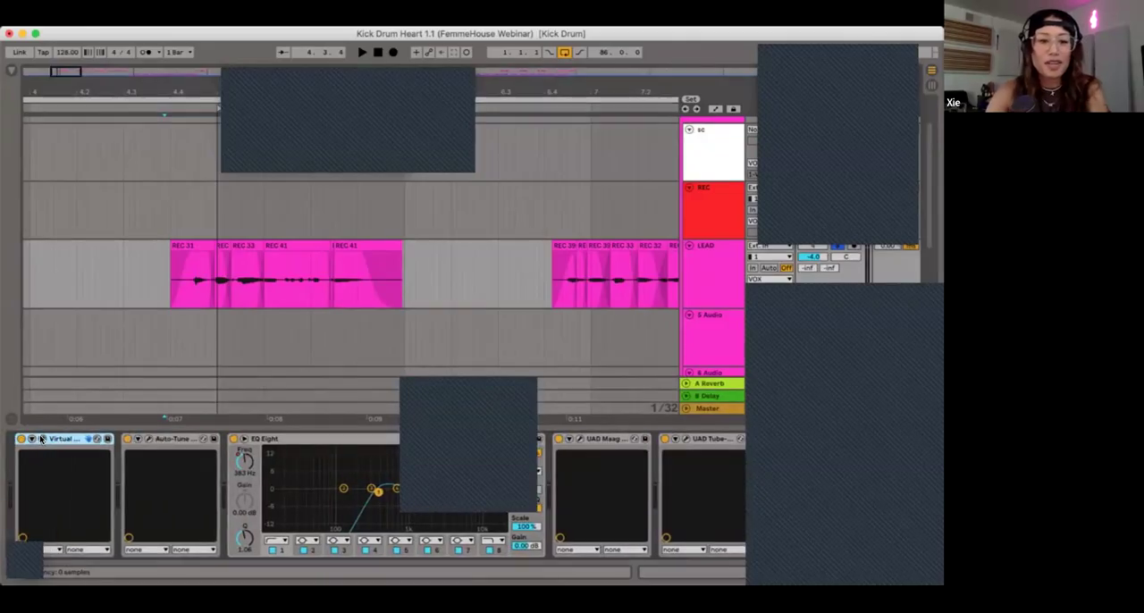
pyautogui.click(41, 439)
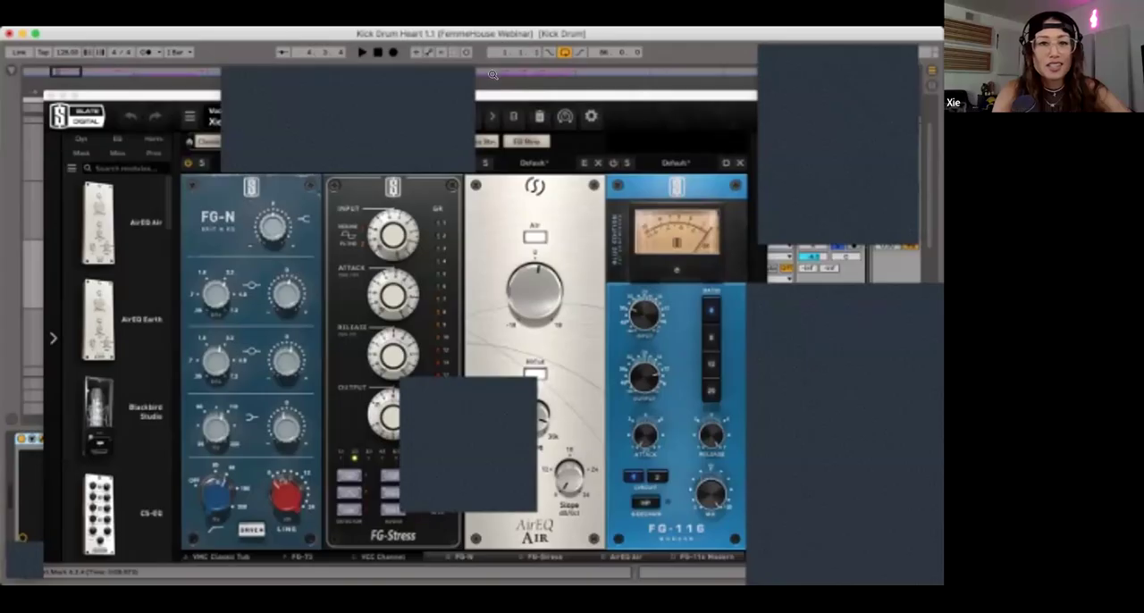
pyautogui.moveTo(493, 95); pyautogui.dragTo(531, 179)
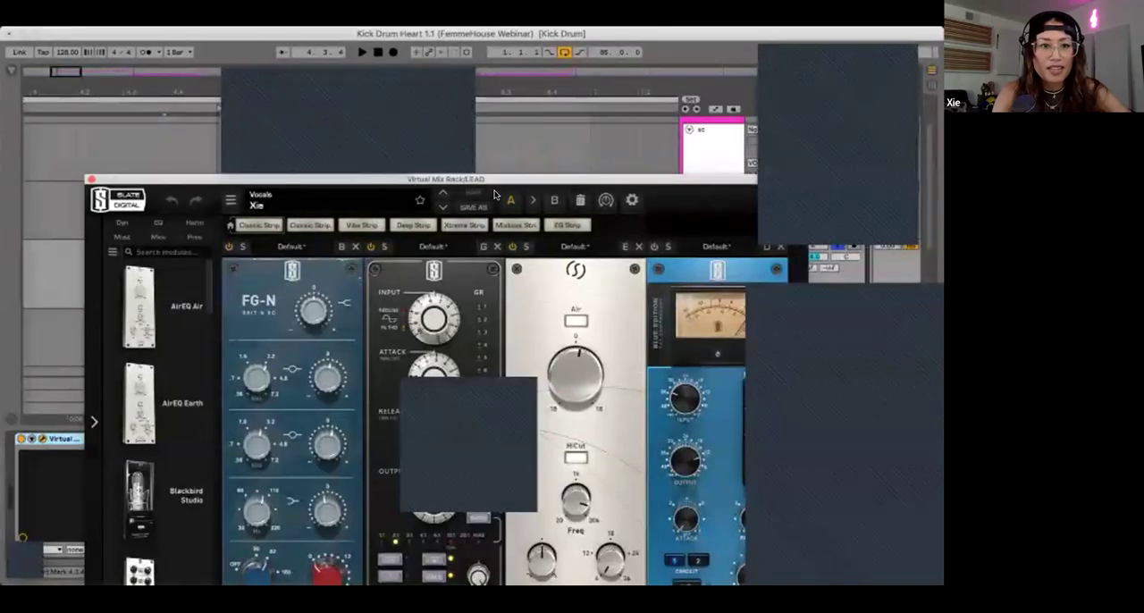
pyautogui.moveTo(492, 179); pyautogui.dragTo(470, 105)
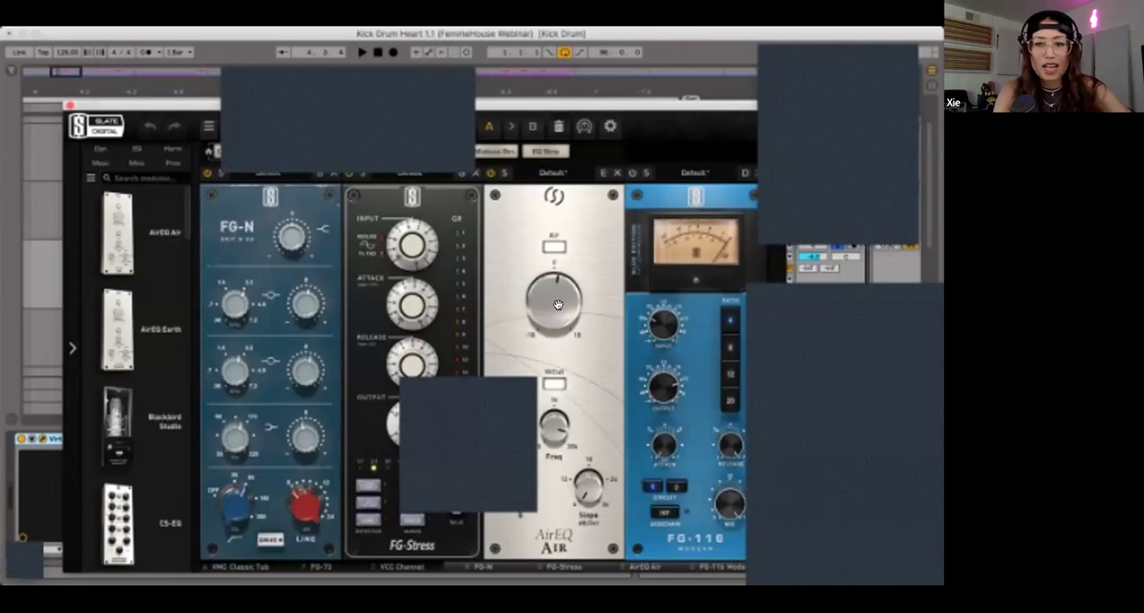
pyautogui.moveTo(151, 105); pyautogui.dragTo(143, 311)
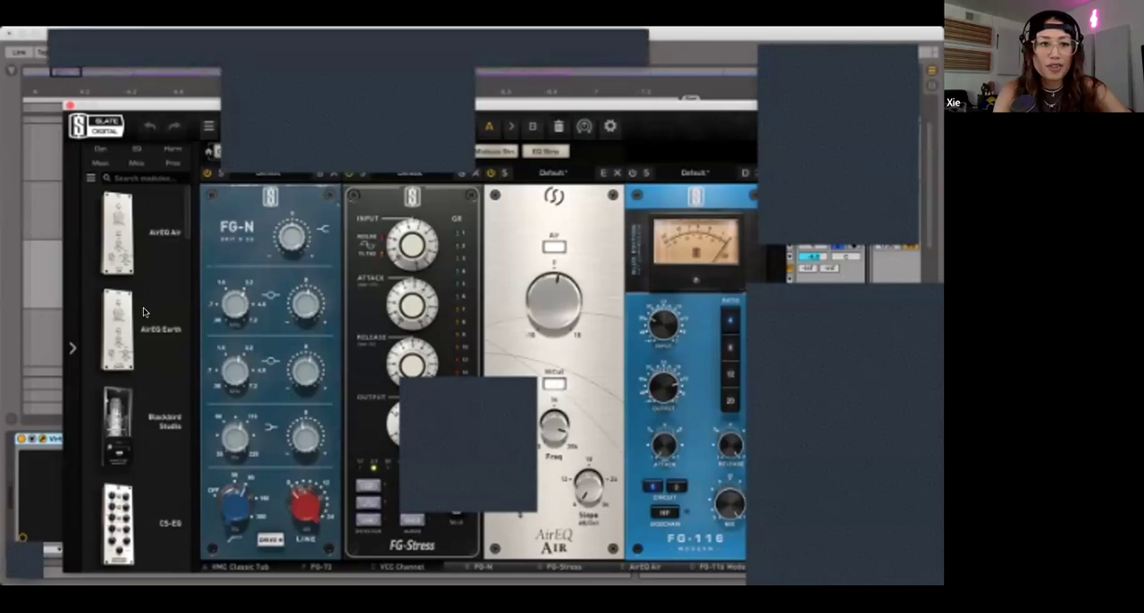
pyautogui.click(191, 244)
pyautogui.click(181, 206)
pyautogui.click(697, 280)
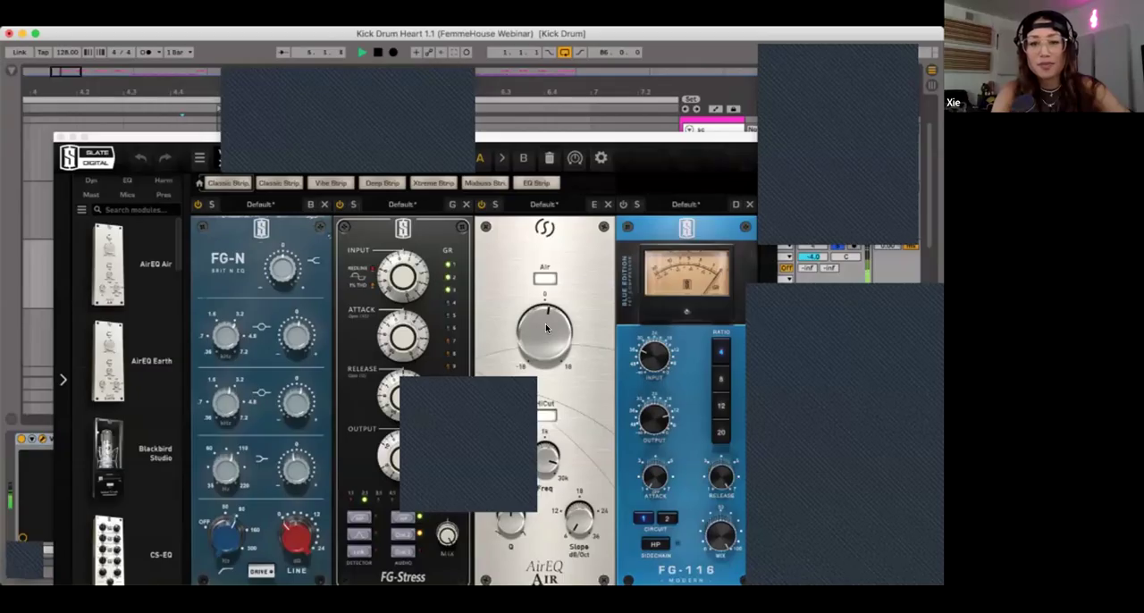
# Step: Play the vocal while raising AirEQ Air's gain to 18 dB, restore the gain, stop playback and close the Virtual Mix Rack
pyautogui.click(544, 305)
pyautogui.press('space')
pyautogui.moveTo(543, 304); pyautogui.dragTo(544, 251)
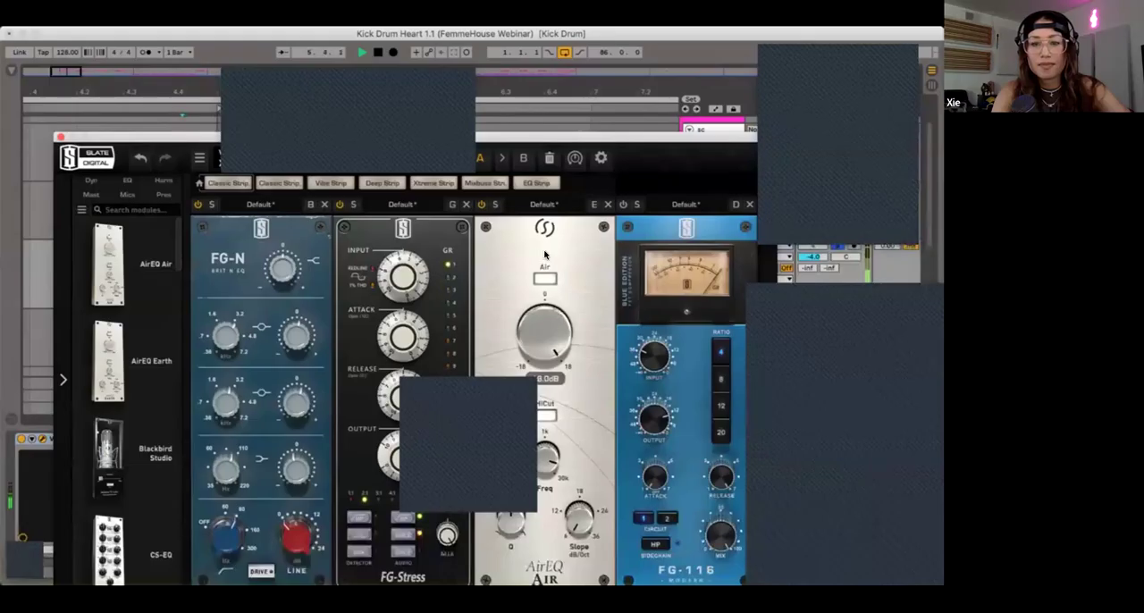
pyautogui.moveTo(547, 312); pyautogui.dragTo(540, 347)
pyautogui.press('space')
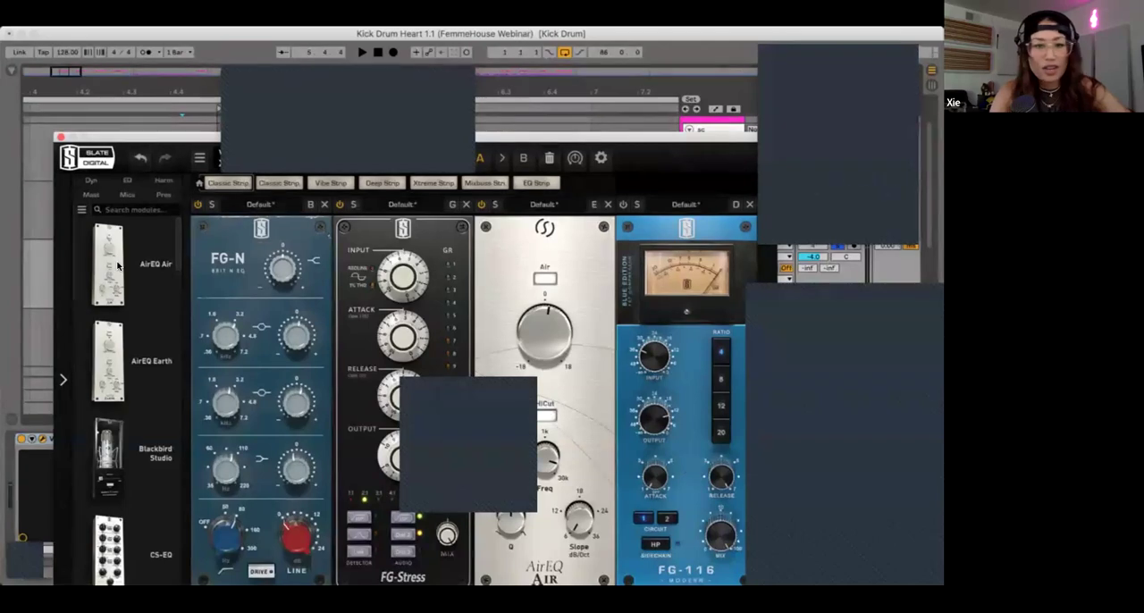
pyautogui.click(61, 136)
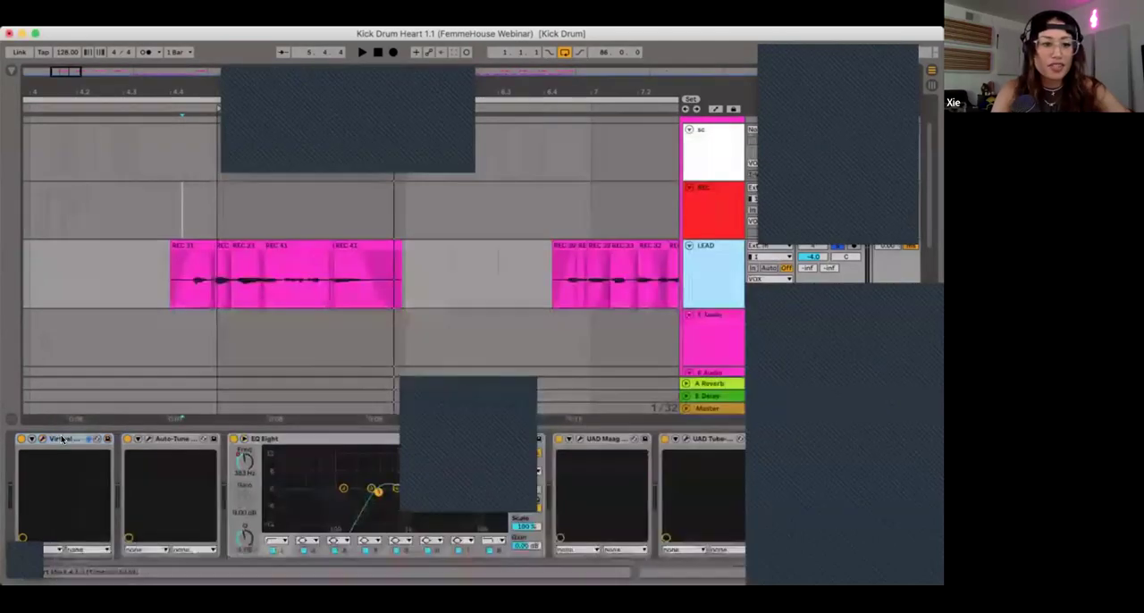
# Step: Open the Auto-Tune plug-in on the LEAD track to examine its key, scale and retune speed settings, and close it
pyautogui.click(172, 437)
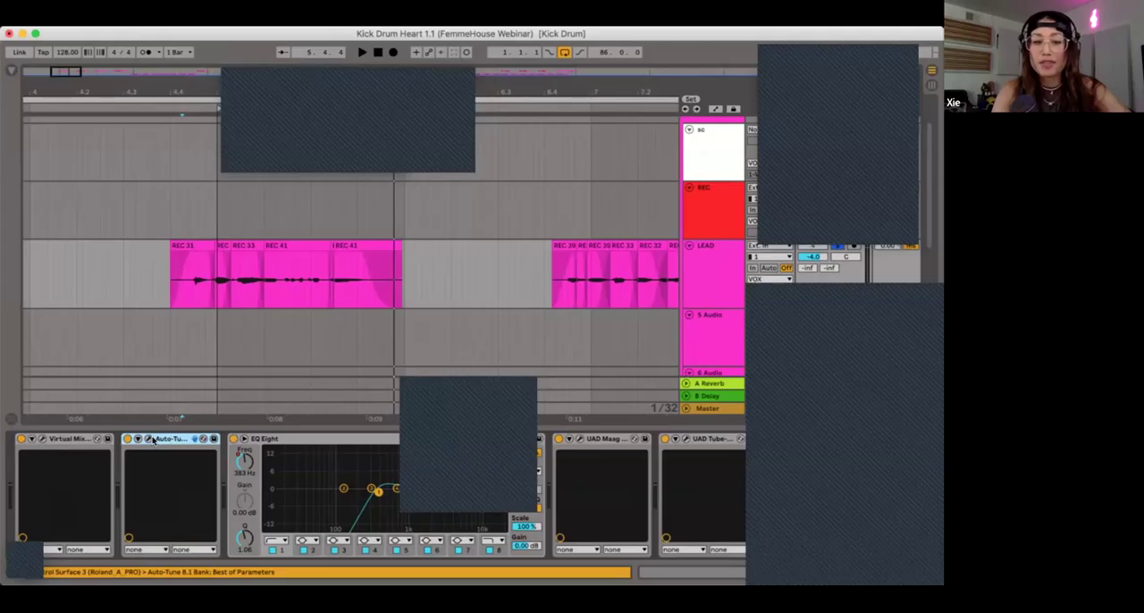
pyautogui.click(150, 439)
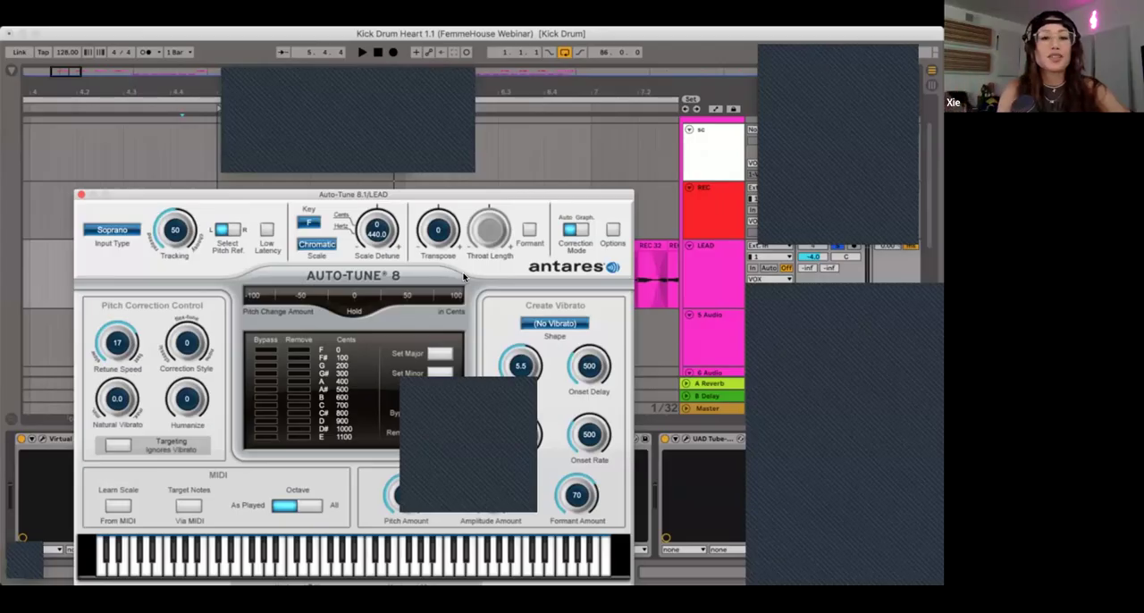
pyautogui.click(81, 196)
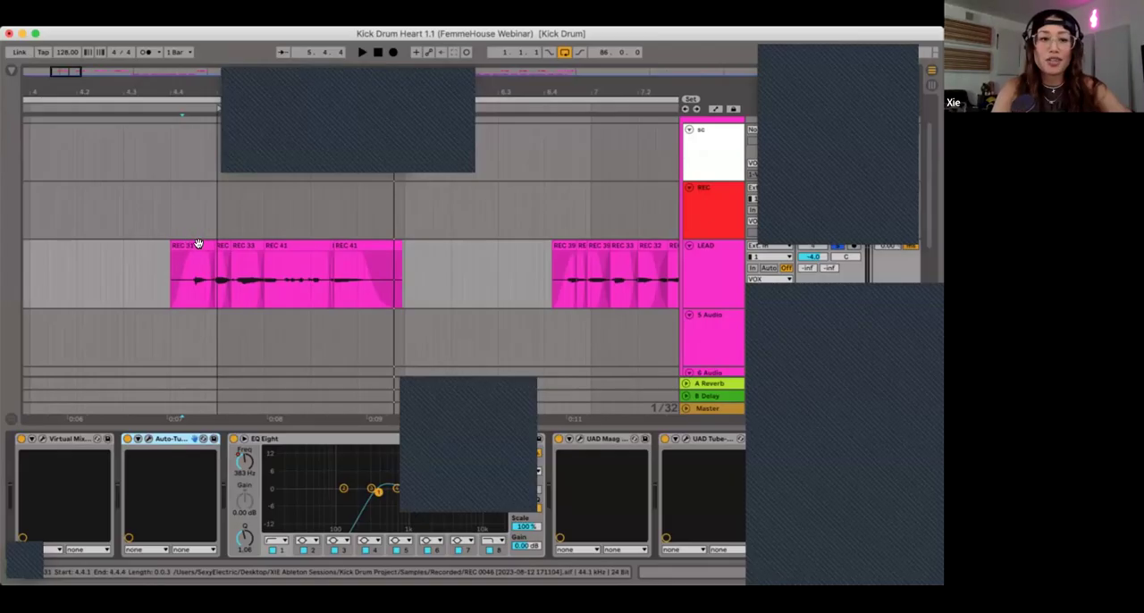
# Step: Demonstrate transposing and detuning the REC 33 clip in LEAD's first phrase, ending at 0 semitones and 0 cents
pyautogui.click(239, 243)
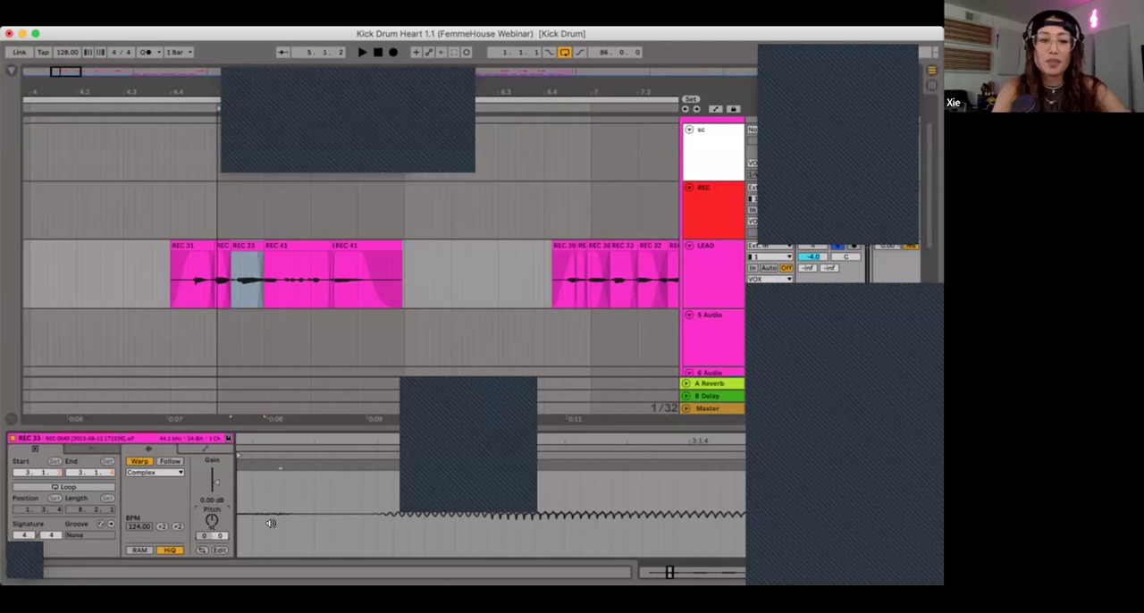
pyautogui.click(320, 518)
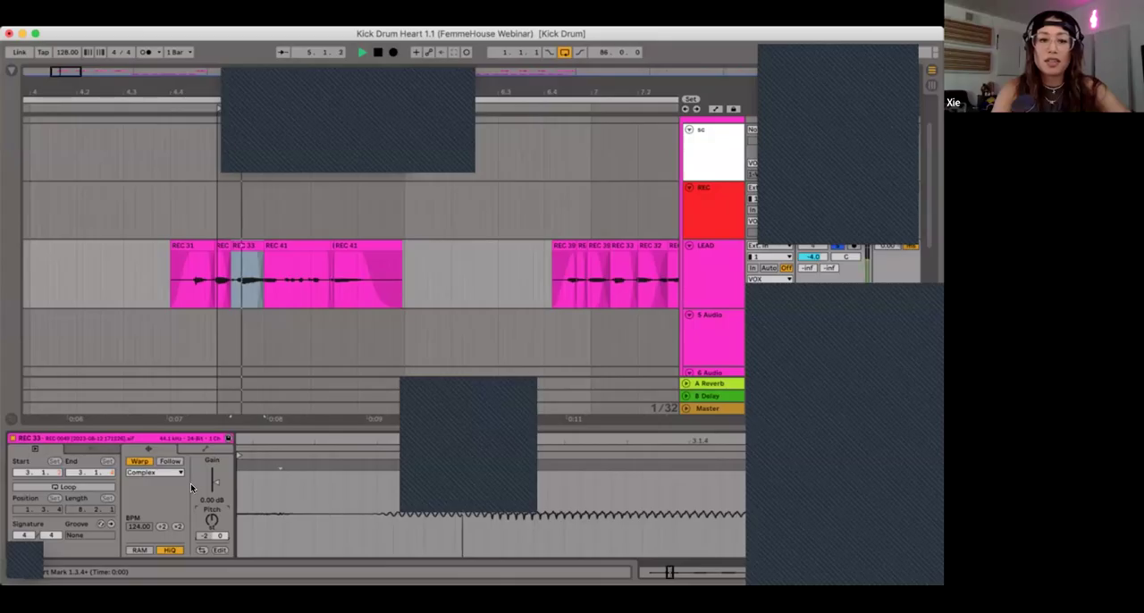
pyautogui.doubleClick(206, 533)
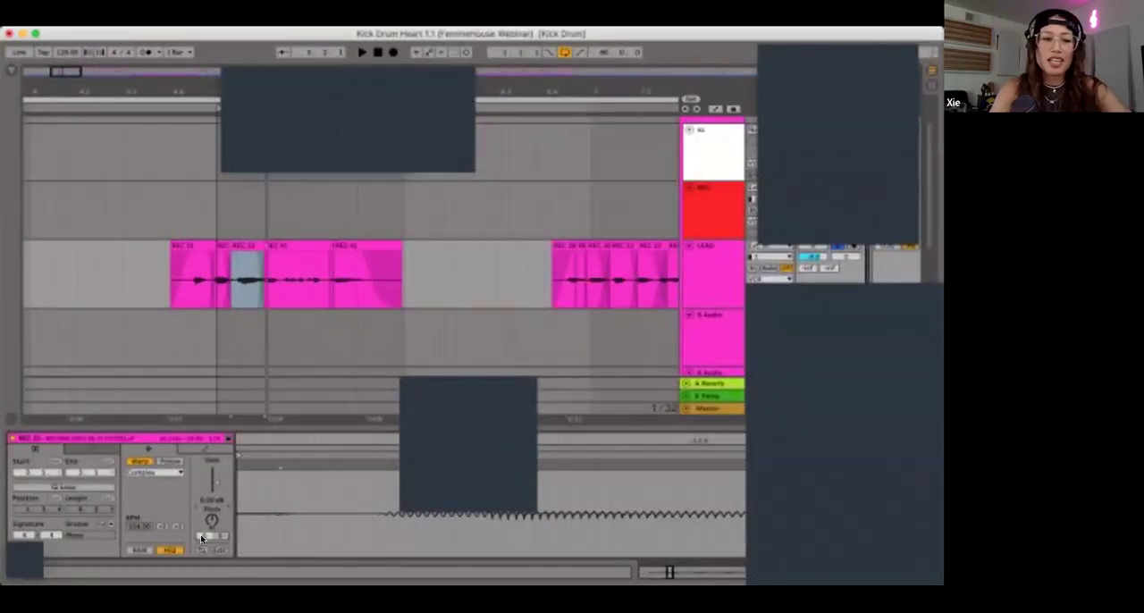
pyautogui.moveTo(206, 535)
pyautogui.mouseDown()
pyautogui.moveTo(205, 514)
pyautogui.moveTo(200, 547)
pyautogui.mouseUp()
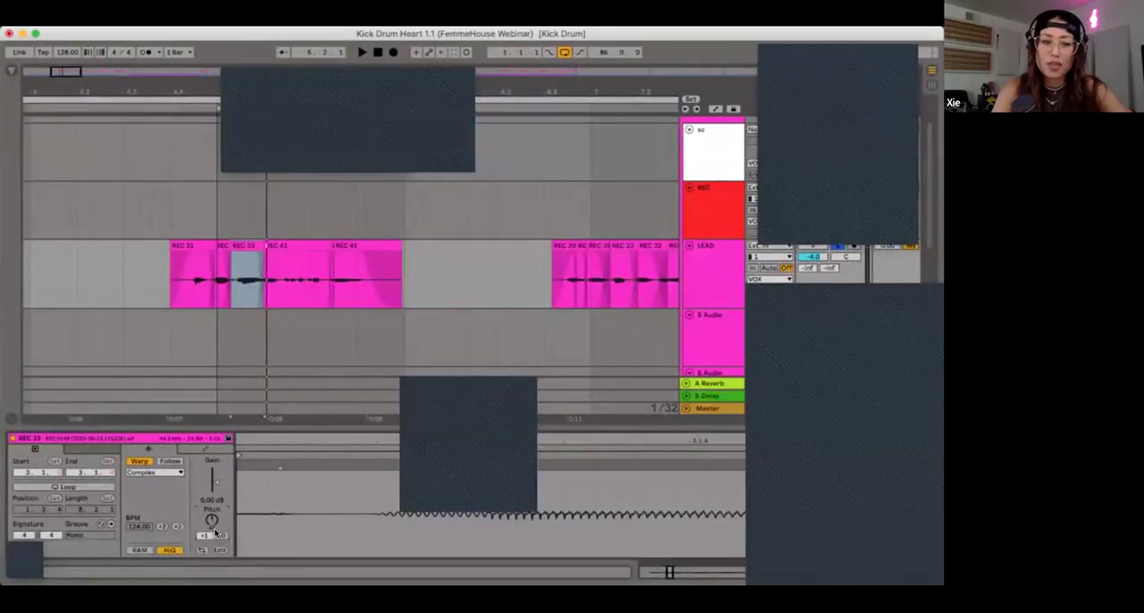
pyautogui.moveTo(219, 537); pyautogui.dragTo(219, 557)
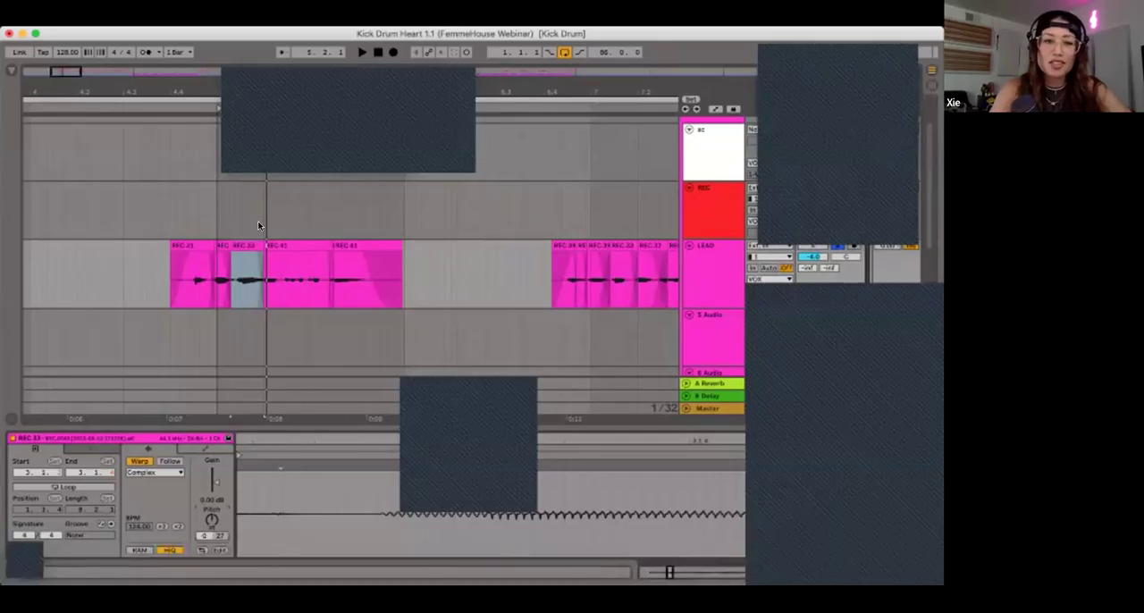
pyautogui.click(247, 268)
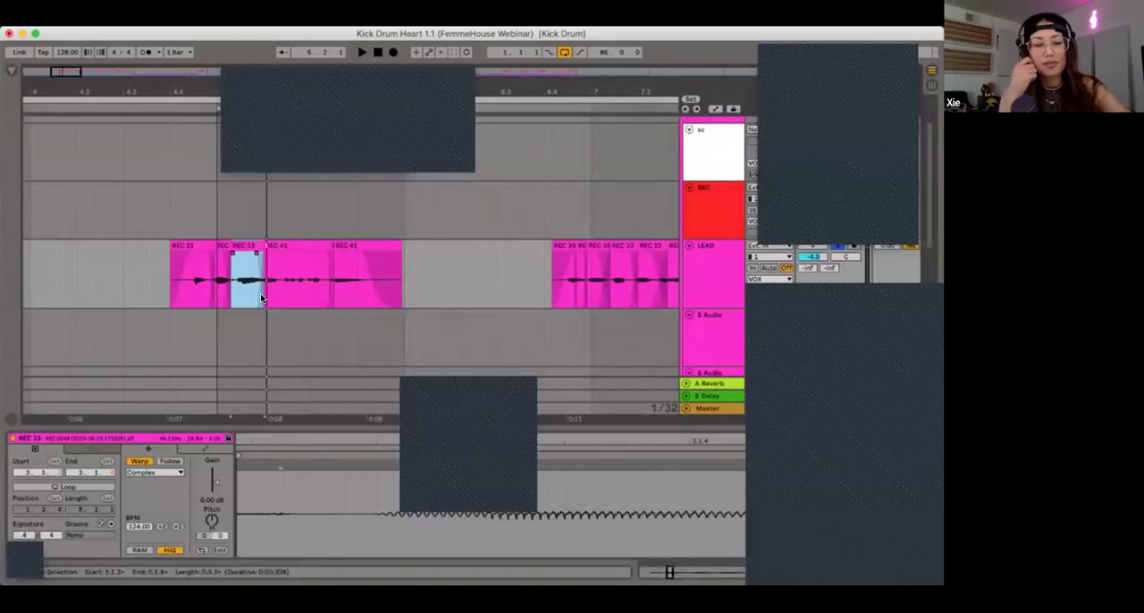
# Step: Place the playback position near the start of the first phrase and bring up LEAD's device chain with EQ Eight selected
pyautogui.click(174, 208)
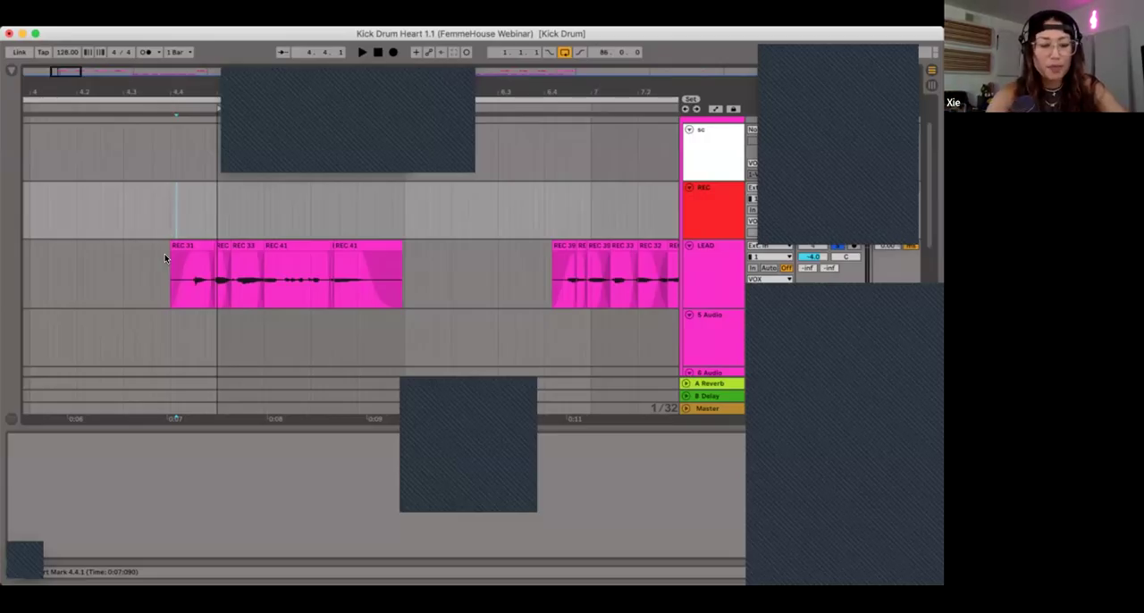
pyautogui.click(934, 575)
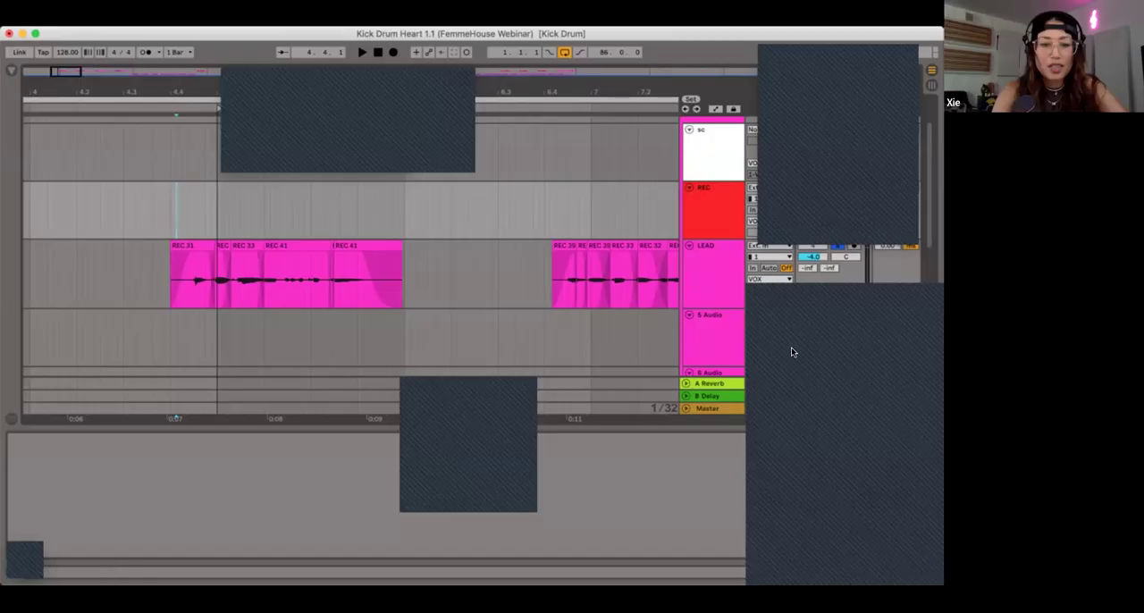
pyautogui.doubleClick(707, 264)
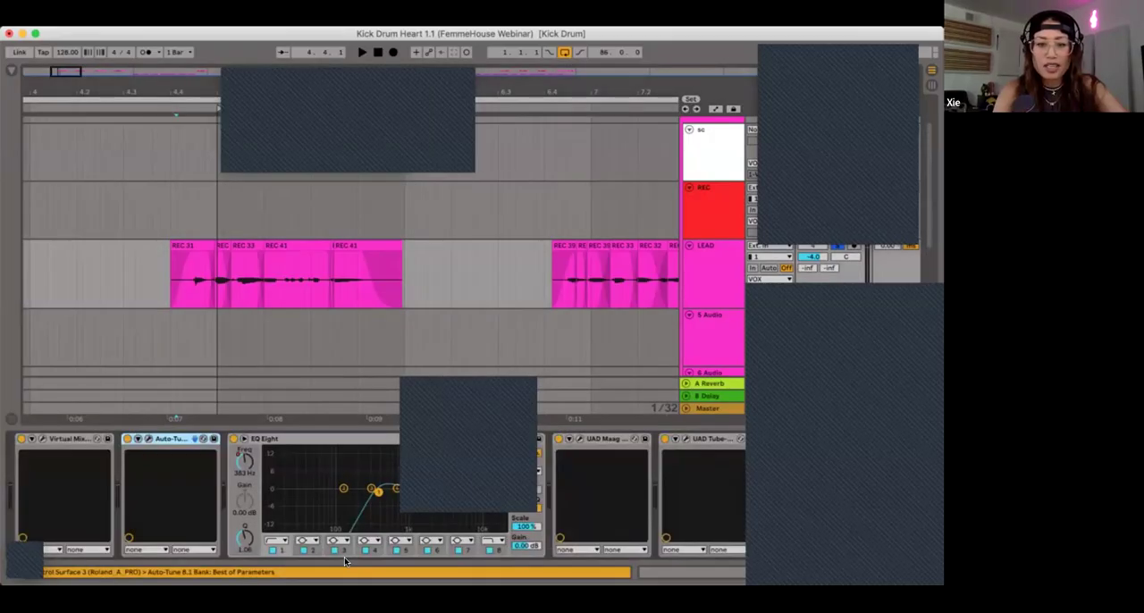
pyautogui.hscroll(3, 344, 557)
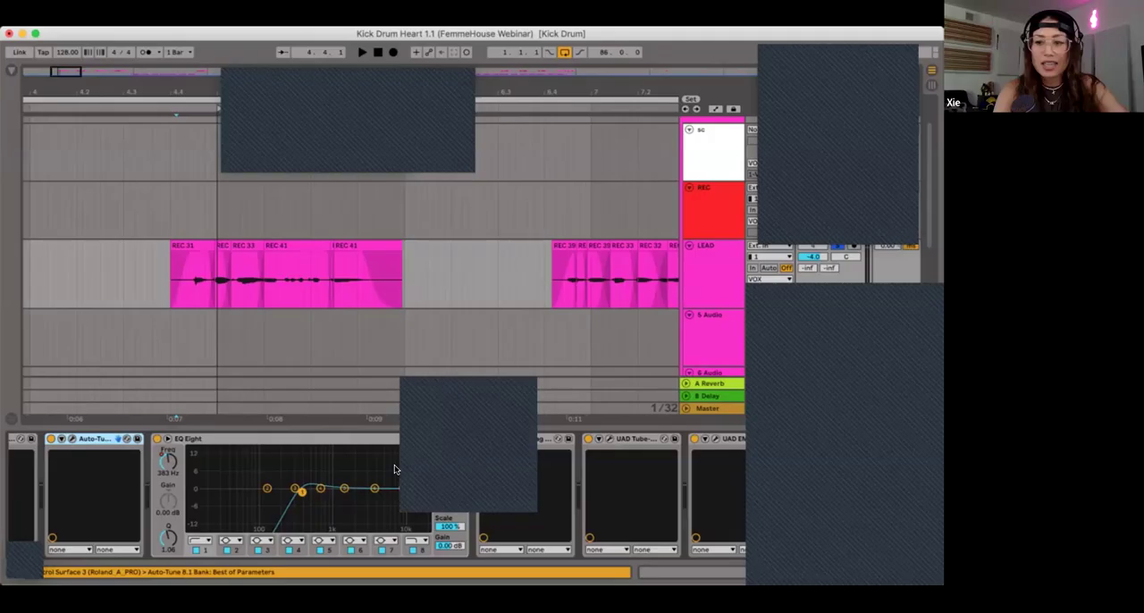
pyautogui.hscroll(3, 394, 464)
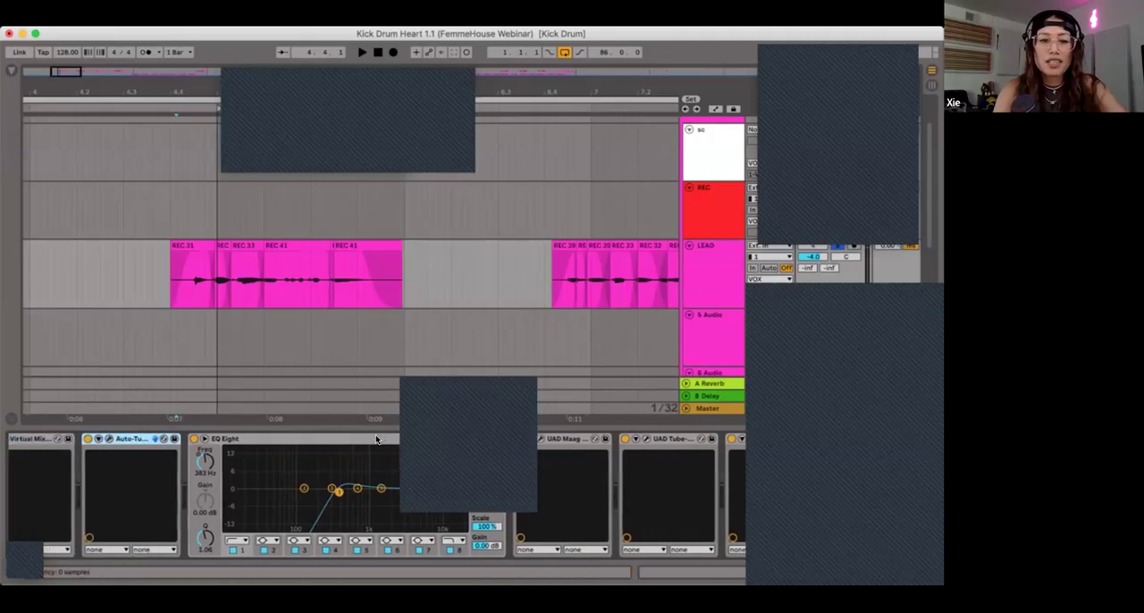
pyautogui.click(376, 440)
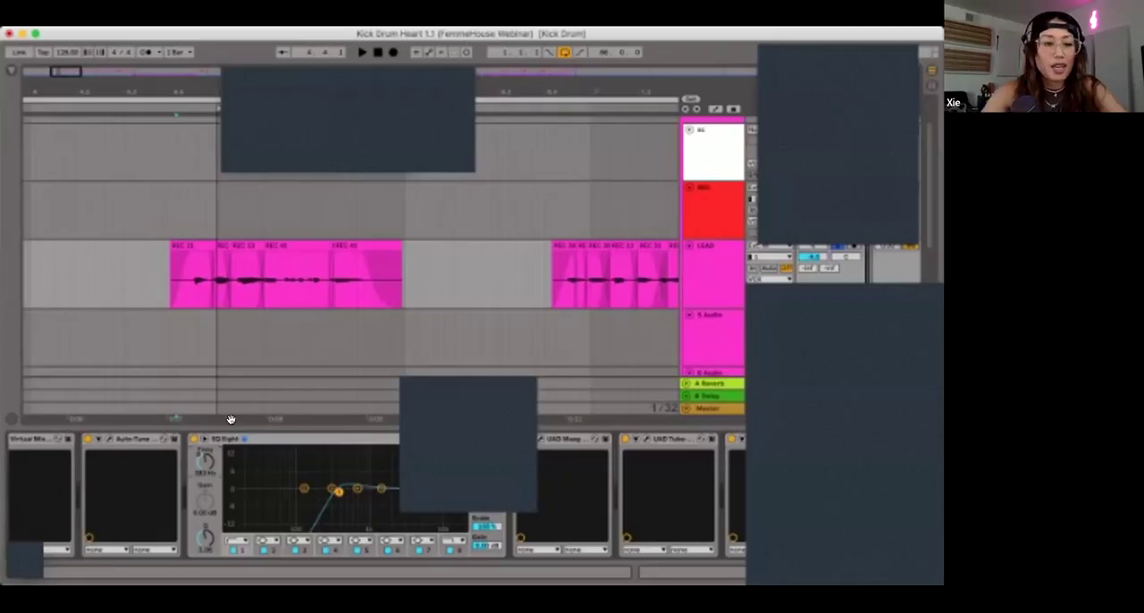
# Step: Compare LEAD's first phrase in playback with EQ Eight on and bypassed, and switch EQ Eight back on
pyautogui.click(171, 204)
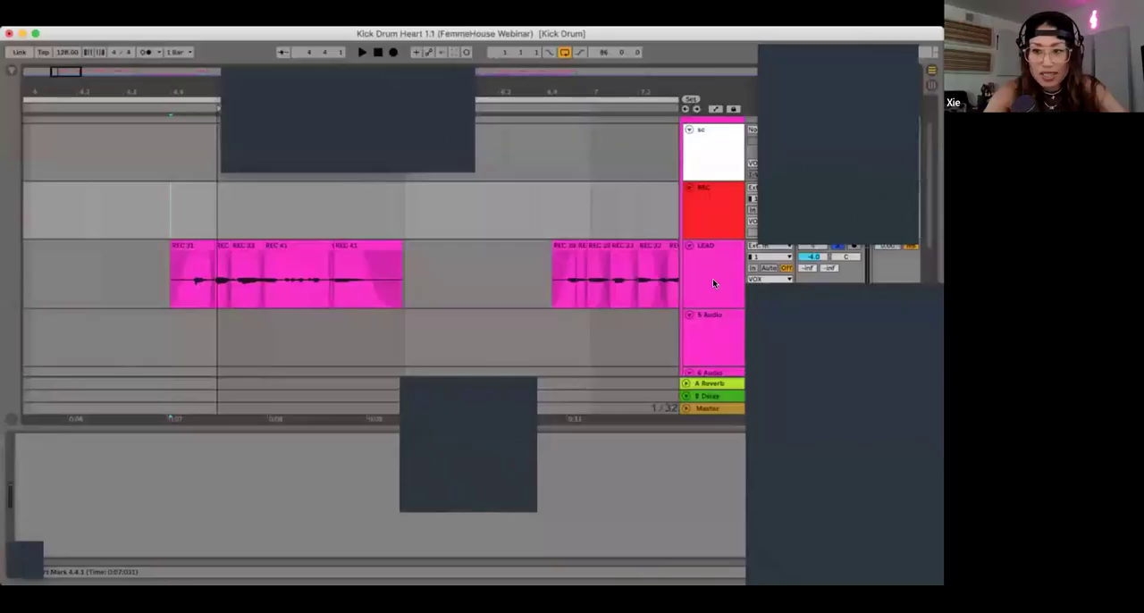
pyautogui.click(718, 261)
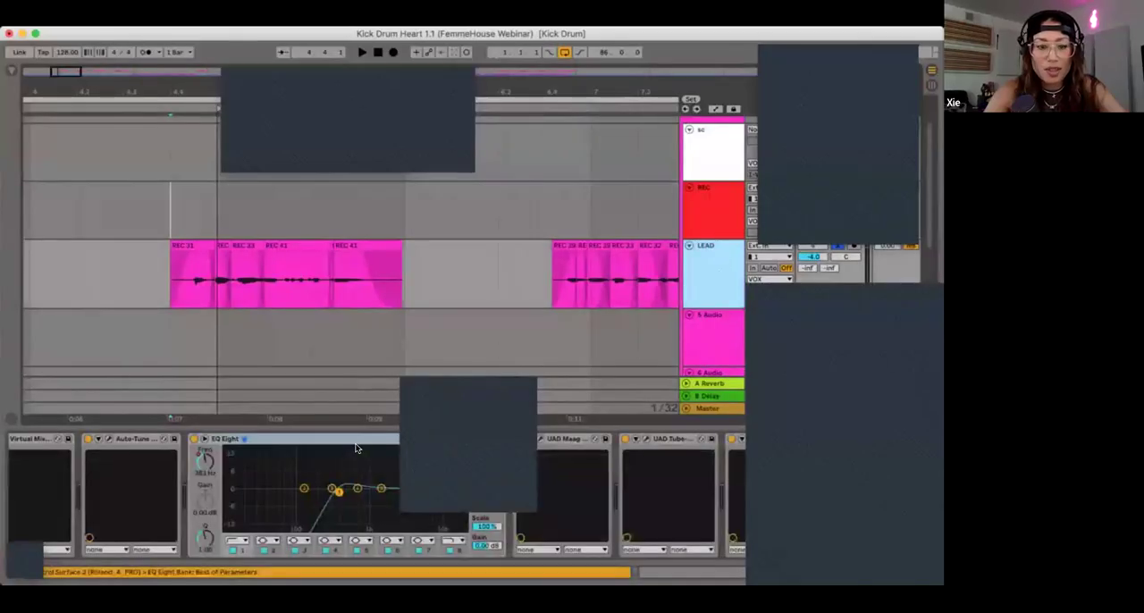
pyautogui.press('space')
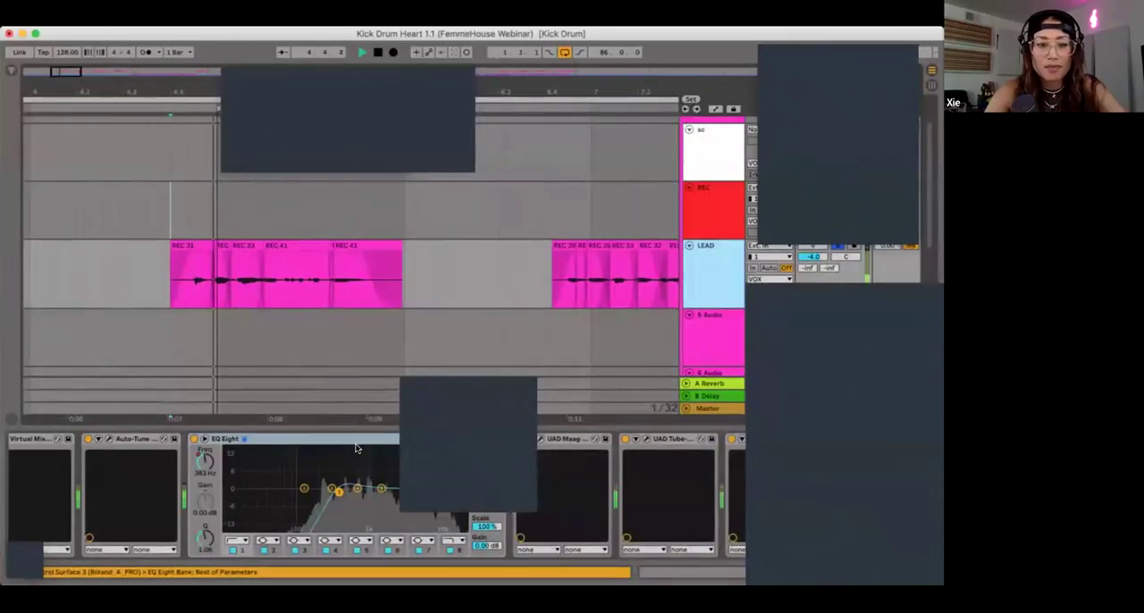
pyautogui.press('space')
pyautogui.click(192, 439)
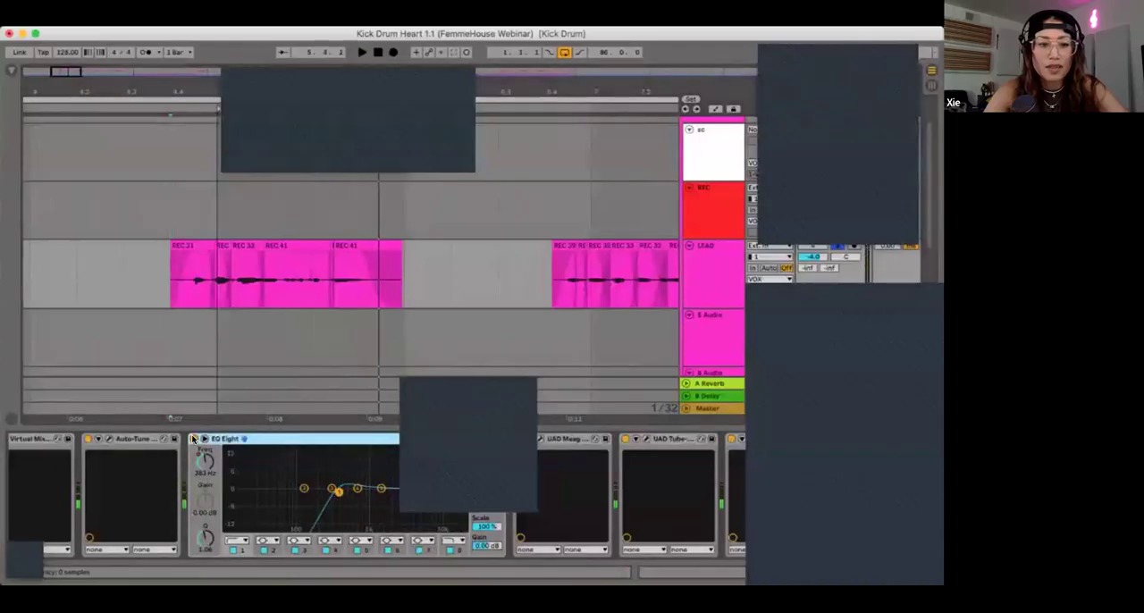
pyautogui.press('space')
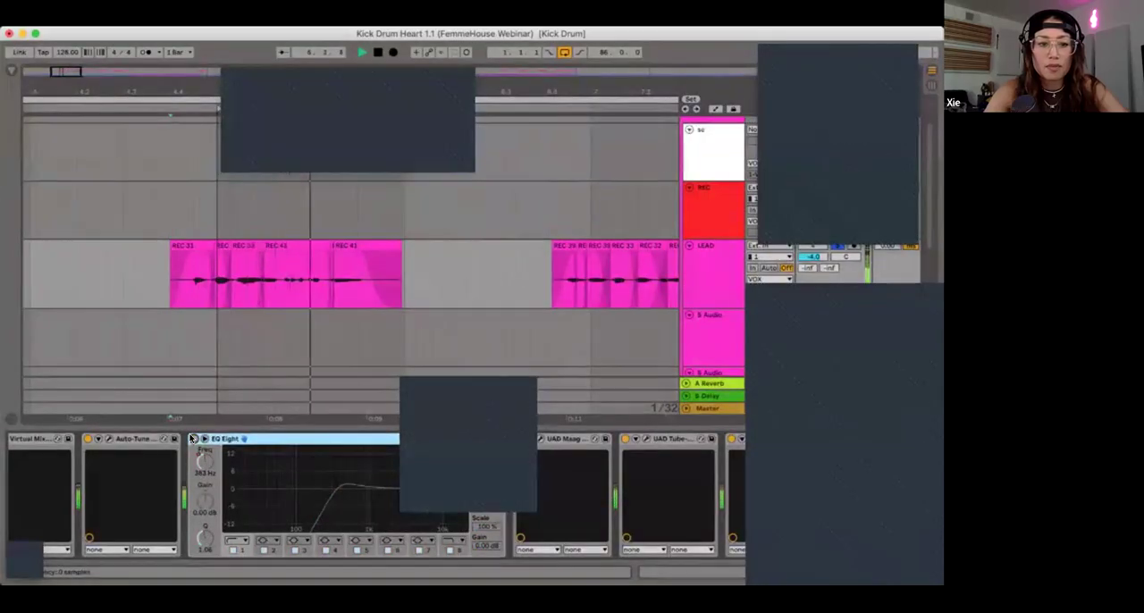
pyautogui.press('space')
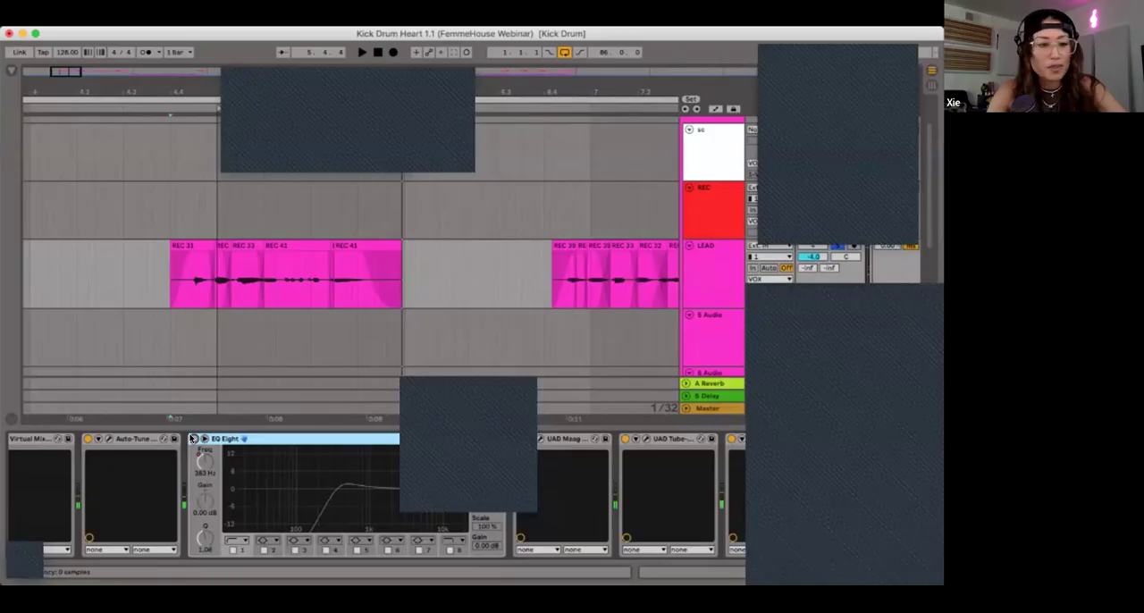
pyautogui.click(193, 439)
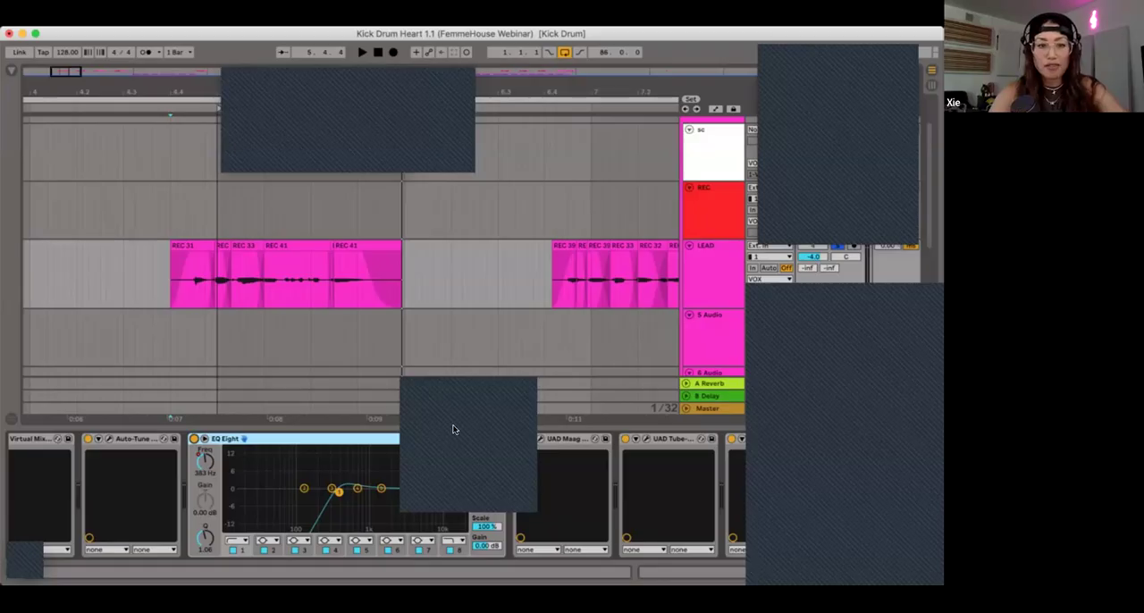
# Step: Display the automation of EQ Eight's 1 Frequency on LEAD and examine its curve across the arrangement from the first phrases to Verse 2
pyautogui.click(555, 439)
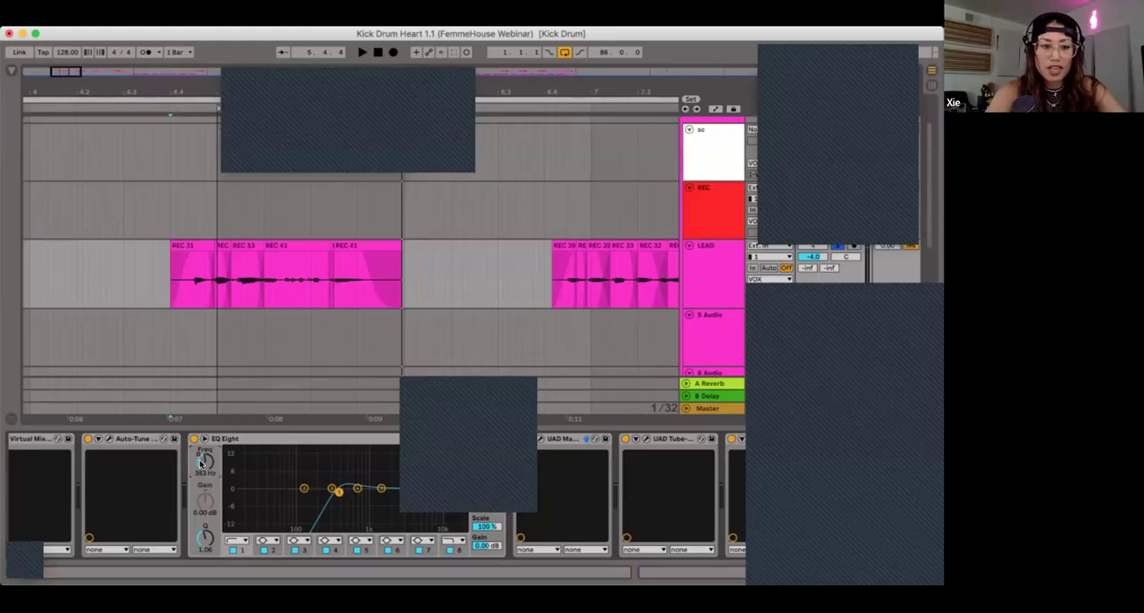
pyautogui.press('a')
pyautogui.hscroll(10, 302, 381)
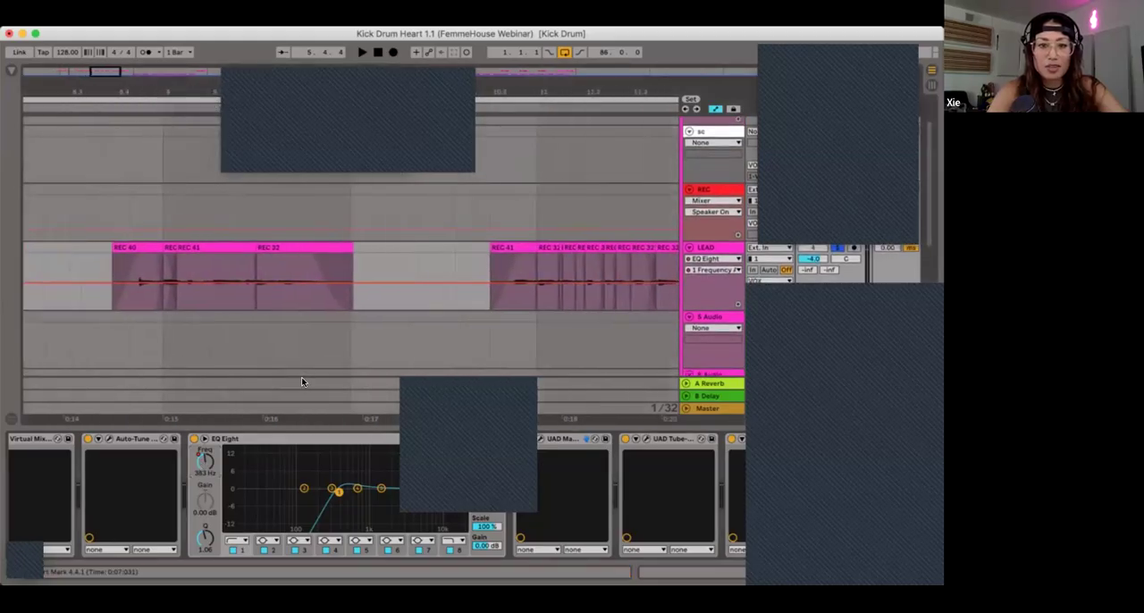
pyautogui.hscroll(10, 301, 382)
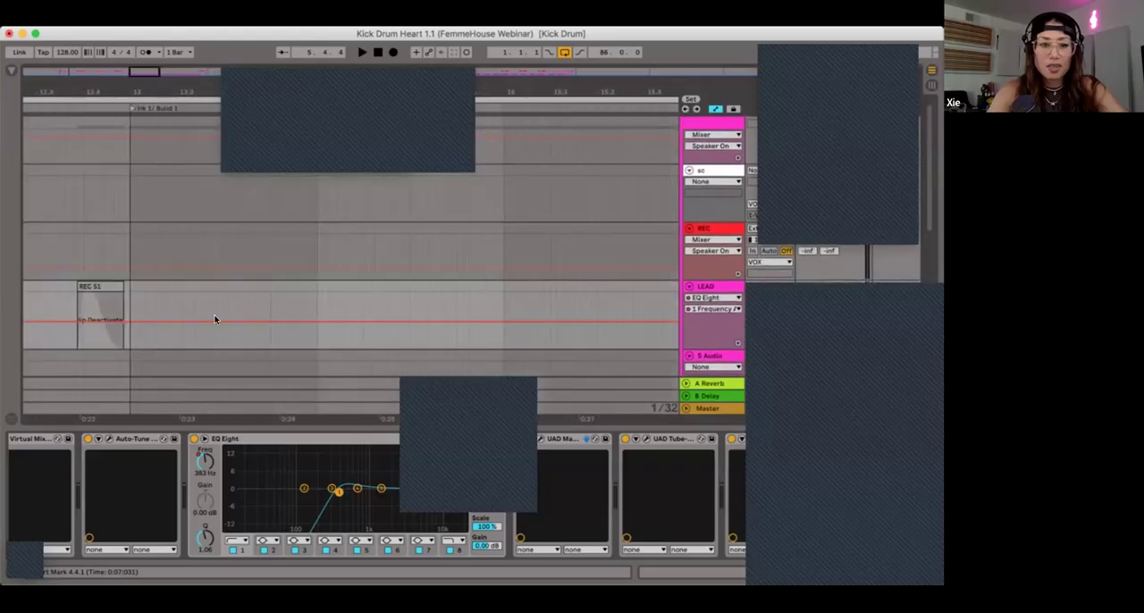
pyautogui.hscroll(-5, 227, 339)
pyautogui.click(194, 301)
pyautogui.press('-')
pyautogui.press('-')
pyautogui.press('-')
pyautogui.press('-')
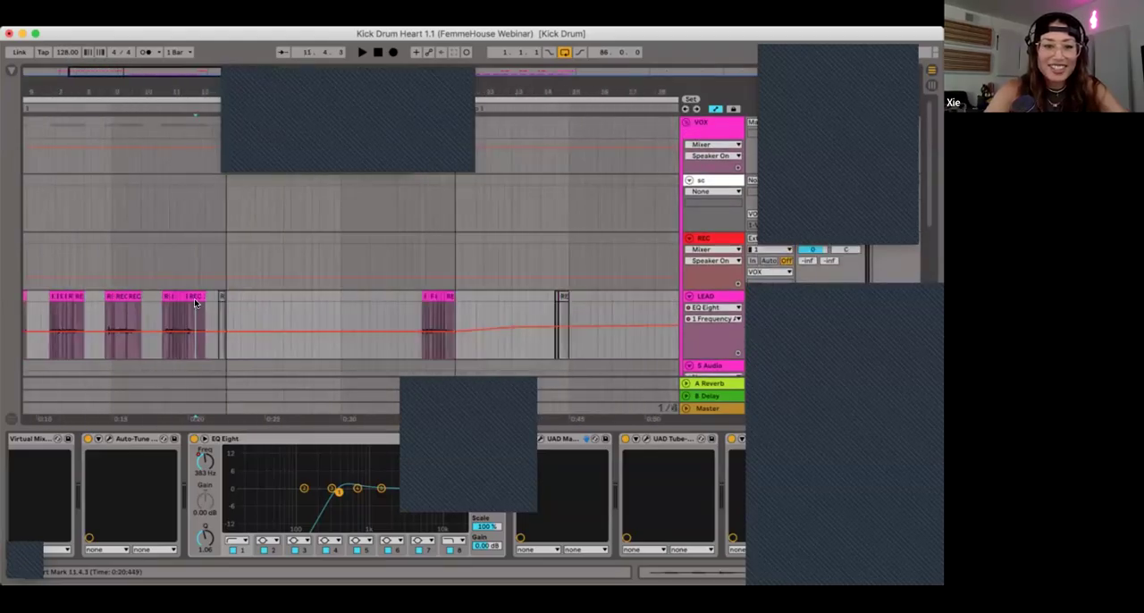
pyautogui.press('-')
pyautogui.hscroll(3, 562, 314)
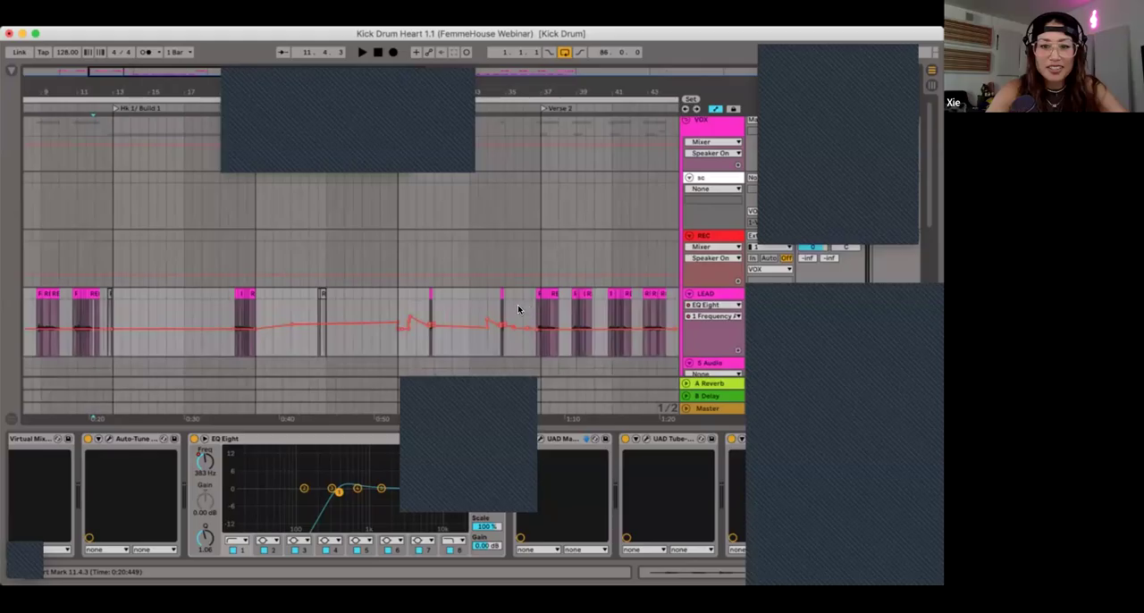
# Step: Select 30.3.4 to 31.1.3 around LEAD's short chop in the Middle Drop and raise its EQ frequency automation to about 1.26 kHz
pyautogui.click(424, 310)
pyautogui.press('+')
pyautogui.press('+')
pyautogui.press('+')
pyautogui.press('+')
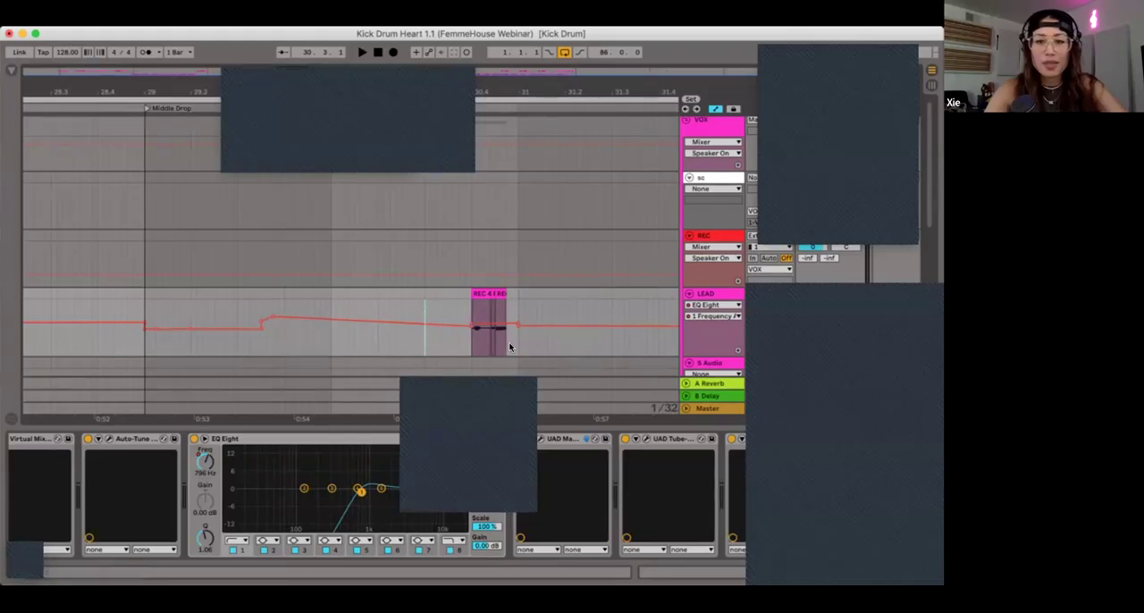
pyautogui.click(467, 305)
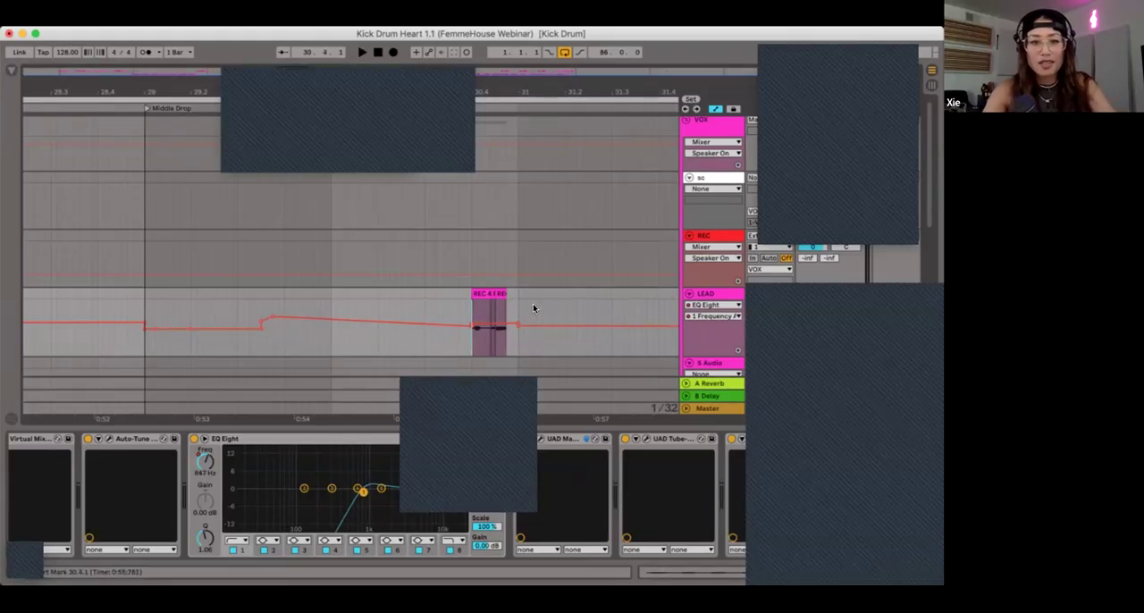
pyautogui.moveTo(455, 306); pyautogui.dragTo(533, 307)
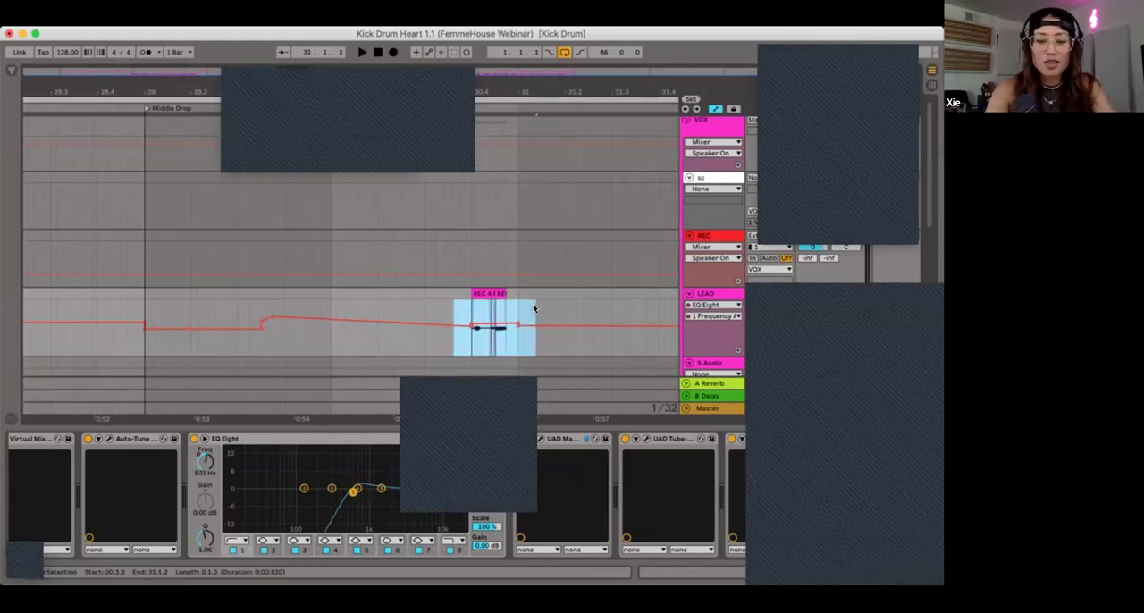
pyautogui.click(454, 317)
pyautogui.click(458, 306)
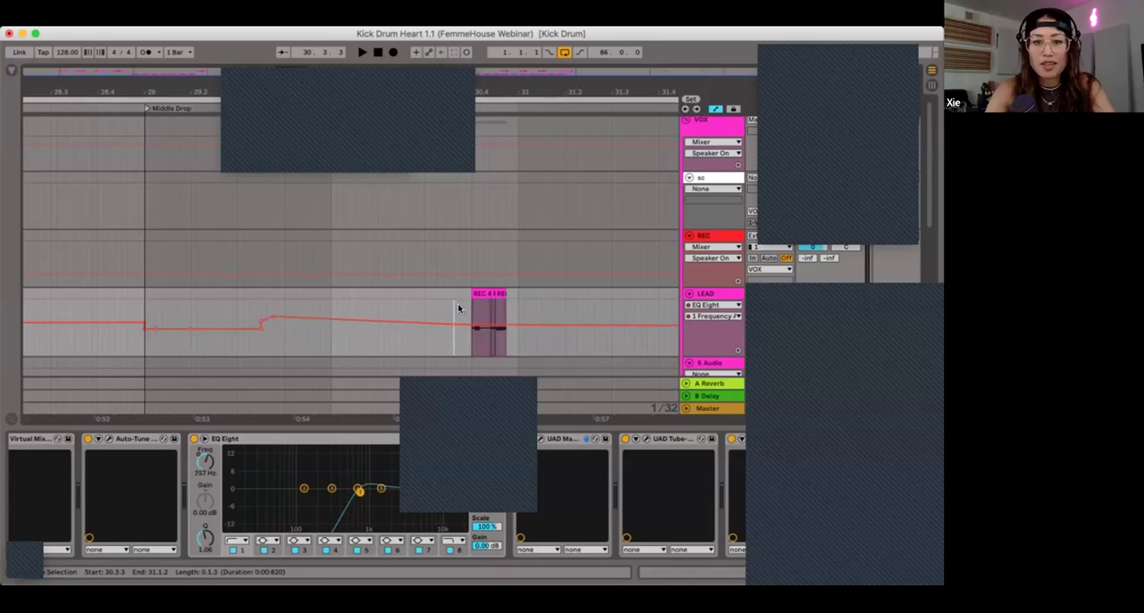
pyautogui.keyDown('shift'); pyautogui.click(536, 316); pyautogui.keyUp('shift')
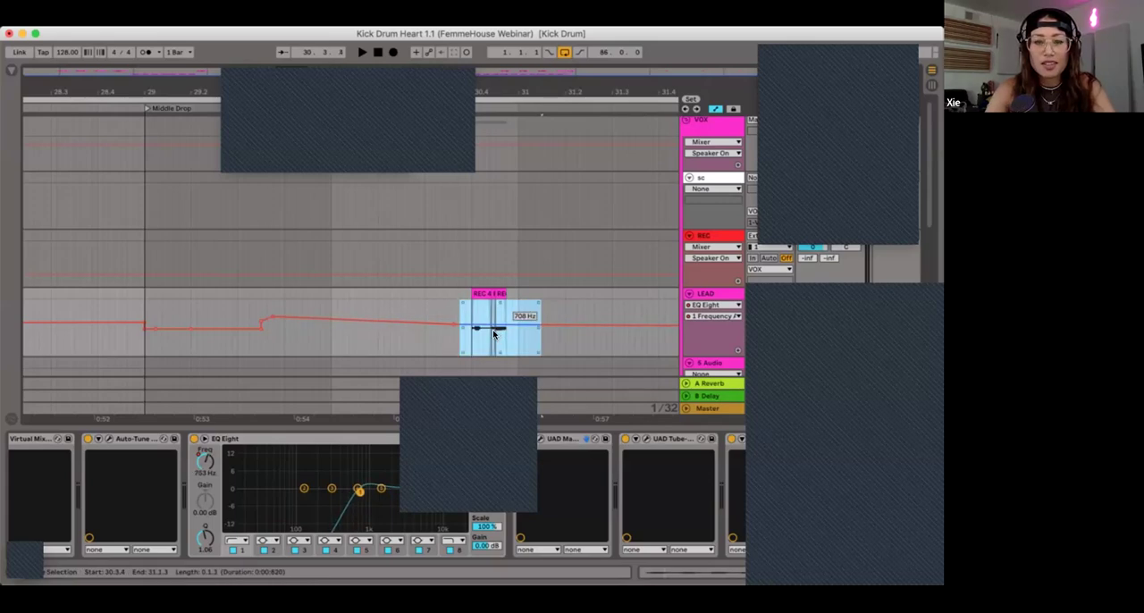
pyautogui.moveTo(491, 327); pyautogui.dragTo(491, 322)
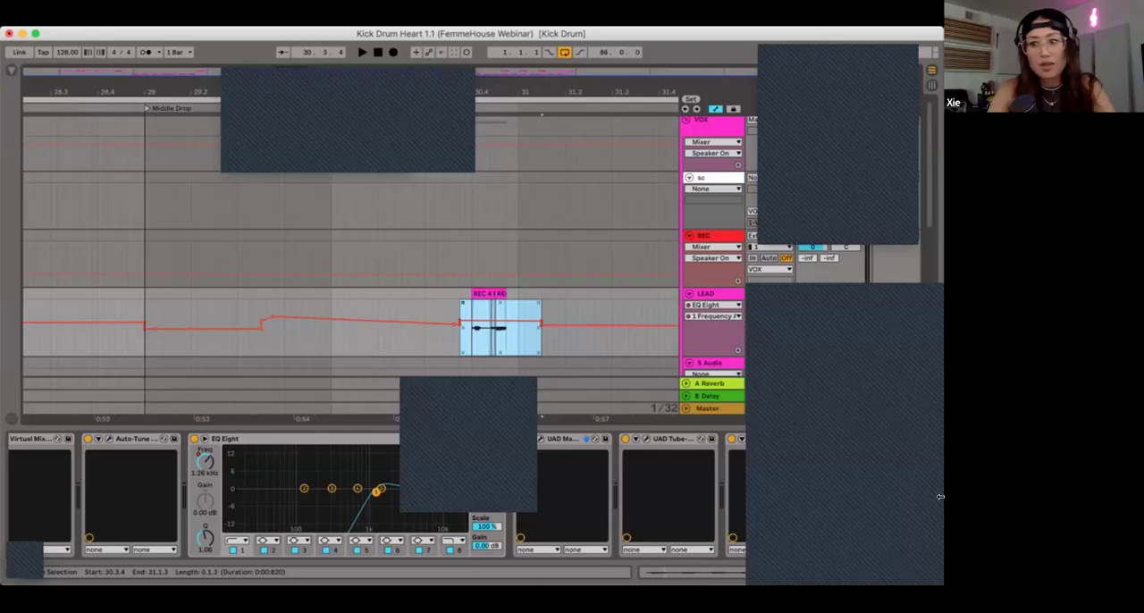
# Step: Hide the automation, bring back LEAD's device chain, and try duplicating EQ Eight, removing the copy again
pyautogui.click(929, 573)
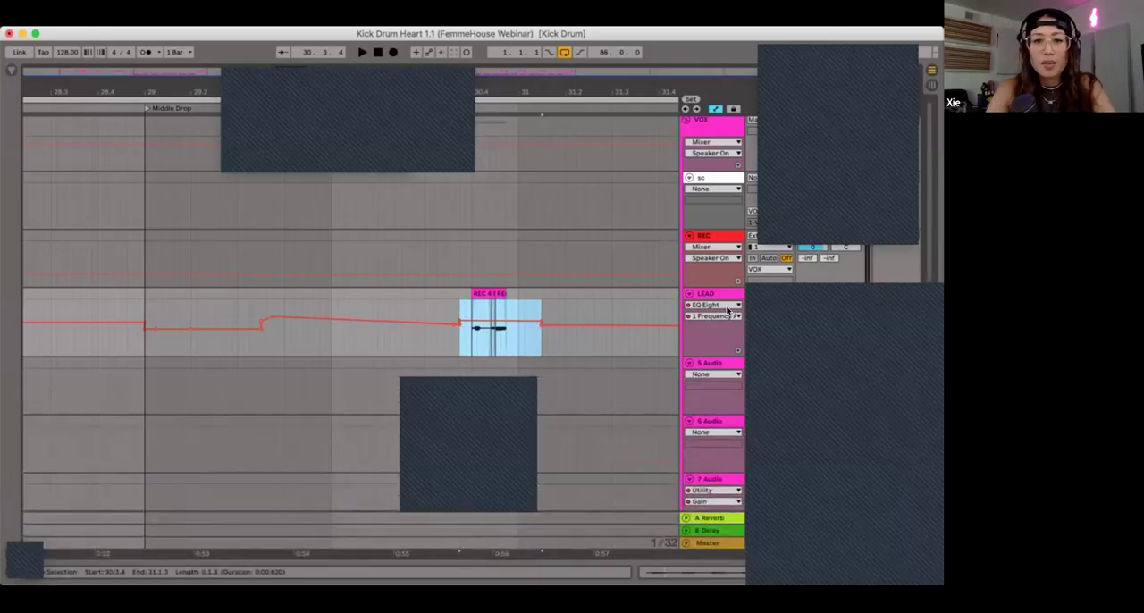
pyautogui.press('a')
pyautogui.doubleClick(701, 326)
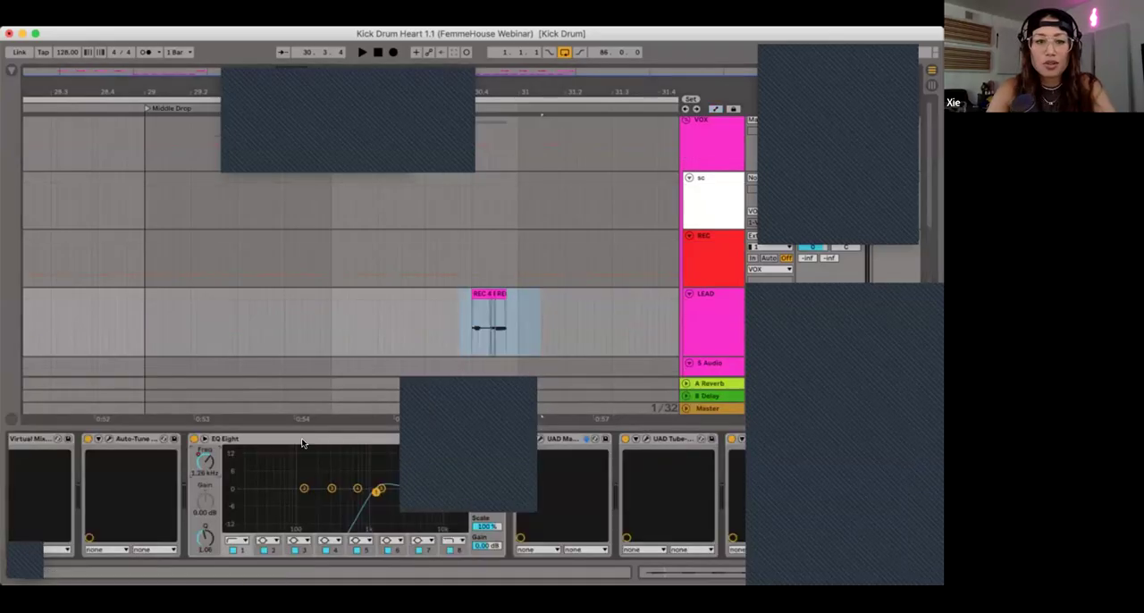
pyautogui.click(304, 441)
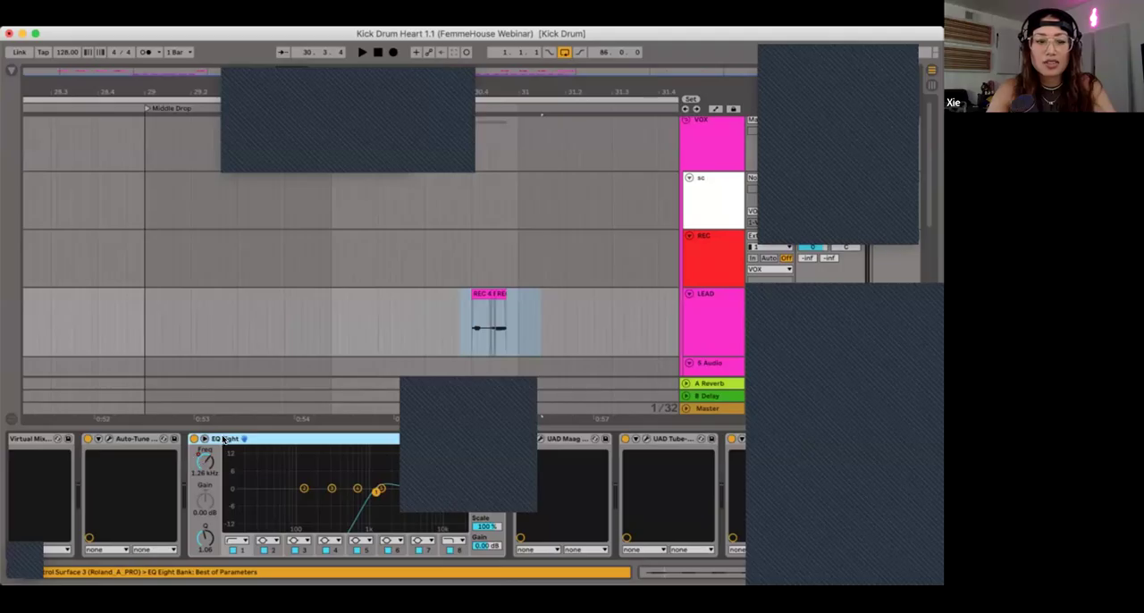
pyautogui.press('super+d')
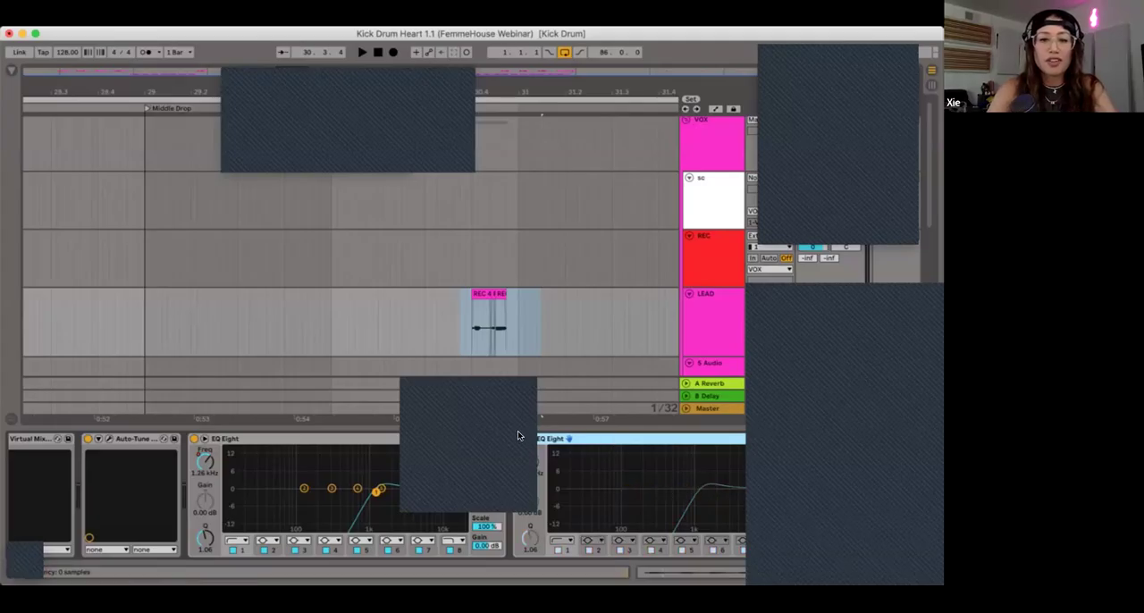
pyautogui.press('Delete')
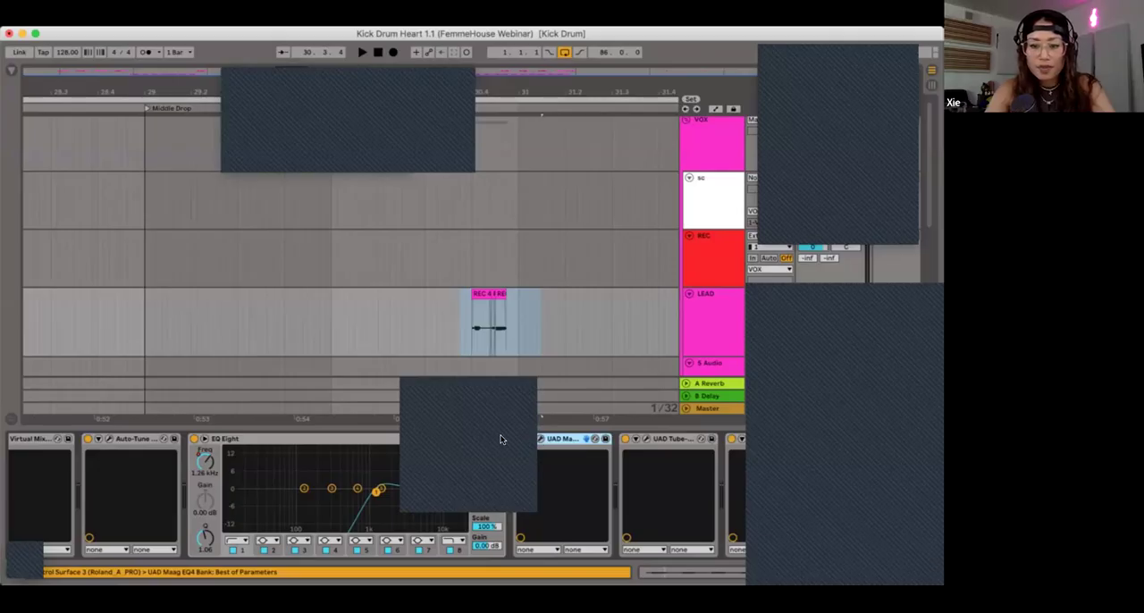
# Step: Open the UAD EMT 250 plug-in from LEAD's device chain and place its window clear for viewing
pyautogui.hscroll(4, 538, 442)
pyautogui.click(457, 438)
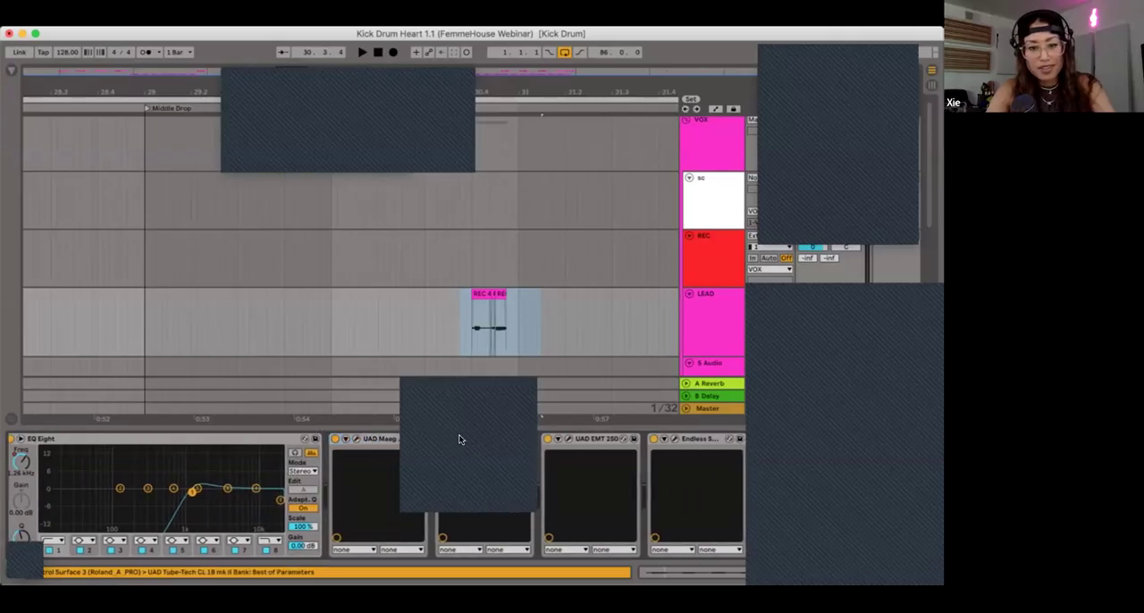
pyautogui.hscroll(5, 452, 437)
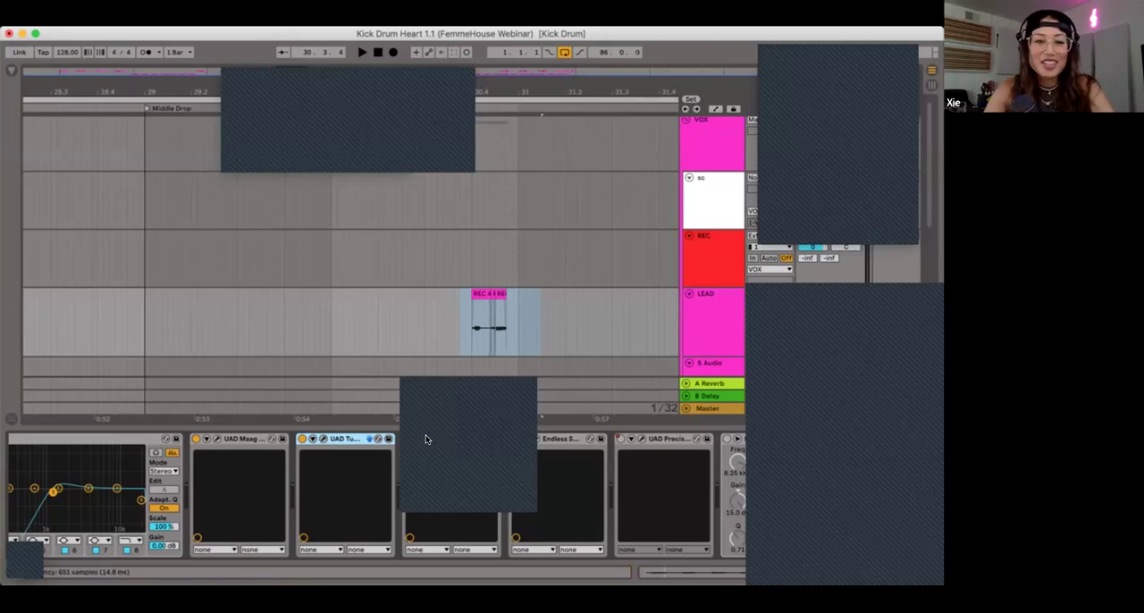
pyautogui.click(425, 437)
pyautogui.moveTo(167, 103); pyautogui.dragTo(192, 206)
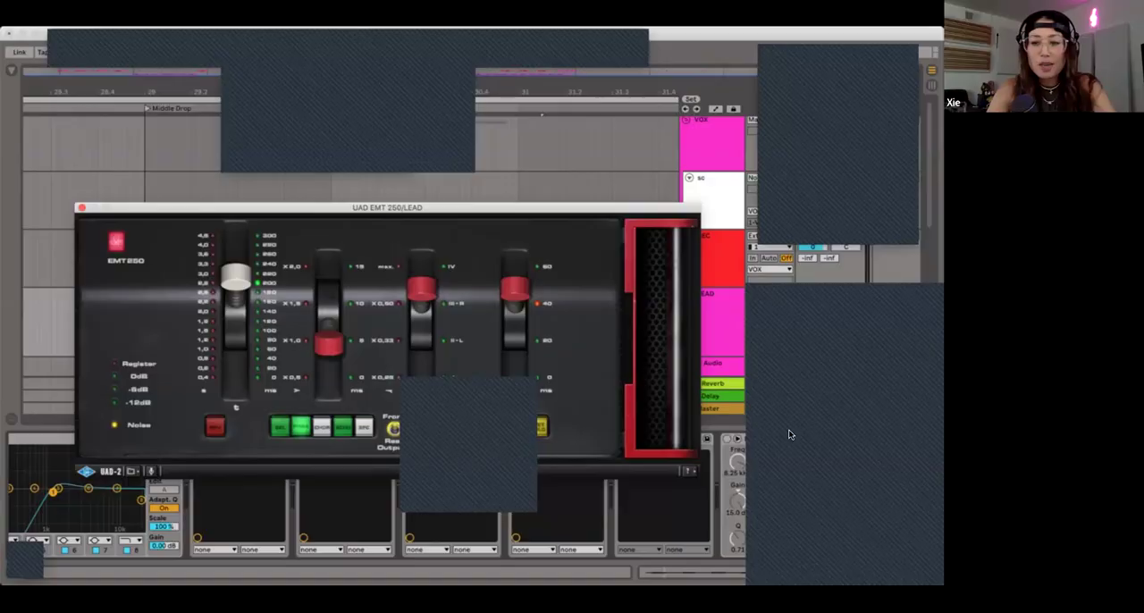
pyautogui.moveTo(396, 206); pyautogui.dragTo(328, 182)
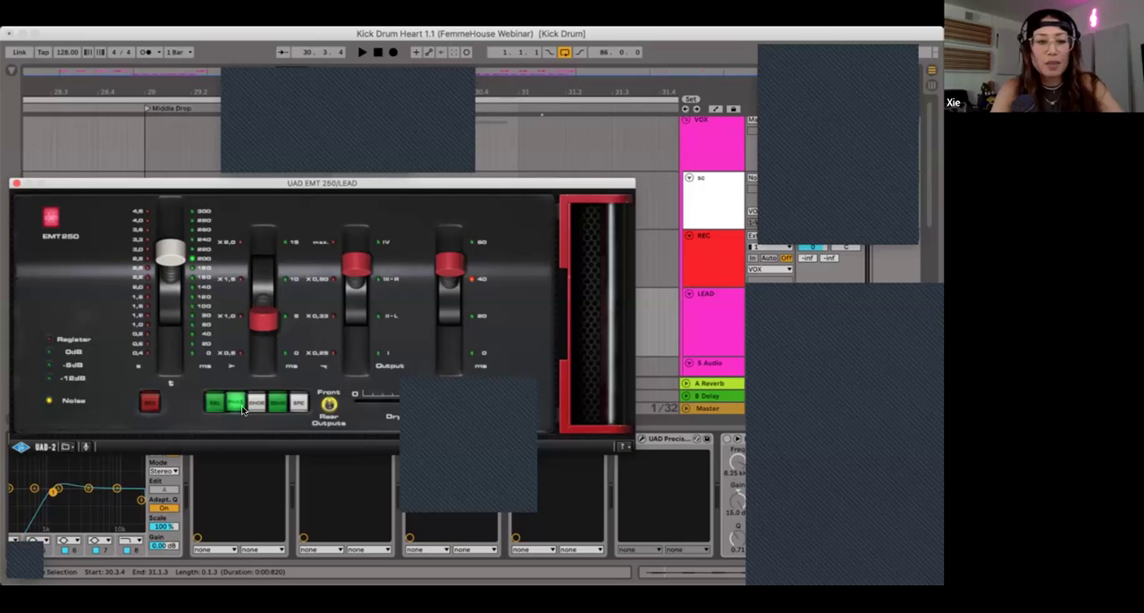
# Step: Try the EMT 250's reverb program with a slightly longer decay time, return it to the phase program, and close the plug-in
pyautogui.click(151, 405)
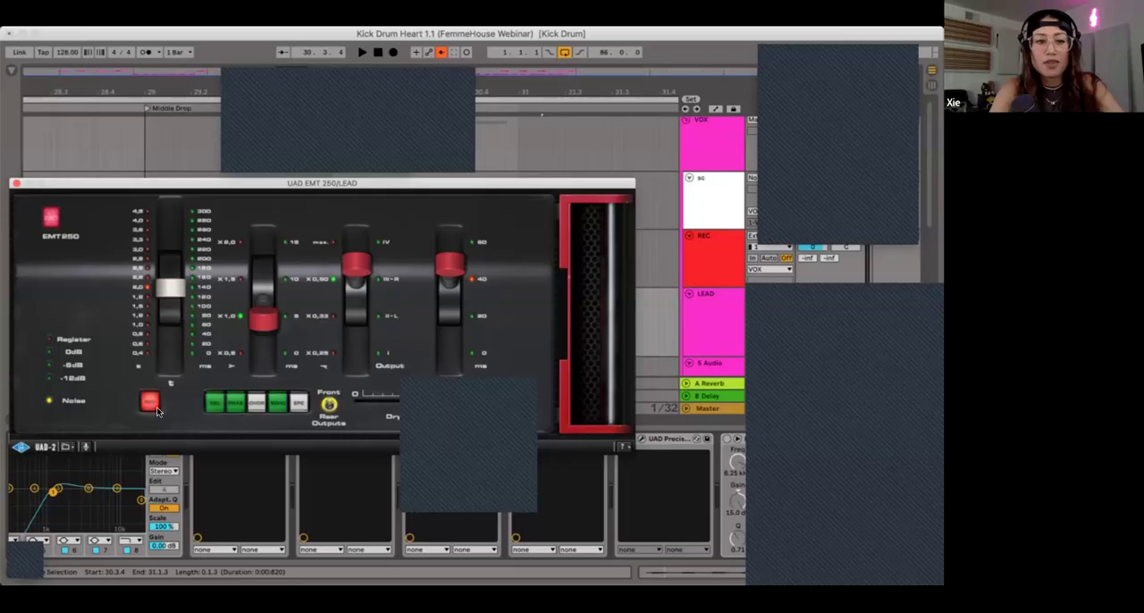
pyautogui.moveTo(161, 280)
pyautogui.mouseDown()
pyautogui.moveTo(159, 217)
pyautogui.moveTo(163, 322)
pyautogui.moveTo(170, 219)
pyautogui.moveTo(174, 304)
pyautogui.moveTo(168, 274)
pyautogui.mouseUp()
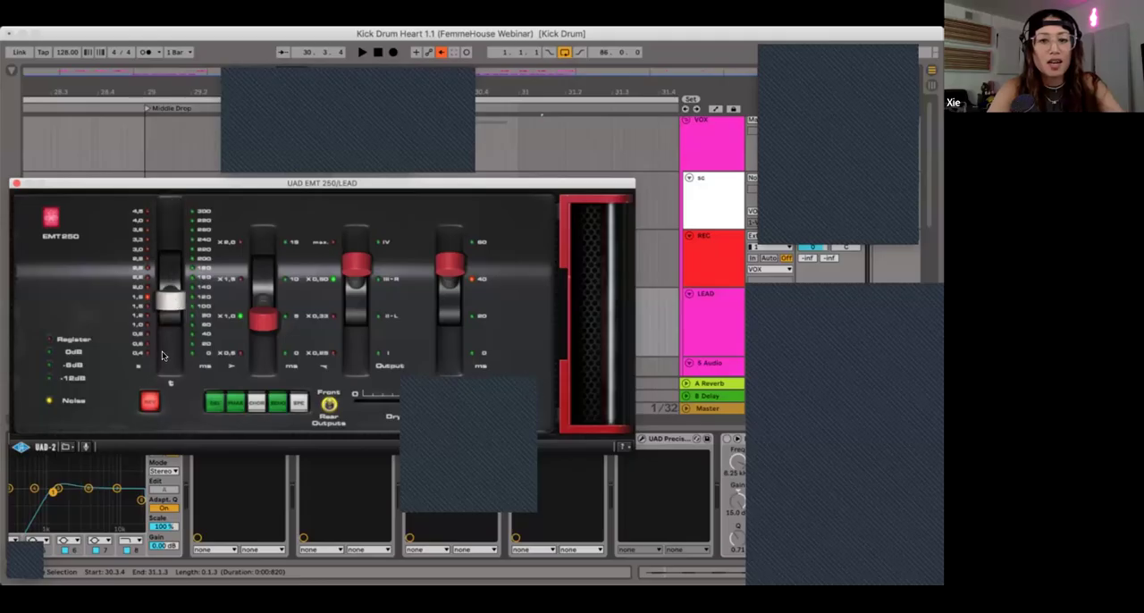
pyautogui.click(234, 405)
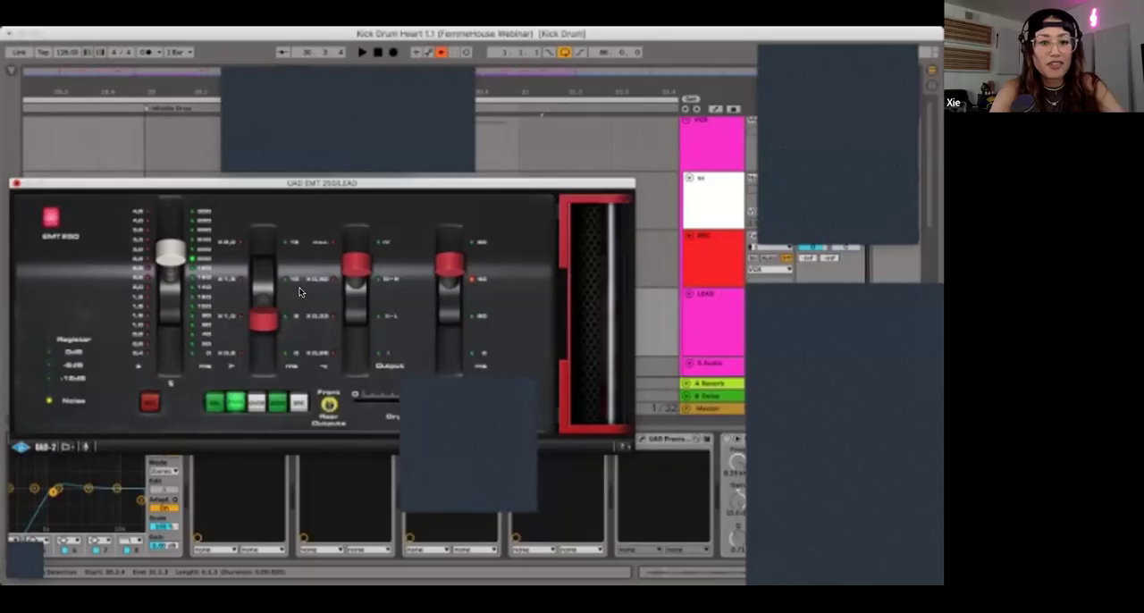
pyautogui.click(12, 182)
# Step: Play LEAD's first phrase from 4.4.3 to hear the current chain, and reopen the UAD EMT 250
pyautogui.press('z')
pyautogui.hscroll(-20, 357, 330)
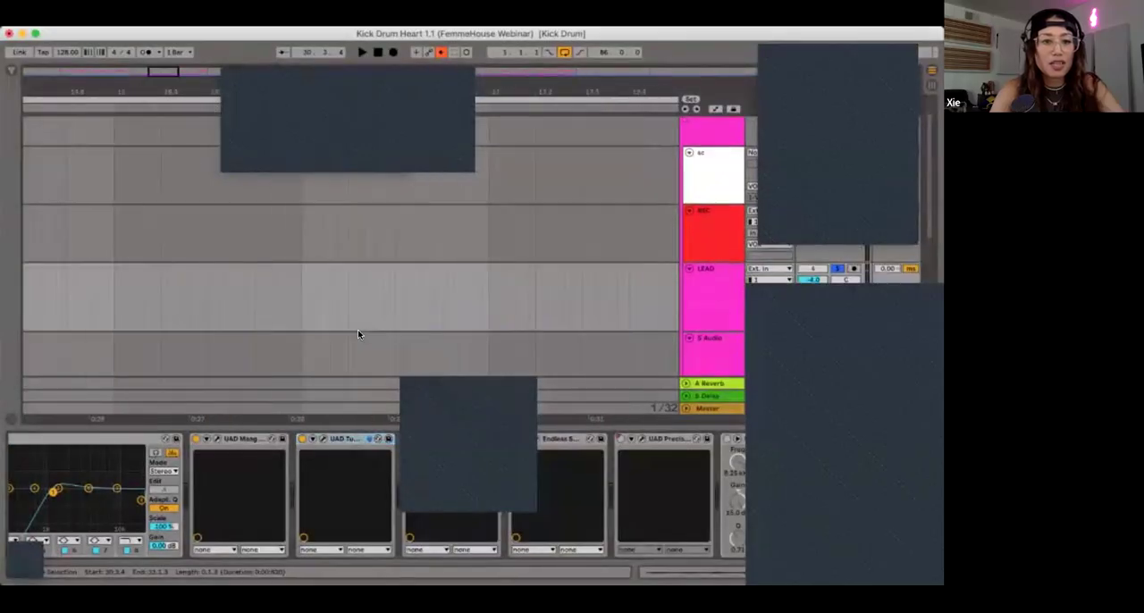
pyautogui.click(343, 301)
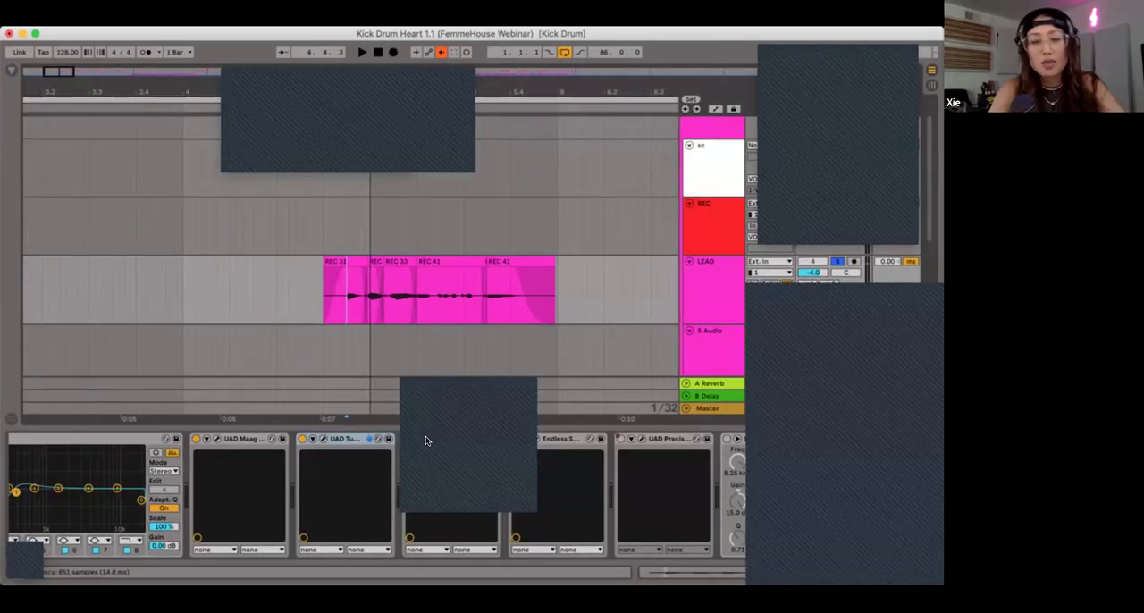
pyautogui.press('space')
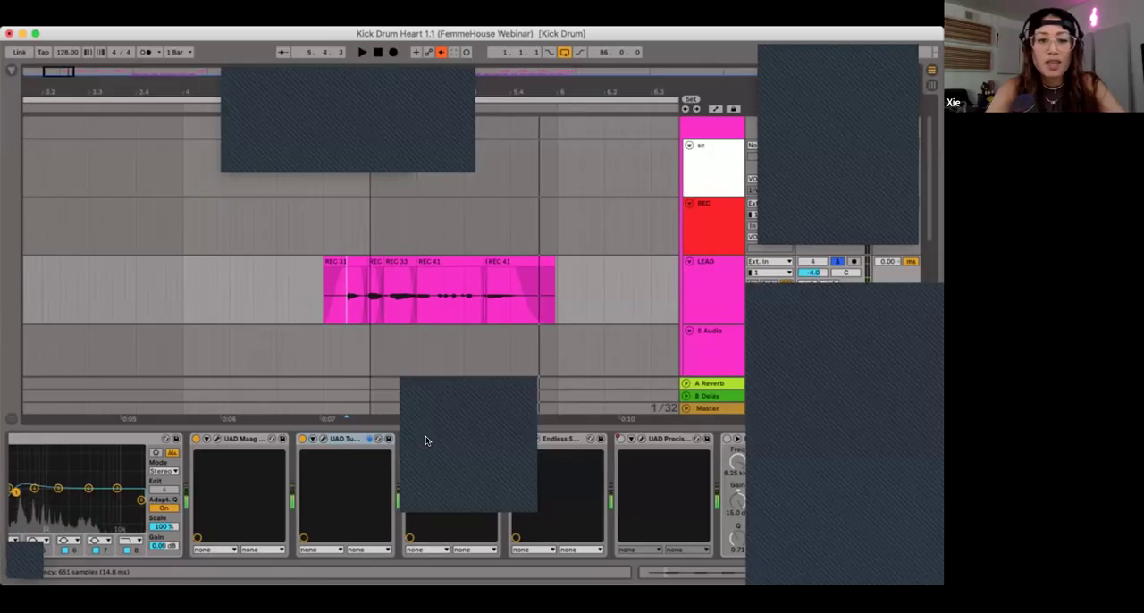
pyautogui.click(426, 439)
pyautogui.press('space')
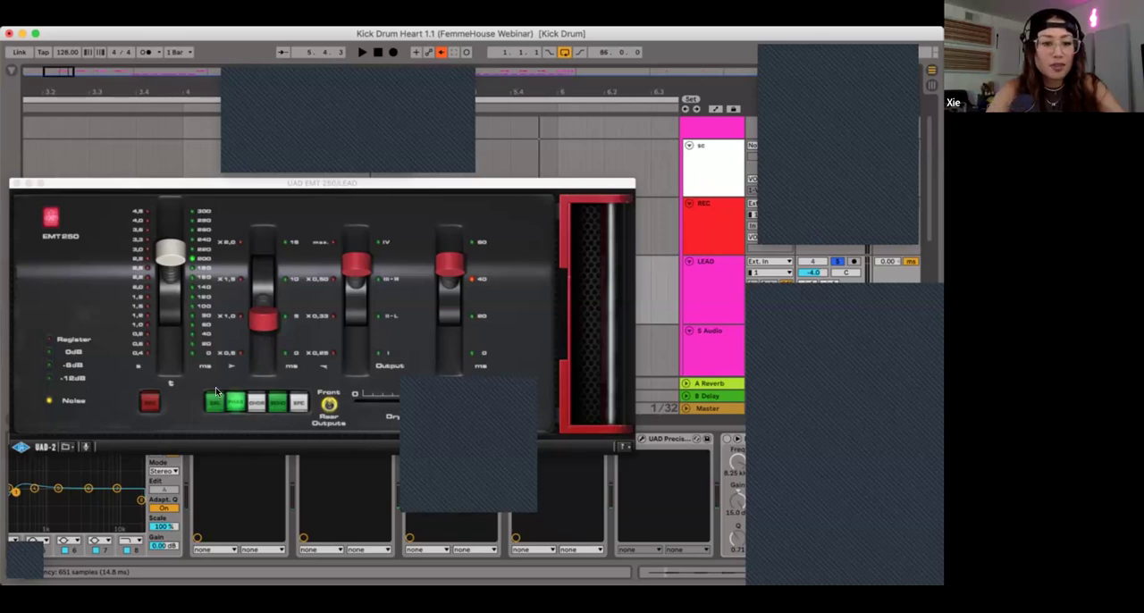
# Step: Switch the EMT 250 to its reverb program, set the decay time to 3.0 s, and audition the first phrase
pyautogui.click(150, 402)
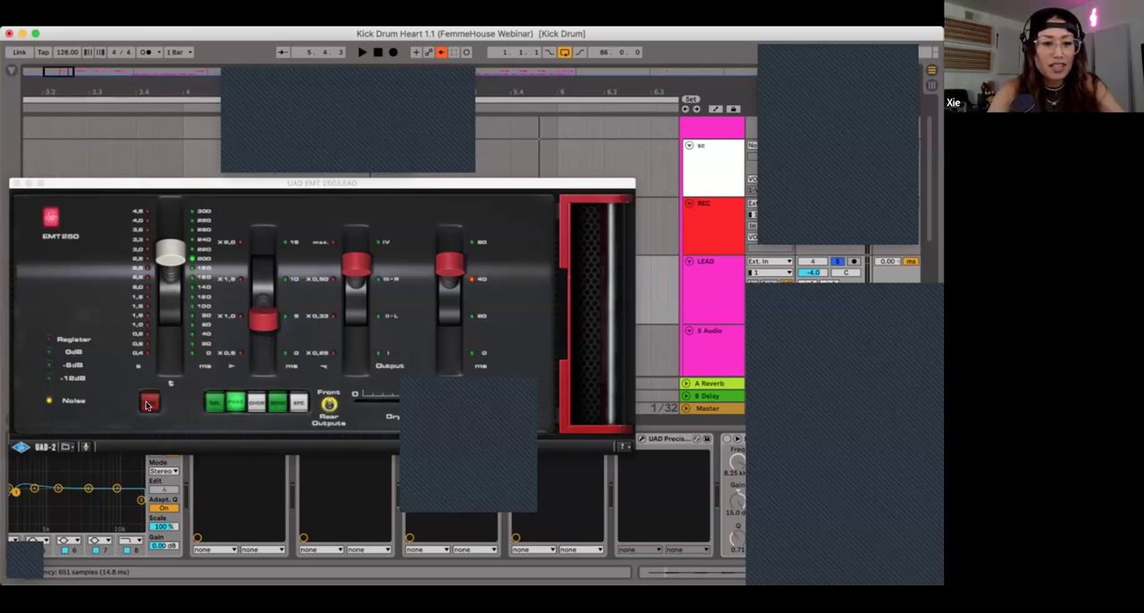
pyautogui.moveTo(170, 255); pyautogui.dragTo(176, 278)
pyautogui.click(174, 239)
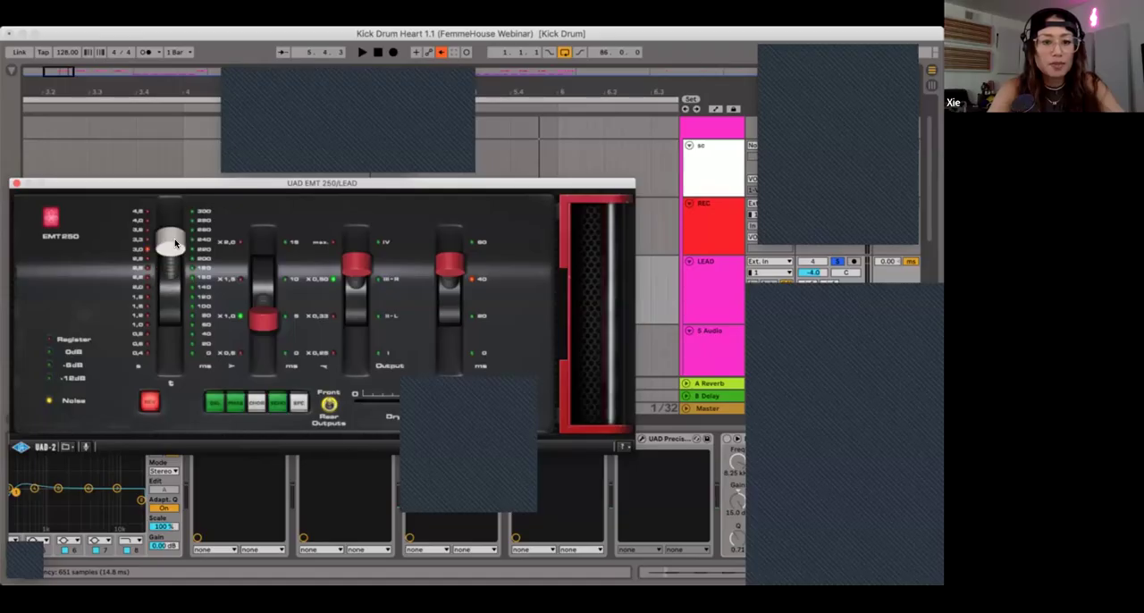
pyautogui.press('space')
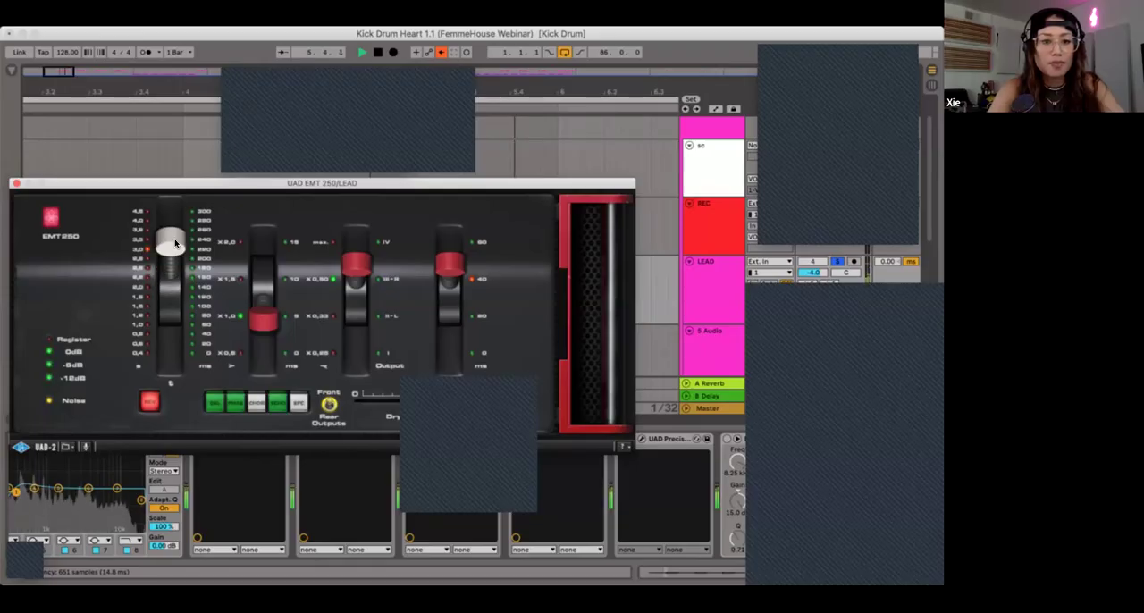
pyautogui.press('space')
# Step: Set a much shorter EMT 250 decay time, audition the first phrase again, and close the plug-in
pyautogui.click(174, 333)
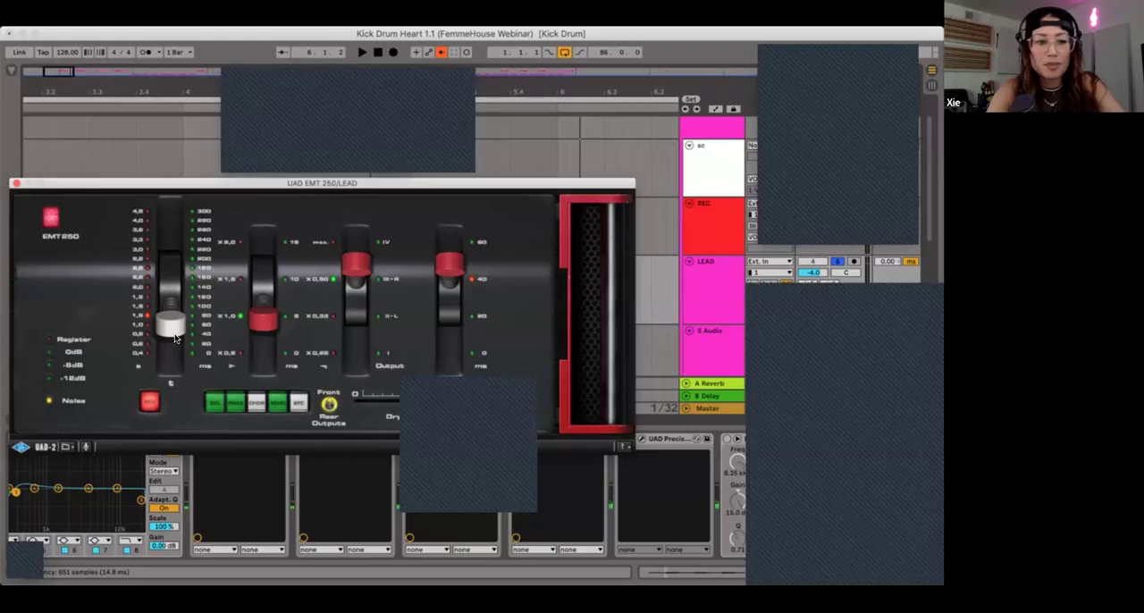
pyautogui.press('space')
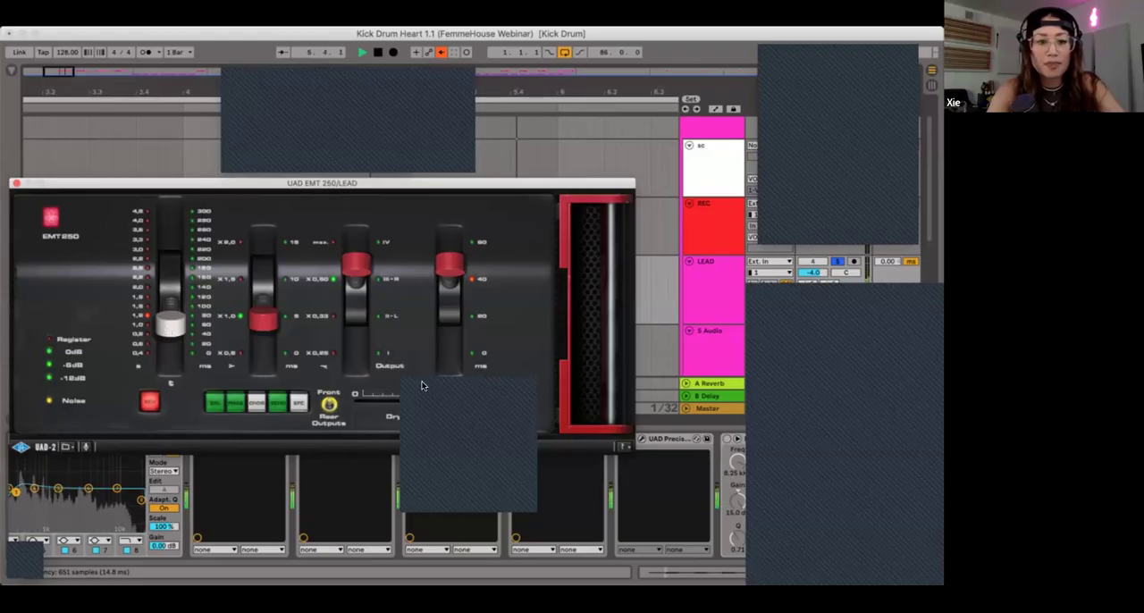
pyautogui.press('space')
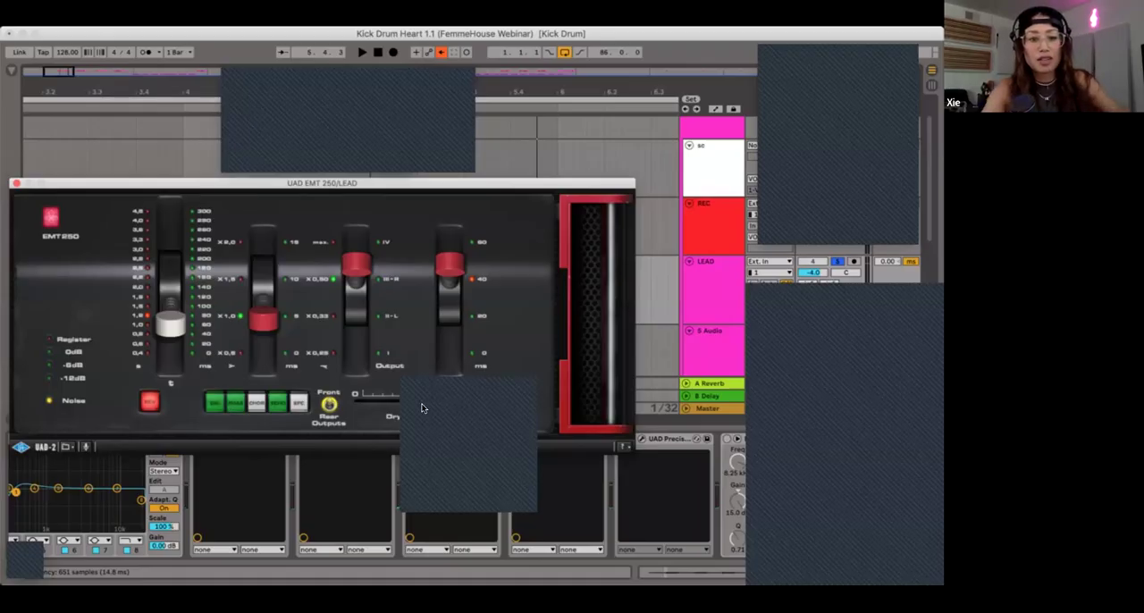
pyautogui.click(13, 184)
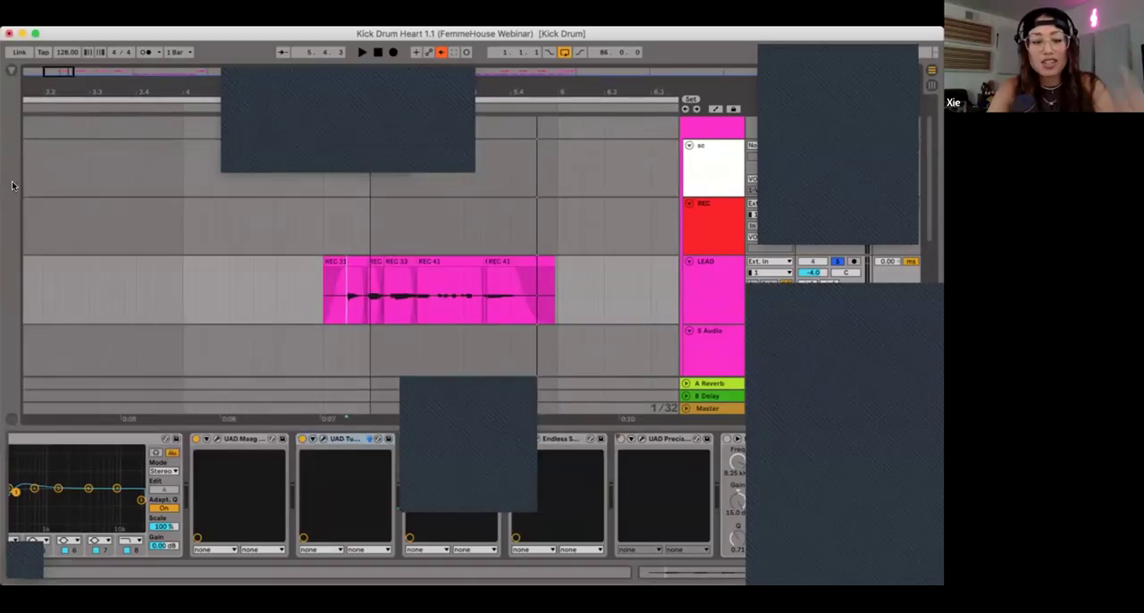
# Step: Raise LEAD's EMT 250 Mix automation across the first phrase, drop it to 0.52 midway, and ramp it further down to the phrase's end
pyautogui.press('a')
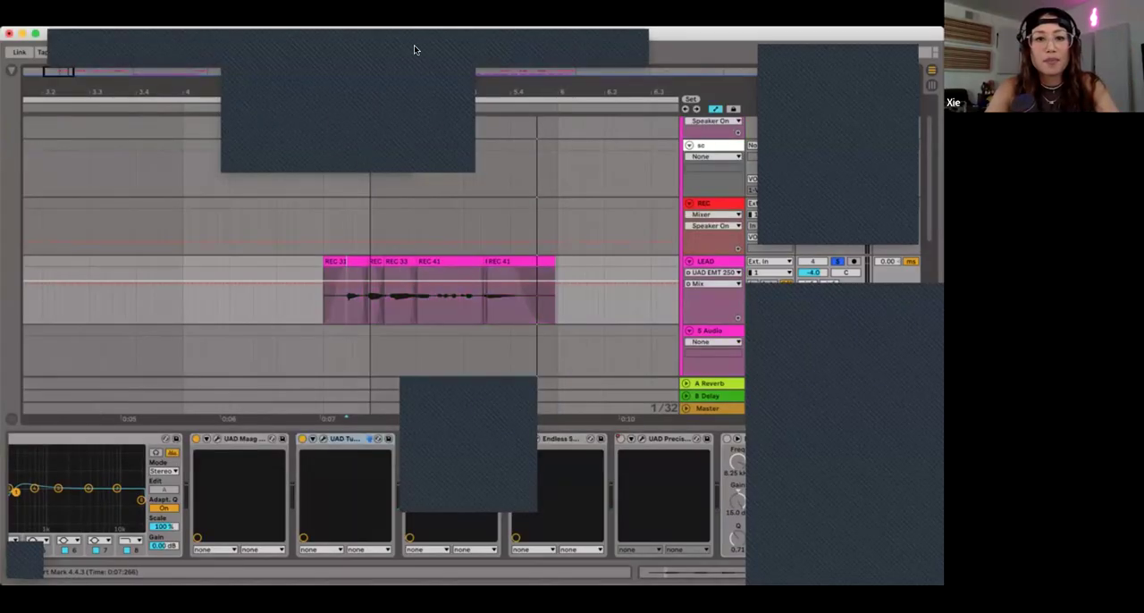
pyautogui.moveTo(697, 37); pyautogui.dragTo(697, 94)
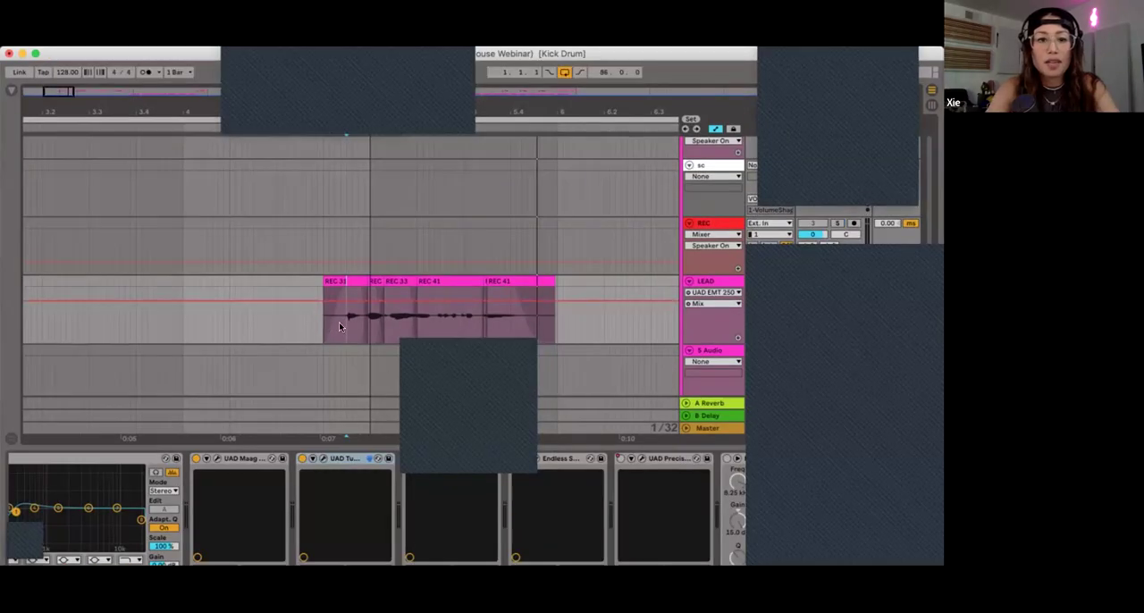
pyautogui.moveTo(324, 322); pyautogui.dragTo(562, 321)
pyautogui.moveTo(500, 299); pyautogui.dragTo(499, 294)
pyautogui.click(411, 299)
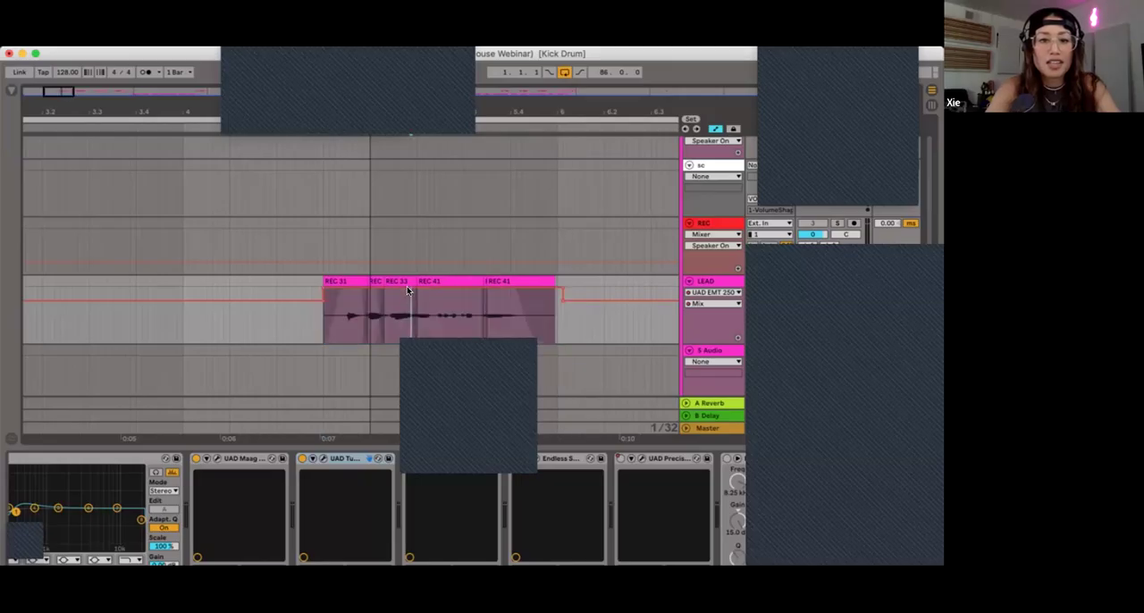
pyautogui.click(411, 288)
pyautogui.moveTo(417, 287); pyautogui.dragTo(416, 314)
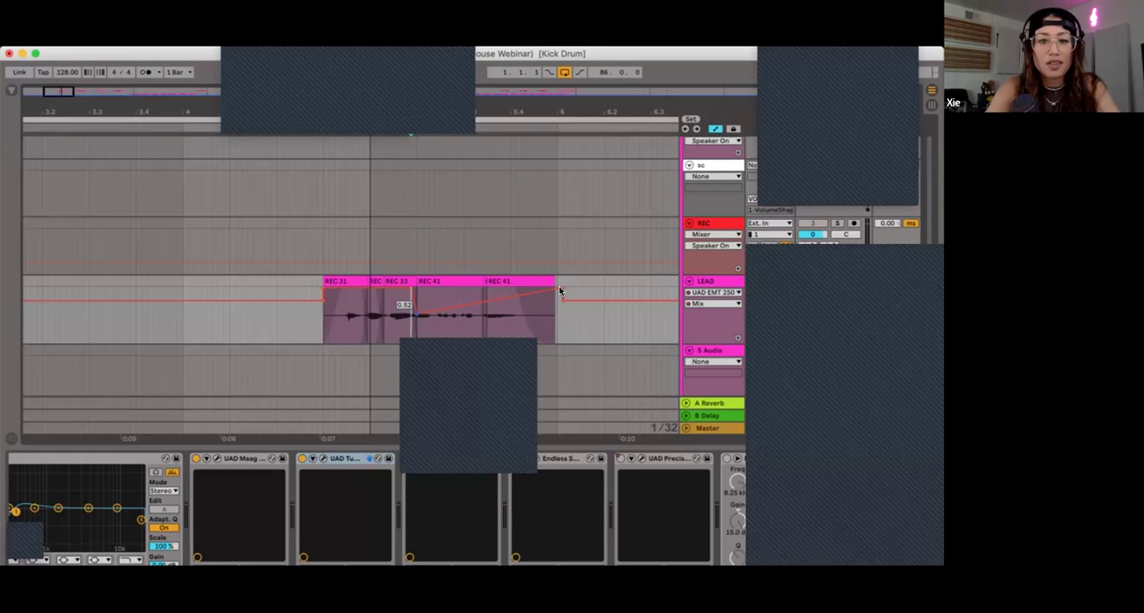
pyautogui.moveTo(561, 290); pyautogui.dragTo(558, 334)
# Step: Play LEAD's first phrase to hear the automated EMT 250 mix
pyautogui.click(333, 334)
pyautogui.press('space')
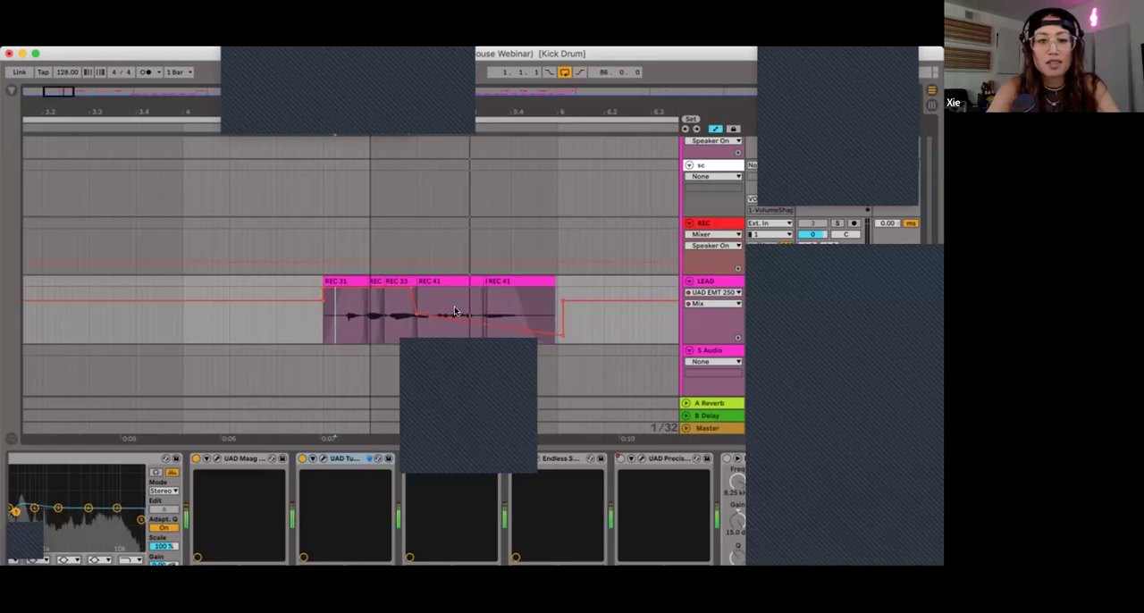
pyautogui.press('space')
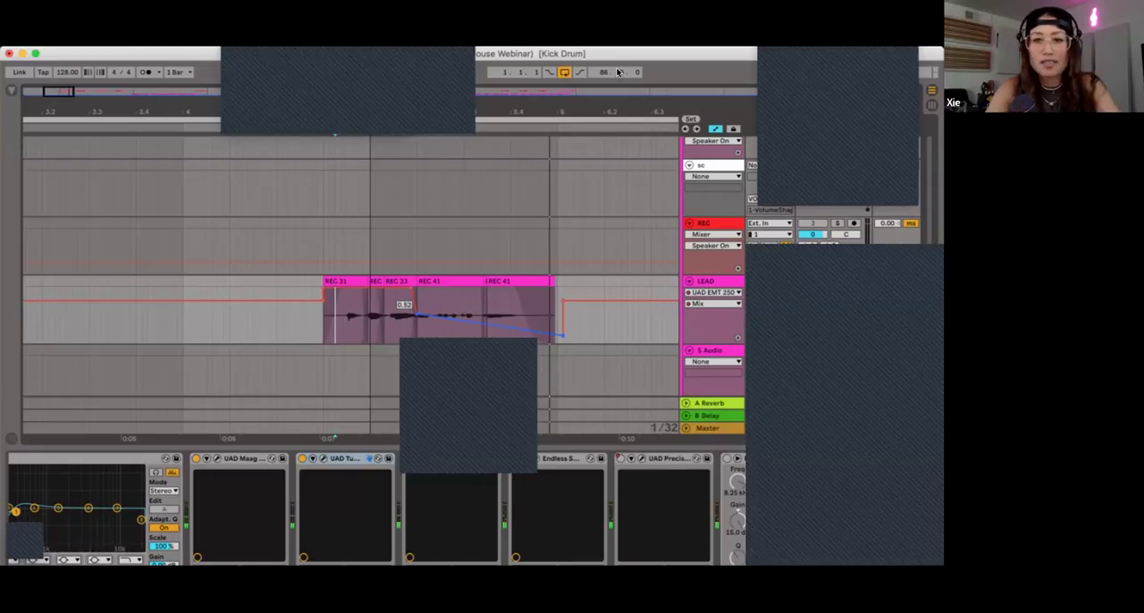
pyautogui.moveTo(596, 54); pyautogui.dragTo(606, 34)
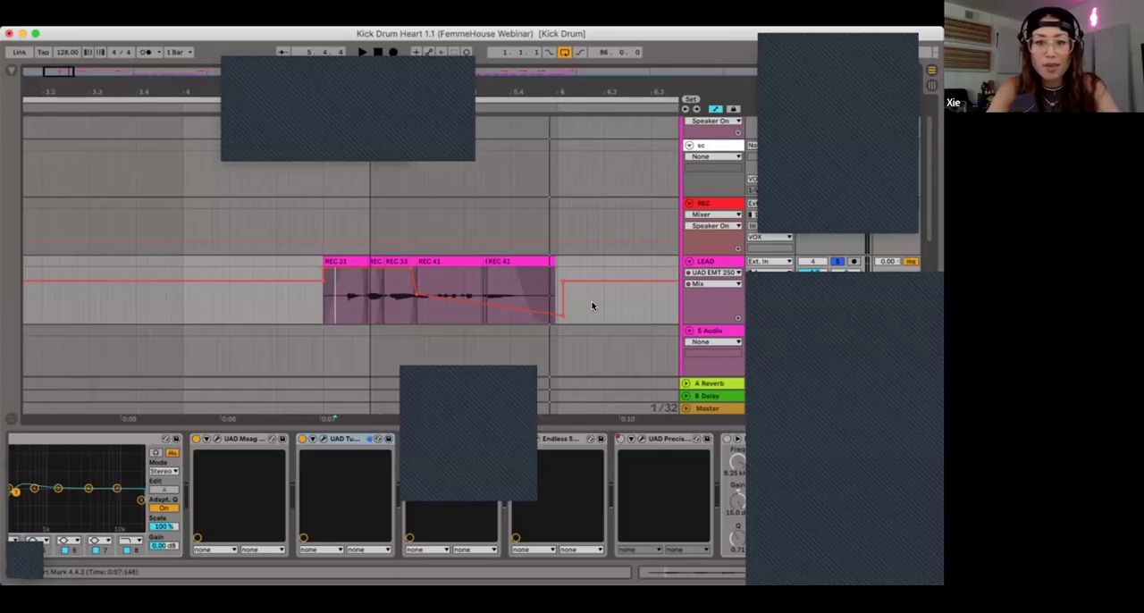
# Step: Delete LEAD's EMT 250 Mix automation points between 4.3.1 and 6.2.1
pyautogui.moveTo(605, 301); pyautogui.dragTo(271, 280)
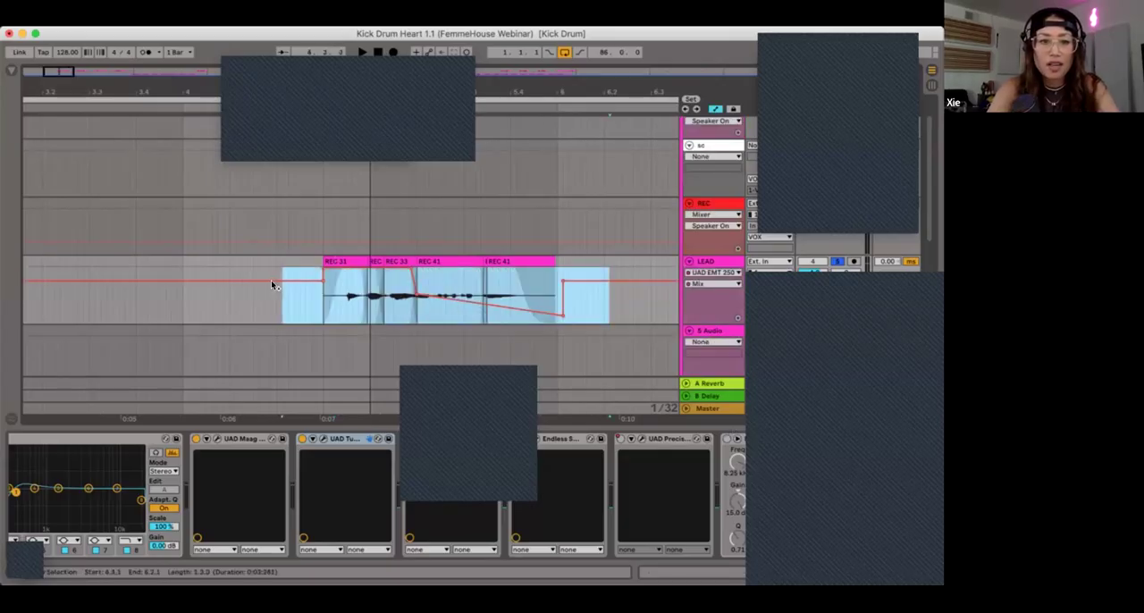
pyautogui.click(317, 305)
pyautogui.press('-')
pyautogui.press('-')
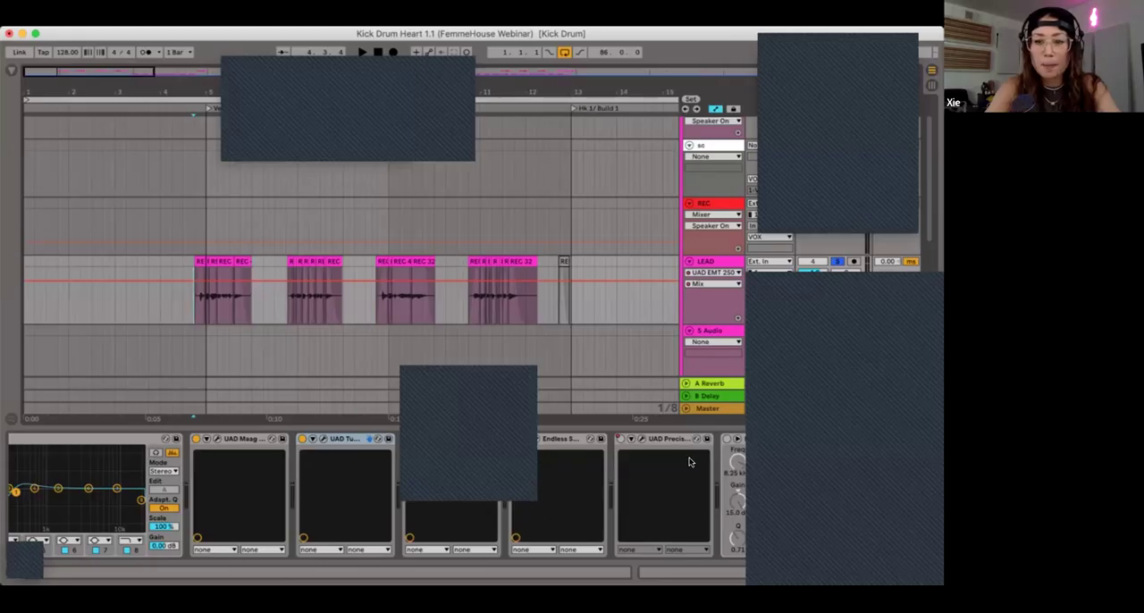
# Step: Hide the automation lanes, frame LEAD's first phrase, and show the track's device chain
pyautogui.hscroll(3, 690, 461)
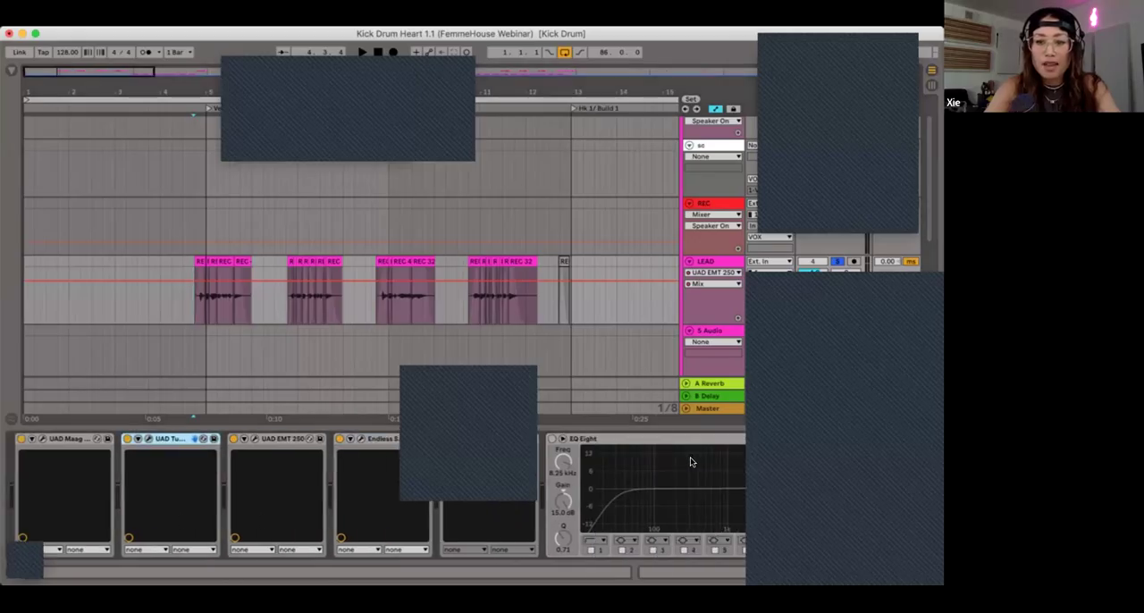
pyautogui.click(928, 575)
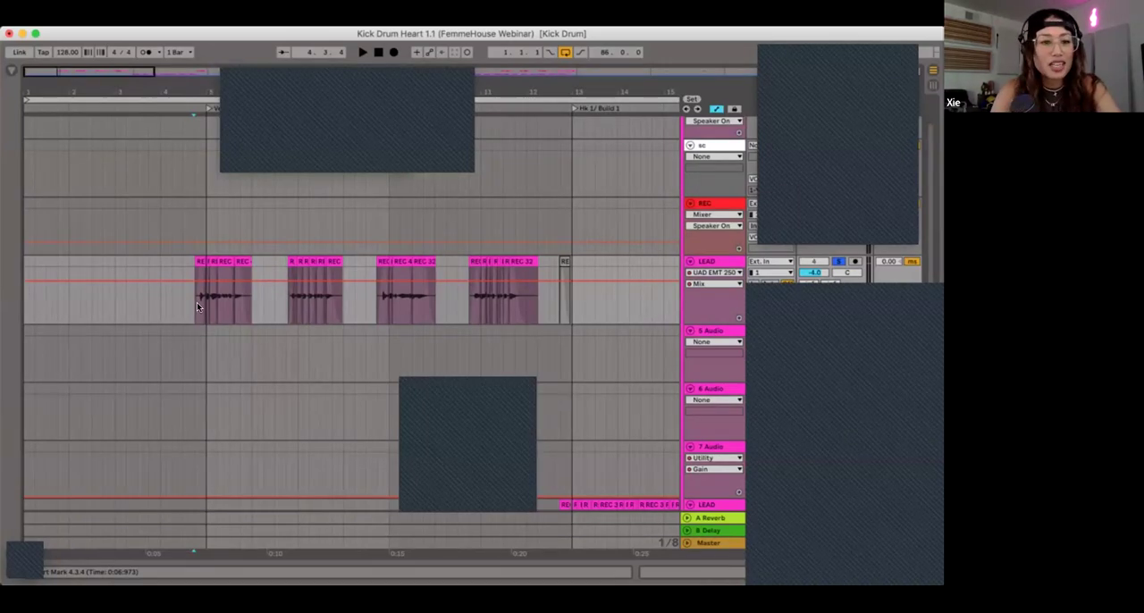
pyautogui.press('a')
pyautogui.scroll(10, 196, 302)
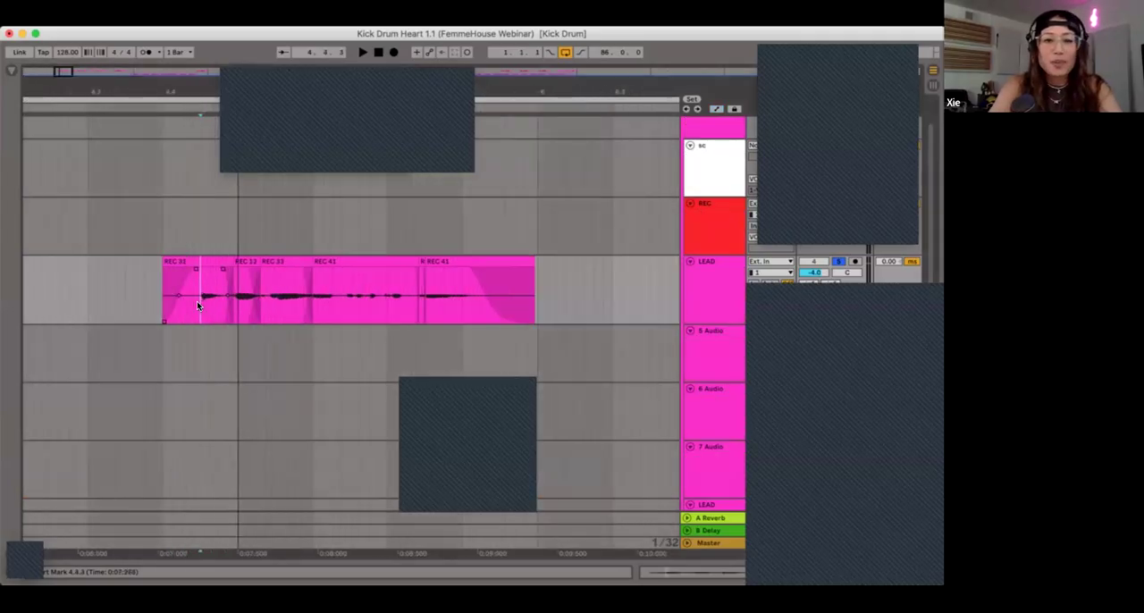
pyautogui.scroll(-3, 196, 301)
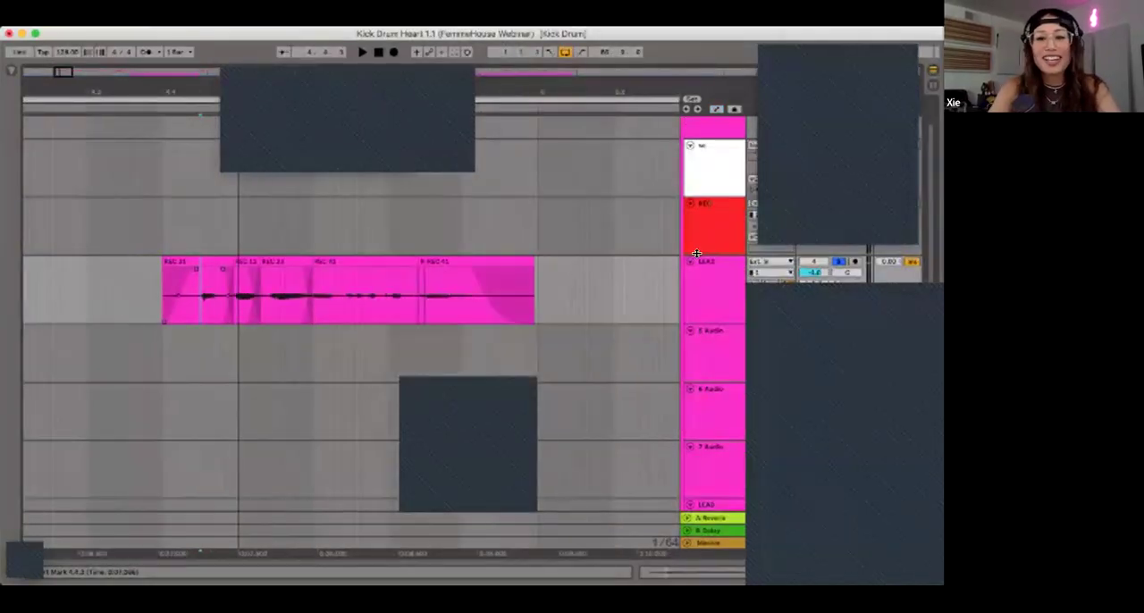
pyautogui.doubleClick(711, 298)
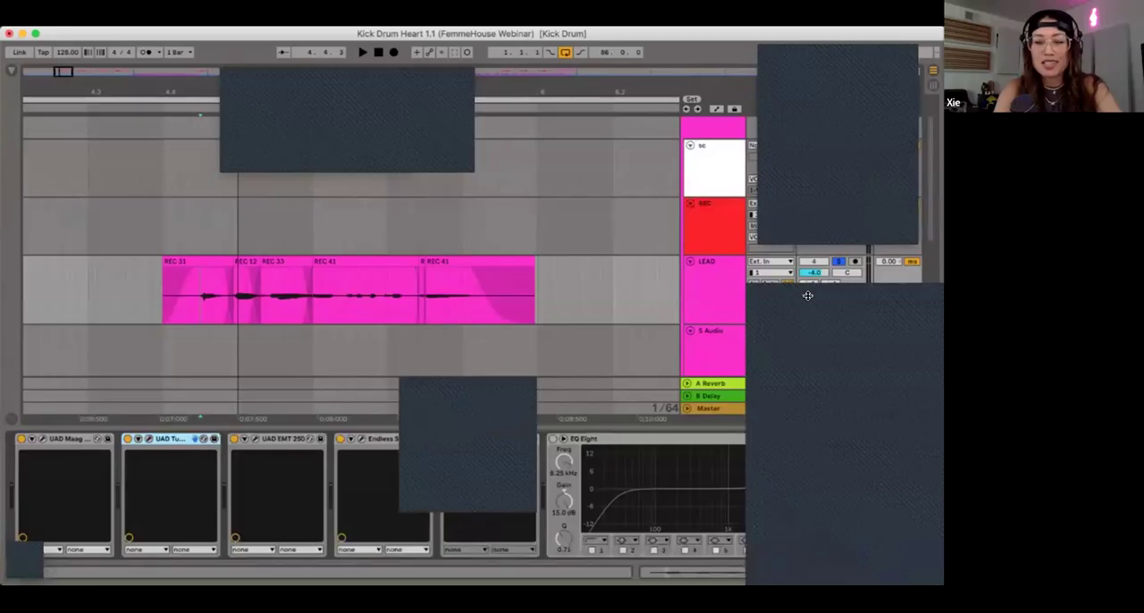
pyautogui.click(711, 306)
pyautogui.click(814, 262)
pyautogui.click(838, 260)
pyautogui.click(837, 260)
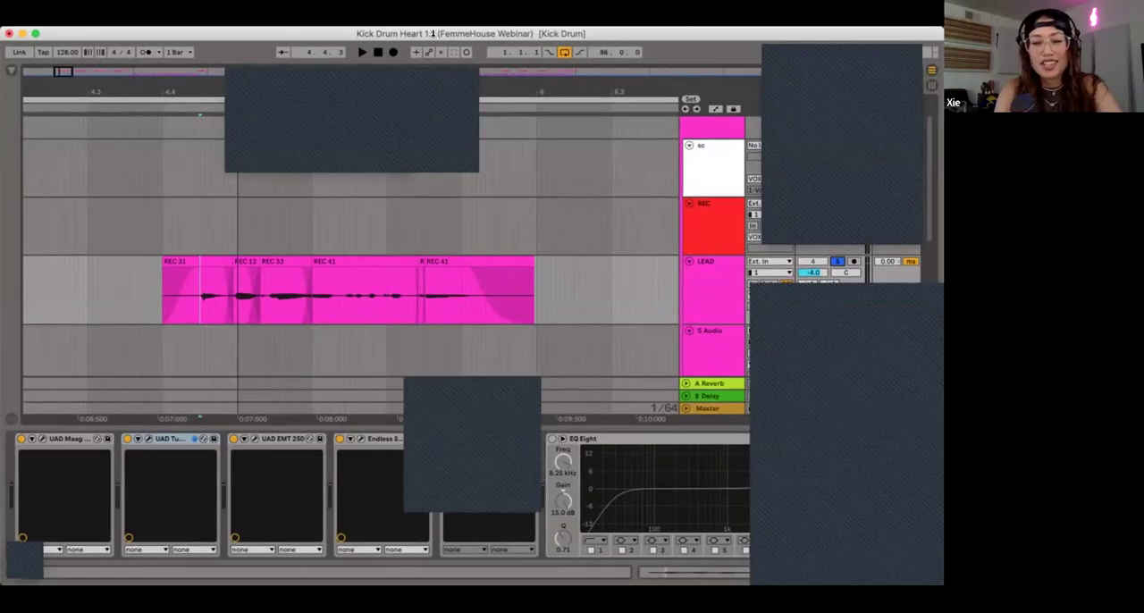
# Step: Play LEAD from 5.2.2 in the first phrase and continue through the second phrase
pyautogui.click(328, 299)
pyautogui.scroll(2, 354, 299)
pyautogui.press('space')
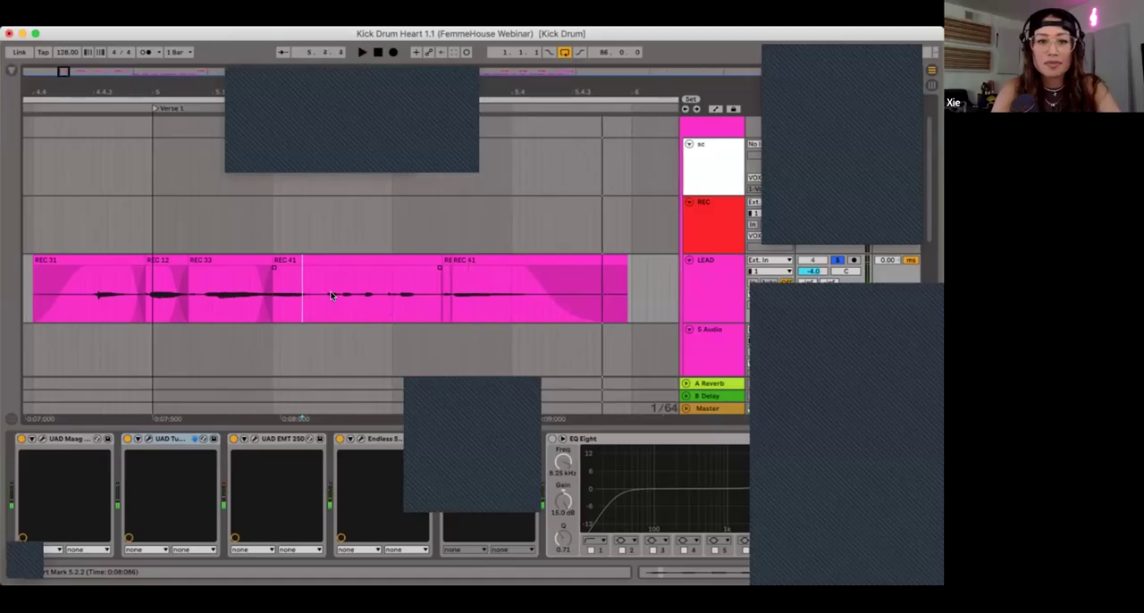
pyautogui.click(299, 224)
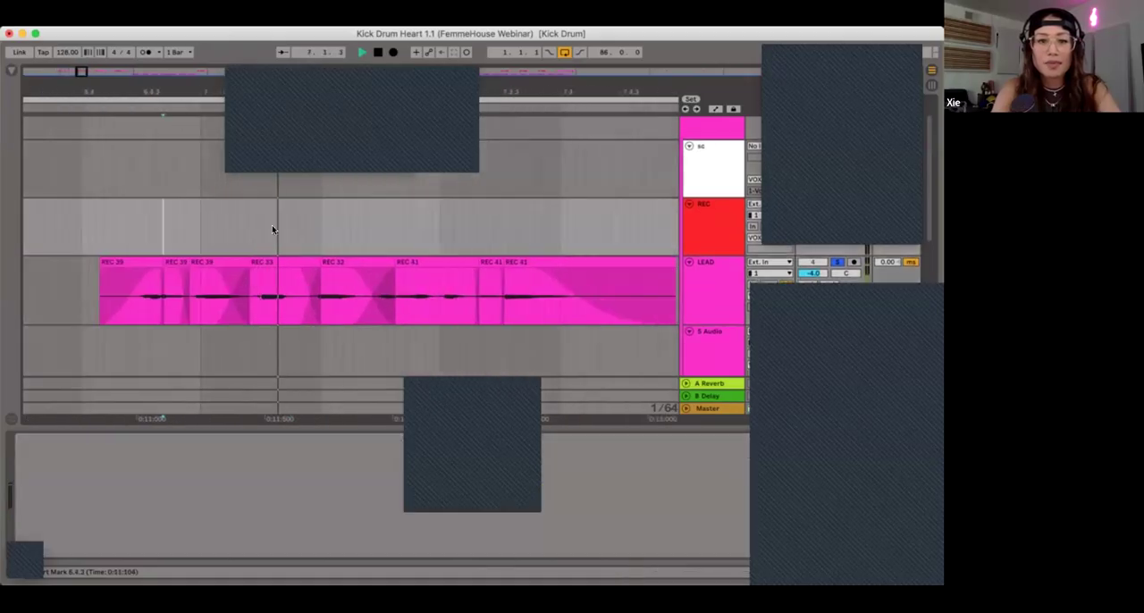
pyautogui.press('space')
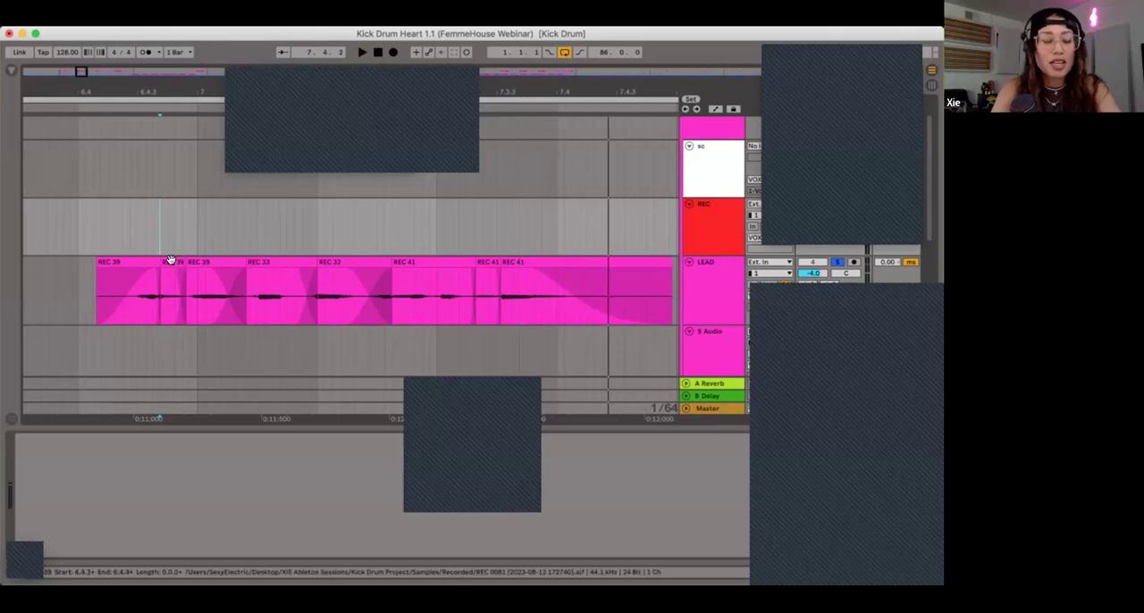
# Step: Point out the short REC 39 and REC 41 segments in LEAD's second phrase and audition the phrase from its start
pyautogui.click(170, 260)
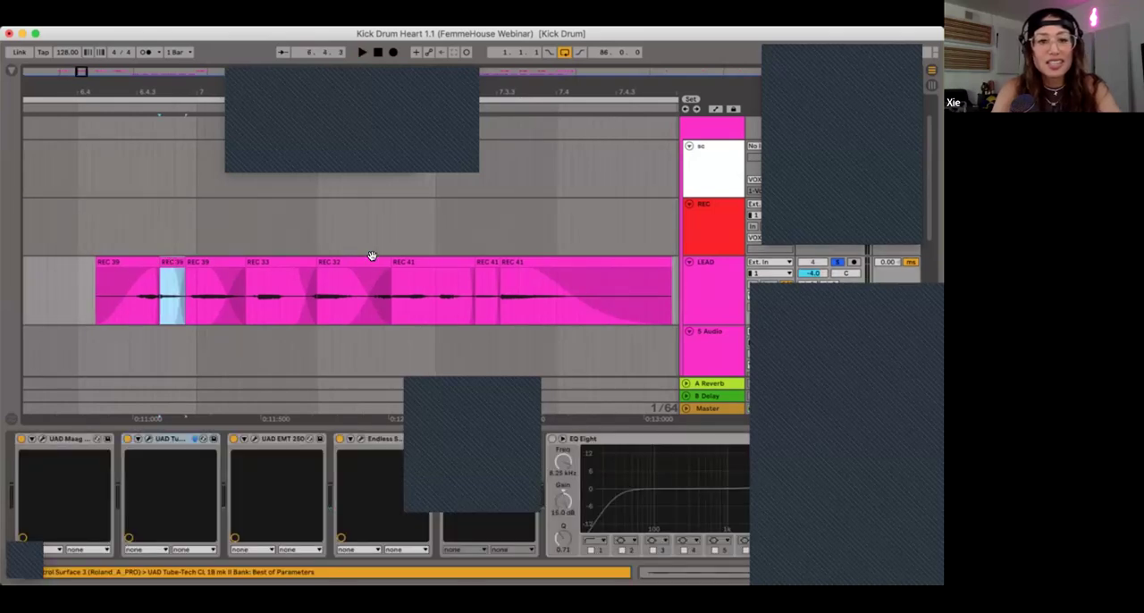
pyautogui.click(481, 259)
pyautogui.click(175, 259)
pyautogui.click(106, 226)
pyautogui.press('space')
pyautogui.press('space')
pyautogui.click(165, 259)
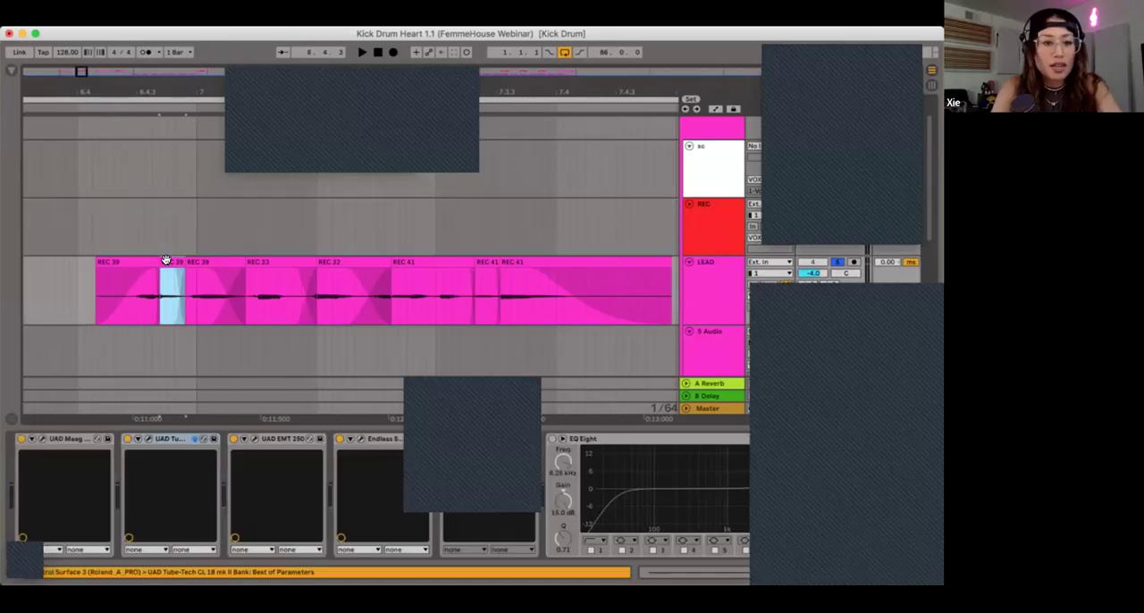
# Step: Extend REC 39 back over its pieces to the second phrase's start, and split out the short segment between 6.4.3 and 6.4.4
pyautogui.click(153, 296)
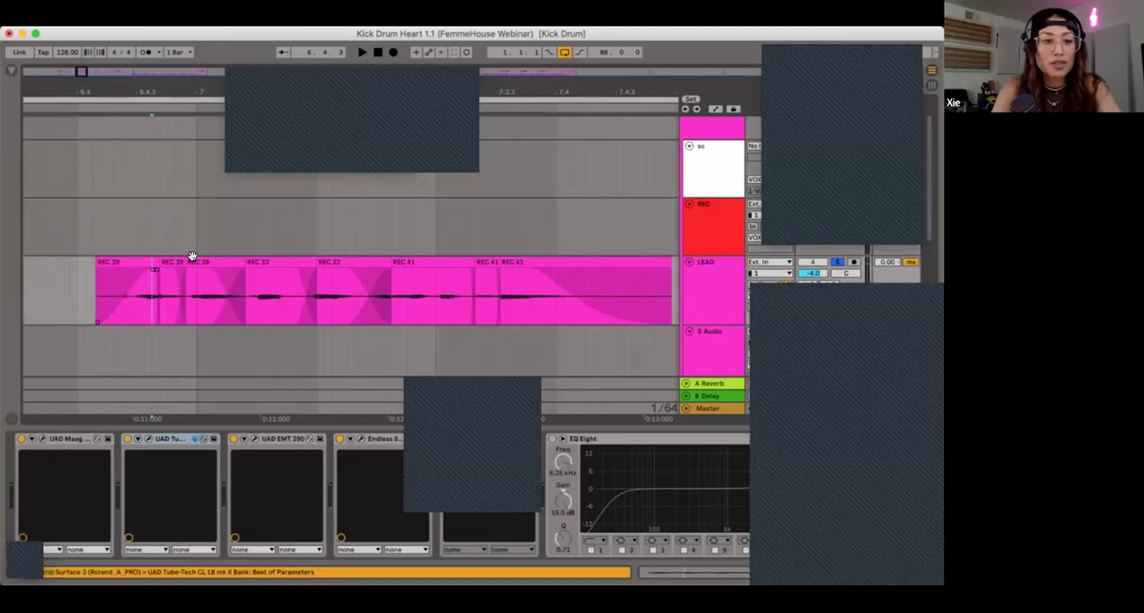
pyautogui.moveTo(187, 262); pyautogui.dragTo(97, 268)
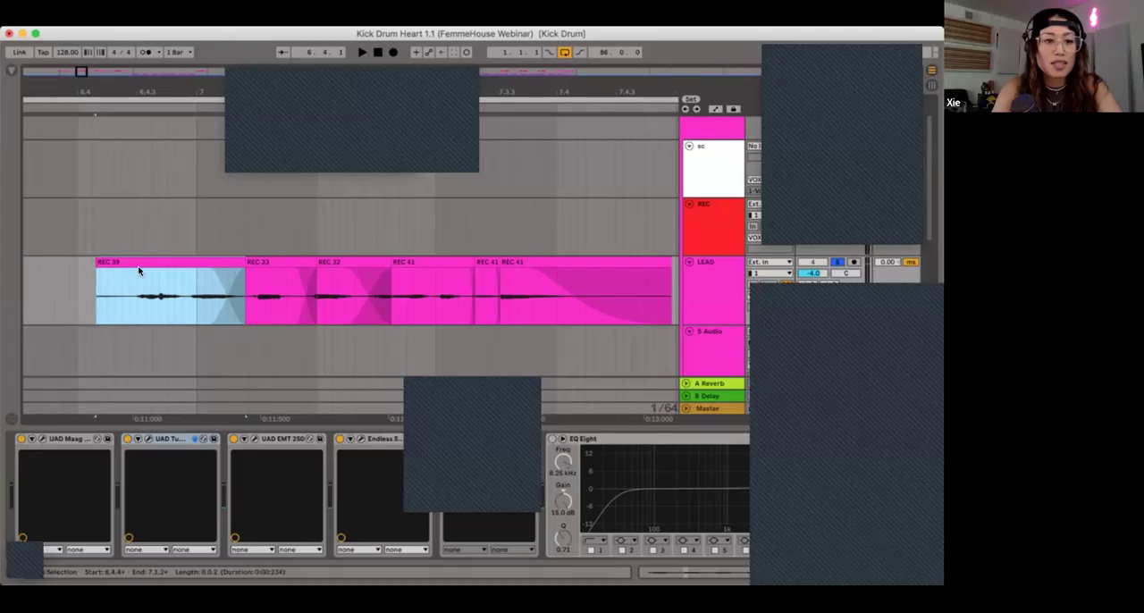
pyautogui.click(161, 295)
pyautogui.press('+')
pyautogui.press('+')
pyautogui.press('+')
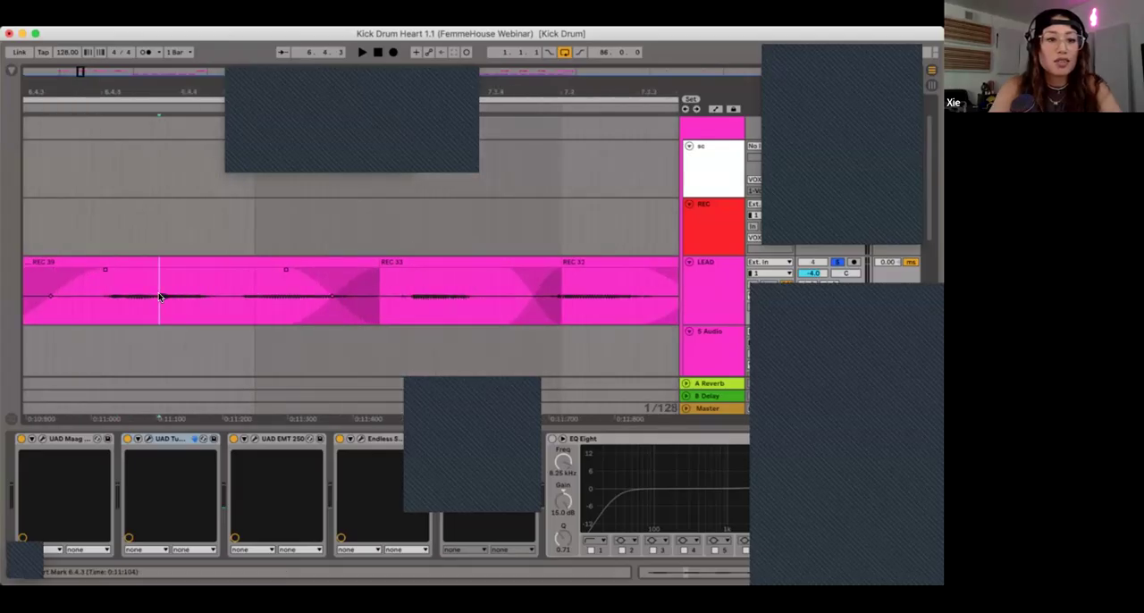
pyautogui.hscroll(-2, 215, 298)
pyautogui.hscroll(-1, 226, 296)
pyautogui.moveTo(229, 297)
pyautogui.mouseDown()
pyautogui.moveTo(375, 300)
pyautogui.moveTo(363, 271)
pyautogui.mouseUp()
pyautogui.press('super+e')
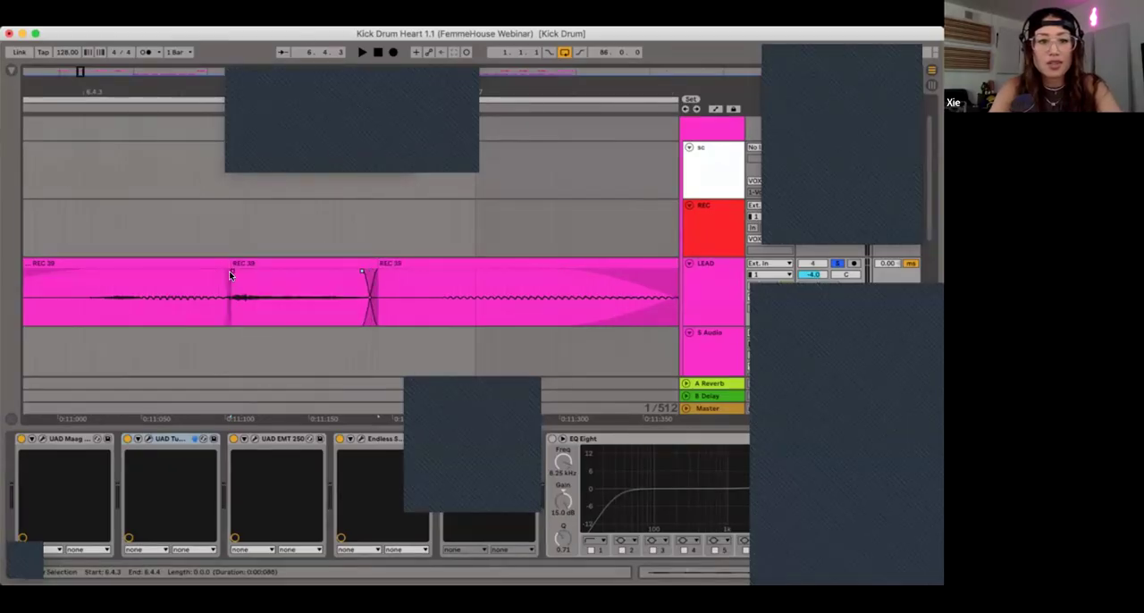
# Step: Set the clip gain of the short REC 39 segment between 6.4.3 and 6.4.4 to -9 dB
pyautogui.click(241, 263)
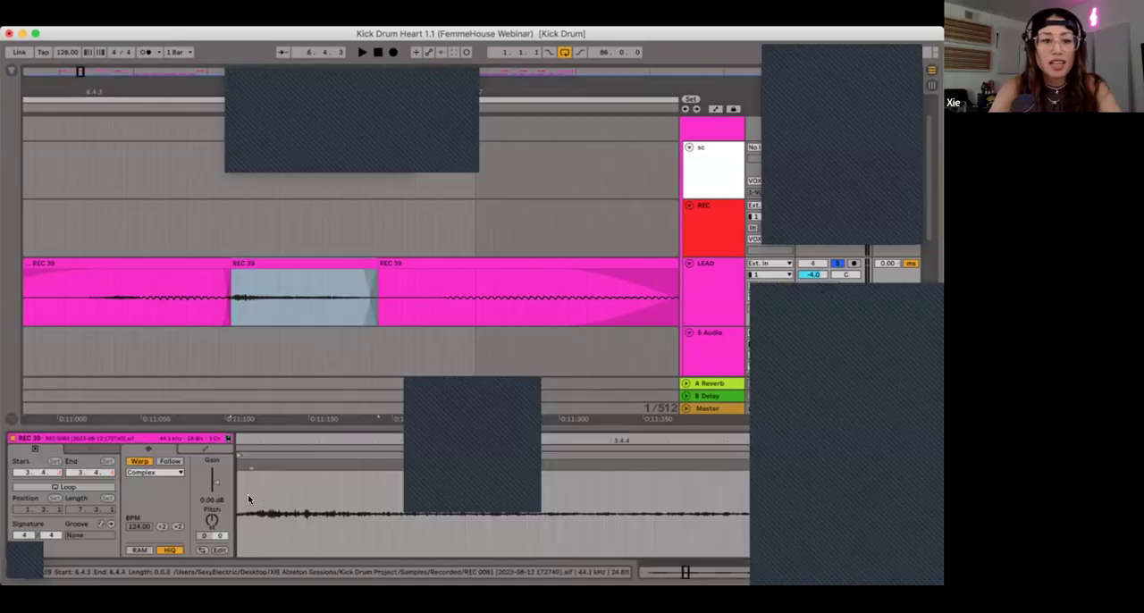
pyautogui.click(203, 500)
pyautogui.write('-4')
pyautogui.press('Return')
pyautogui.click(203, 500)
pyautogui.write('-')
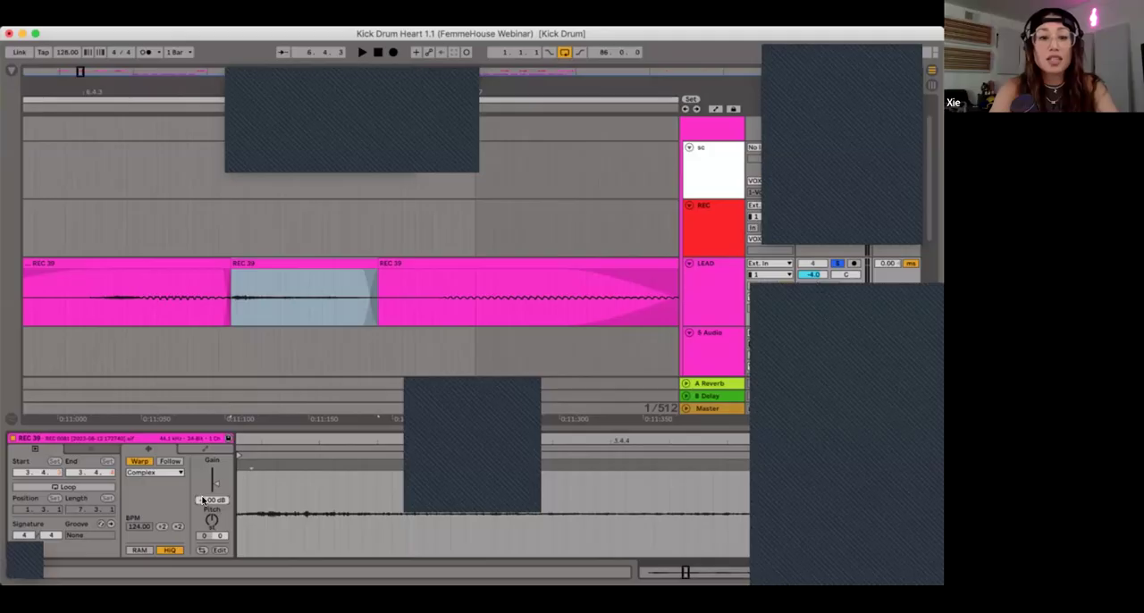
pyautogui.press('Escape')
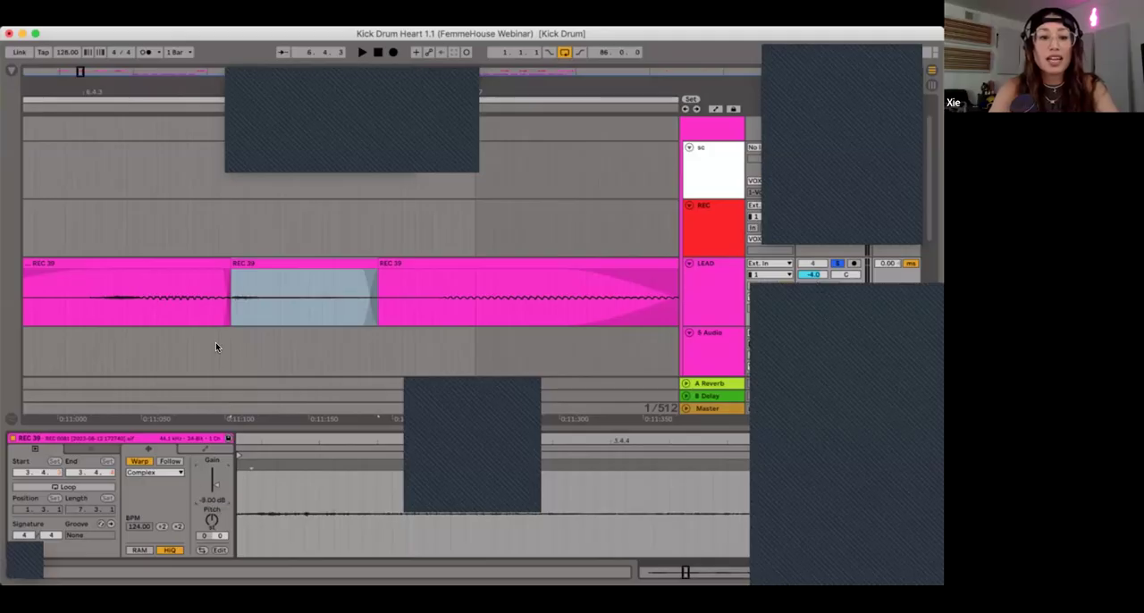
# Step: Select the REC 39 clip before the lowered segment and play the second phrase to check the edit
pyautogui.click(197, 256)
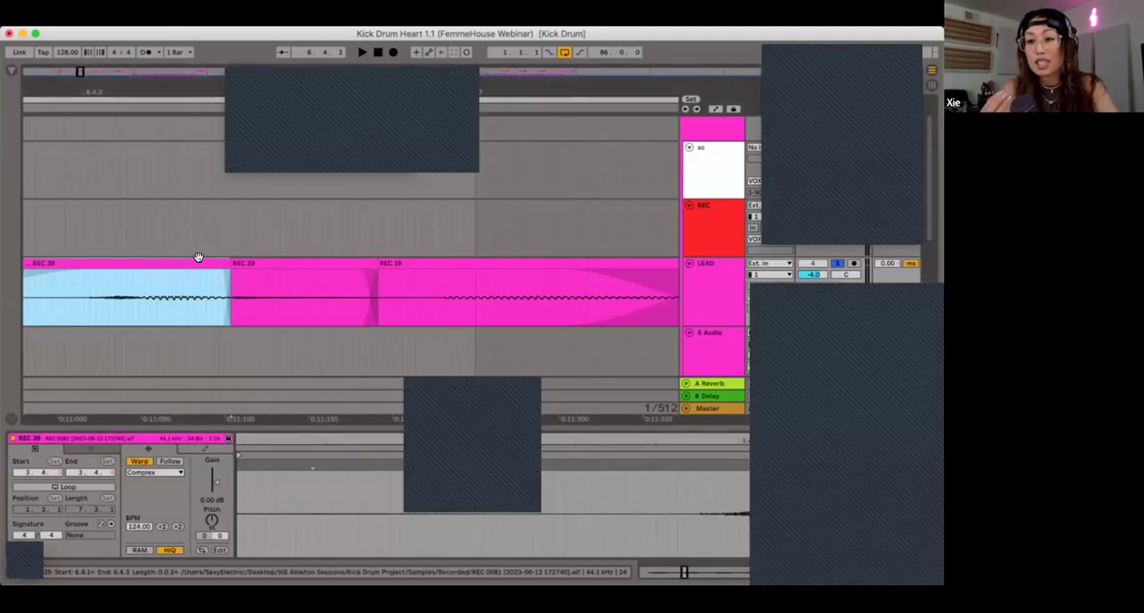
pyautogui.press('space')
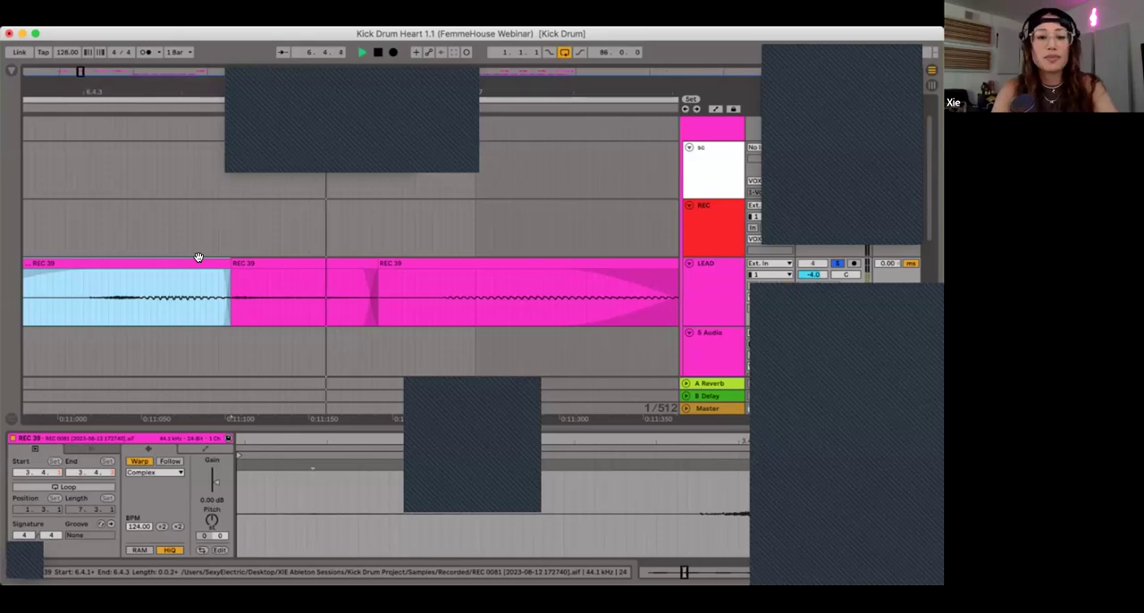
pyautogui.press('space')
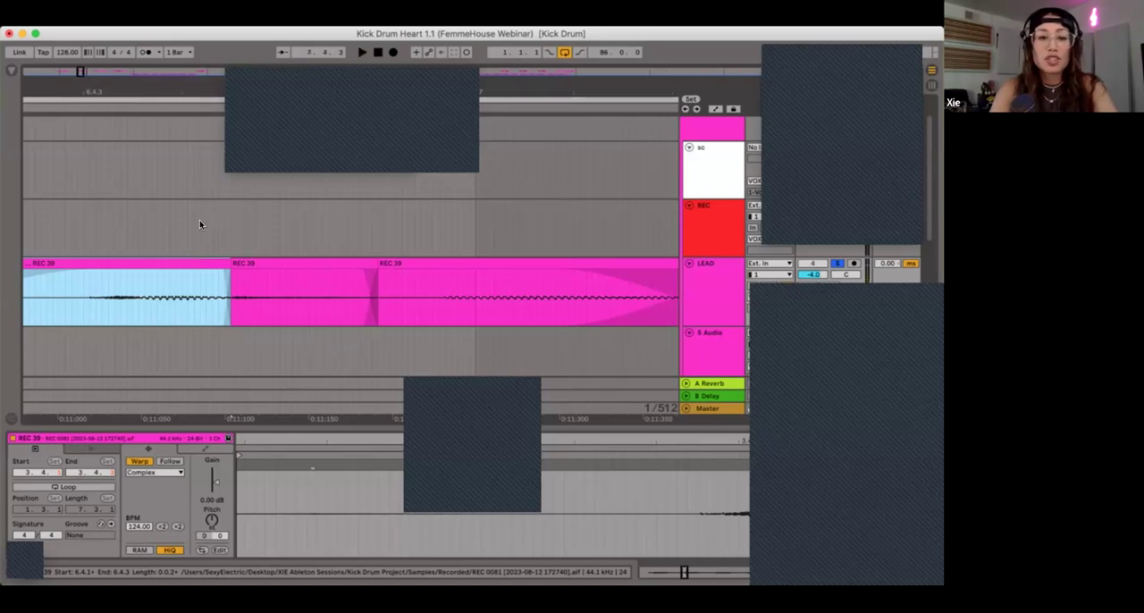
# Step: Place the insert marker at 6.4.2 and focus the arrangement on the start of the lowered REC 39 segment
pyautogui.click(199, 222)
pyautogui.press('-')
pyautogui.press('-')
pyautogui.press('-')
pyautogui.press('-')
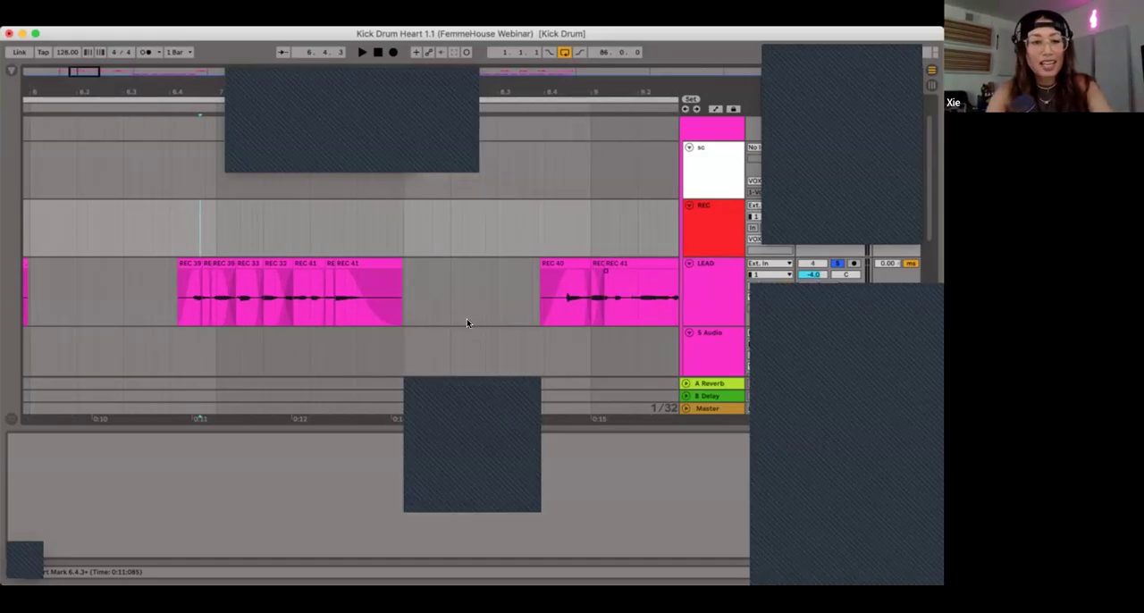
pyautogui.press('Left')
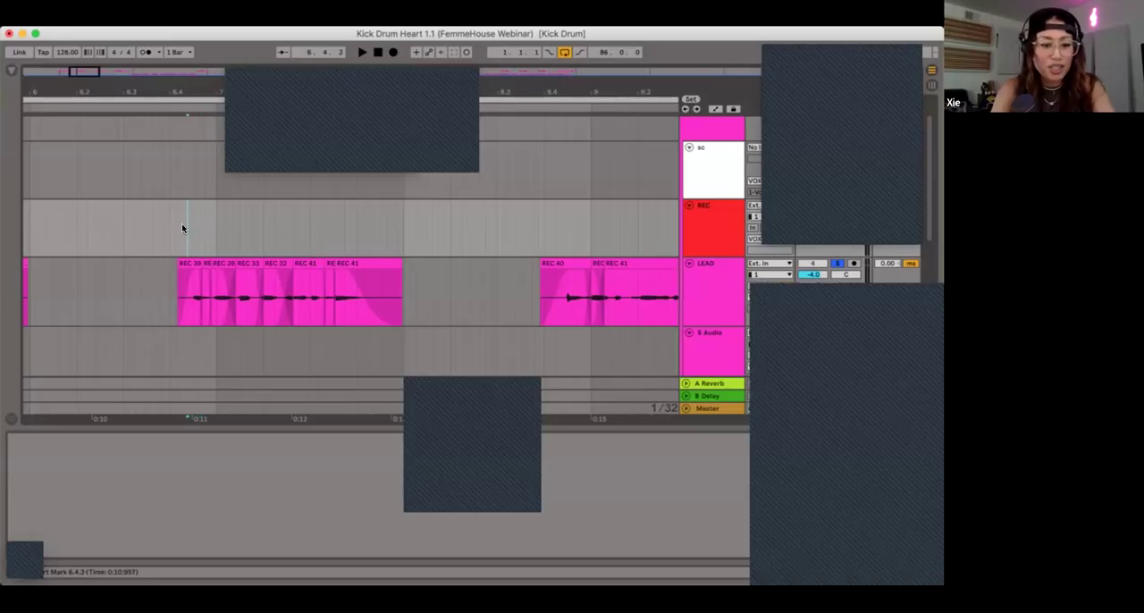
pyautogui.press('+')
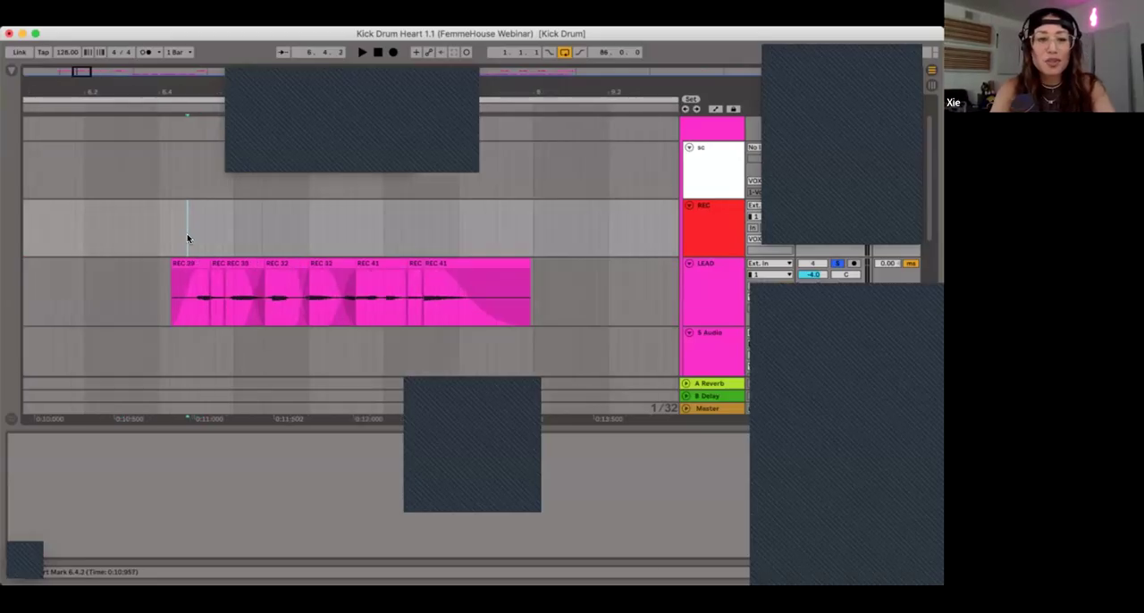
pyautogui.press('+')
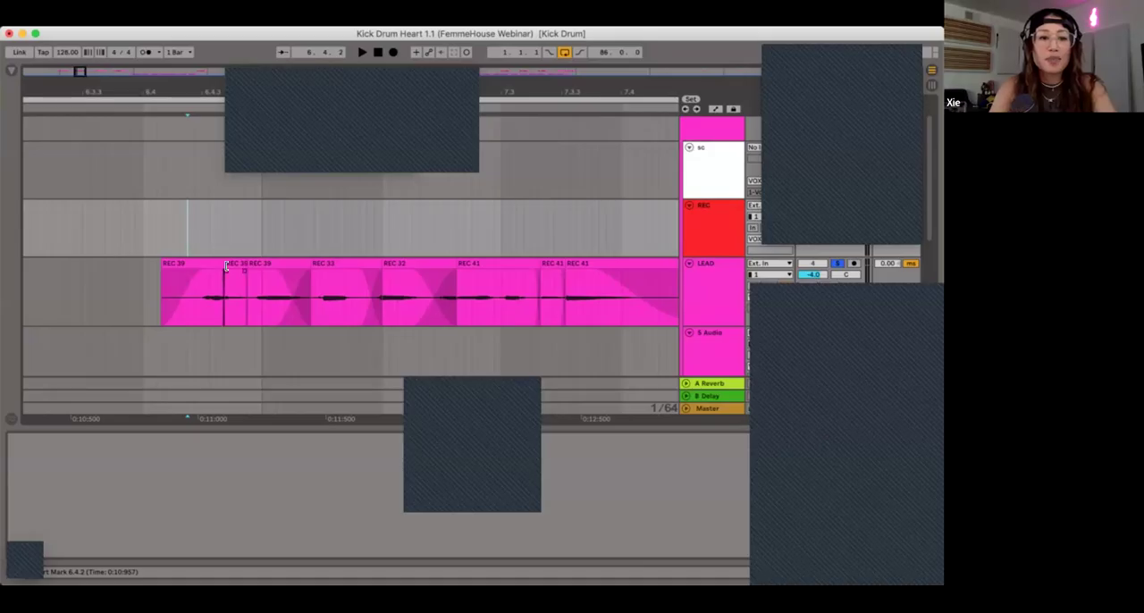
pyautogui.click(226, 274)
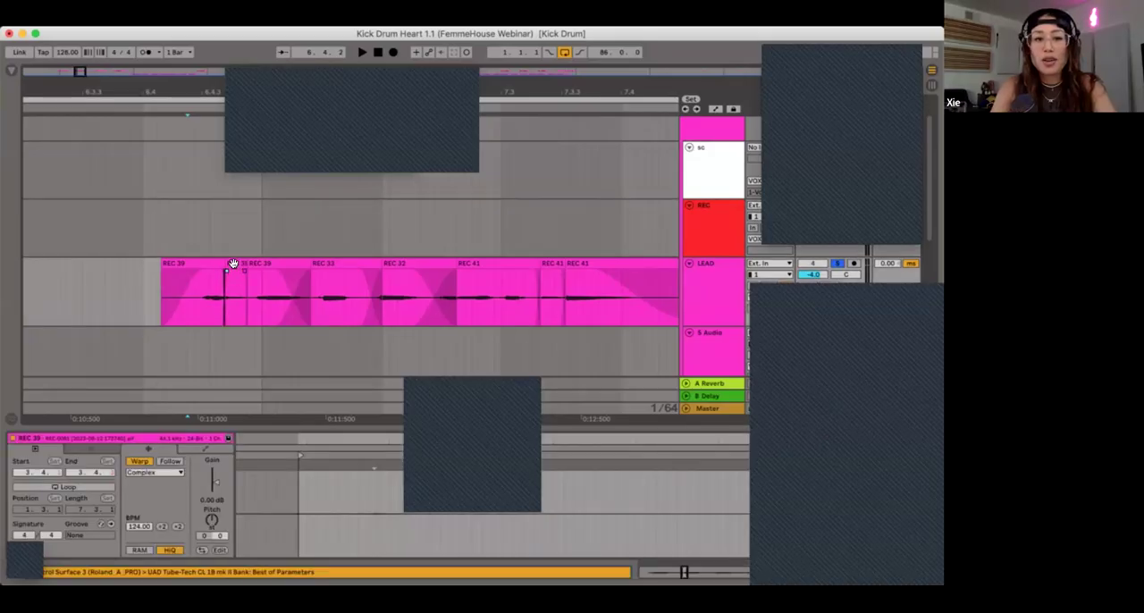
# Step: Show LEAD's device chain and switch on its EQ Eight
pyautogui.click(234, 263)
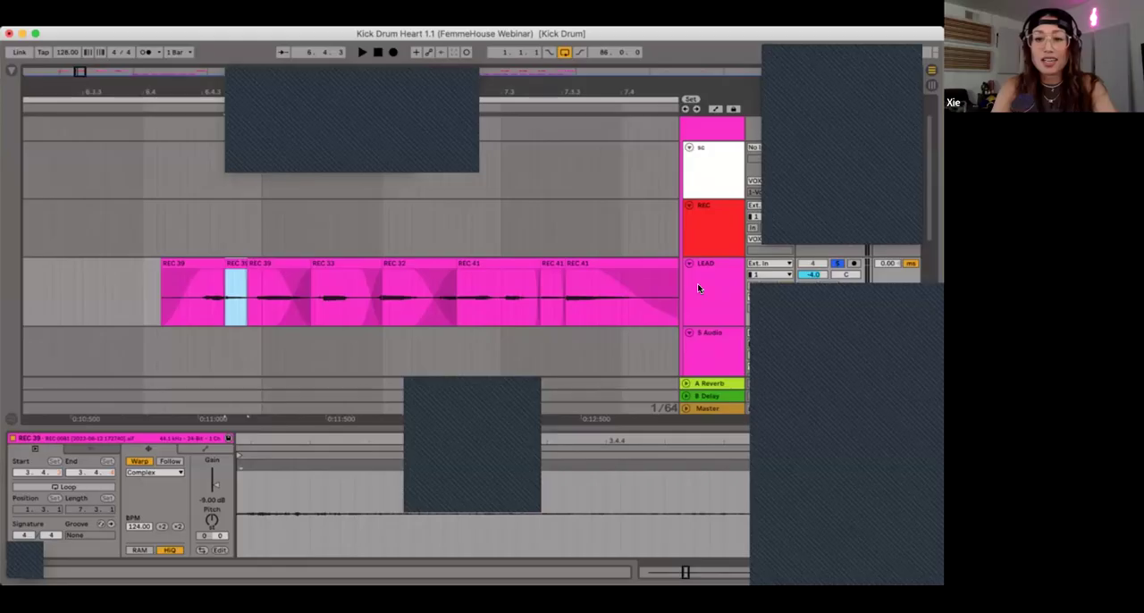
pyautogui.click(698, 288)
pyautogui.click(699, 287)
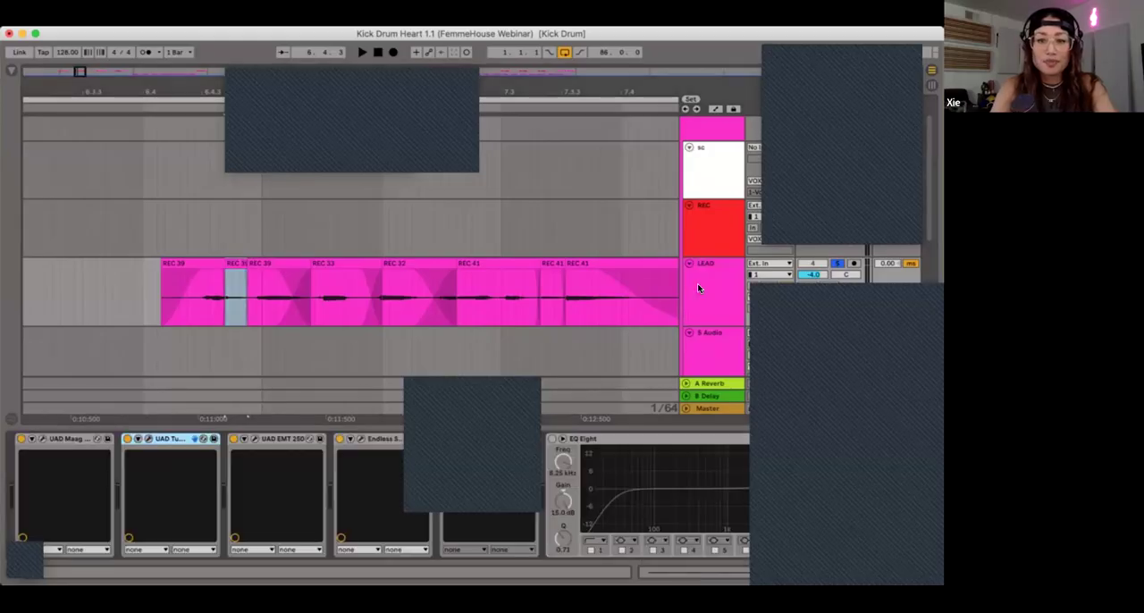
pyautogui.click(613, 440)
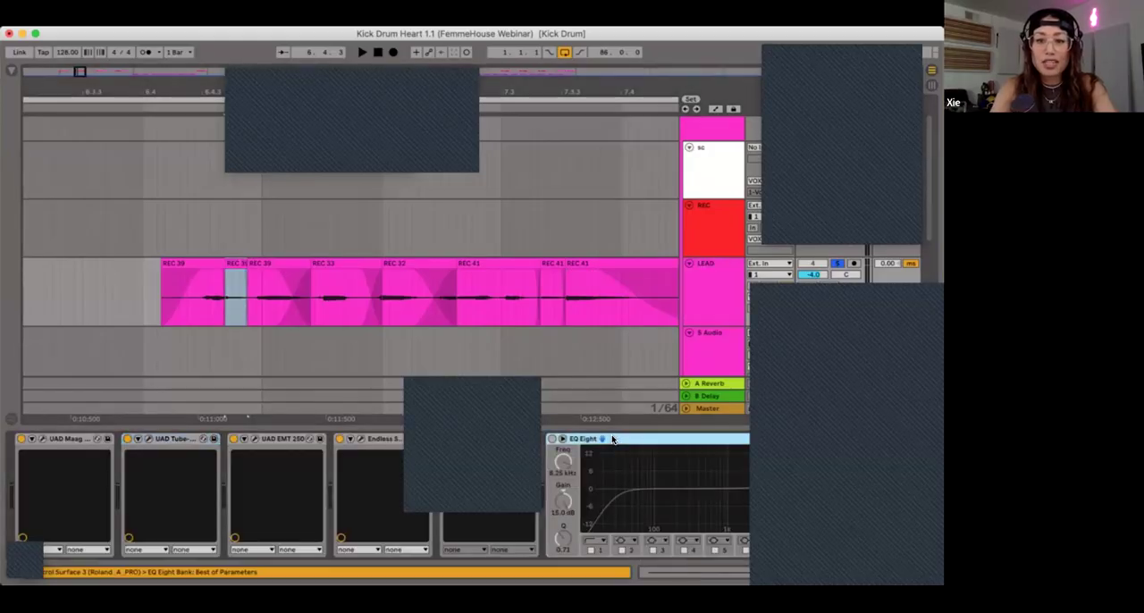
pyautogui.click(552, 438)
# Step: Loop one beat from 6.4.2 over the second phrase's opening and bring LEAD's device chain back into view
pyautogui.moveTo(273, 236); pyautogui.dragTo(295, 237)
pyautogui.press('z')
pyautogui.hscroll(-3, 295, 237)
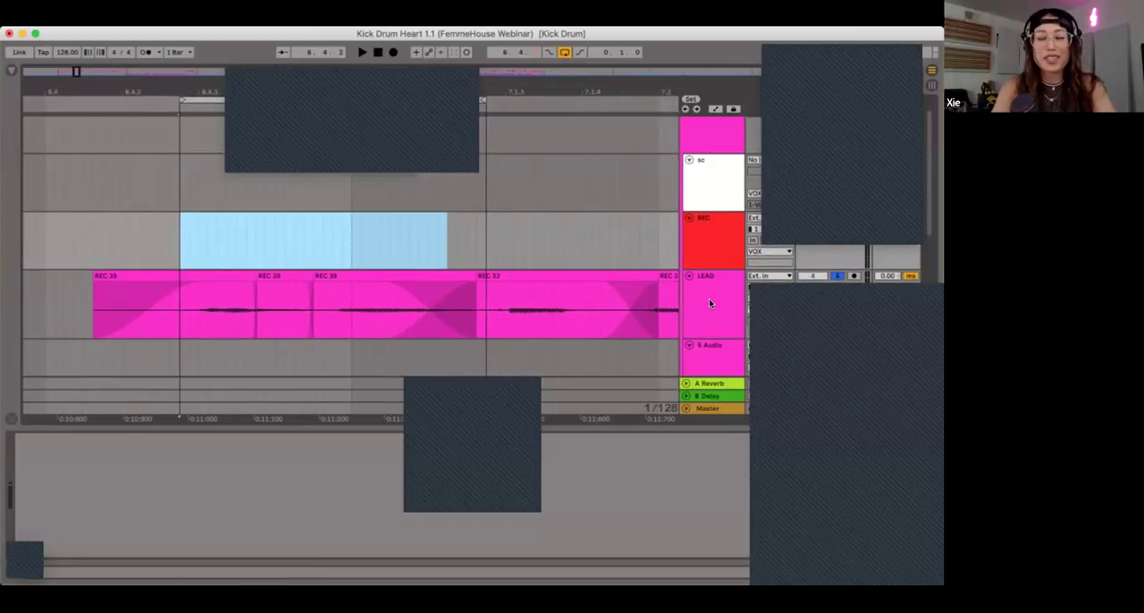
pyautogui.click(709, 304)
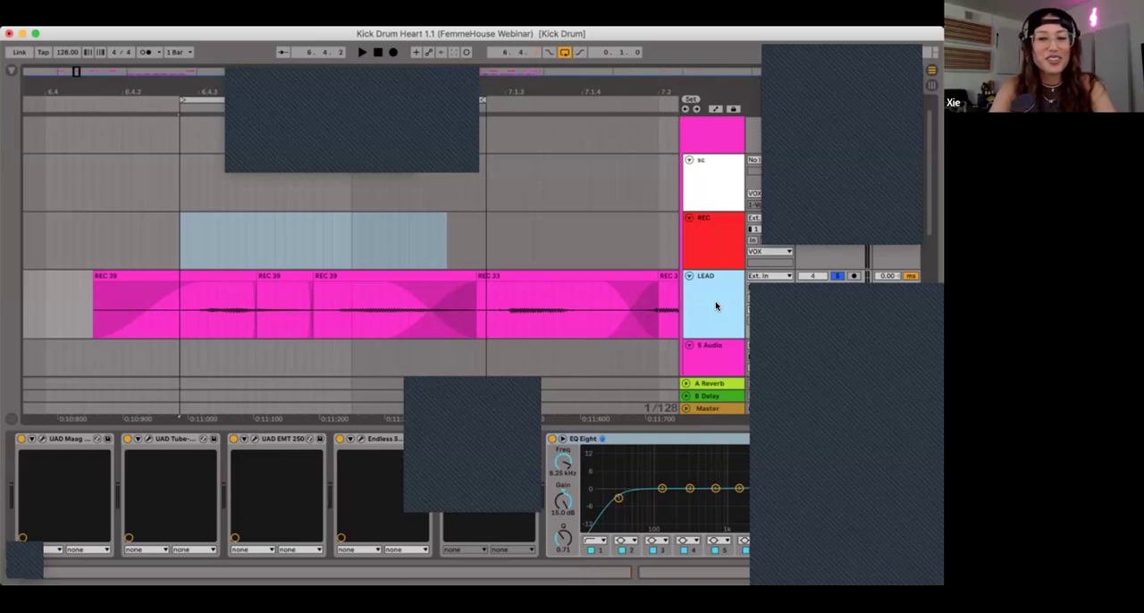
# Step: Sweep a boosted EQ Eight band during looped playback to locate the sibilance, leaving it at 8.43 kHz with 14.5 dB gain
pyautogui.click(790, 447)
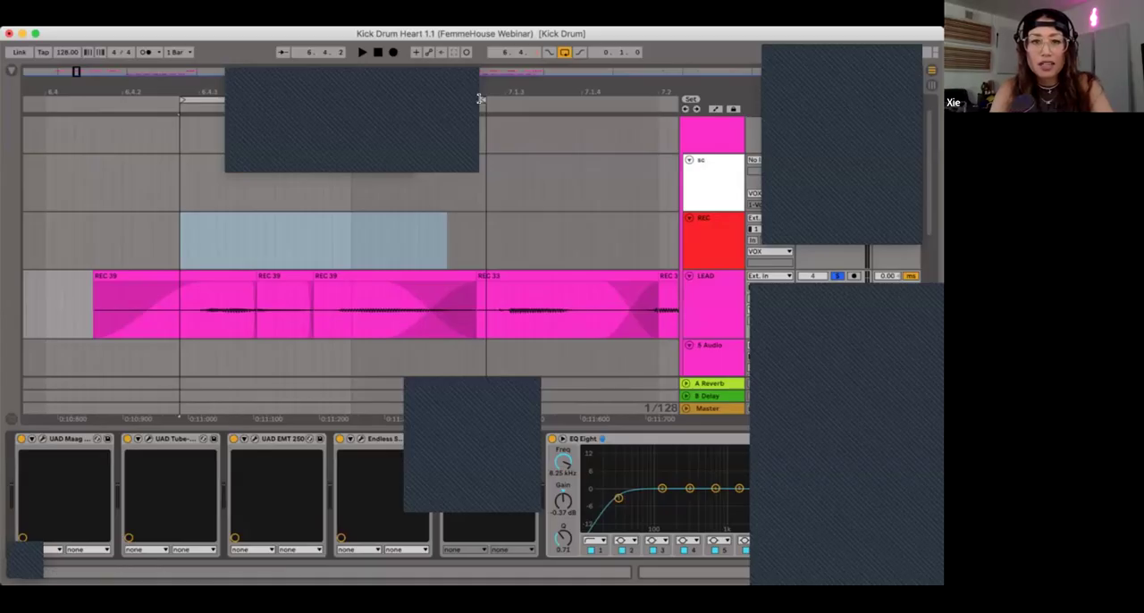
pyautogui.click(440, 99)
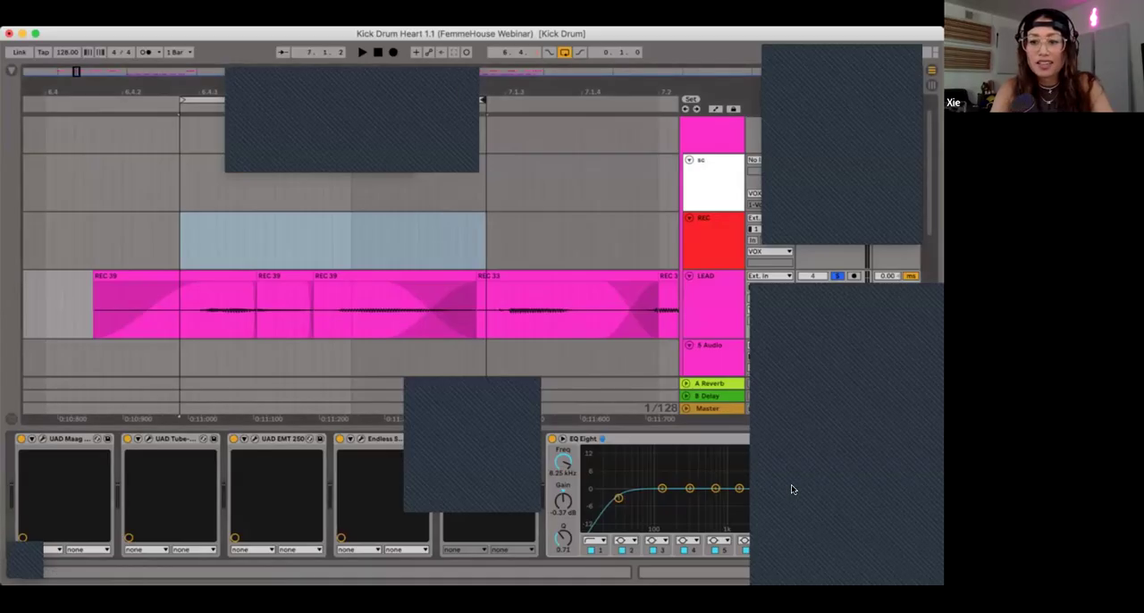
pyautogui.press('space')
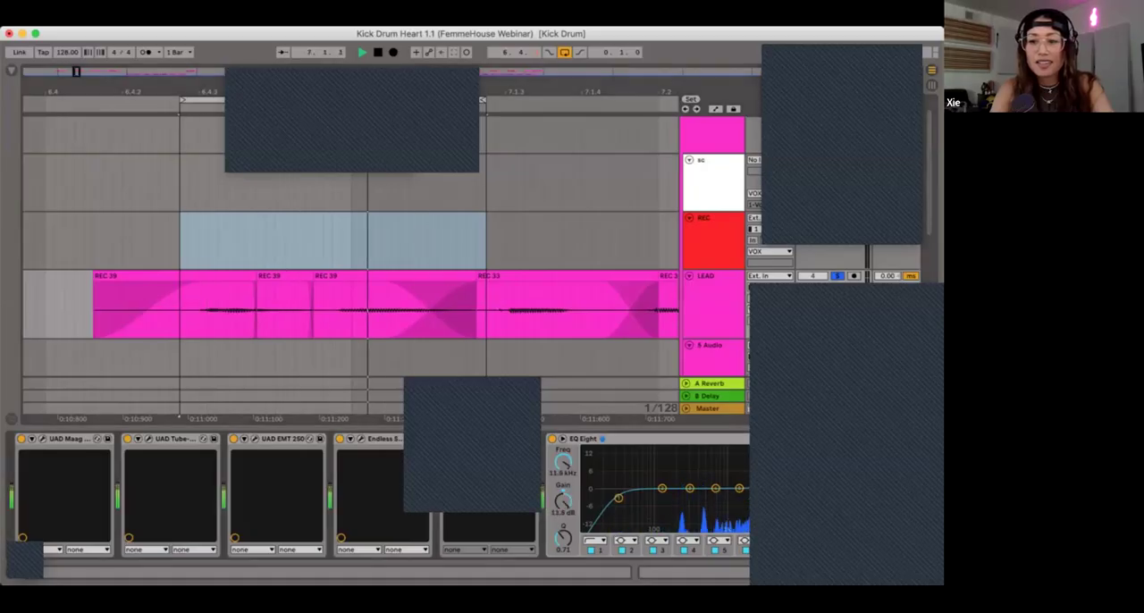
pyautogui.press('space')
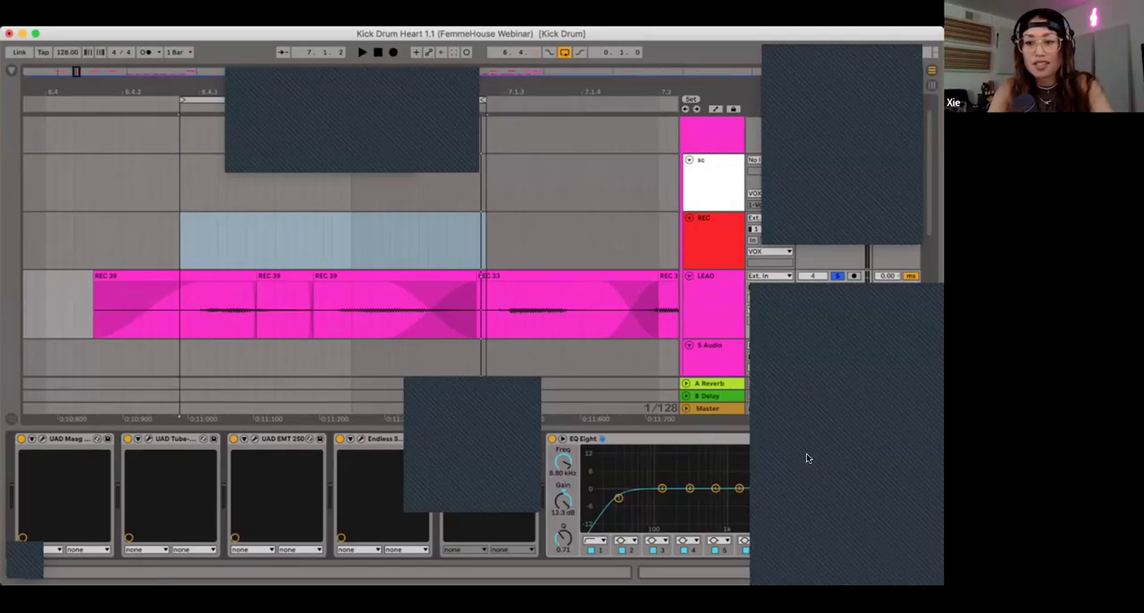
pyautogui.press('space')
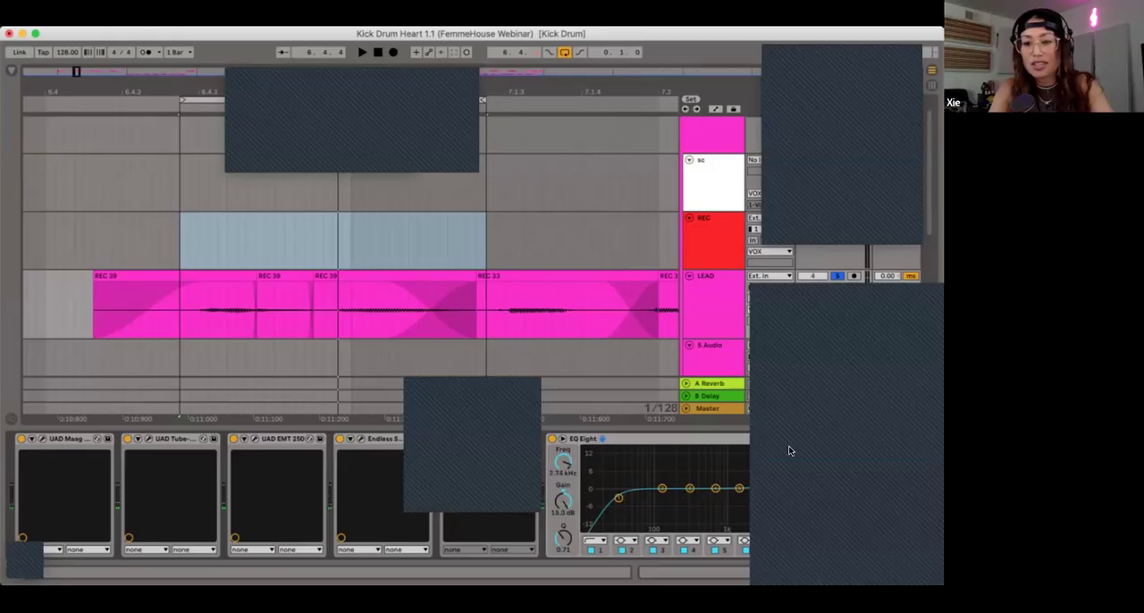
pyautogui.press('space')
pyautogui.press('space')
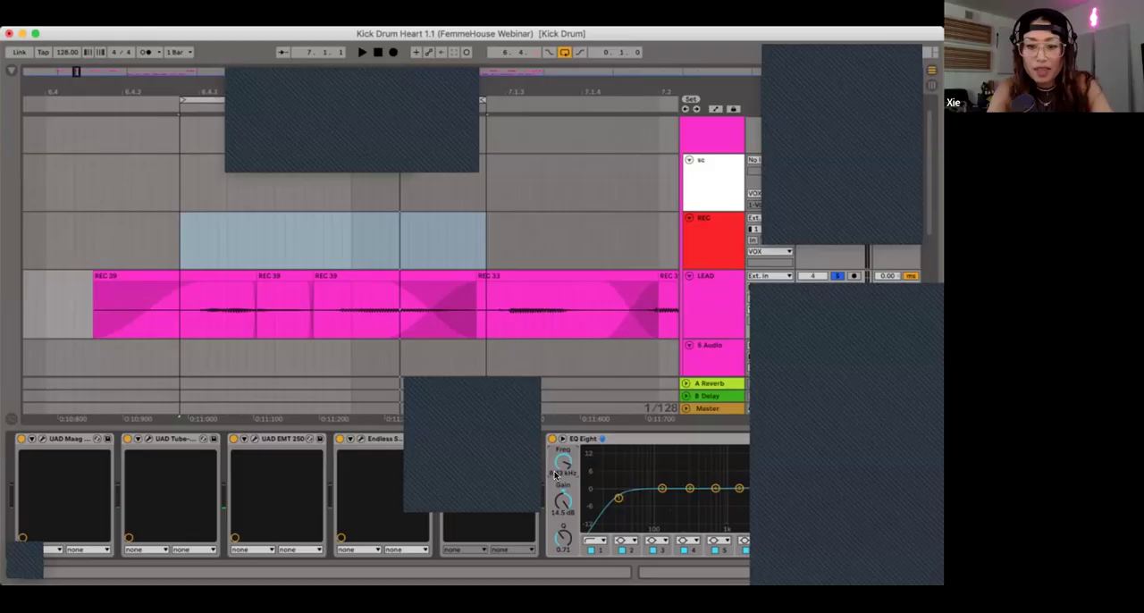
# Step: Open LEAD's UAD Precision De-Esser window over the arrangement and switch off EQ Eight
pyautogui.click(461, 440)
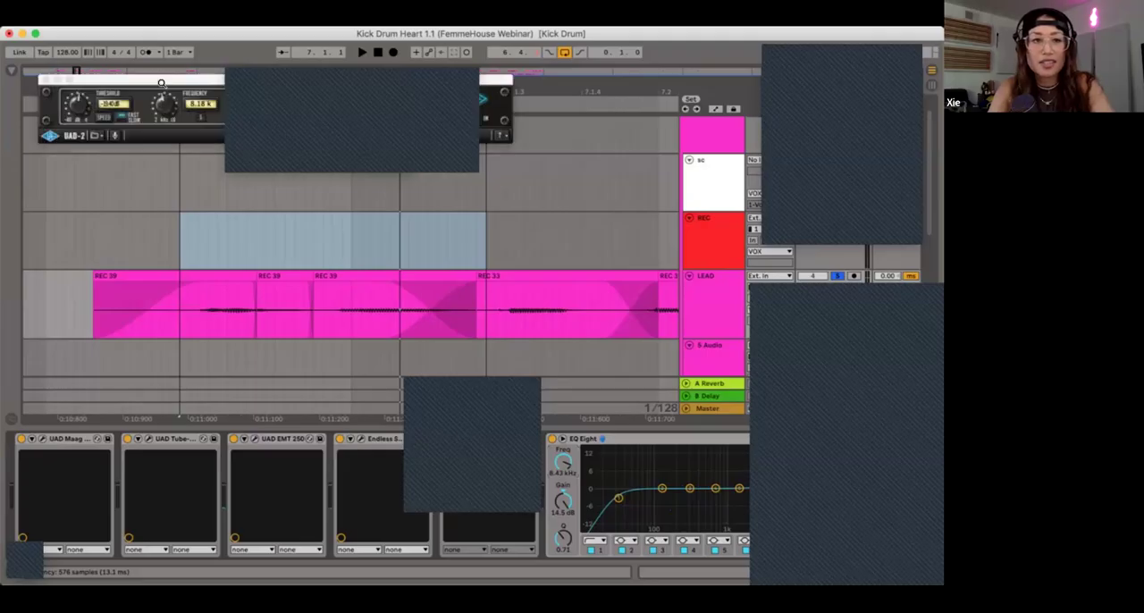
pyautogui.moveTo(186, 215); pyautogui.dragTo(270, 246)
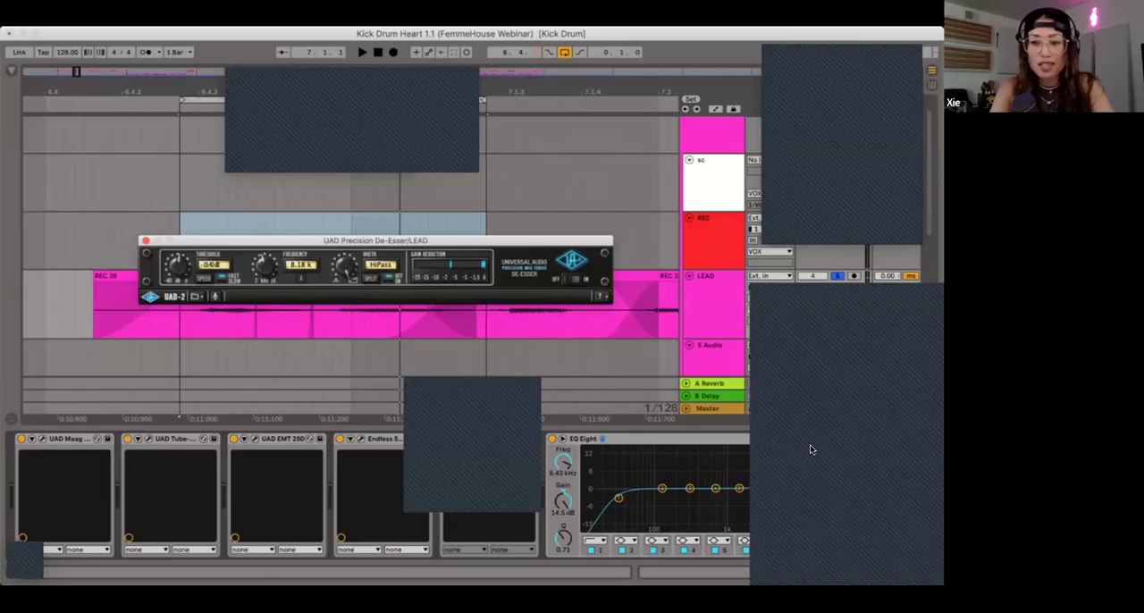
pyautogui.click(626, 439)
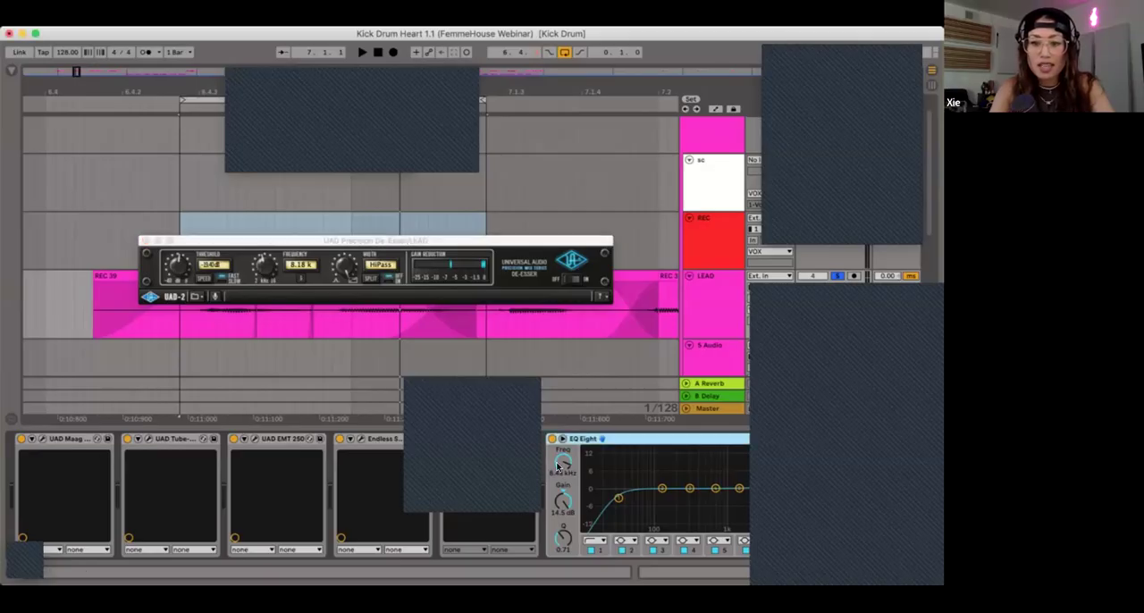
pyautogui.click(551, 439)
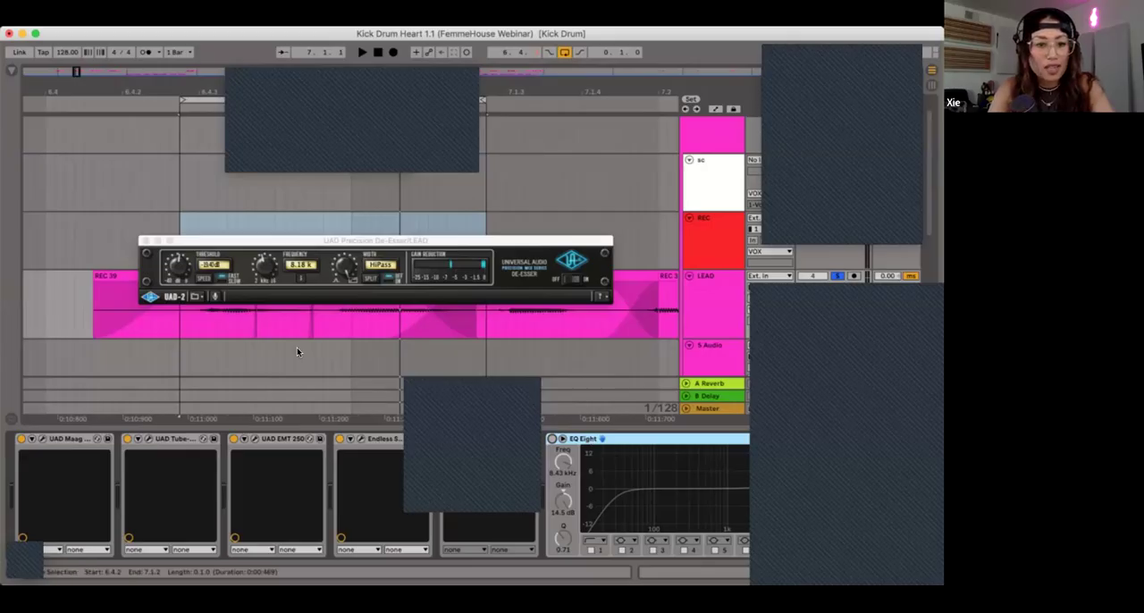
# Step: Set the De-Esser's frequency to 8.39 k and lower its threshold while playing the loop
pyautogui.moveTo(267, 265); pyautogui.dragTo(264, 264)
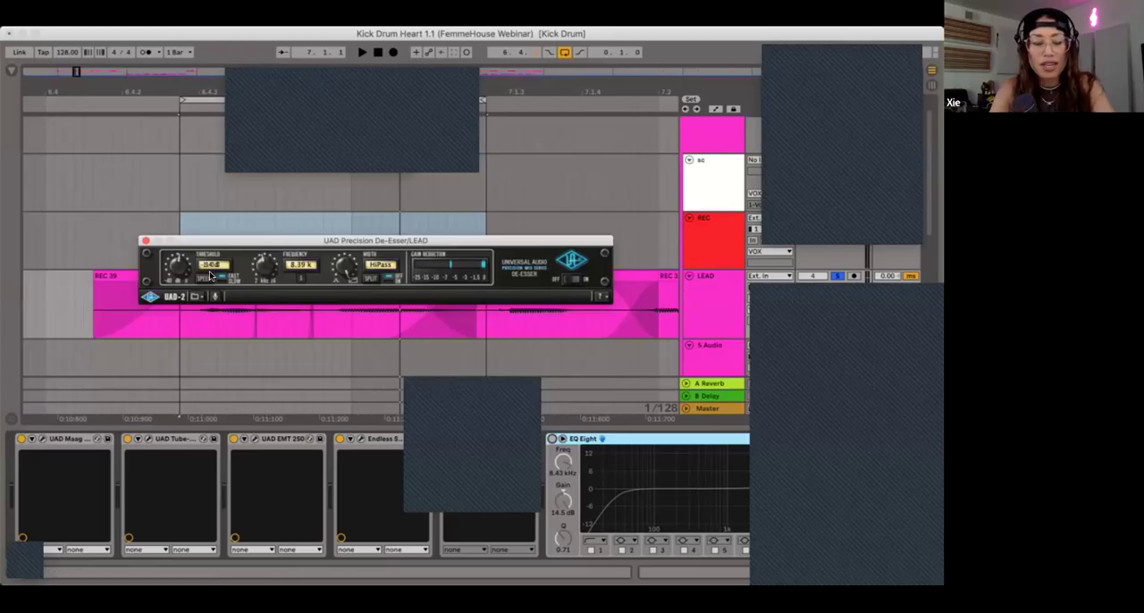
pyautogui.moveTo(175, 266); pyautogui.dragTo(179, 259)
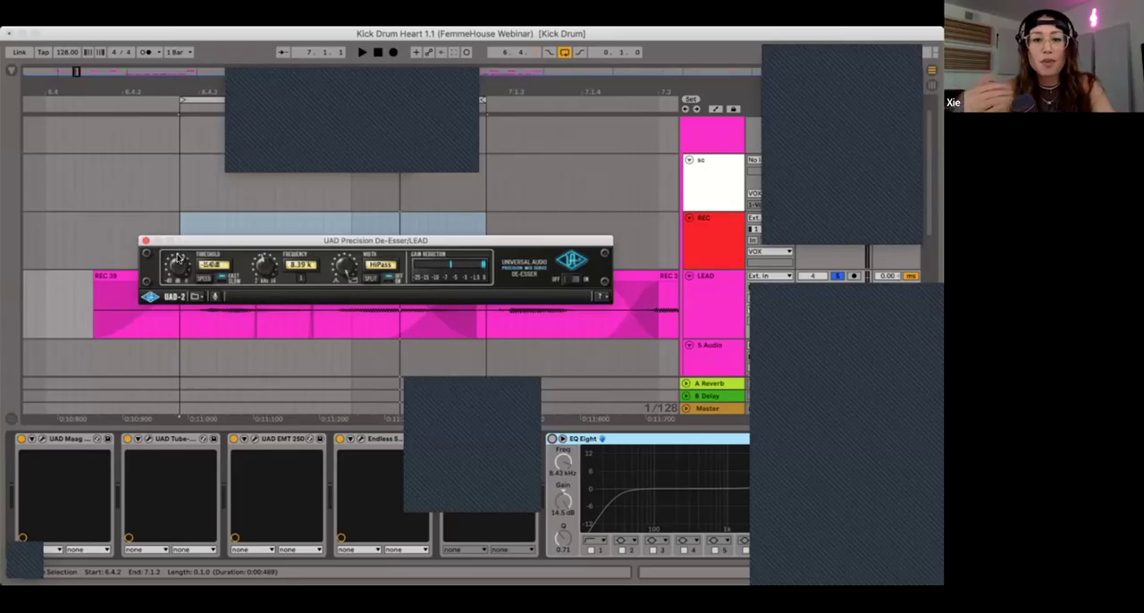
pyautogui.press('space')
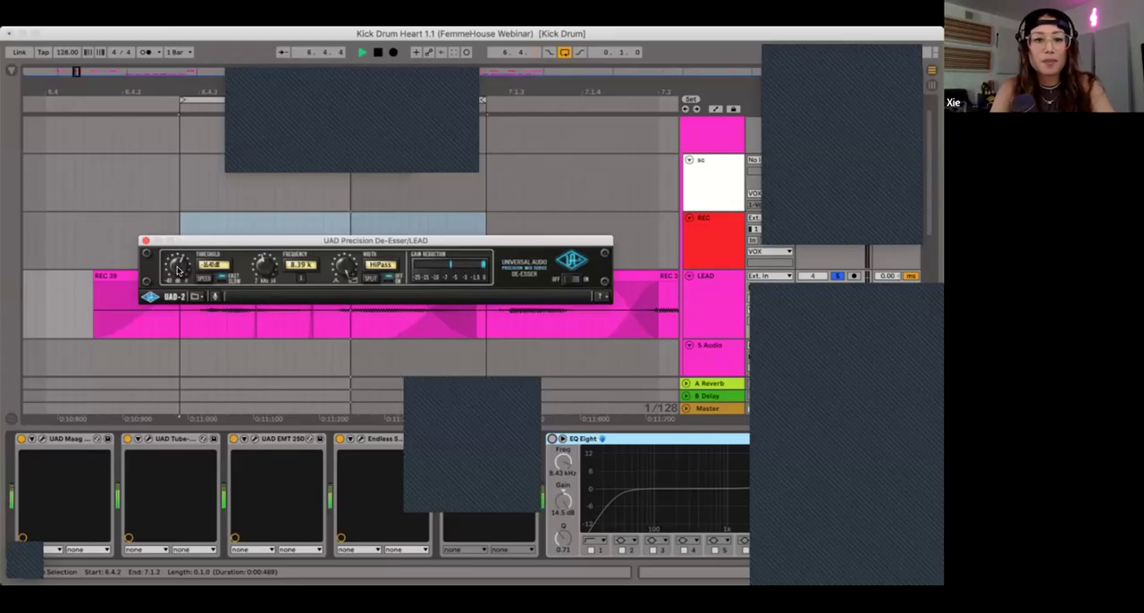
pyautogui.moveTo(177, 257); pyautogui.dragTo(184, 319)
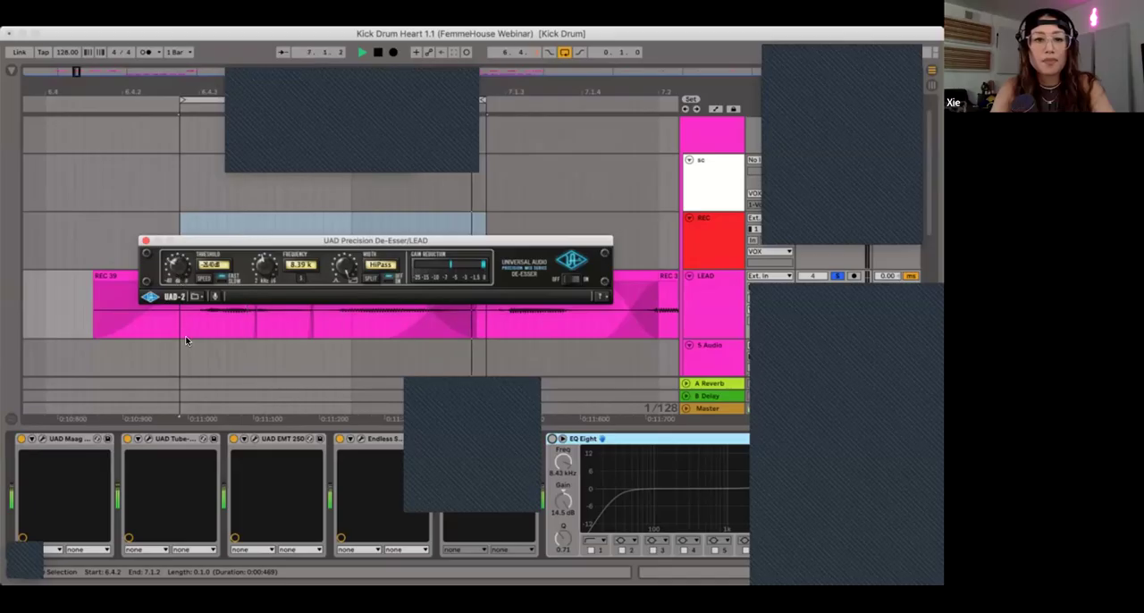
pyautogui.press('space')
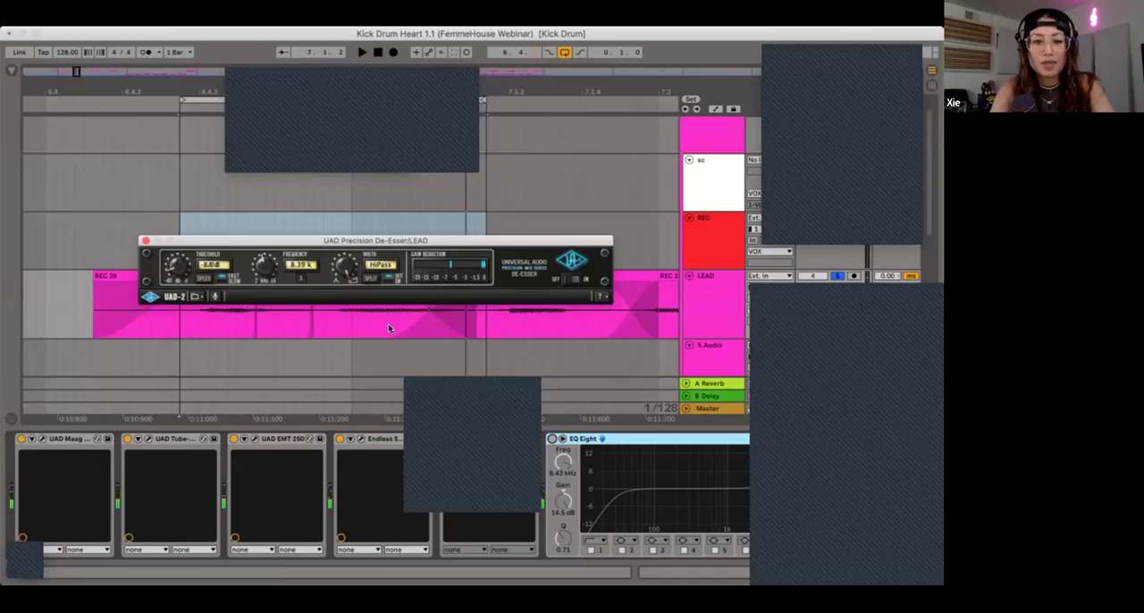
# Step: Show automation and draw LEAD's De-Esser Device On automation to on only between 6.4.1 and 7.1.3
pyautogui.scroll(2, 697, 308)
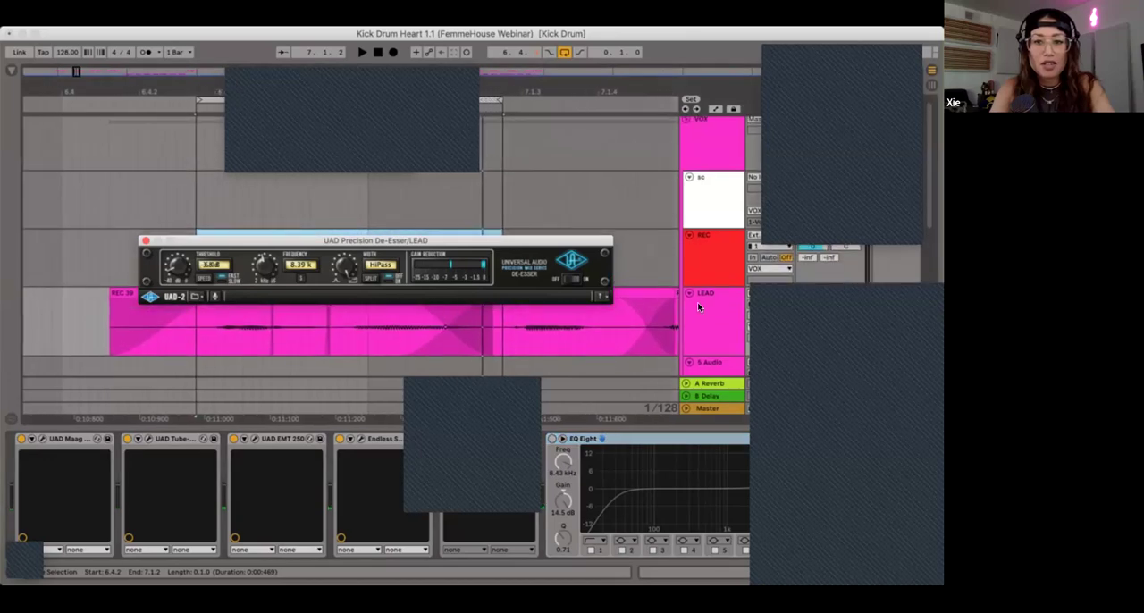
pyautogui.press('a')
pyautogui.click(699, 316)
pyautogui.click(698, 325)
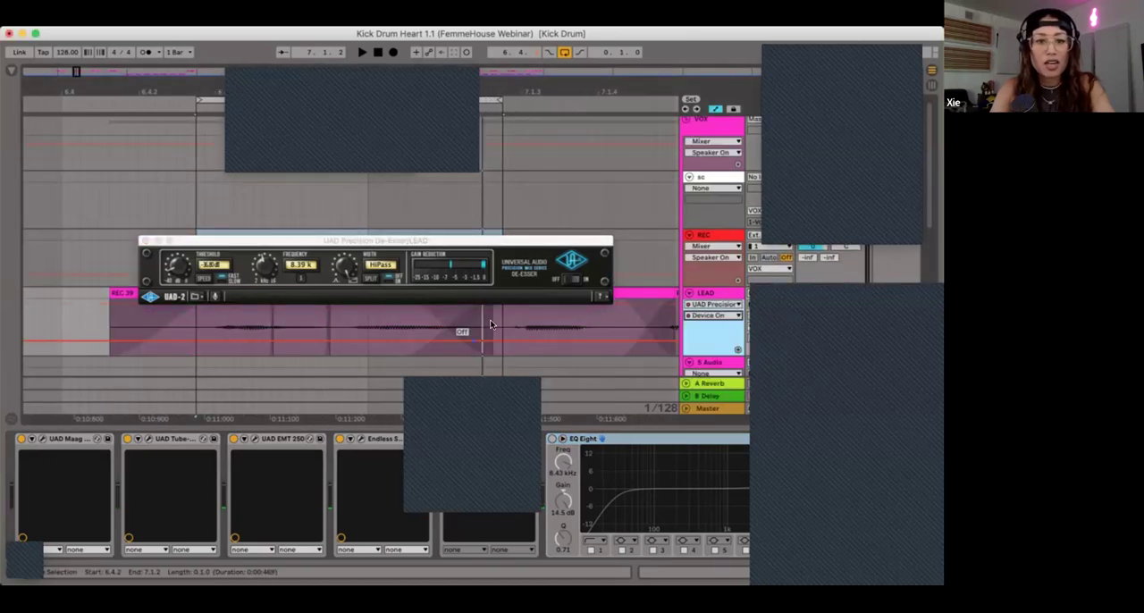
pyautogui.moveTo(489, 325); pyautogui.dragTo(126, 331)
pyautogui.moveTo(196, 340); pyautogui.dragTo(201, 314)
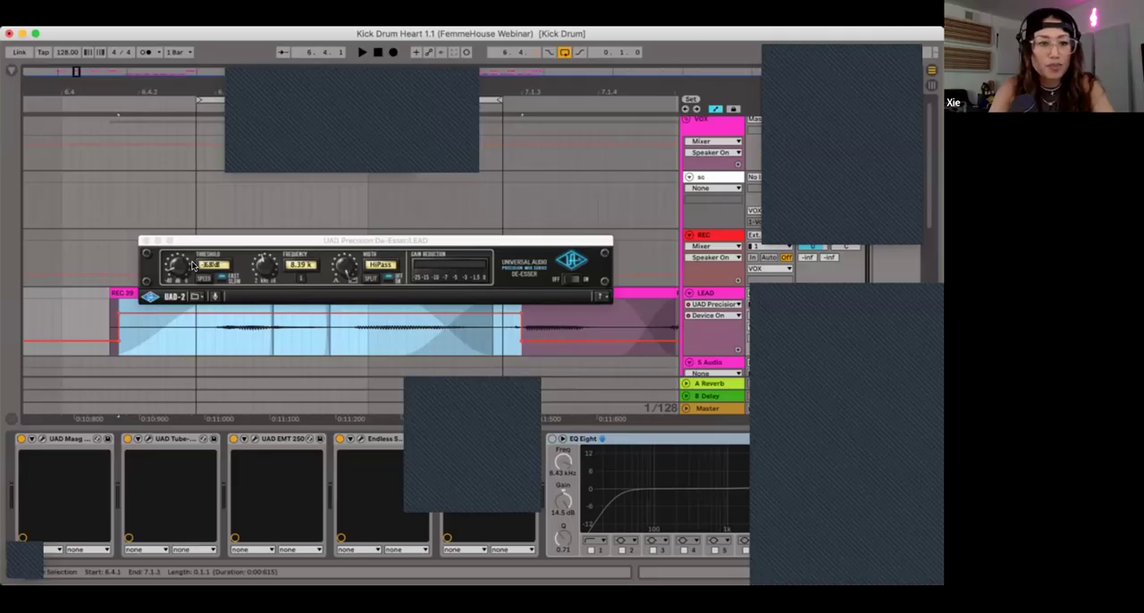
# Step: Fine-tune the De-Esser's threshold against the playing loop and close the plug-in window
pyautogui.moveTo(177, 265); pyautogui.dragTo(179, 259)
pyautogui.press('space')
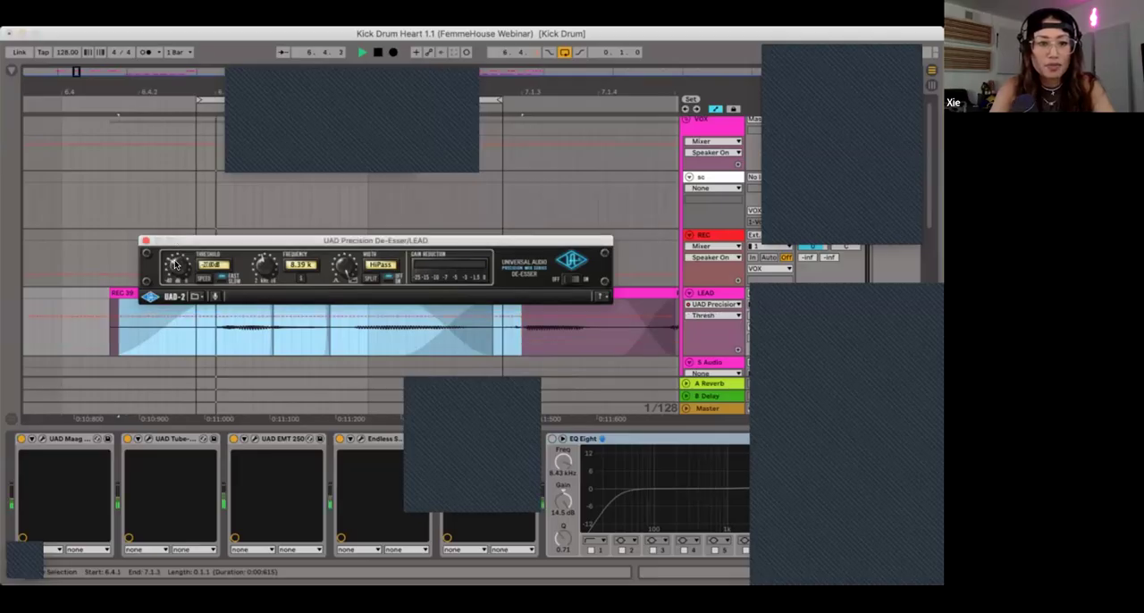
pyautogui.press('space')
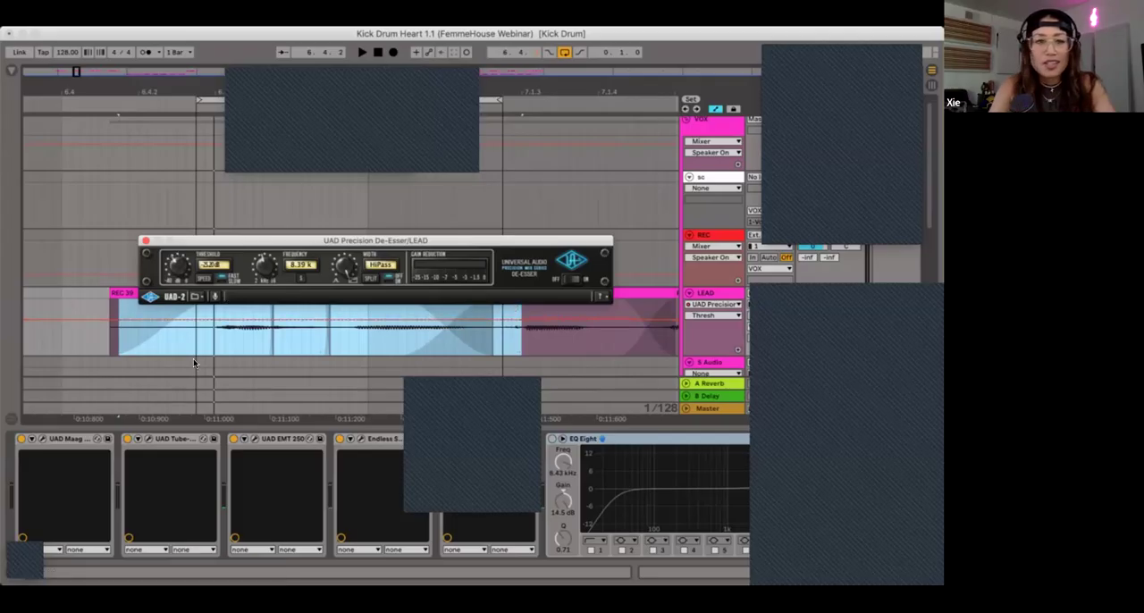
pyautogui.click(146, 241)
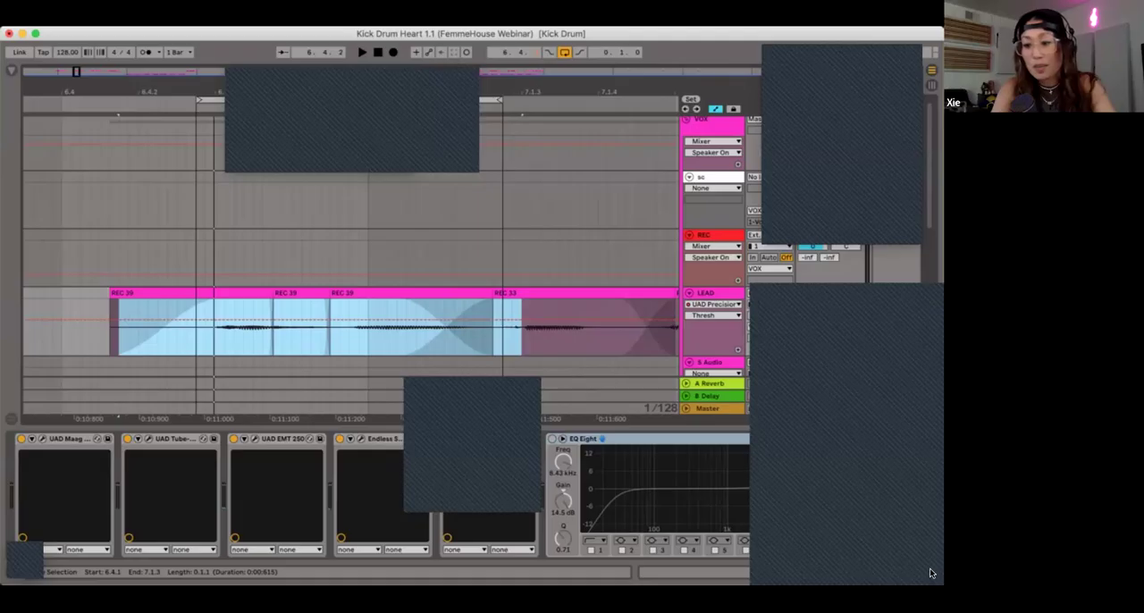
# Step: Hide the device view and automation, and bring the verse's vocal phrases into view in the arrangement
pyautogui.click(932, 572)
pyautogui.click(294, 251)
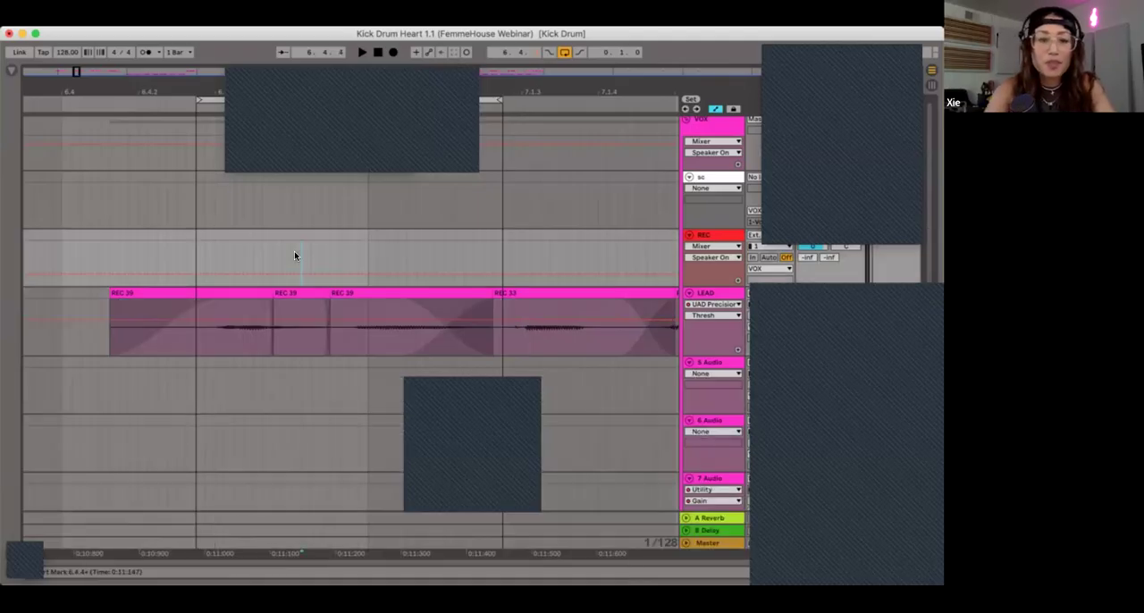
pyautogui.press('-')
pyautogui.press('-')
pyautogui.press('-')
pyautogui.press('-')
pyautogui.press('-')
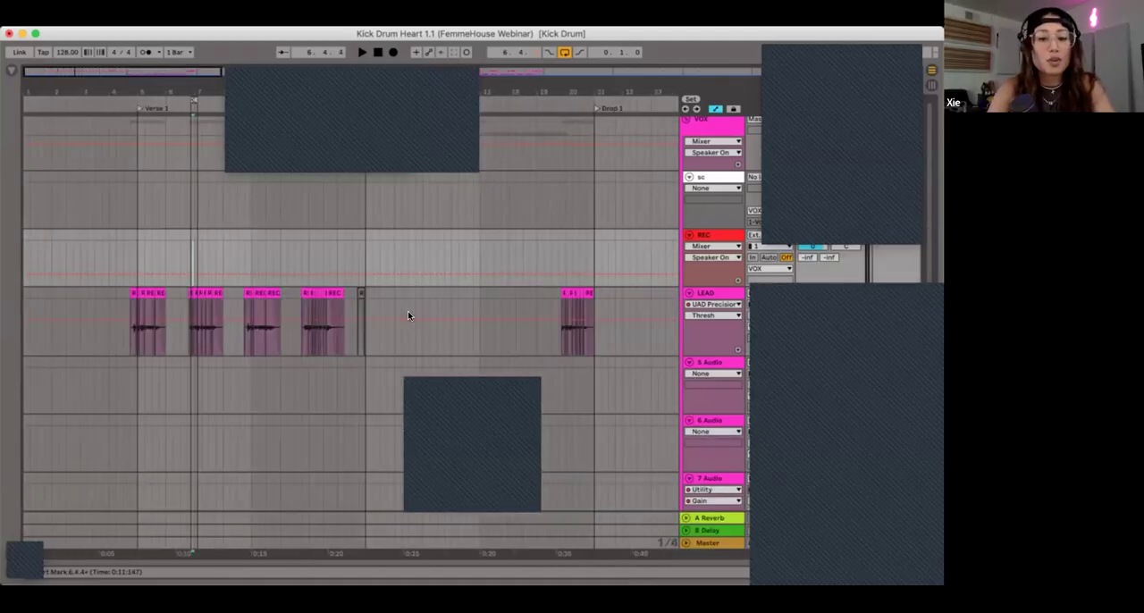
pyautogui.press('+')
pyautogui.press('+')
pyautogui.press('+')
pyautogui.press('+')
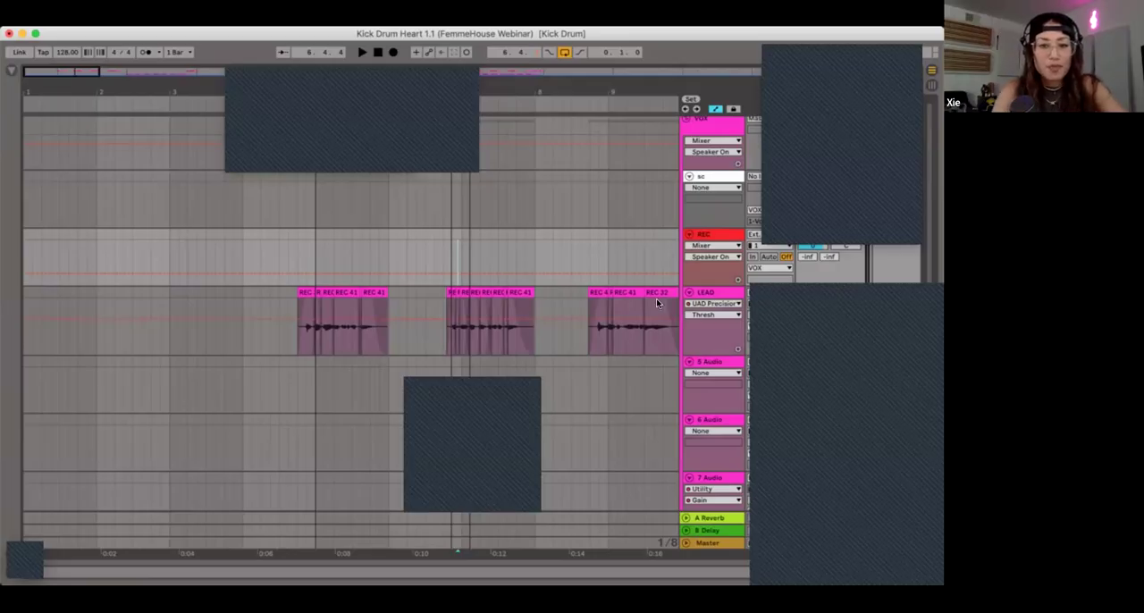
pyautogui.press('a')
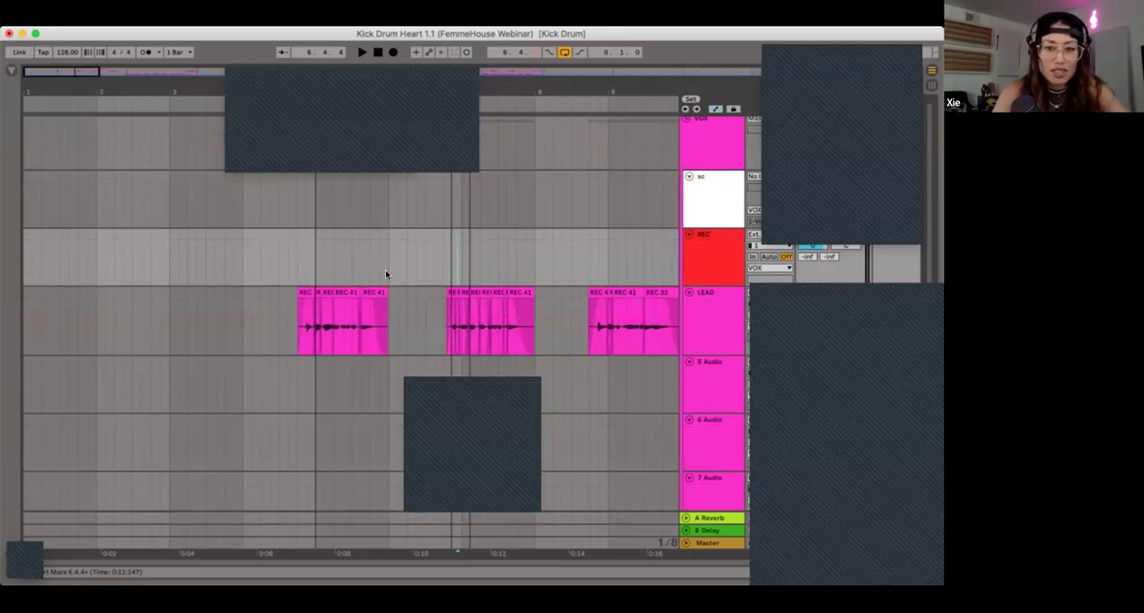
# Step: Highlight the first vocal phrase, and select 4.1.1 to 13.1.1 on the REC track across the verse
pyautogui.click(294, 265)
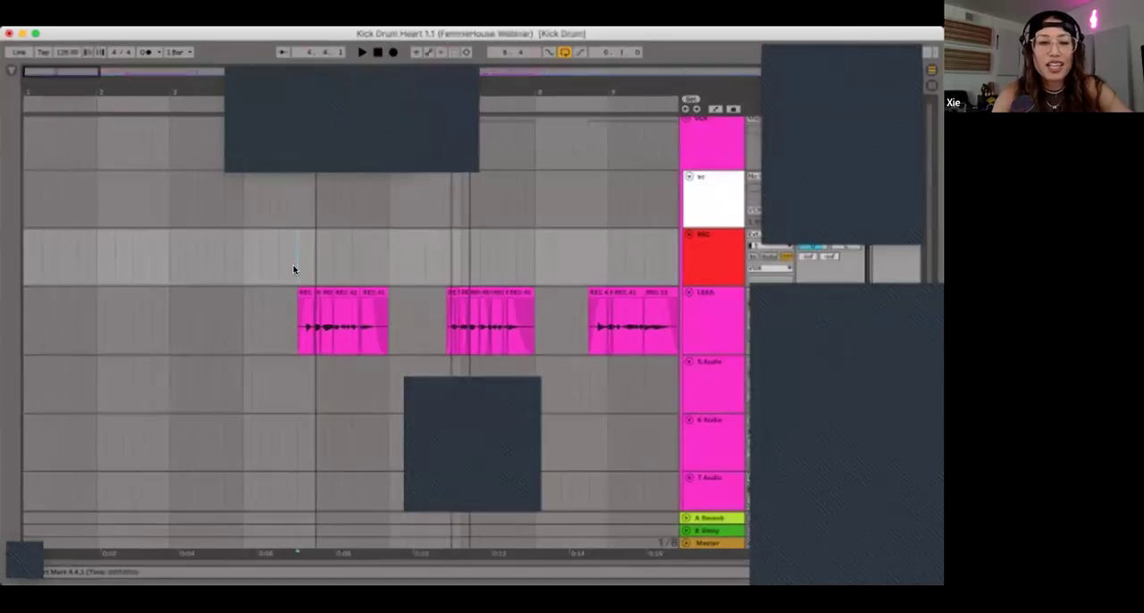
pyautogui.moveTo(382, 308); pyautogui.dragTo(420, 315)
pyautogui.press('-')
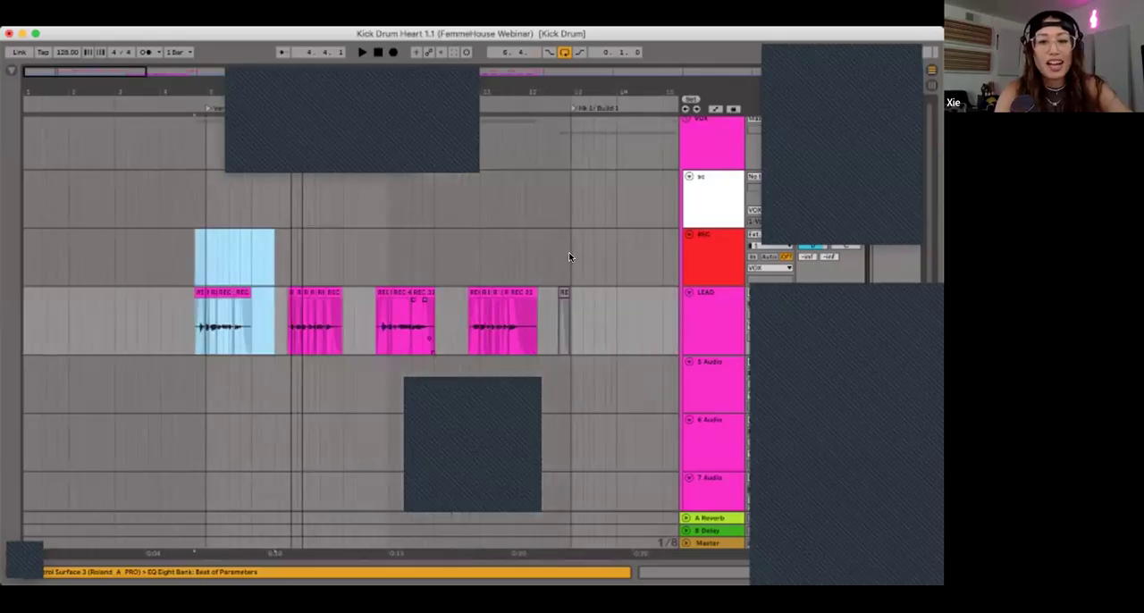
pyautogui.moveTo(571, 254); pyautogui.dragTo(159, 253)
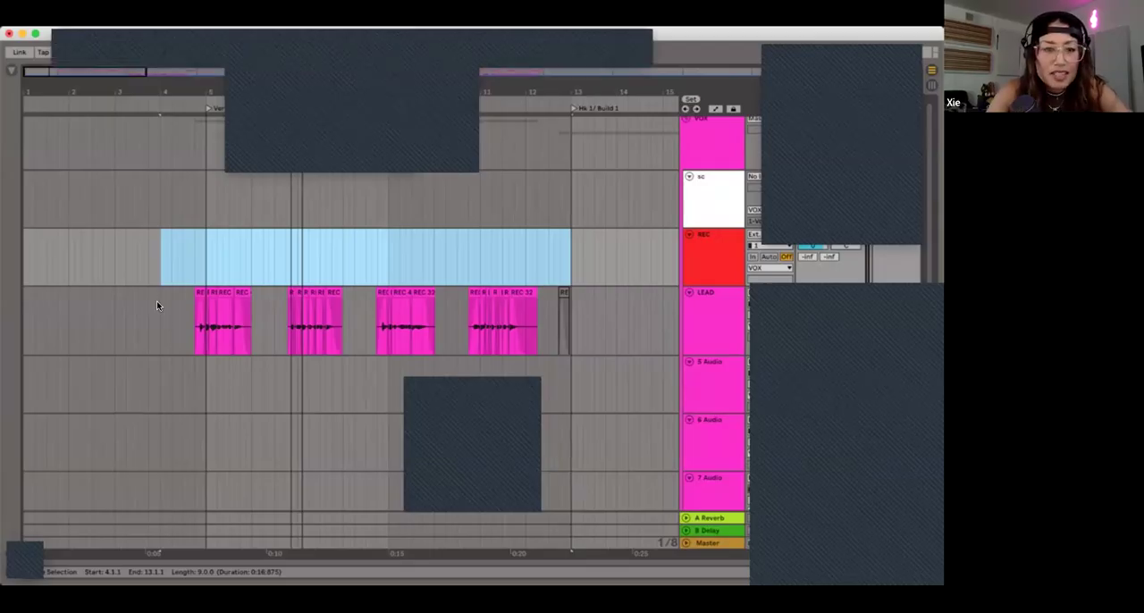
# Step: Clear the time selection and place the insert marker at 4.3.1 on the REC track
pyautogui.press('Down')
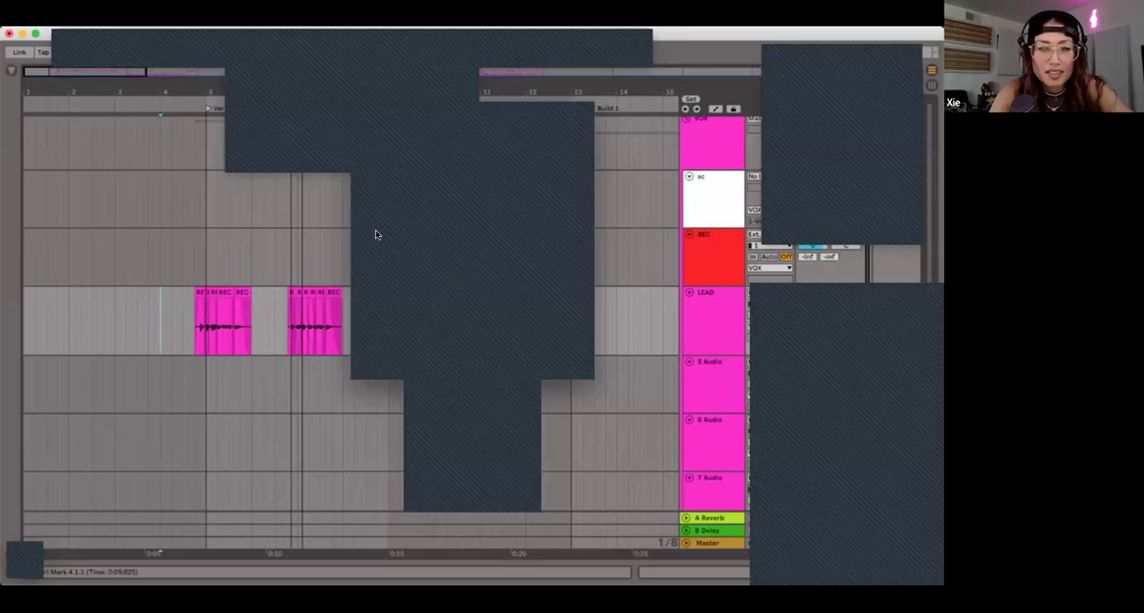
pyautogui.scroll(-1, 206, 253)
pyautogui.click(207, 253)
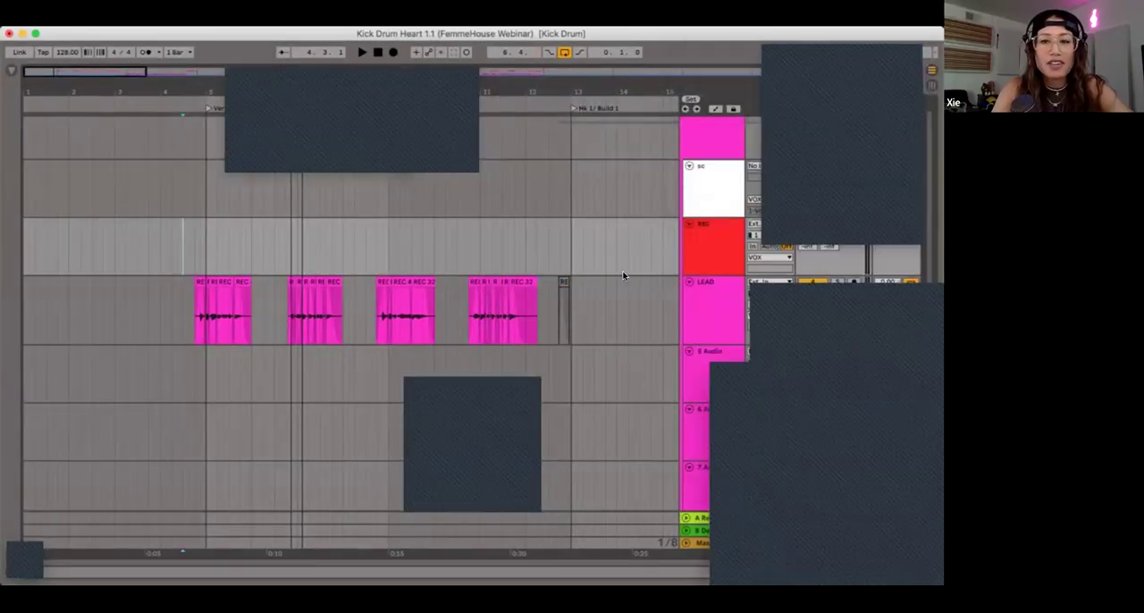
# Step: Place the insert marker at 4.2.3 on the LEAD track, ahead of the verse's first vocal phrase
pyautogui.click(194, 308)
pyautogui.scroll(2, 194, 309)
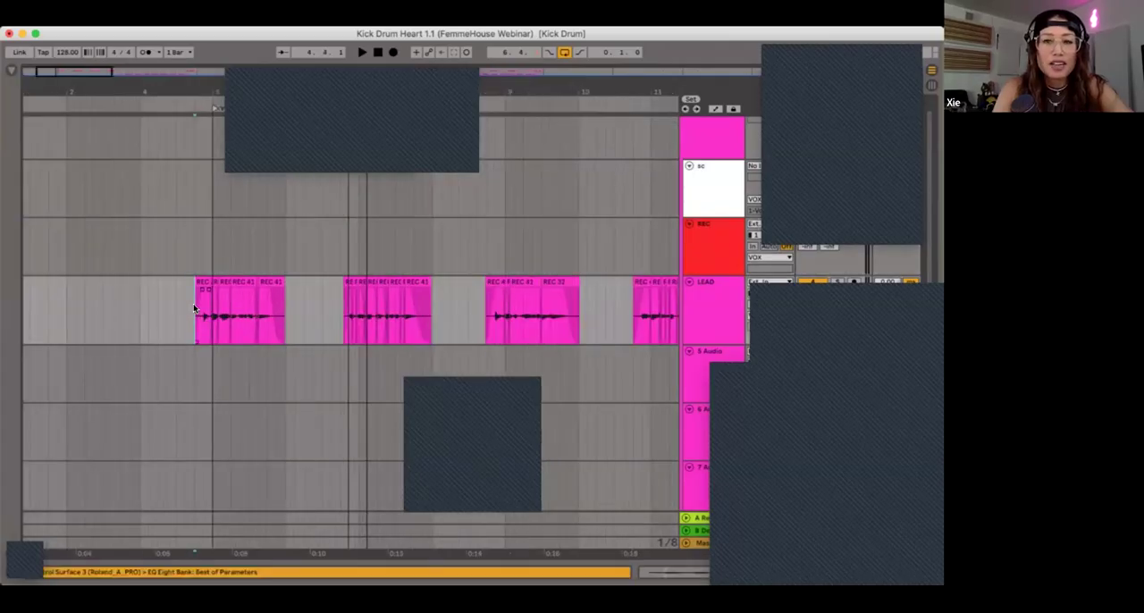
pyautogui.scroll(-2, 194, 308)
pyautogui.hscroll(-1, 414, 252)
pyautogui.scroll(-4, 413, 247)
pyautogui.hscroll(1, 413, 248)
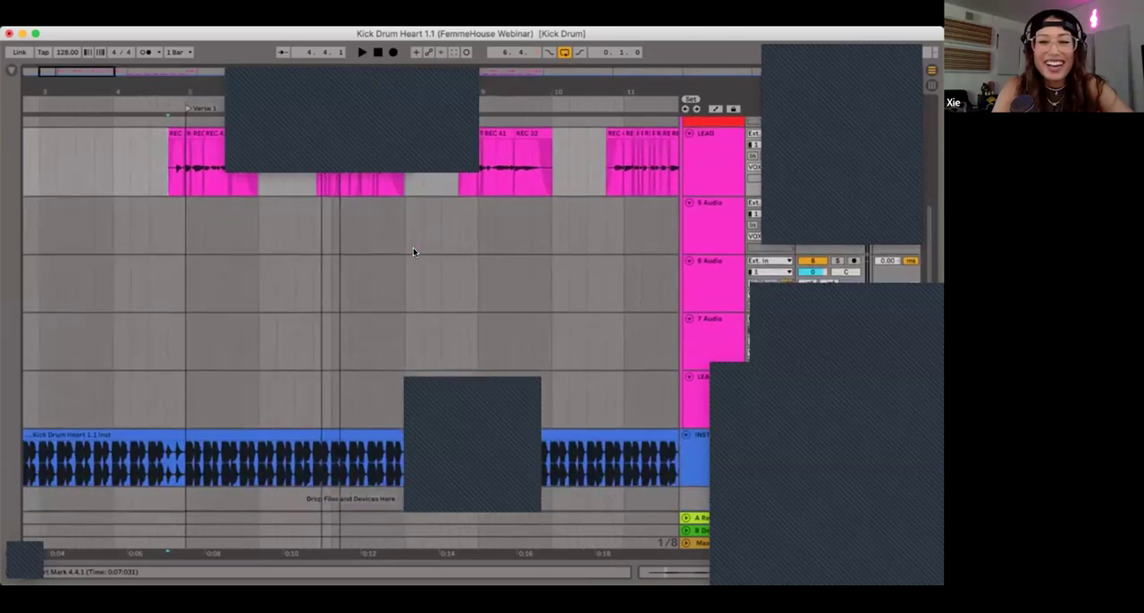
pyautogui.scroll(4, 263, 307)
pyautogui.click(135, 272)
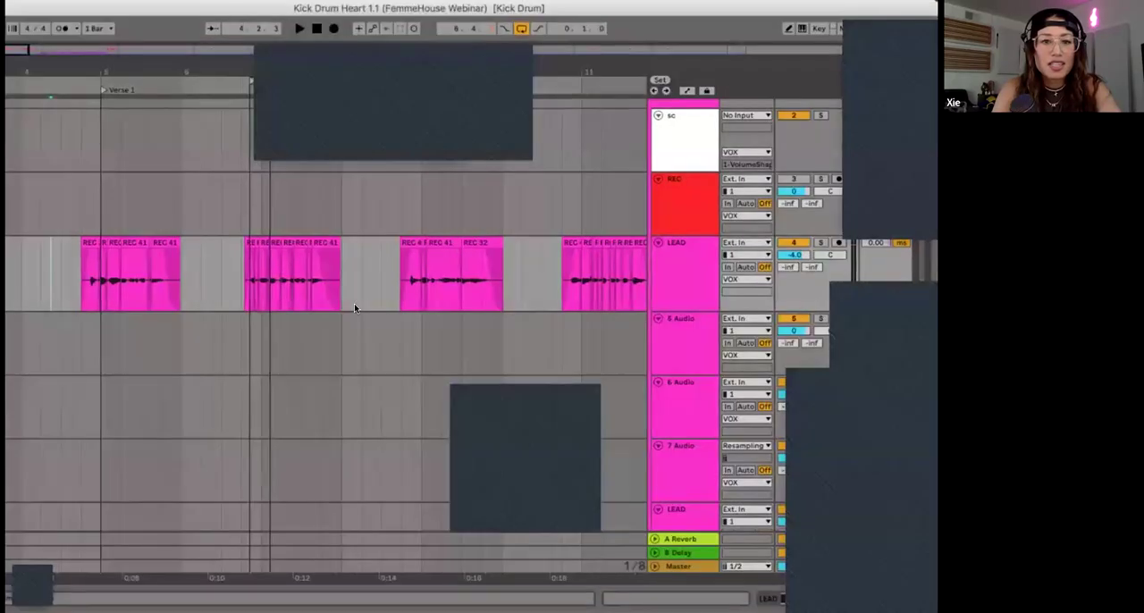
# Step: Move the 7 Audio track directly beneath LEAD and place the insert marker just ahead of its clip before Hk 2 / Build 2
pyautogui.hscroll(10, 412, 321)
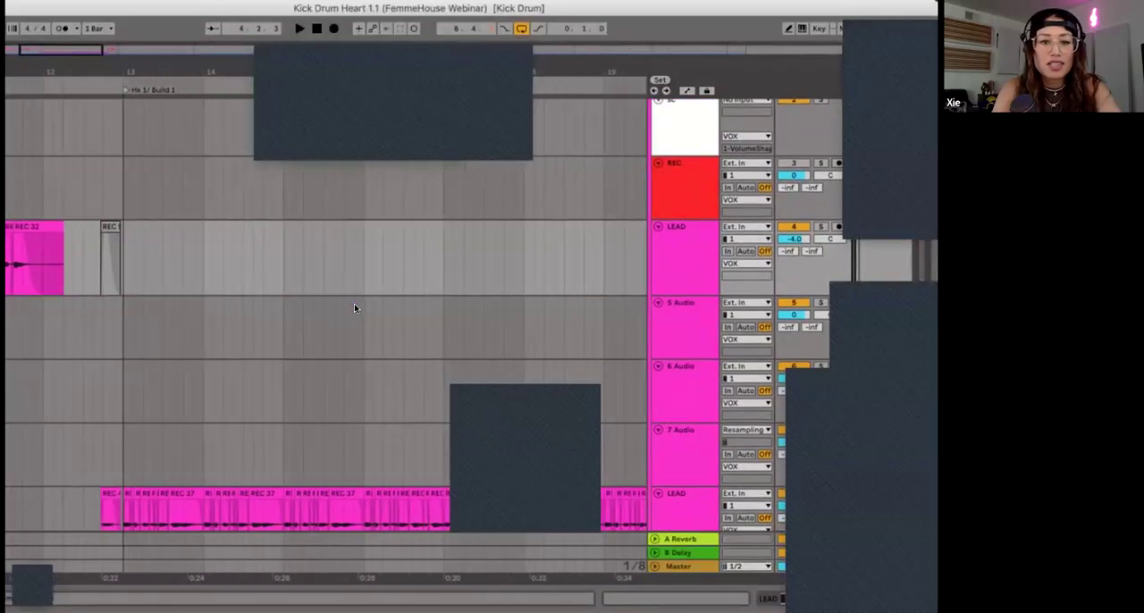
pyautogui.hscroll(5, 353, 306)
pyautogui.scroll(-1, 354, 306)
pyautogui.hscroll(8, 354, 306)
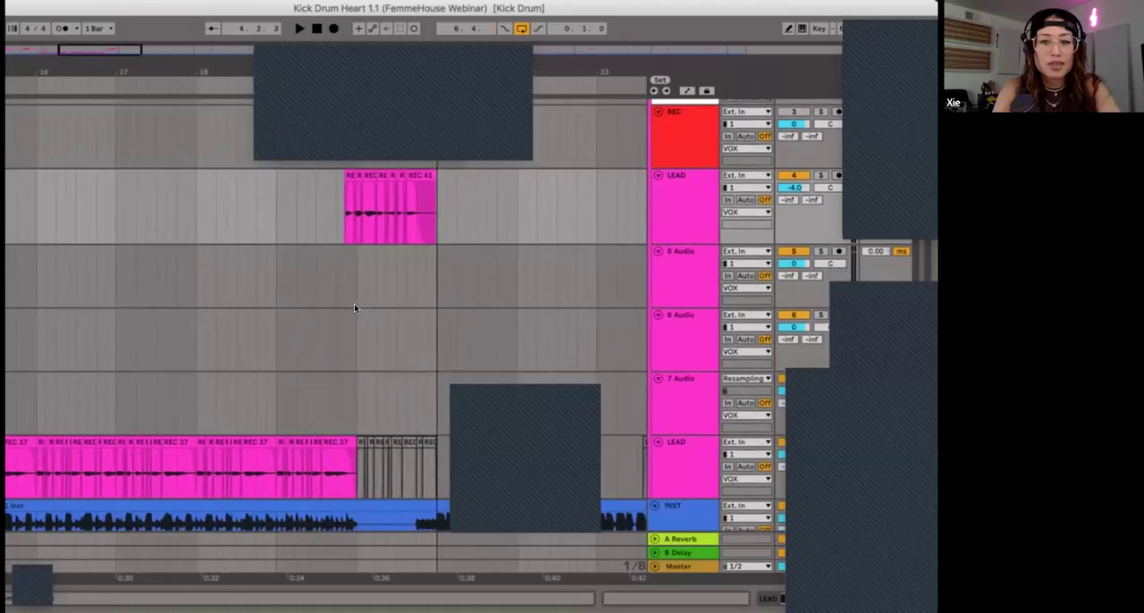
pyautogui.scroll(1, 354, 305)
pyautogui.hscroll(10, 354, 308)
pyautogui.scroll(-1, 354, 309)
pyautogui.hscroll(9, 354, 307)
pyautogui.scroll(-1, 354, 307)
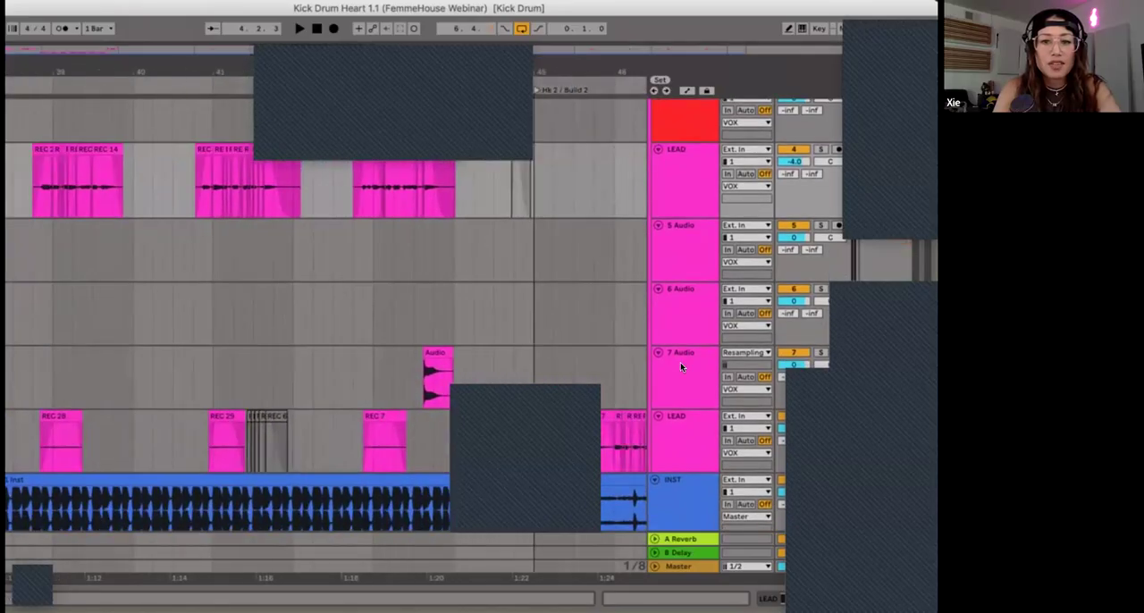
pyautogui.moveTo(679, 360); pyautogui.dragTo(674, 224)
pyautogui.click(412, 248)
pyautogui.press('+')
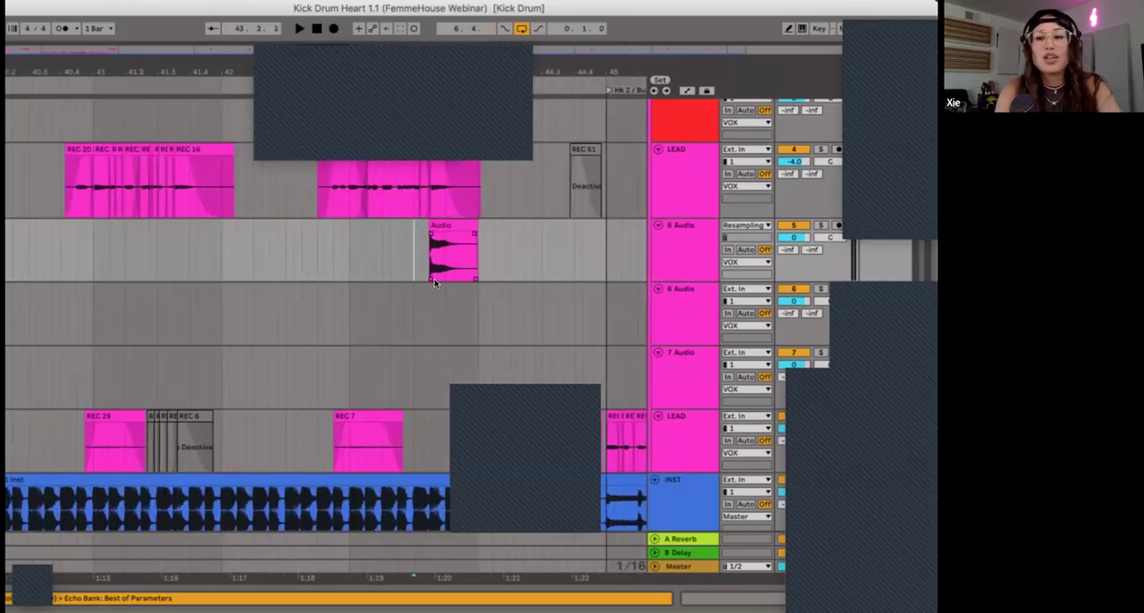
# Step: Solo the LEAD track and play back the end of its phrase in bar 43
pyautogui.click(666, 175)
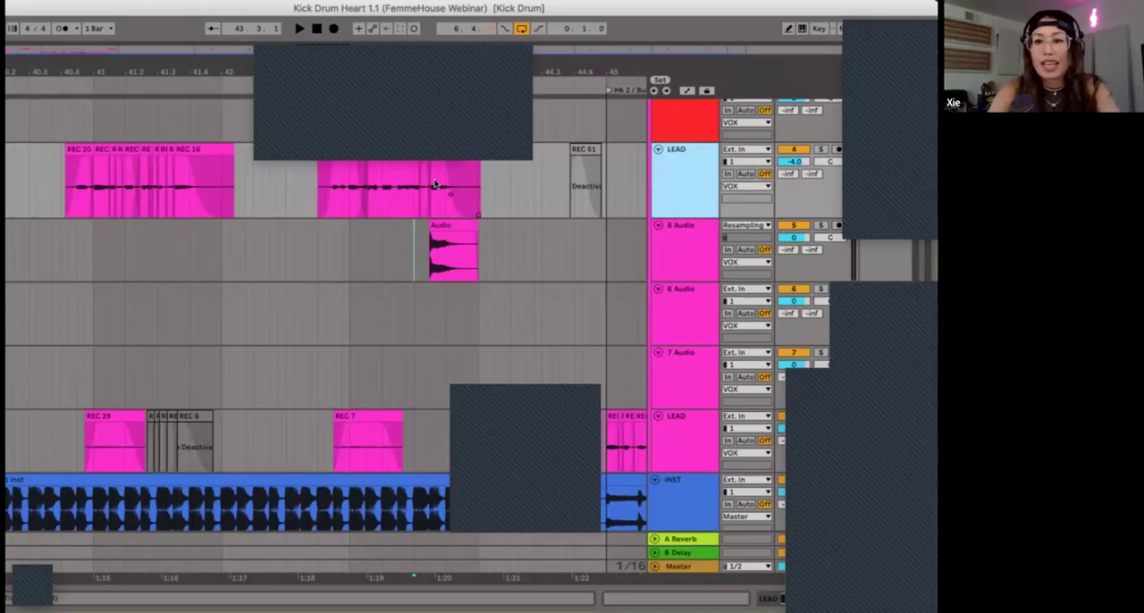
pyautogui.click(374, 188)
pyautogui.click(820, 150)
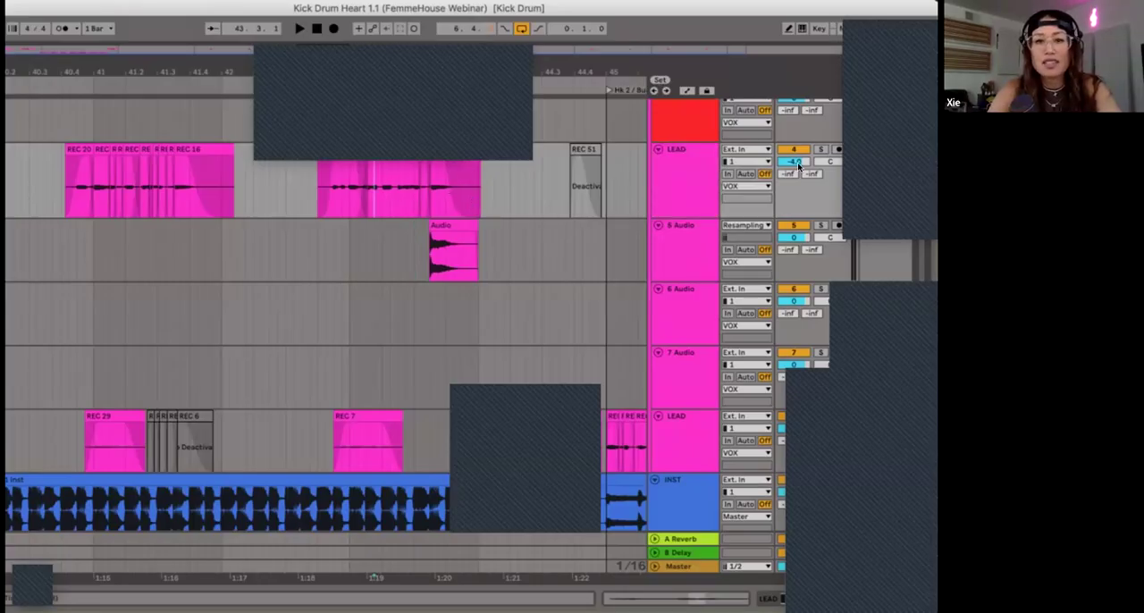
pyautogui.press('space')
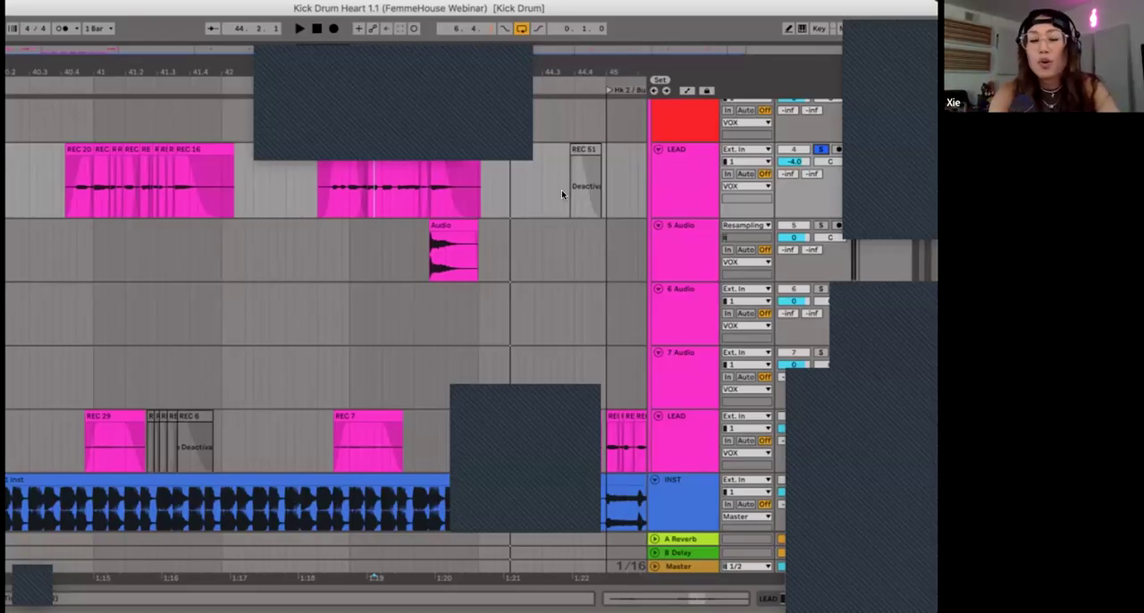
# Step: Insert a new audio track directly beneath the LEAD track
pyautogui.moveTo(413, 198); pyautogui.dragTo(640, 184)
pyautogui.click(376, 238)
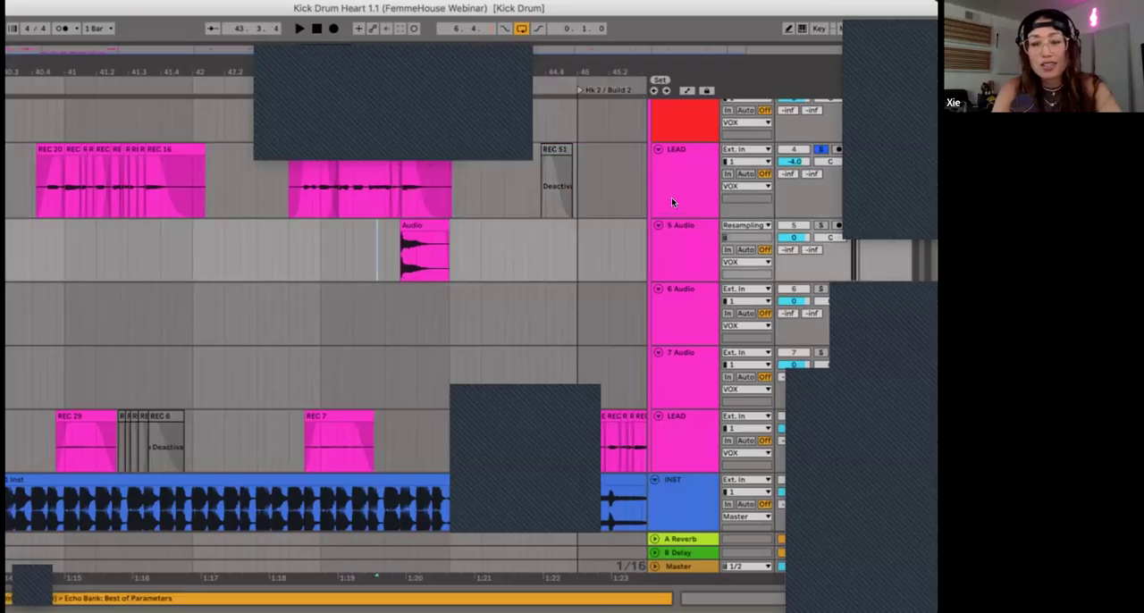
pyautogui.click(671, 197)
pyautogui.hotkey('ctrl', 't')
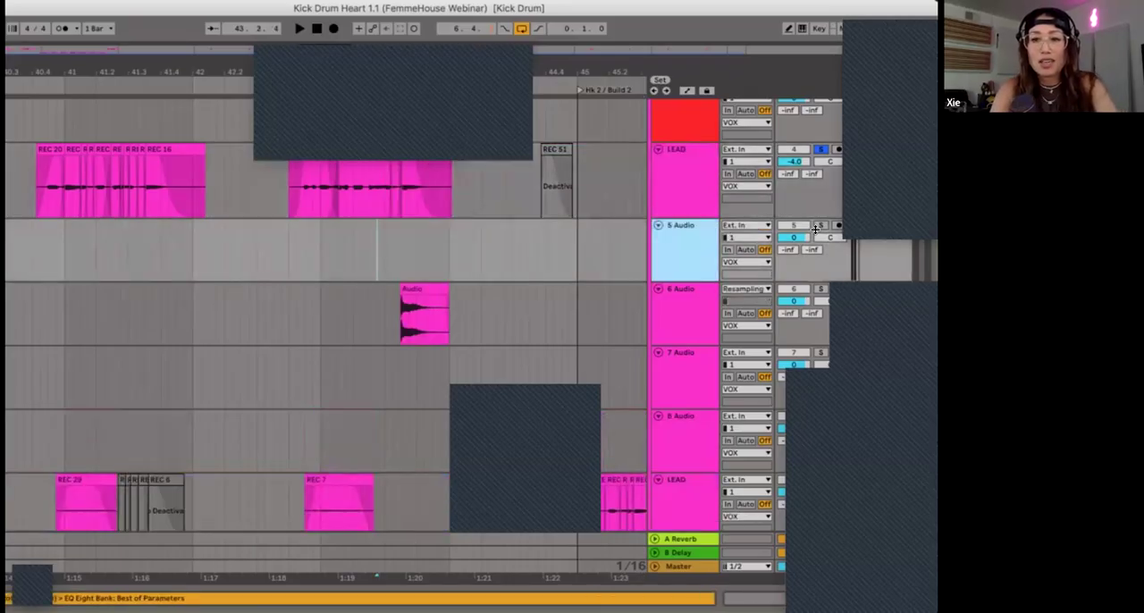
# Step: Solo the new audio track together with LEAD, arm it for recording and set its input to Resampling
pyautogui.click(819, 227)
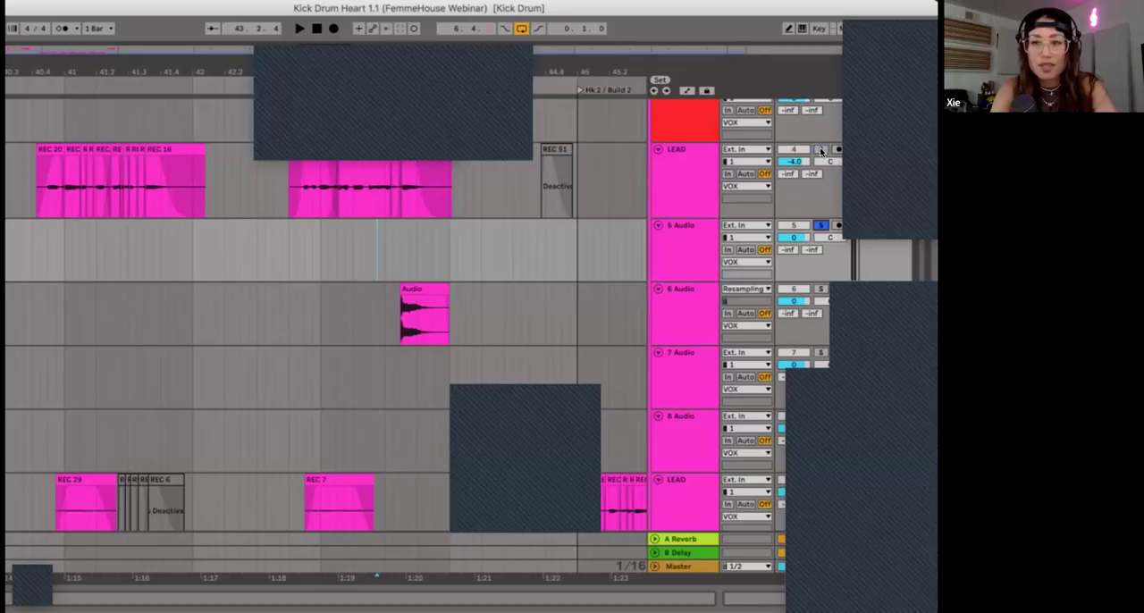
pyautogui.click(821, 150)
pyautogui.keyDown('super'); pyautogui.click(825, 224); pyautogui.keyUp('super')
pyautogui.click(837, 225)
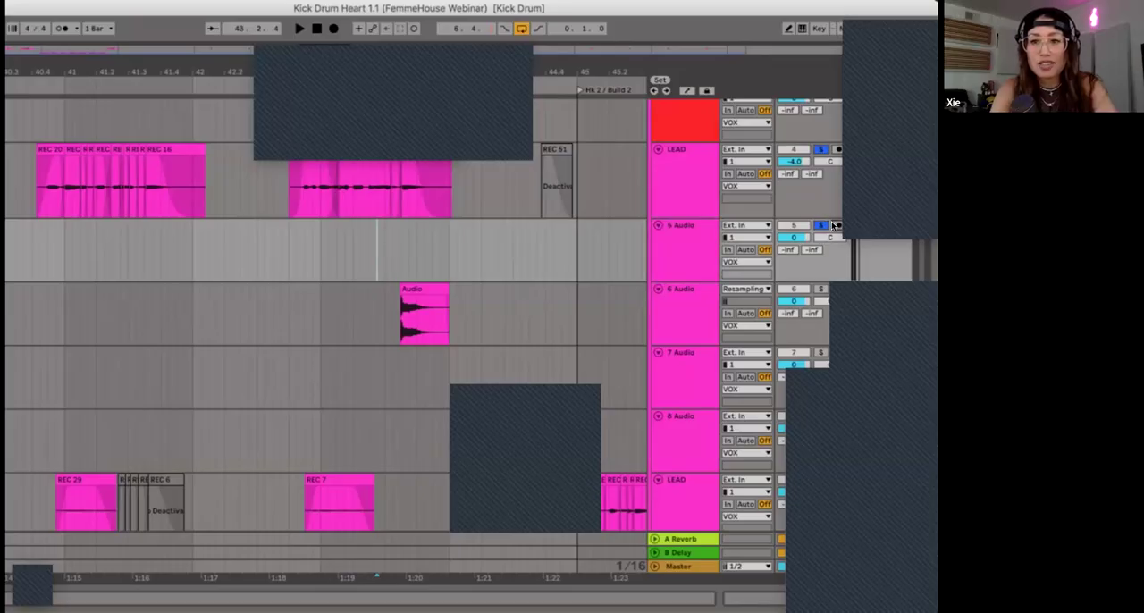
pyautogui.click(753, 227)
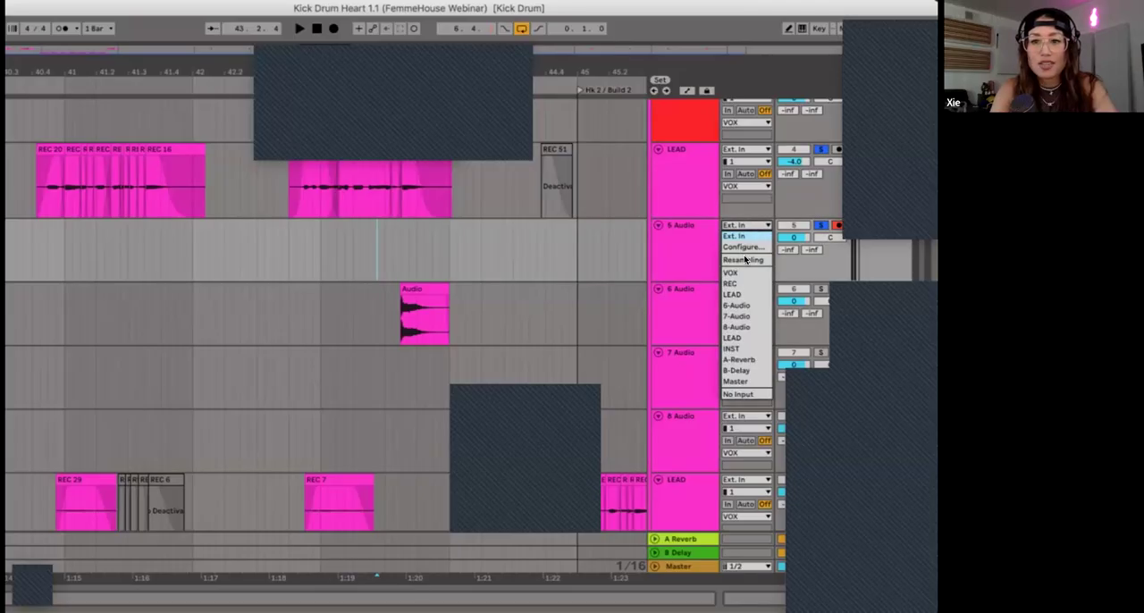
pyautogui.click(745, 259)
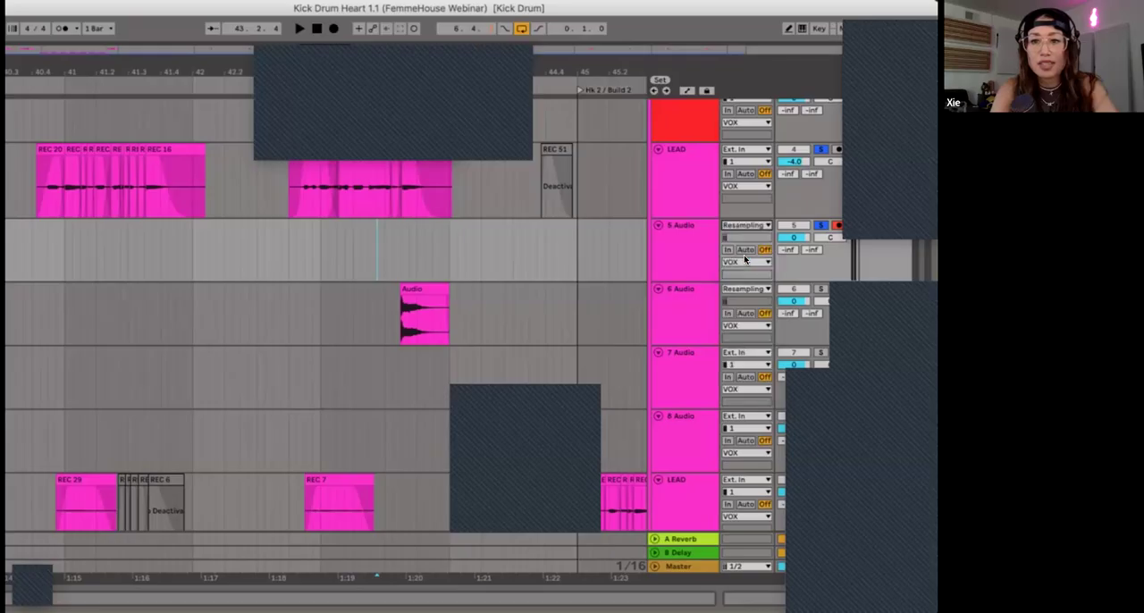
# Step: Record the end of LEAD's bar 43 phrase onto the armed resampling track, starting just ahead of the existing resampled clip
pyautogui.click(367, 233)
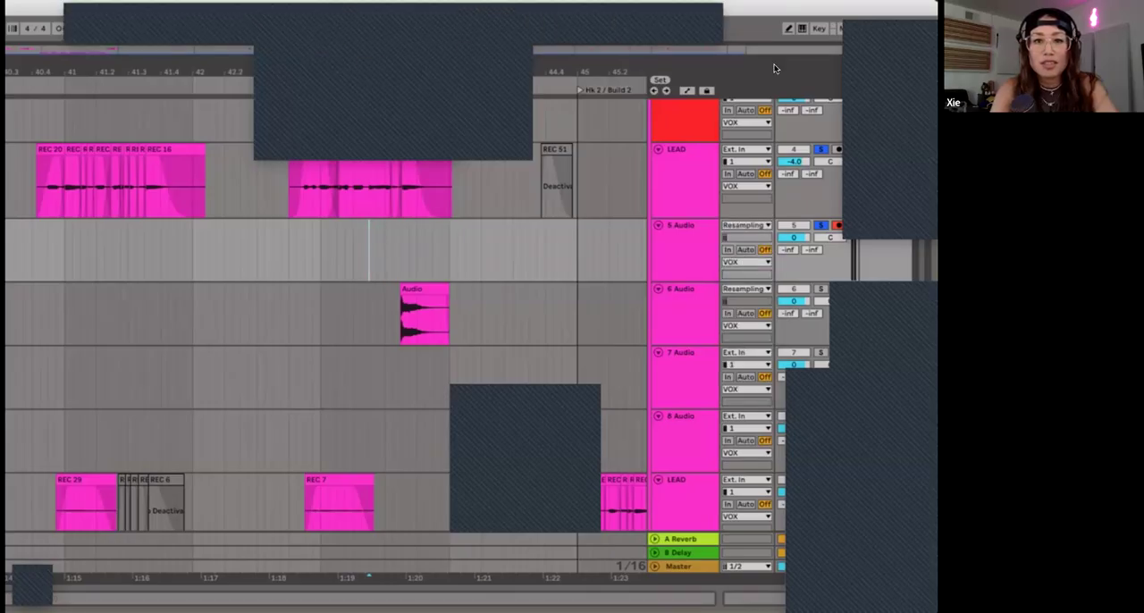
pyautogui.moveTo(757, 8); pyautogui.dragTo(758, 32)
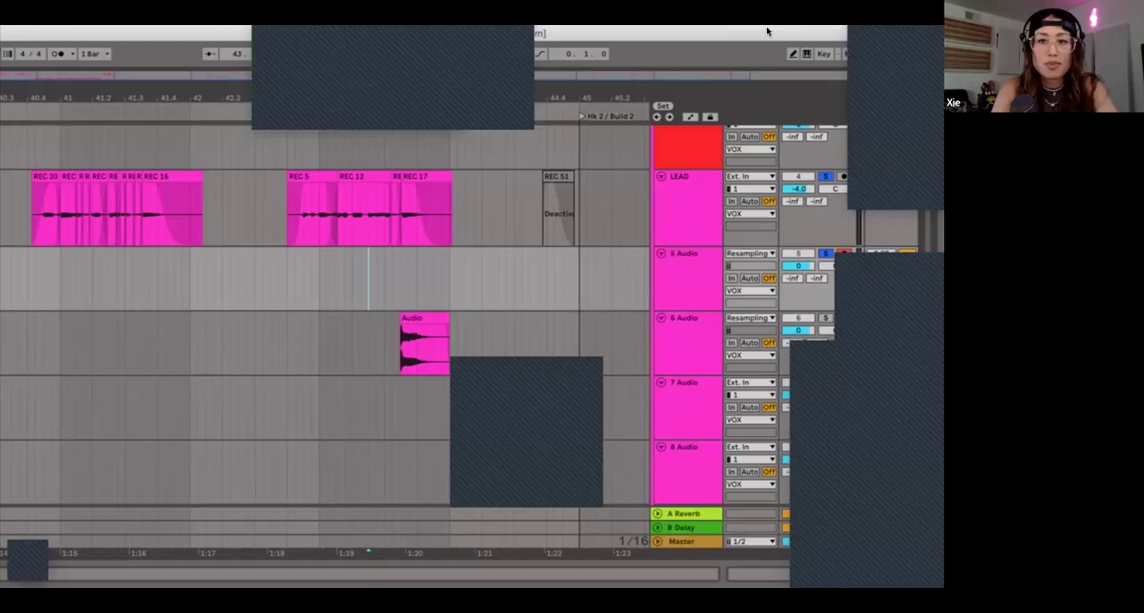
pyautogui.moveTo(767, 31); pyautogui.dragTo(731, 60)
pyautogui.click(279, 79)
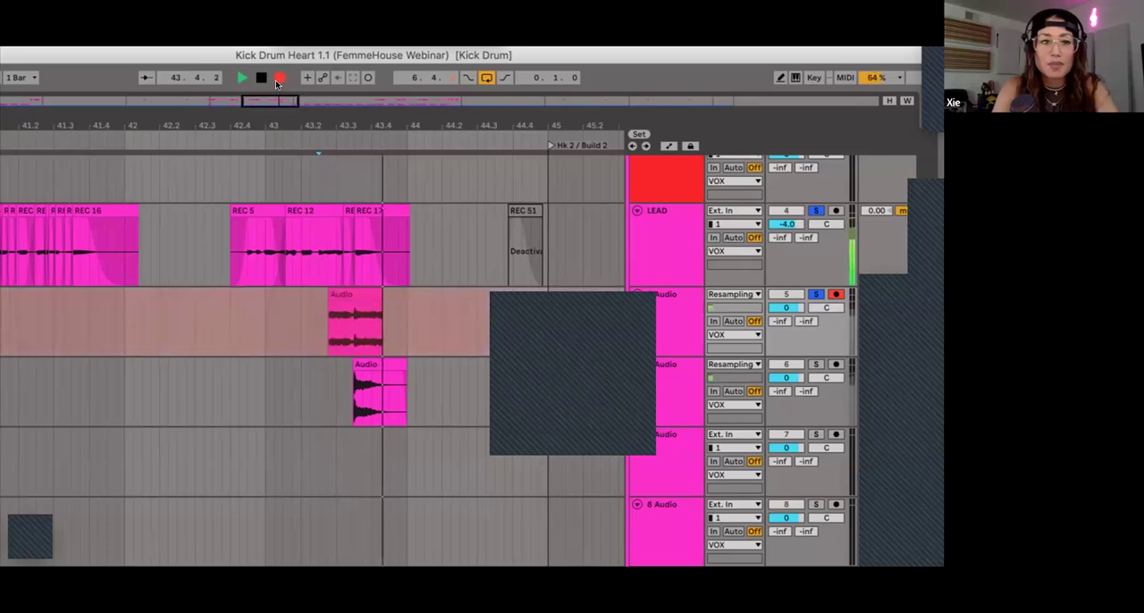
pyautogui.press('space')
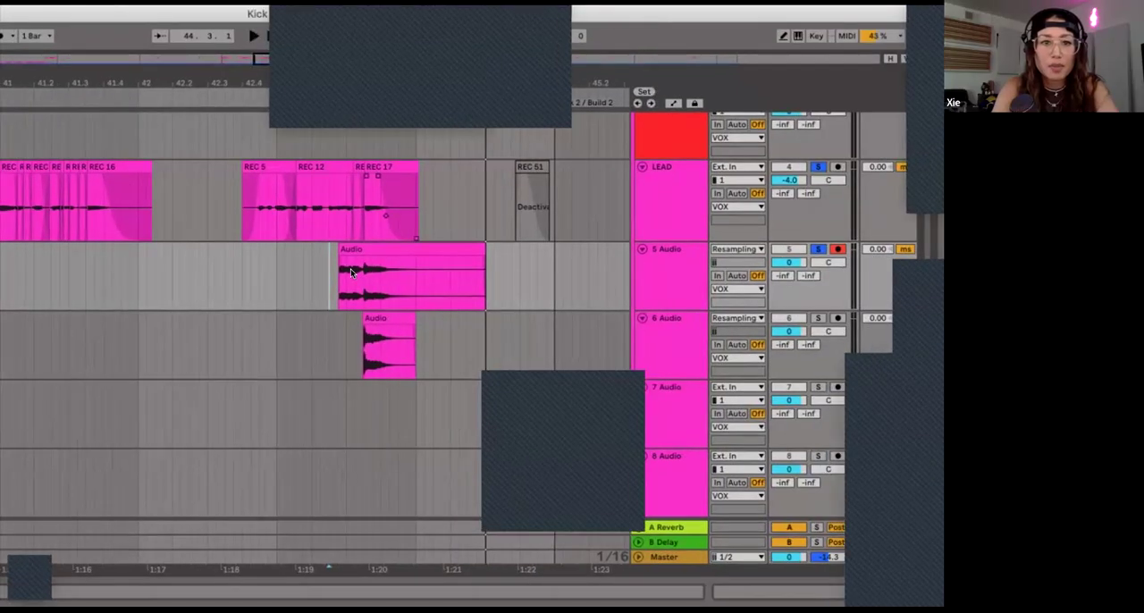
# Step: Play the new resampled recording and trim its start to where LEAD's REC 17 clip begins
pyautogui.click(340, 254)
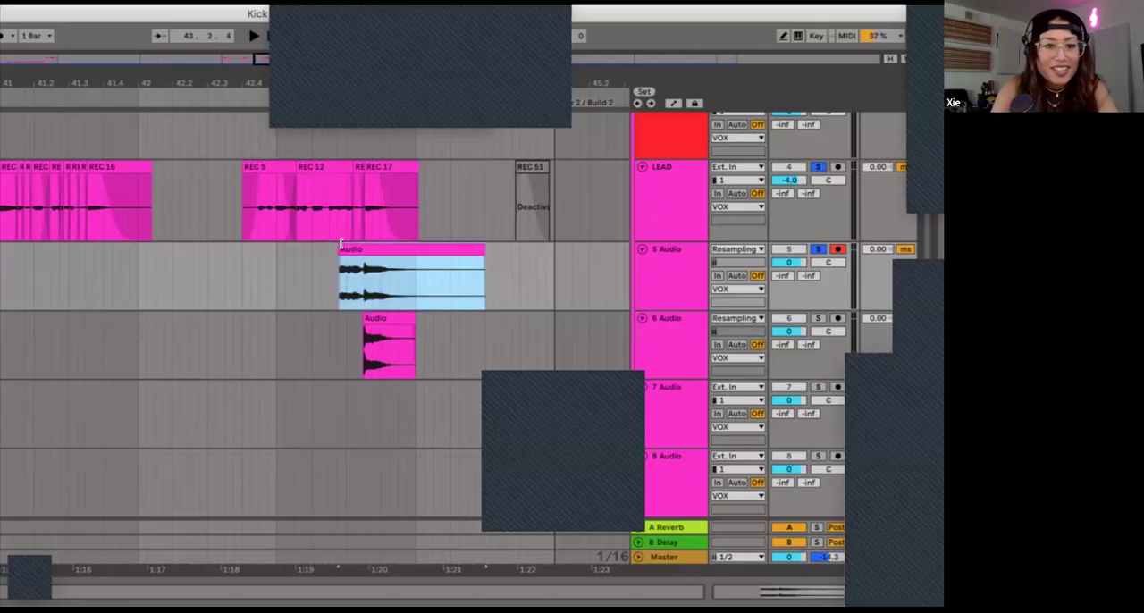
pyautogui.click(816, 248)
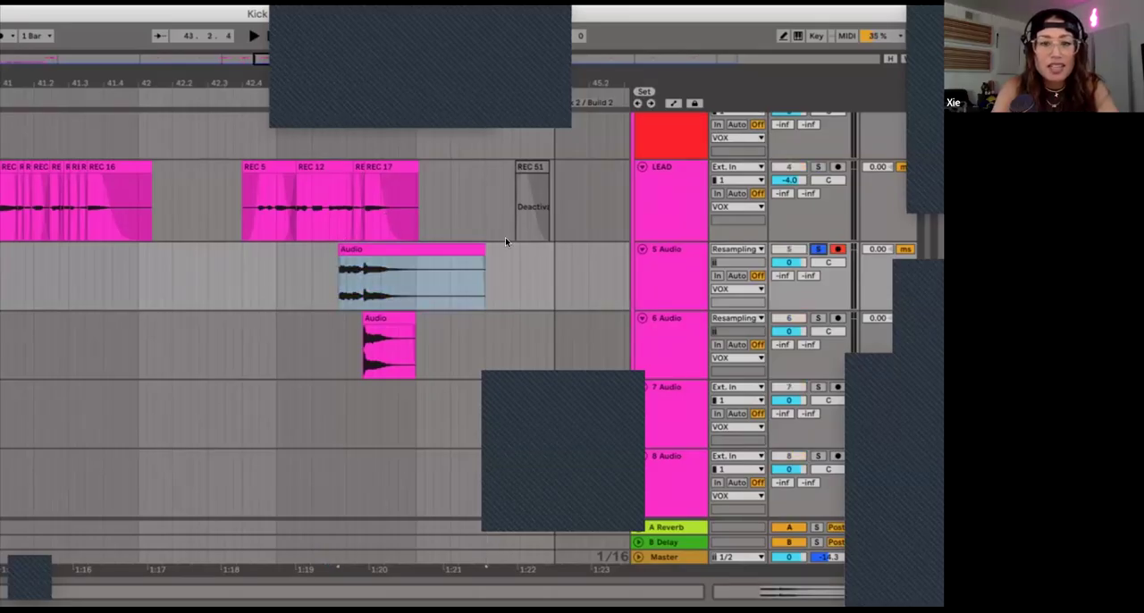
pyautogui.click(396, 249)
pyautogui.press('+')
pyautogui.press('+')
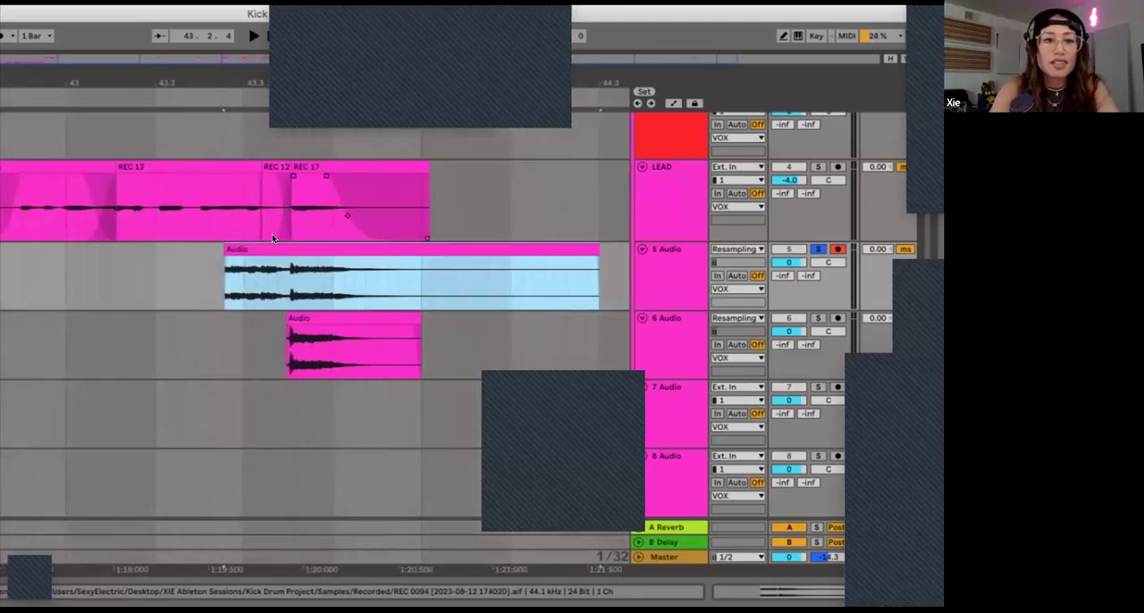
pyautogui.press('space')
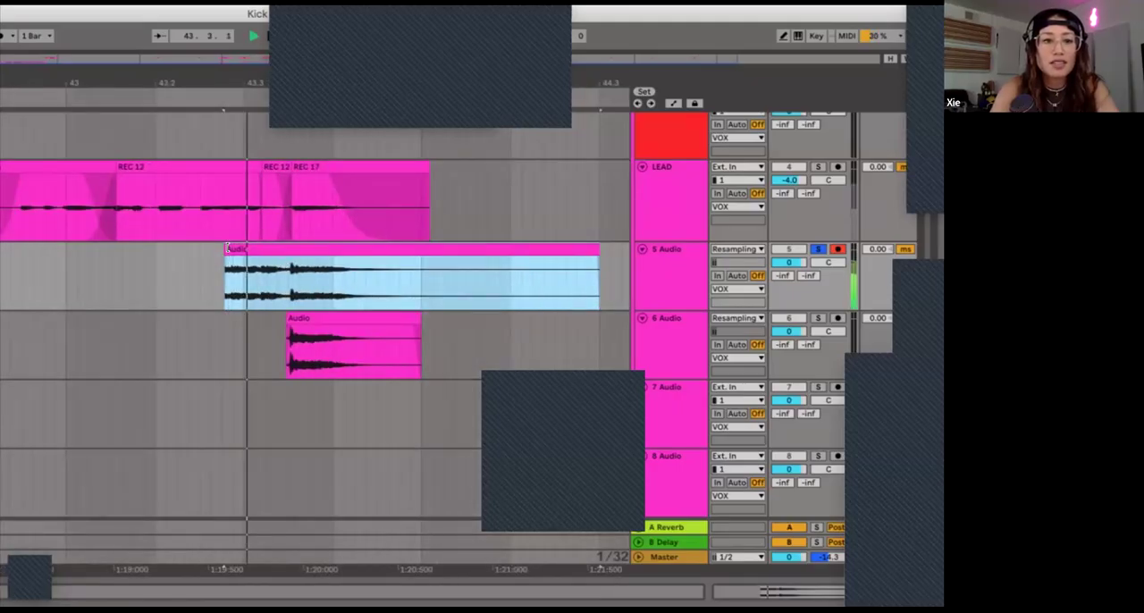
pyautogui.moveTo(226, 248); pyautogui.dragTo(284, 253)
pyautogui.press('space')
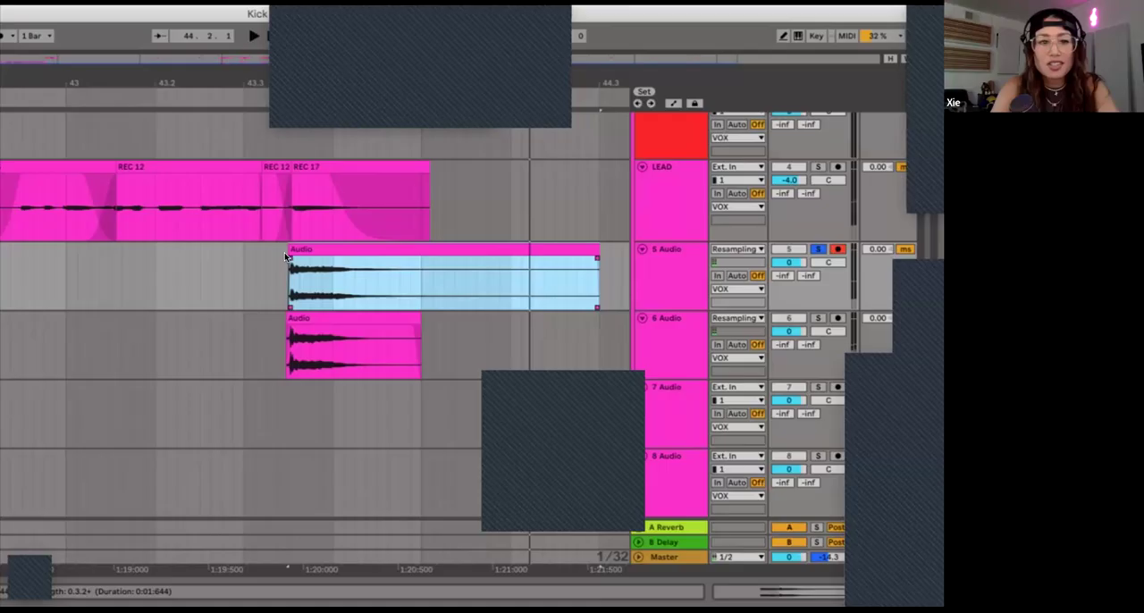
# Step: Remove the newly recorded resampling track beneath LEAD, keeping the original resampled clip's track
pyautogui.click(301, 387)
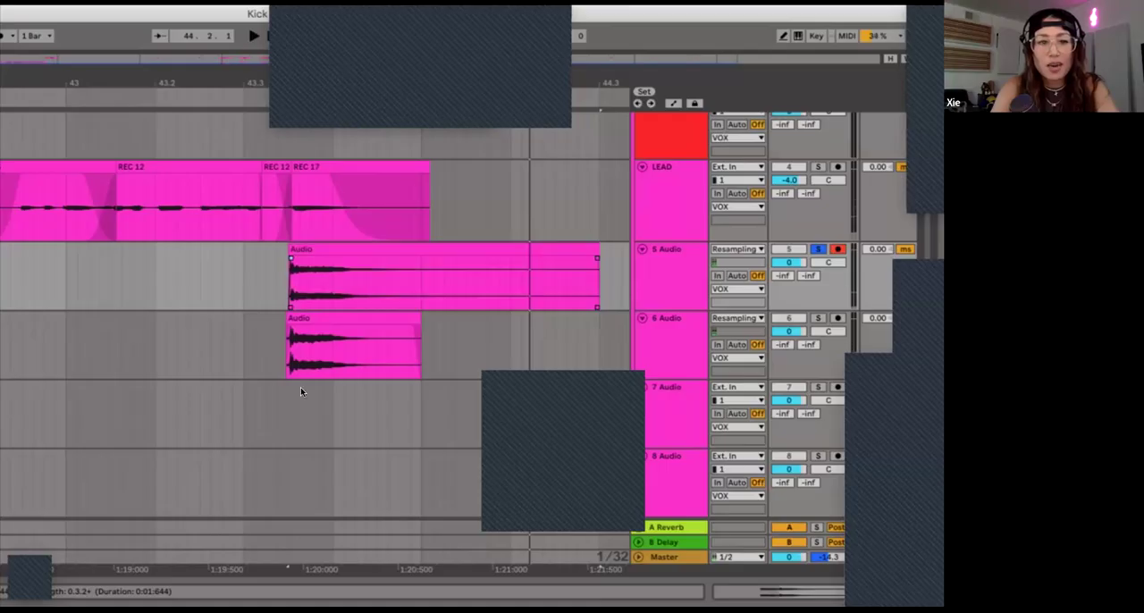
pyautogui.click(672, 289)
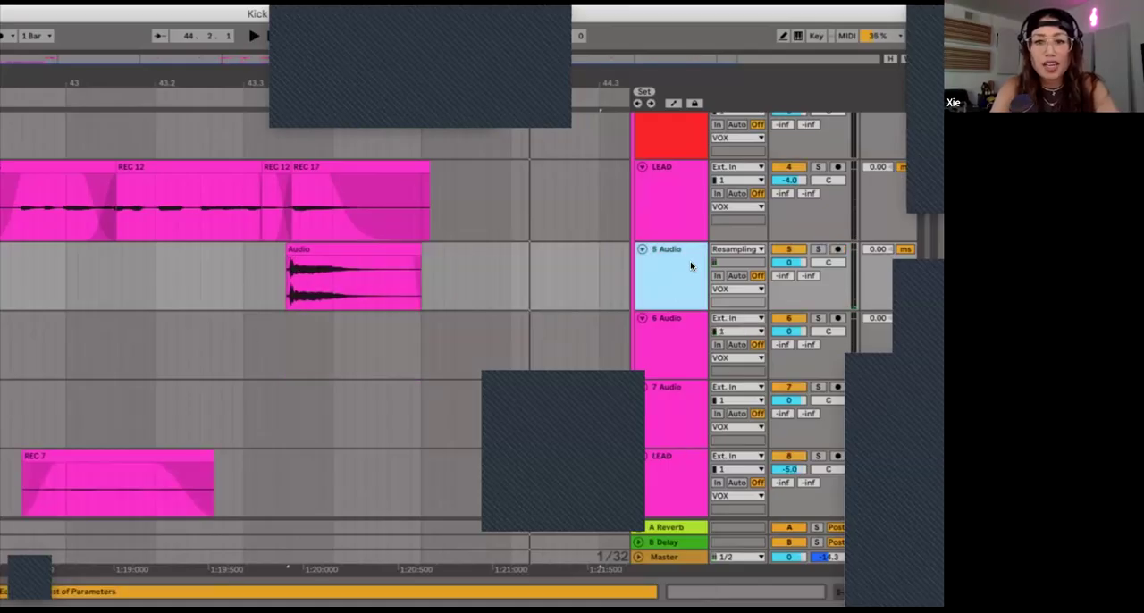
# Step: Show the device chain of the 5 Audio track and open the browser with its search cleared
pyautogui.click(384, 246)
pyautogui.doubleClick(669, 265)
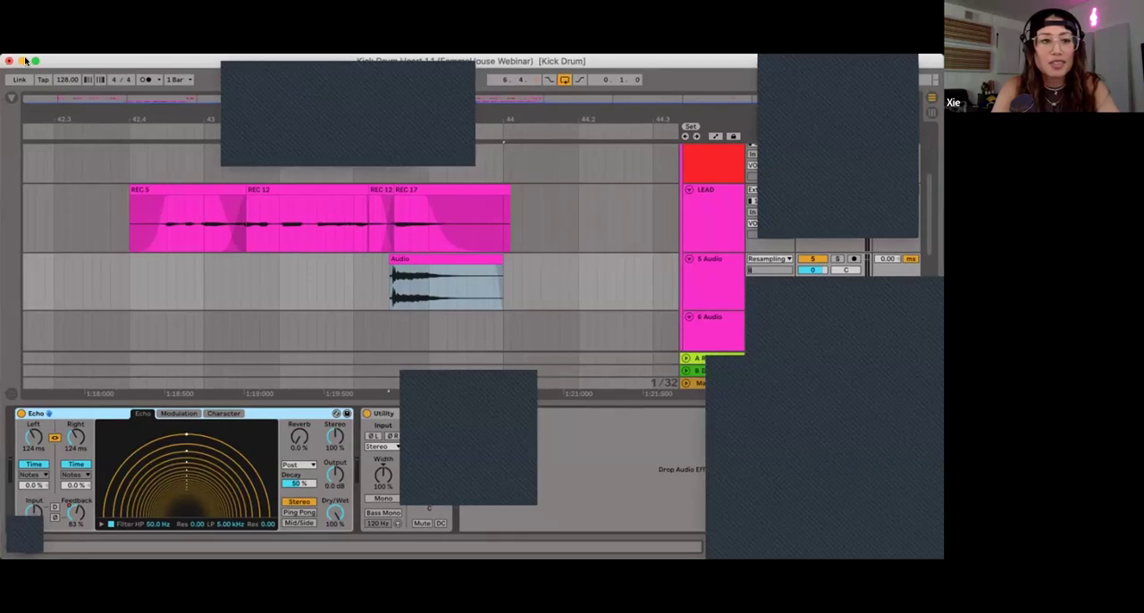
pyautogui.click(11, 97)
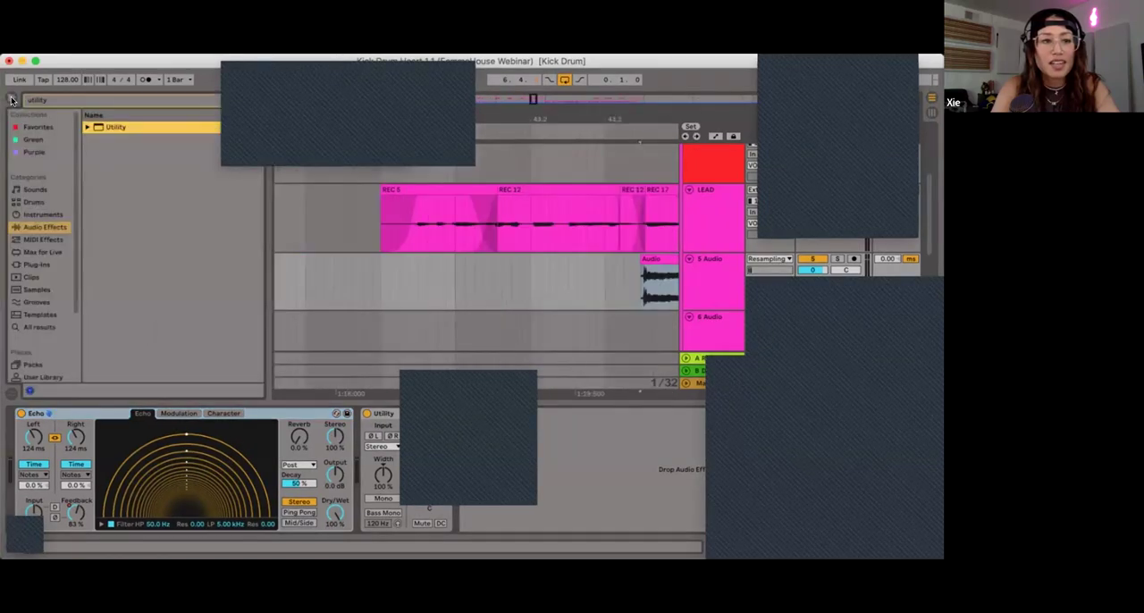
pyautogui.doubleClick(64, 100)
pyautogui.press('BackSpace')
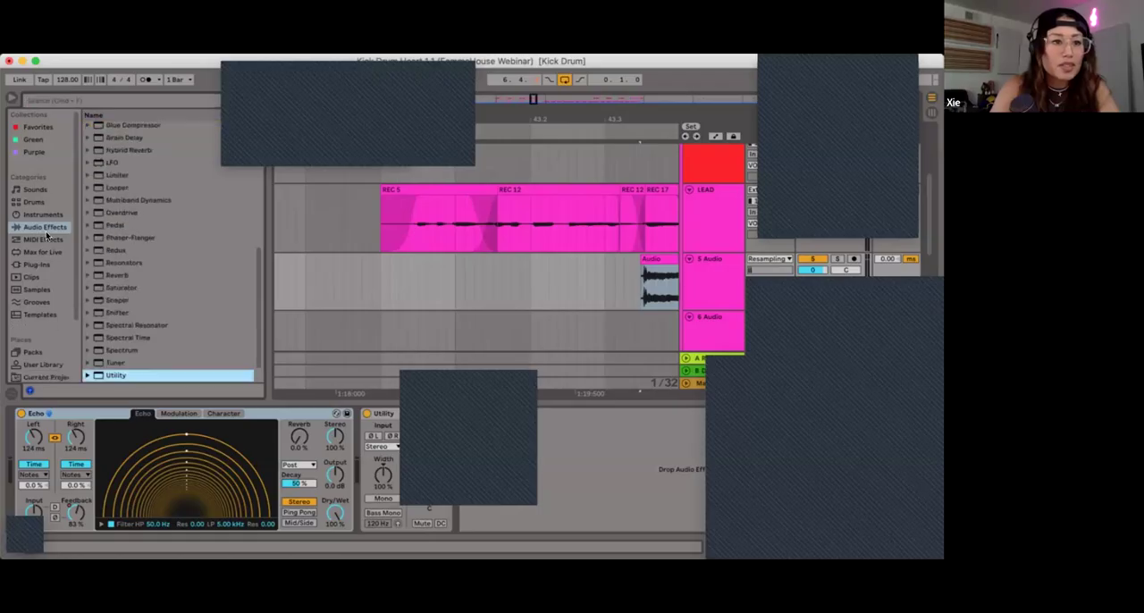
# Step: Find Echo among the browser's Audio Effects and point out the Dry/Wet control of the Echo on 5 Audio
pyautogui.click(46, 229)
pyautogui.scroll(2, 114, 186)
pyautogui.click(111, 302)
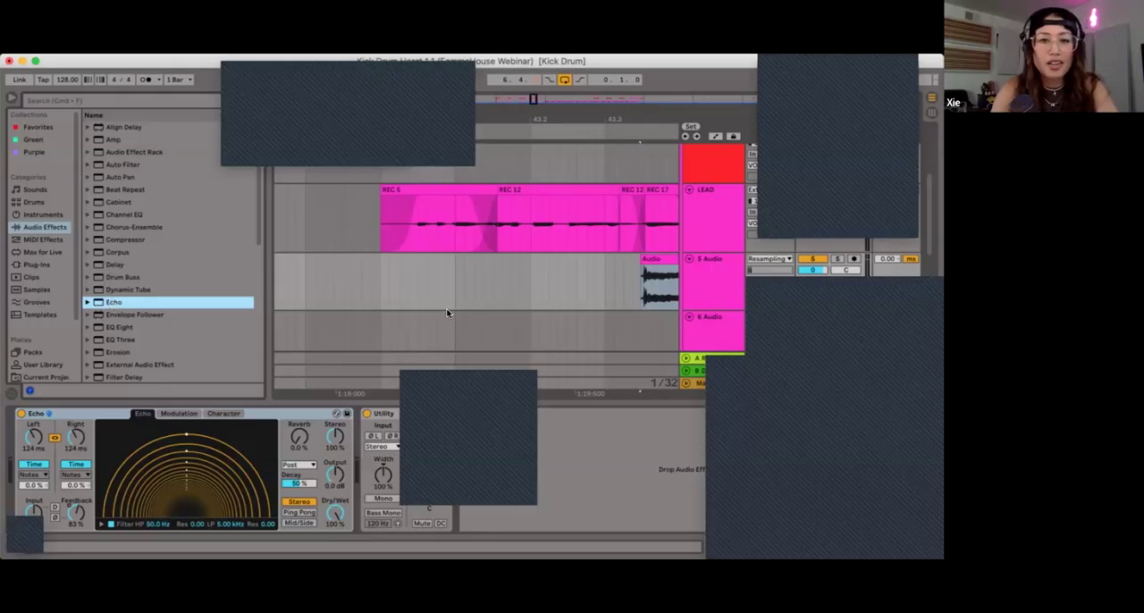
pyautogui.click(333, 517)
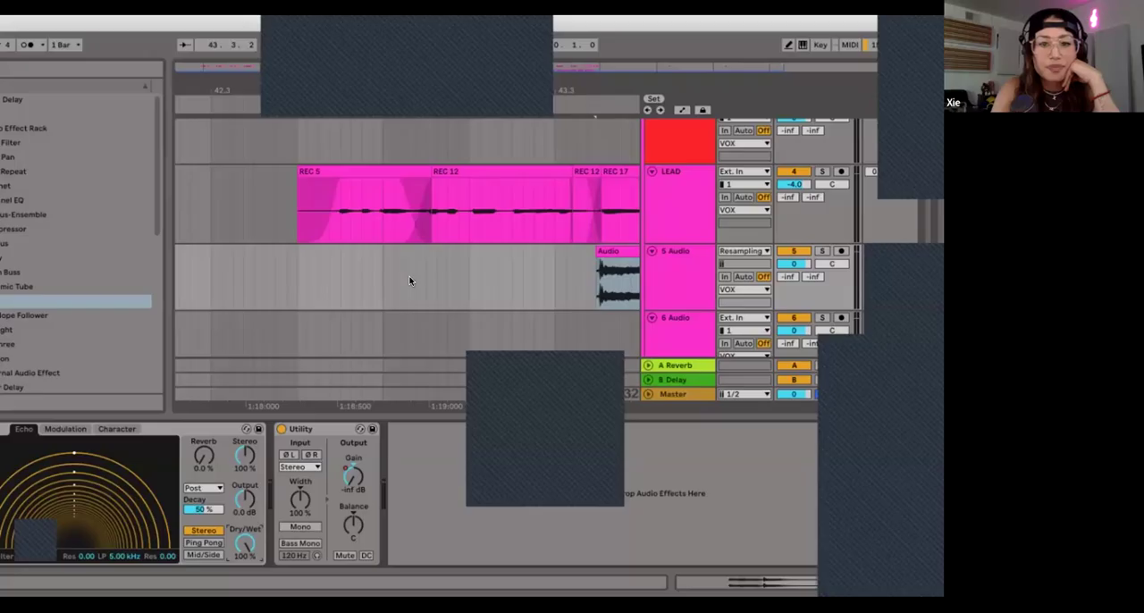
# Step: Highlight the resampled clip and its 5 Audio track, and place the insert marker at 43.3.1 ahead of the clip
pyautogui.hscroll(4, 475, 285)
pyautogui.click(500, 258)
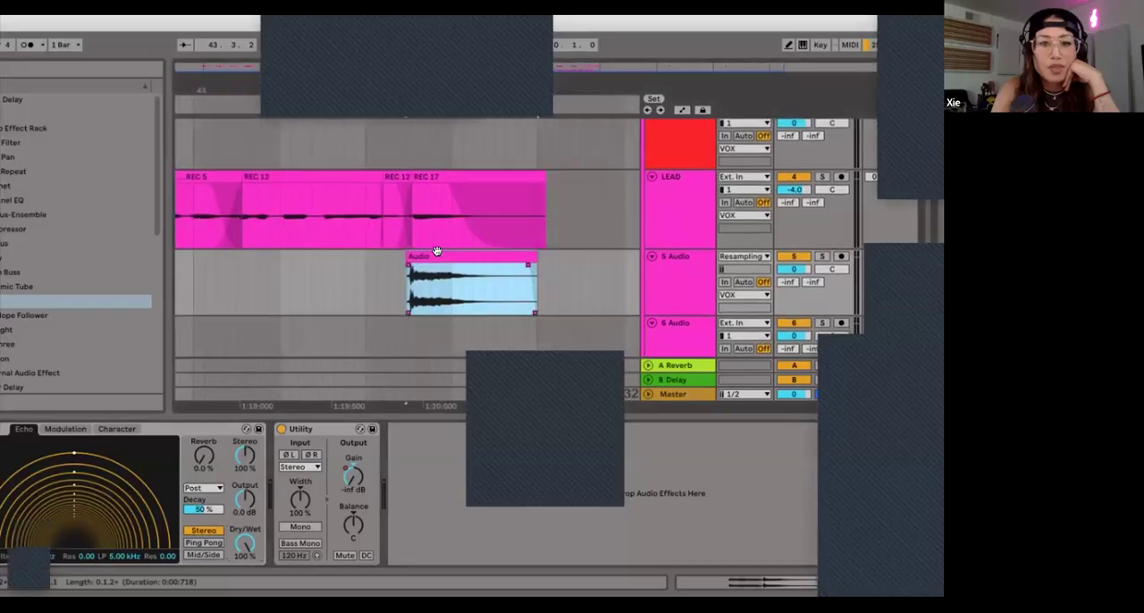
pyautogui.click(657, 270)
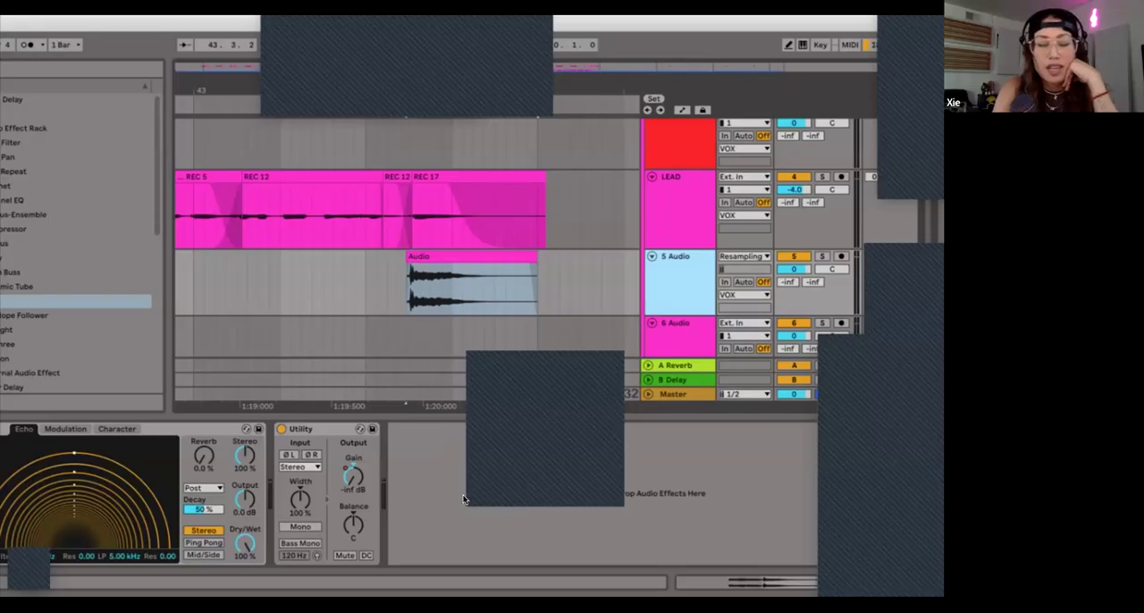
pyautogui.click(376, 281)
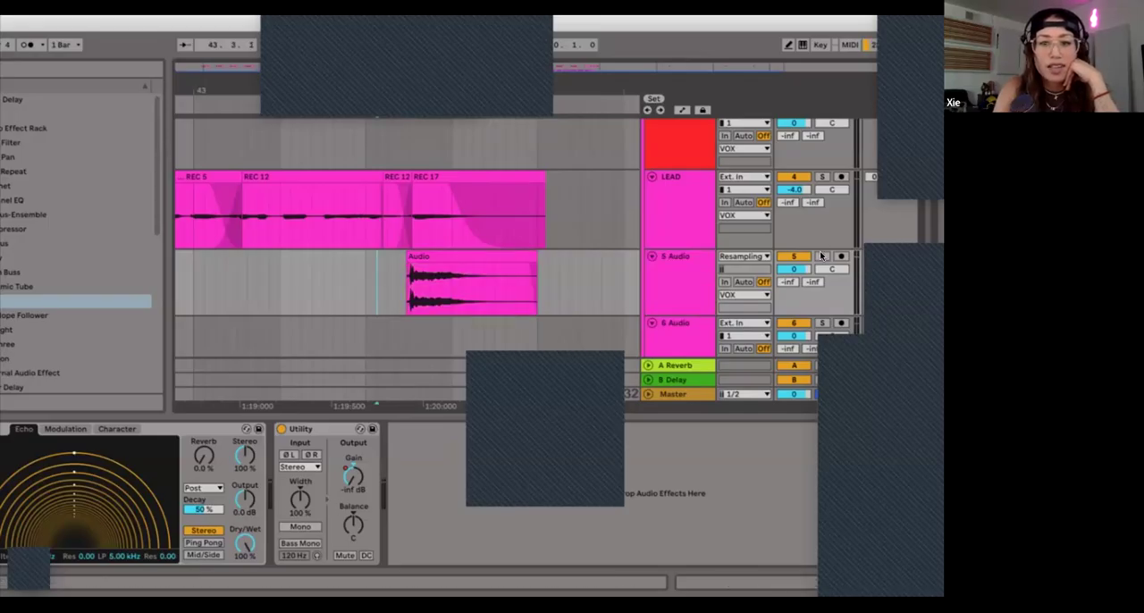
# Step: Audition the resampled clip from 43.3.1, soloing the 5 Audio track for part of the playback and unsoloing it again
pyautogui.click(821, 257)
pyautogui.press('space')
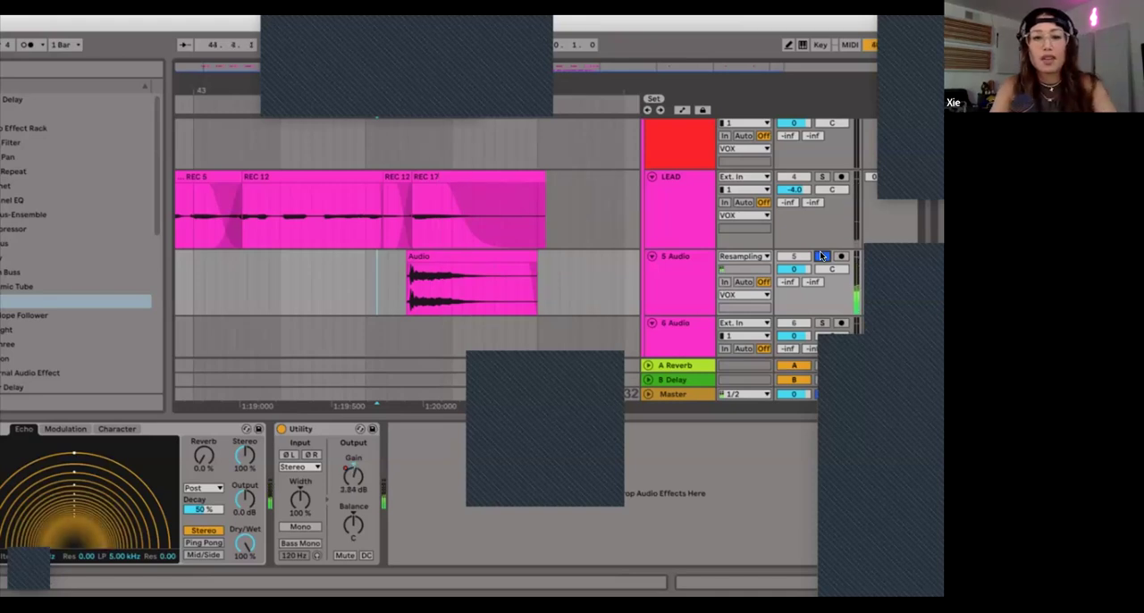
pyautogui.click(821, 257)
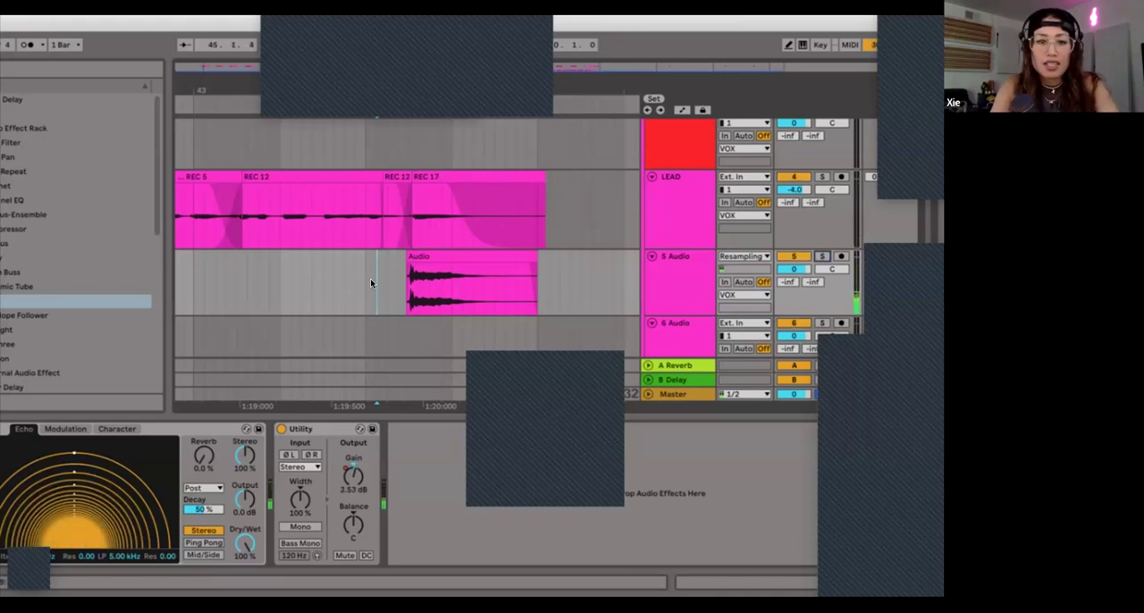
pyautogui.press('space')
pyautogui.press('-')
pyautogui.press('-')
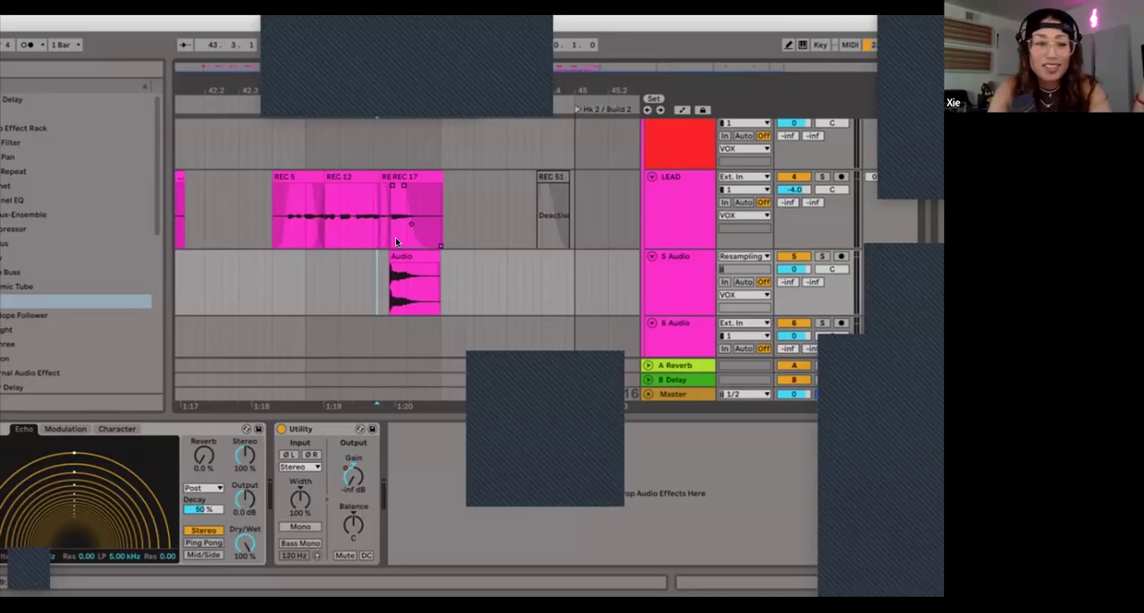
# Step: Solo the LEAD and 5 Audio tracks together and play the phrase with its vocal throw from 42.4.1
pyautogui.click(677, 211)
pyautogui.keyDown('shift'); pyautogui.click(677, 291); pyautogui.keyUp('shift')
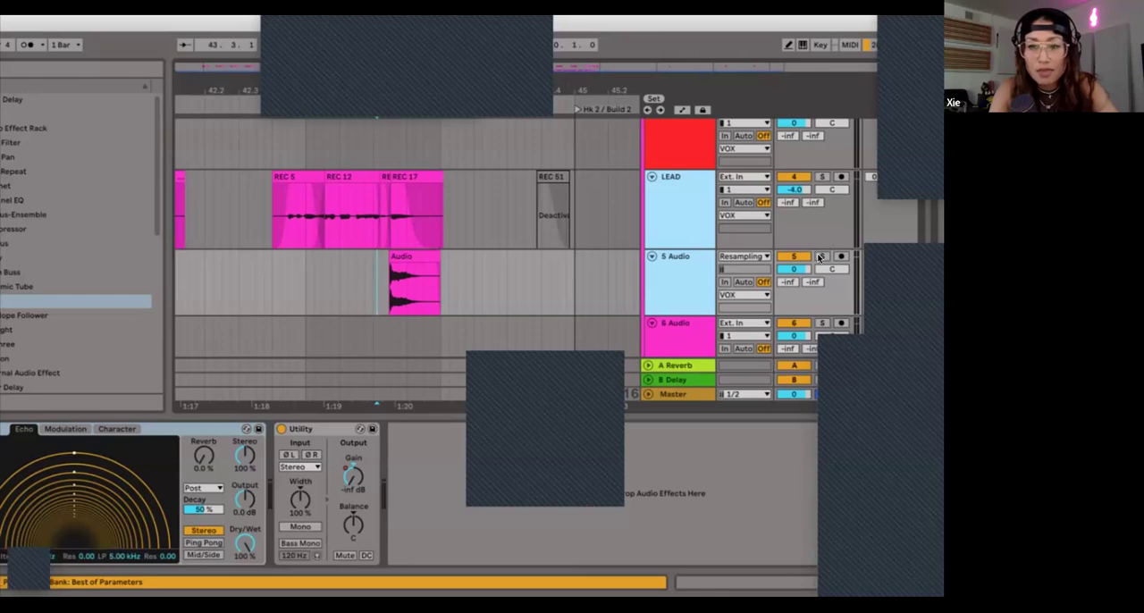
pyautogui.click(821, 257)
pyautogui.click(273, 280)
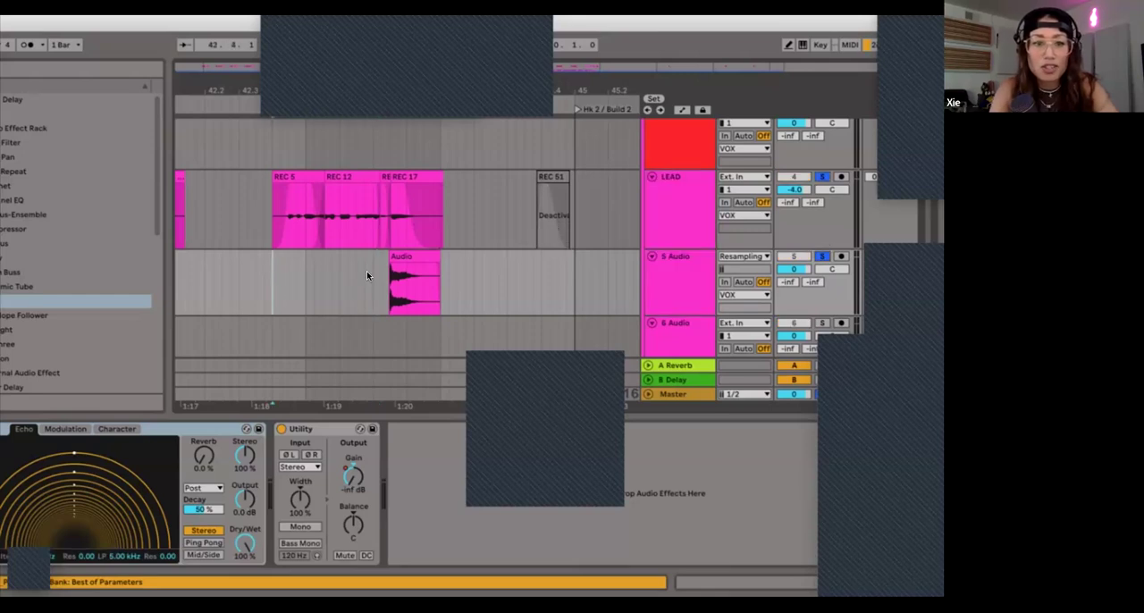
pyautogui.hscroll(1, 366, 272)
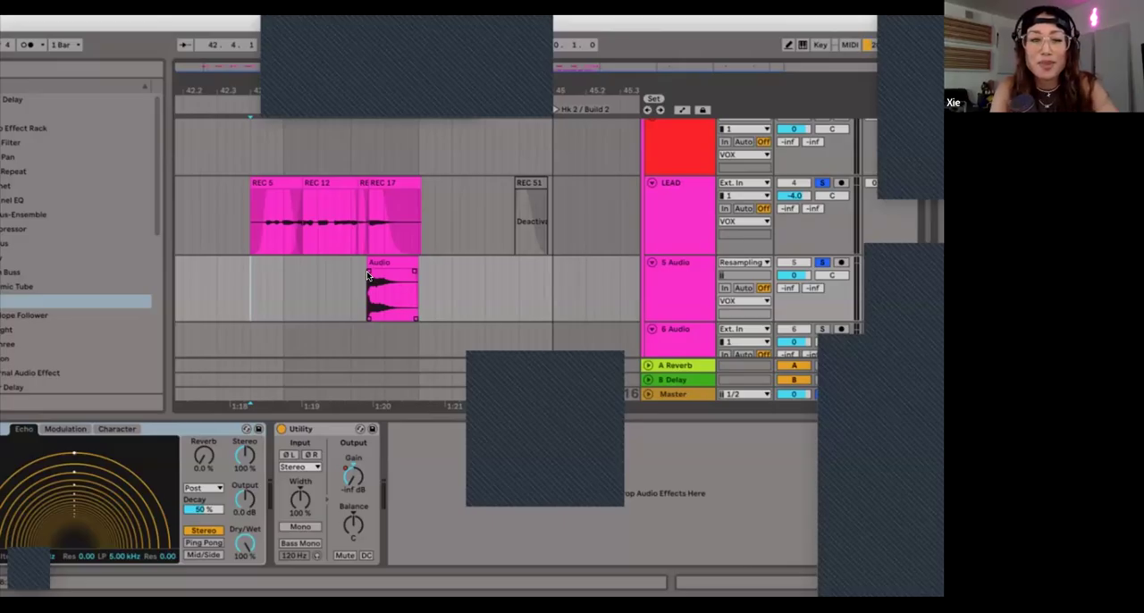
pyautogui.press('space')
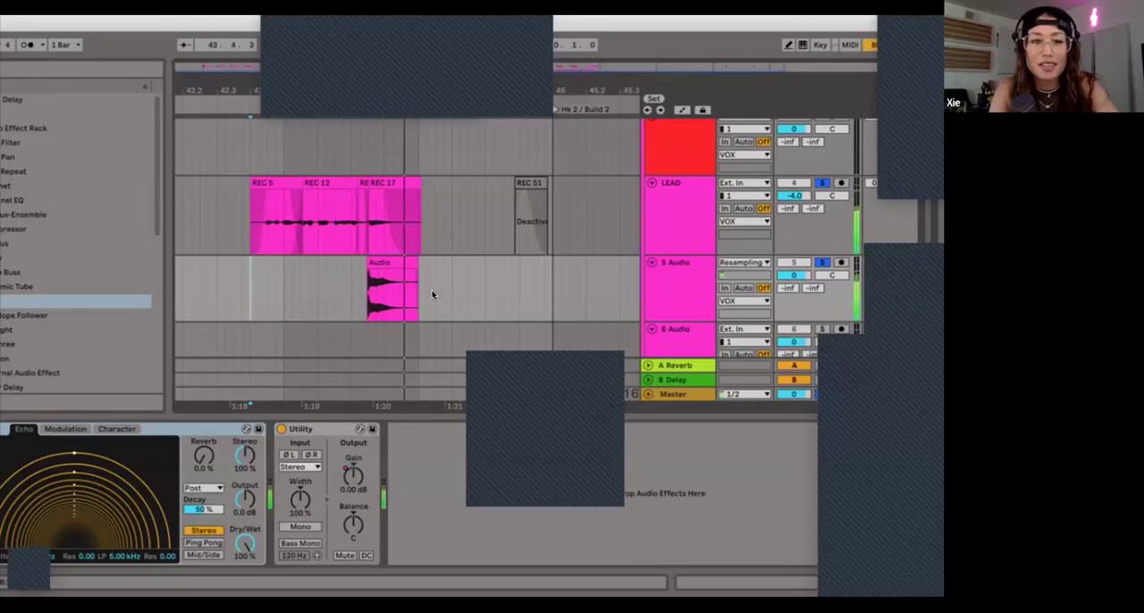
pyautogui.click(341, 288)
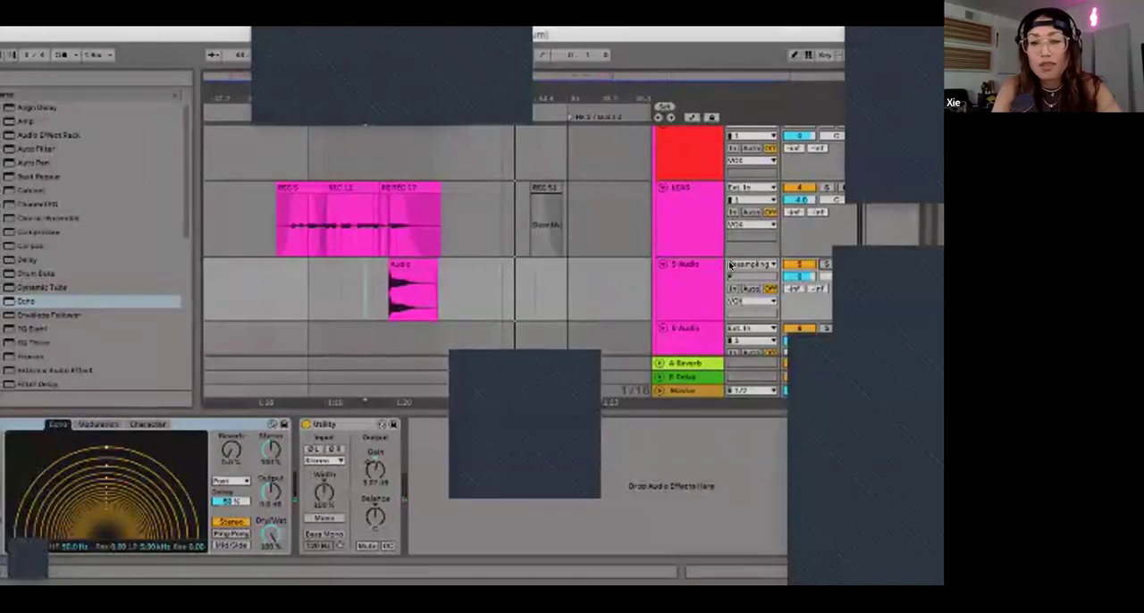
# Step: Highlight the 5 Audio track and its resampled clip, and place the insert marker at 42.4.3 ahead of the clip
pyautogui.click(746, 269)
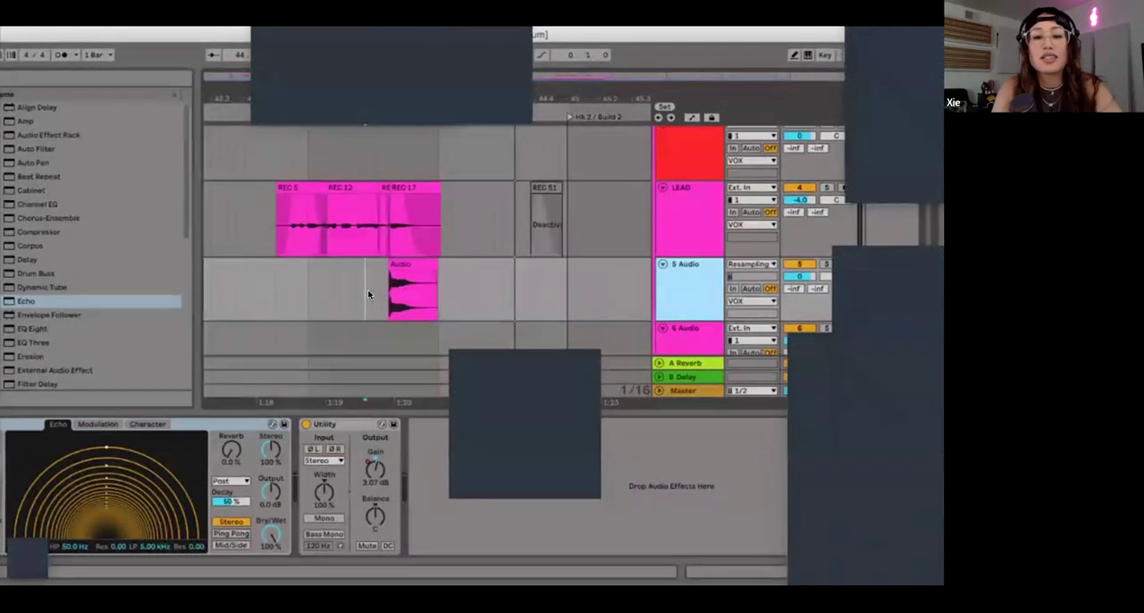
pyautogui.click(276, 288)
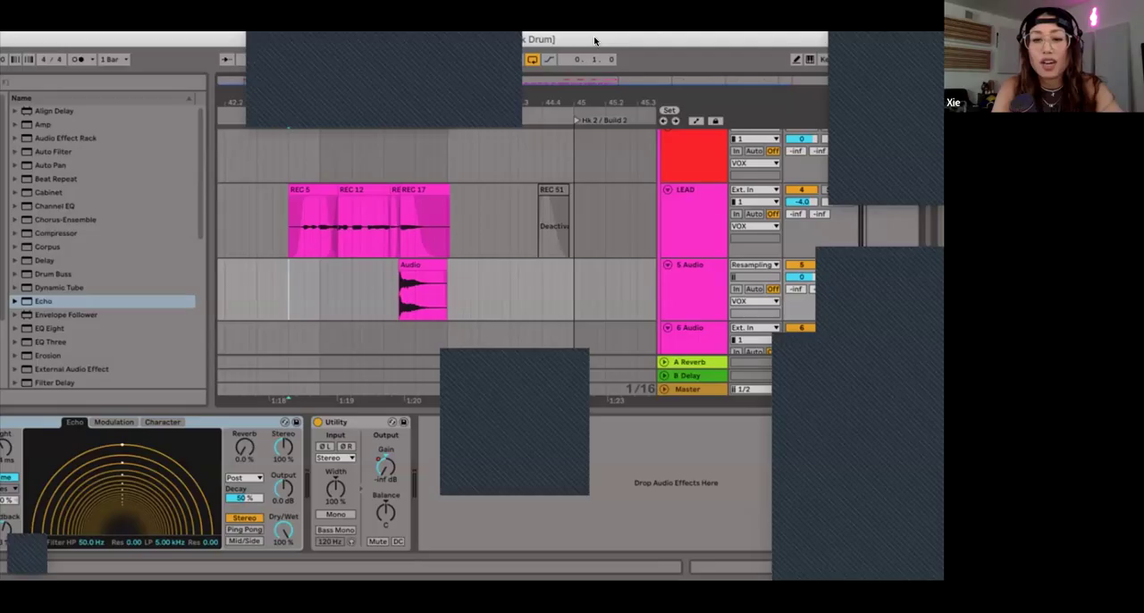
pyautogui.click(436, 270)
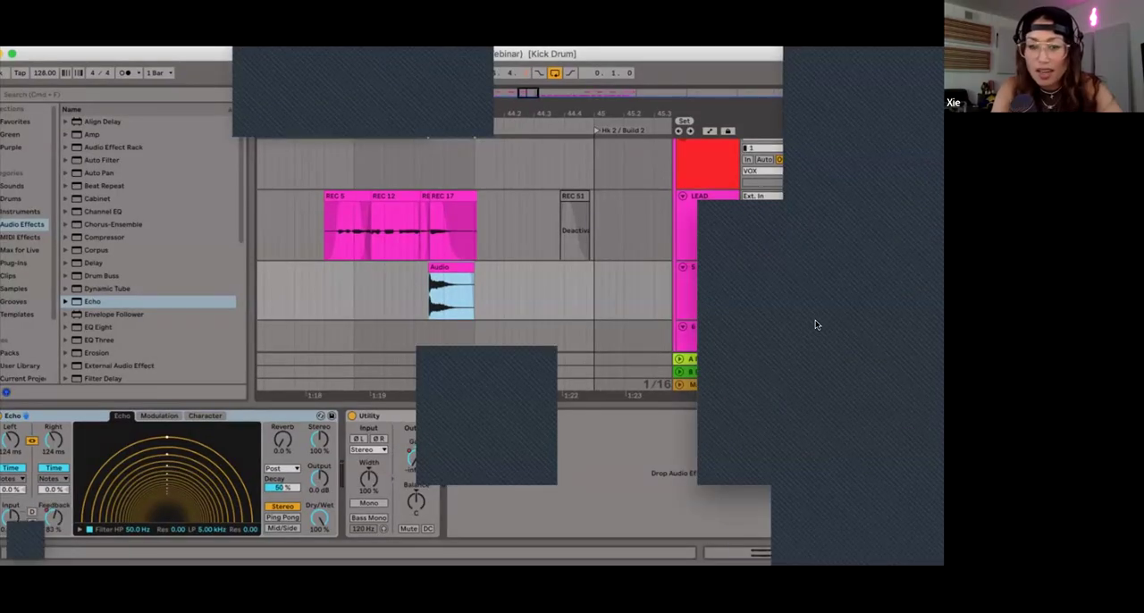
pyautogui.click(339, 303)
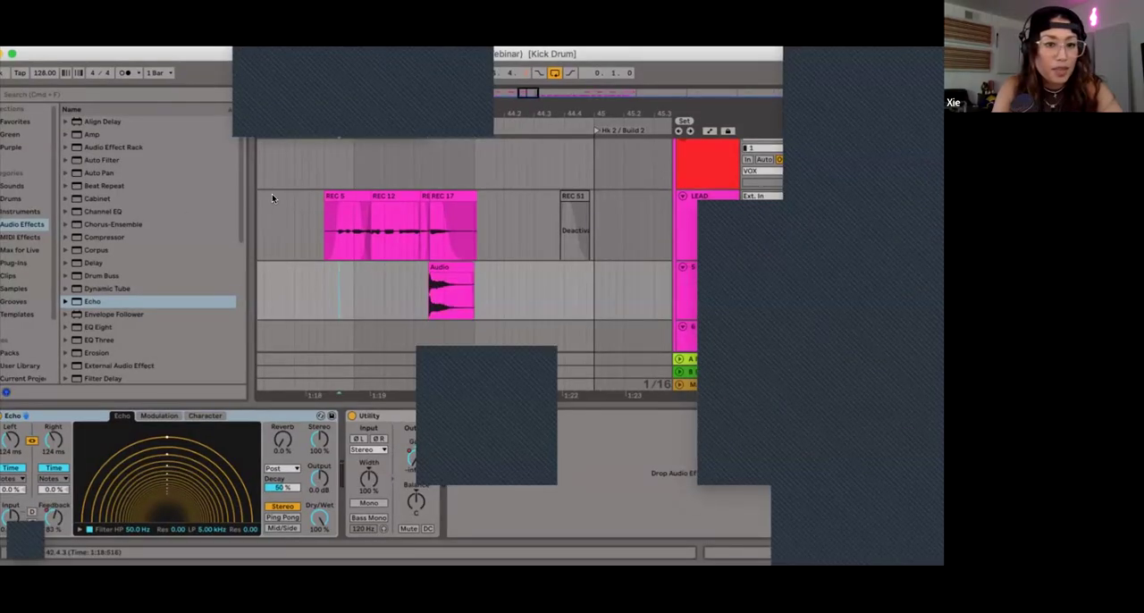
# Step: Return to the early LEAD vocal clips, set the insert marker at 4.4.1, and show LEAD's device chain from Virtual Mix through EQ Eight
pyautogui.hscroll(-10, 380, 275)
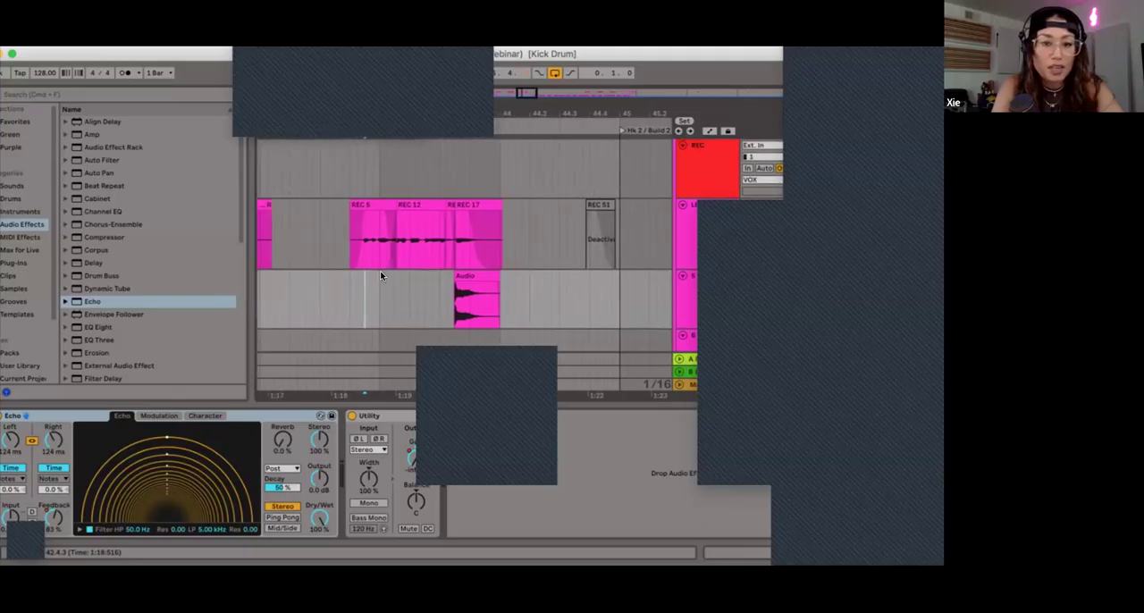
pyautogui.hscroll(-10, 379, 275)
pyautogui.scroll(1, 380, 275)
pyautogui.hscroll(-10, 379, 276)
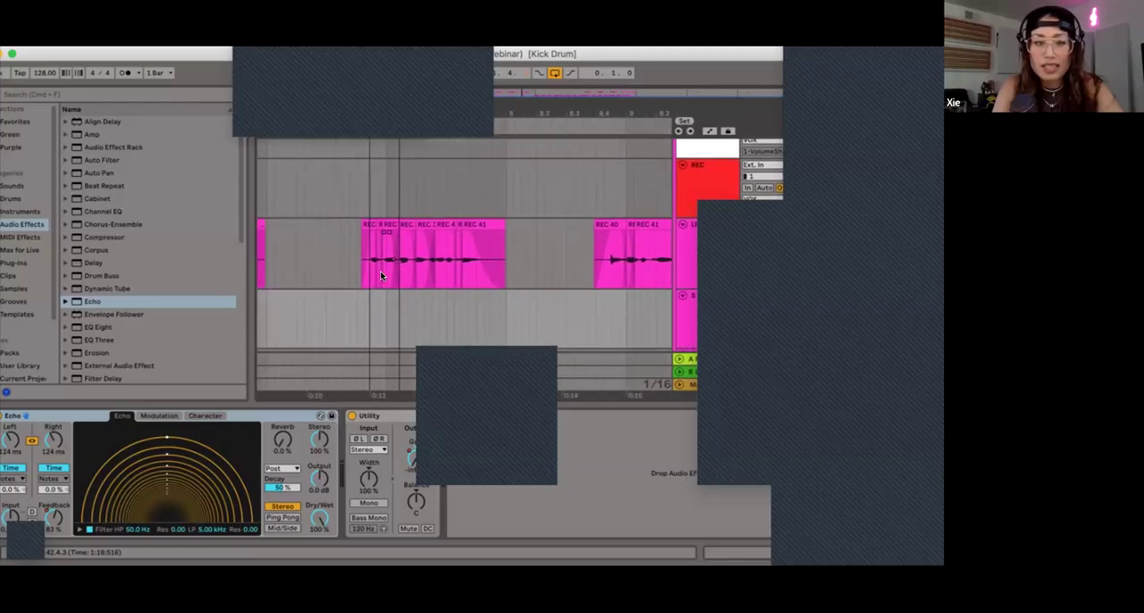
pyautogui.click(479, 258)
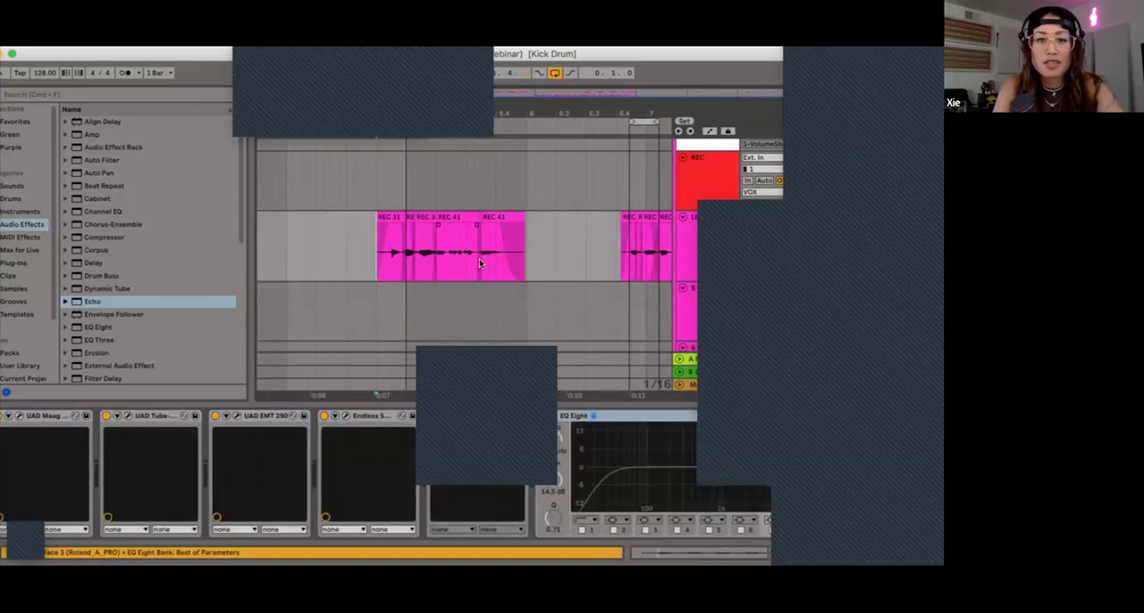
pyautogui.hscroll(2, 479, 258)
pyautogui.scroll(1, 479, 259)
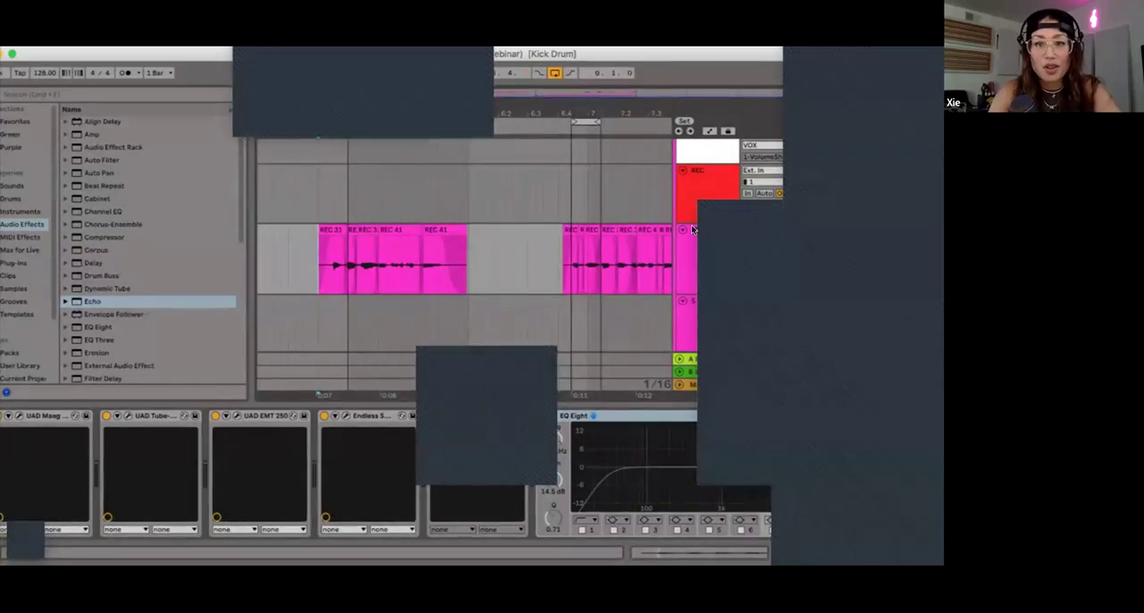
pyautogui.hscroll(-5, 352, 460)
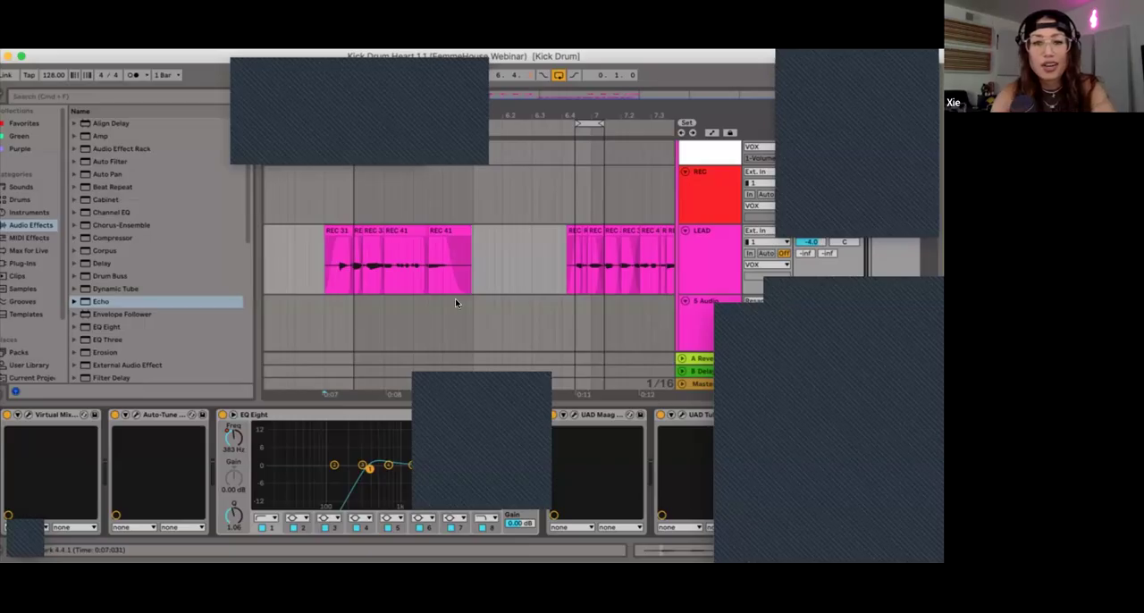
pyautogui.hscroll(2, 455, 298)
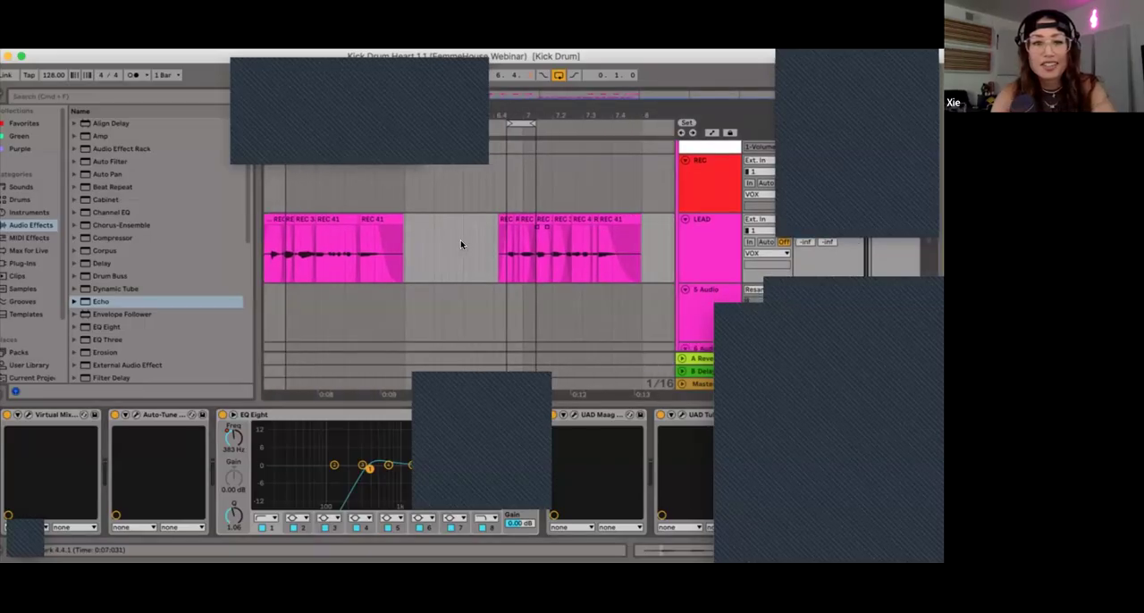
pyautogui.hscroll(-2, 448, 235)
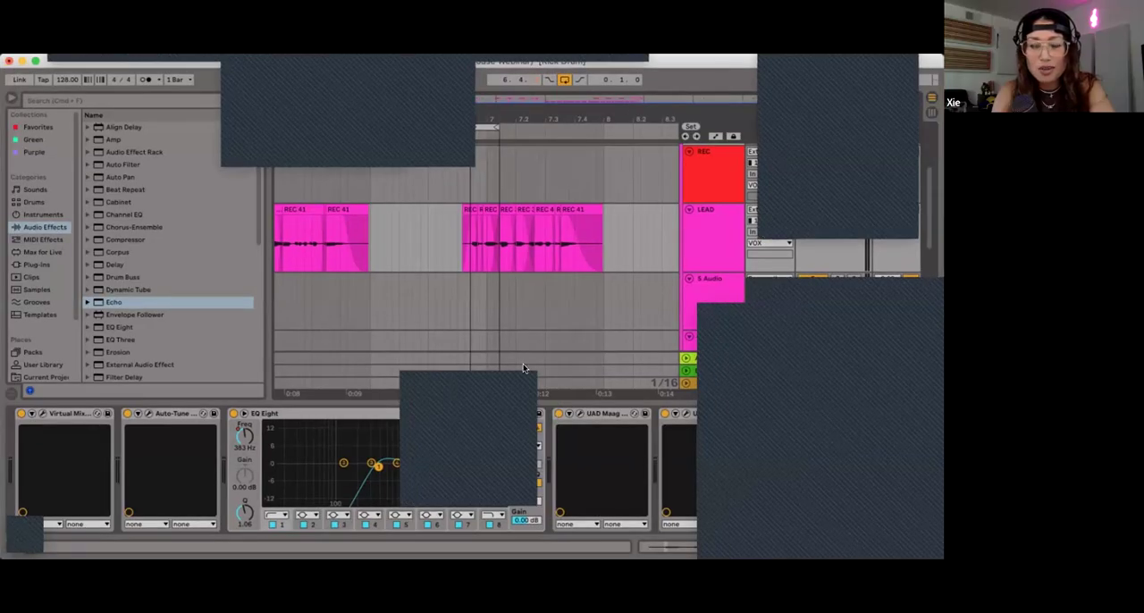
pyautogui.click(317, 266)
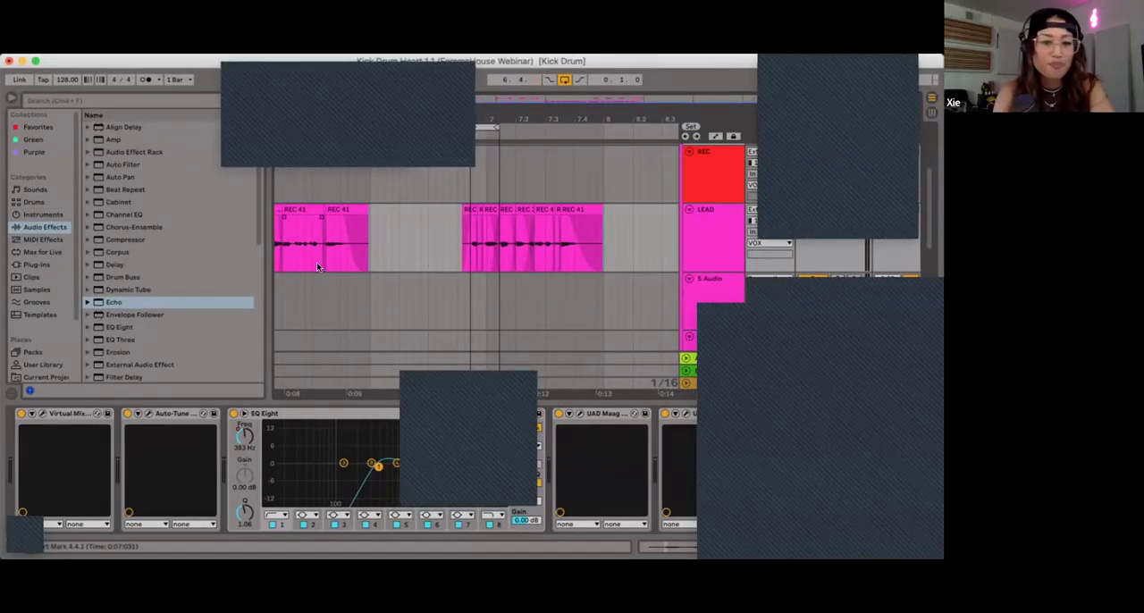